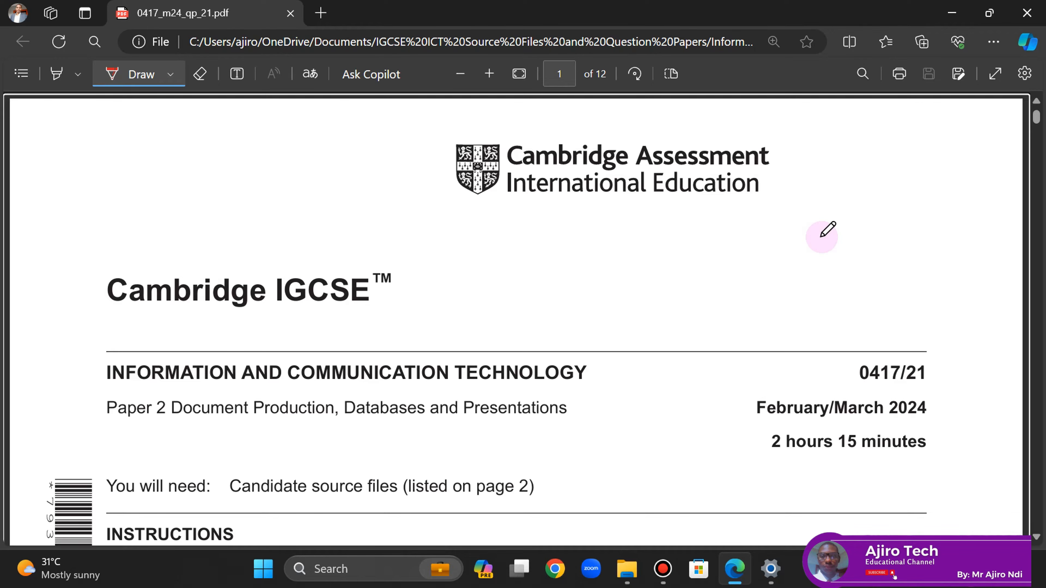
- Turn off Draw and scroll the exam PDF down to Task 3 – Database on page 5
left_click(131, 77)
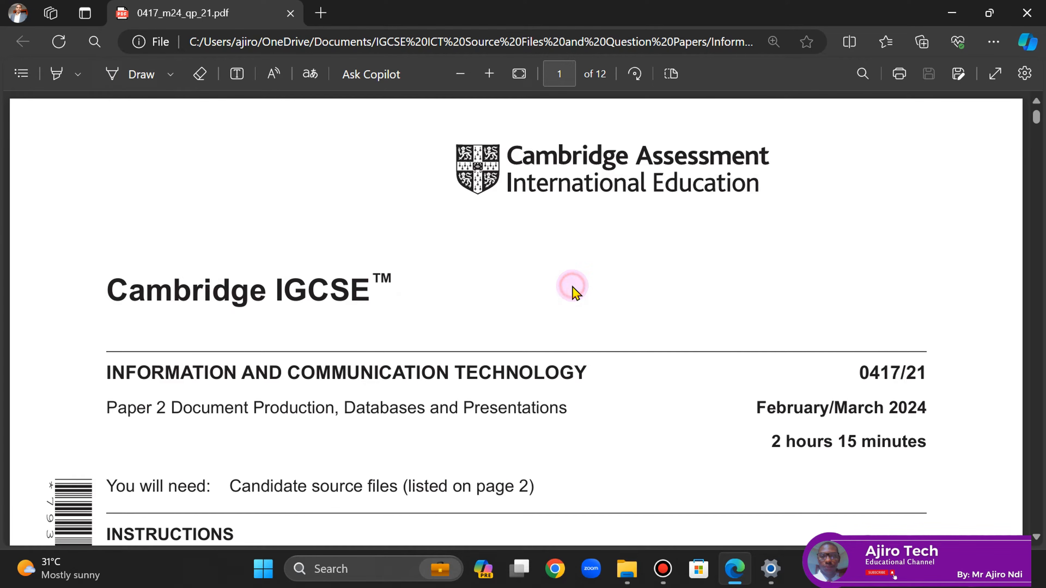
scroll(573, 288, "down", 3)
scroll(575, 292, "down", 2)
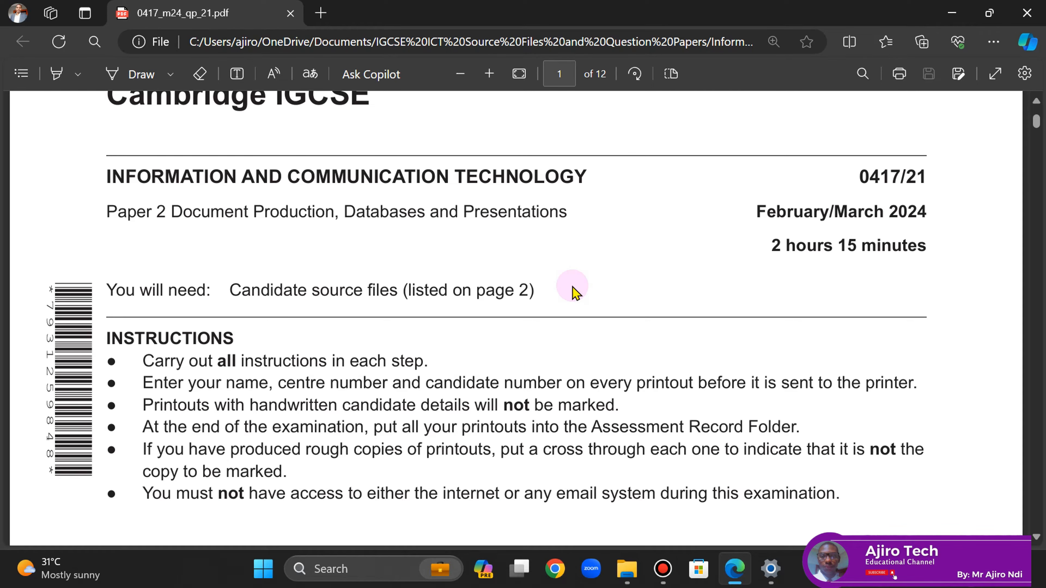
scroll(575, 292, "down", 3)
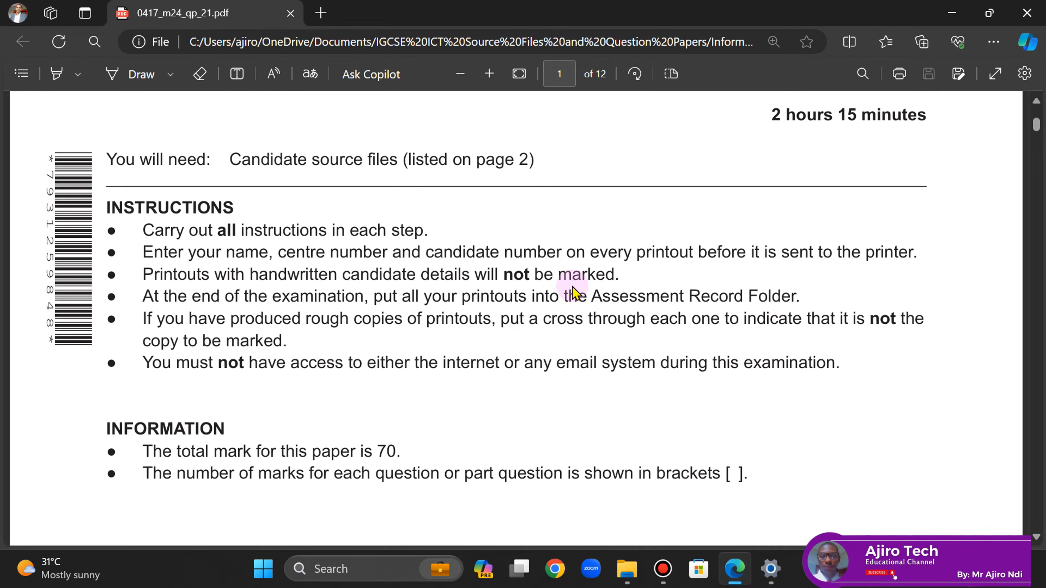
scroll(574, 291, "down", 1)
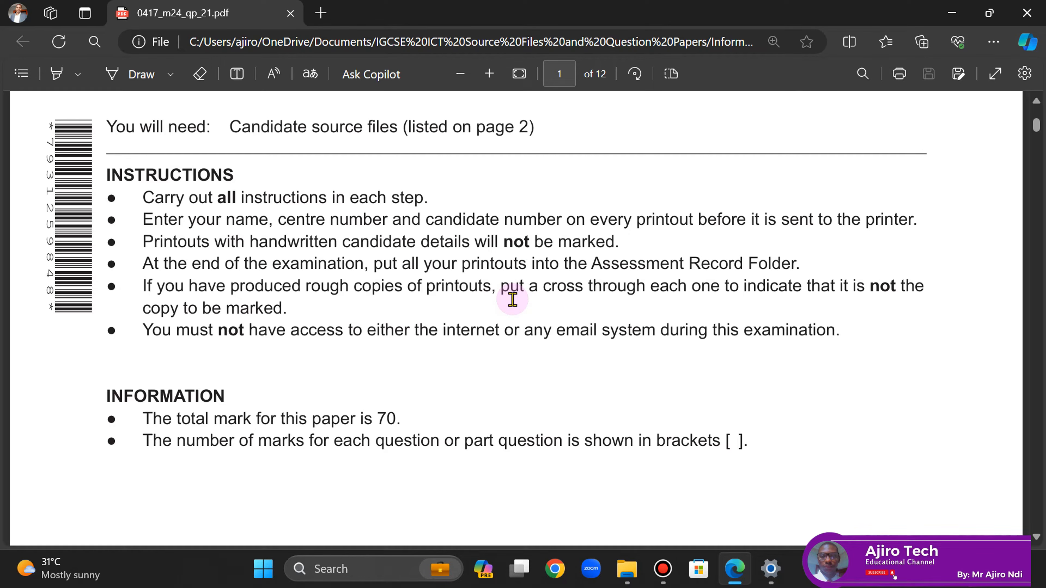
scroll(512, 300, "down", 5)
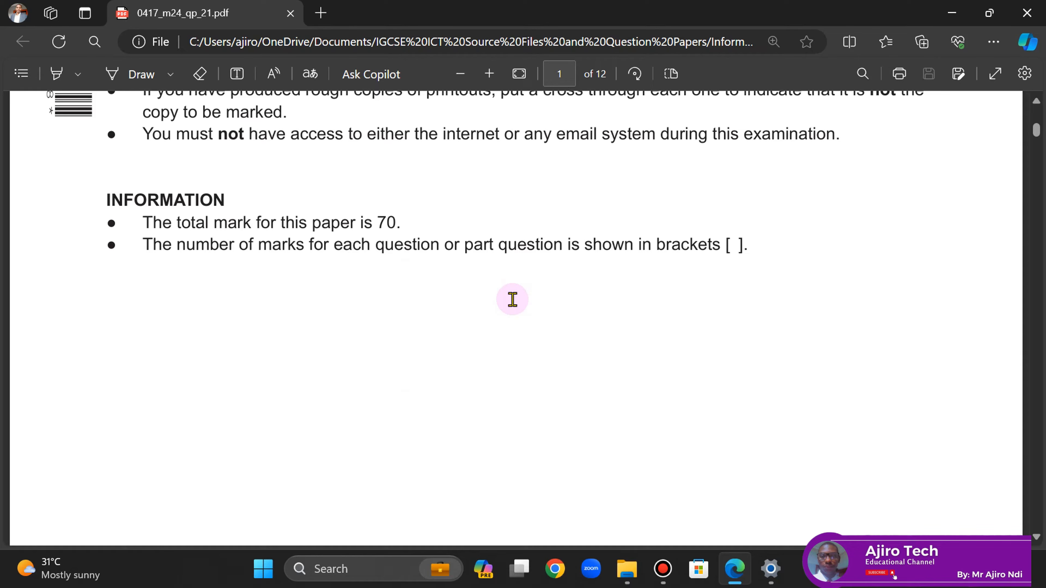
scroll(512, 300, "down", 1)
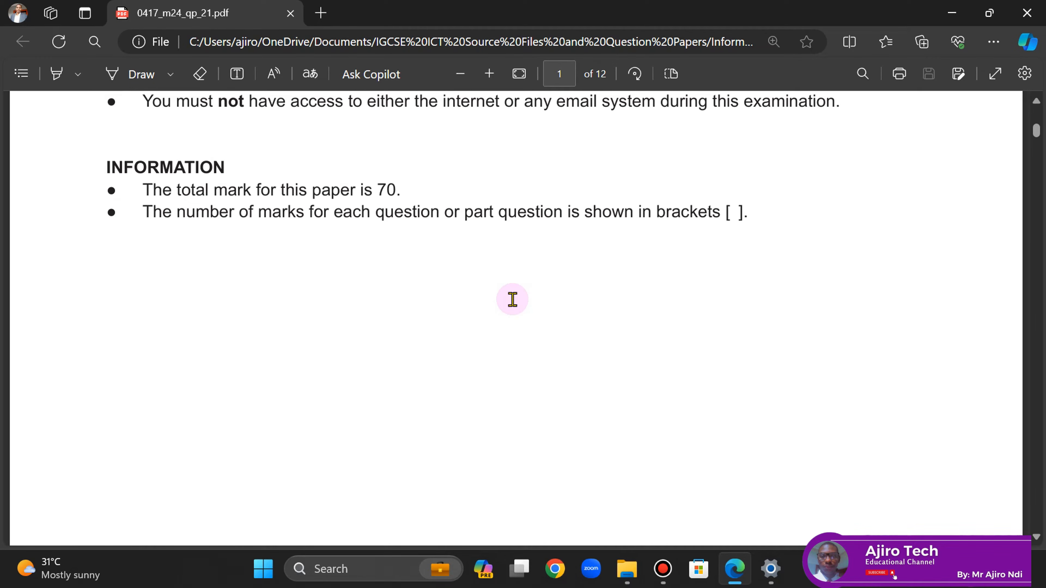
scroll(513, 299, "down", 15)
scroll(513, 300, "down", 3)
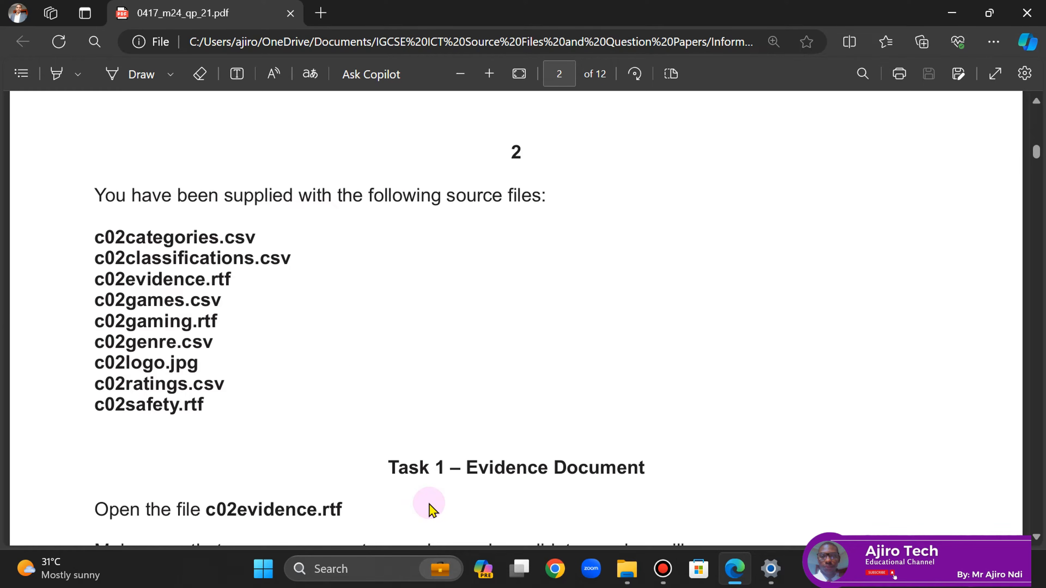
scroll(430, 509, "down", 6)
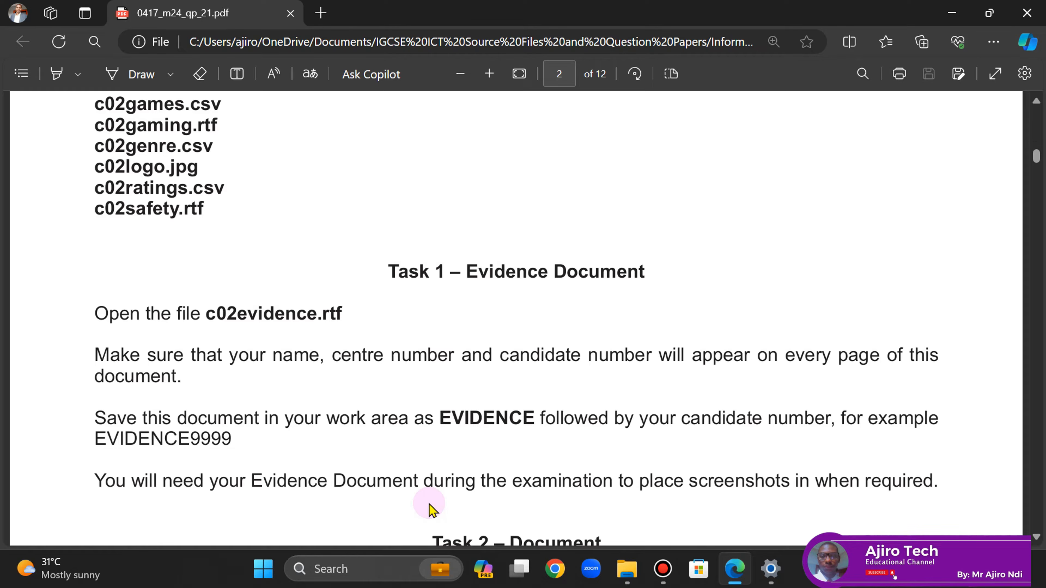
scroll(430, 509, "down", 10)
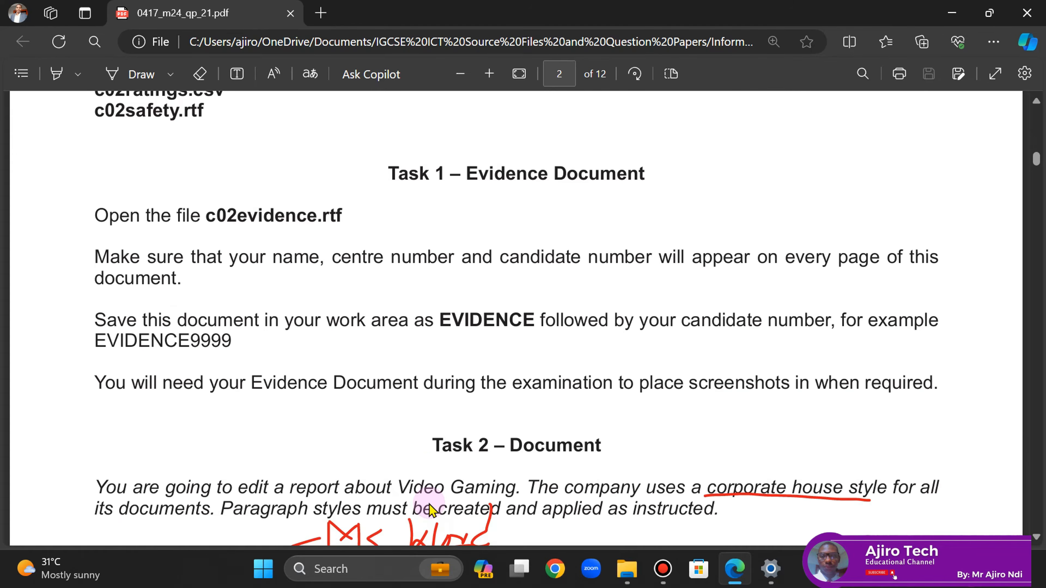
scroll(429, 509, "down", 8)
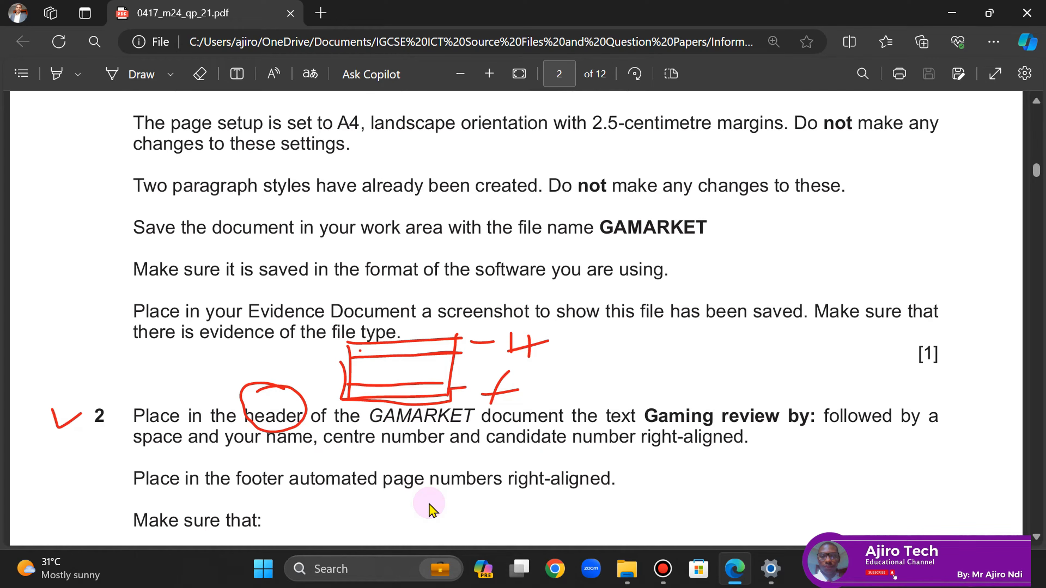
scroll(429, 510, "down", 20)
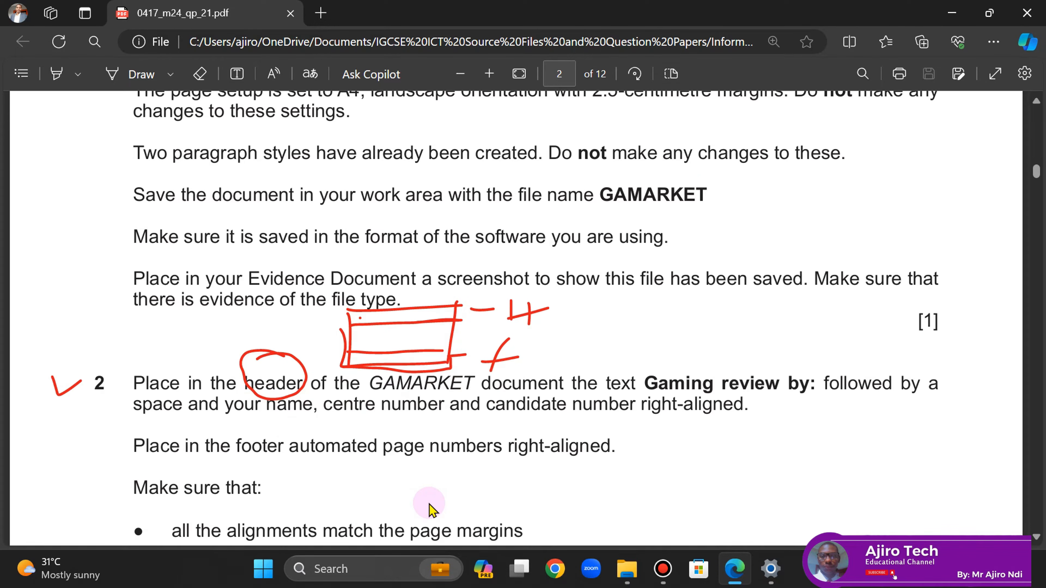
scroll(429, 509, "down", 20)
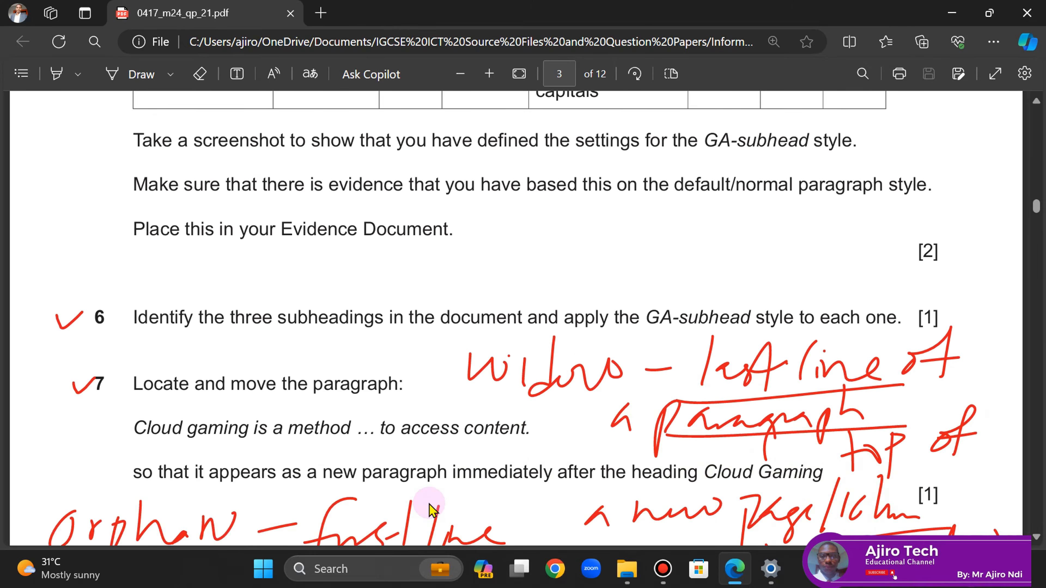
scroll(429, 510, "down", 20)
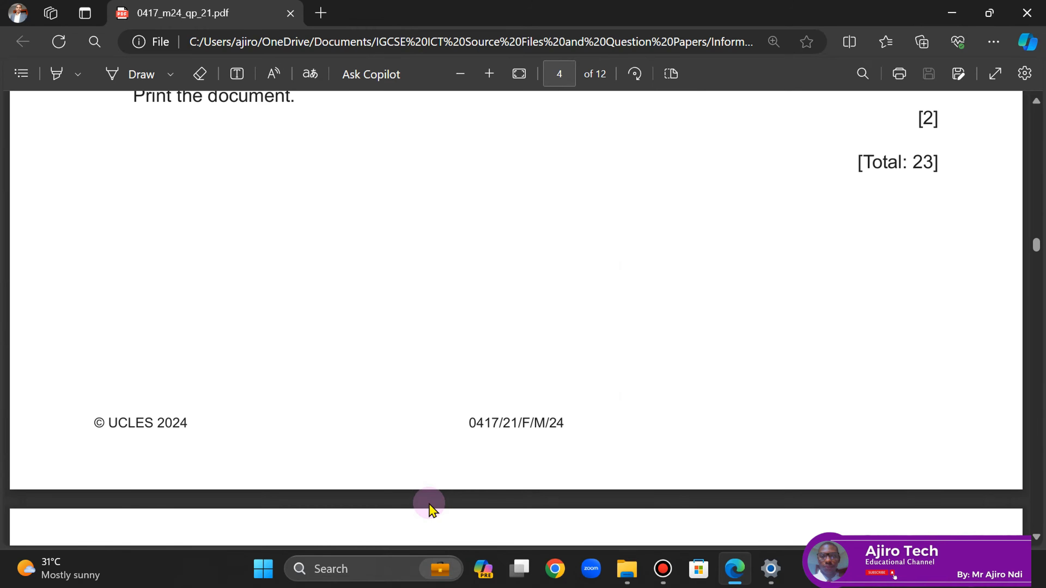
scroll(429, 505, "up", 5)
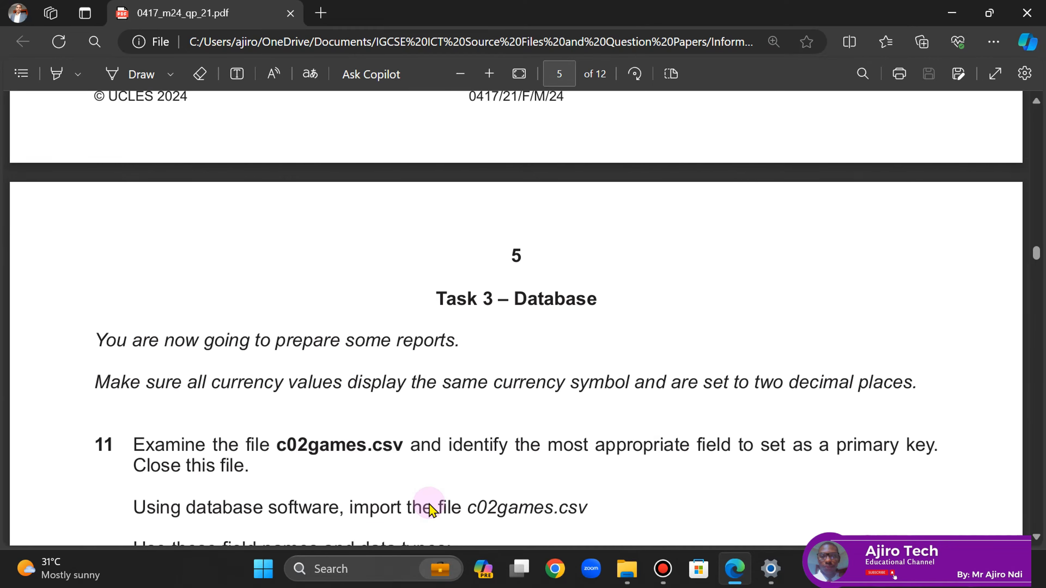
scroll(429, 505, "down", 3)
scroll(429, 510, "down", 1)
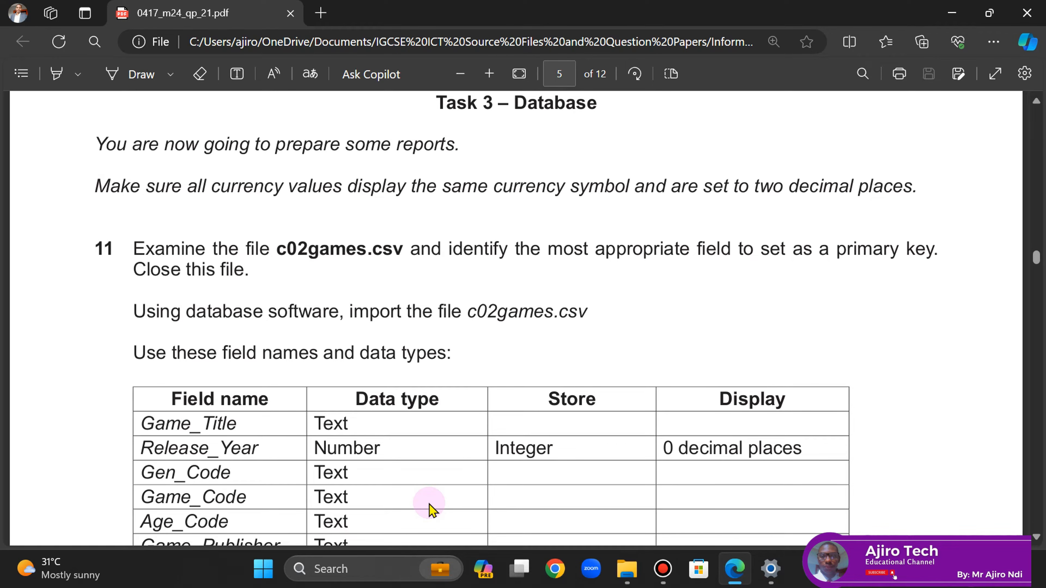
scroll(429, 509, "up", 1)
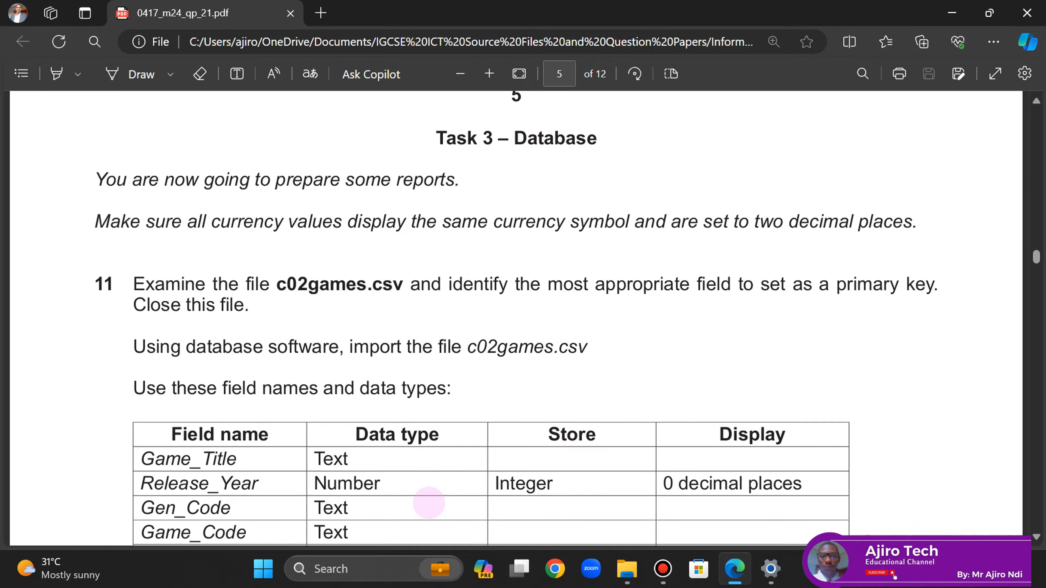
- Circle 'Database' in red and write 'Organised collection of data' and 'Structured' beside it
left_click(139, 75)
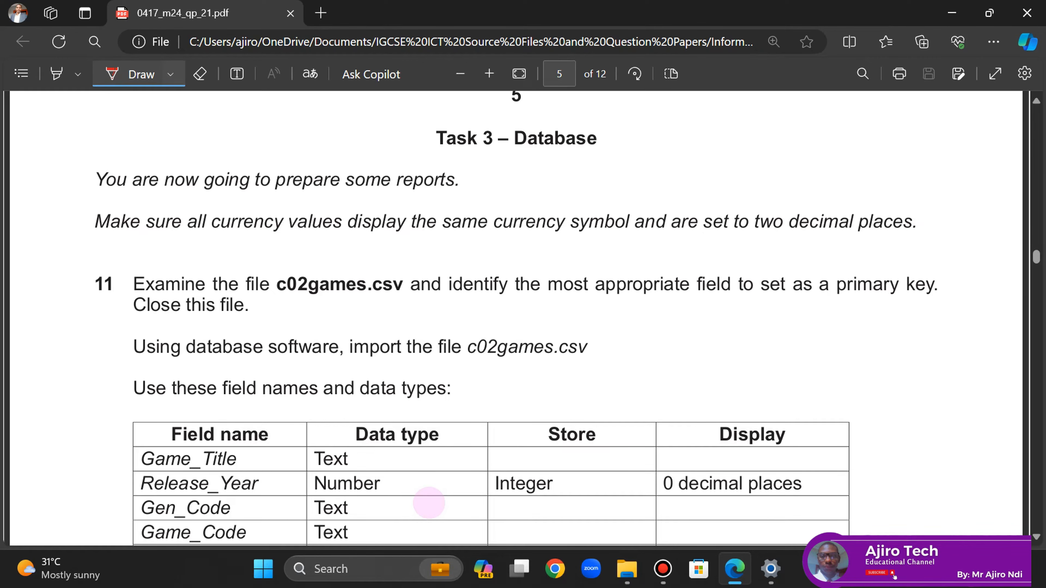
mouse_move(560, 116)
left_mouse_down()
mouse_move(524, 124)
mouse_move(535, 171)
mouse_move(605, 120)
mouse_move(560, 117)
left_mouse_up()
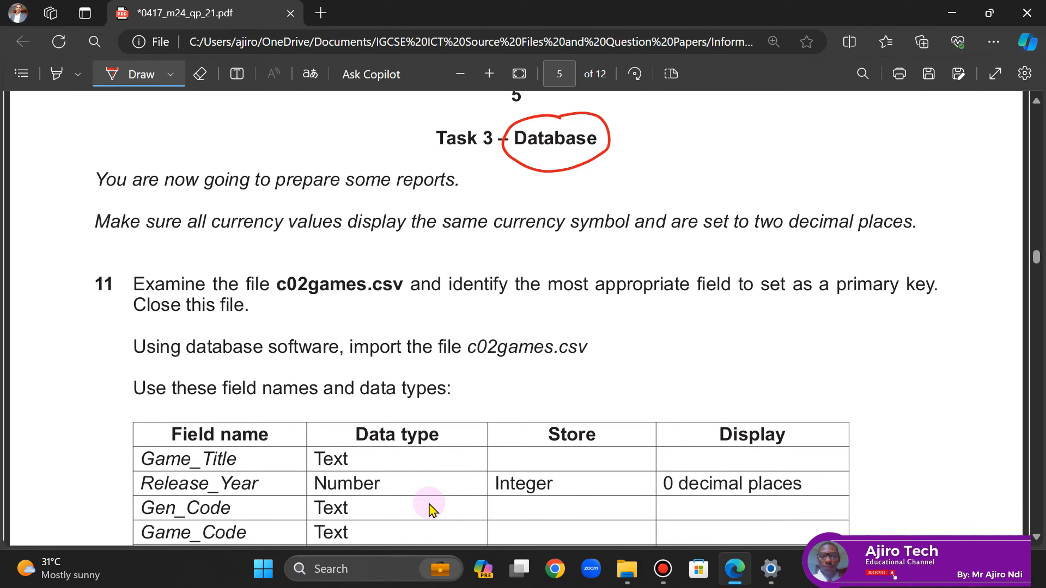
mouse_move(626, 135)
left_mouse_down()
mouse_move(642, 133)
mouse_move(657, 149)
mouse_move(719, 121)
mouse_move(786, 136)
mouse_move(826, 108)
mouse_move(843, 140)
mouse_move(860, 143)
left_mouse_up()
mouse_move(870, 120)
left_mouse_down()
mouse_move(853, 142)
mouse_move(982, 140)
left_mouse_up()
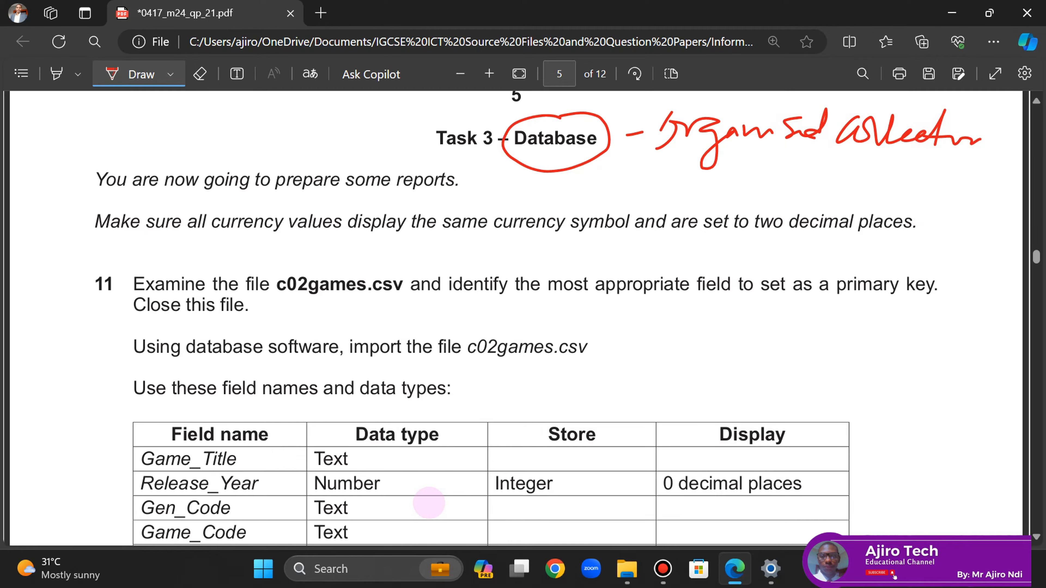
mouse_move(754, 170)
left_mouse_down()
mouse_move(737, 186)
mouse_move(797, 171)
mouse_move(832, 181)
mouse_move(872, 159)
mouse_move(899, 187)
left_mouse_up()
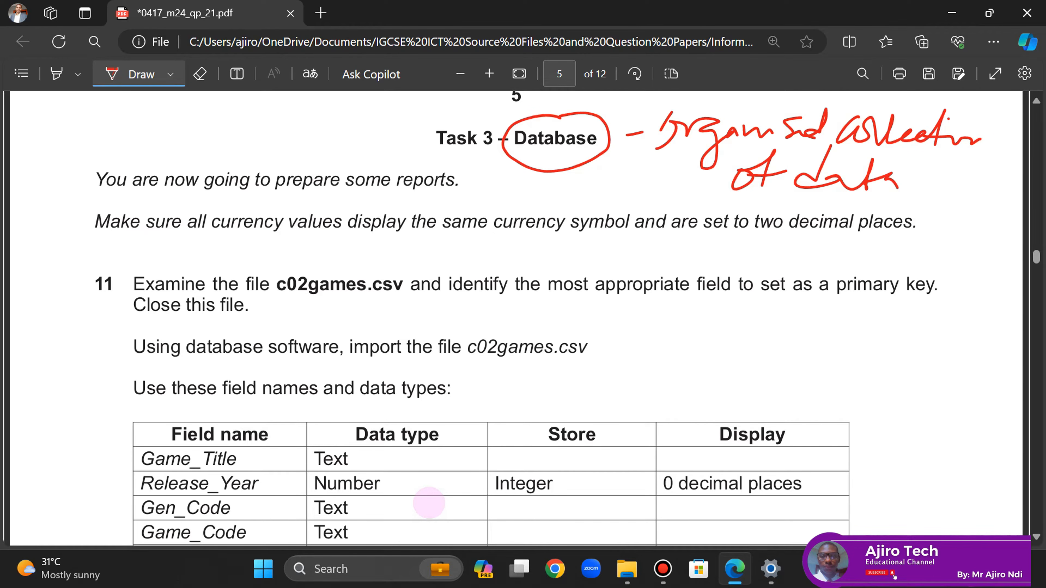
mouse_move(506, 179)
left_mouse_down()
mouse_move(484, 217)
mouse_move(571, 193)
mouse_move(607, 198)
mouse_move(659, 173)
mouse_move(661, 156)
left_mouse_up()
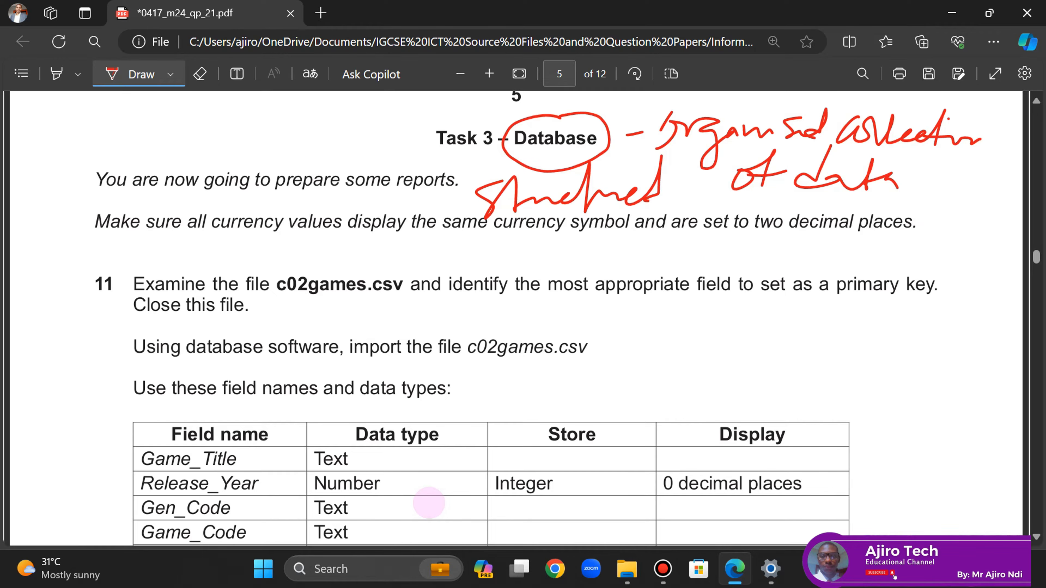
- Handwrite 'MS Access' above the instructions and underline it
left_click_drag(146, 103, 145, 151)
mouse_move(147, 116)
left_mouse_down()
mouse_move(164, 135)
mouse_move(188, 101)
mouse_move(185, 155)
left_mouse_up()
left_click_drag(216, 127, 200, 153)
mouse_move(263, 101)
left_mouse_down()
mouse_move(249, 154)
mouse_move(275, 144)
left_mouse_up()
mouse_move(256, 141)
left_mouse_down()
mouse_move(358, 140)
mouse_move(374, 117)
mouse_move(404, 132)
left_mouse_up()
left_click_drag(264, 168, 398, 134)
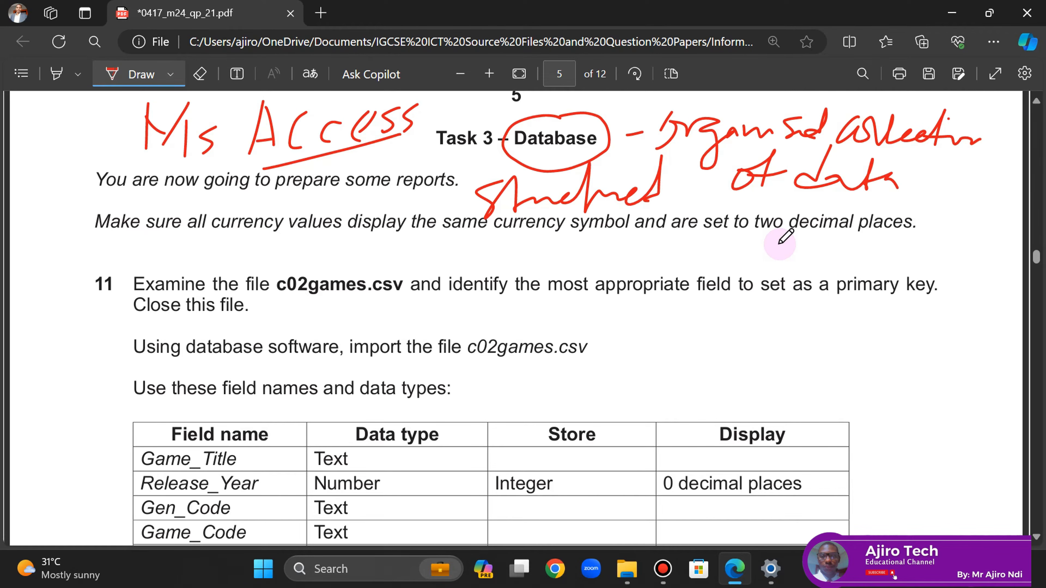
- Underline 'currency symbol' with £ and $ noted, and underline 'two decimal places'
left_click_drag(499, 238, 647, 233)
mouse_move(534, 241)
left_mouse_down()
mouse_move(518, 264)
mouse_move(539, 269)
mouse_move(543, 258)
left_mouse_up()
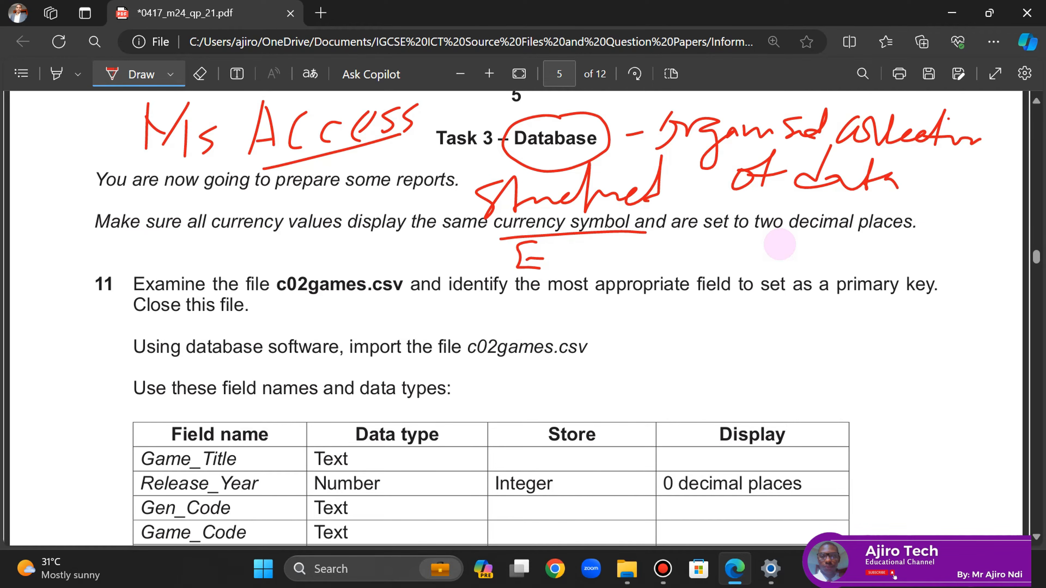
left_click_drag(598, 249, 573, 285)
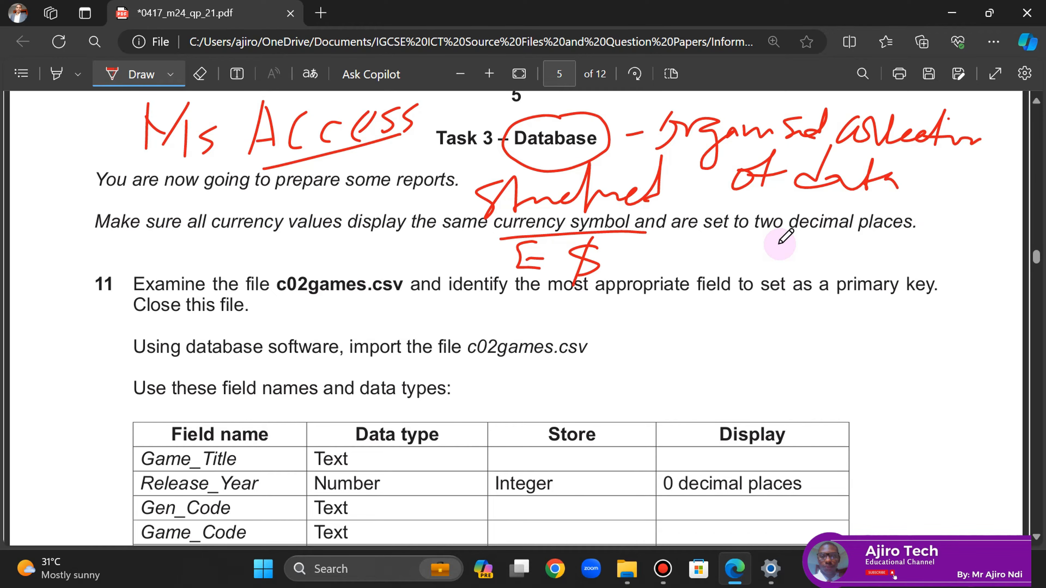
left_click_drag(761, 238, 903, 235)
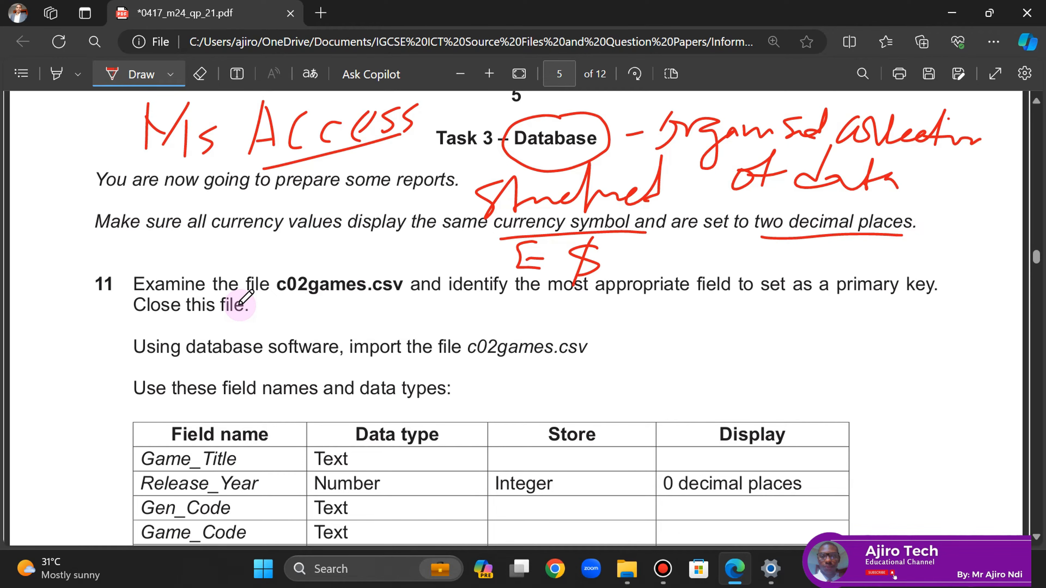
- Underline 'primary key' and write 'unique' beneath it
left_click_drag(833, 299, 934, 302)
mouse_move(839, 320)
left_mouse_down()
mouse_move(885, 342)
mouse_move(921, 326)
mouse_move(911, 363)
left_mouse_up()
mouse_move(928, 326)
left_mouse_down()
mouse_move(936, 340)
mouse_move(966, 342)
left_mouse_up()
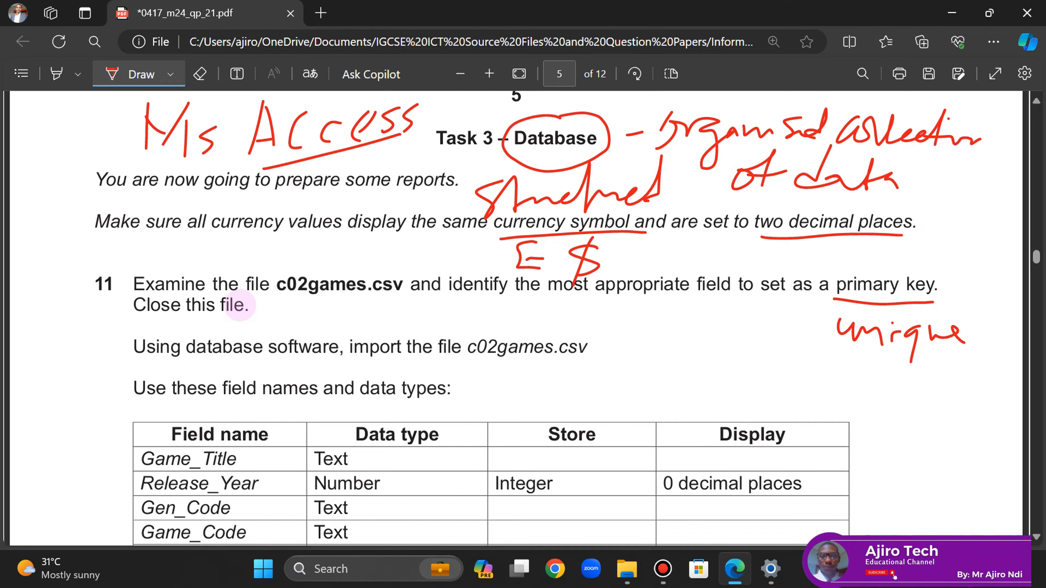
- Show the 03_0417_21_Confidential Source Files March 2024 folder from the taskbar
left_click(627, 569)
left_click(636, 573)
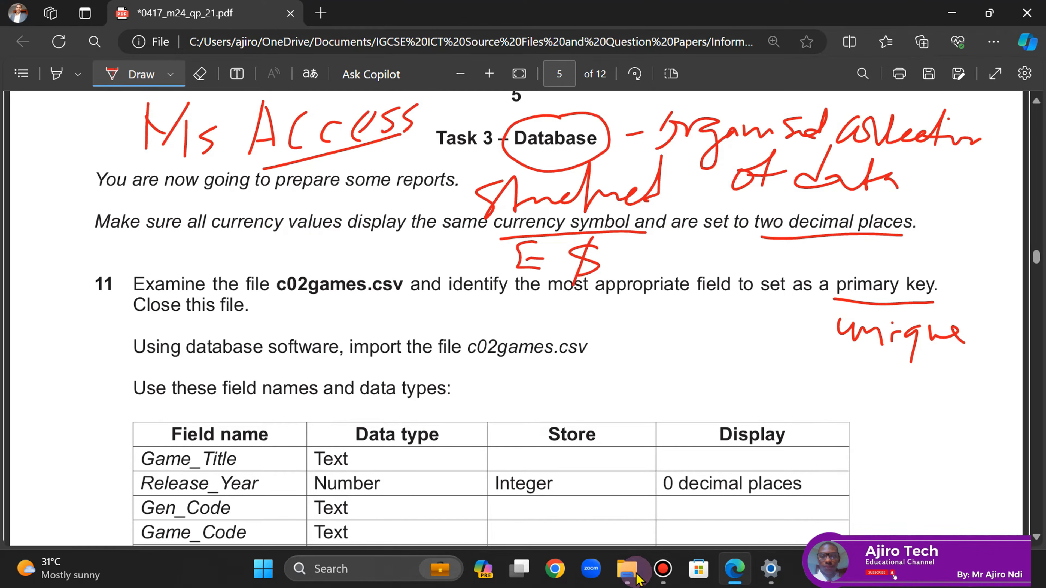
left_click(639, 578)
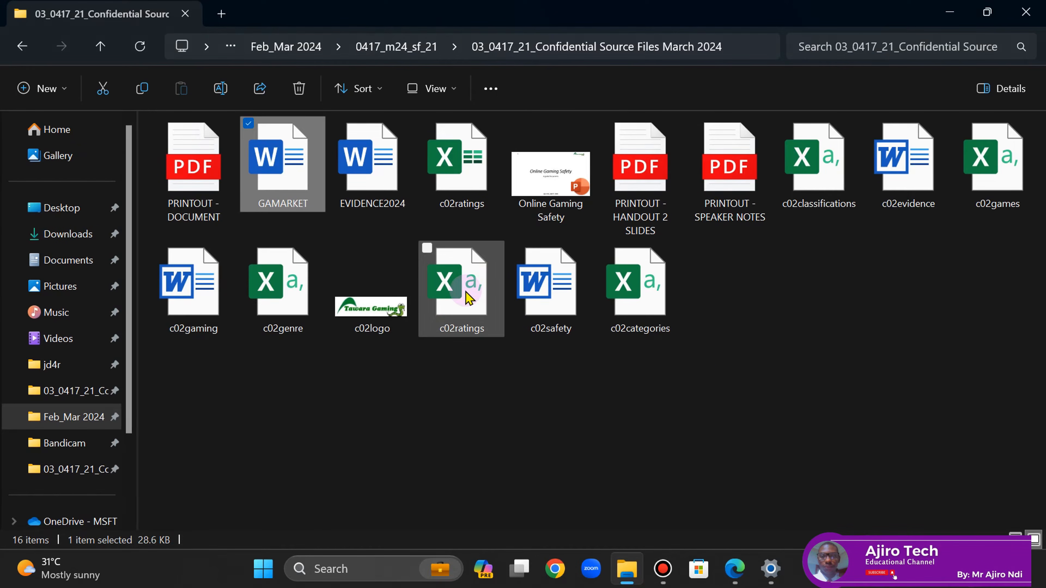
- Open c02games.csv in Excel and AutoFit every column to its contents
double_click(1001, 185)
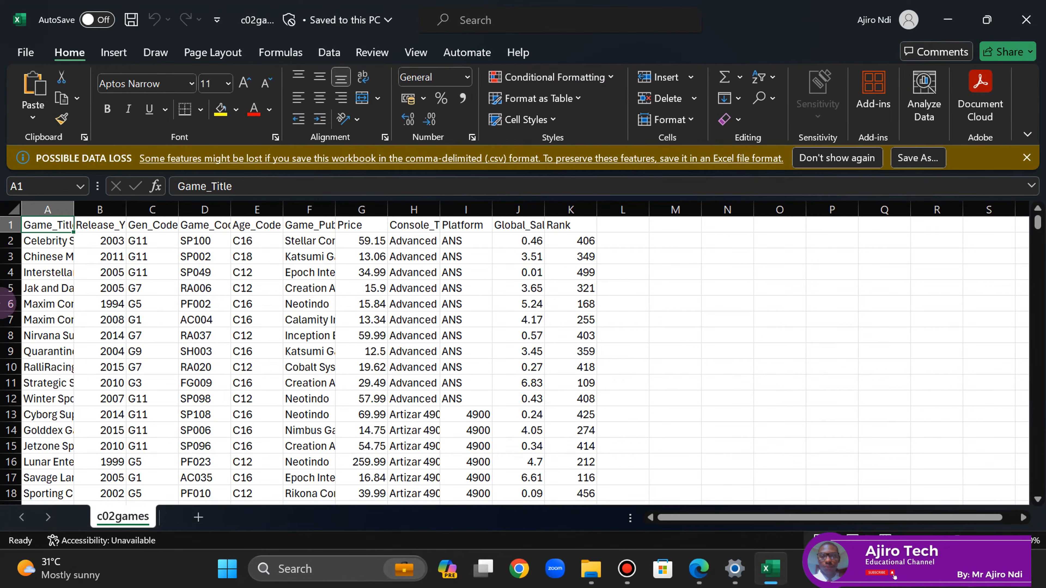
left_click(11, 208)
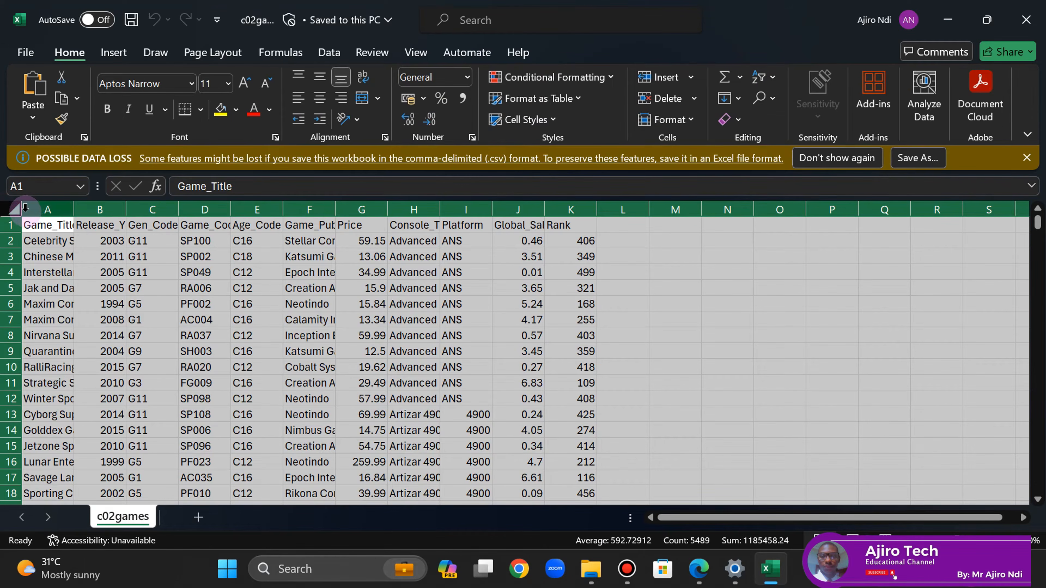
double_click(74, 210)
left_click(177, 276)
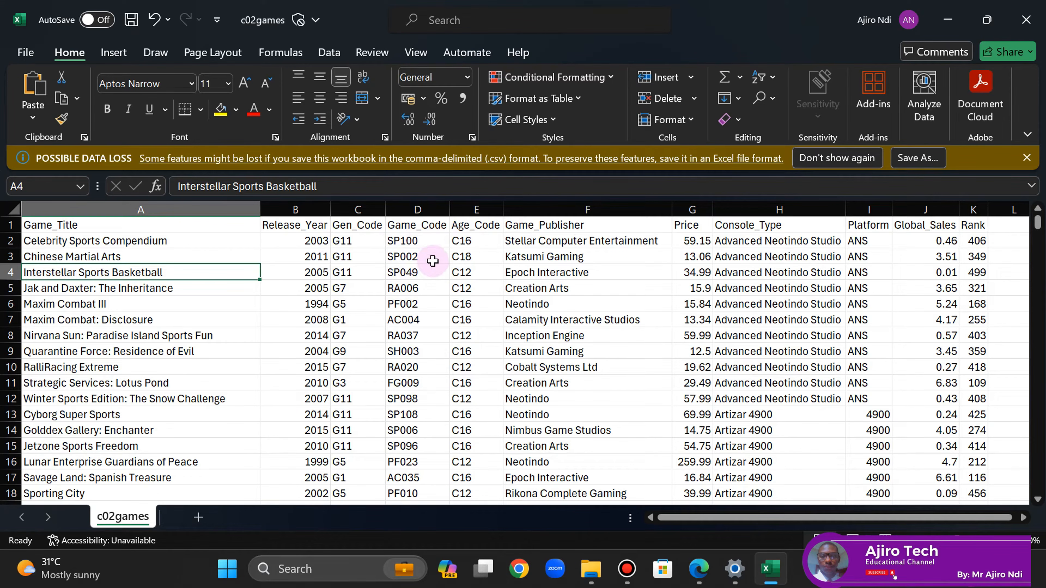
left_click(699, 566)
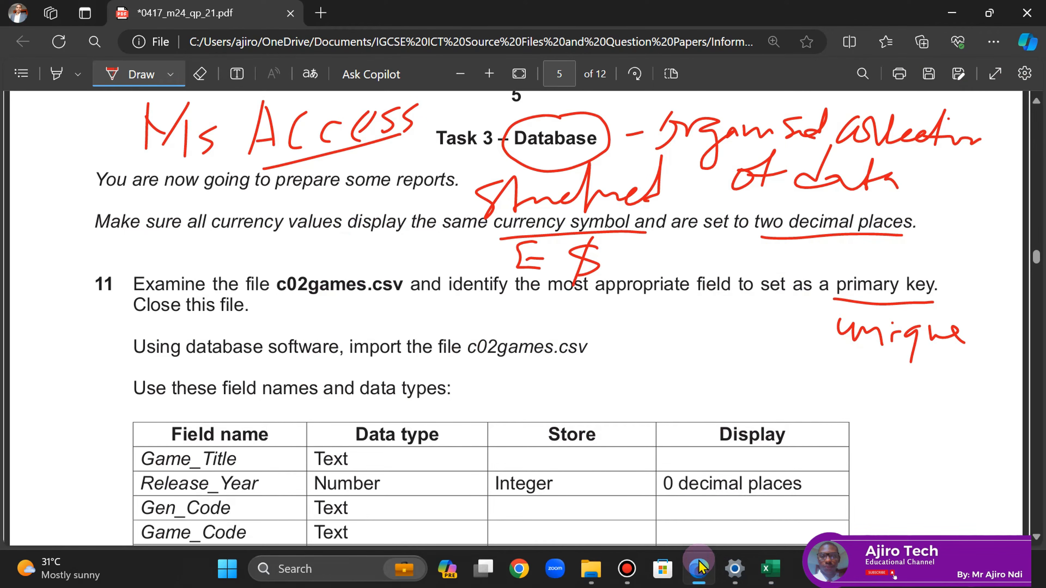
- Turn off Draw and return the PDF to question 11's c02games field table
left_click(119, 74)
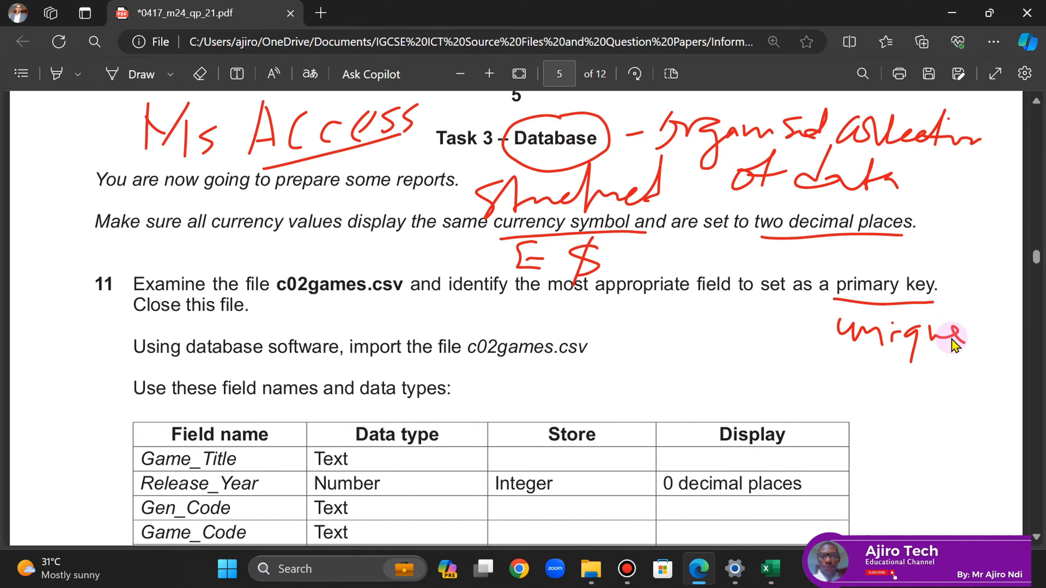
scroll(1038, 519, "down", 20)
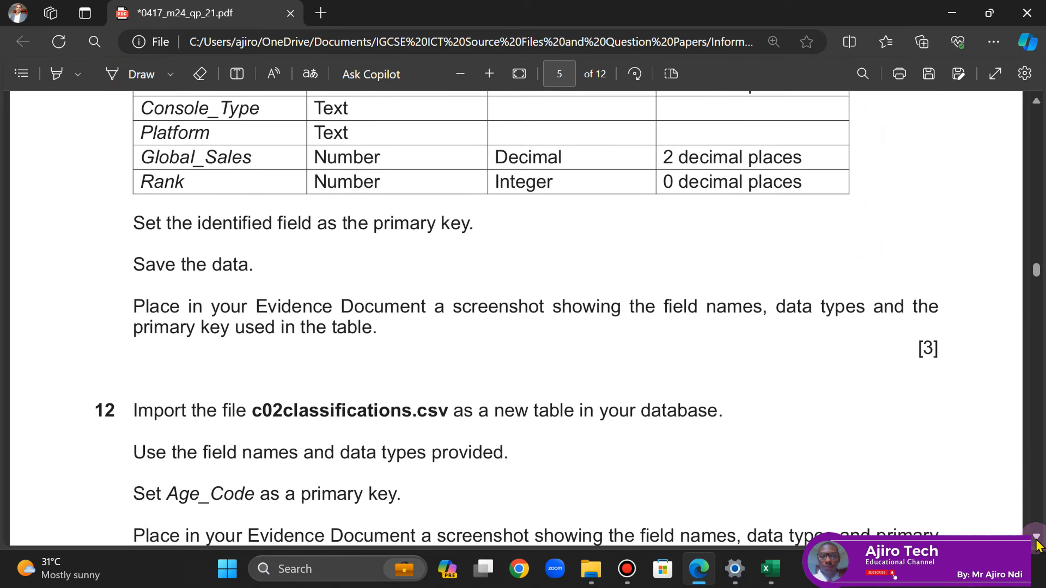
scroll(1037, 546, "down", 10)
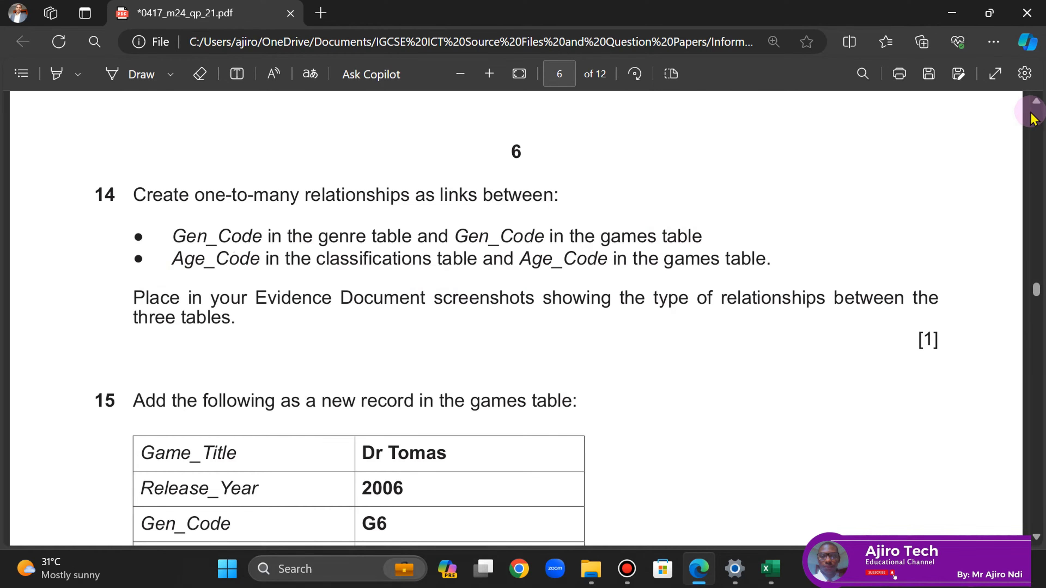
left_click(1035, 103)
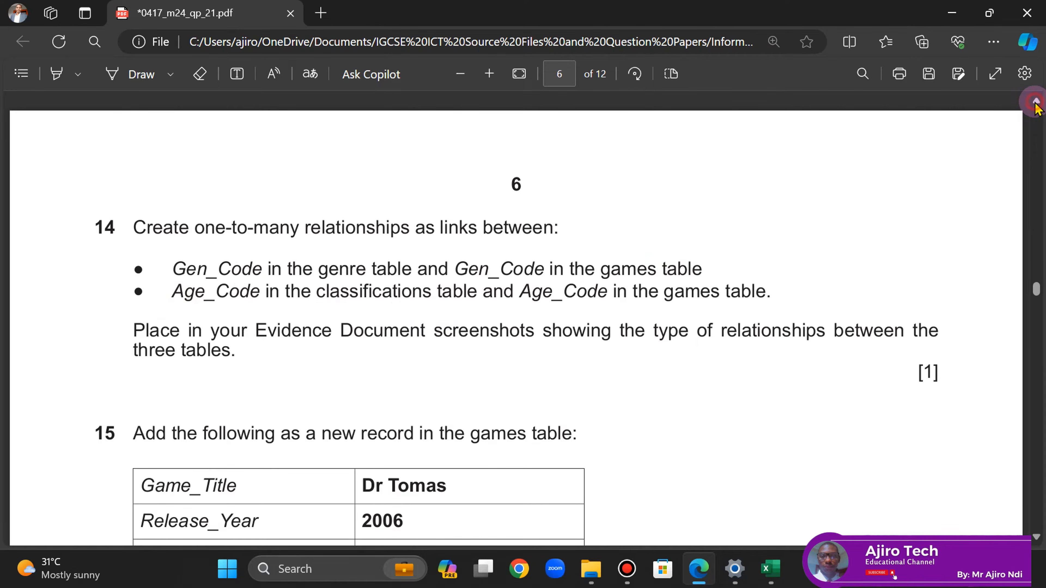
left_click(1035, 103)
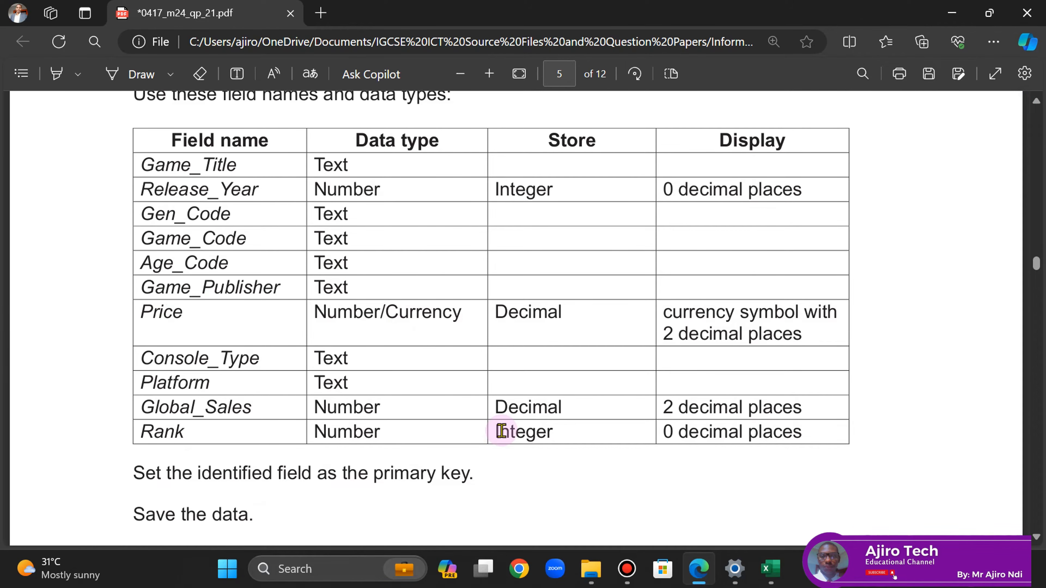
- Close the c02games workbook in Excel, choosing Don't Save
mouse_move(768, 575)
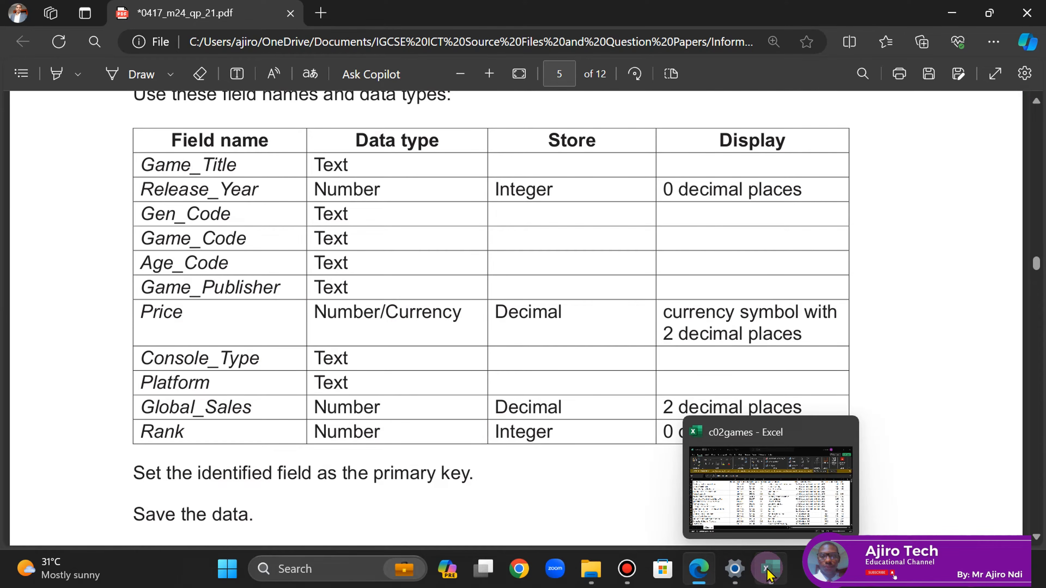
left_click(746, 482)
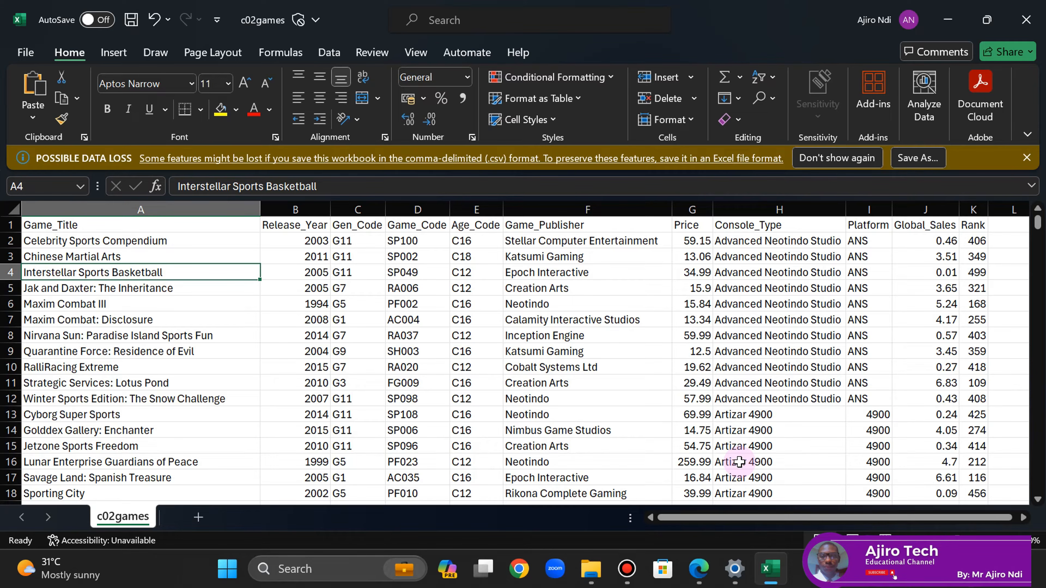
left_click(1032, 8)
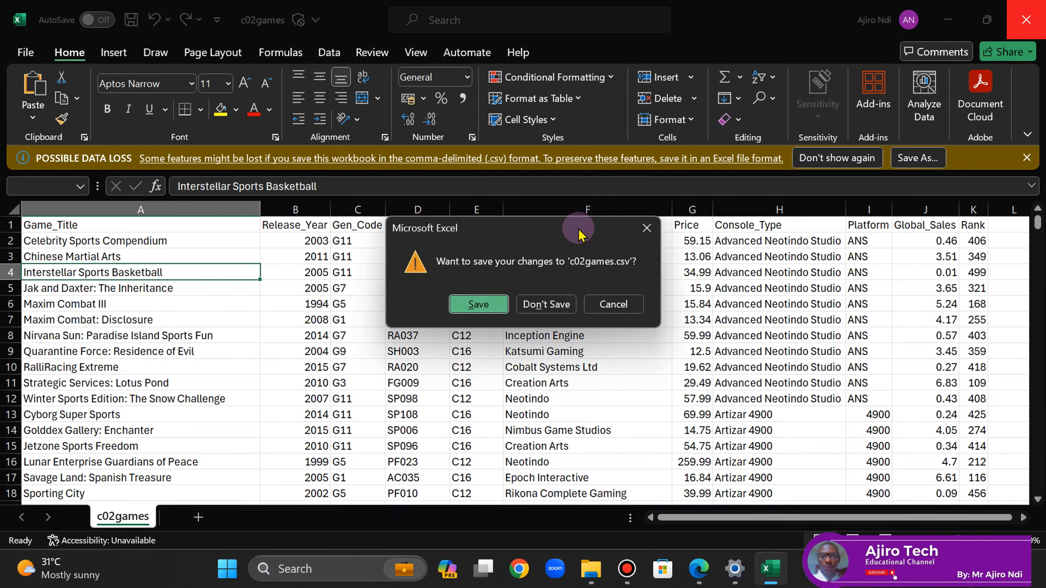
left_click(547, 304)
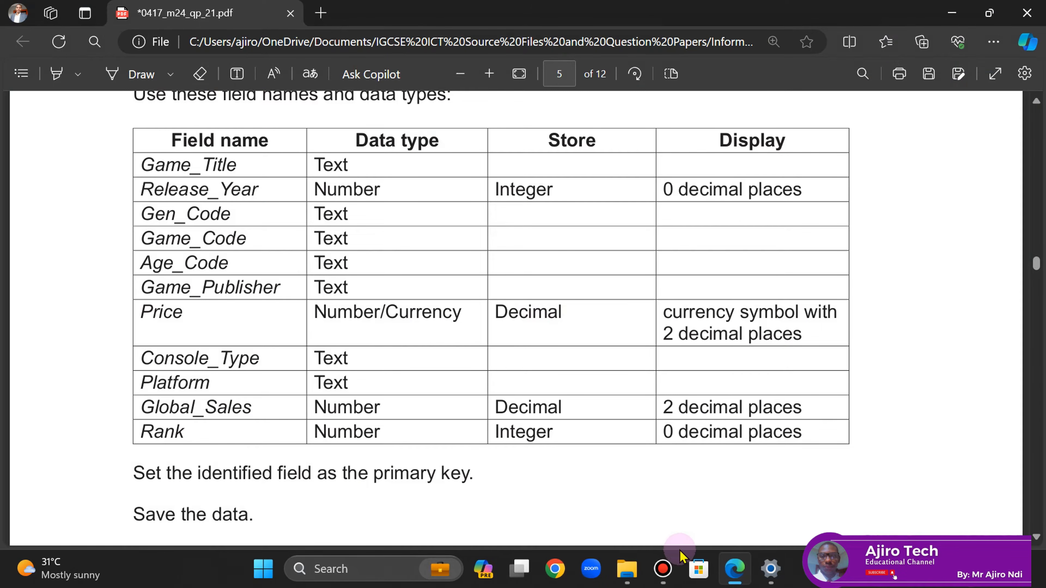
- Scroll up to question 11 and underline 'import the' in red ink
scroll(386, 156, "up", 3)
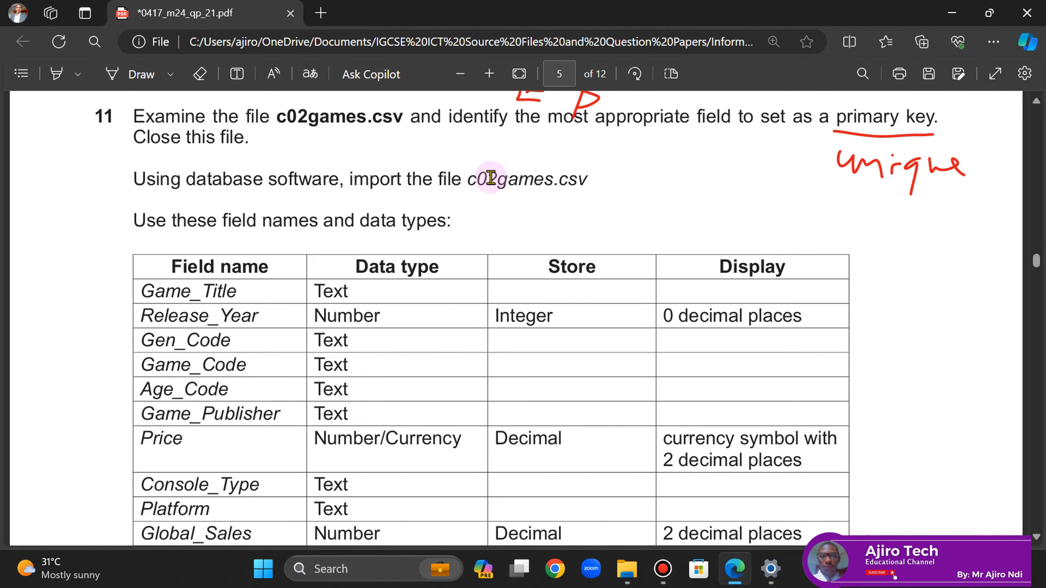
left_click(139, 78)
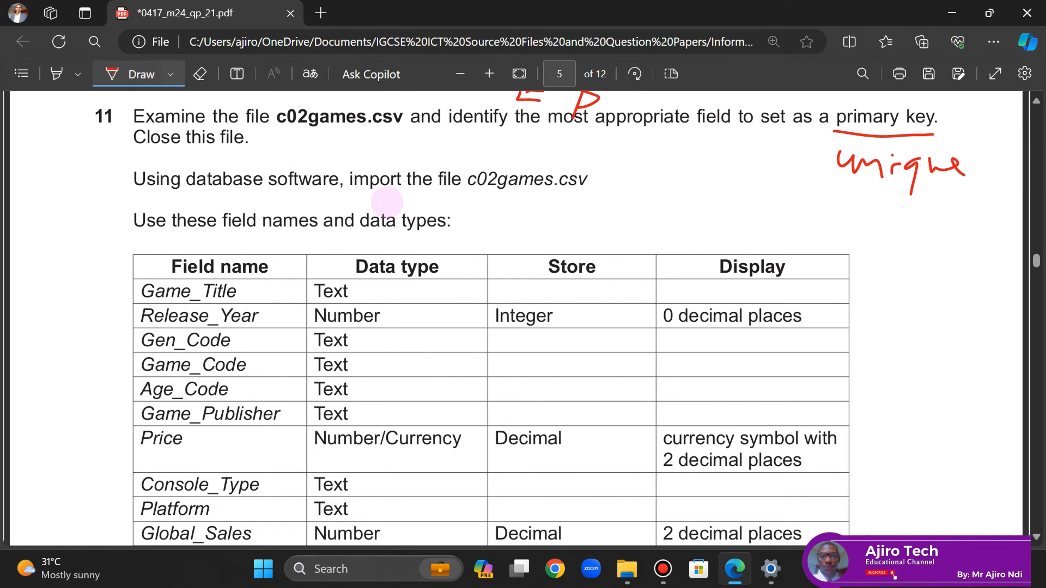
left_click_drag(350, 191, 424, 192)
- Launch Microsoft Access from Windows search and choose Blank database
left_click(626, 575)
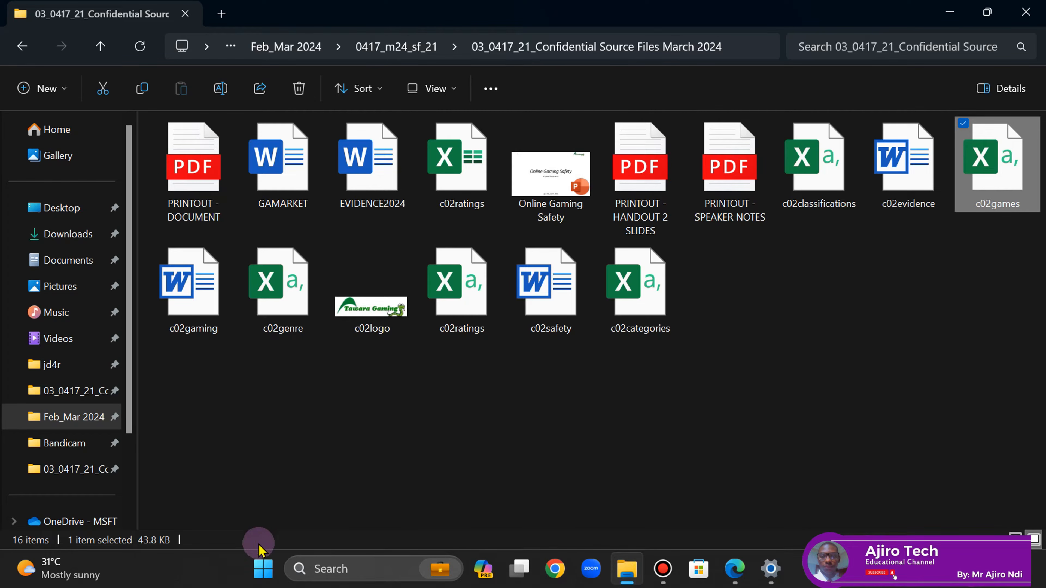
left_click(264, 568)
left_click(390, 78)
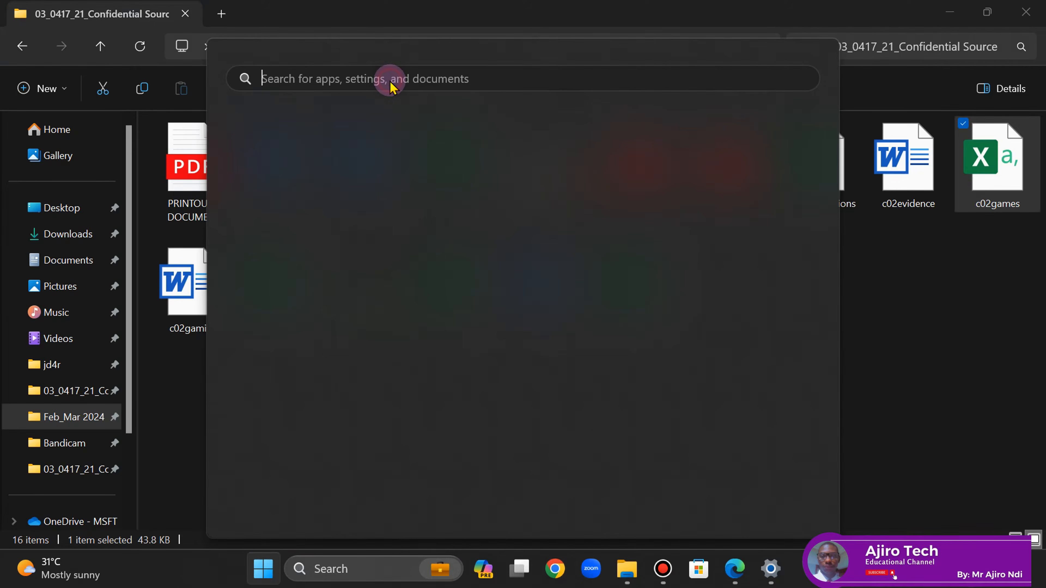
type("access")
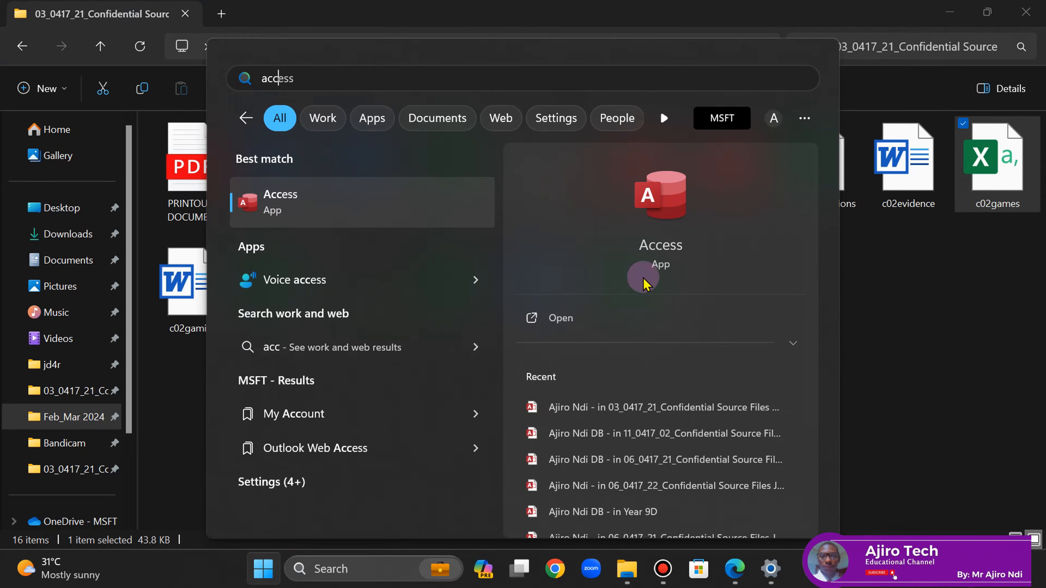
left_click(558, 316)
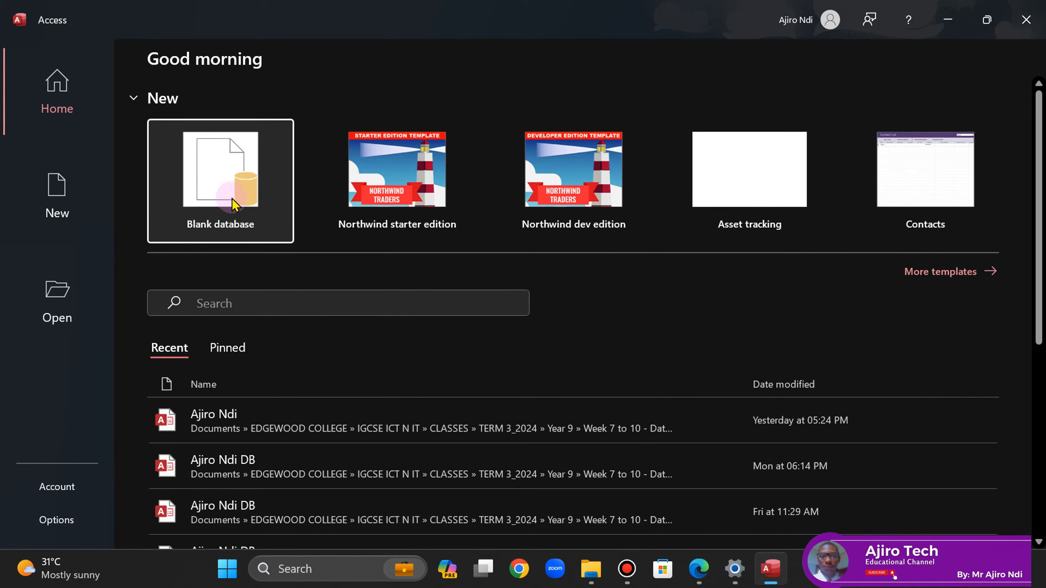
left_click(207, 199)
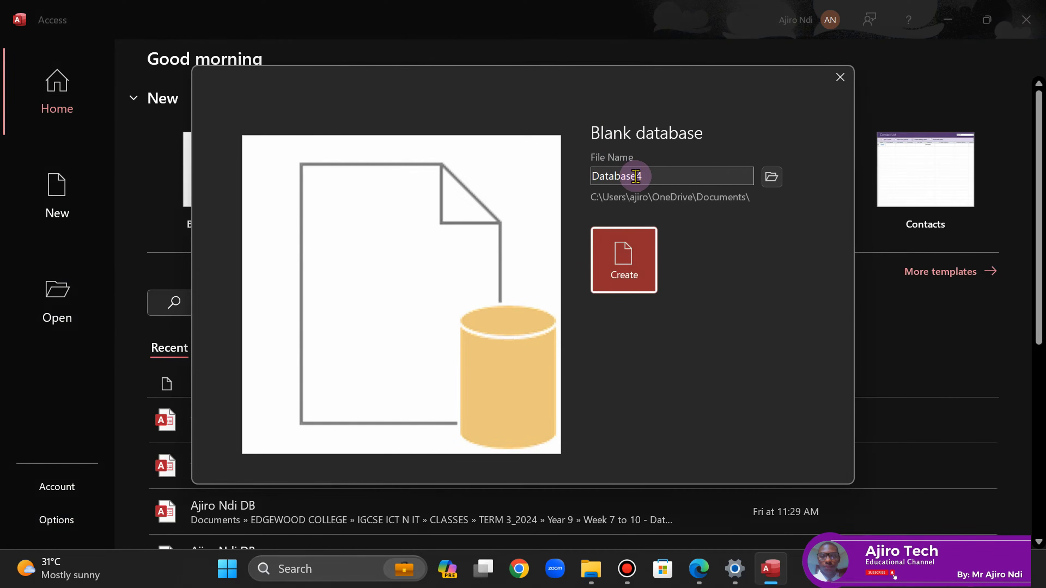
- Name the blank database after the candidate and browse into the Information and Communication Technology folder
double_click(636, 176)
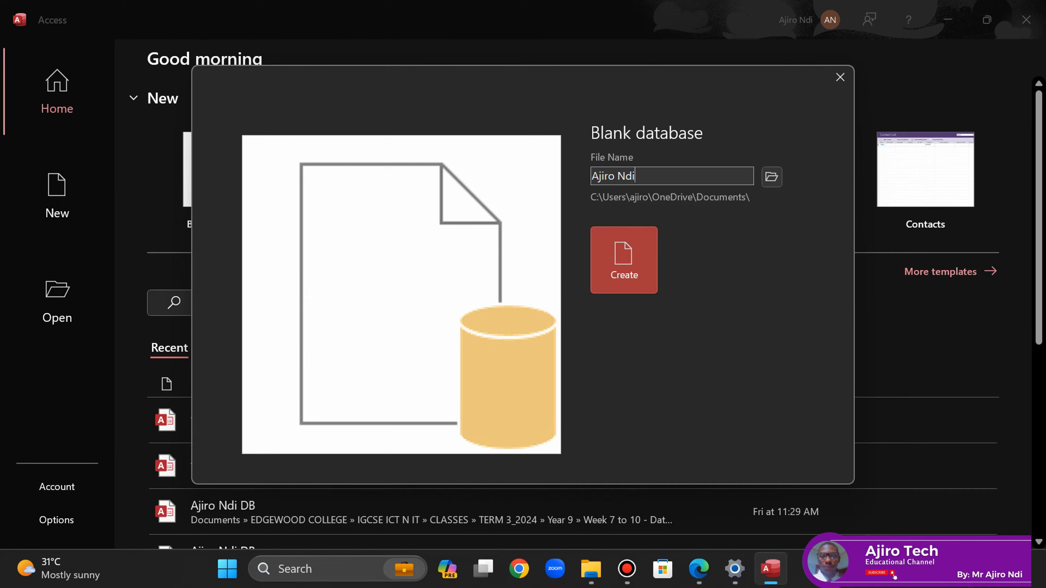
left_click(771, 178)
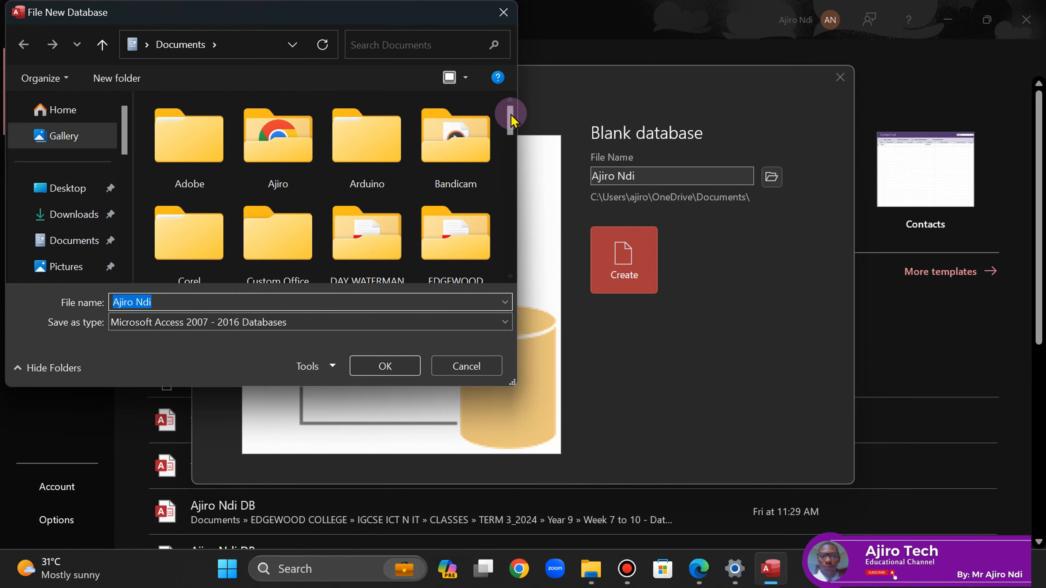
left_click_drag(511, 112, 513, 237)
double_click(367, 136)
left_click(384, 215)
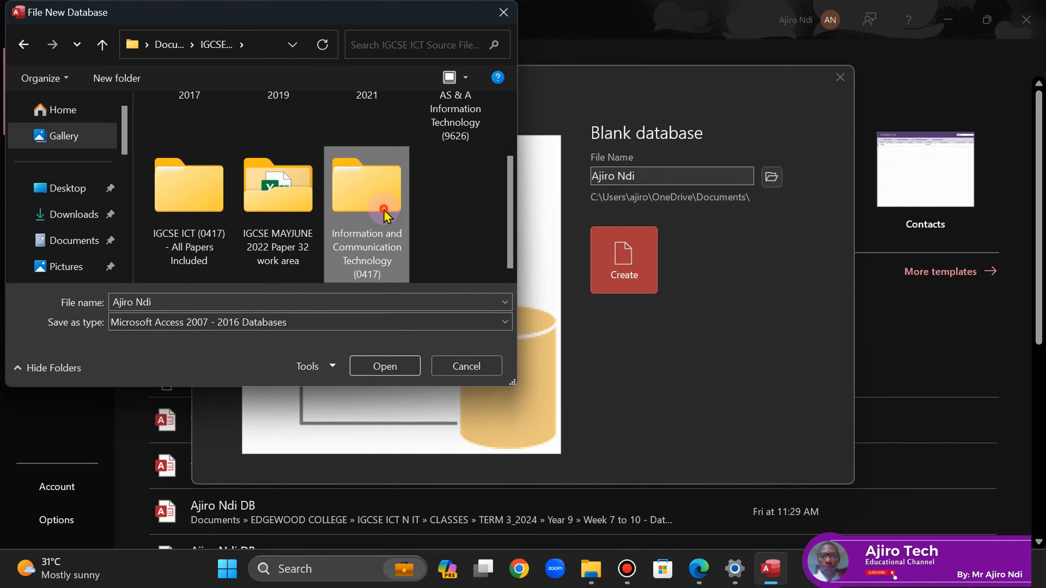
double_click(384, 209)
left_click(513, 219)
left_click(513, 248)
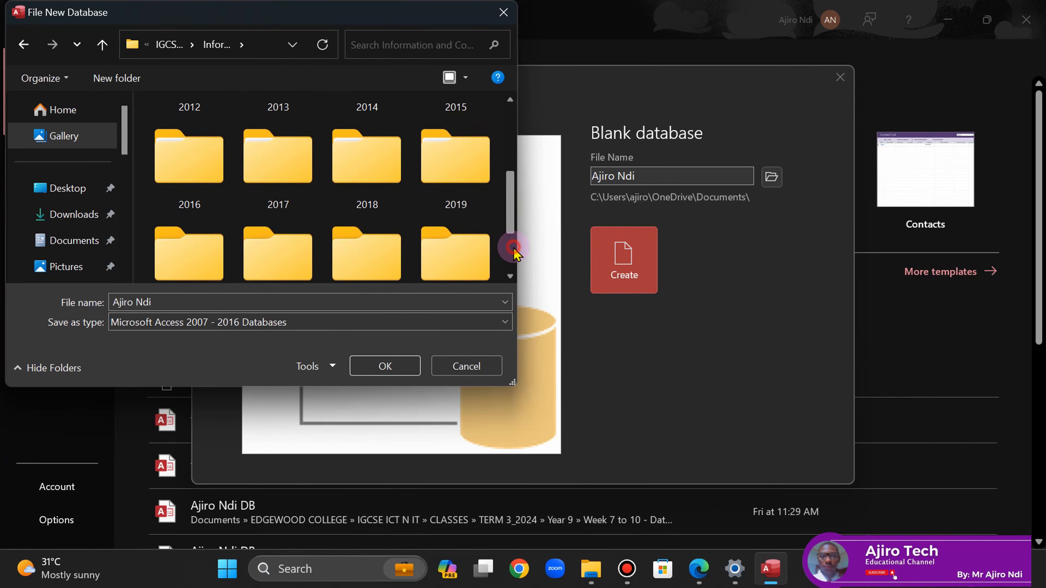
left_click(512, 243)
- Create the database in the 03_0417_21 Confidential Source Files March 2024 folder, then close Table1 and Access
left_click(193, 249)
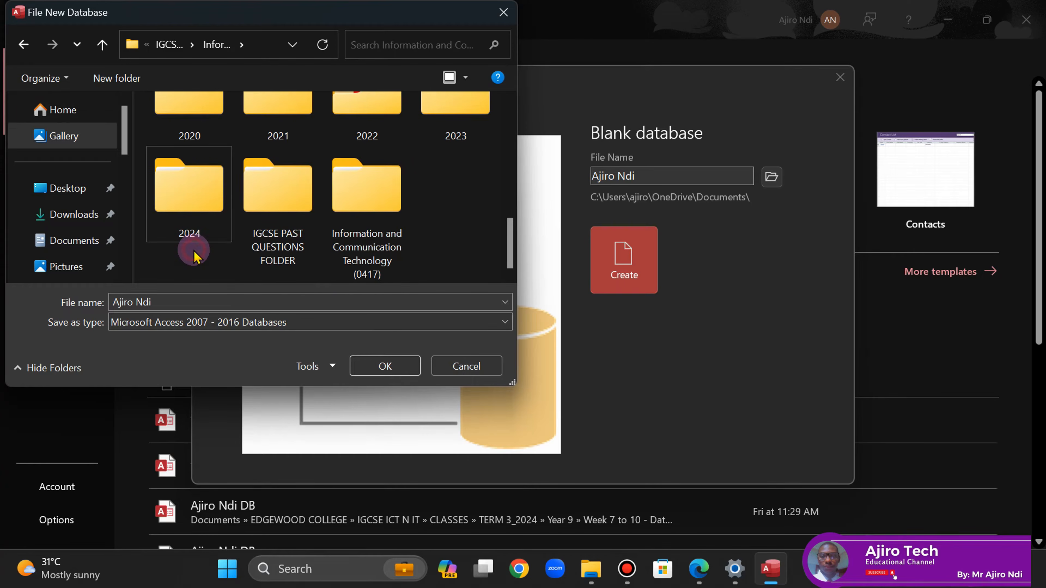
double_click(183, 214)
double_click(186, 151)
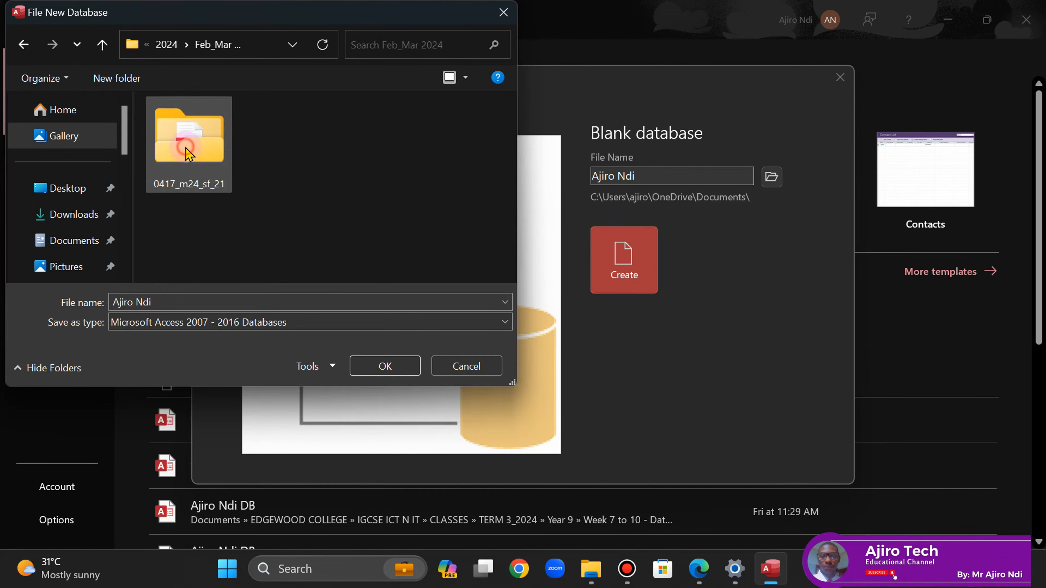
double_click(186, 147)
left_click(186, 142)
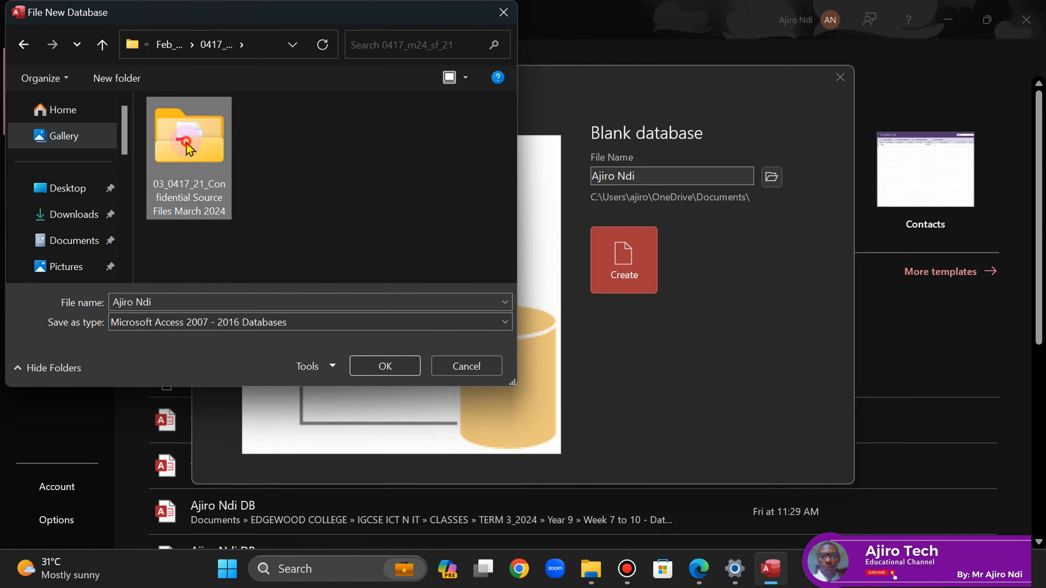
double_click(186, 142)
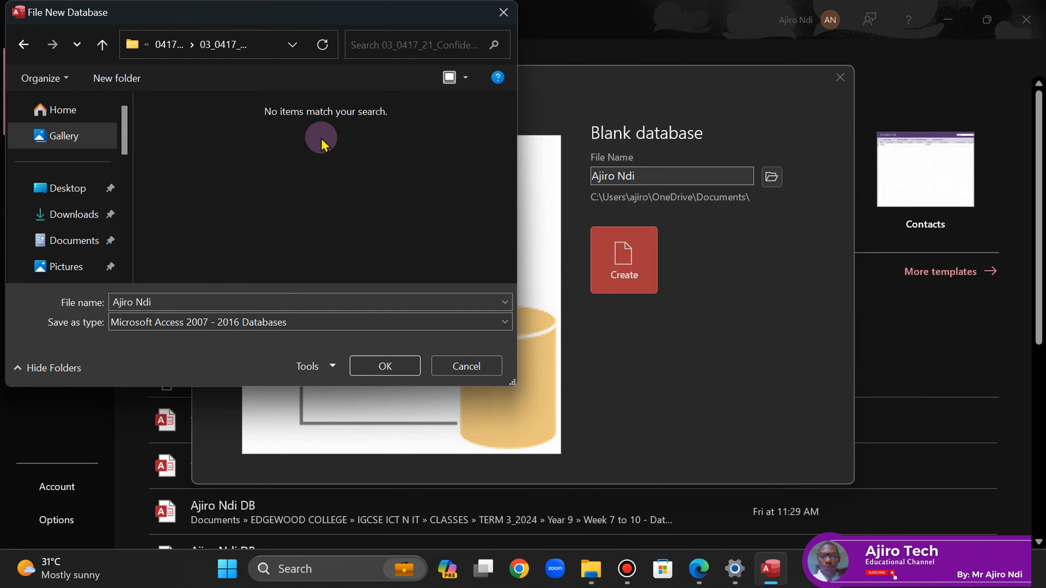
left_click(376, 367)
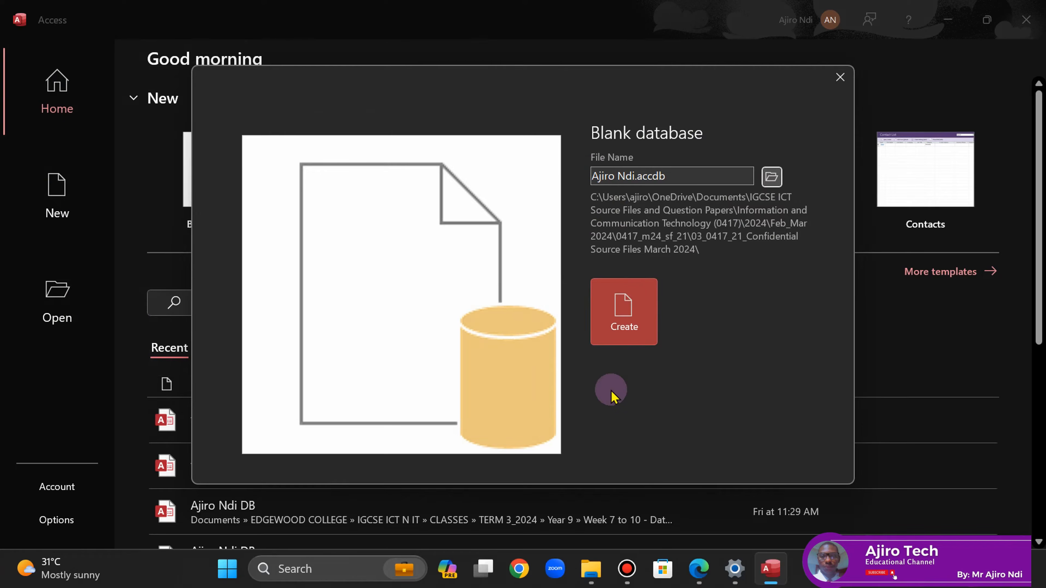
left_click(626, 328)
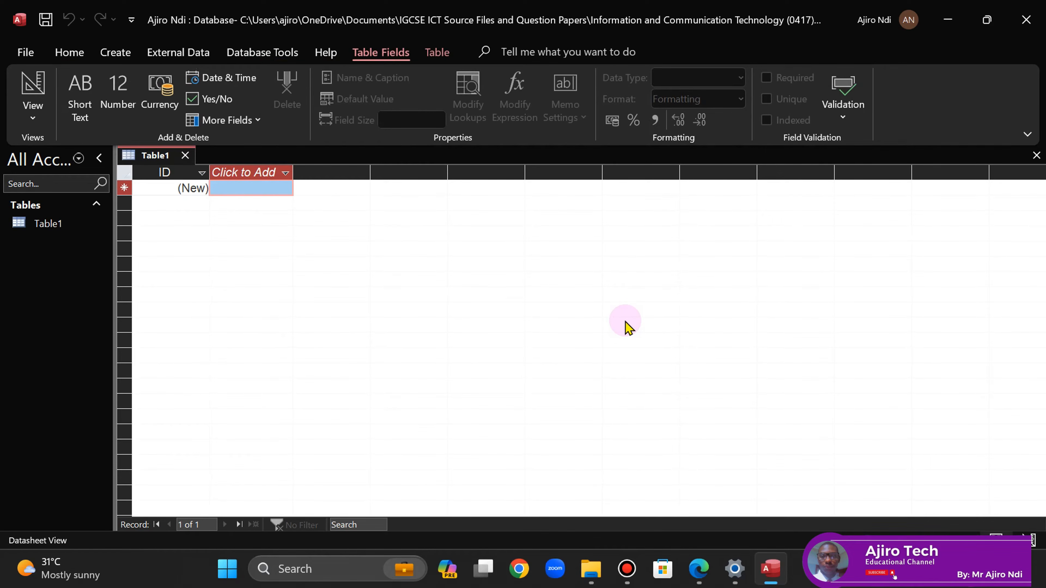
left_click(185, 155)
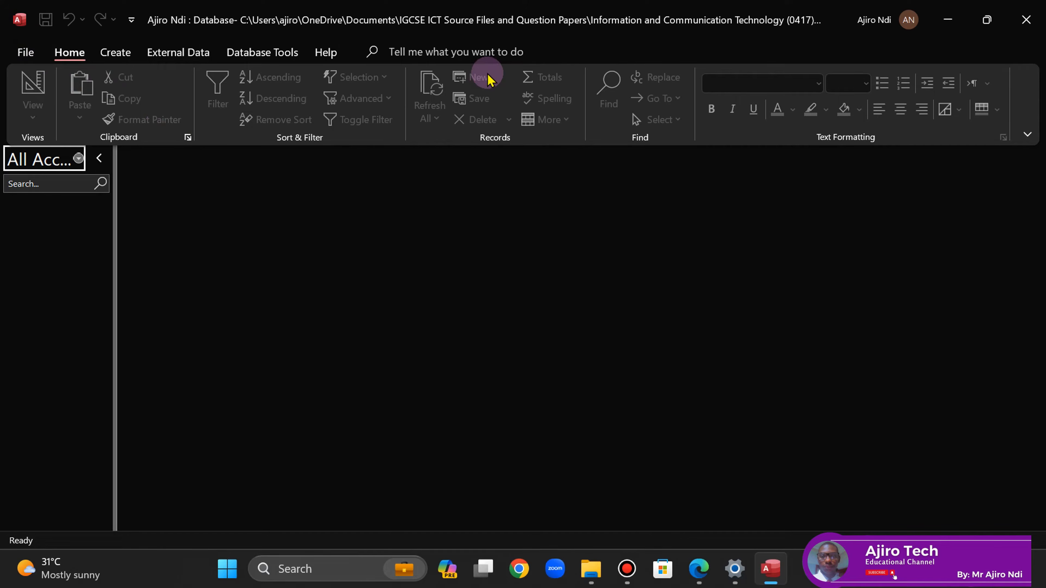
left_click(1025, 19)
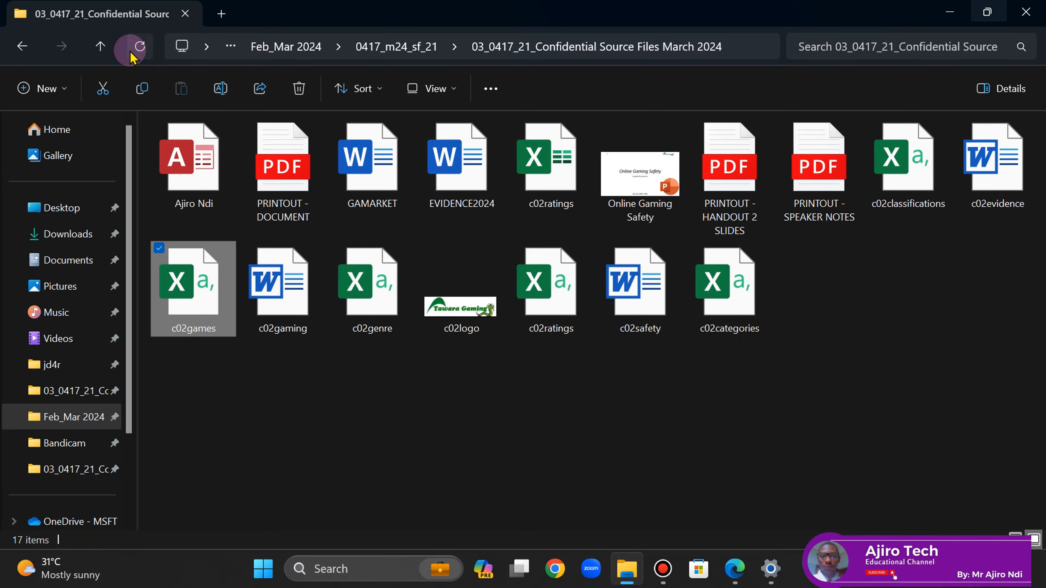
- Create a new Microsoft Access Database from the folder's New context menu
right_click(819, 321)
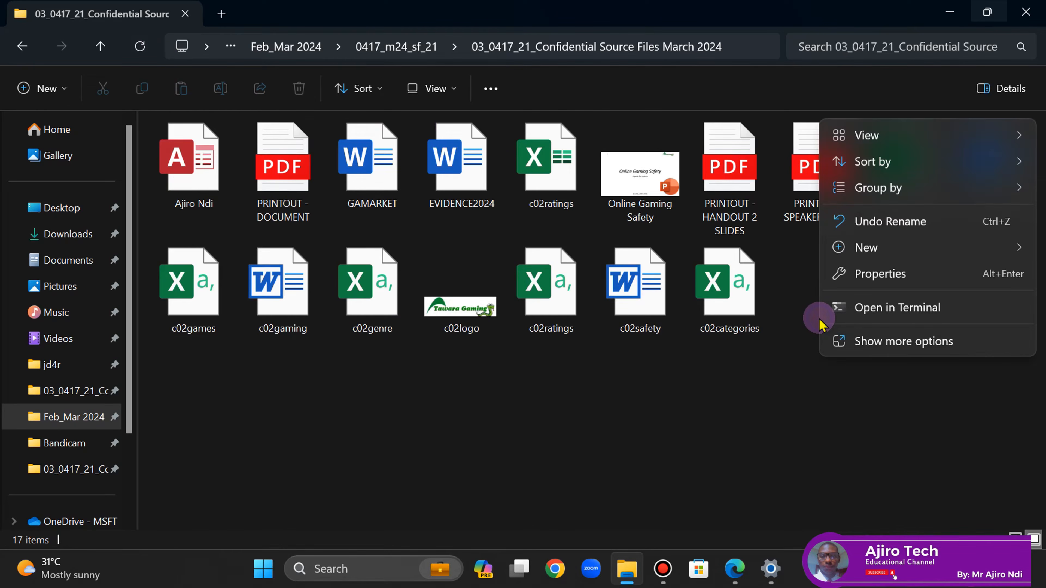
mouse_move(865, 258)
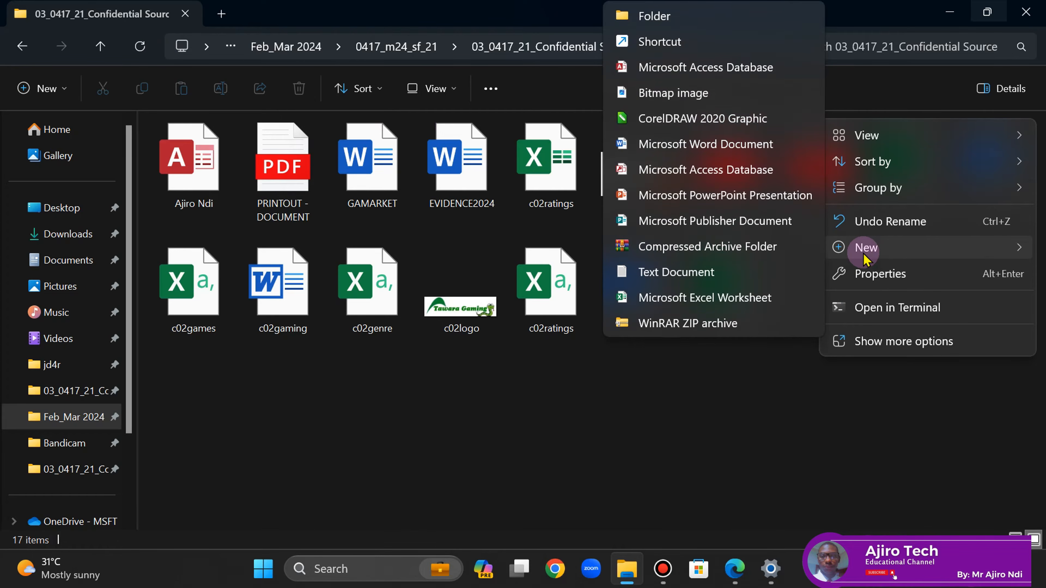
left_click(664, 177)
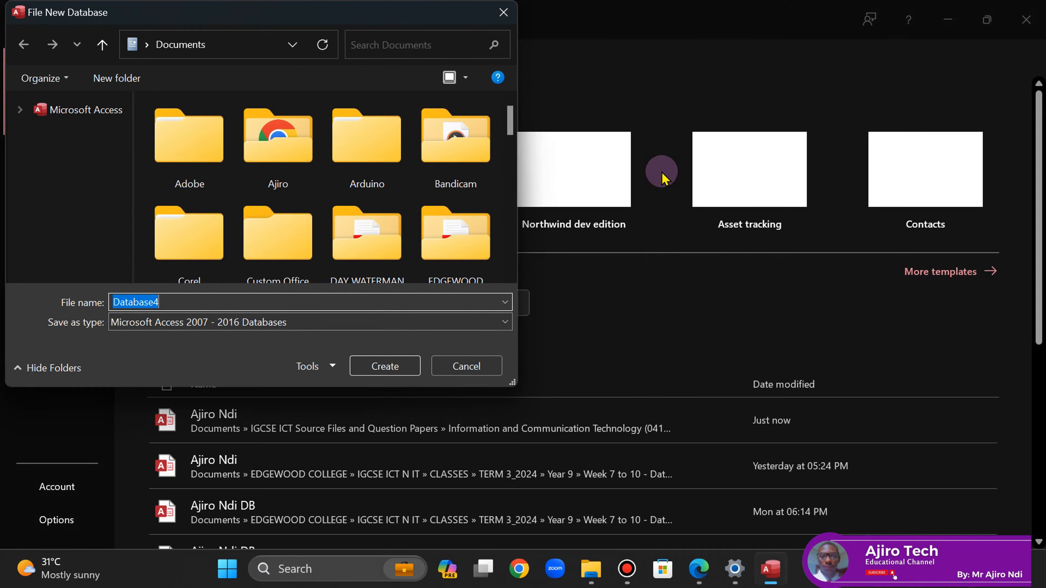
- Browse to the 03_0417_21 confidential folder via IGCSE ICT Source Files > 0417 > 2024 > Feb_Mar 2024 > 0417_m24_sf_21
left_click_drag(511, 108, 518, 166)
double_click(396, 142)
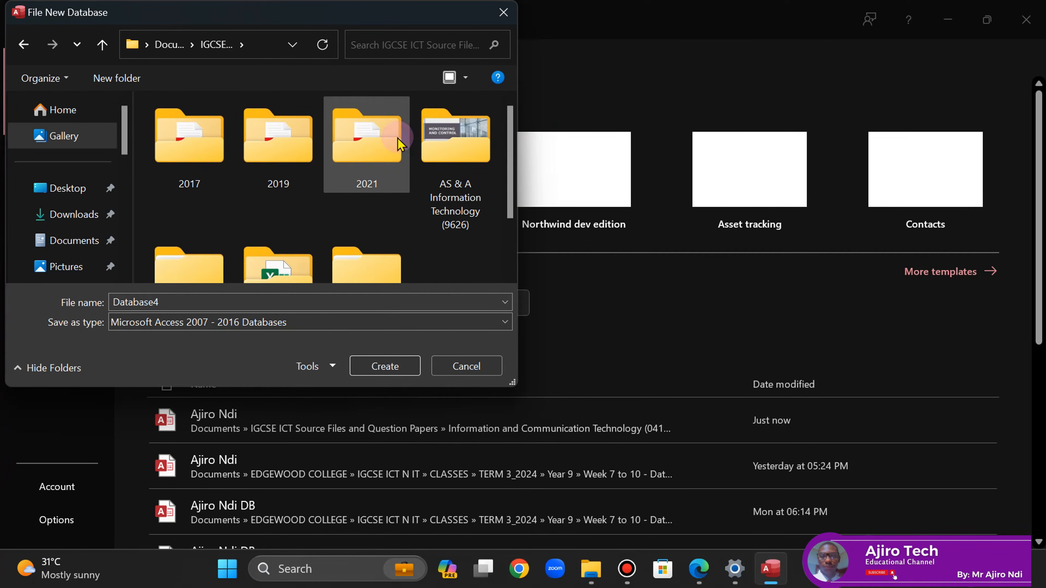
scroll(509, 256, "down", 2)
left_click(386, 217)
double_click(387, 222)
scroll(509, 257, "down", 4)
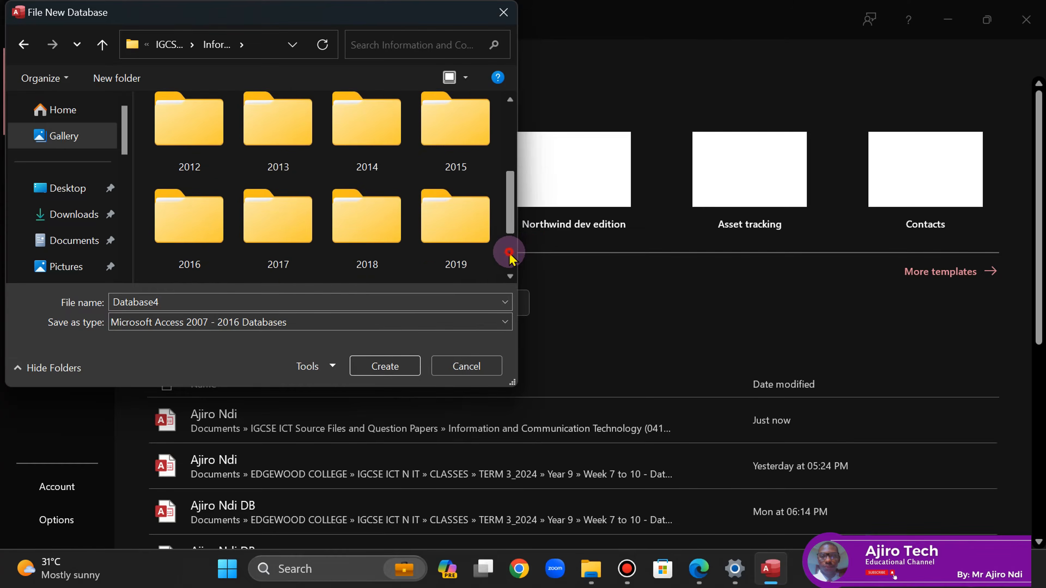
scroll(509, 251, "down", 2)
scroll(215, 248, "down", 1)
left_click(192, 199)
double_click(192, 200)
double_click(160, 135)
left_click(183, 148)
double_click(183, 148)
double_click(183, 148)
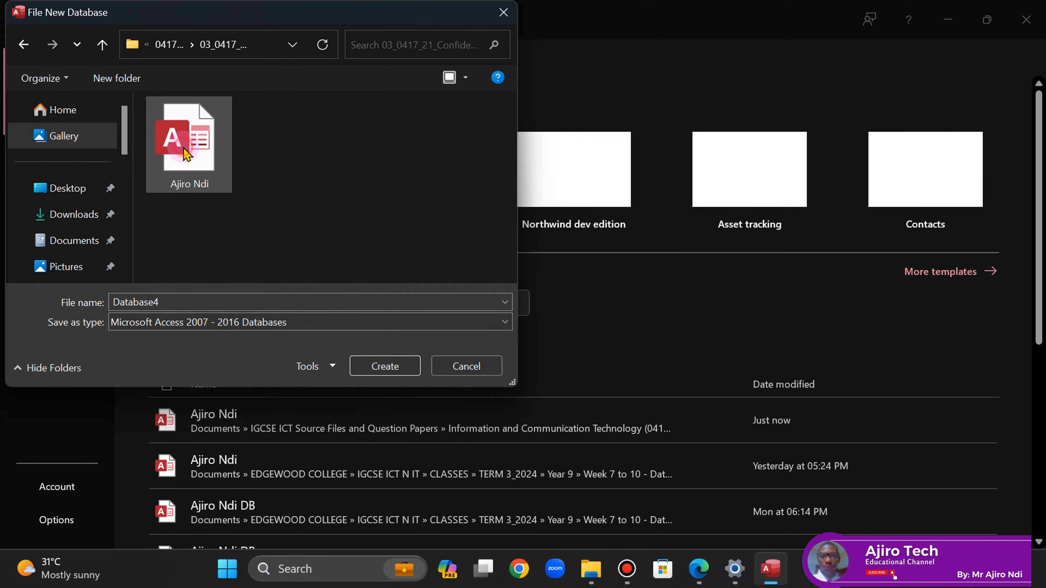
- Name the new database after the candidate and create it
double_click(147, 302)
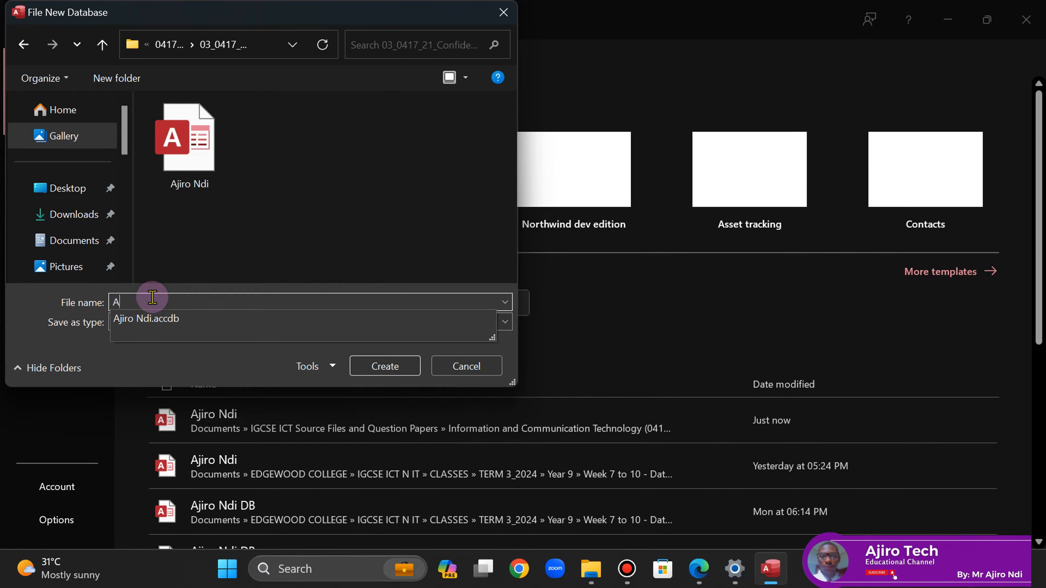
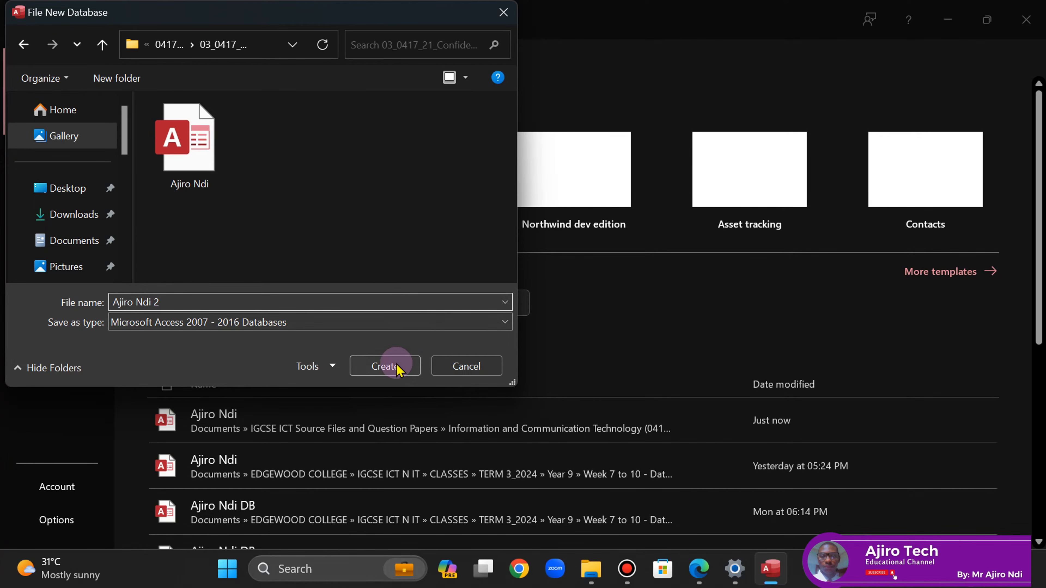
left_click(394, 366)
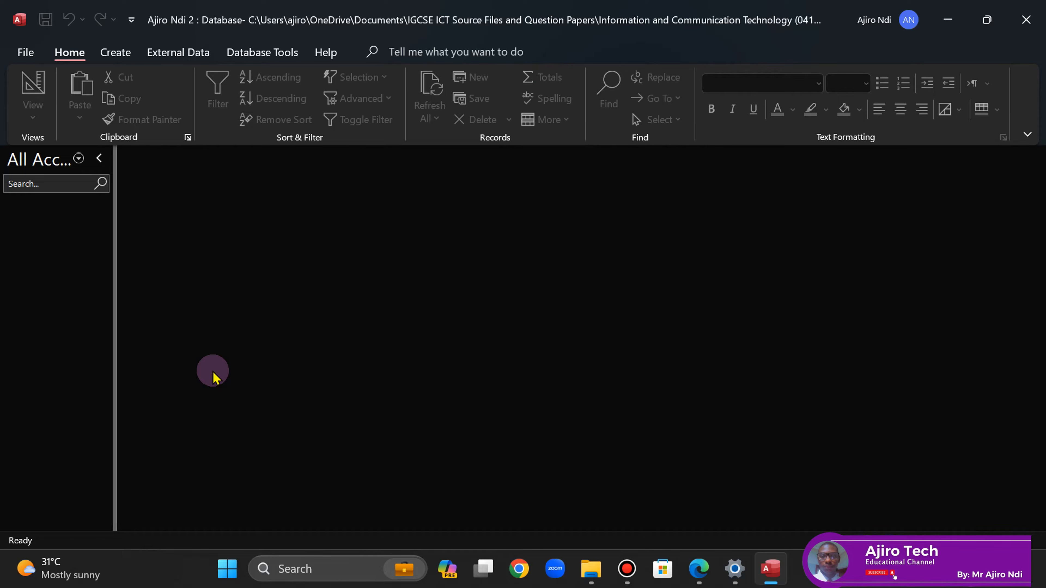
- Exit Access, delete the duplicate database file, and select the original database
left_click(1039, 4)
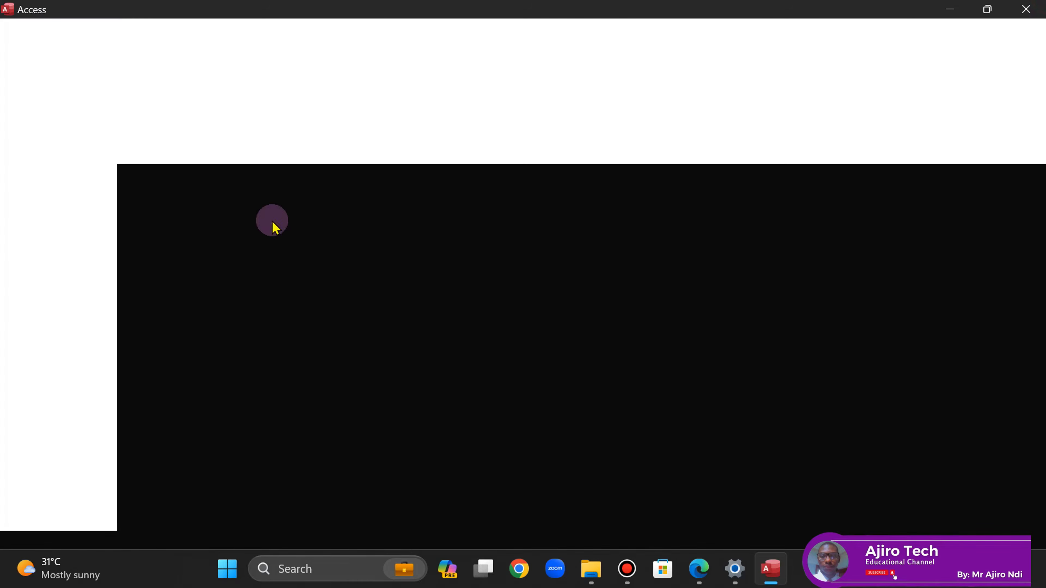
left_click(142, 50)
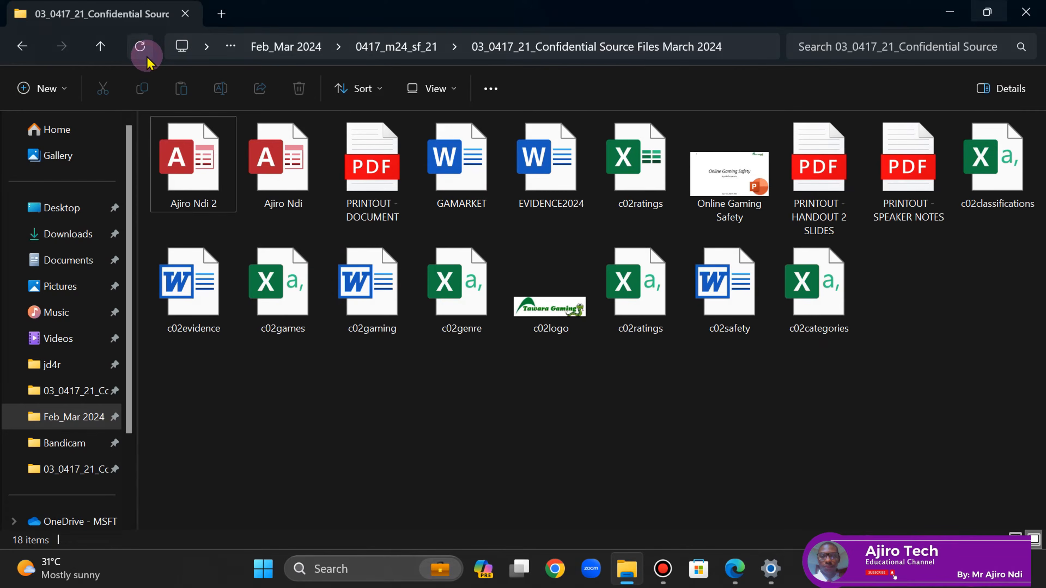
left_click(207, 180)
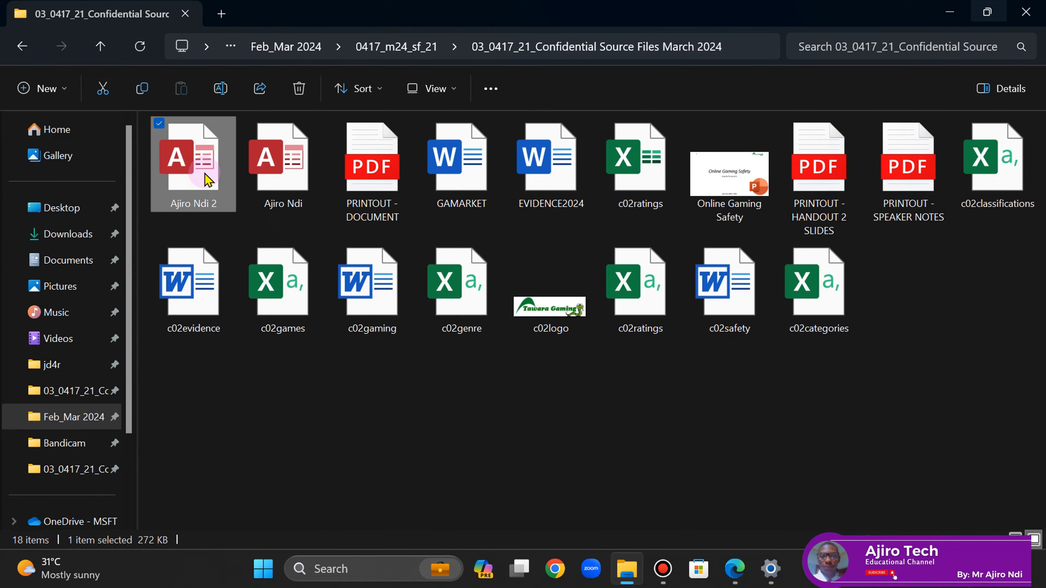
key("Delete")
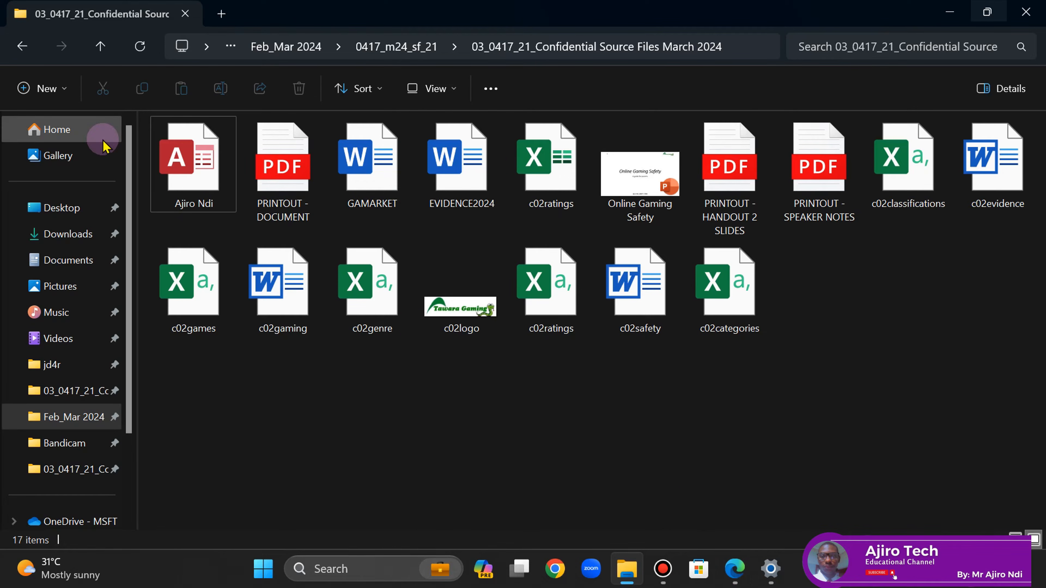
left_click(172, 168)
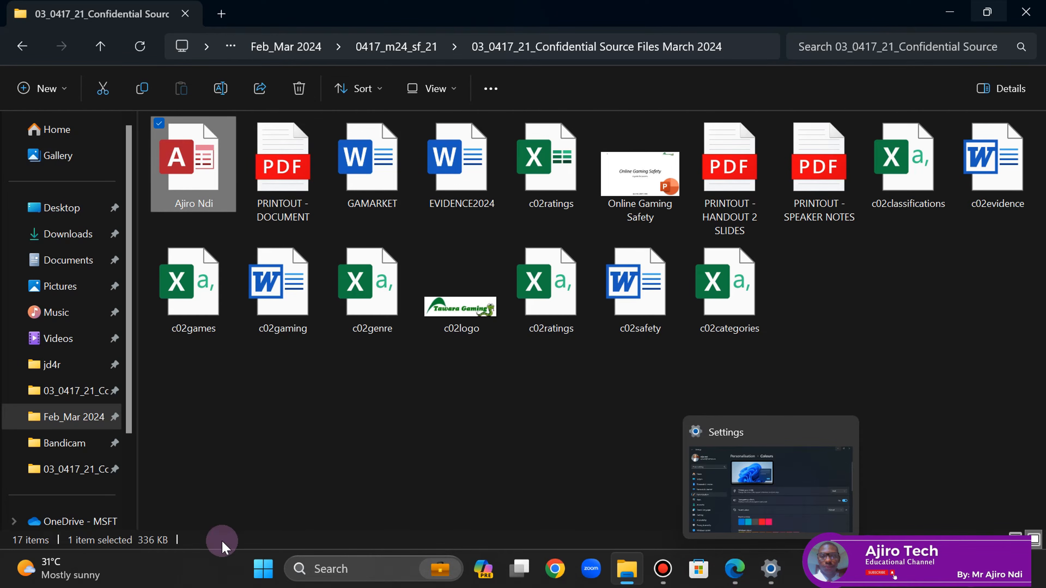
- Open the original candidate database, enable its content, and return to the exam PDF
left_click(276, 570)
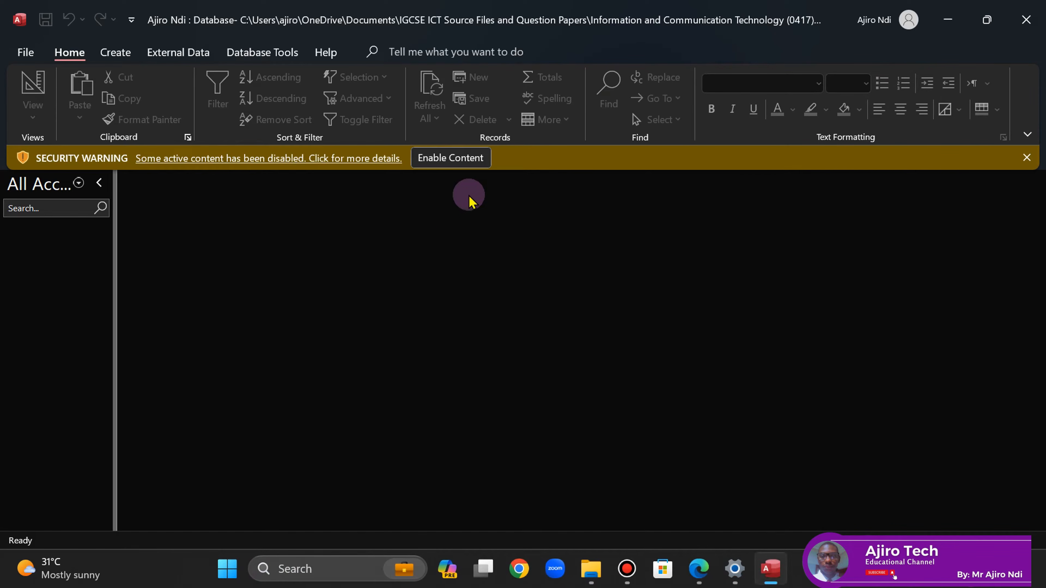
left_click(445, 163)
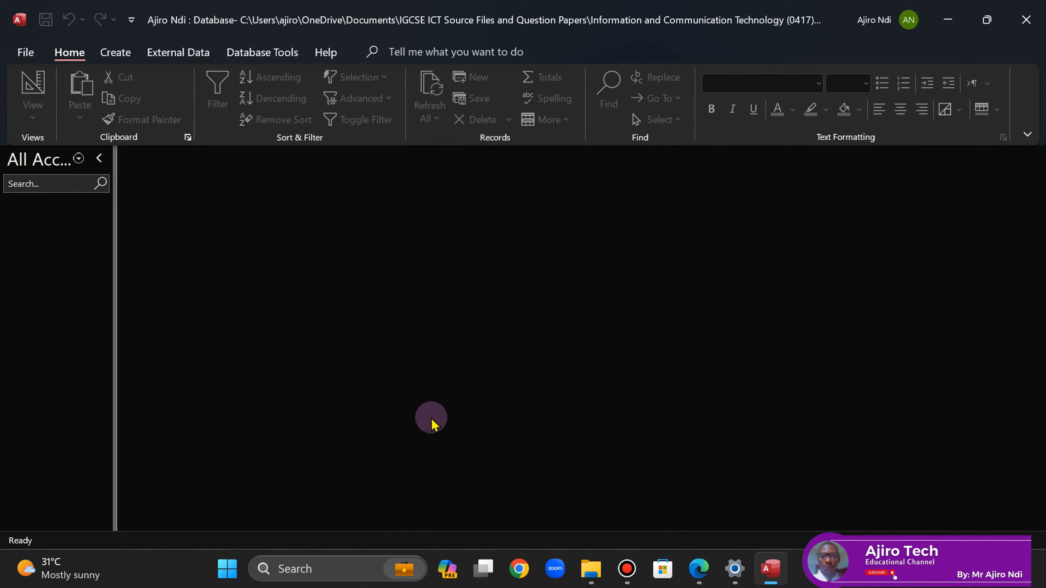
left_click(697, 577)
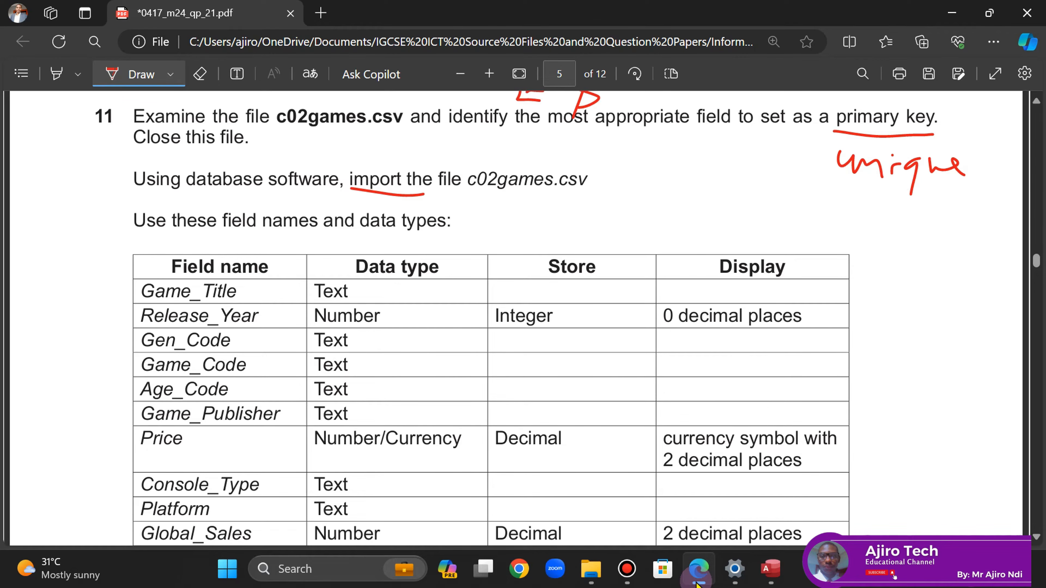
- Write 'del' and 'data format' in red beside c02games.csv and circle the .csv extension
mouse_move(643, 145)
left_mouse_down()
mouse_move(654, 193)
mouse_move(674, 201)
mouse_move(773, 128)
mouse_move(748, 206)
mouse_move(808, 222)
mouse_move(853, 219)
mouse_move(902, 193)
mouse_move(909, 222)
mouse_move(970, 214)
mouse_move(997, 194)
left_mouse_up()
left_click_drag(649, 229, 938, 229)
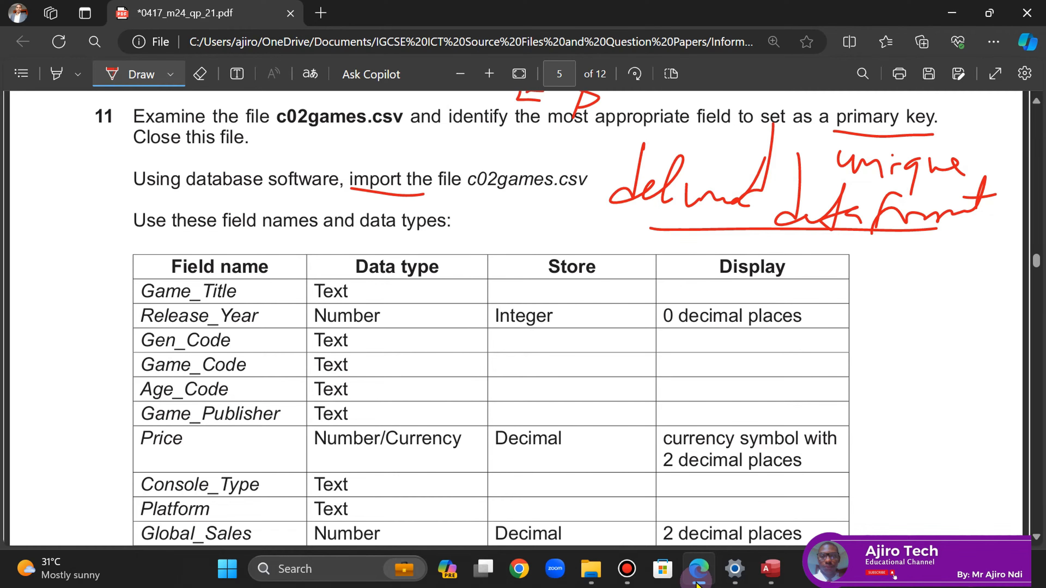
left_click_drag(868, 255, 872, 279)
mouse_move(611, 145)
left_mouse_down()
mouse_move(551, 183)
mouse_move(609, 162)
mouse_move(593, 138)
mouse_move(626, 149)
mouse_move(654, 140)
left_mouse_up()
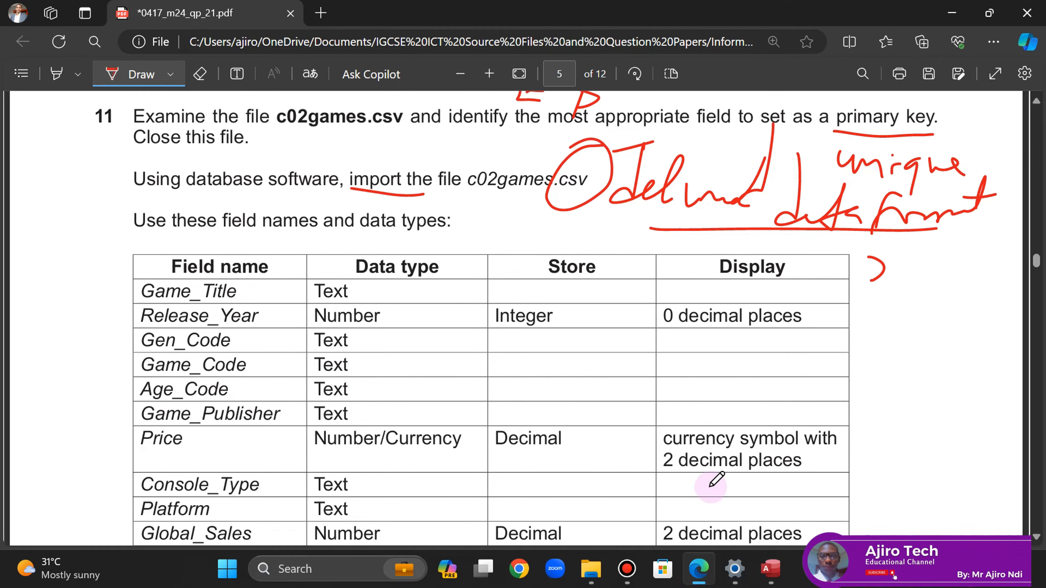
- Go back to the Access database after rechecking the question paper
left_click(770, 569)
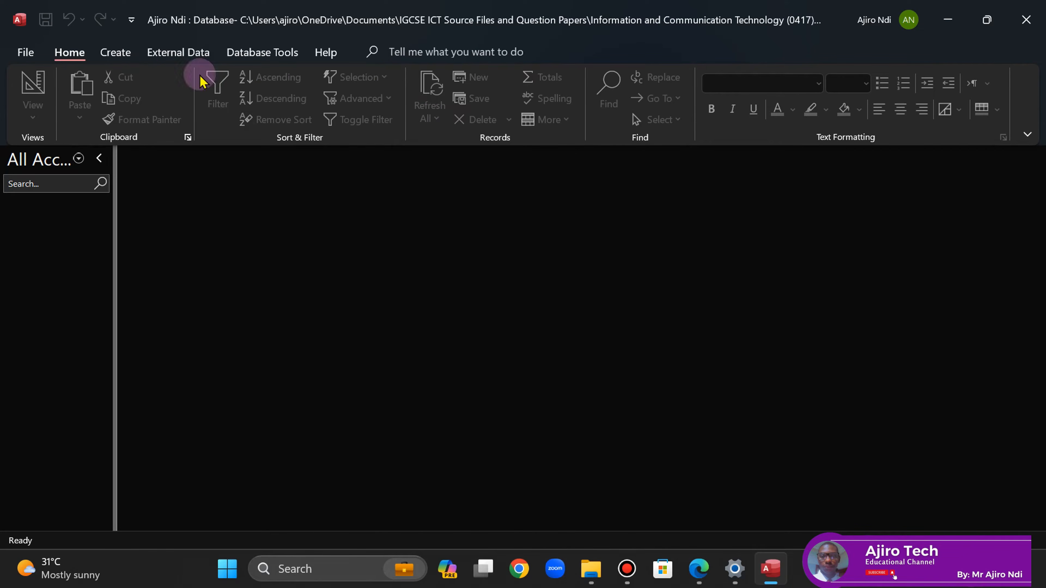
left_click(706, 567)
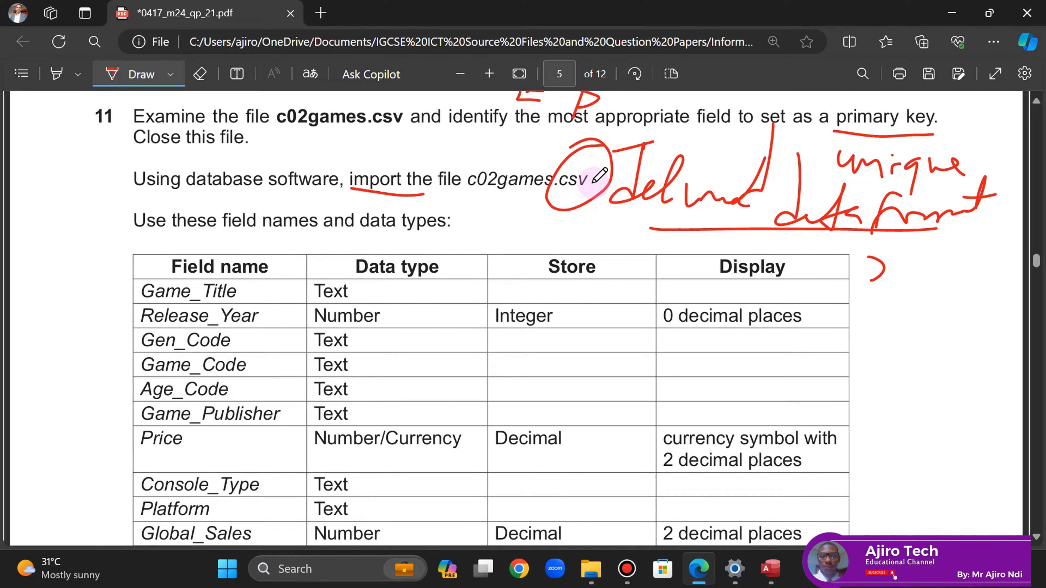
left_click(767, 573)
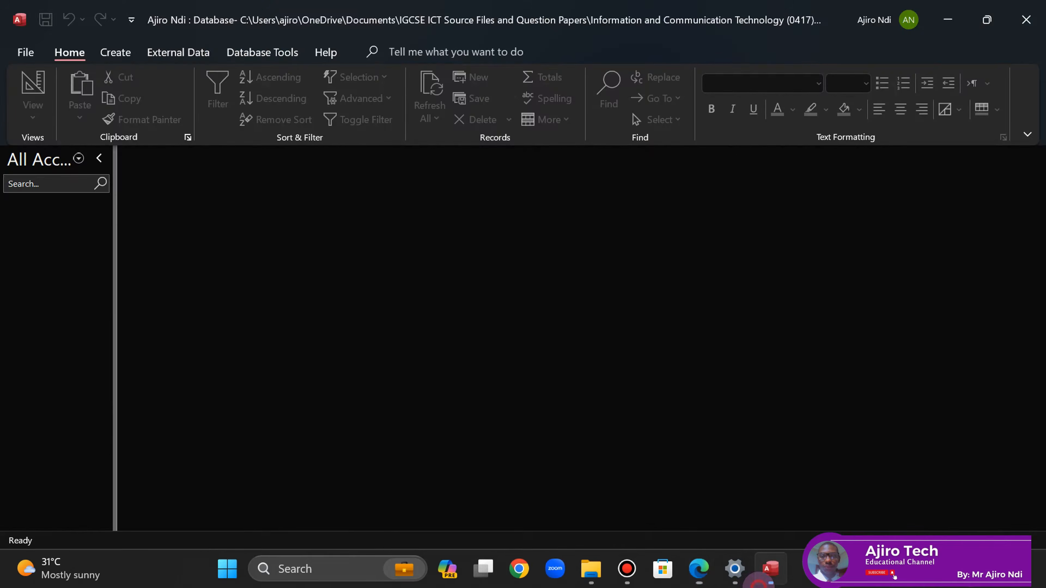
- Start a Text File import from External Data > New Data Source > From File
left_click(171, 54)
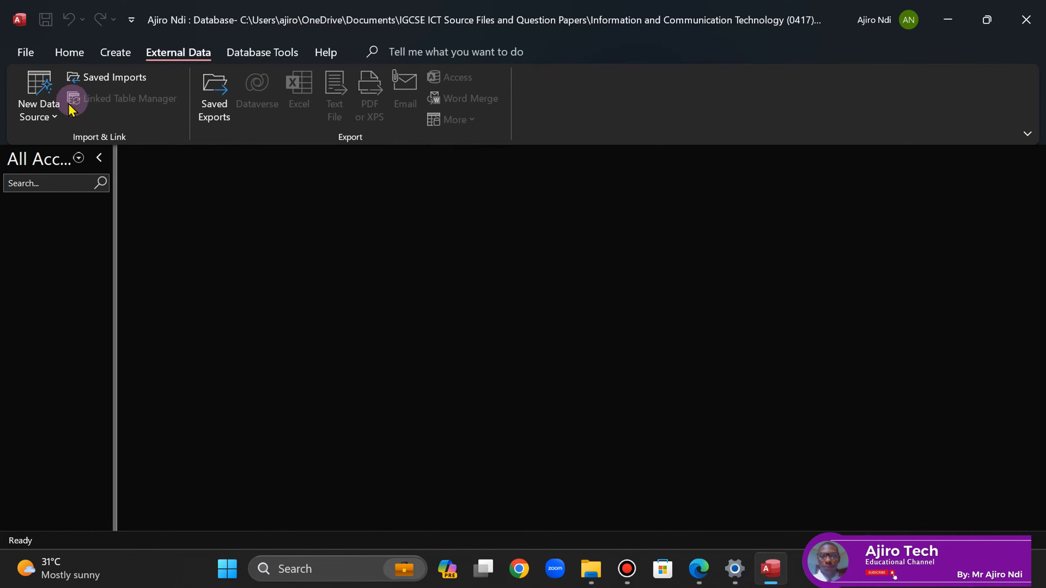
left_click(38, 110)
left_click(114, 157)
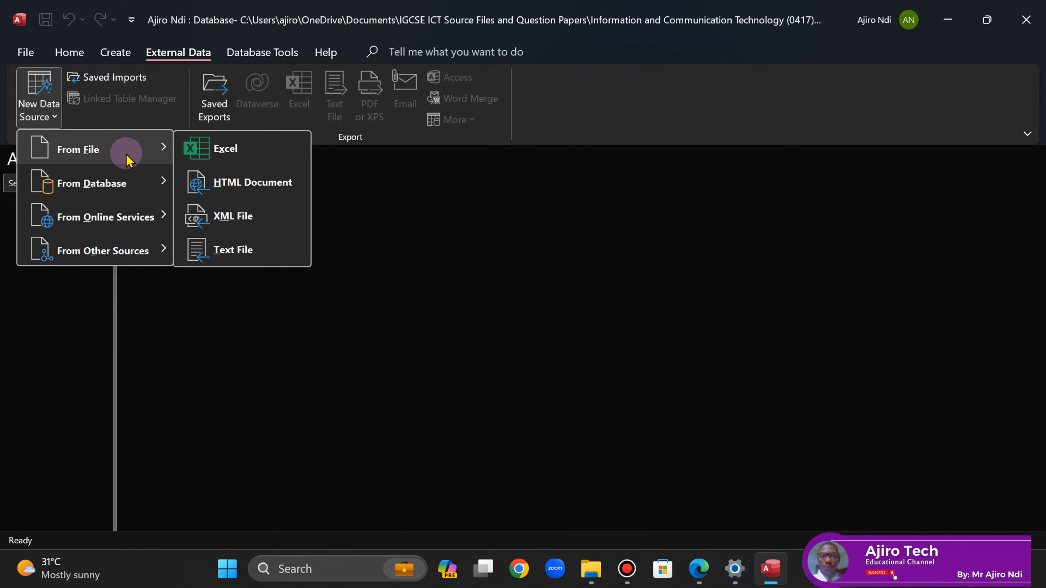
left_click(224, 260)
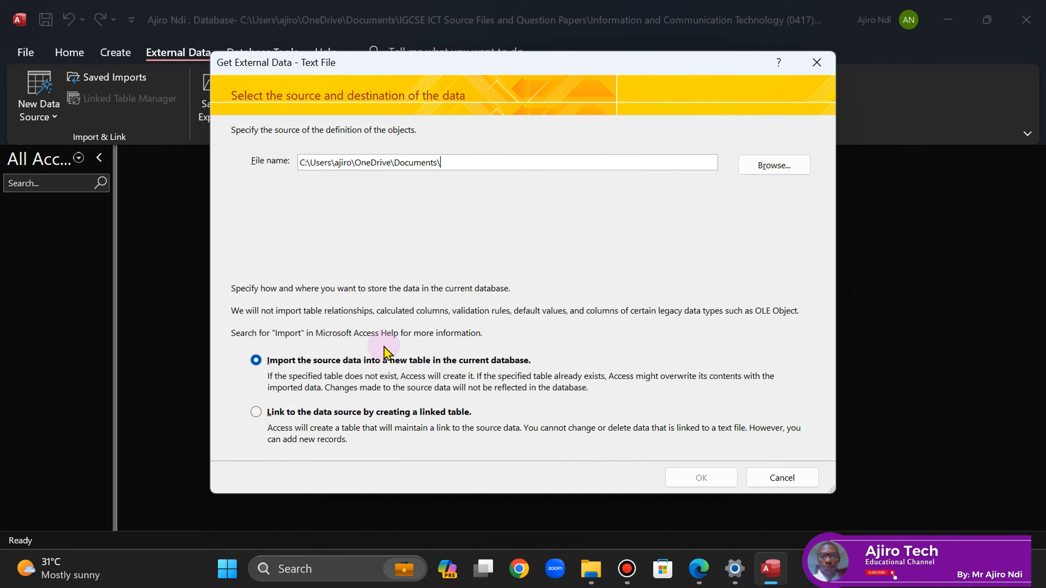
- Browse to the 0417 > 2024 > Feb_Mar 2024 > 0417_m24_sf_21 confidential source files folder
left_click(769, 169)
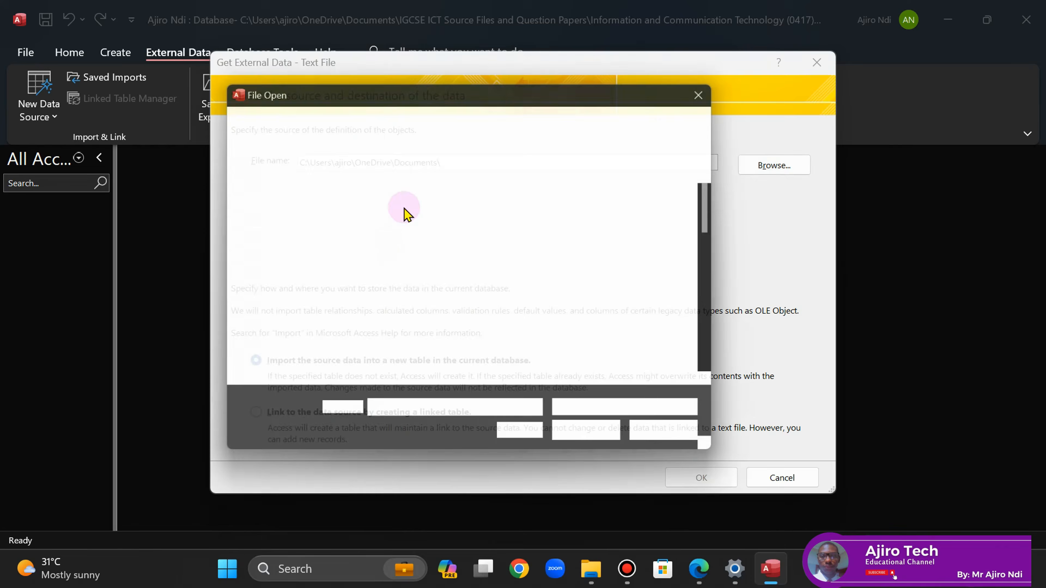
left_click(721, 300)
left_click(721, 301)
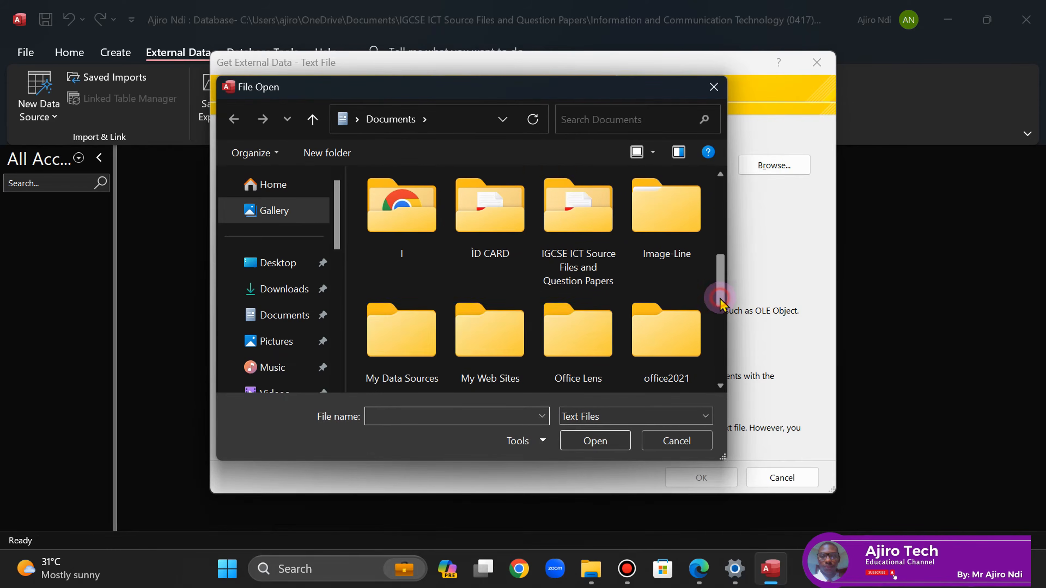
double_click(578, 214)
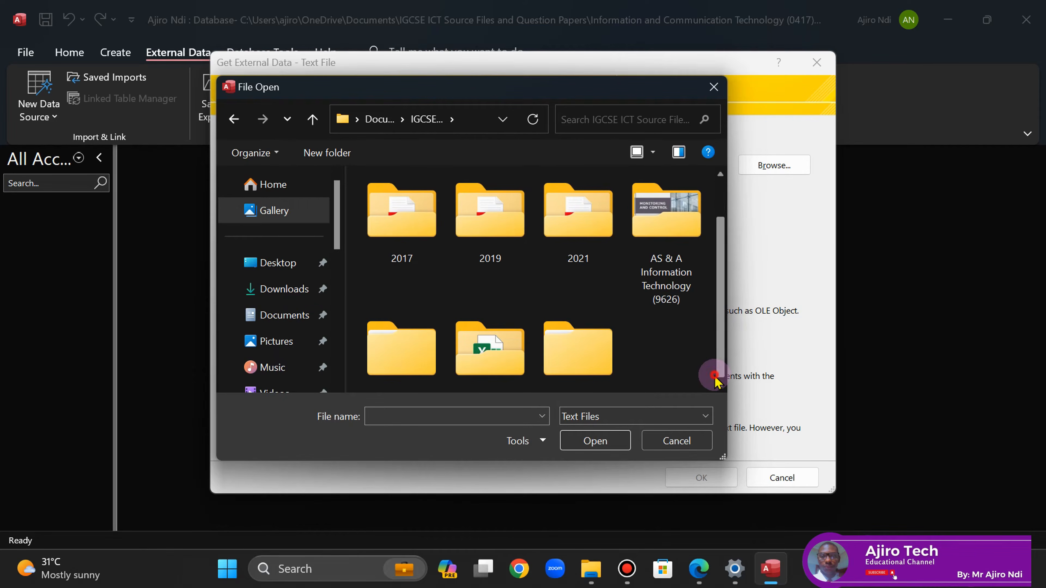
scroll(712, 374, "down", 2)
double_click(577, 305)
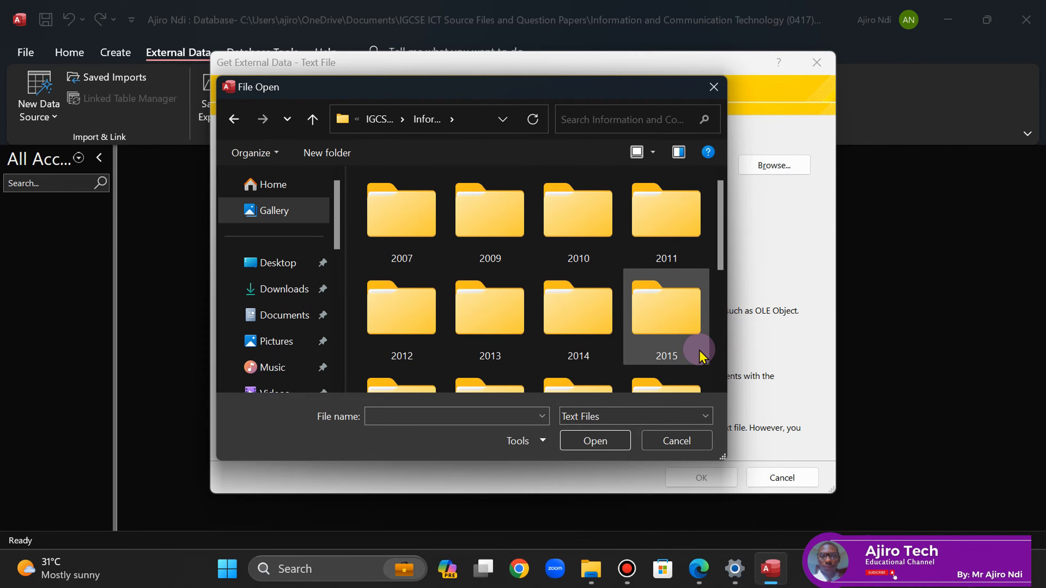
scroll(723, 367, "down", 5)
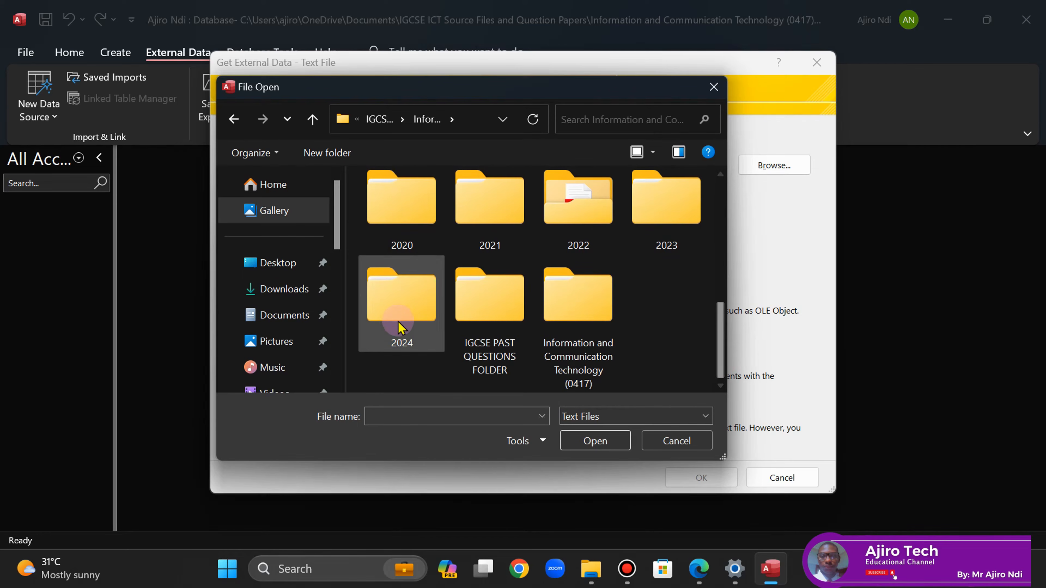
double_click(400, 328)
double_click(396, 219)
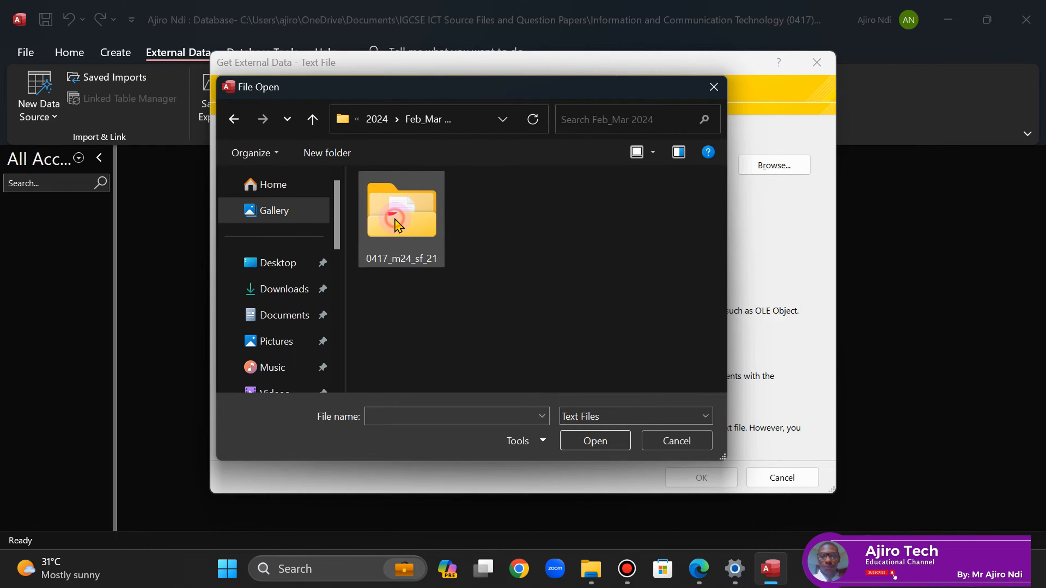
double_click(405, 228)
double_click(405, 228)
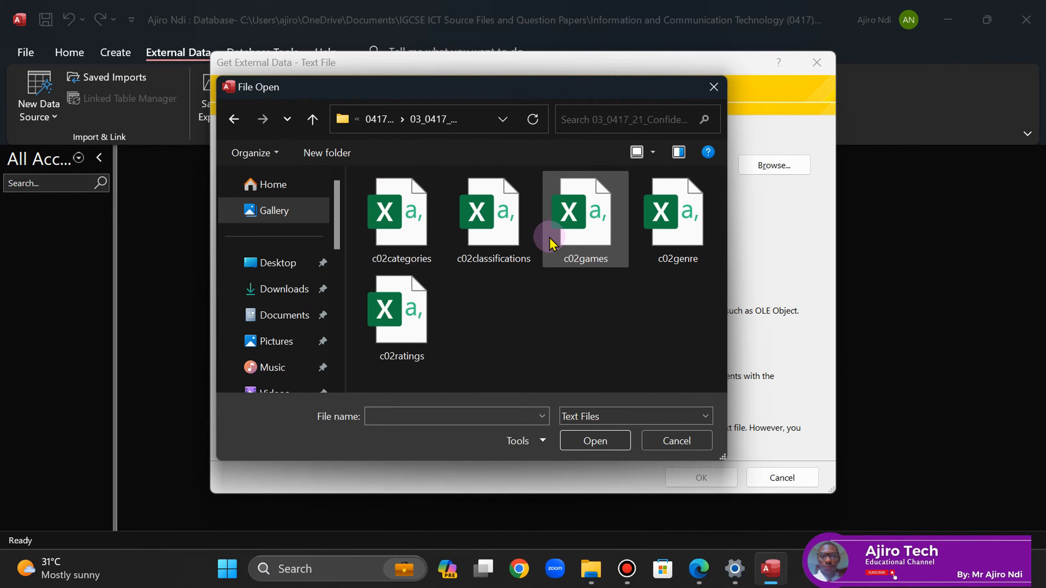
- Choose c02games as the source file and import it into a new table
left_click(700, 577)
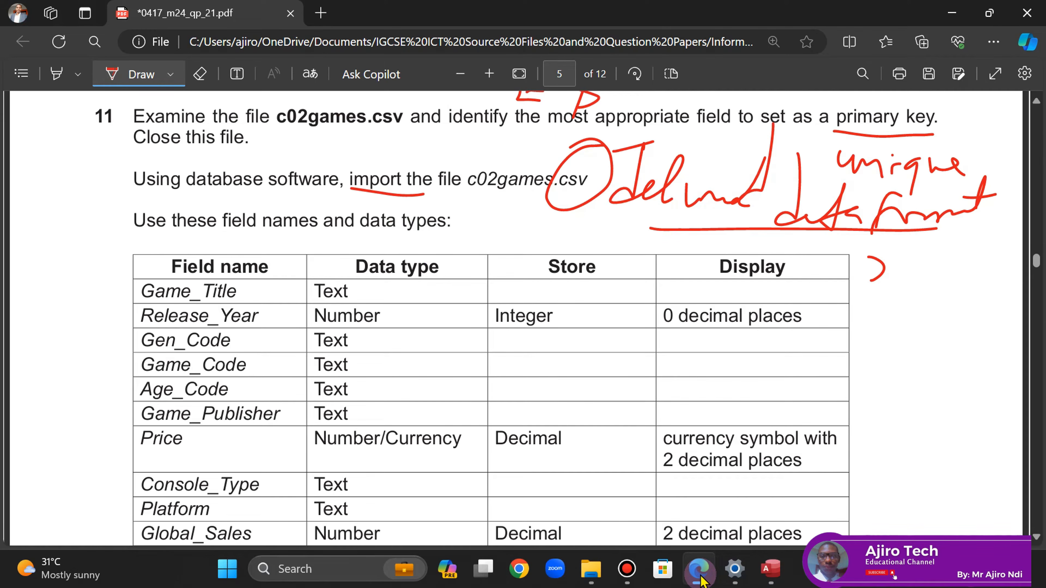
left_click(700, 577)
left_click(625, 232)
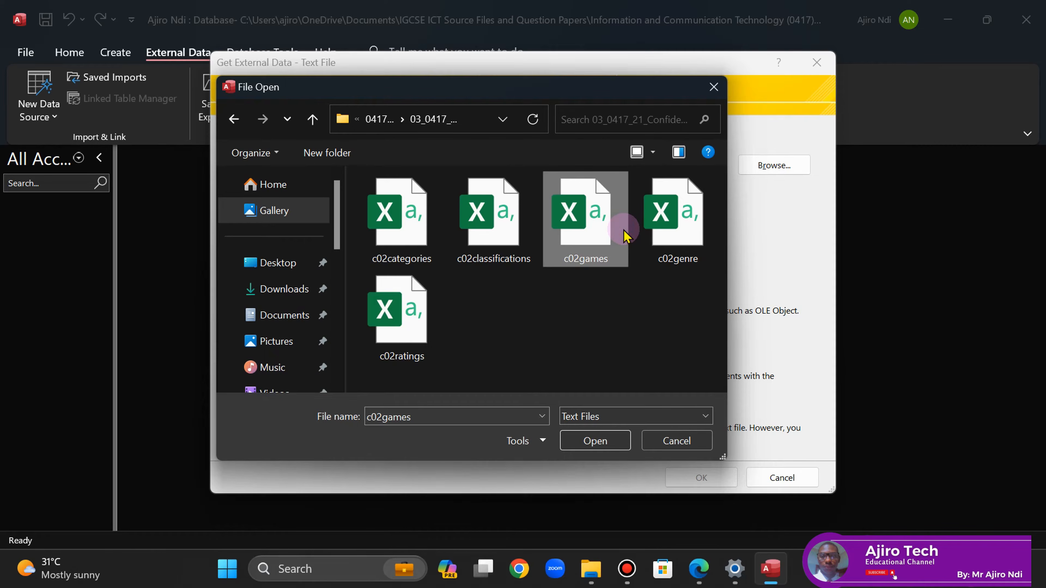
left_click(595, 440)
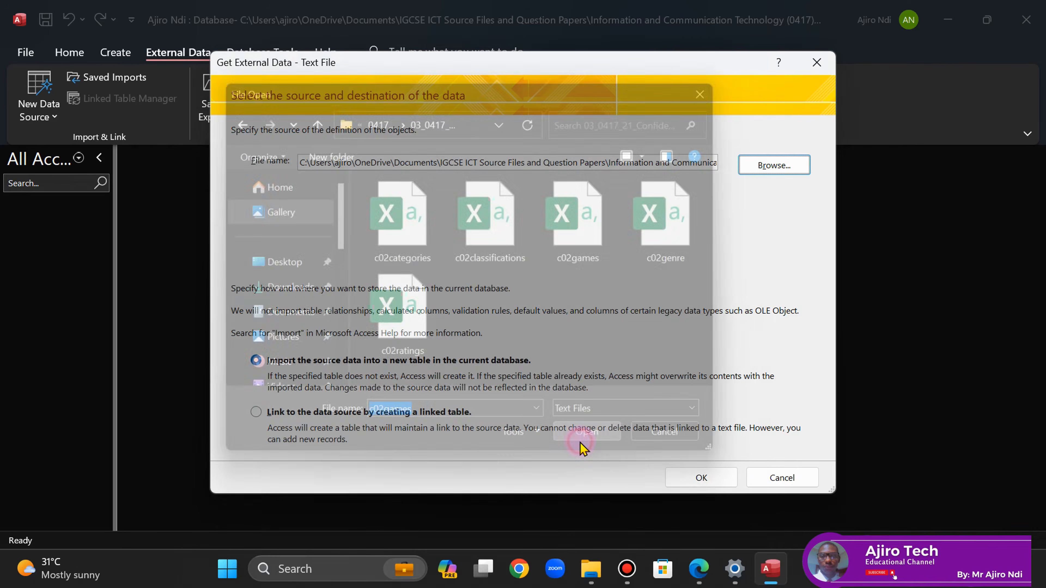
left_click(705, 478)
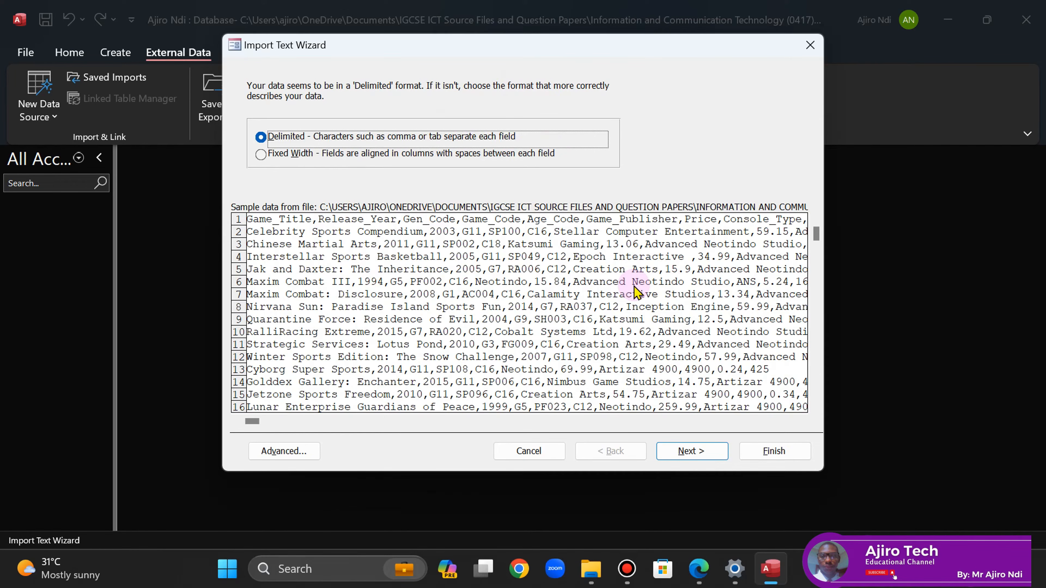
- Keep the delimited comma format and mark the first row as field names
left_click(678, 454)
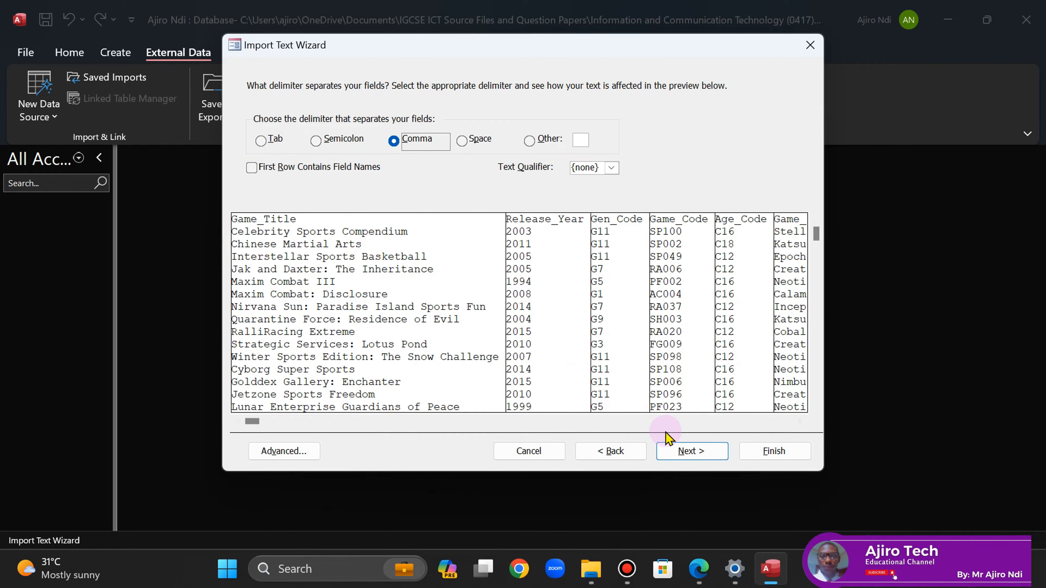
left_click(678, 451)
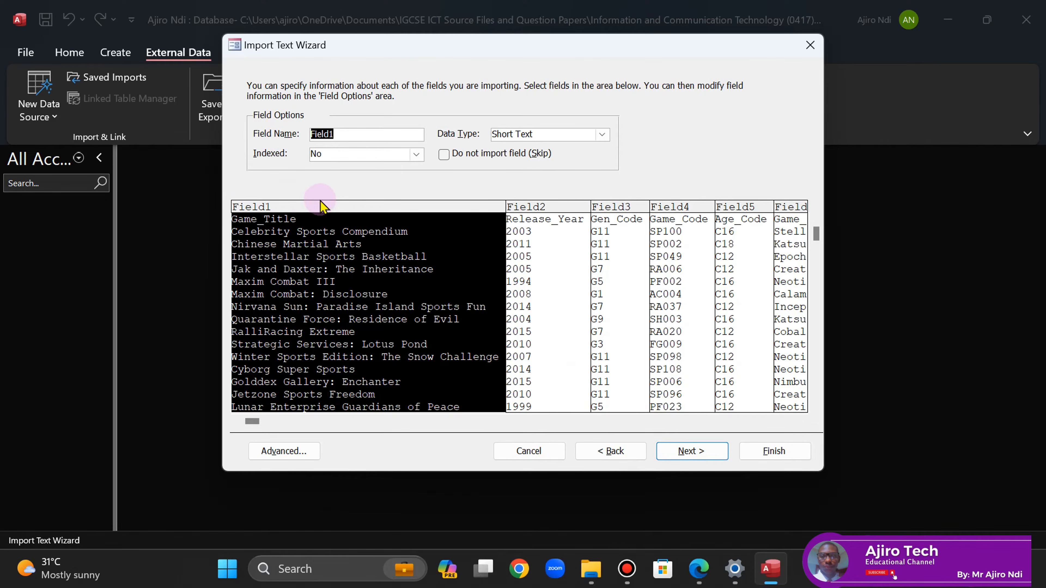
left_click(611, 451)
left_click(252, 168)
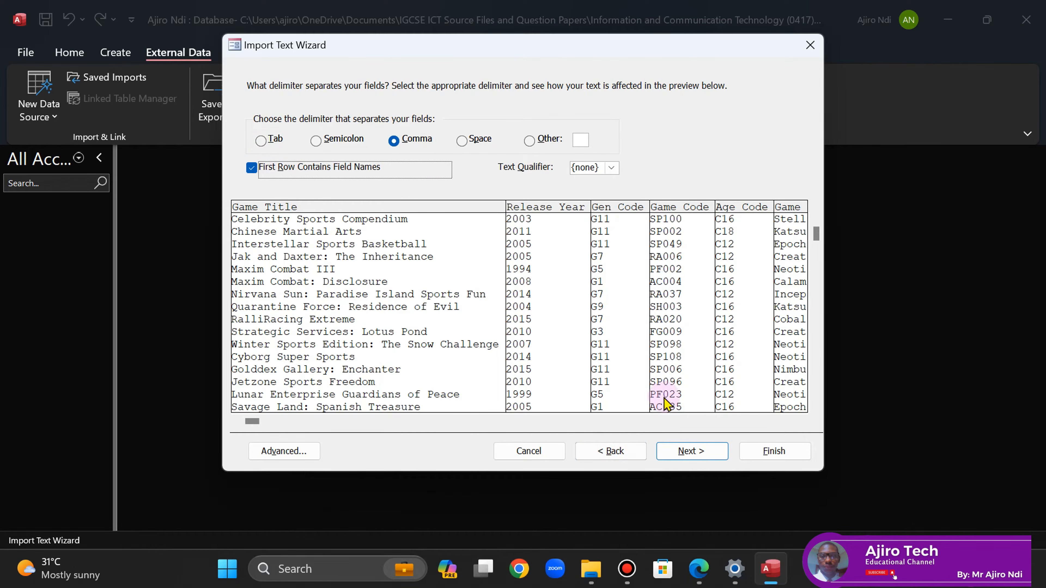
left_click(691, 451)
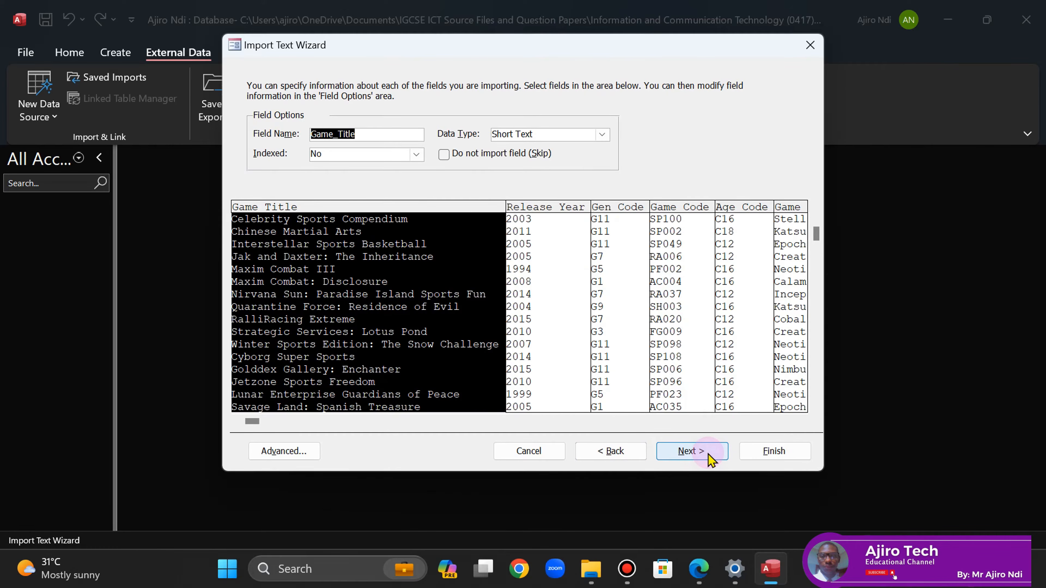
- Review question 11's full field table in the PDF, with pen drawing turned off
left_click(708, 572)
left_click(124, 75)
left_click(611, 401)
key("Down")
key("Down")
key("Down")
key("Down")
key("Up")
key("Up")
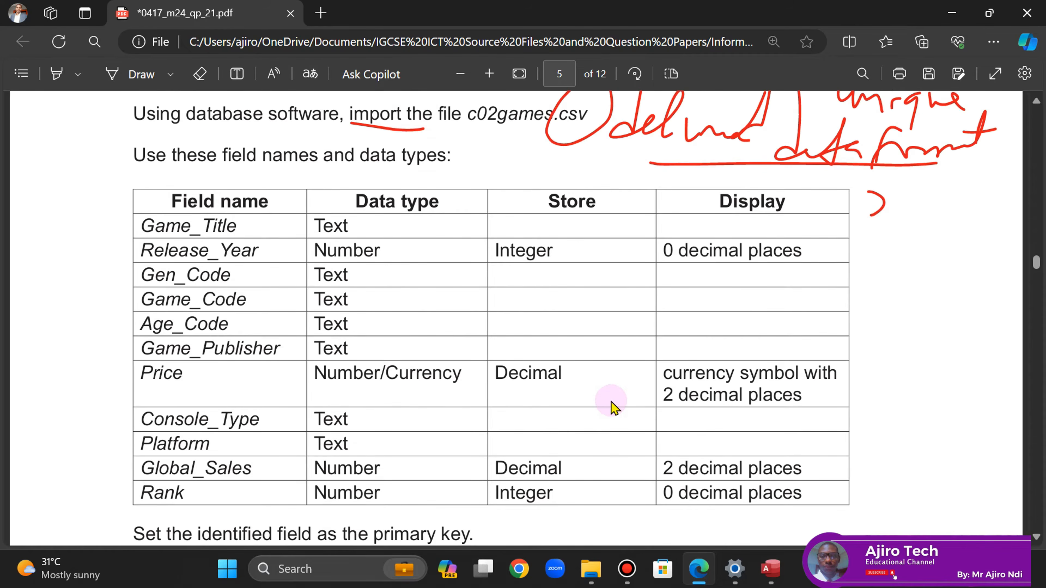
key("Up")
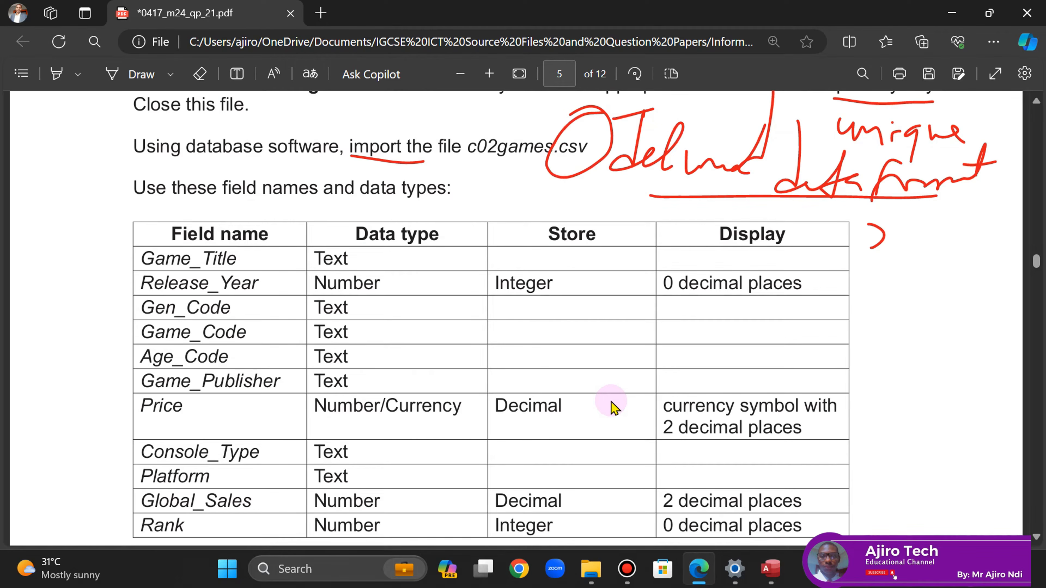
left_click(770, 568)
- Set the import specification's code page to Western European (Windows)
left_click(689, 453)
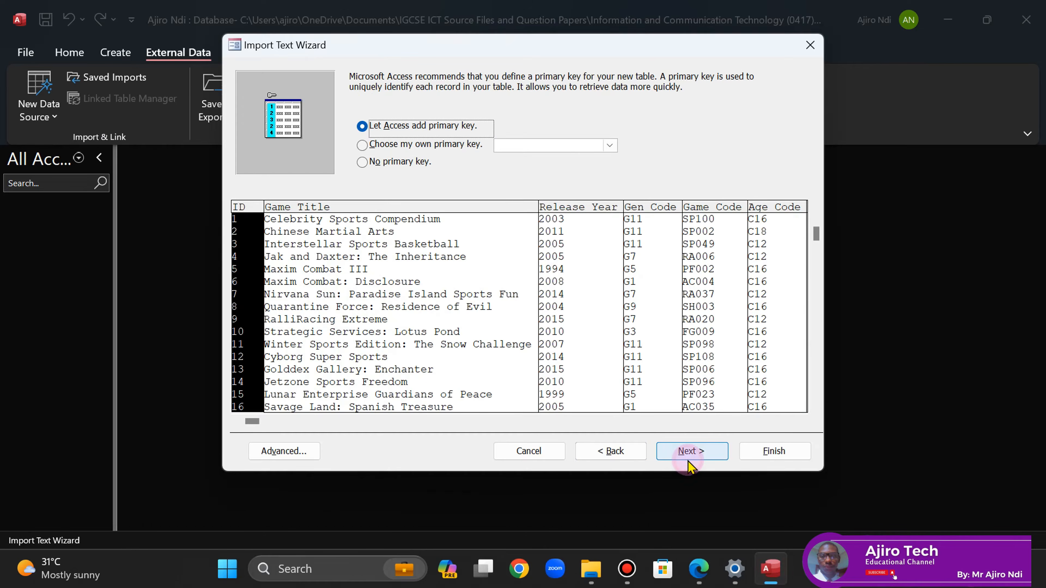
left_click(280, 451)
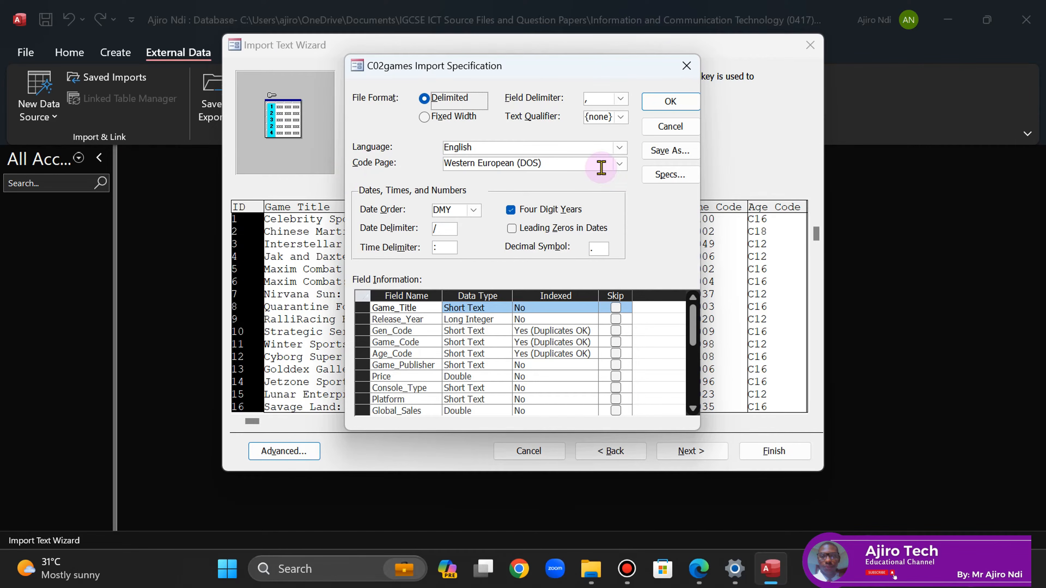
left_click(620, 164)
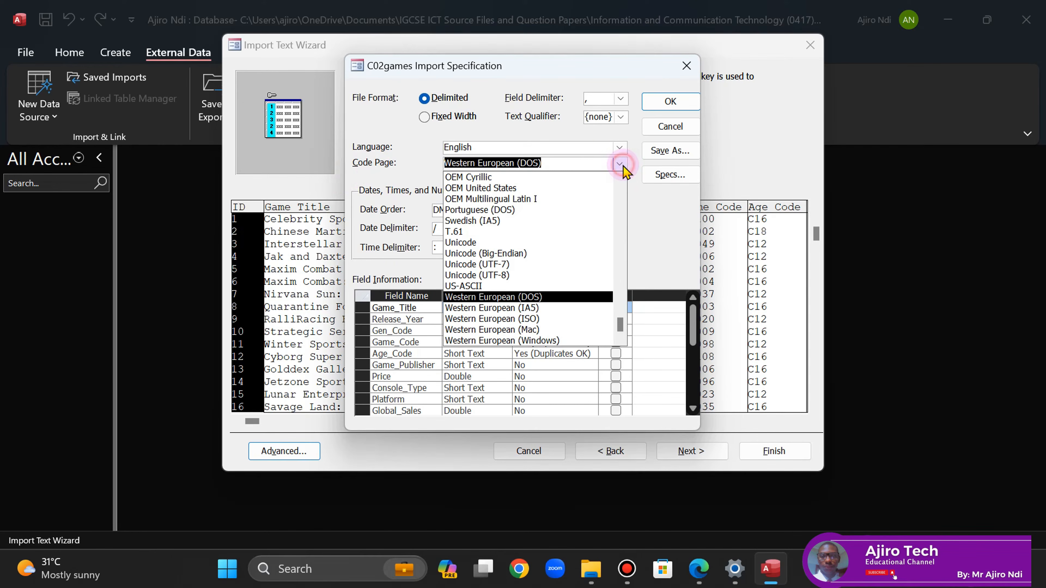
left_click(547, 341)
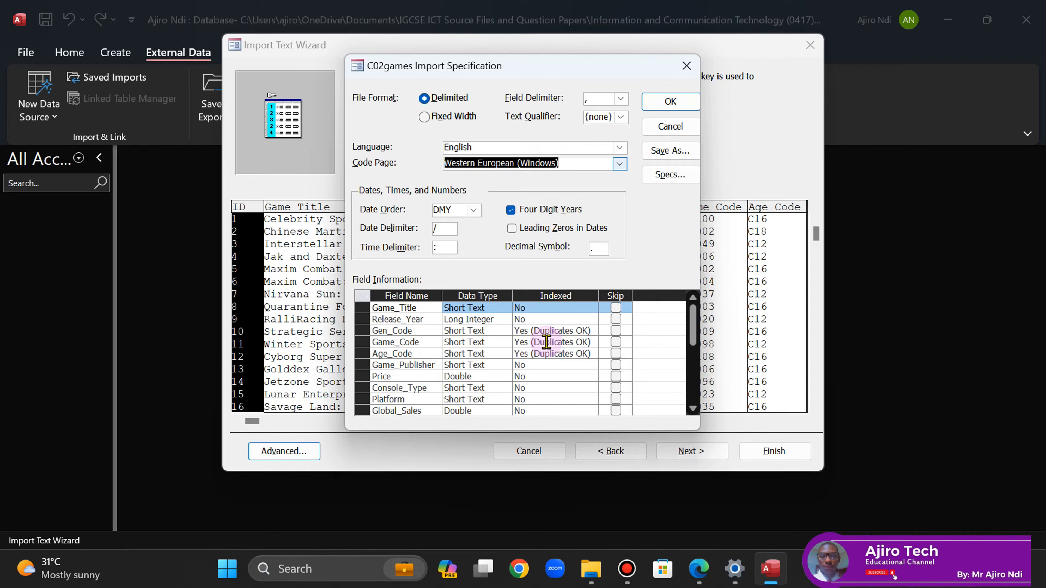
- Compare the field types with the question paper's field table
left_click(700, 570)
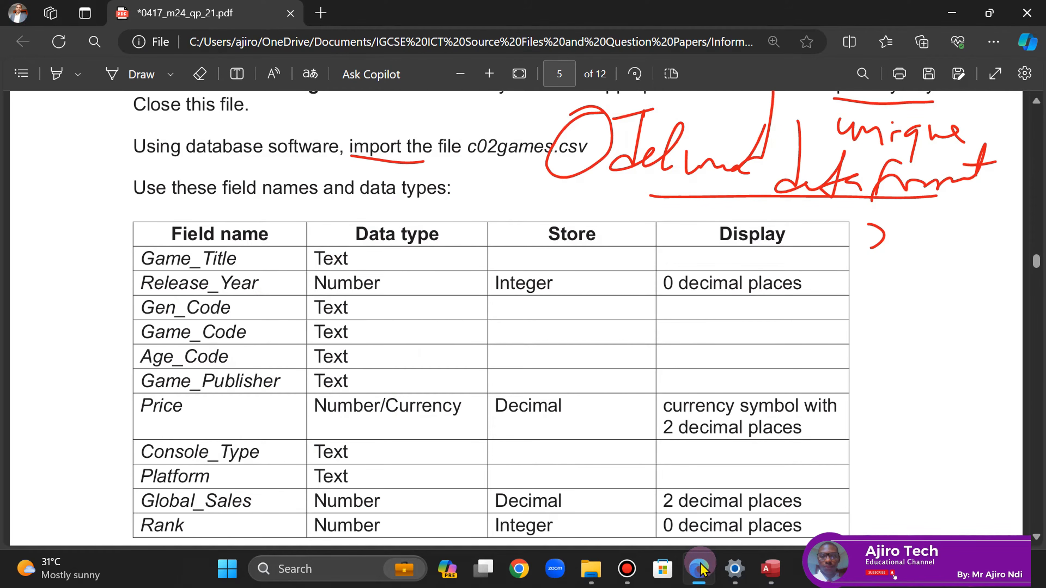
left_click(700, 570)
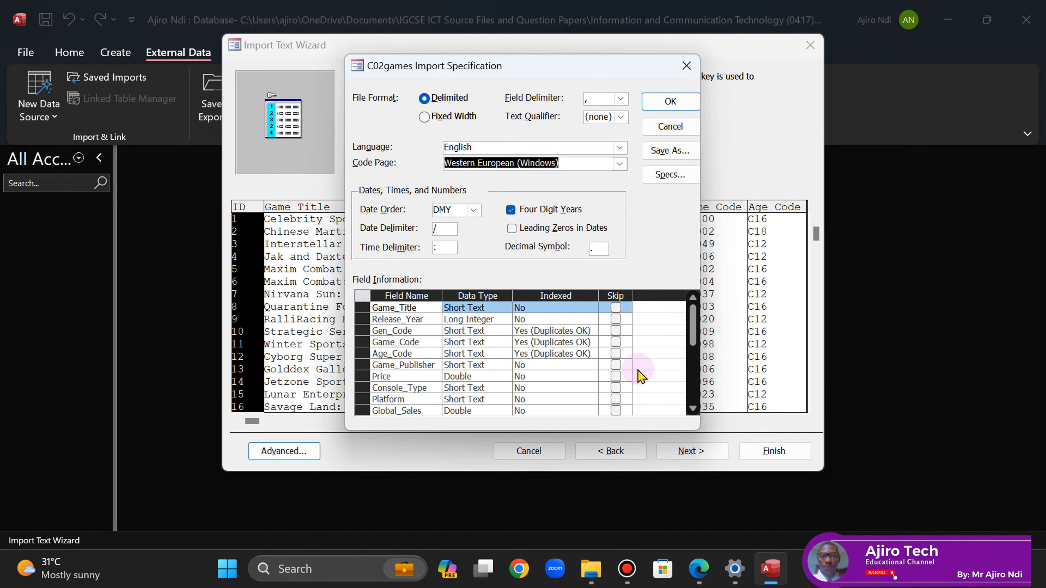
left_click(695, 579)
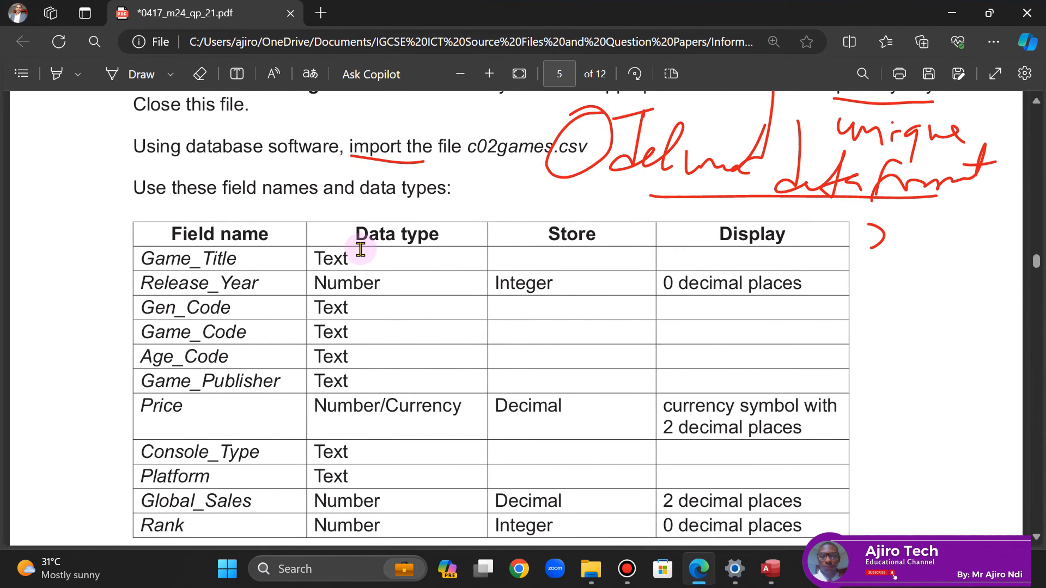
- Handwrite 'Short Text' beside Game_Title's Text data type in the PDF
left_click(126, 73)
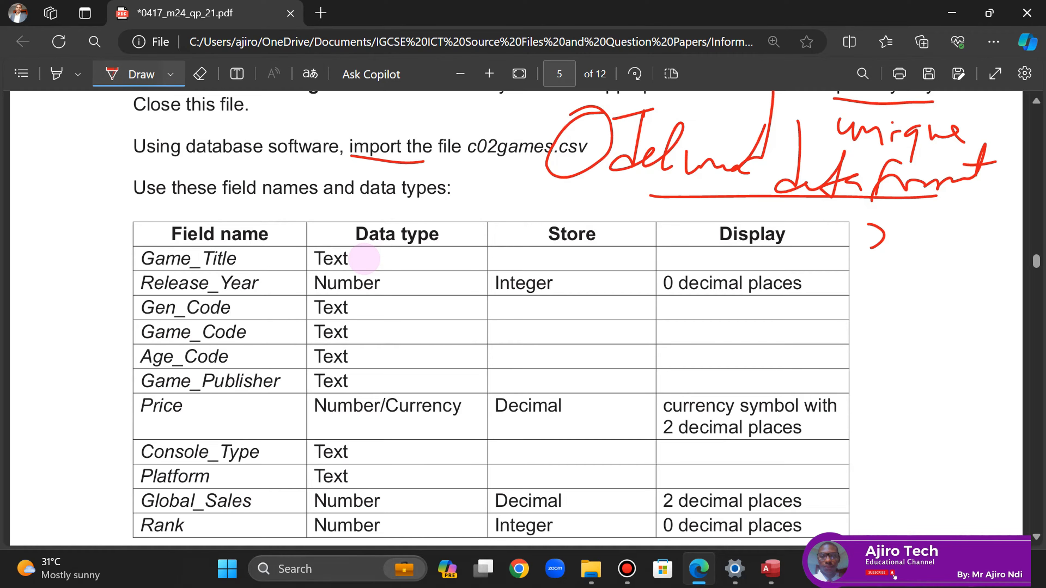
left_click_drag(384, 254, 414, 249)
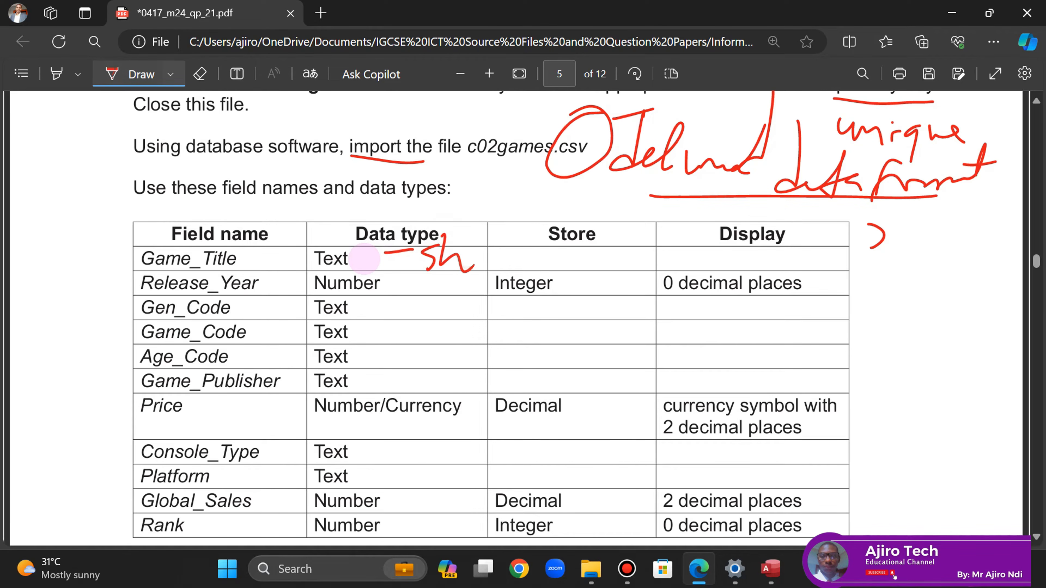
left_click_drag(492, 257, 515, 242)
left_click_drag(531, 223, 522, 270)
left_click_drag(521, 259, 547, 250)
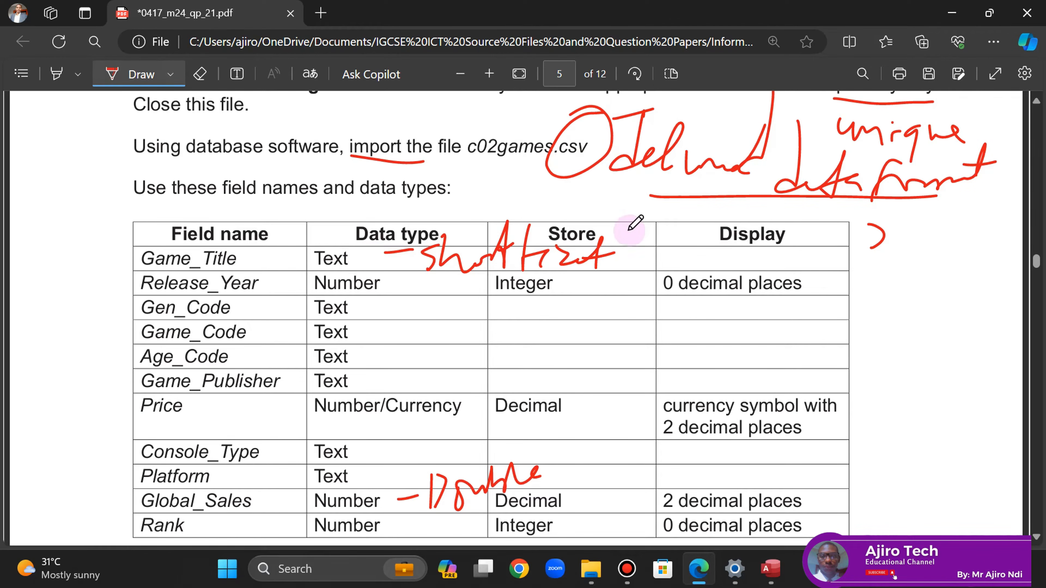
left_click(1036, 537)
left_click(1036, 537)
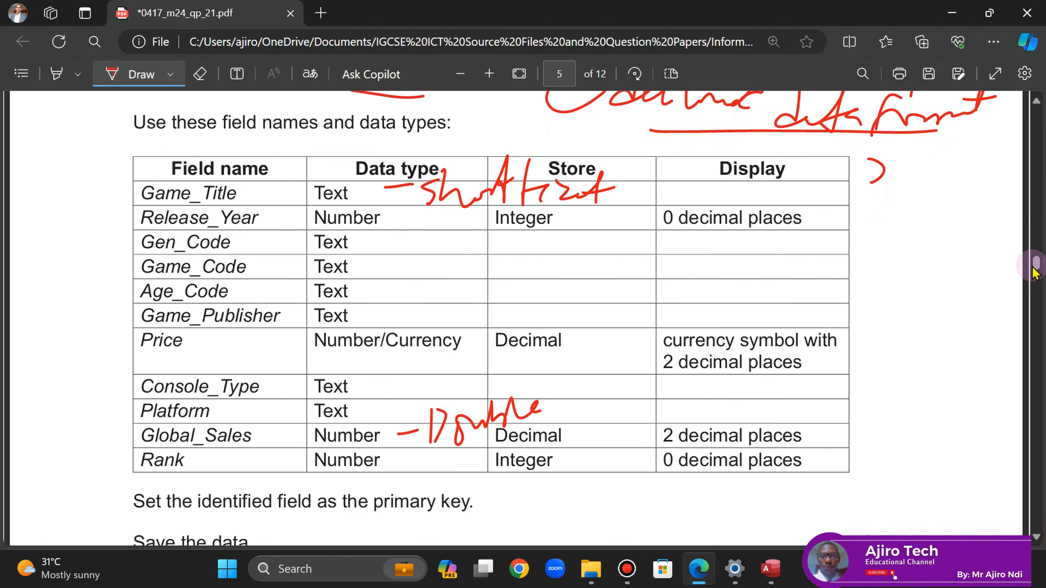
left_click(129, 80)
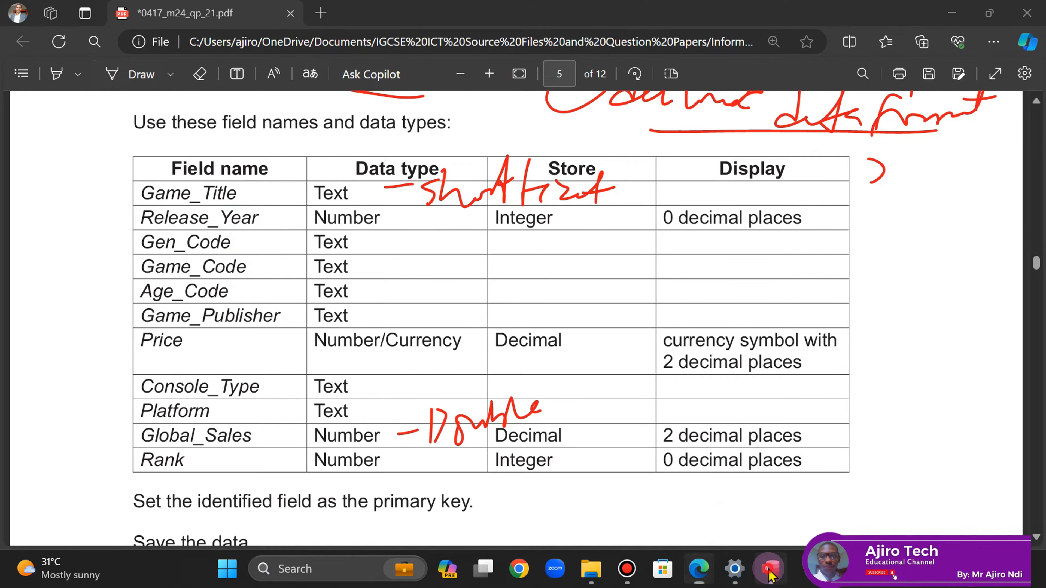
- Compare the Access import settings with the exam field table and re-enable the PDF pen
left_click(769, 573)
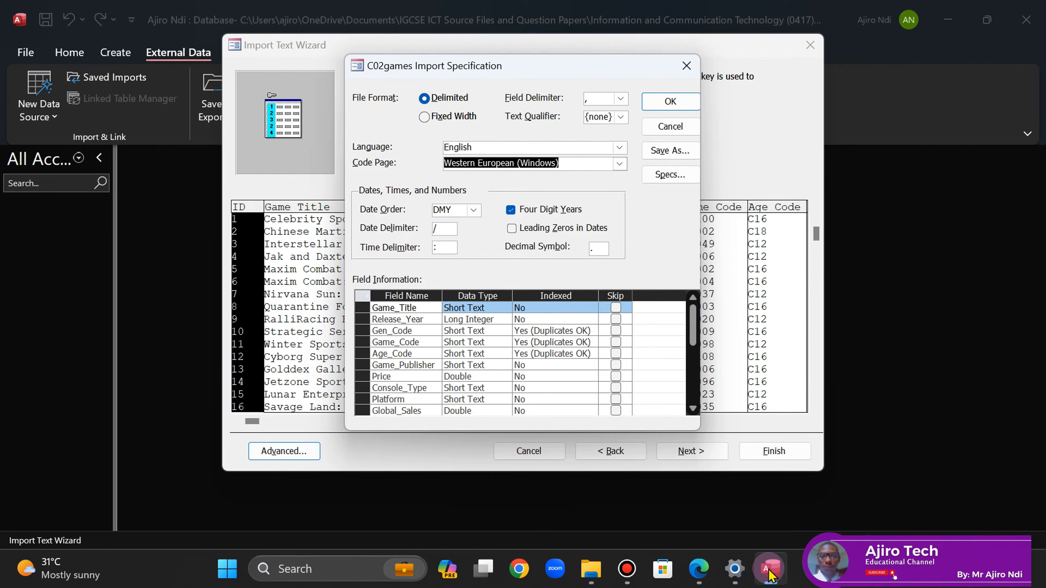
left_click(738, 575)
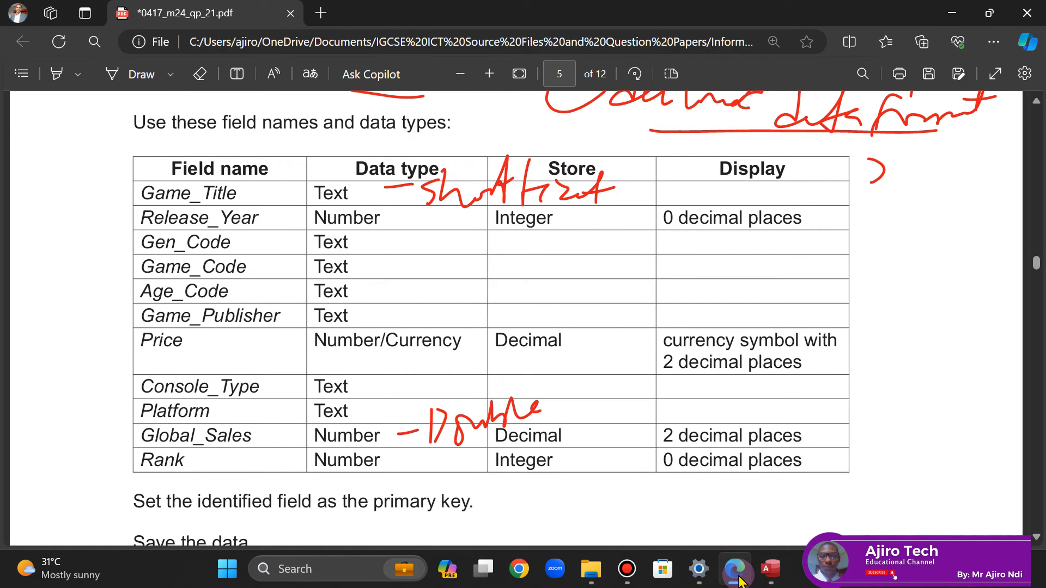
left_click(770, 573)
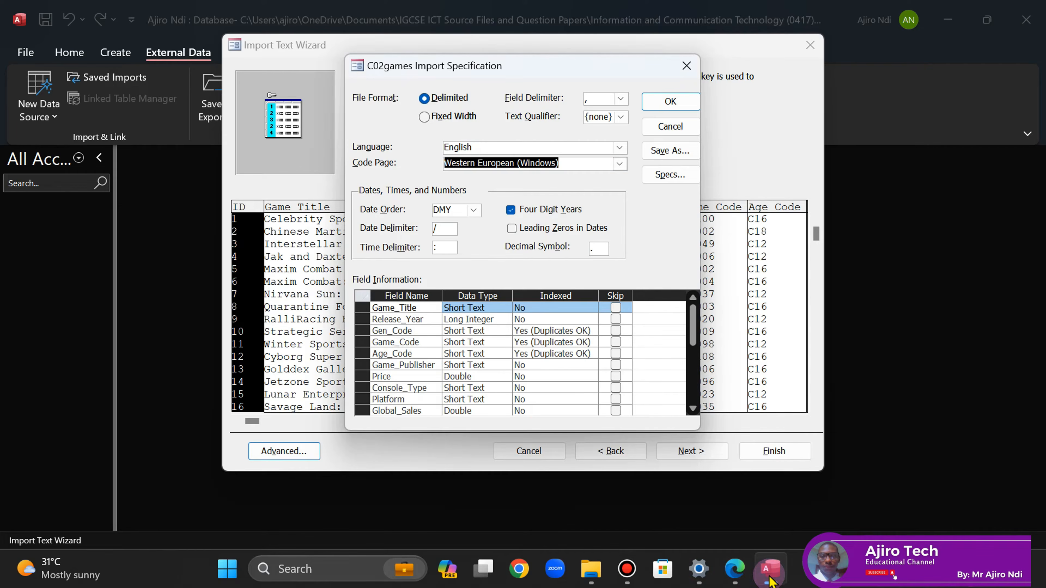
left_click(738, 575)
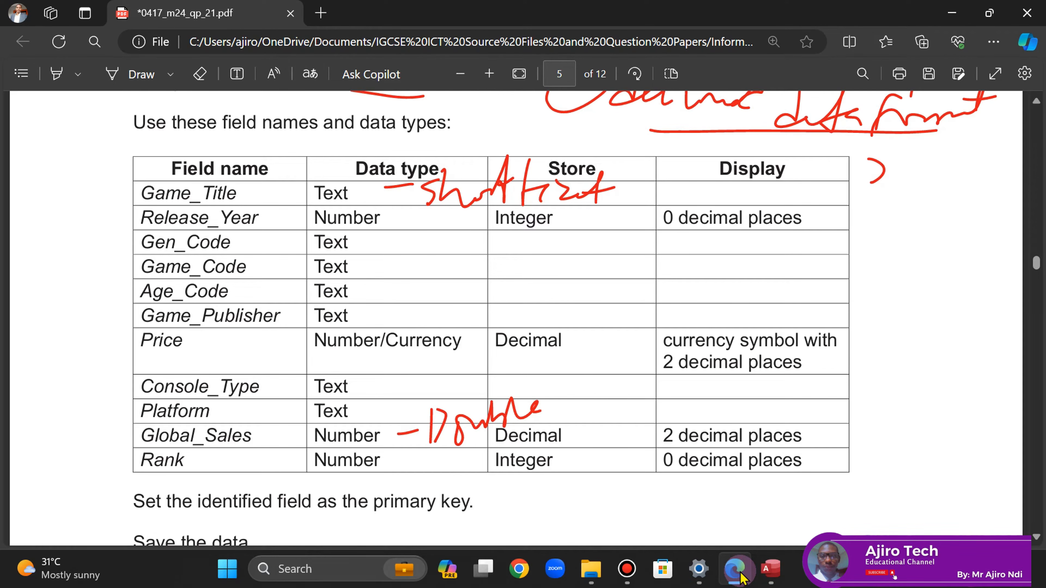
left_click(769, 573)
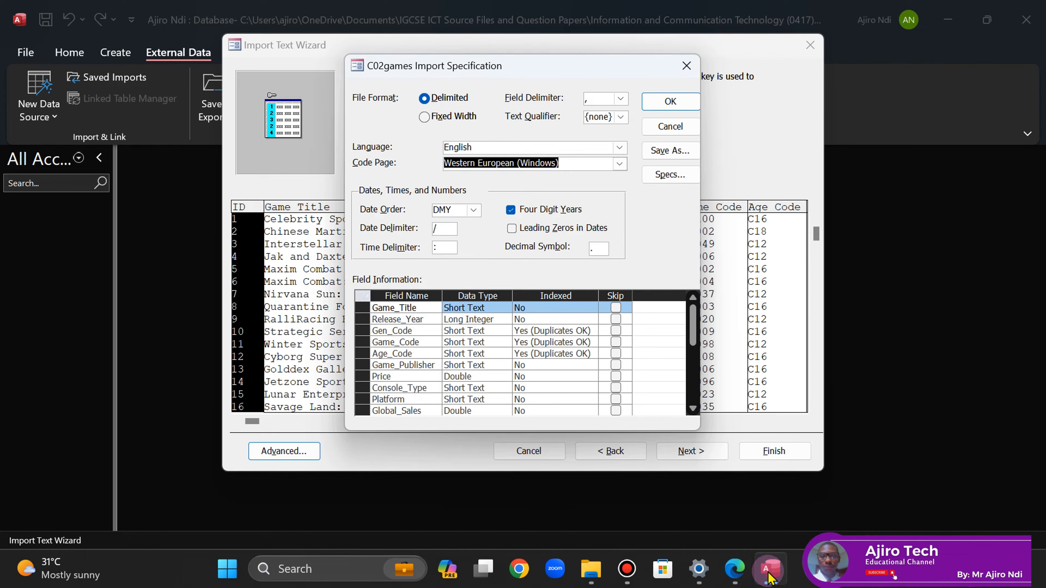
left_click(737, 573)
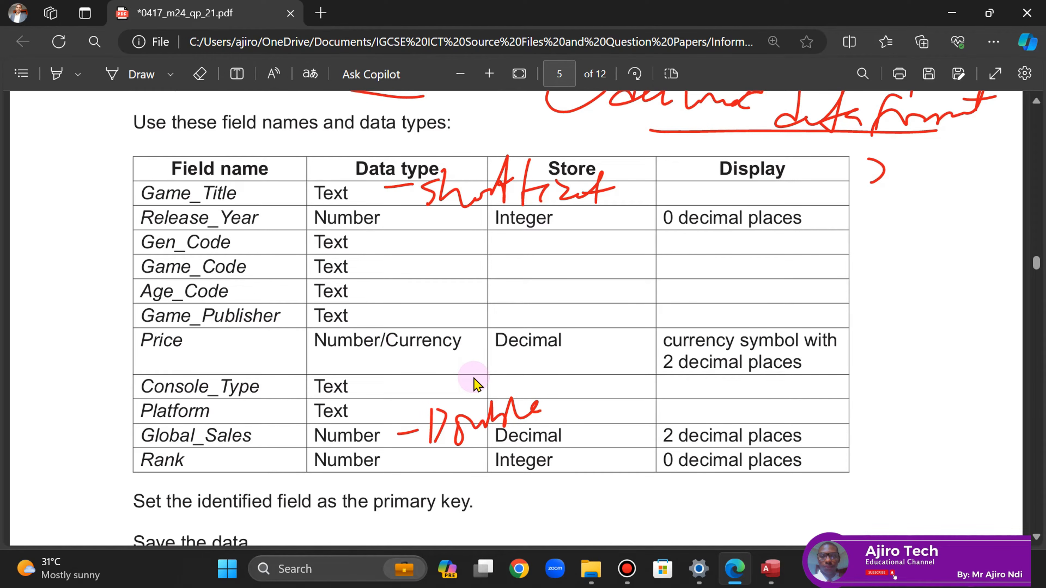
key("alt+d")
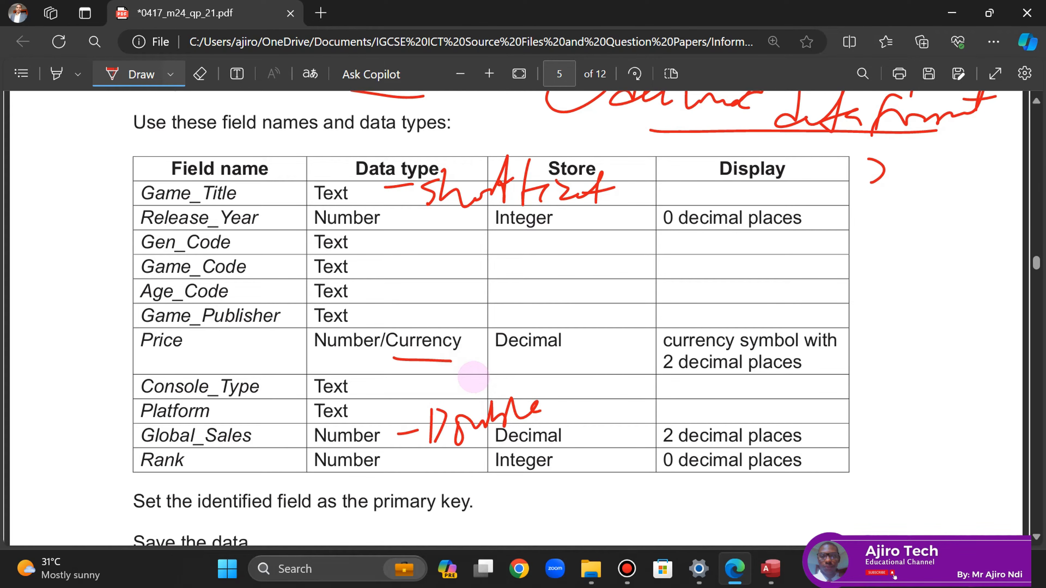
- Change the Price field's data type to Currency in the Field Information grid
left_click(770, 568)
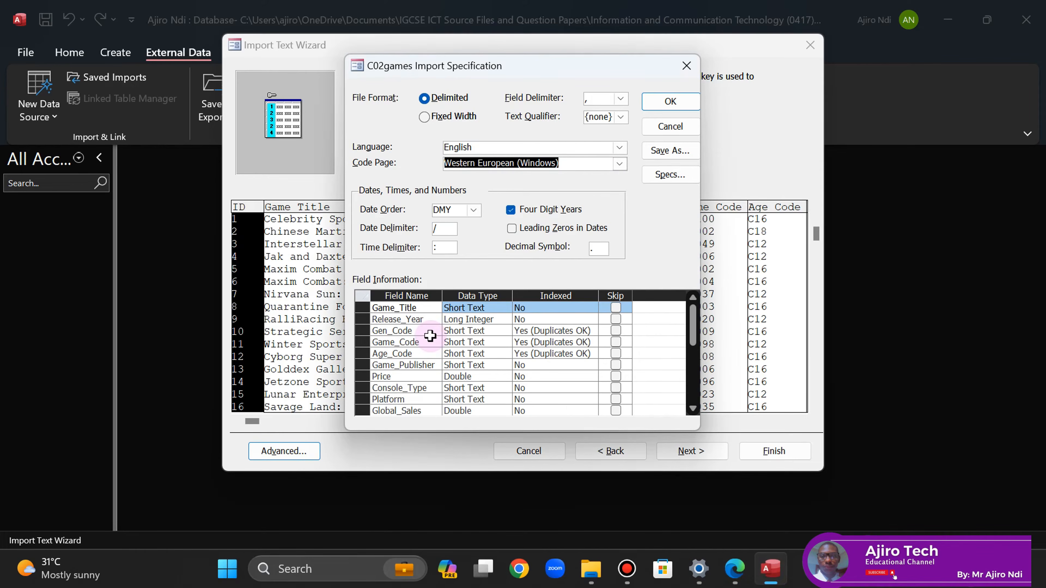
left_click(733, 573)
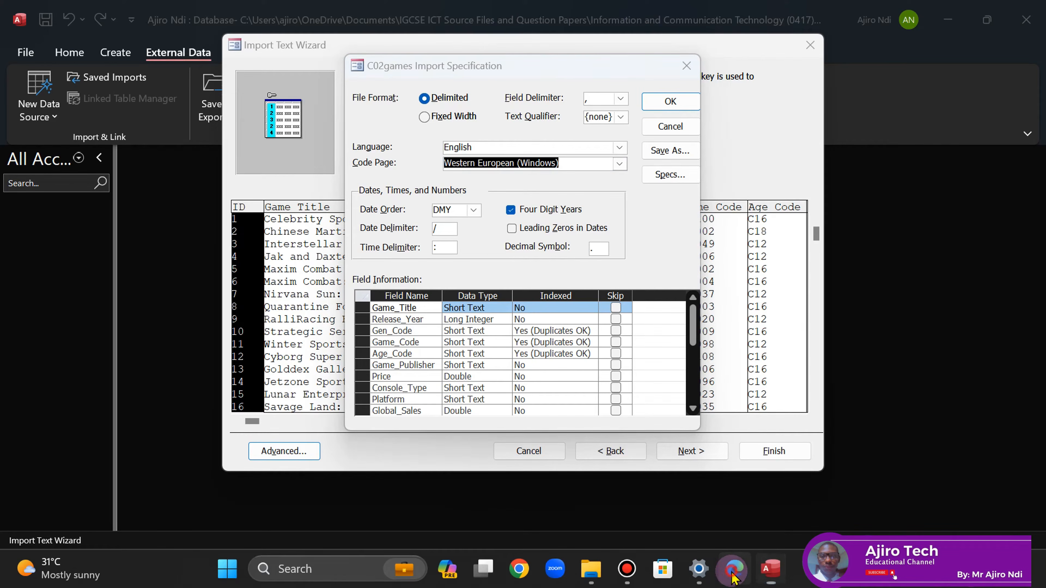
left_click(733, 574)
left_click(494, 376)
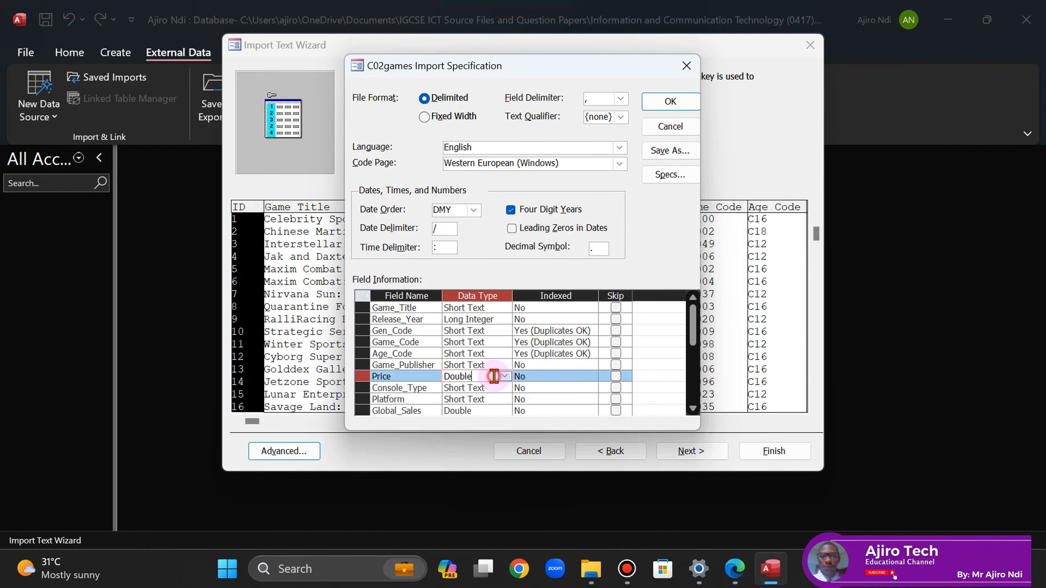
left_click(504, 376)
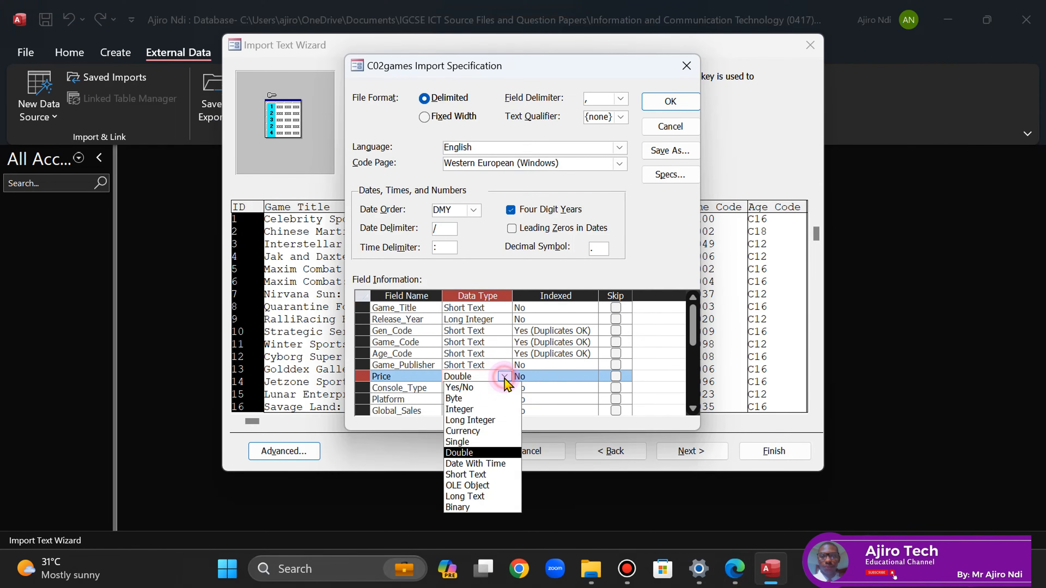
left_click(468, 433)
- Cross-check the specification's field types against the exam paper's field table
left_click(733, 574)
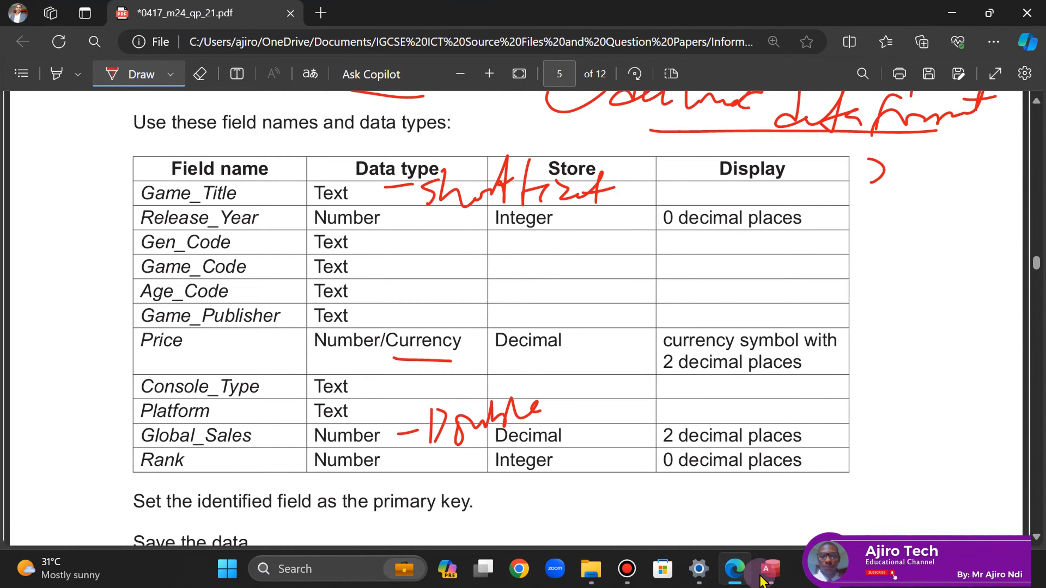
left_click(774, 577)
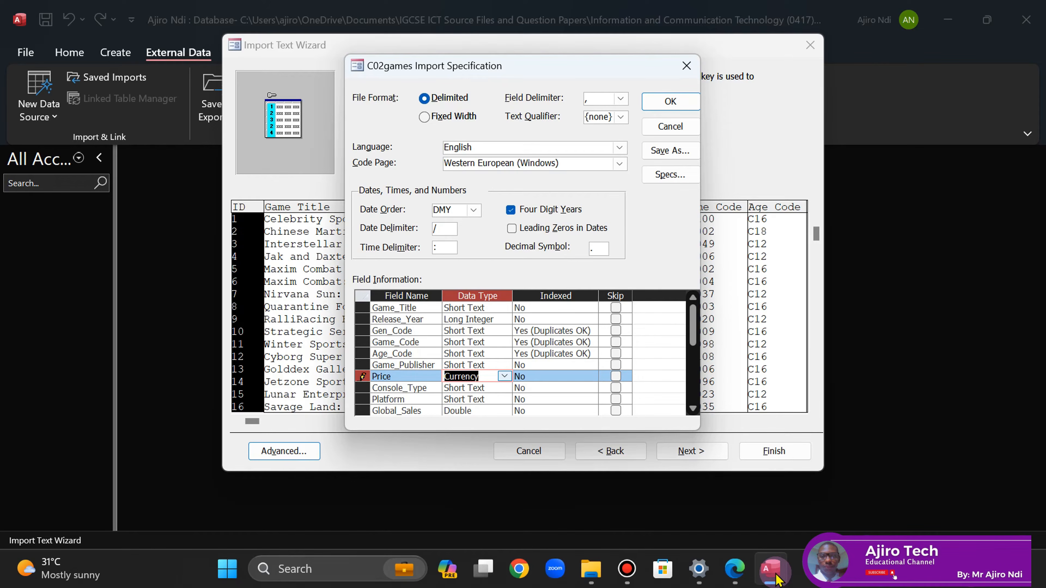
left_click(693, 409)
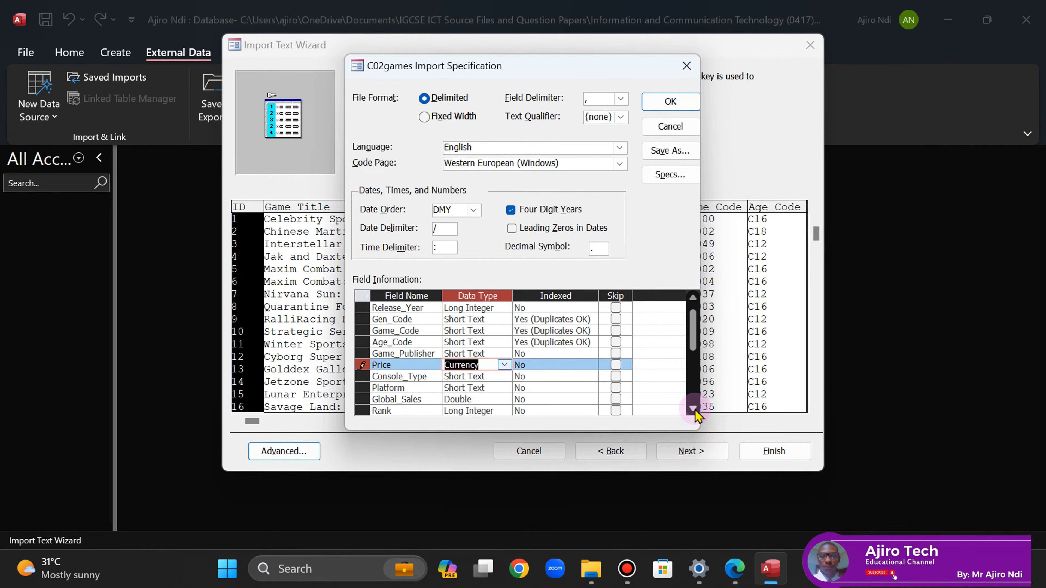
left_click(735, 577)
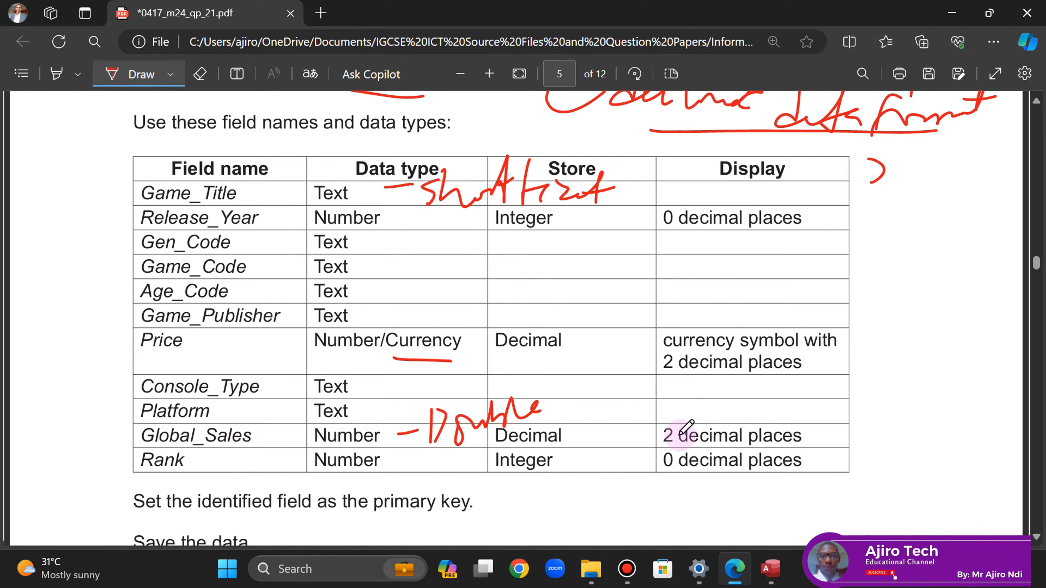
left_click(770, 570)
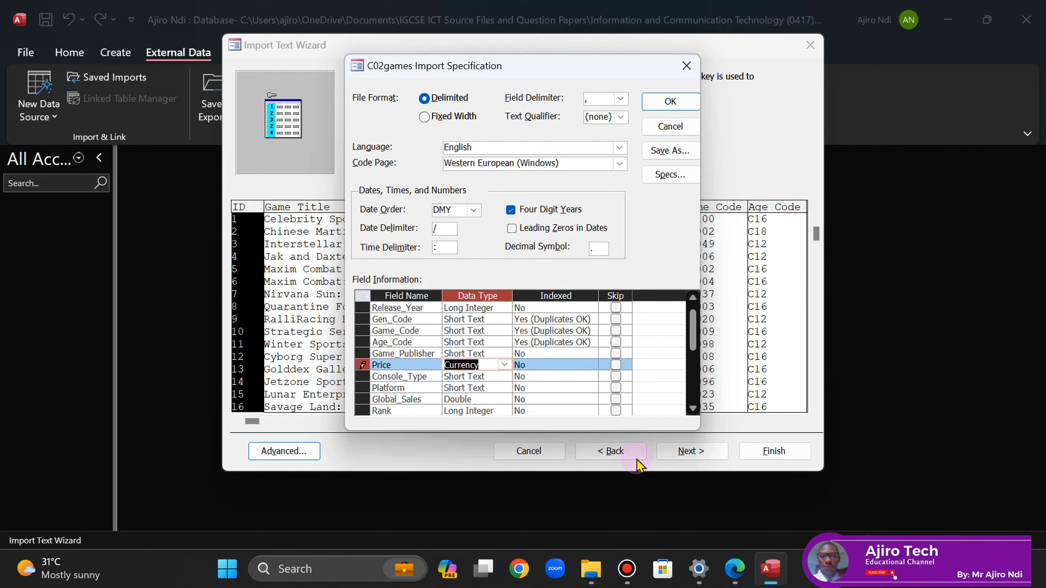
left_click(737, 571)
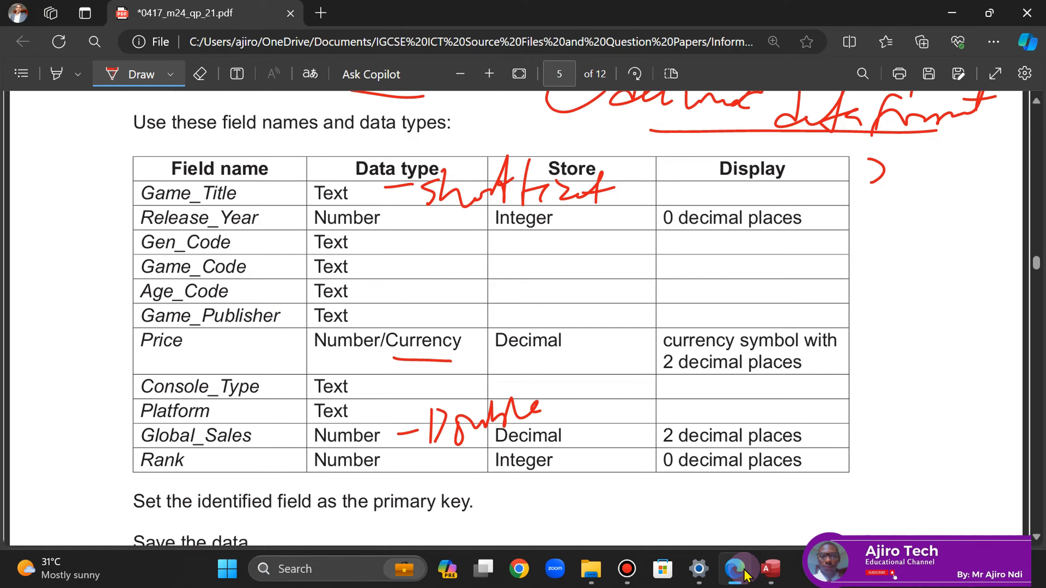
left_click(777, 580)
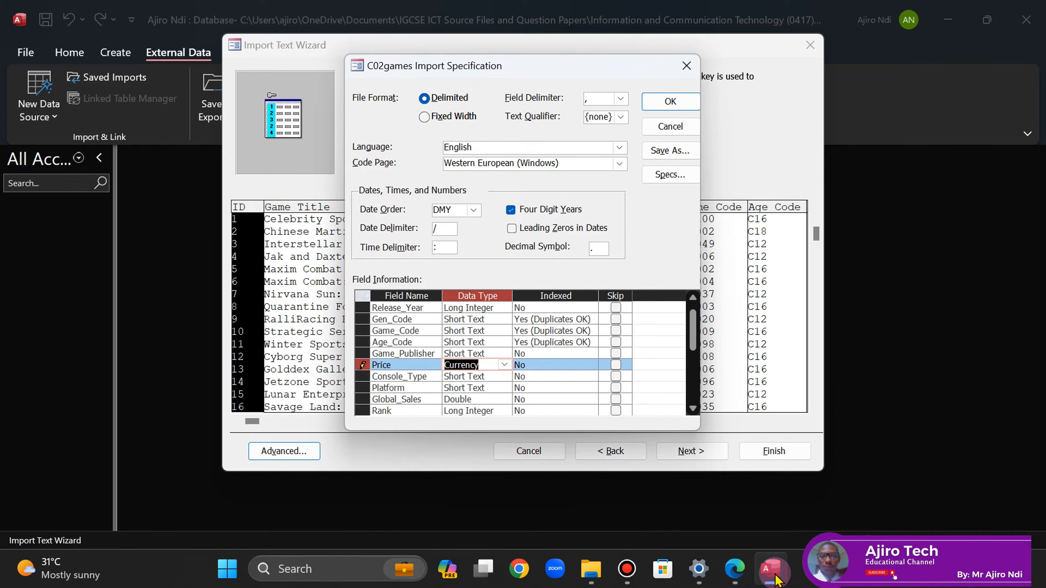
left_click(693, 409)
left_click(734, 579)
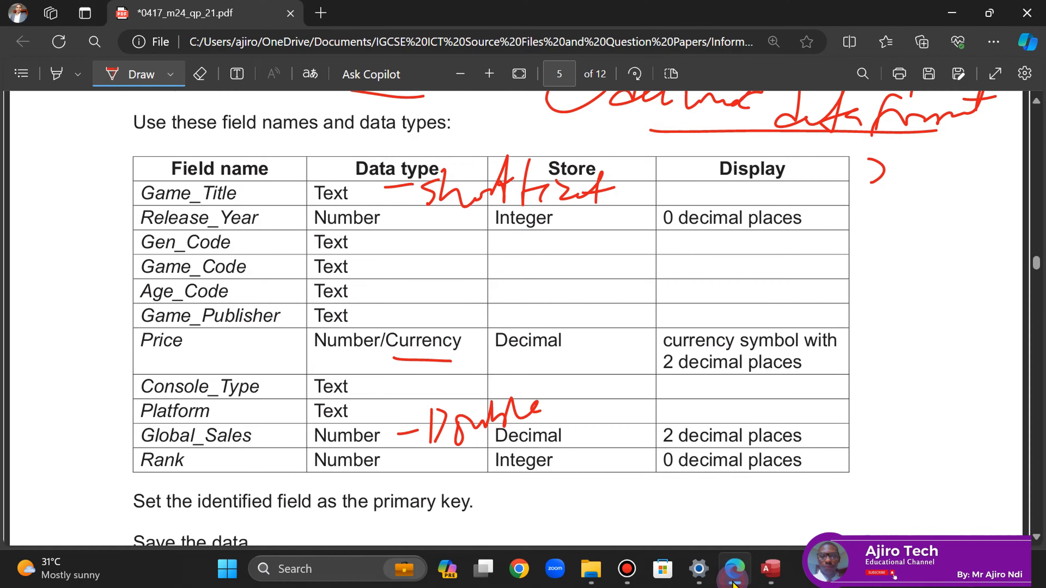
left_click(774, 580)
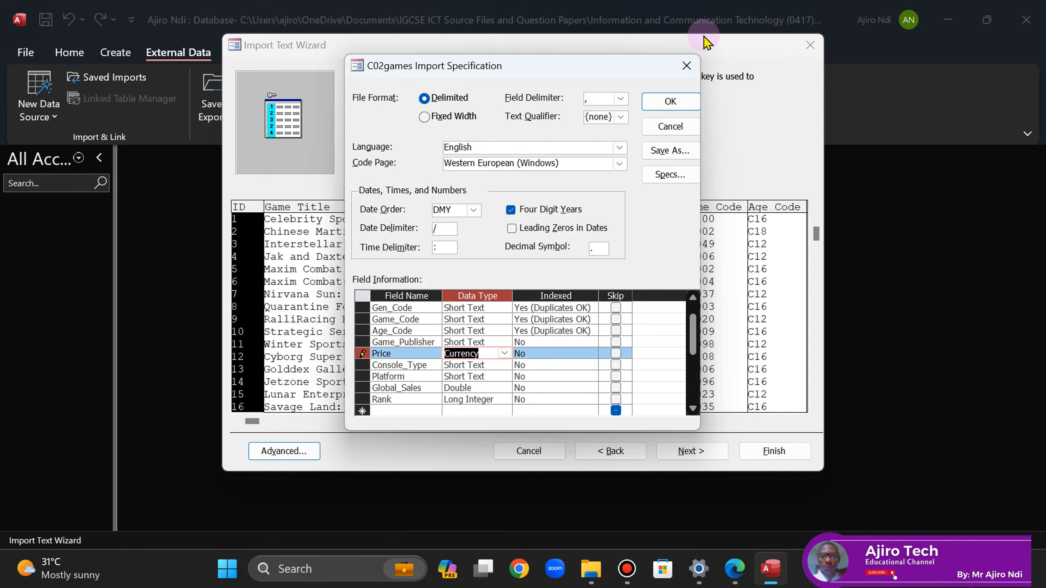
- Complete the C02games import with Game_Code as the primary key, without saving the import steps
left_click(667, 102)
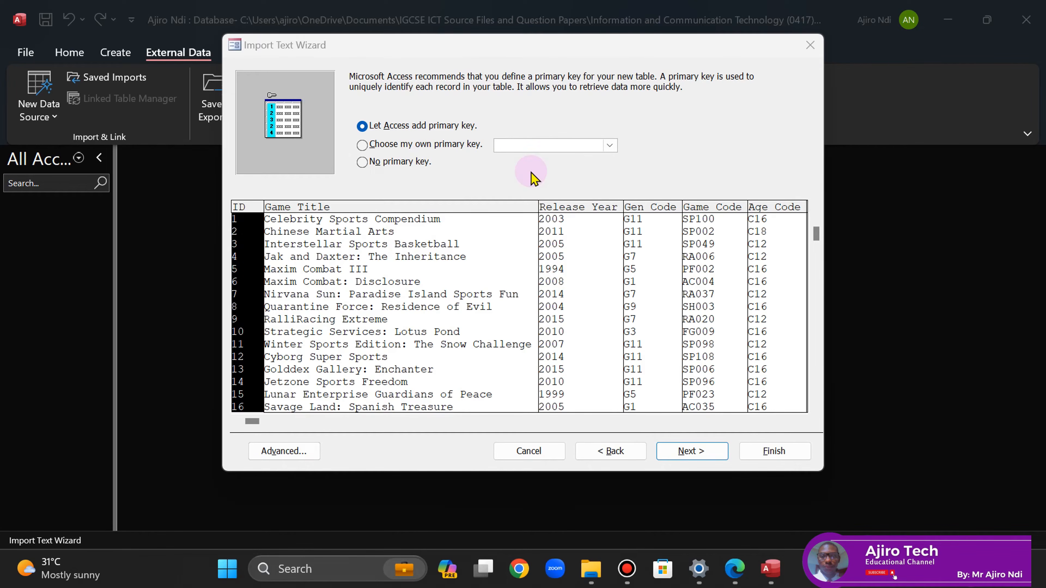
left_click(412, 145)
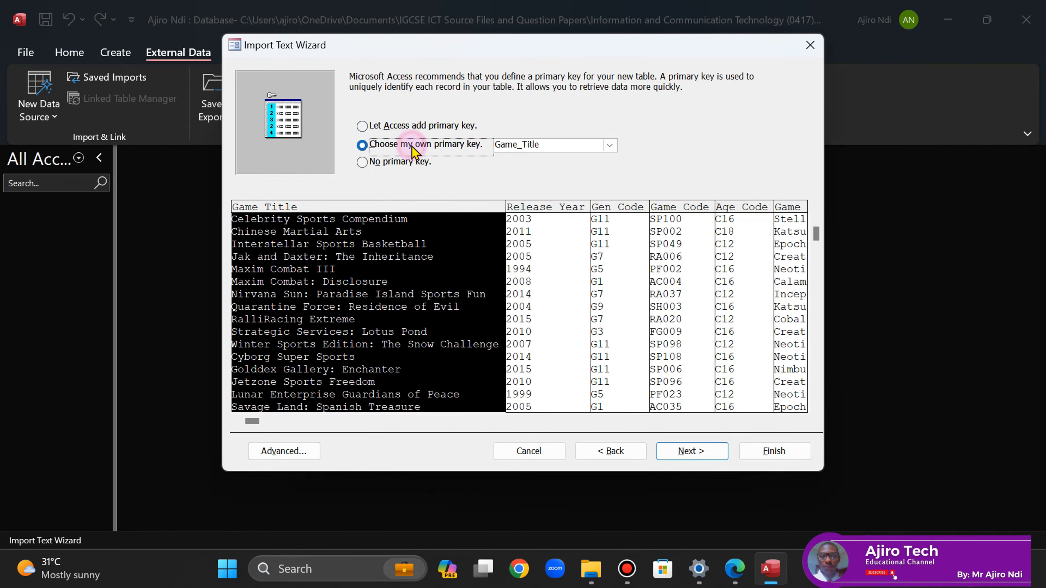
left_click(659, 225)
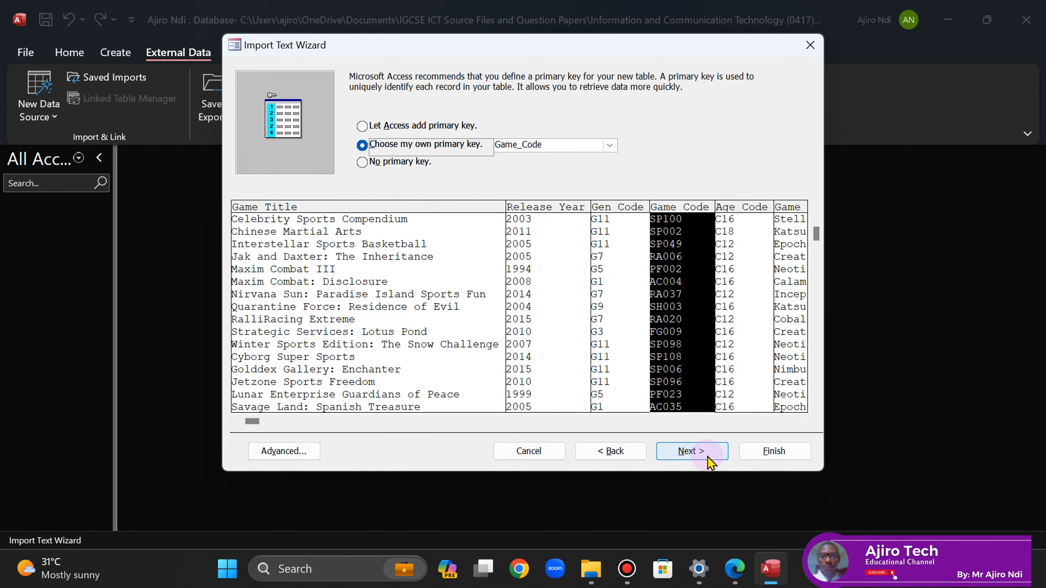
left_click(692, 451)
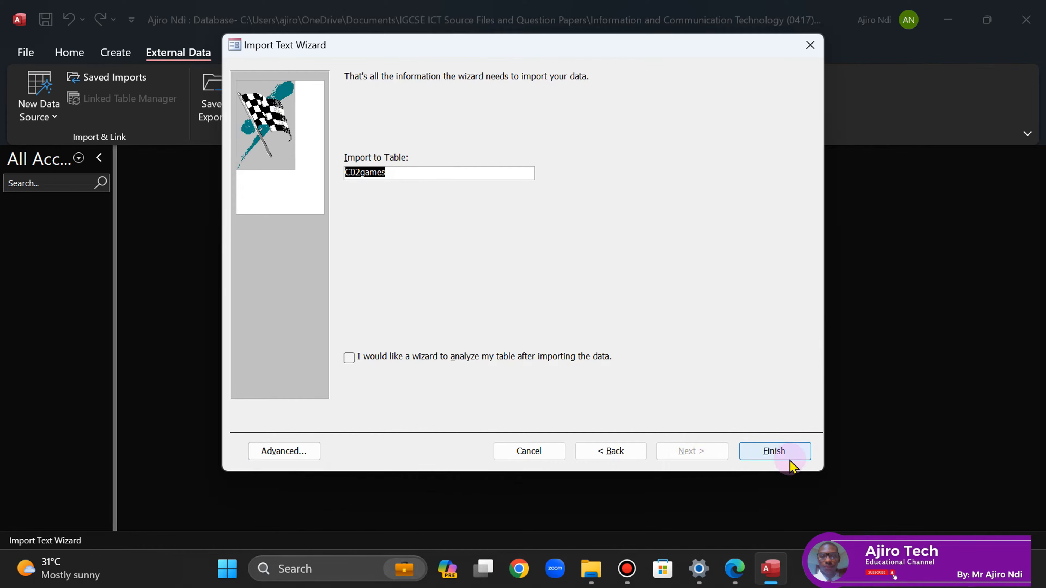
left_click(775, 454)
mouse_move(738, 577)
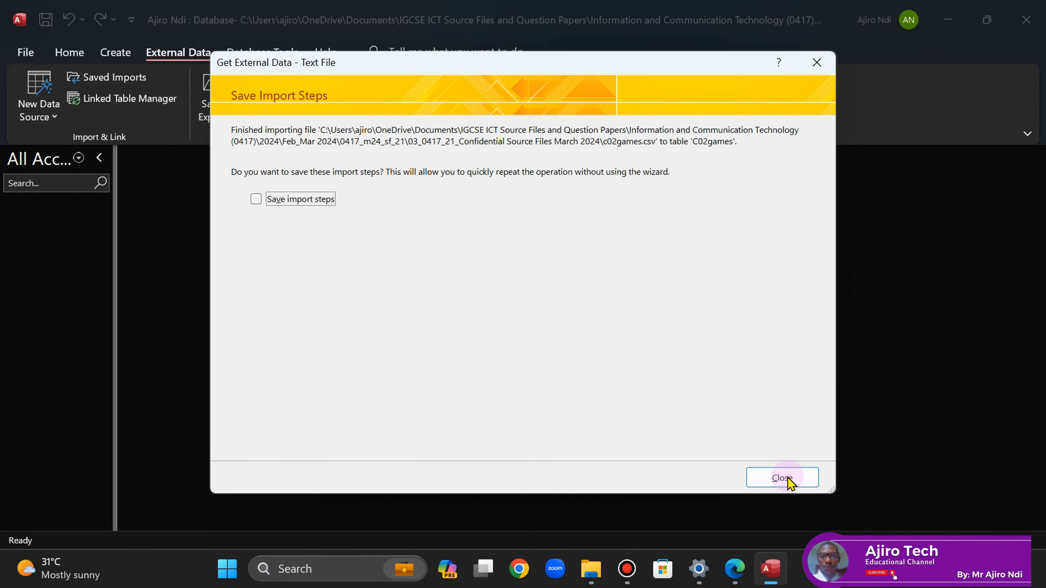
left_click(785, 478)
left_click(735, 569)
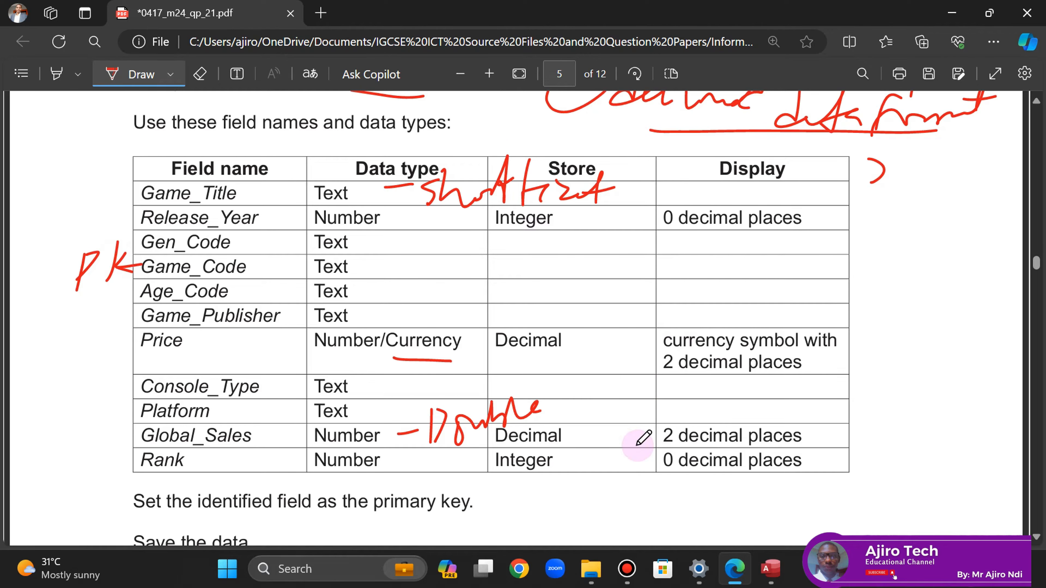
- Read question 12 on importing c02classifications.csv in the exam PDF, then go back to Access
scroll(1037, 106, "up", 2)
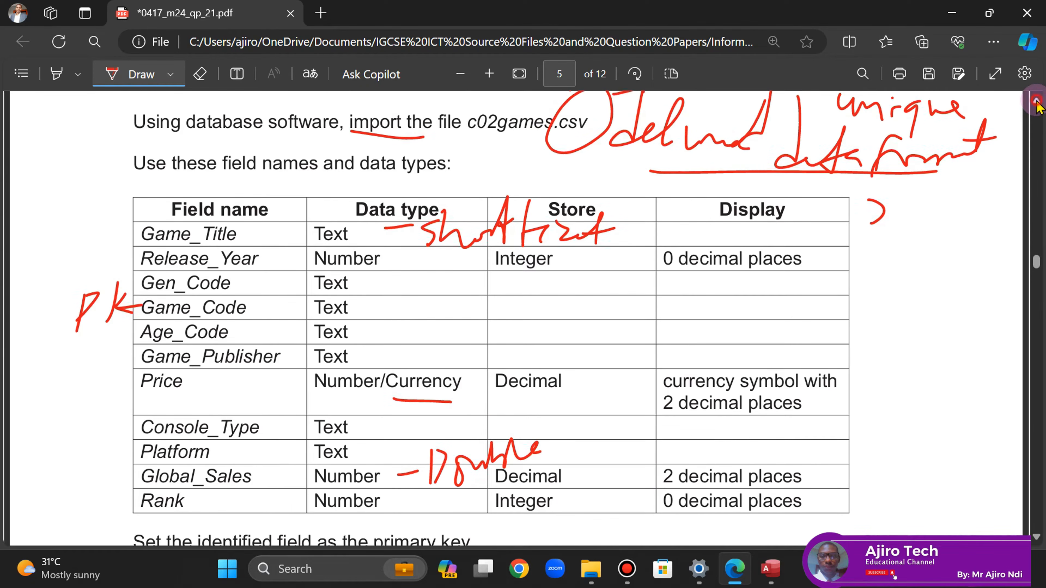
scroll(1036, 539, "down", 6)
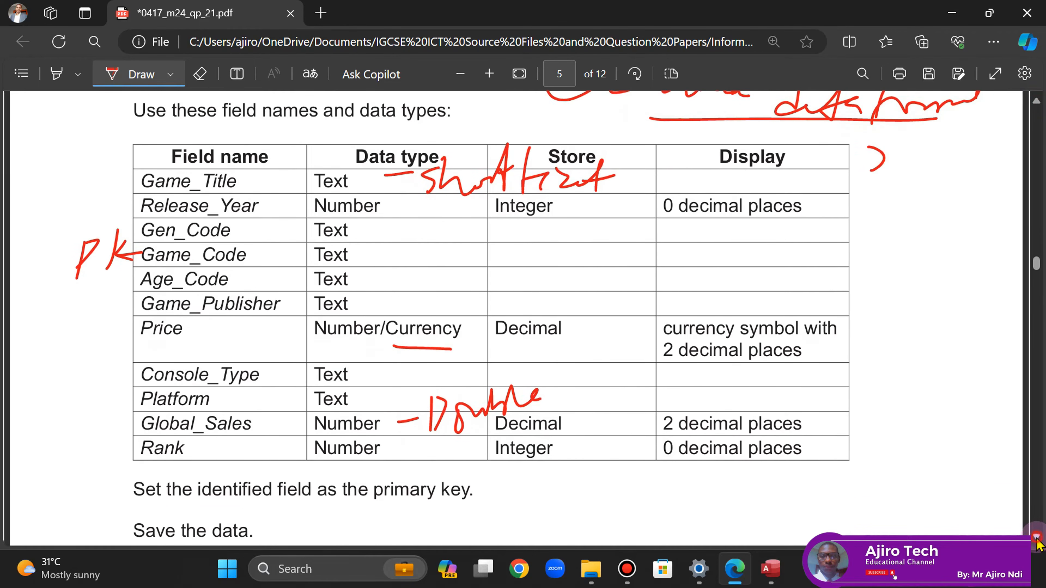
scroll(1037, 544, "down", 2)
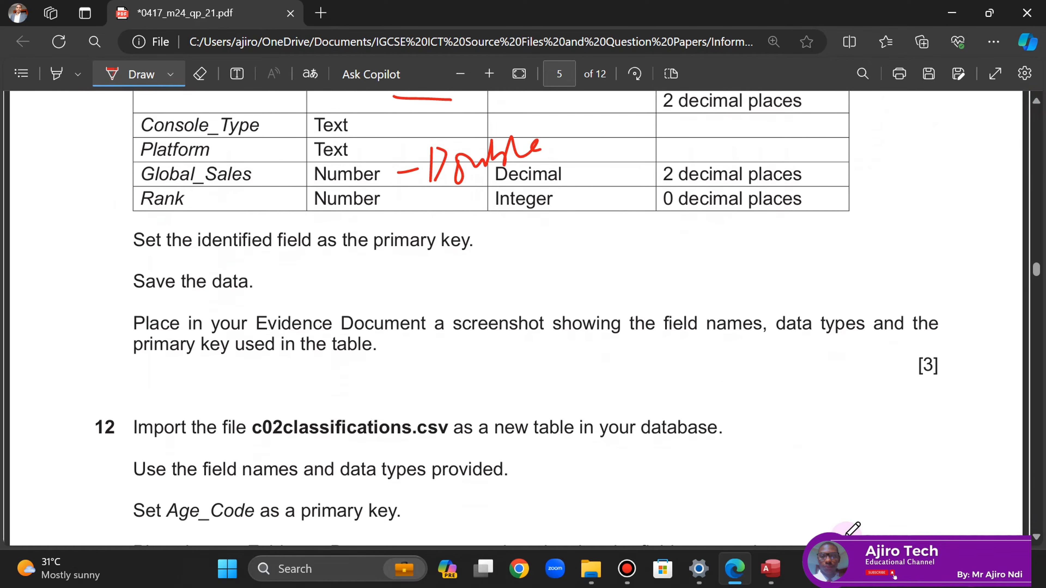
left_click(770, 568)
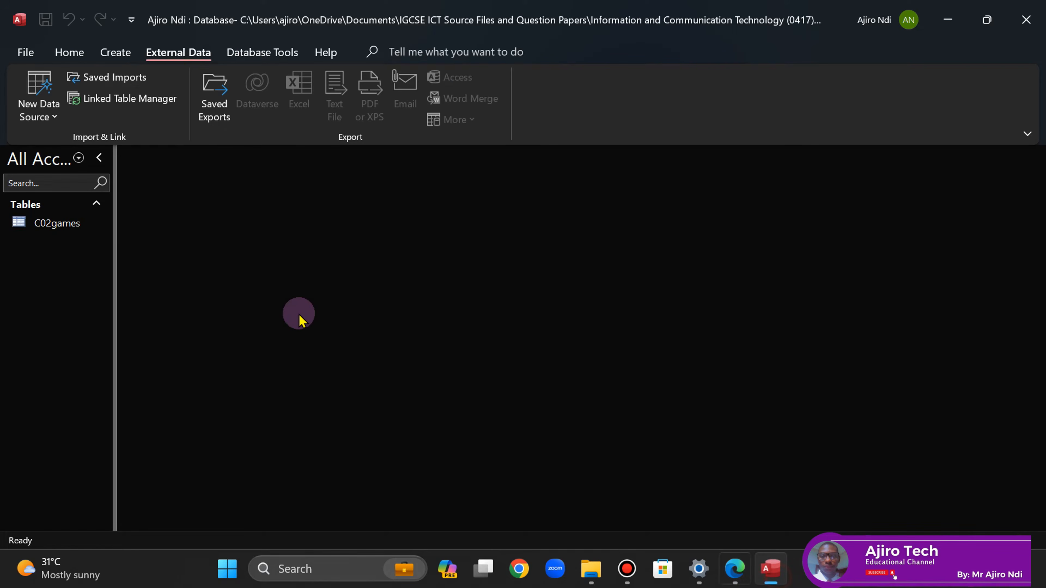
- Open the C02games table, auto-fit all its columns to their contents, and save it
double_click(45, 226)
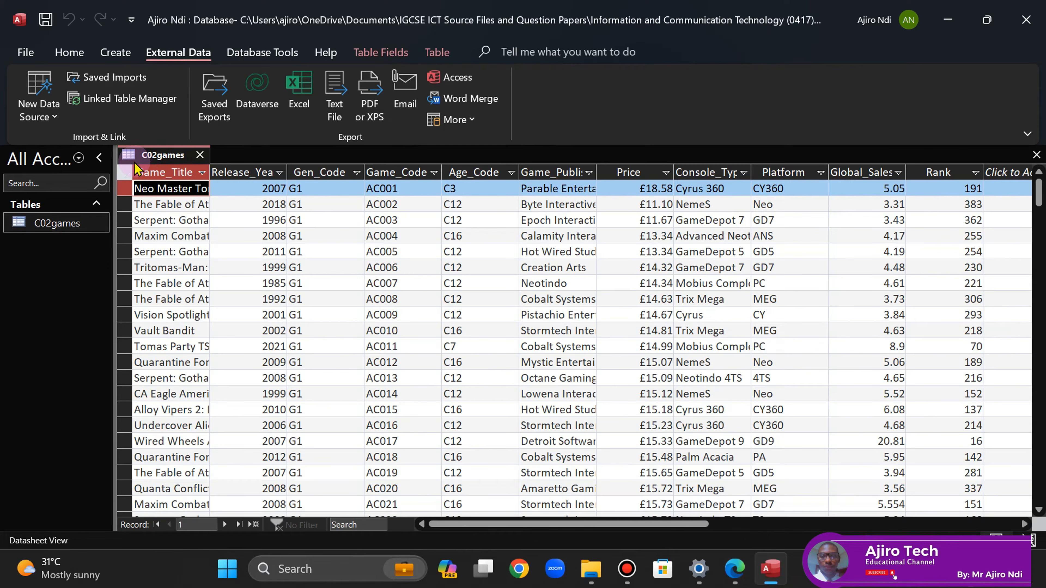
left_click(125, 173)
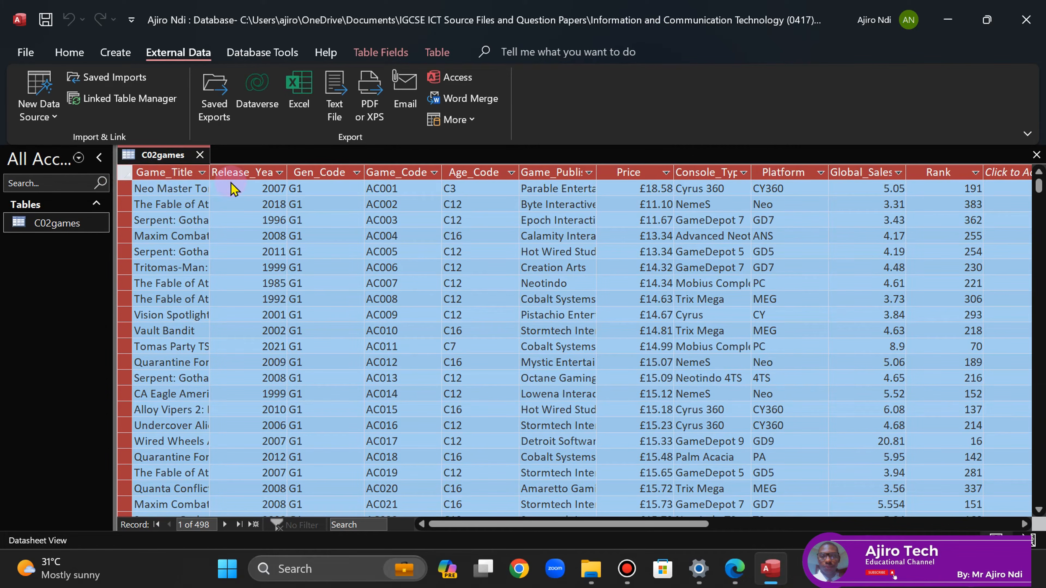
double_click(212, 172)
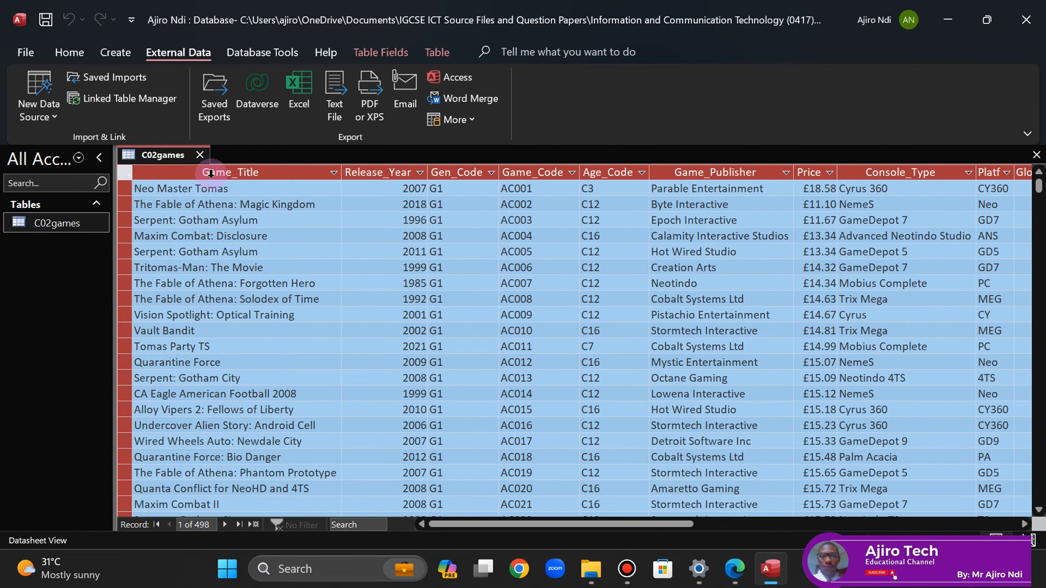
right_click(161, 155)
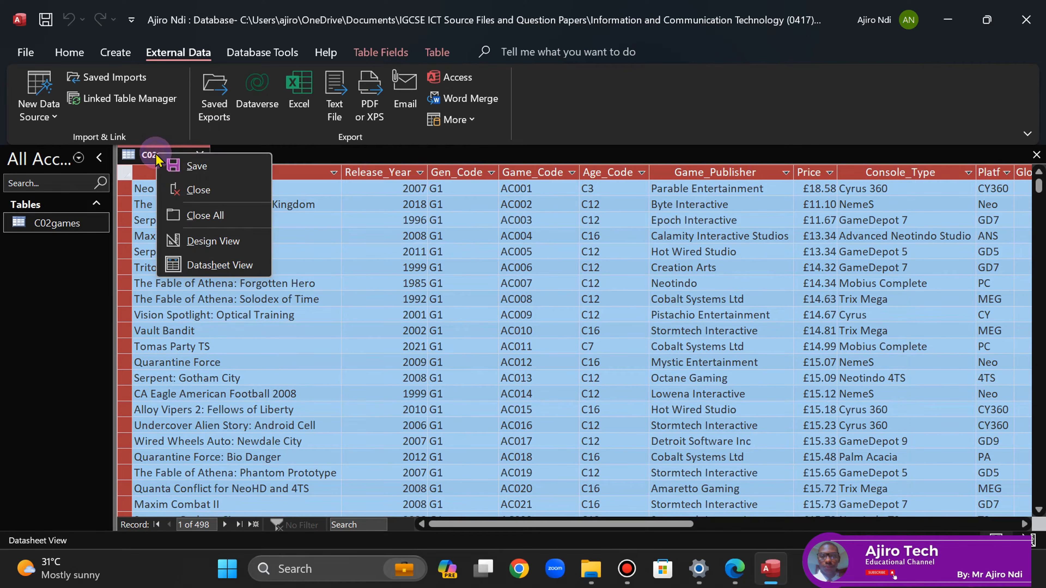
left_click(195, 166)
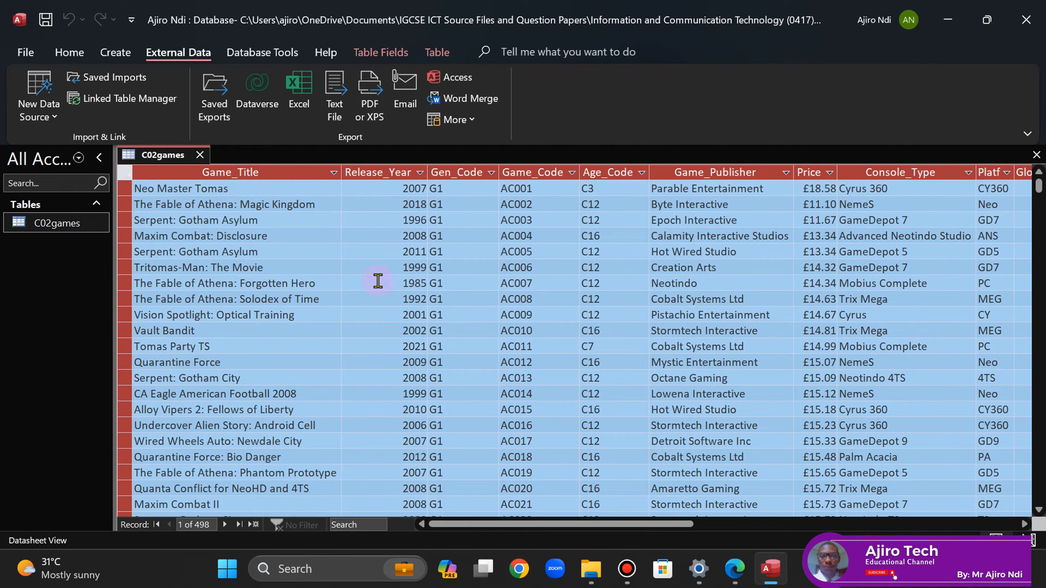
right_click(160, 155)
- Switch C02games to Design view and compare it with the exam paper's field table
left_click(223, 242)
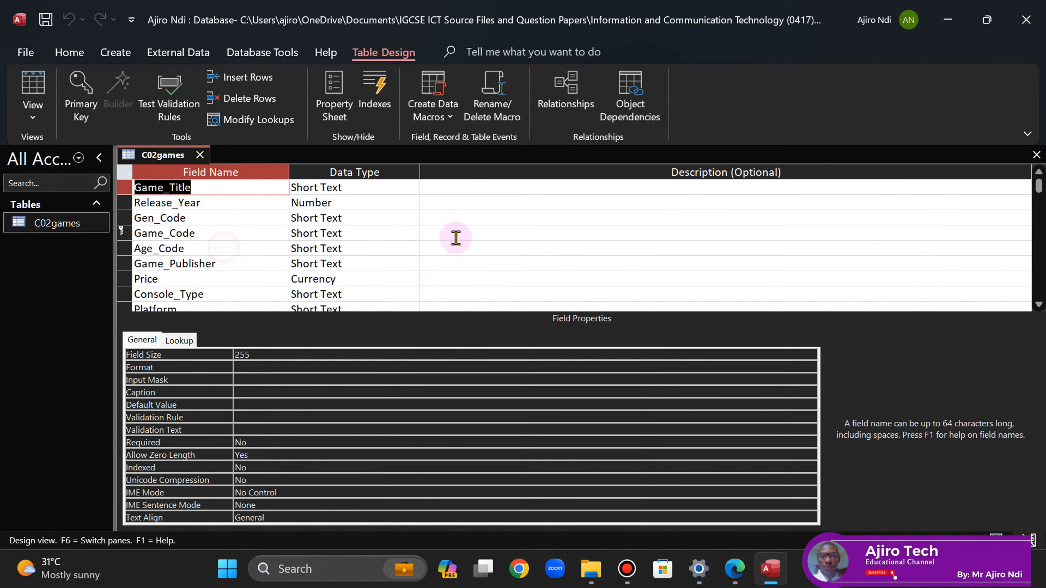
left_click(735, 569)
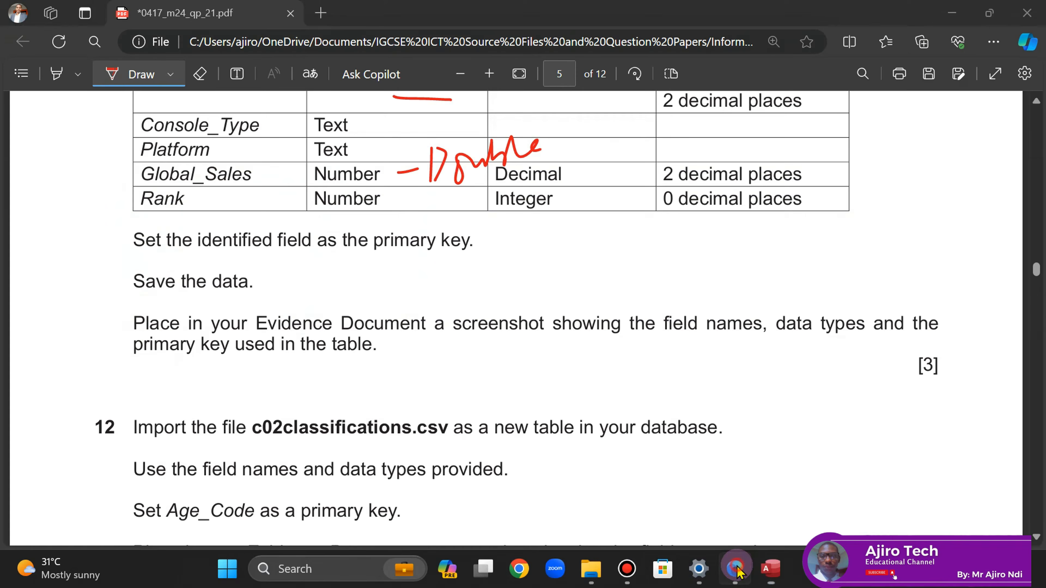
left_click(1037, 101)
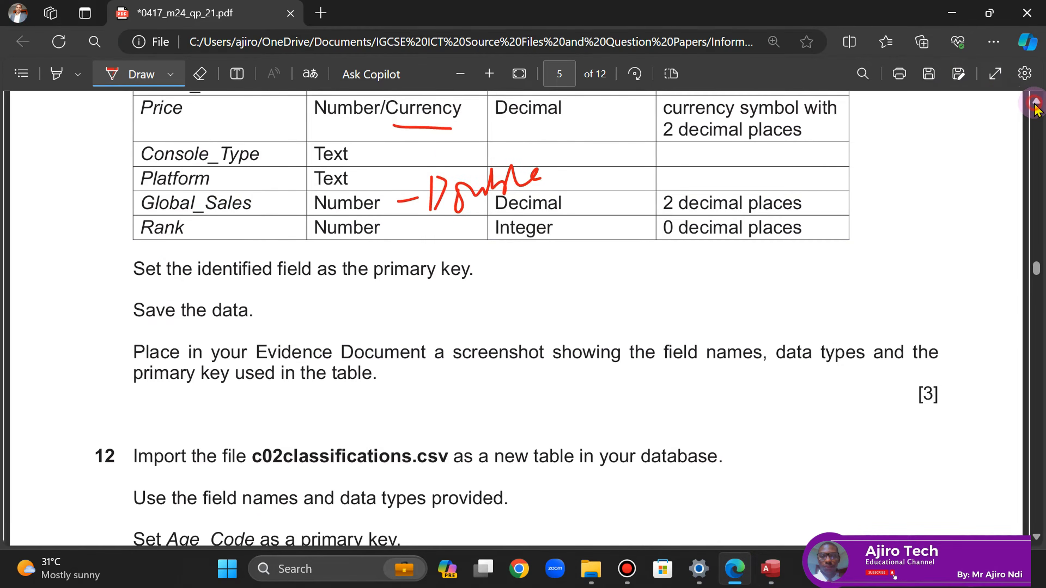
left_click(1037, 101)
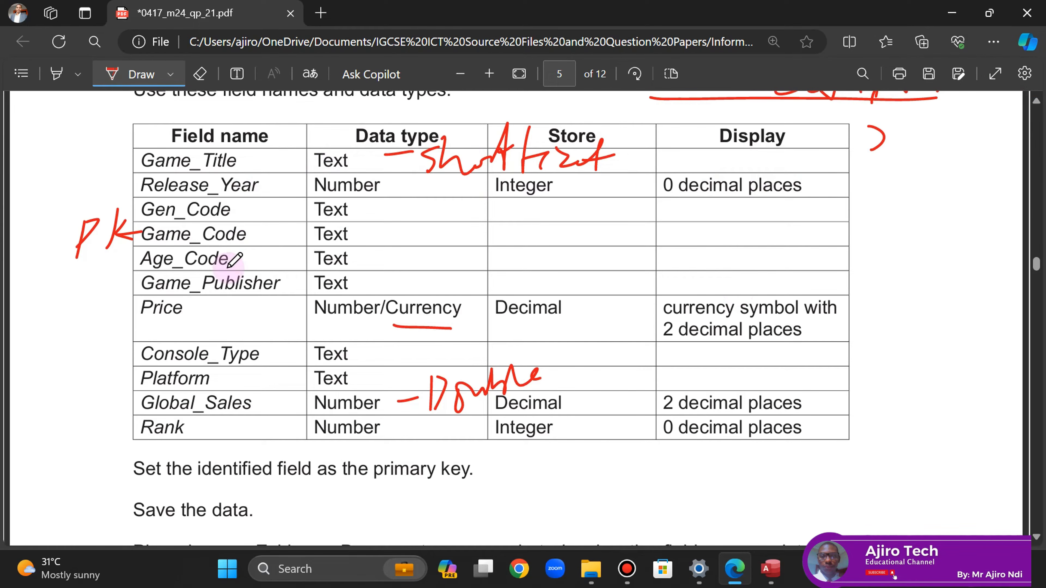
left_click(771, 571)
- Set the Price field's Decimal Places to 2
left_click(346, 279)
left_click(739, 576)
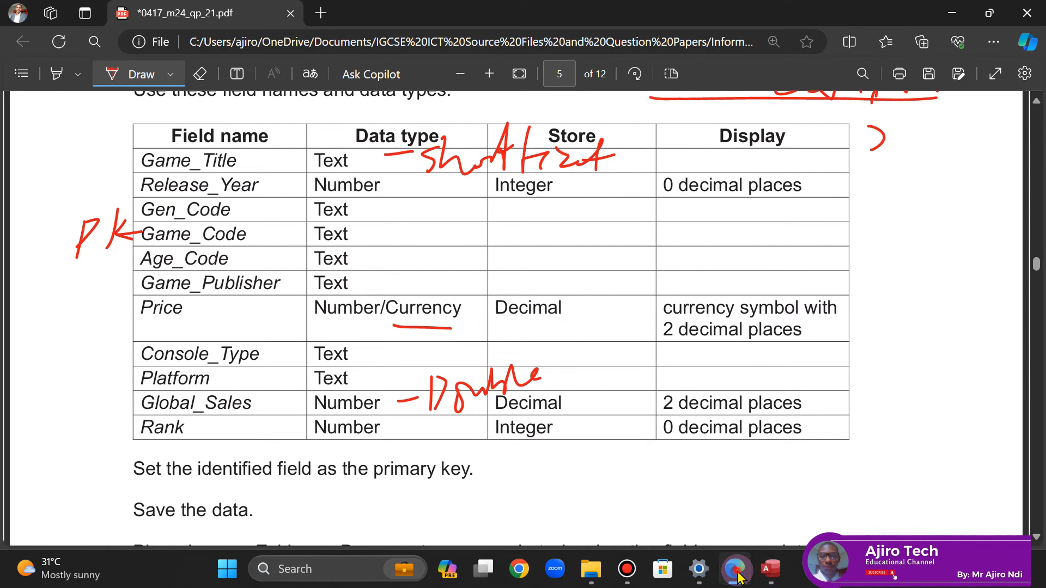
left_click(739, 577)
left_click(264, 369)
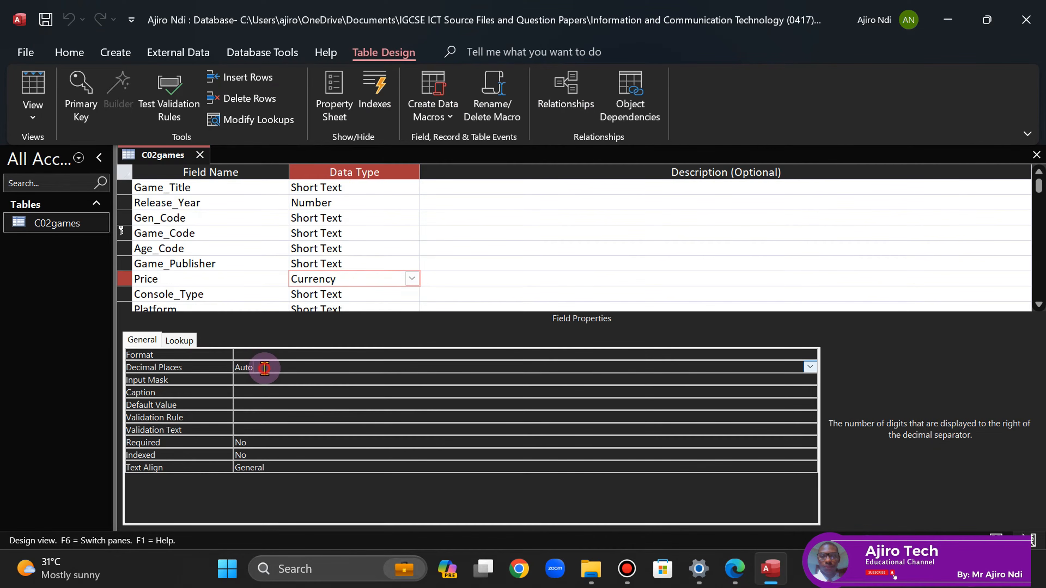
left_click(809, 366)
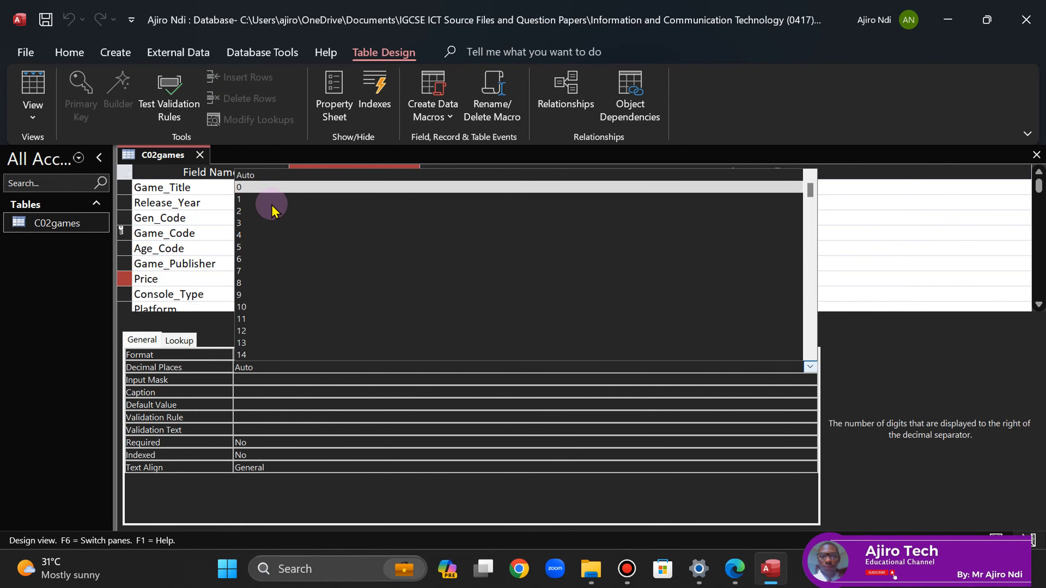
left_click(257, 211)
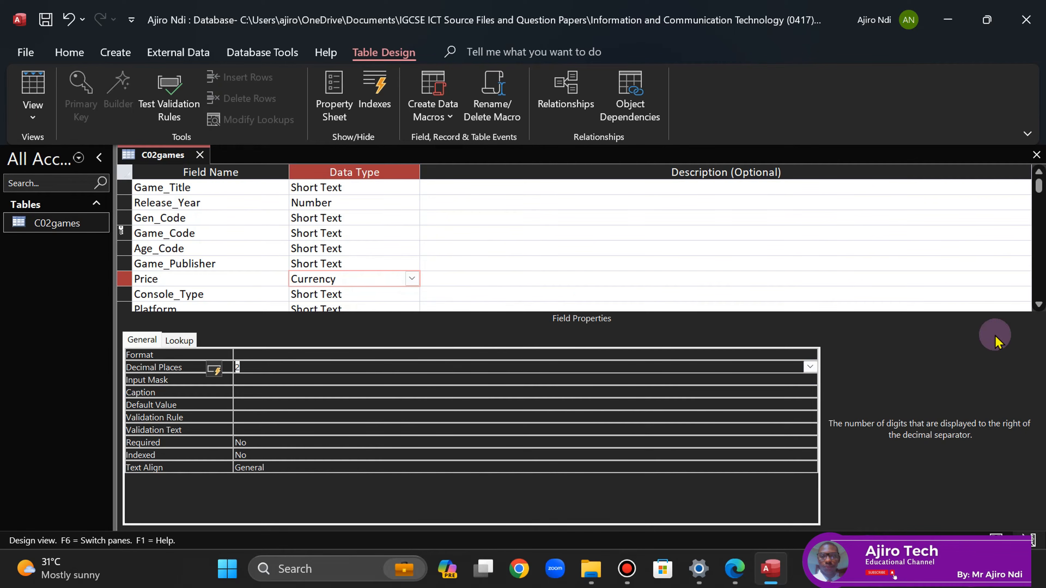
left_click(1039, 304)
left_click(1039, 305)
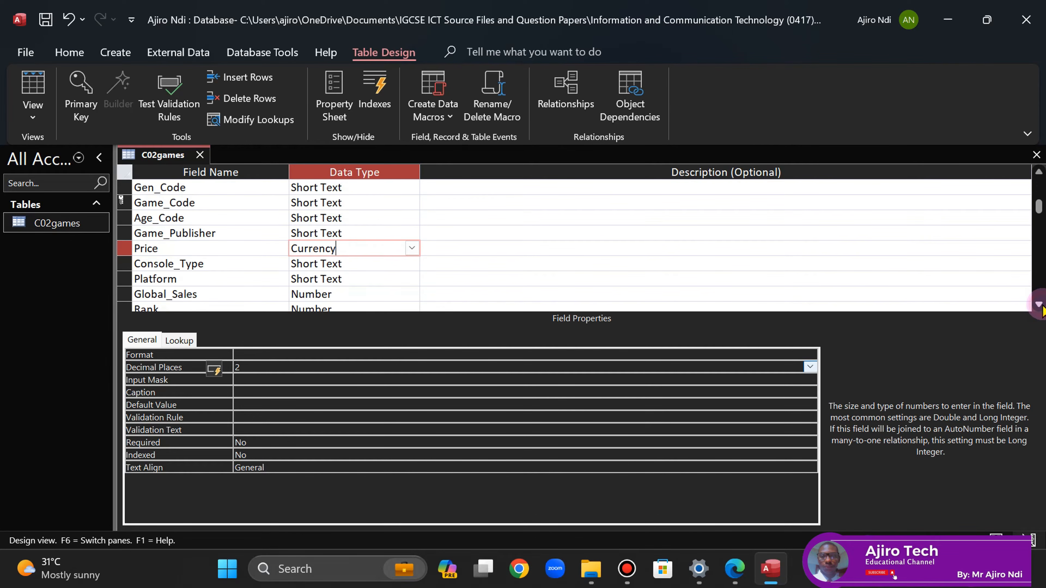
left_click(1039, 305)
- Recheck the exam spec and select the Global_Sales field to inspect its properties
left_click(735, 570)
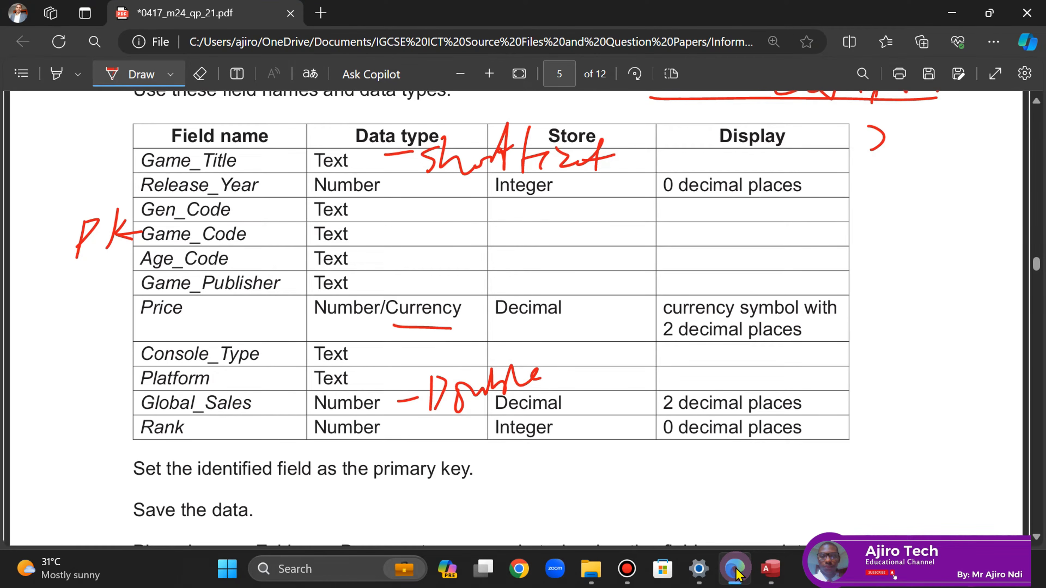
left_click(736, 570)
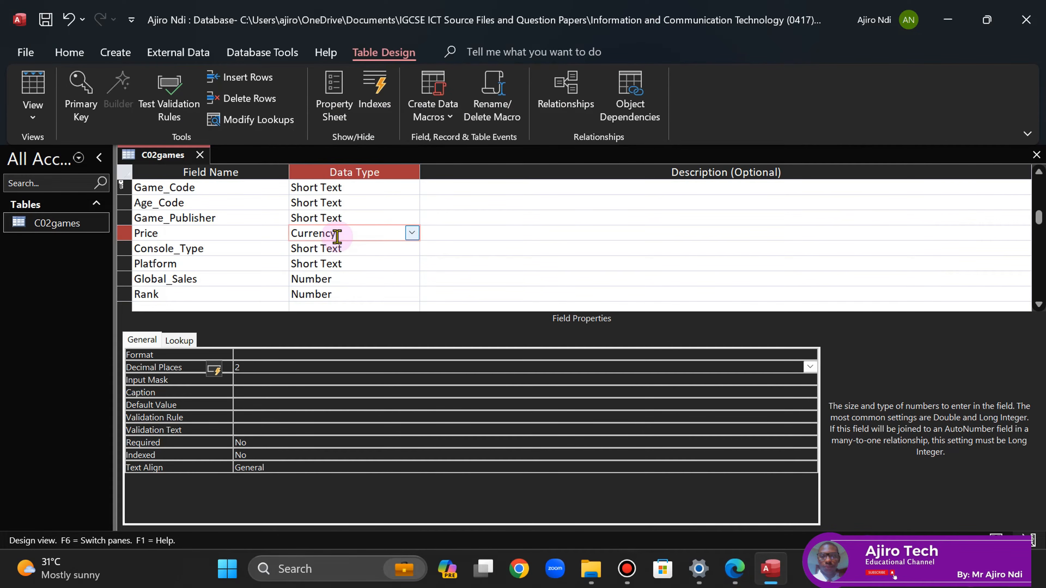
left_click(344, 280)
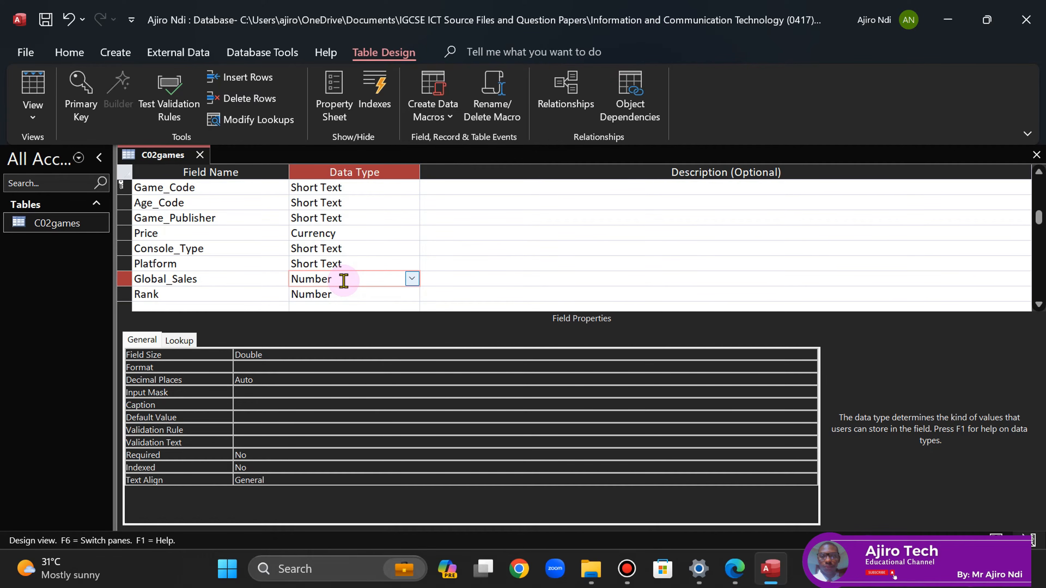
- Save the C02games design changes and switch to Datasheet view
right_click(150, 155)
left_click(186, 168)
right_click(158, 160)
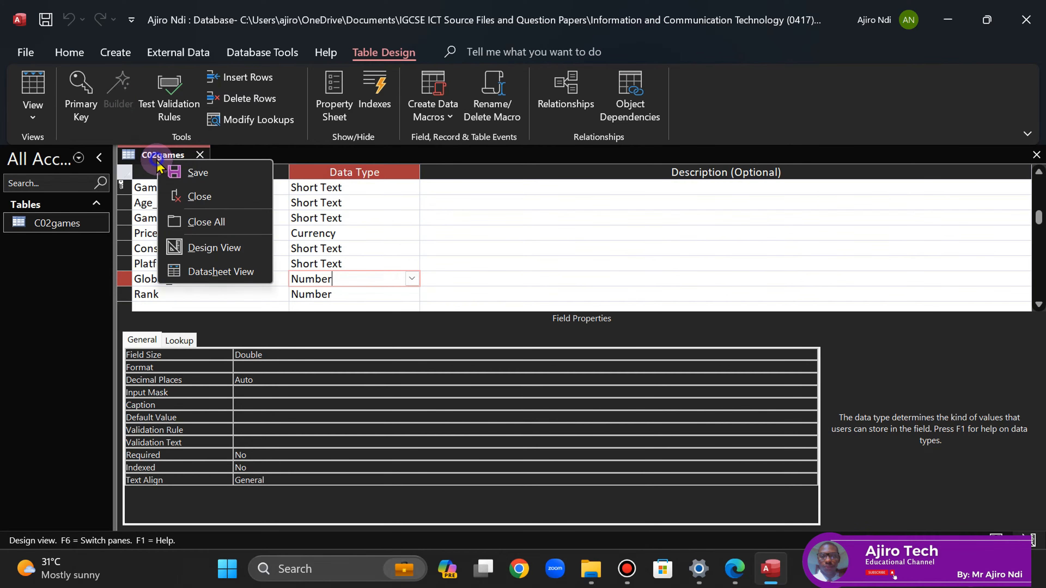
left_click(222, 273)
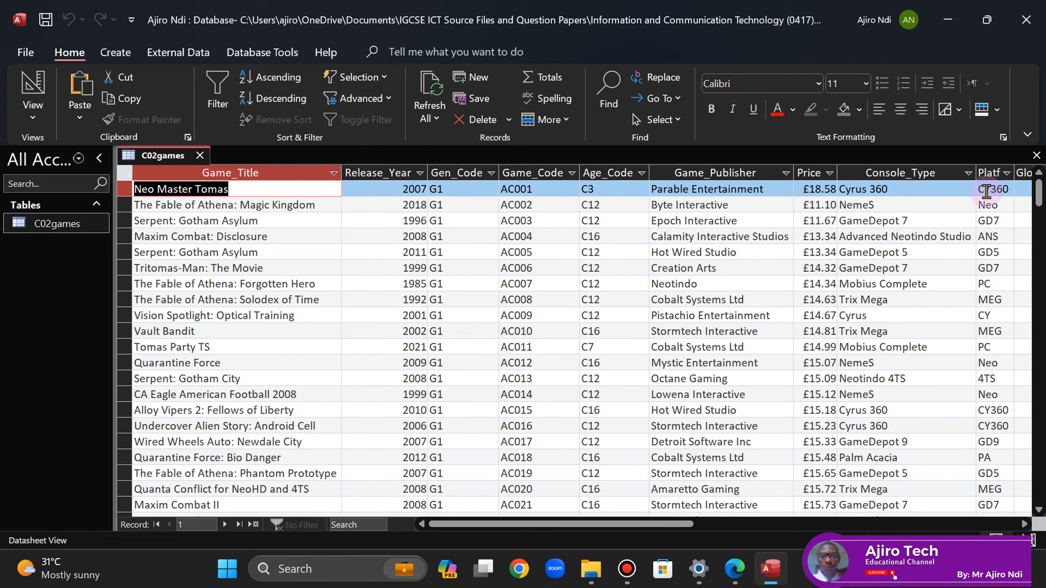
- Scroll across the datasheet and fit the Global_Sales column to its full header
left_click_drag(474, 525, 592, 525)
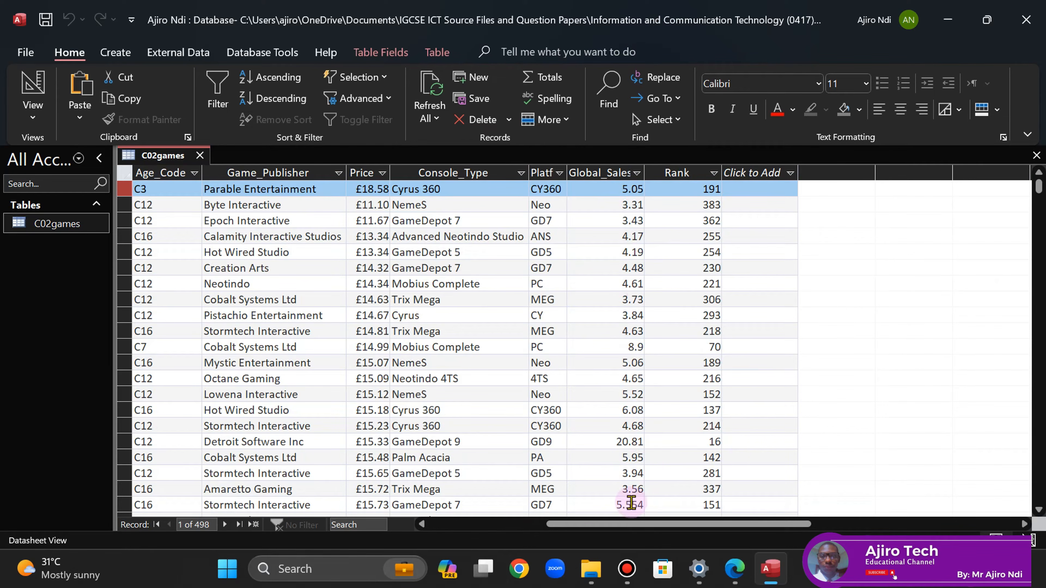
left_click(1039, 509)
left_click(1039, 509)
left_click(1039, 510)
left_click(1039, 510)
left_click(1039, 510)
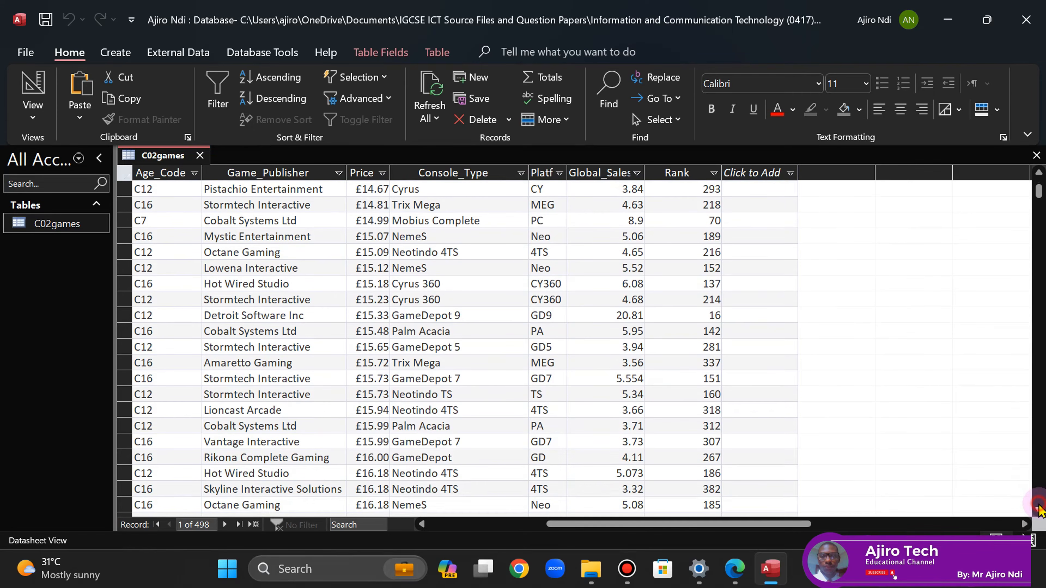
left_click(1039, 510)
left_click(1039, 510)
left_click(1038, 510)
left_click(1038, 509)
left_click(1039, 509)
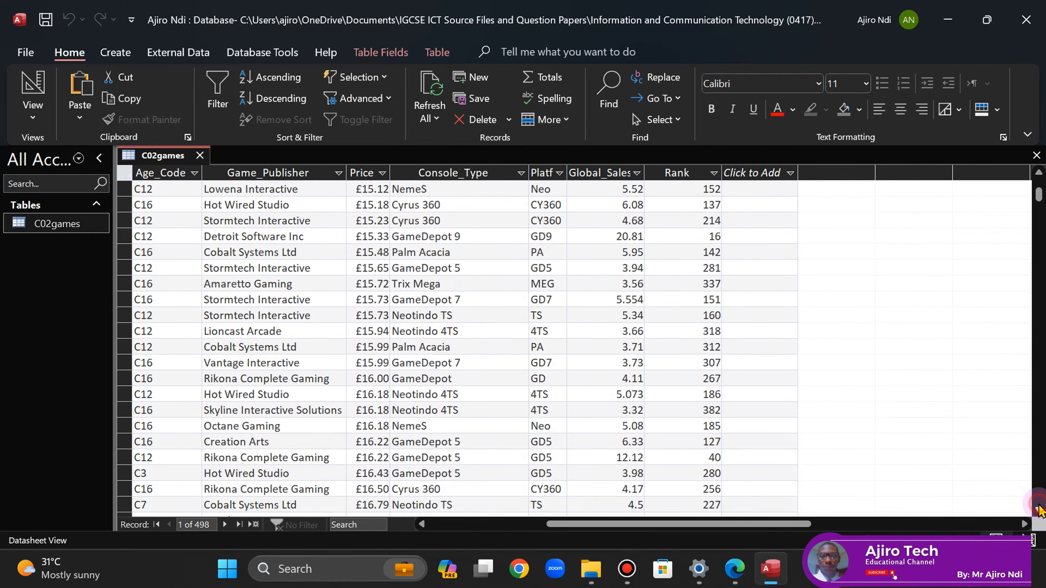
left_click_drag(1039, 194, 1039, 177)
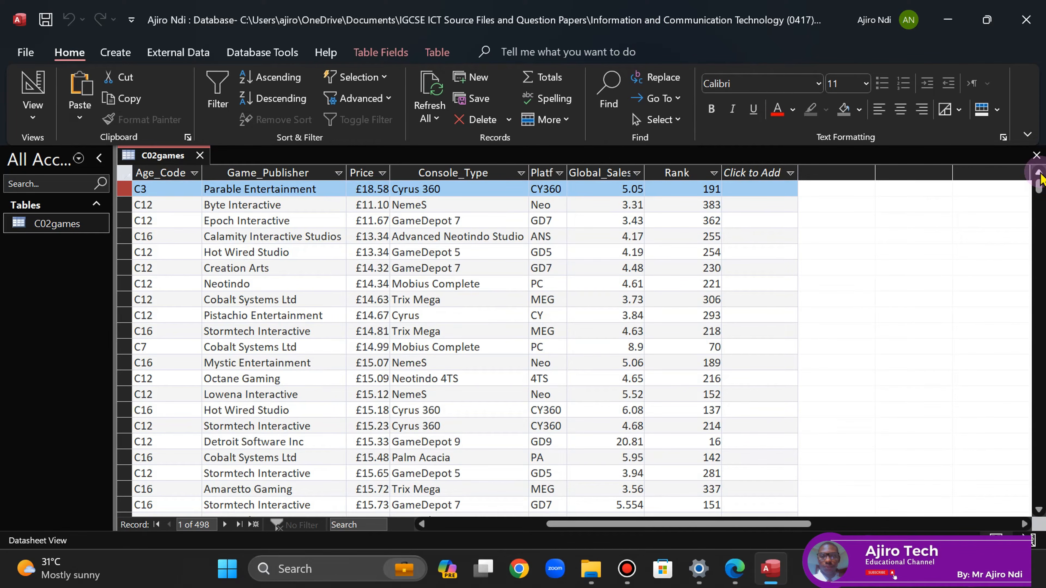
double_click(645, 171)
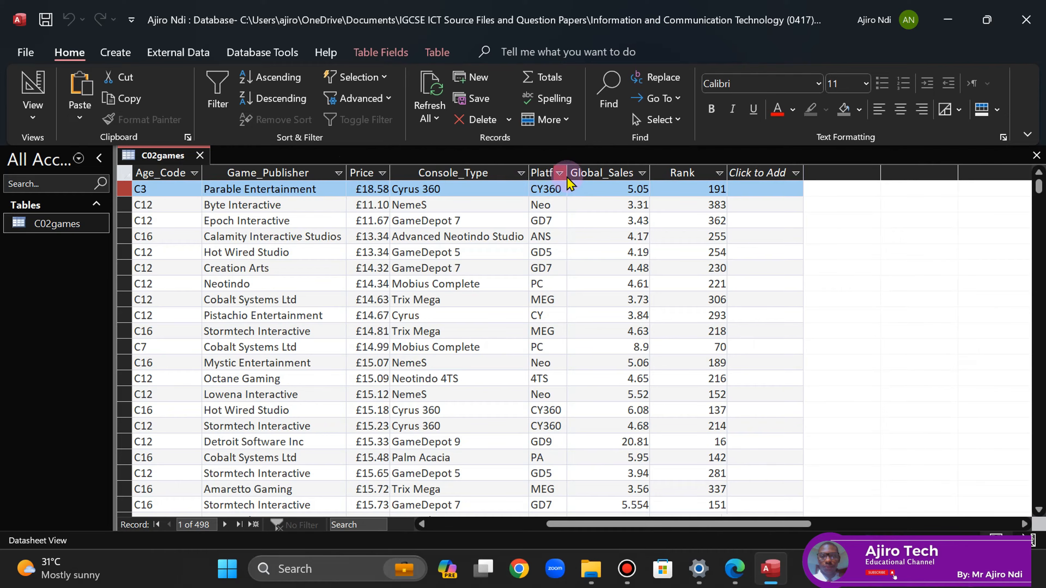
- Auto-fit the Platform column and widen Price slightly, then return to Design view
left_click(123, 176)
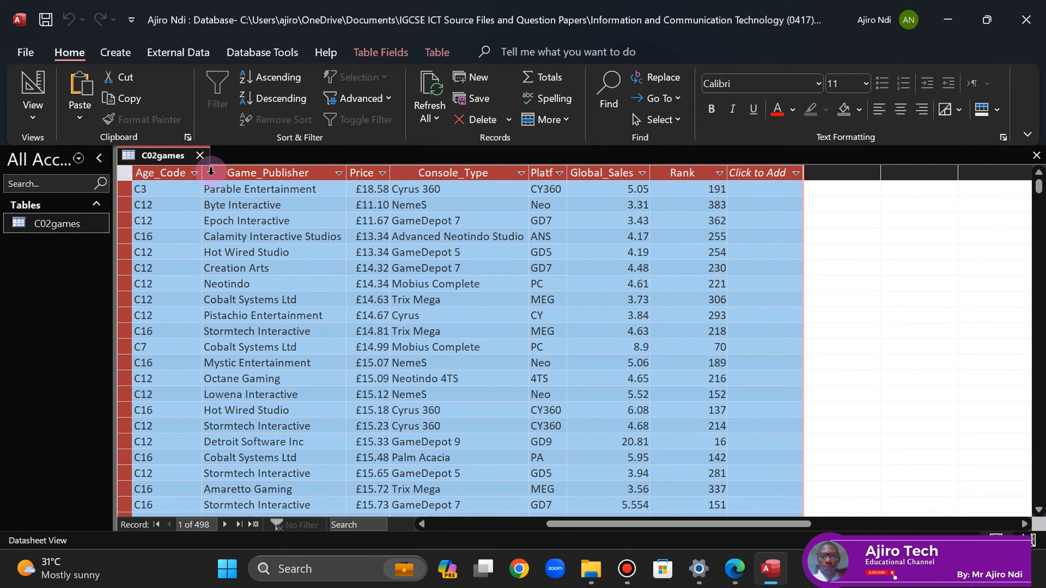
left_click_drag(567, 174, 594, 177)
double_click(583, 175)
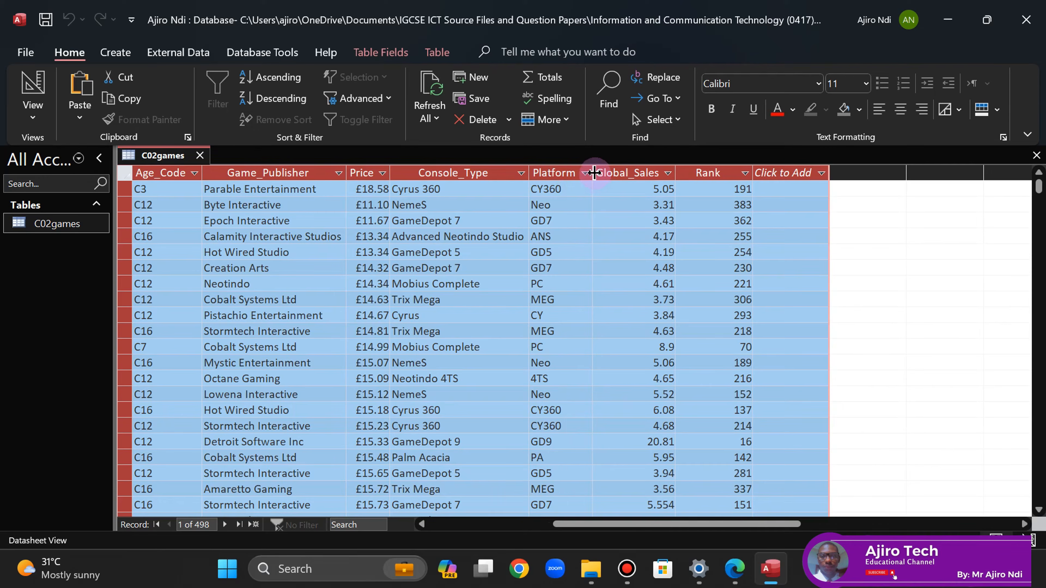
left_click(382, 173)
left_click(391, 174)
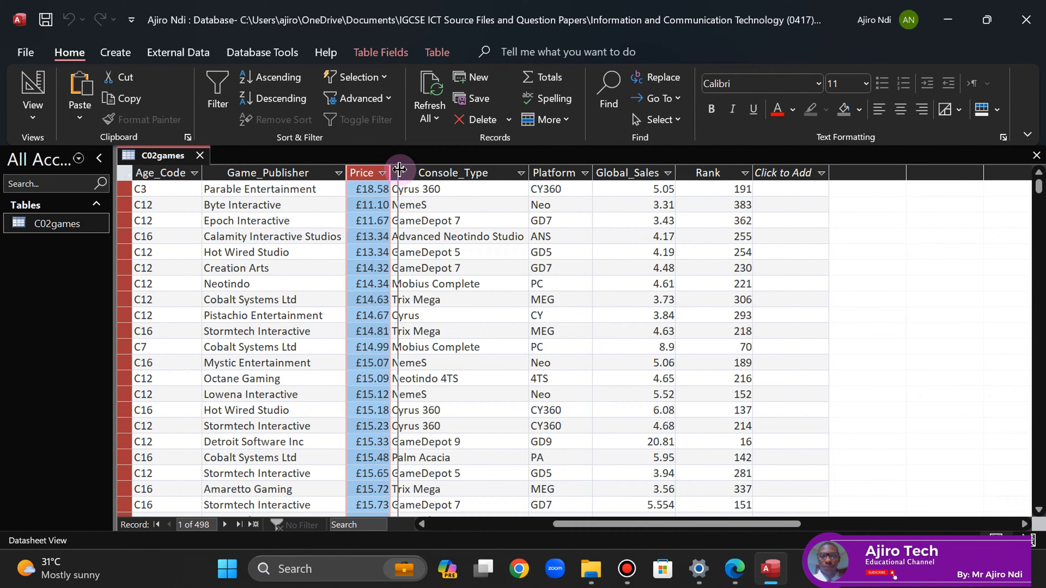
left_click_drag(392, 169, 399, 169)
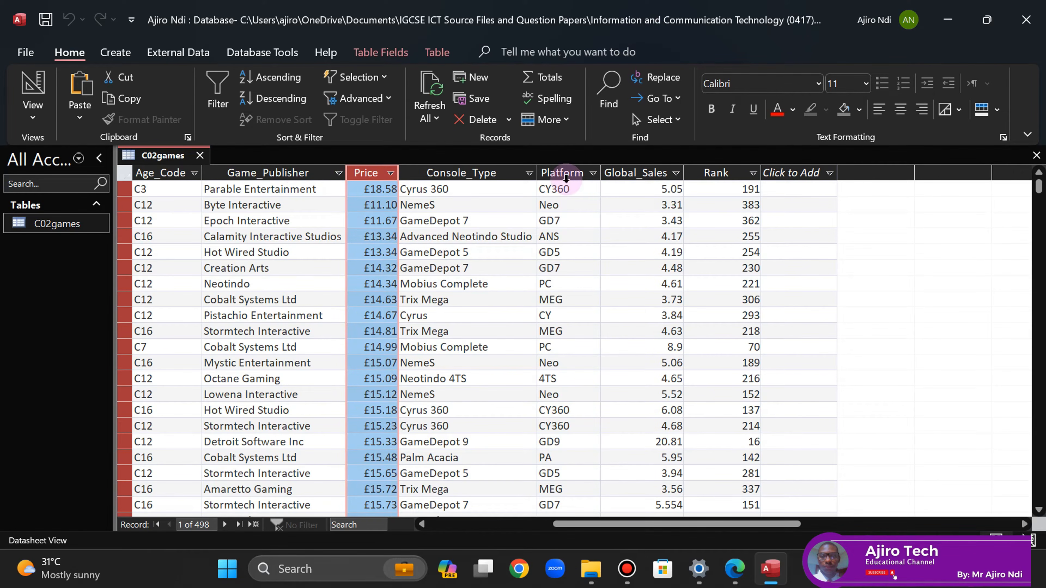
right_click(152, 156)
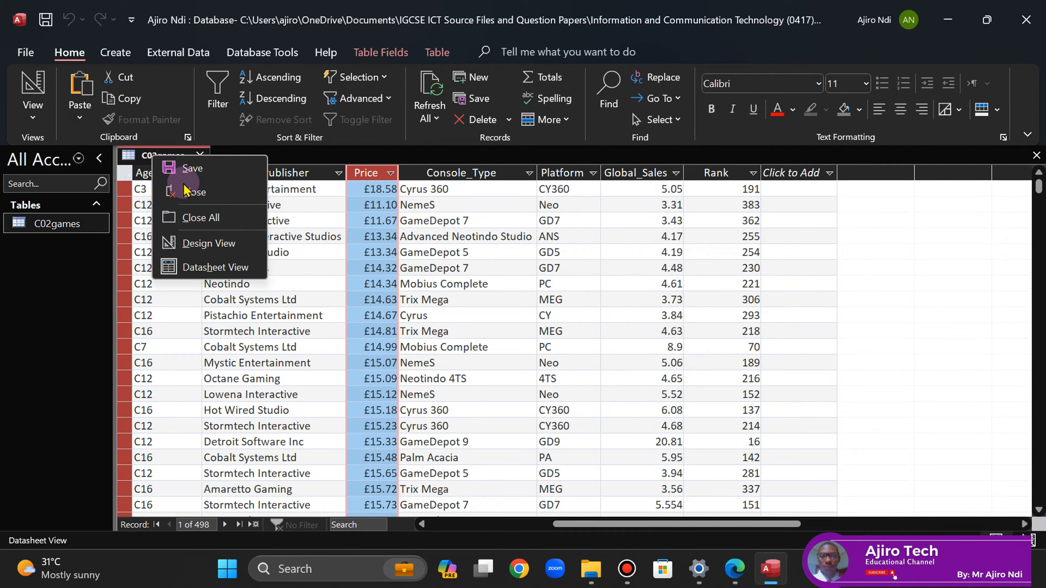
left_click(198, 241)
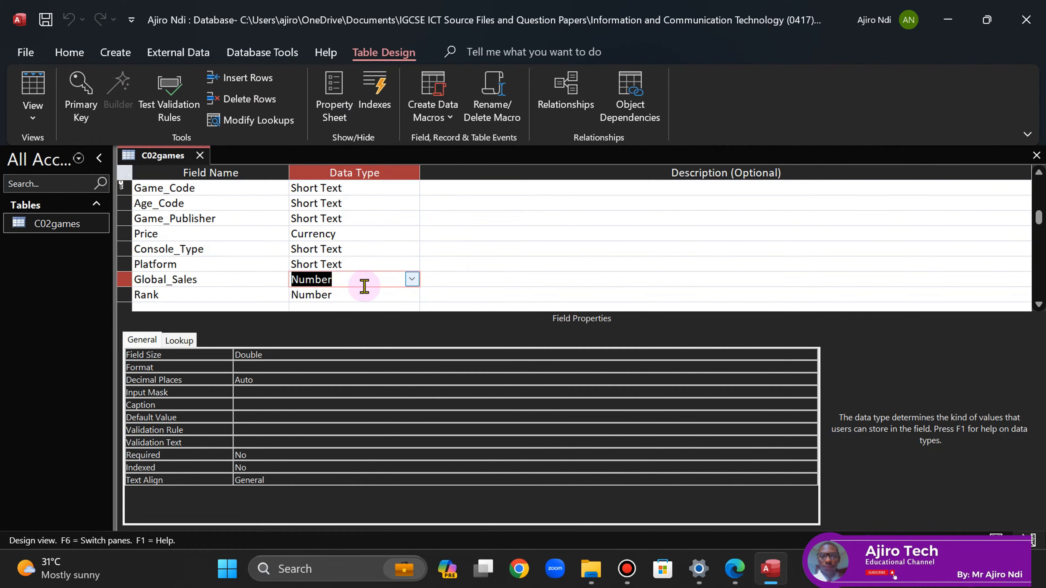
- Set Global_Sales to Standard format with 2 decimal places and save the design
left_click(281, 365)
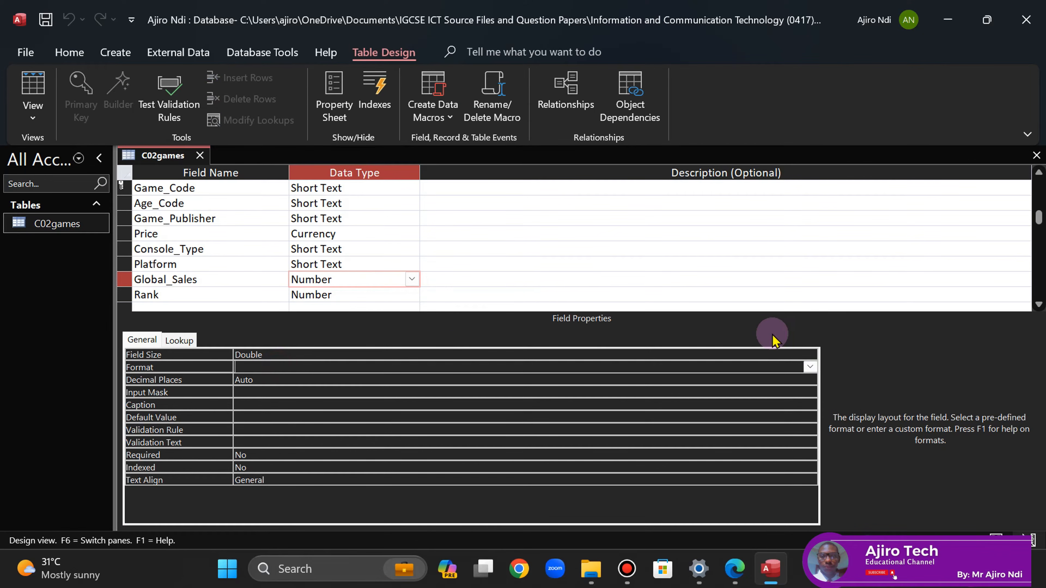
left_click(810, 367)
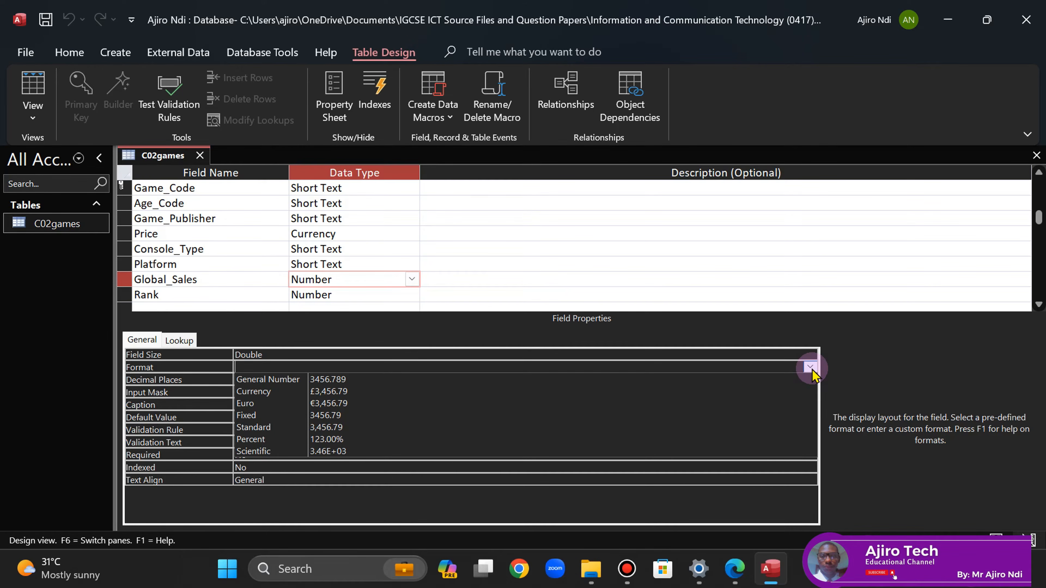
left_click(513, 428)
left_click(262, 380)
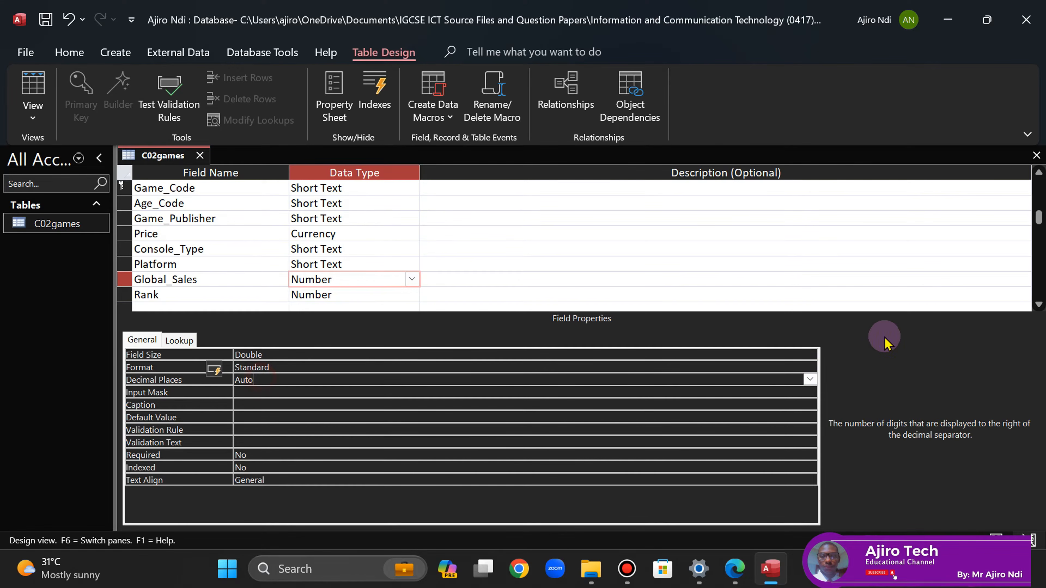
left_click(810, 379)
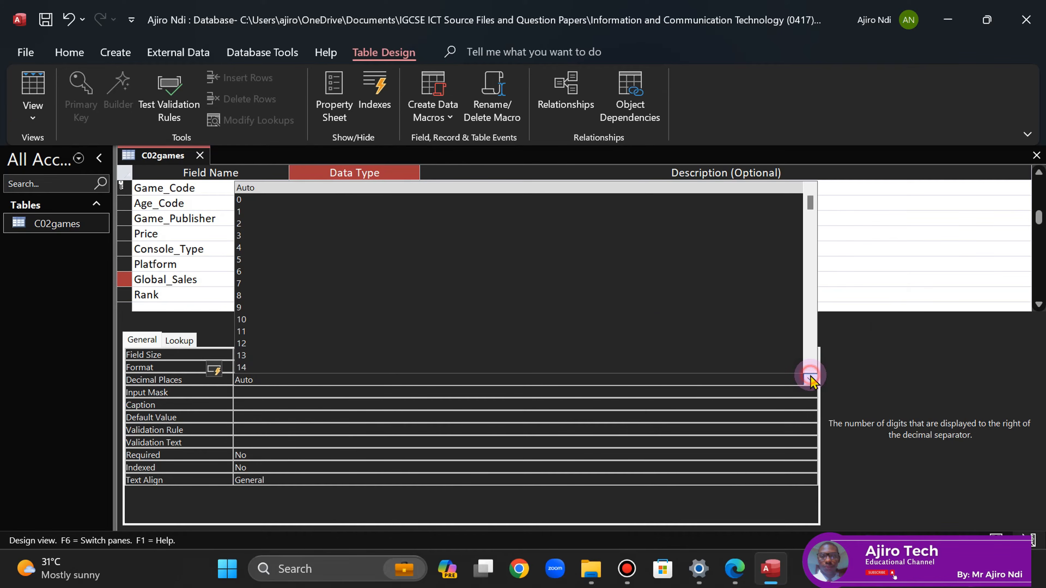
left_click(306, 224)
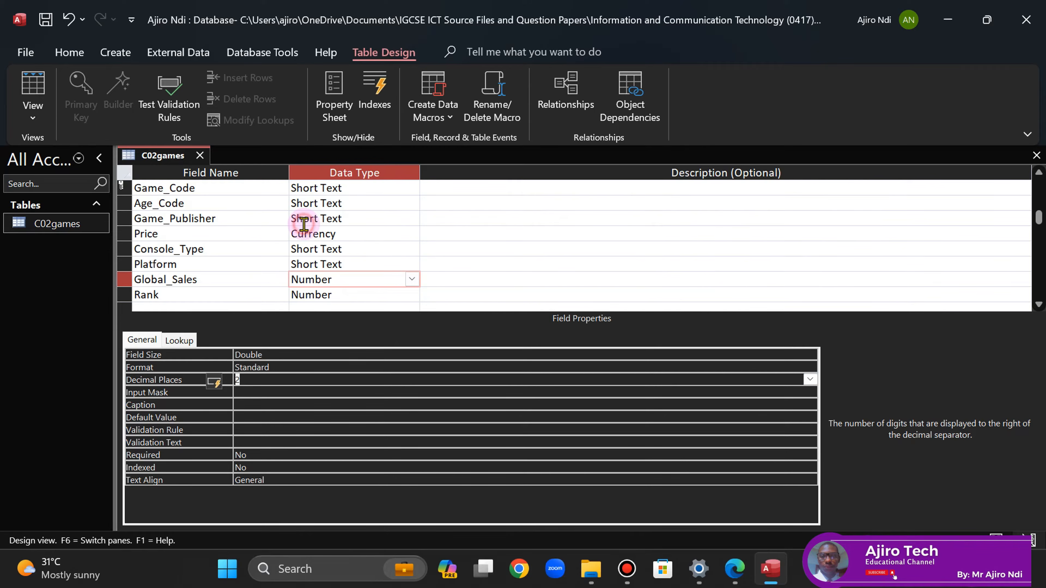
right_click(153, 157)
left_click(178, 169)
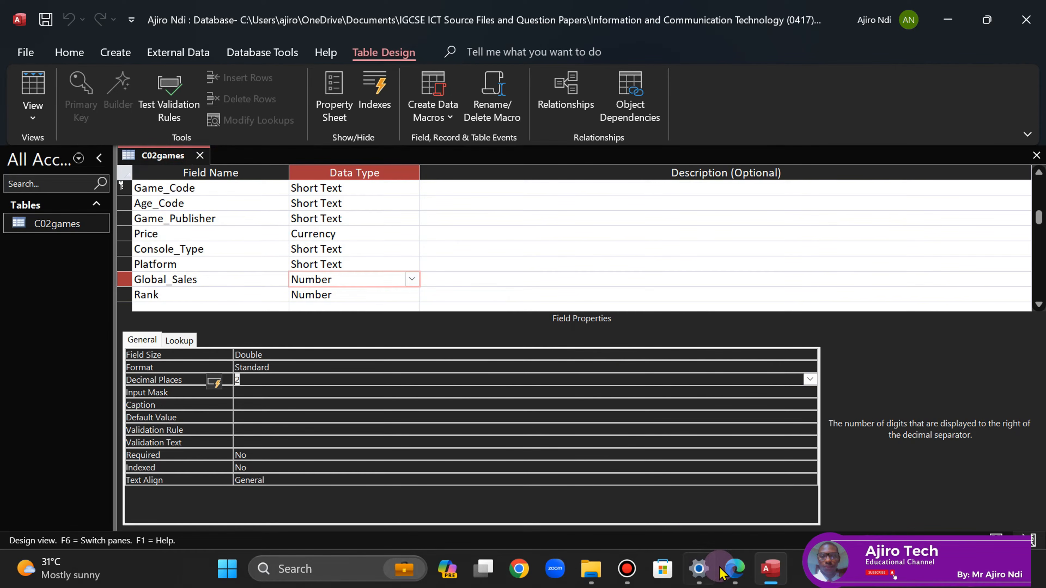
- Check the exam PDF's field spec, then save the C02games design again
left_click(733, 571)
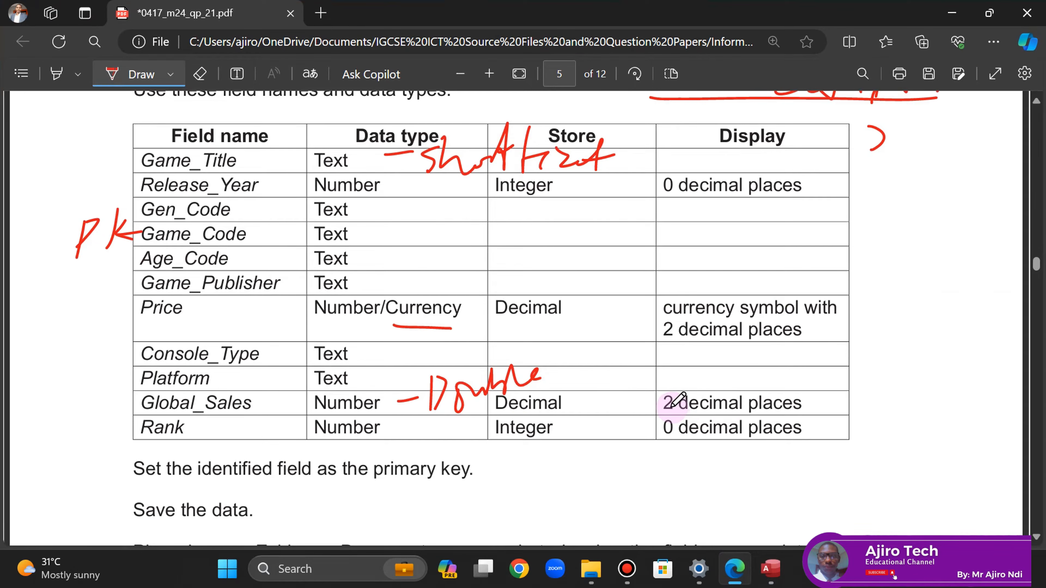
left_click(1036, 101)
left_click_drag(1037, 101, 1036, 101)
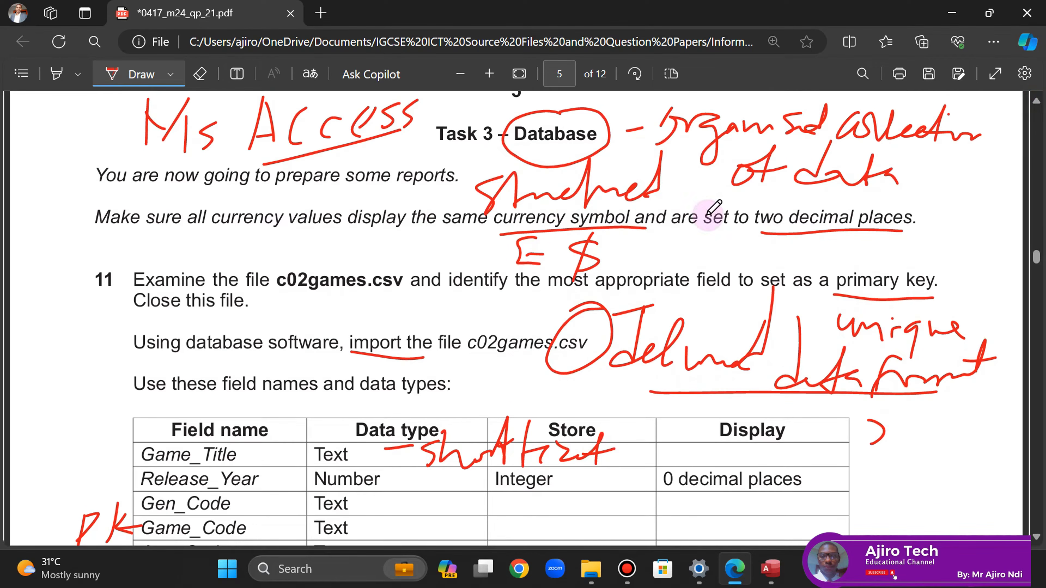
left_click_drag(1036, 537, 1036, 537)
left_click(770, 568)
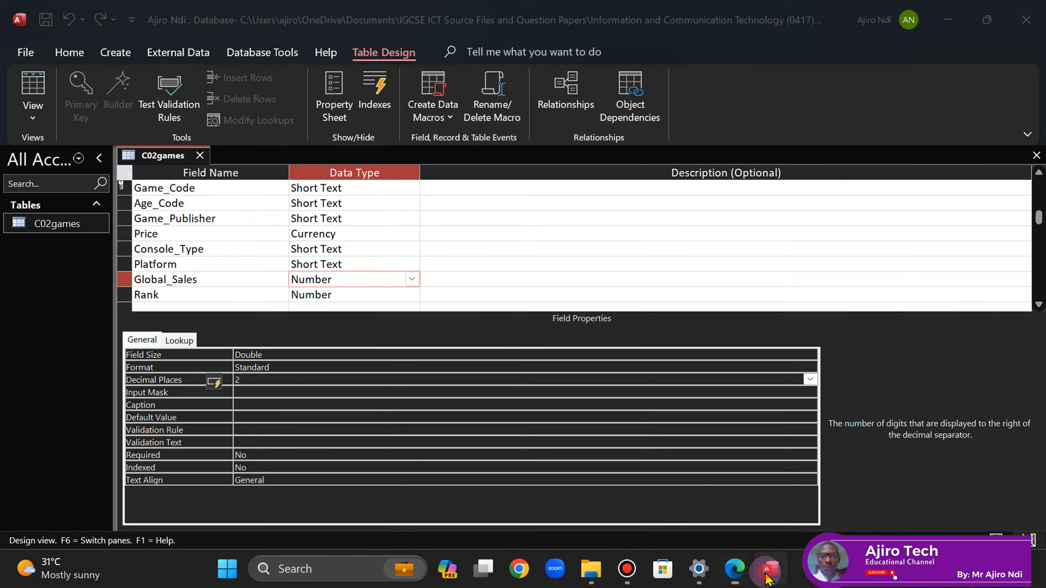
right_click(160, 162)
left_click(177, 165)
right_click(165, 158)
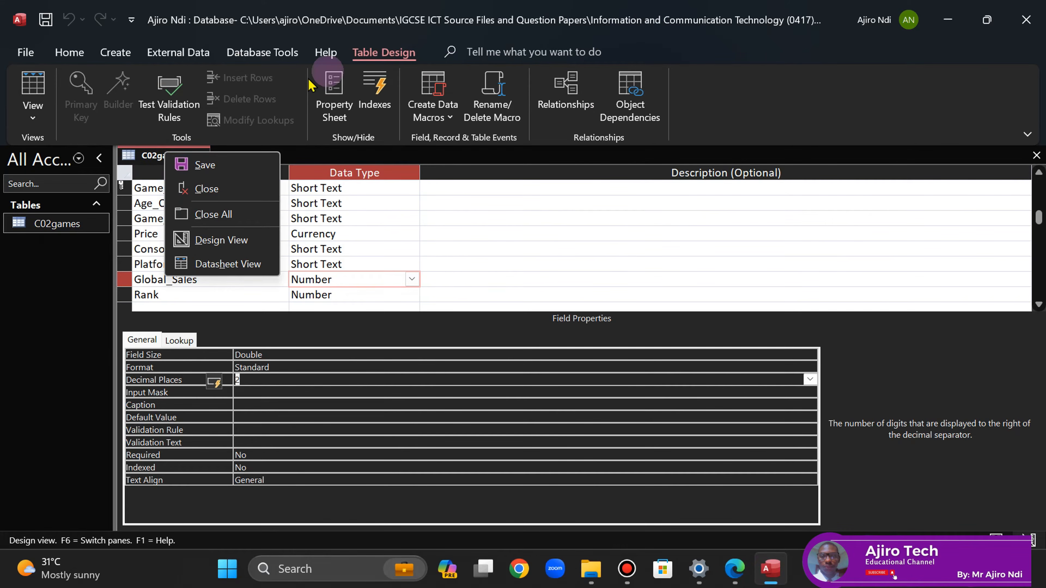
- View the C02games records to confirm two-decimal Global_Sales, then save and close the table
left_click(211, 265)
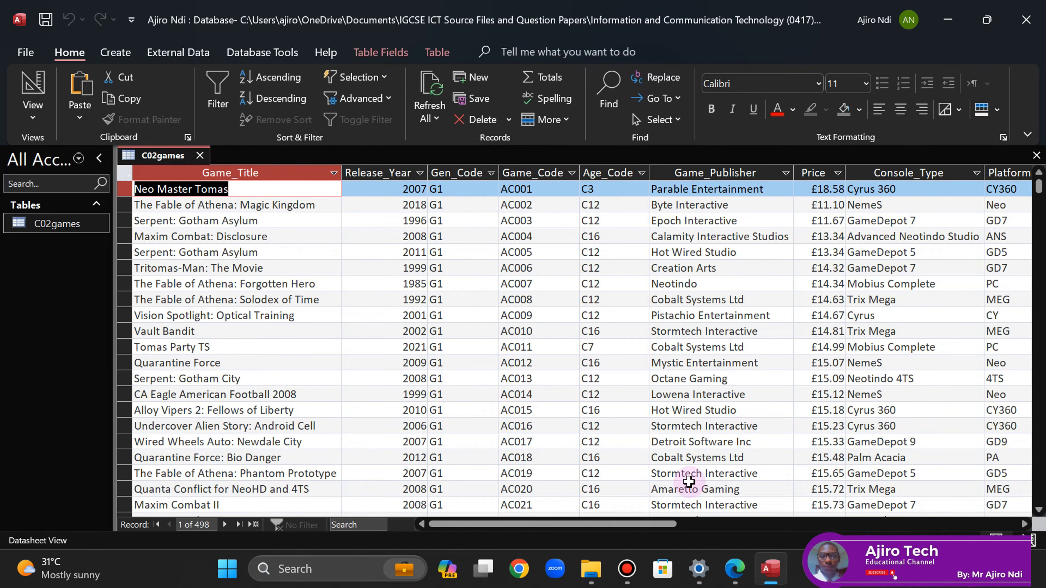
left_click_drag(520, 525, 645, 537)
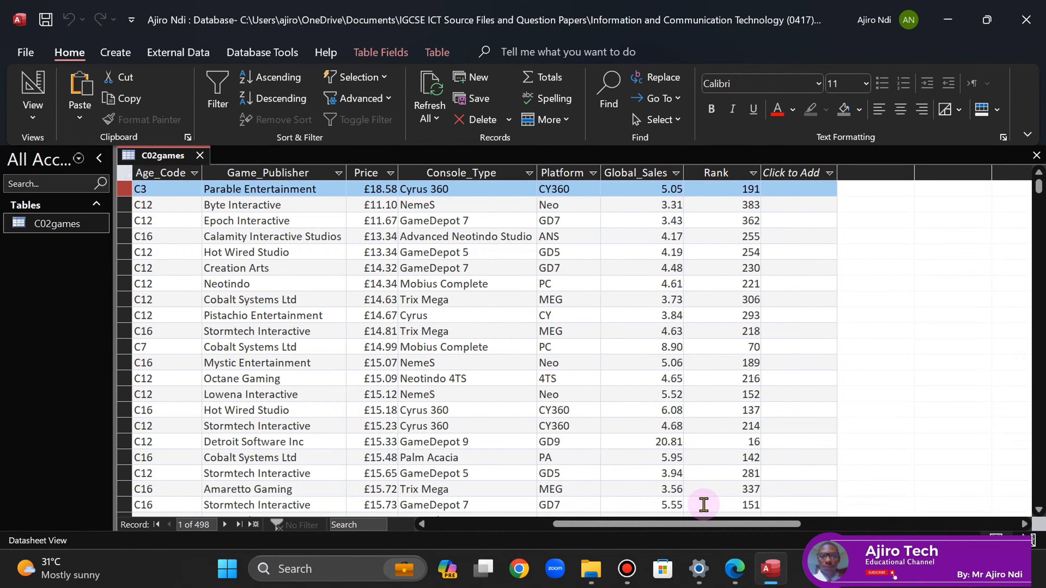
mouse_move(1038, 191)
left_mouse_down()
mouse_move(1040, 226)
mouse_move(1039, 175)
left_mouse_up()
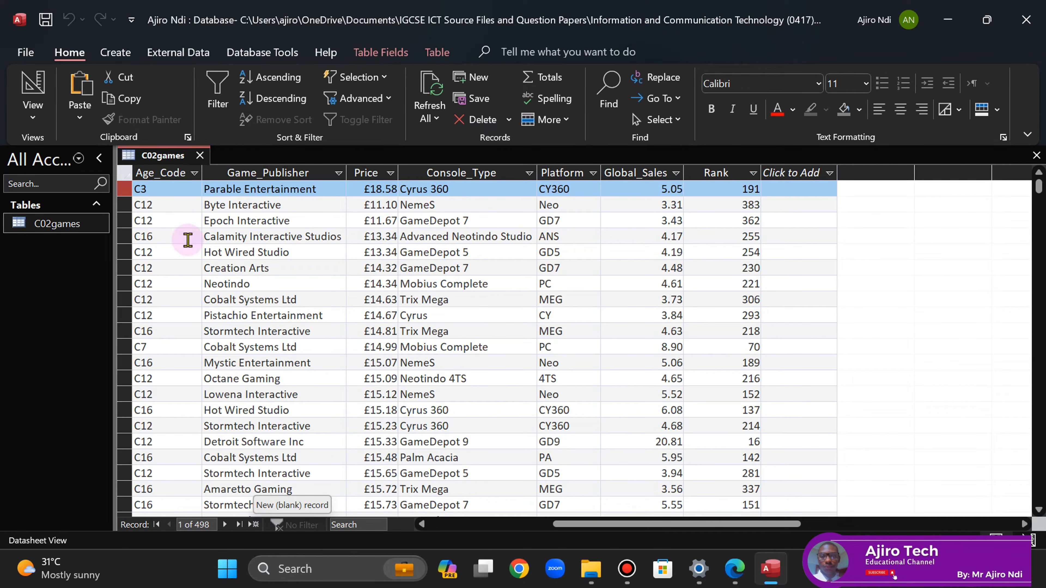
right_click(153, 156)
left_click(181, 168)
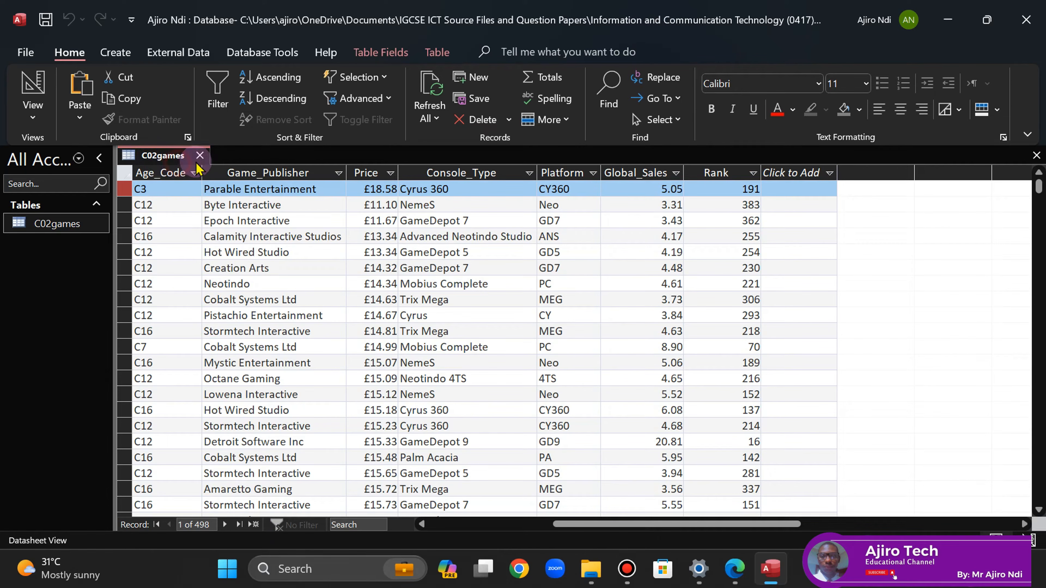
left_click(199, 156)
- Scroll the exam PDF to read the evidence-screenshot instruction and question 12
left_click(736, 568)
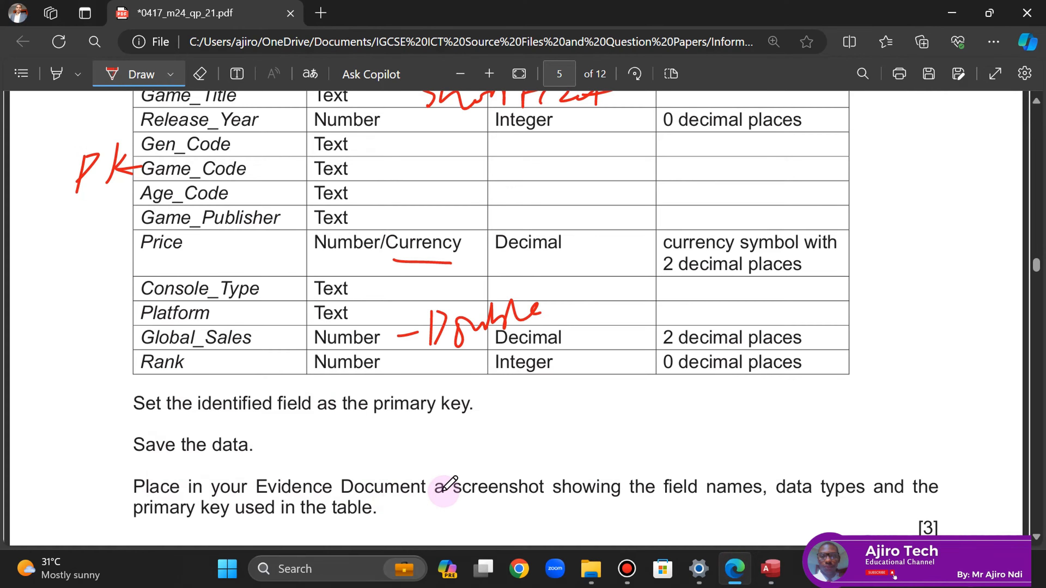
scroll(1034, 102, "up", 5)
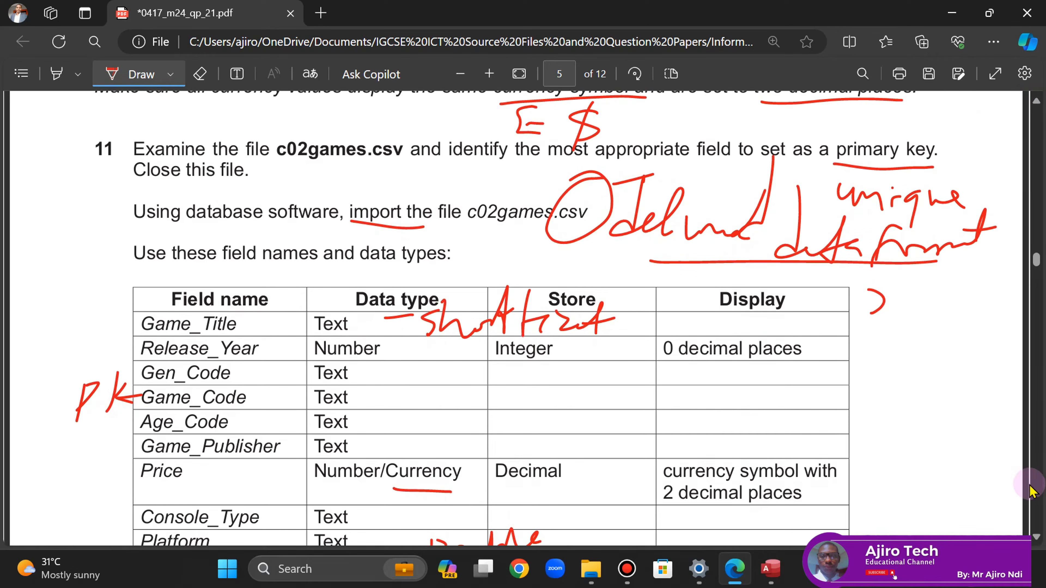
scroll(1037, 546, "down", 5)
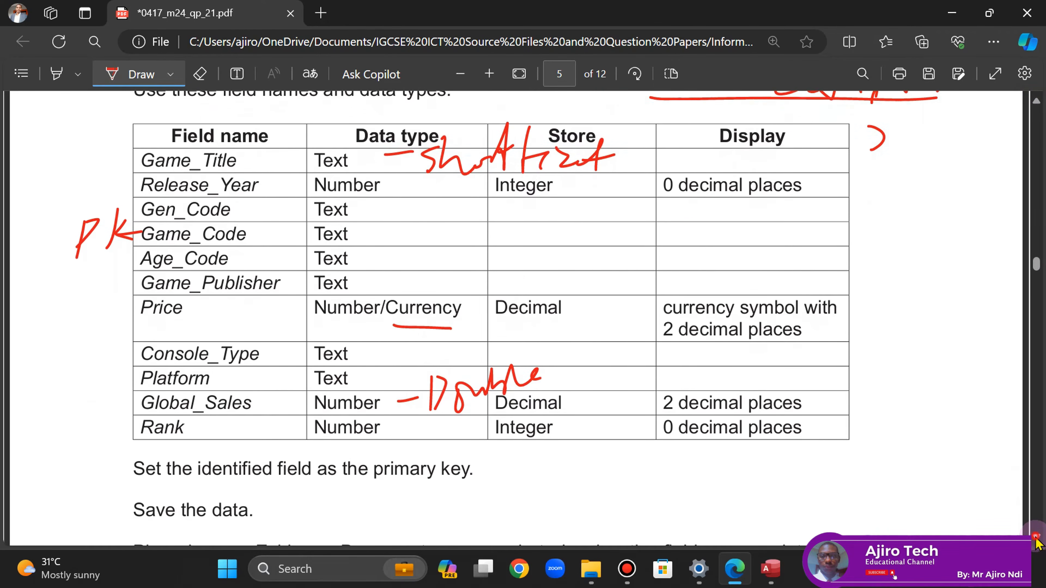
scroll(1037, 544, "down", 2)
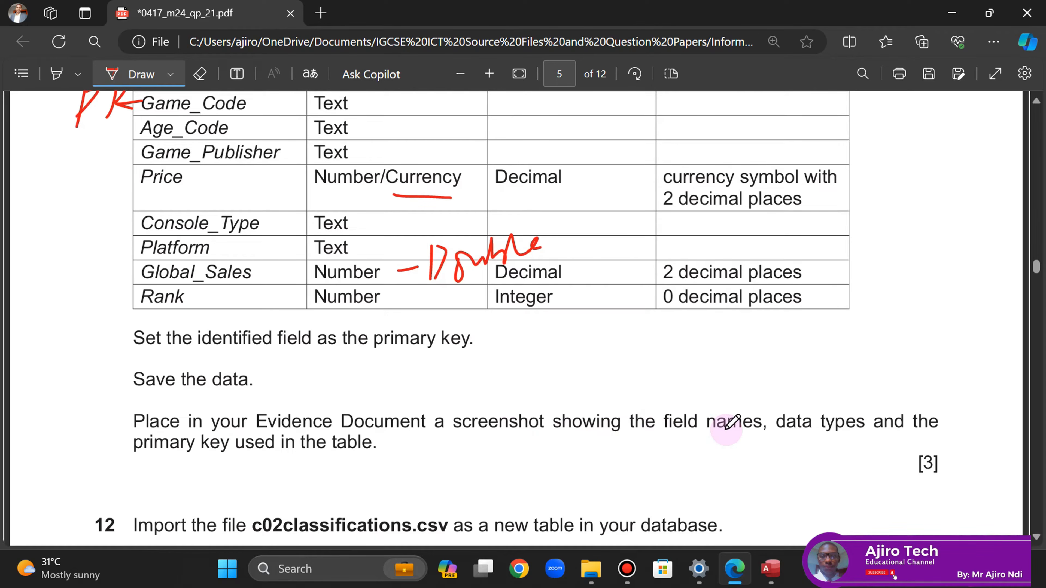
- Reopen C02games in Design view with the ribbon set to Show tabs only, exposing all eleven fields
left_click(771, 569)
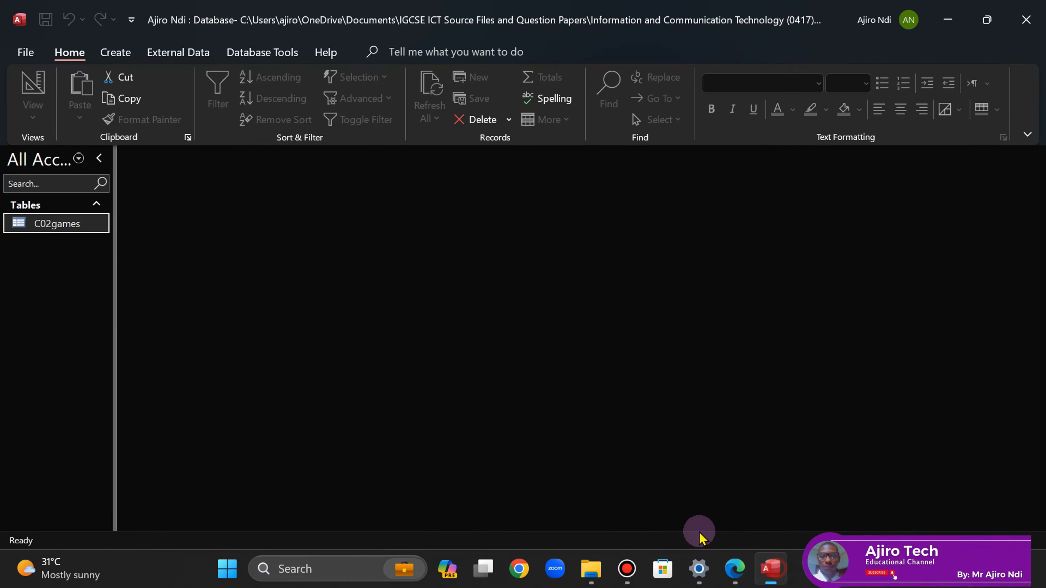
right_click(64, 229)
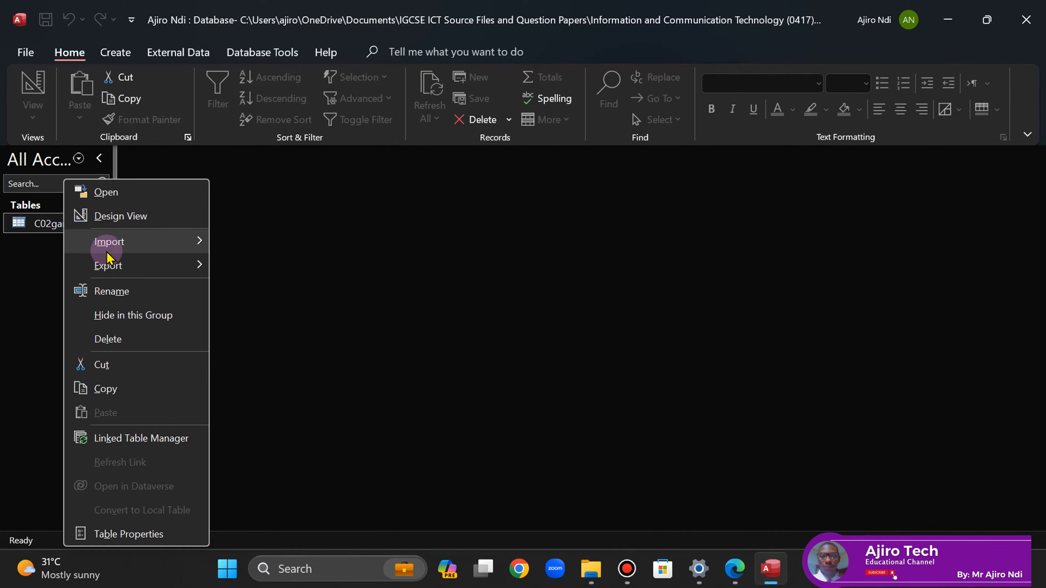
left_click(102, 217)
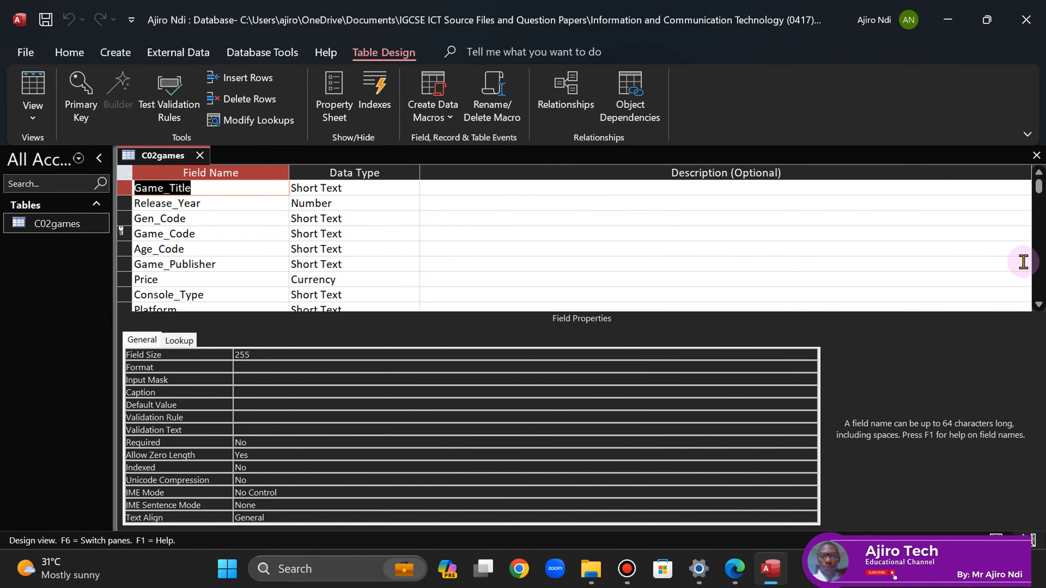
left_click(1028, 134)
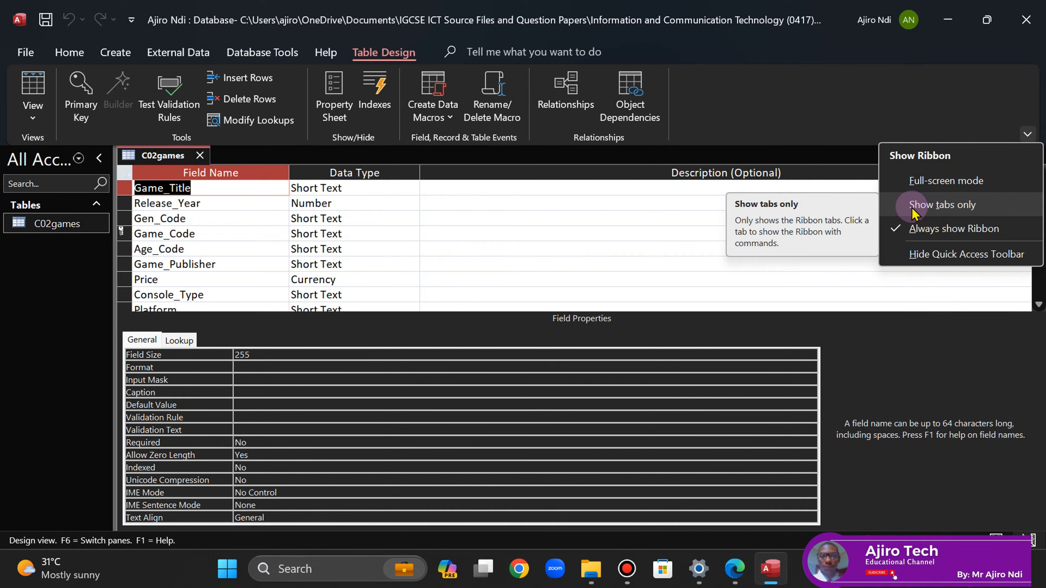
left_click(926, 204)
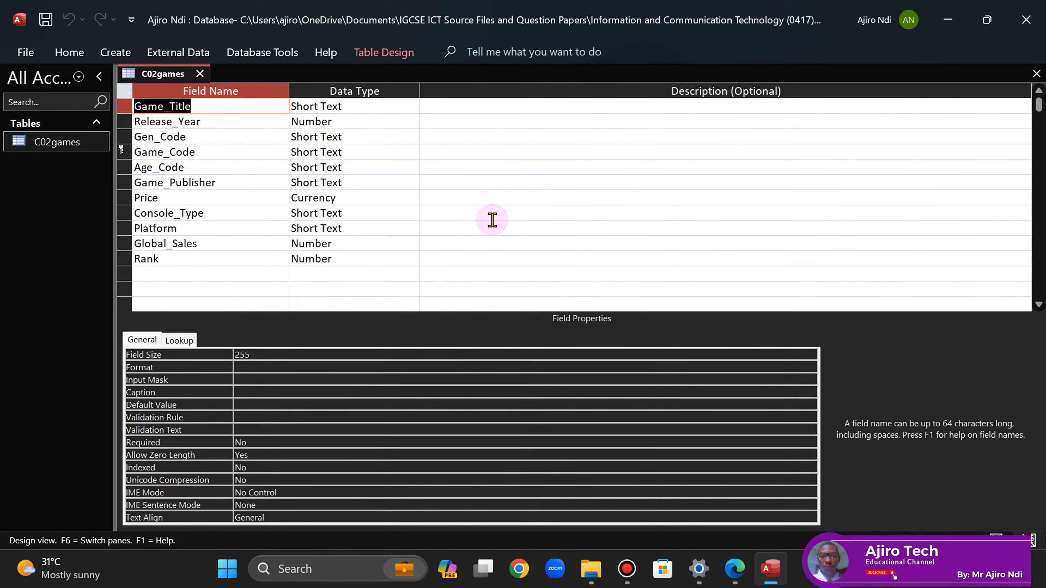
left_click(514, 281)
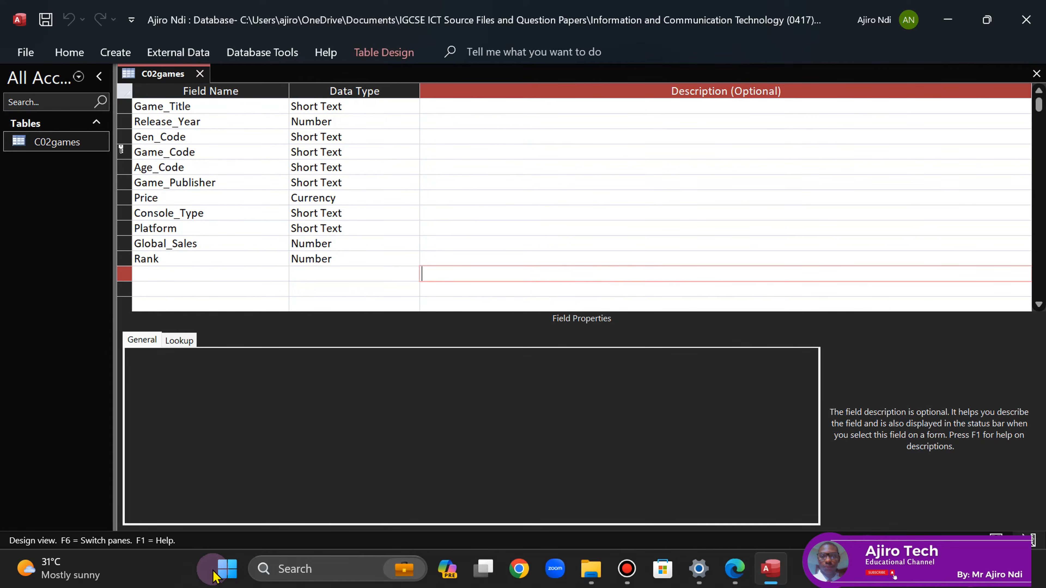
left_click(226, 569)
- Snip the C02games field names and data types down to Rank, close the design, and return to the PDF
left_click(474, 78)
type("sni")
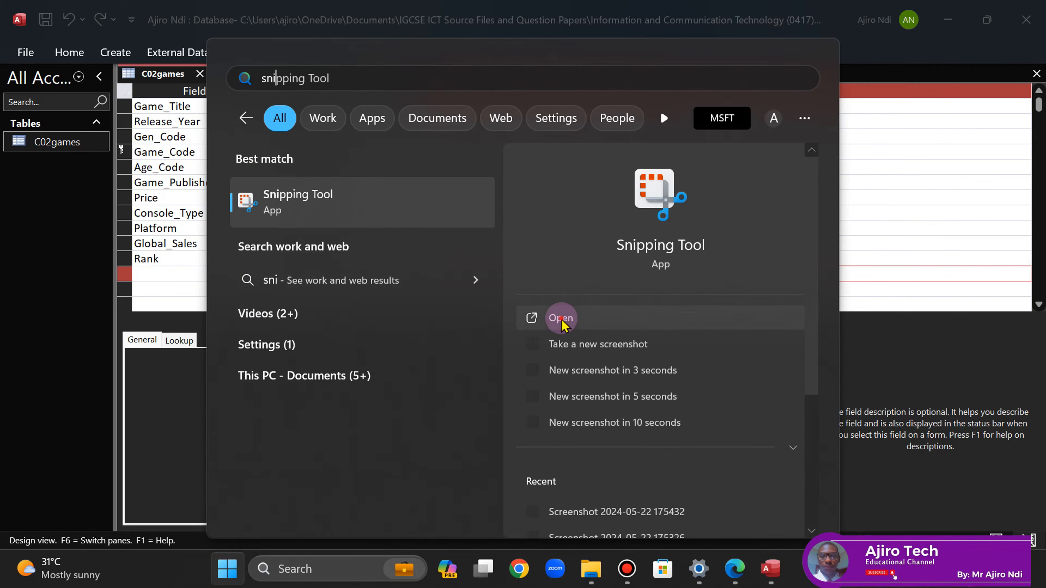
left_click(560, 318)
left_click(344, 132)
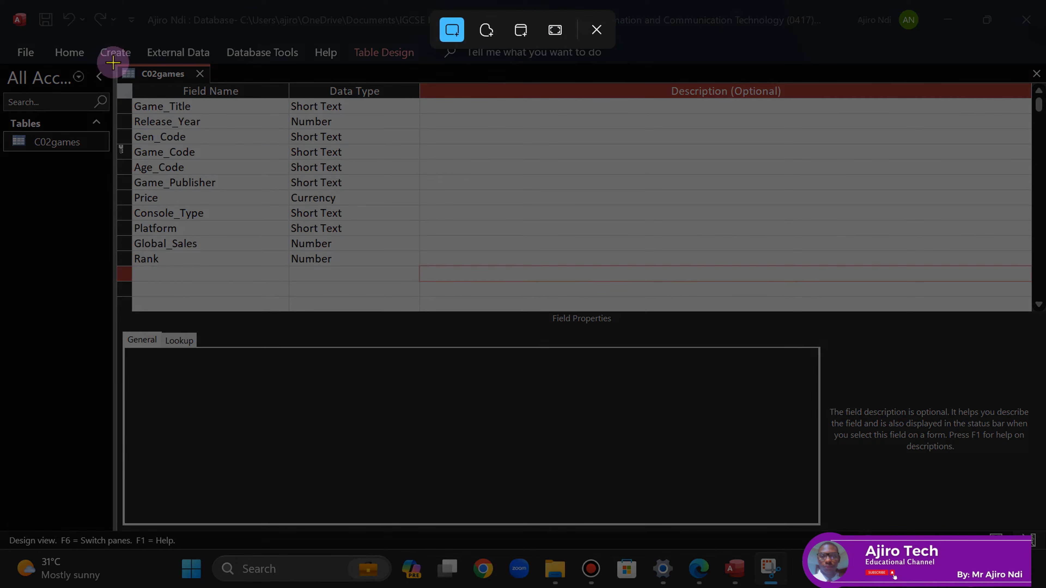
left_click_drag(113, 63, 422, 266)
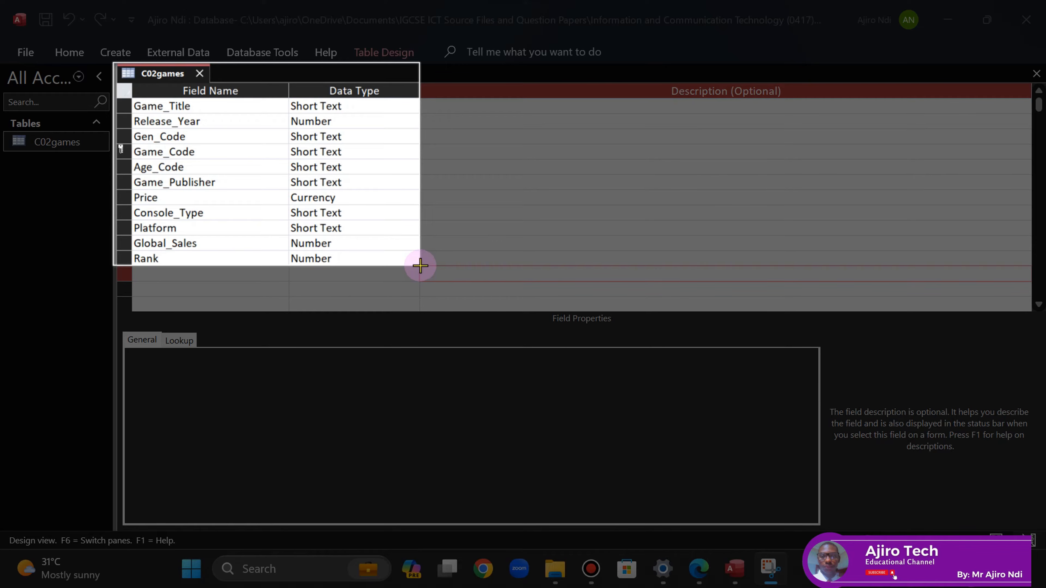
left_click_drag(421, 266, 419, 268)
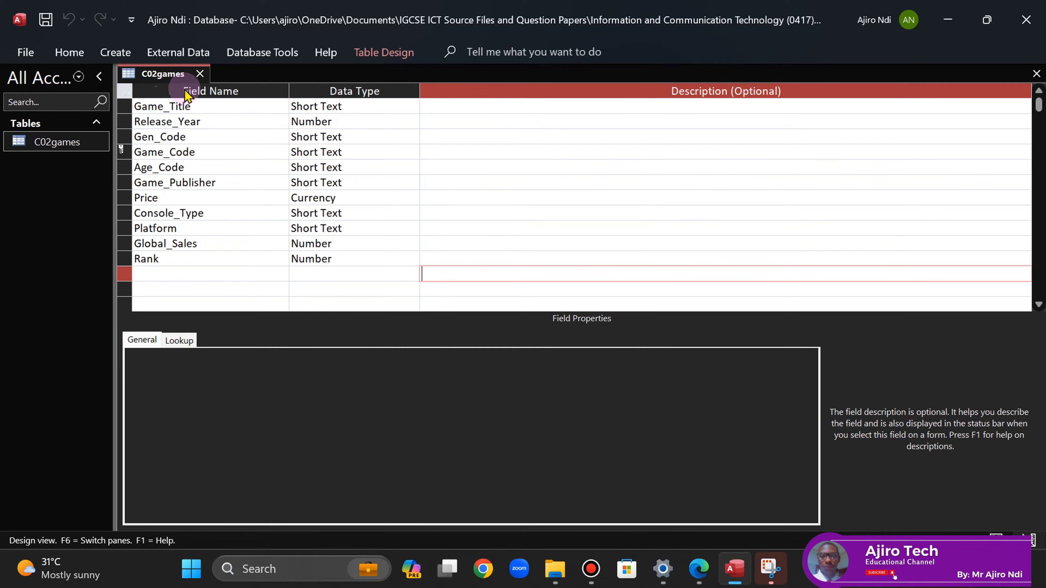
left_click(200, 74)
left_click(700, 574)
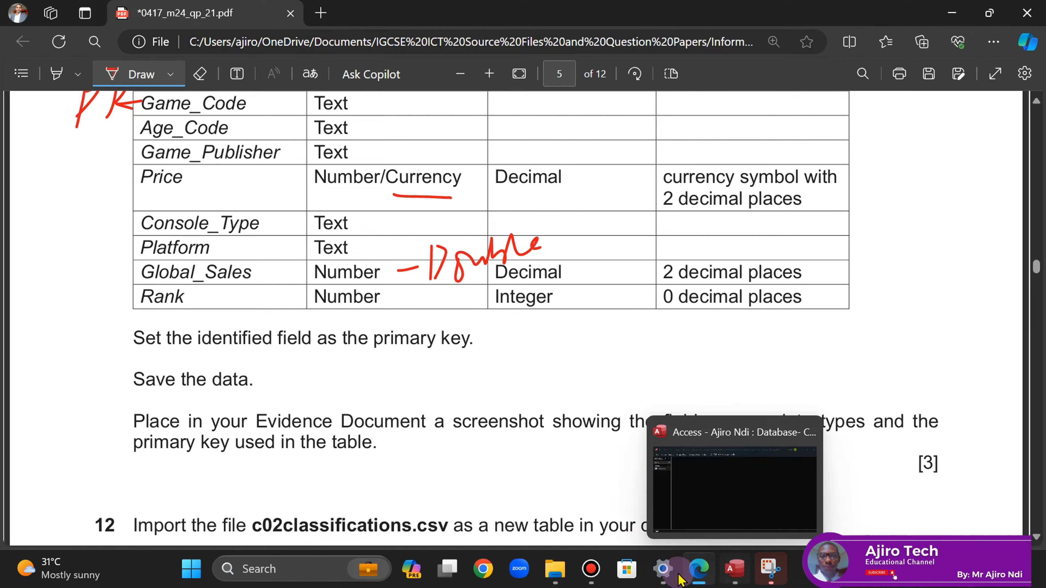
- Open EVIDENCE2024 and move Step 11 evidence onto a new page with a page break
left_click(554, 577)
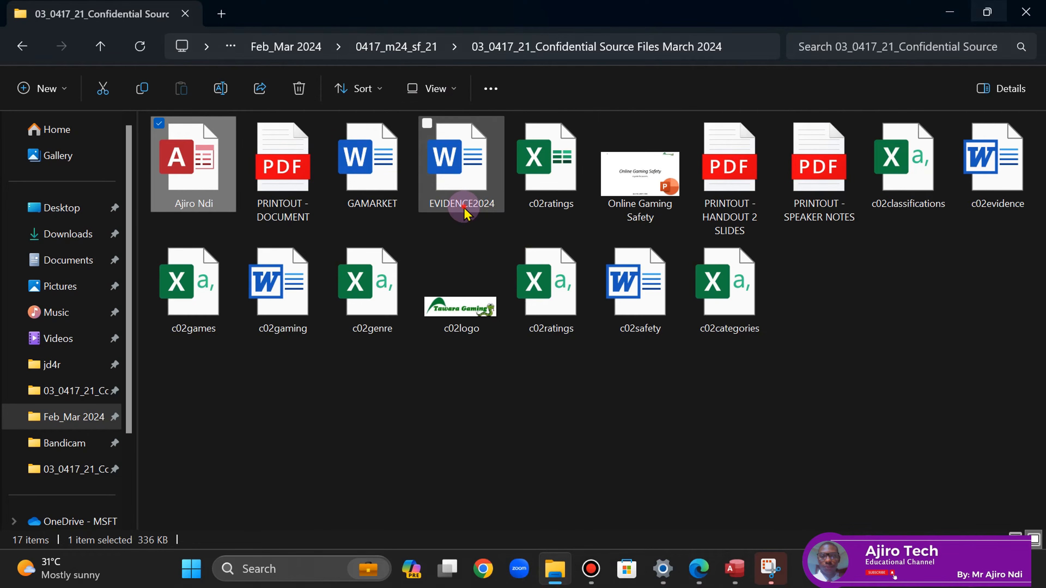
double_click(463, 144)
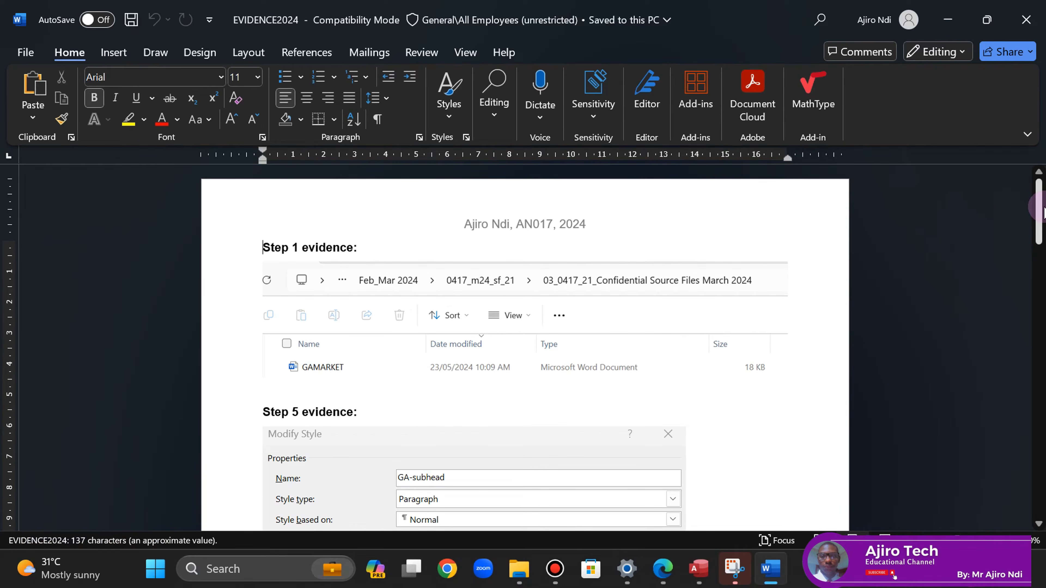
mouse_move(1042, 235)
left_mouse_down()
mouse_move(1041, 272)
mouse_move(1039, 251)
left_mouse_up()
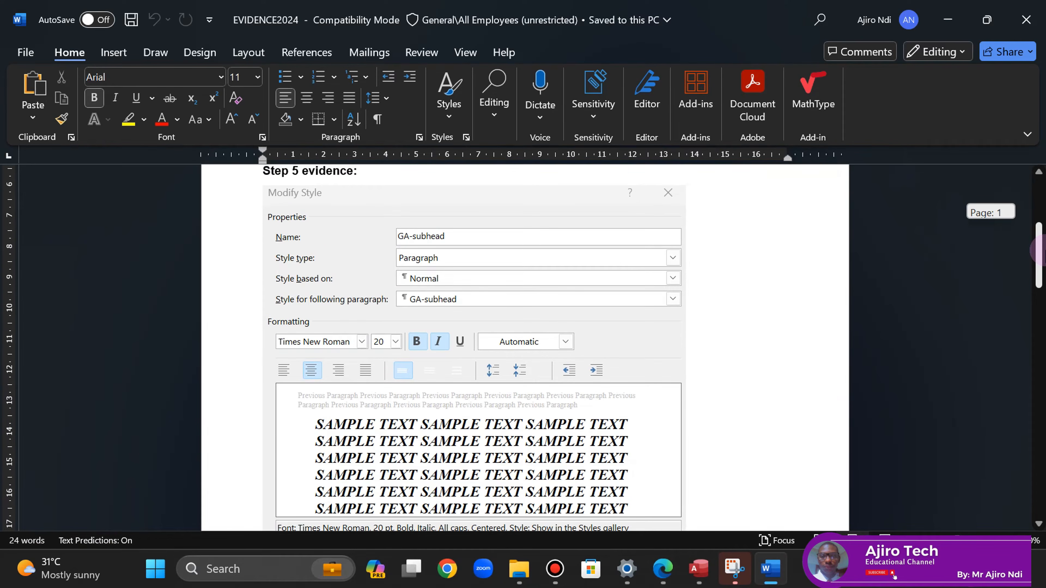
left_click_drag(1043, 291, 1042, 336)
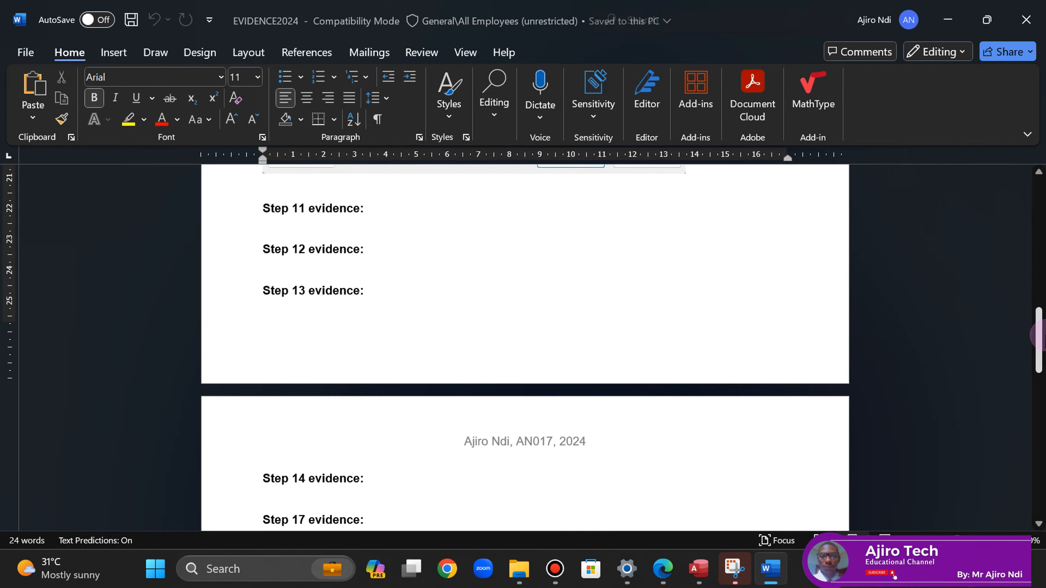
left_click(265, 209)
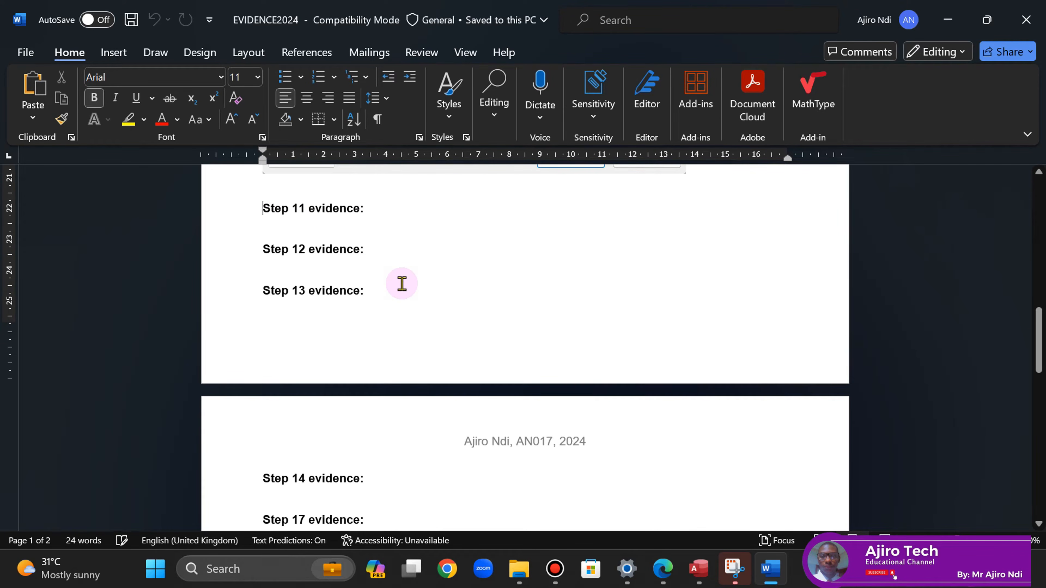
key("ctrl+Return")
- Paste the C02games design-view screenshot below Step 11 evidence, widen it slightly, and save
left_click_drag(1042, 347, 1043, 398)
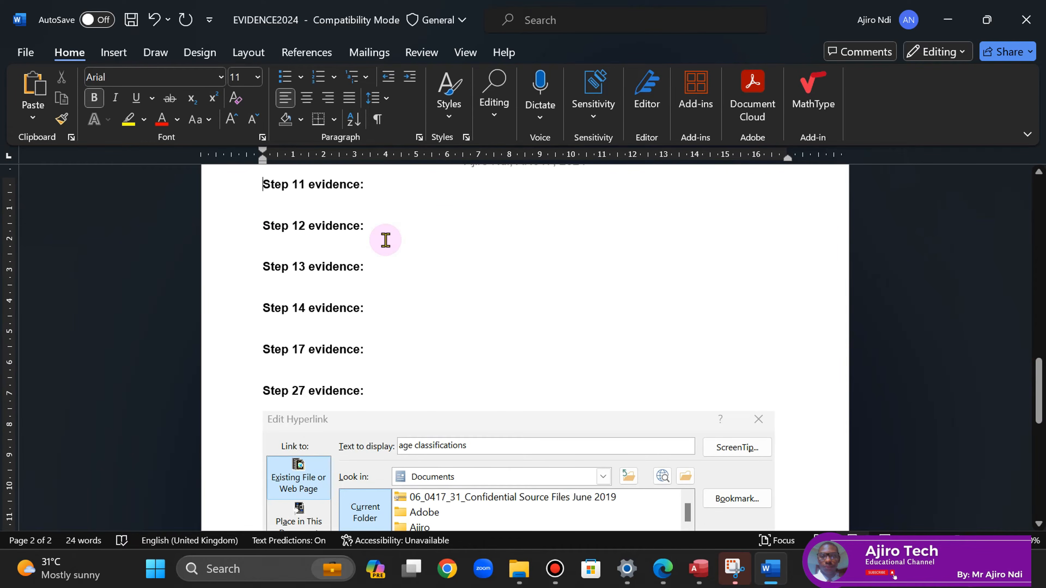
left_click(379, 186)
key("Return")
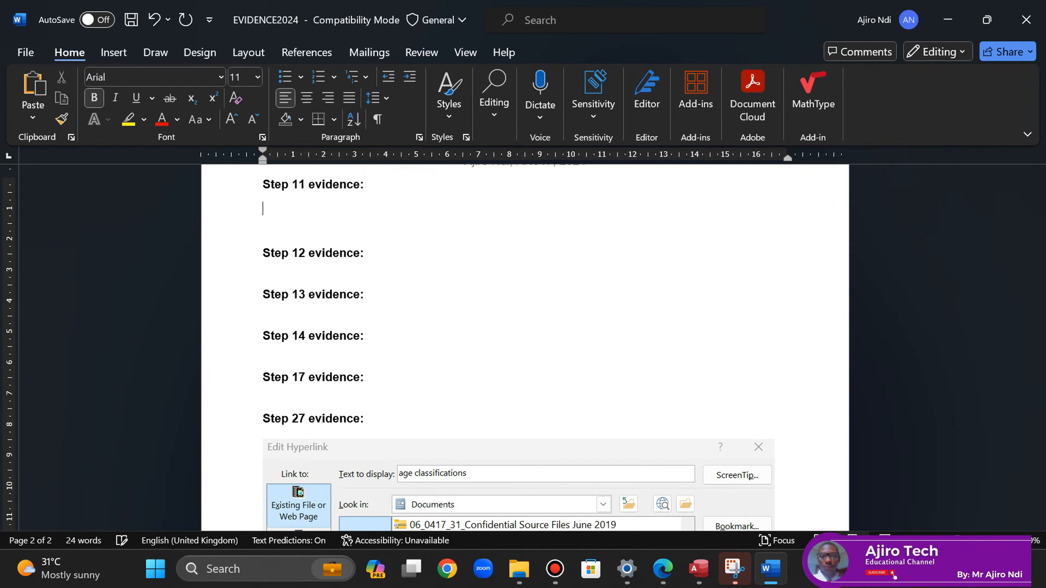
right_click(269, 213)
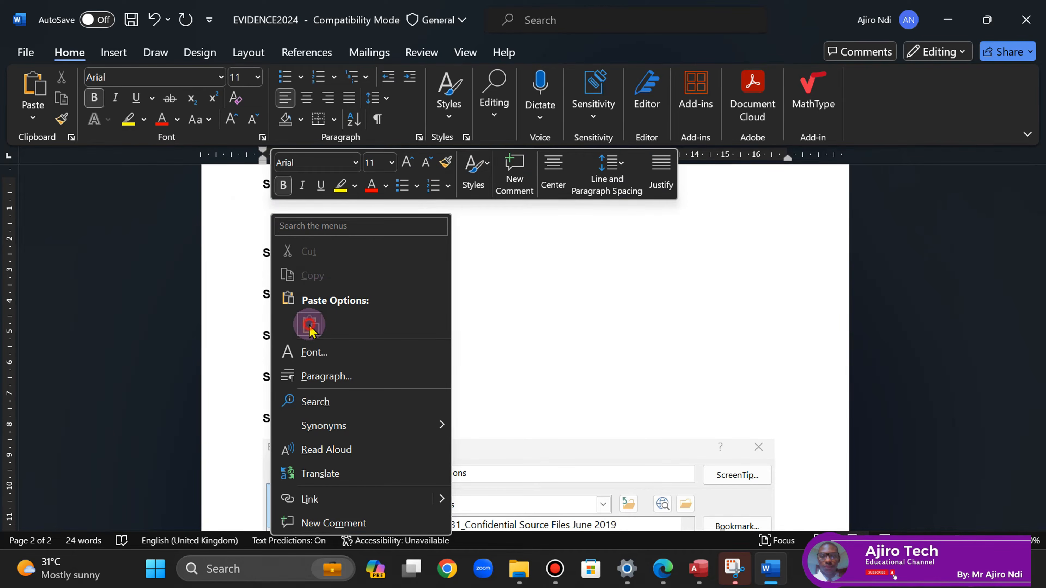
left_click(310, 325)
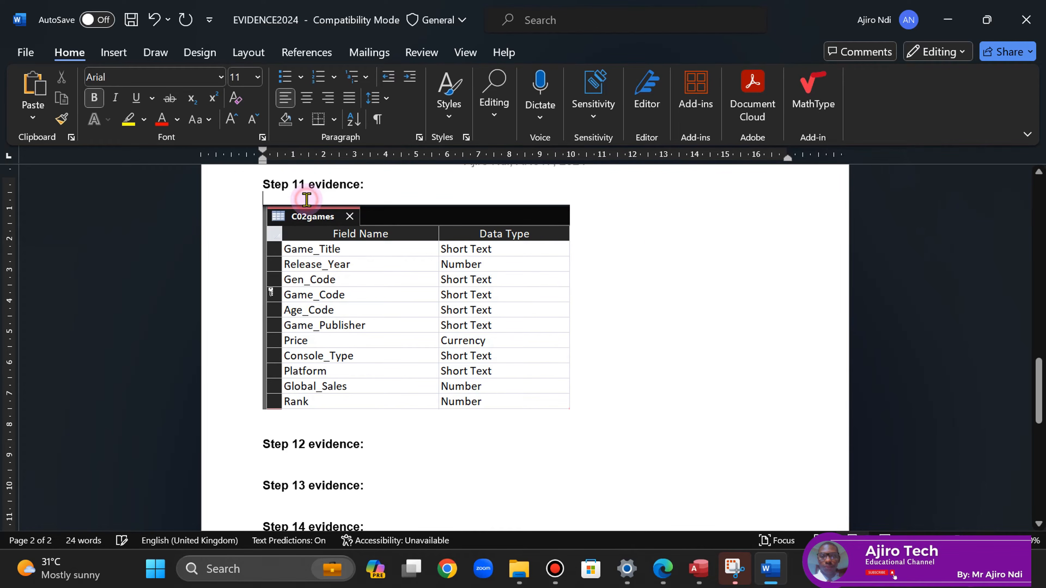
key("ctrl+[")
key("ctrl+[")
key("ctrl+[")
key("ctrl+[")
key("ctrl+[")
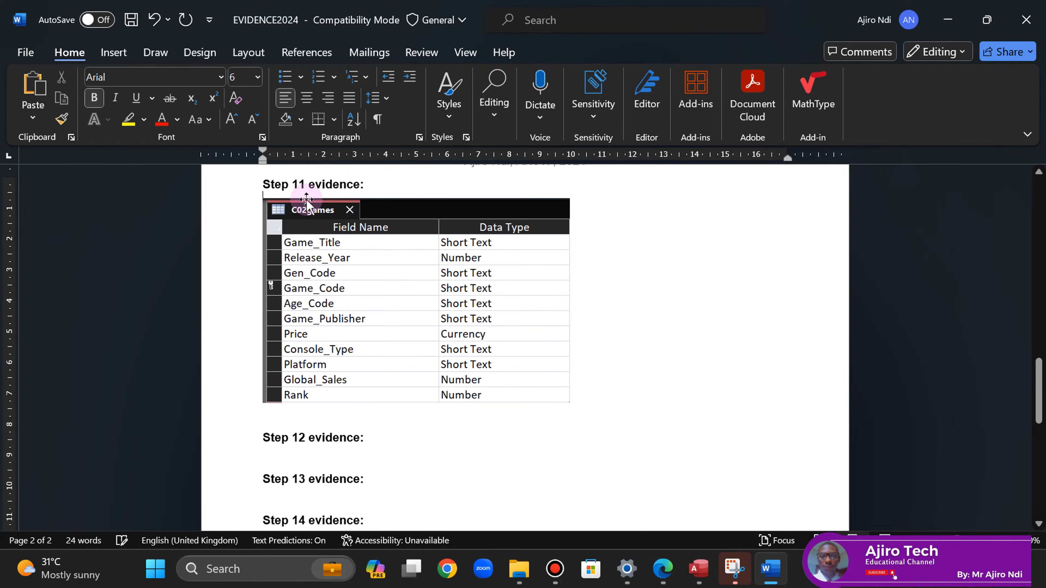
left_click(439, 256)
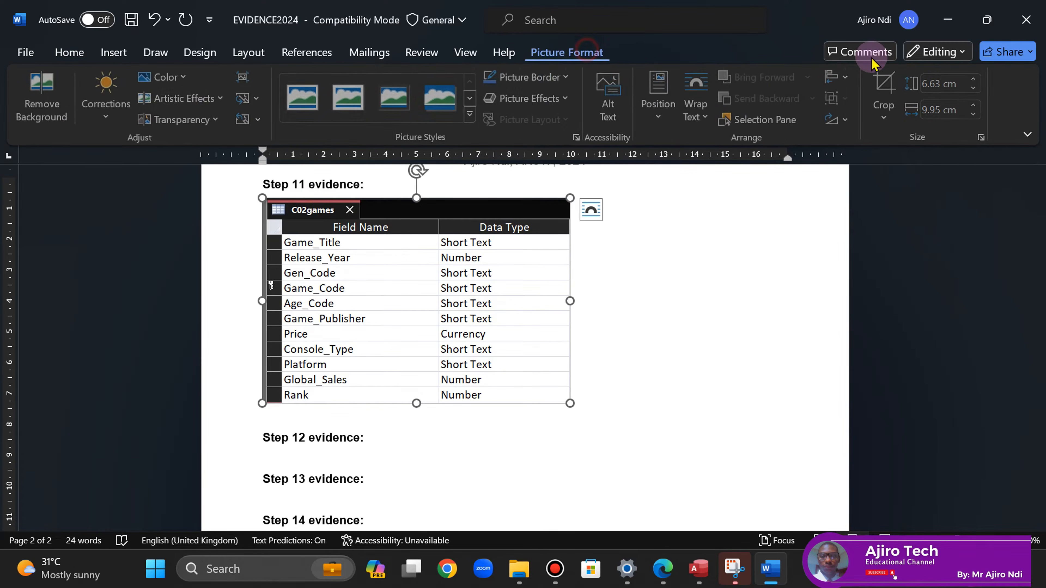
left_click(977, 109)
left_click(680, 285)
left_click(131, 20)
- Scroll the exam PDF to question 12 on importing c02classifications.csv with Age_Code as primary key
left_click(663, 569)
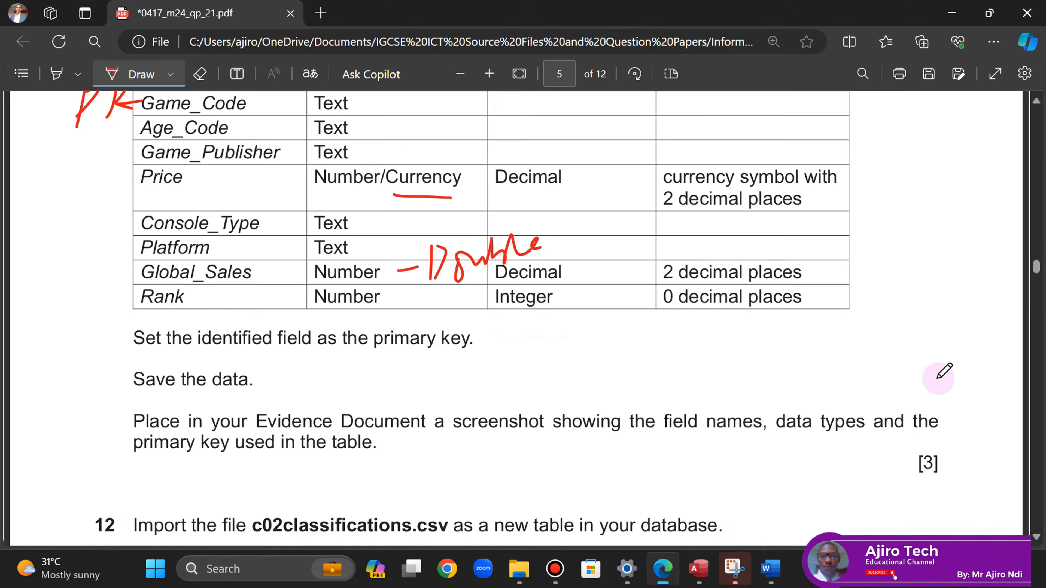
scroll(1037, 538, "down", 5)
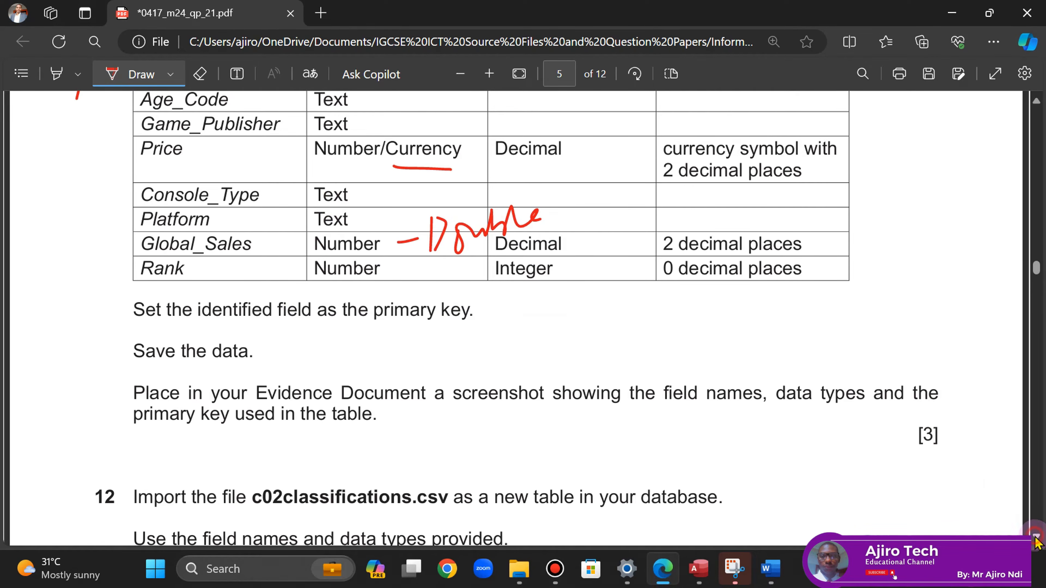
scroll(1037, 540, "down", 3)
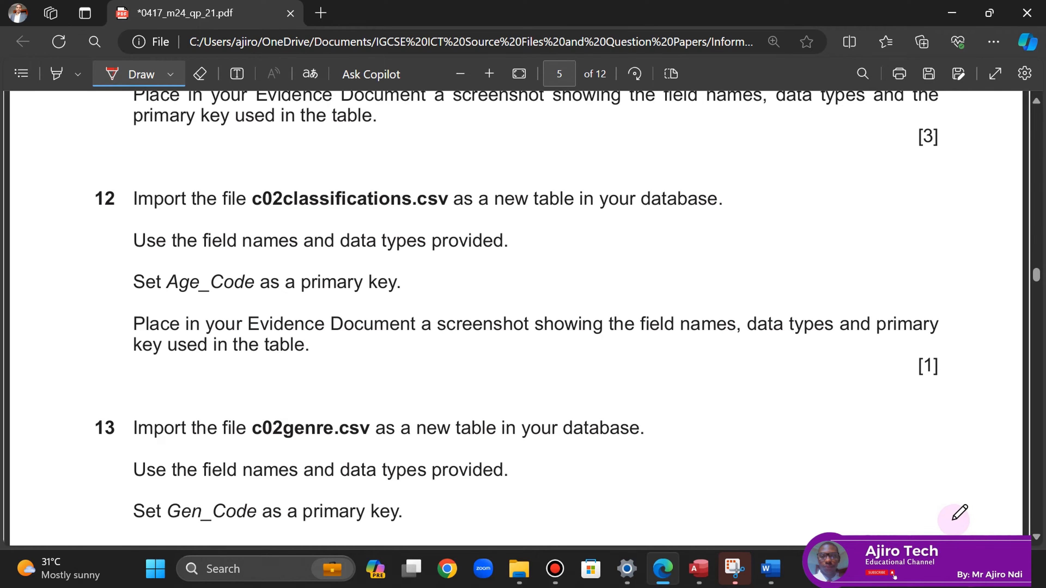
- Start a Text File import from External Data's New Data Source menu
left_click(700, 581)
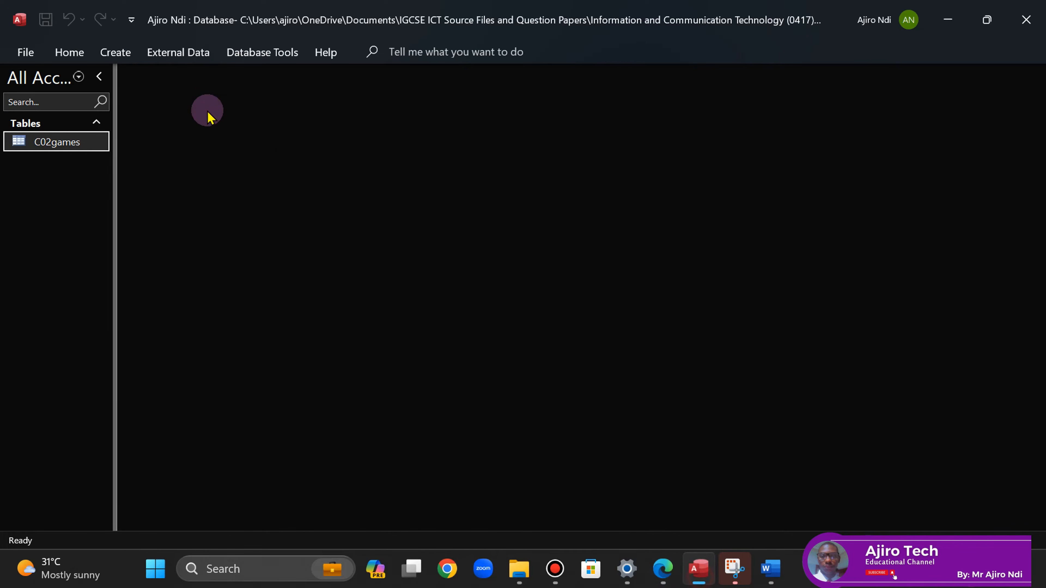
left_click(194, 52)
left_click(64, 119)
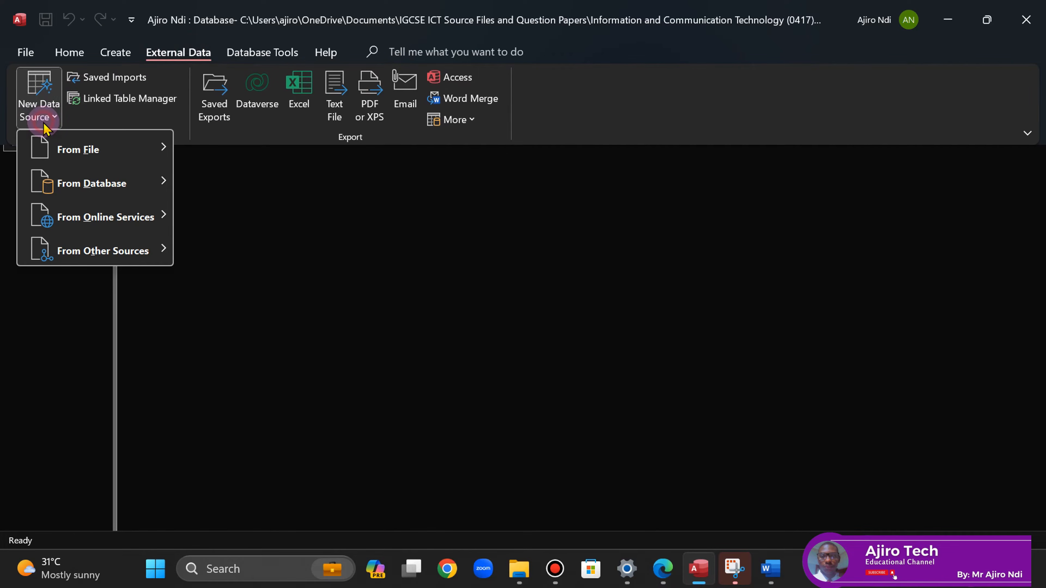
mouse_move(105, 149)
left_click(283, 248)
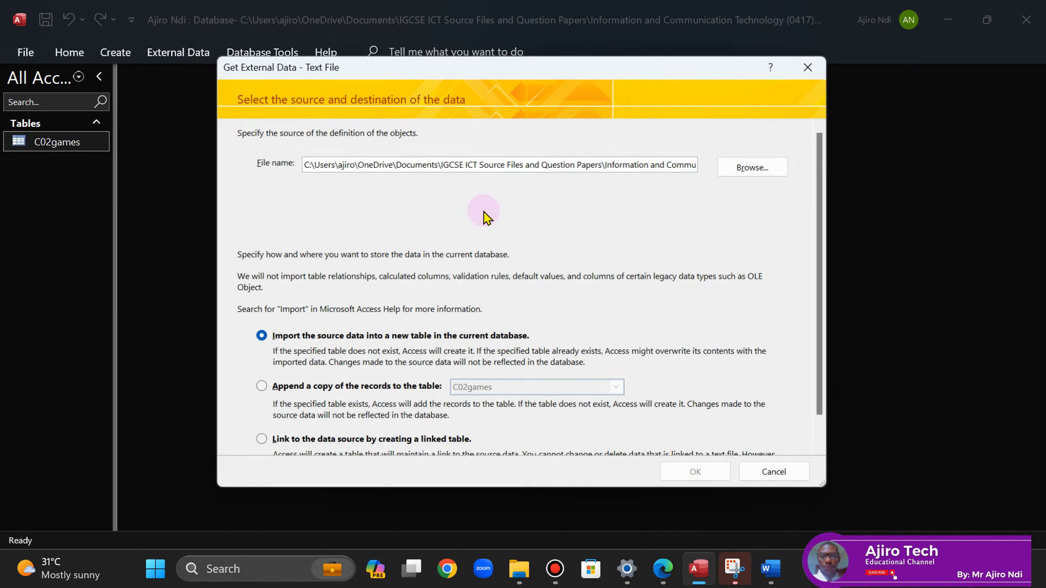
- Choose c02classifications.csv as the source and confirm importing it into a new table
left_click(764, 173)
left_click(663, 573)
left_click(663, 573)
left_click(490, 248)
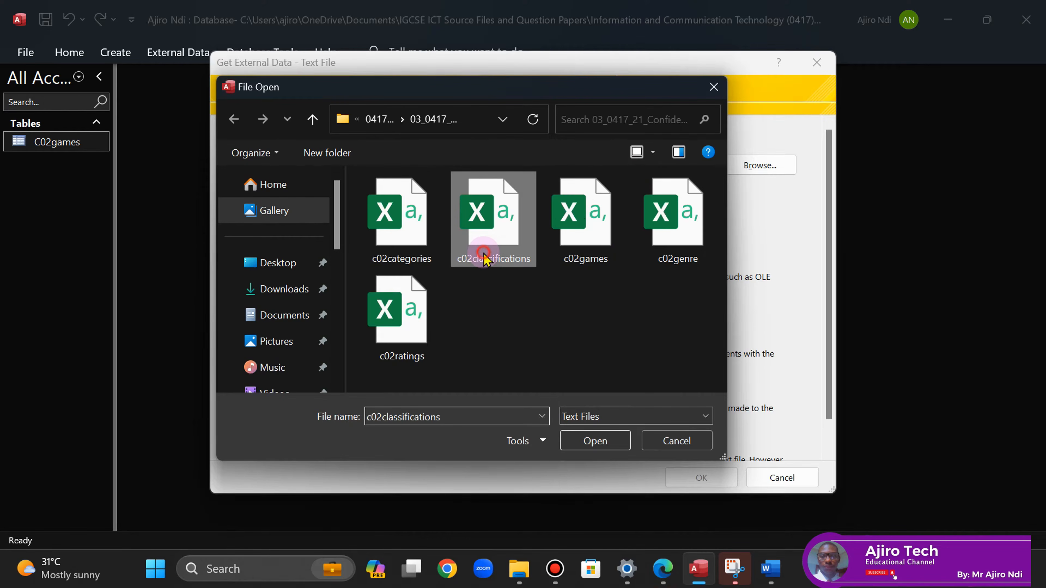
left_click(596, 441)
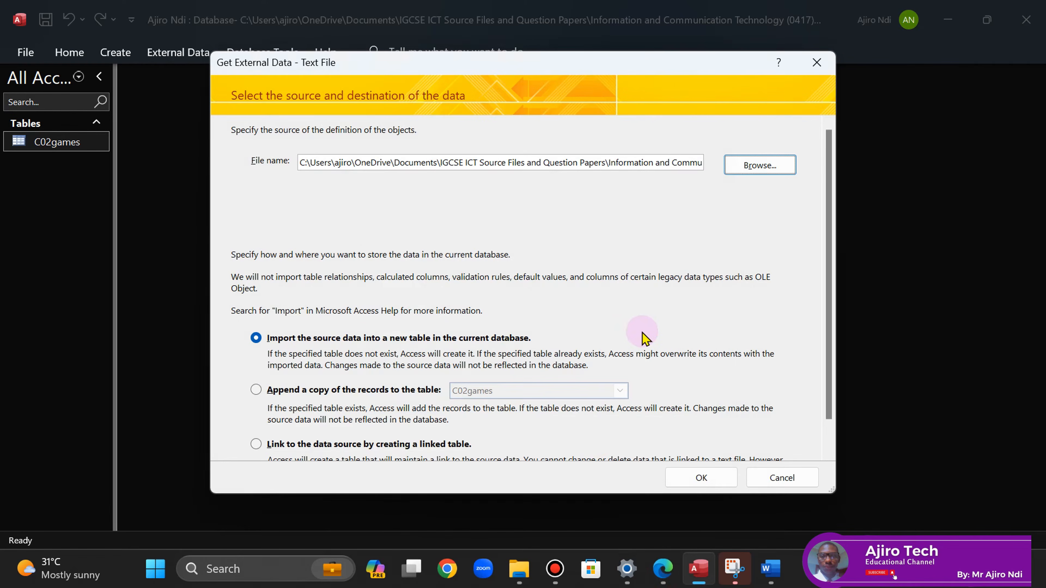
left_click(663, 571)
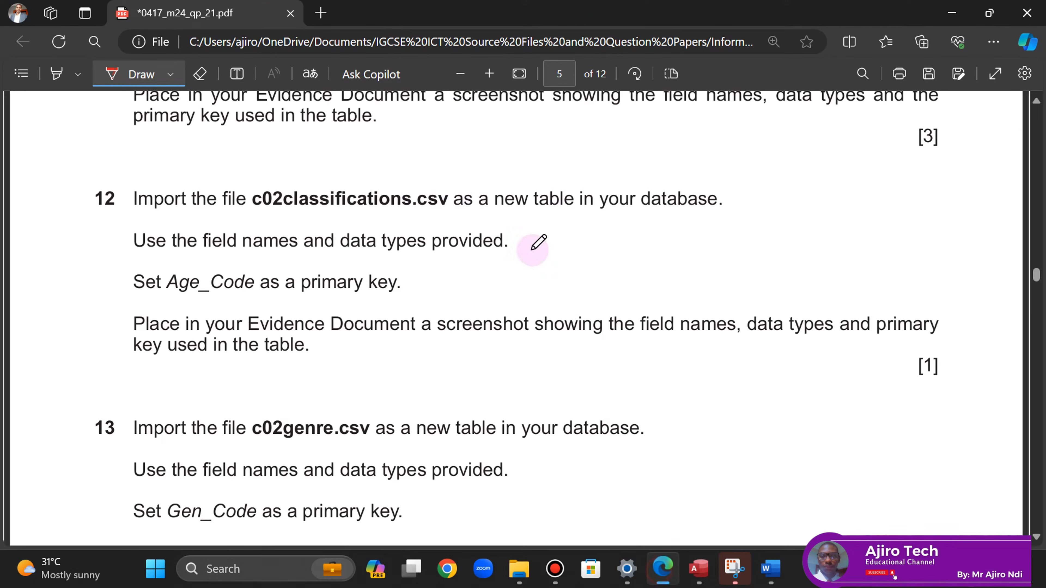
left_click(699, 569)
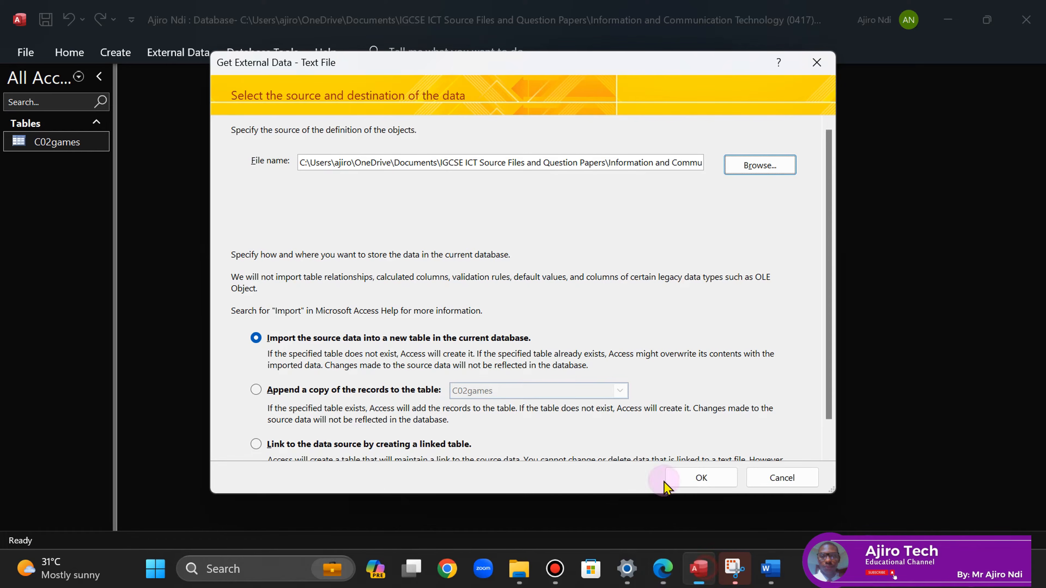
left_click(696, 479)
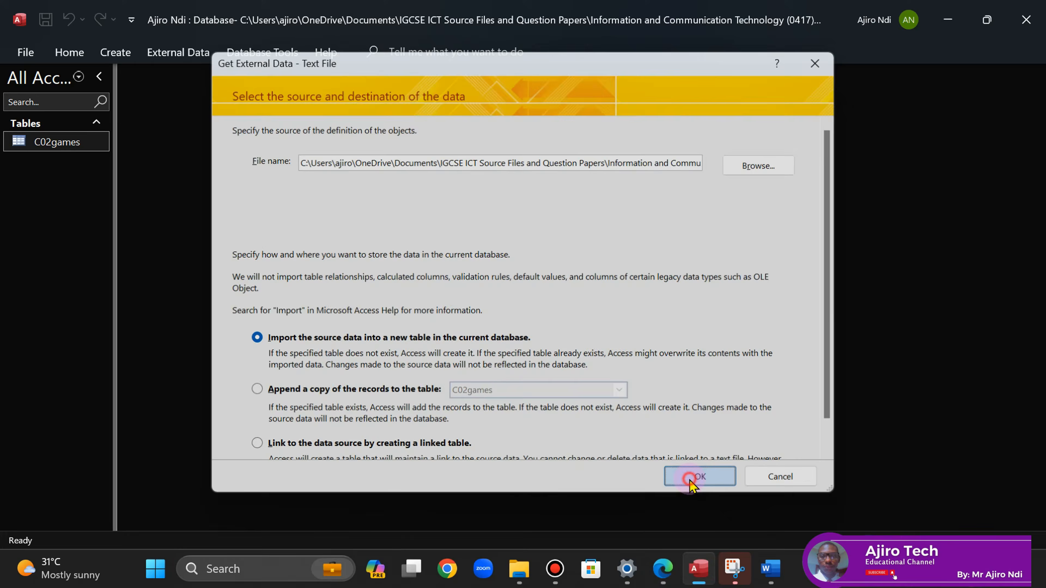
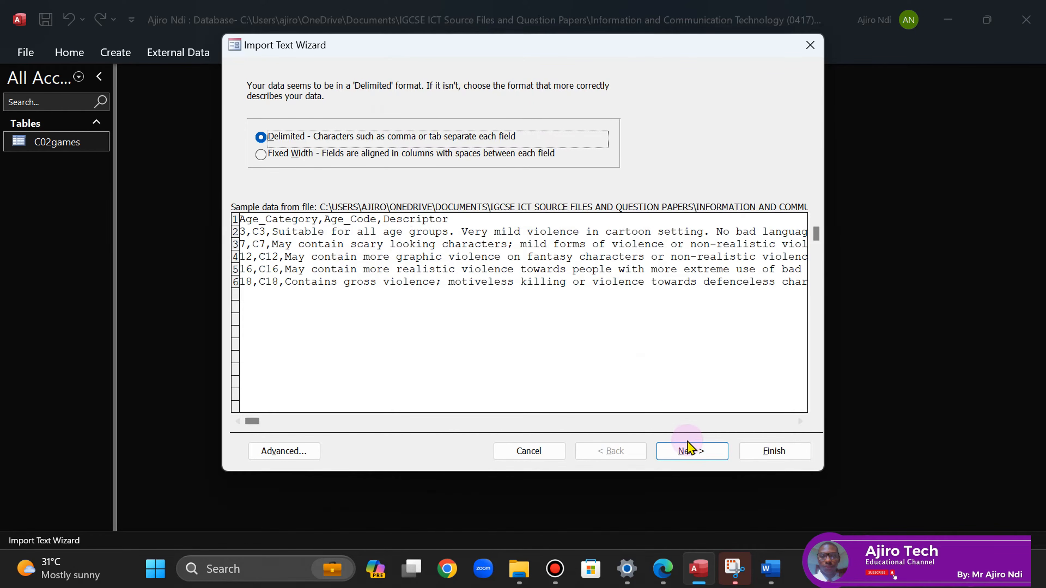
- Take field names from the first row and set the code page to Western European (Windows)
left_click(690, 452)
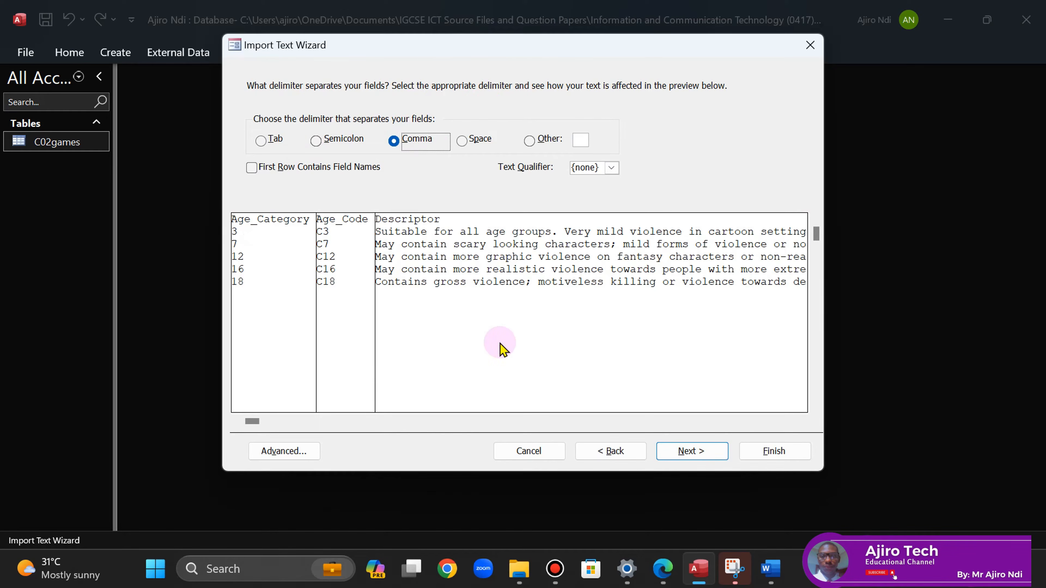
left_click(252, 169)
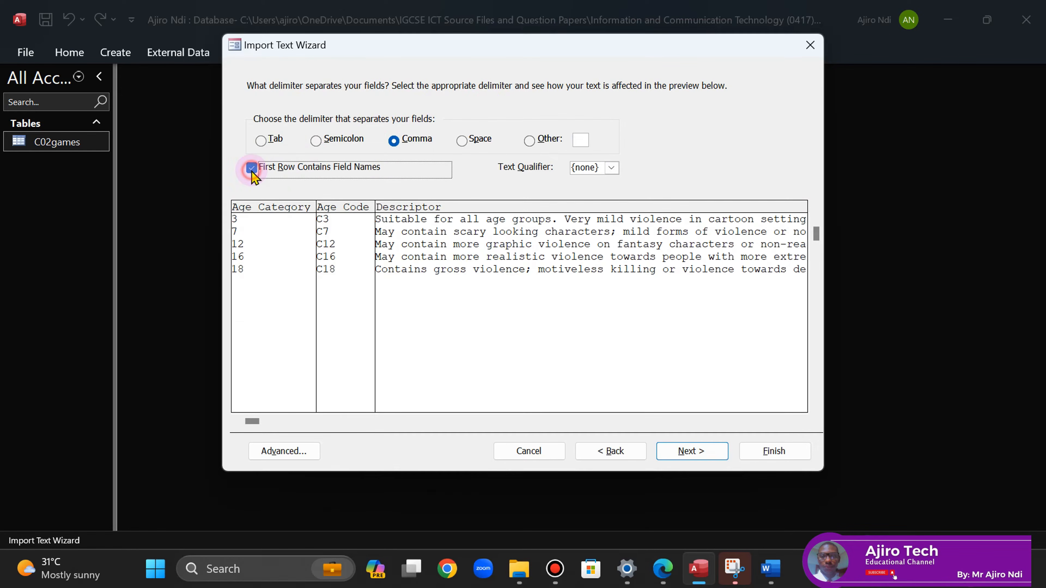
left_click(689, 455)
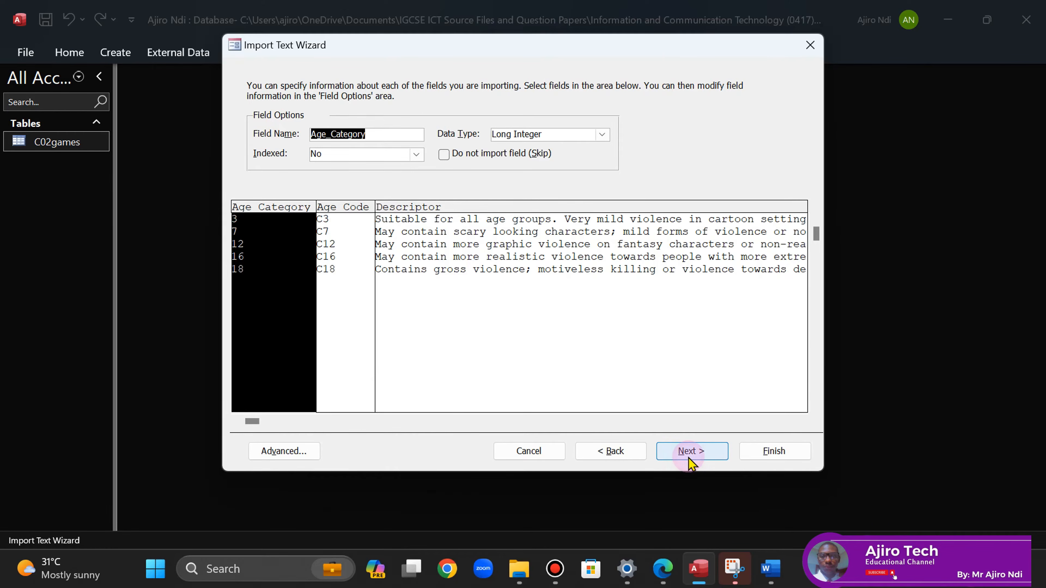
left_click(662, 581)
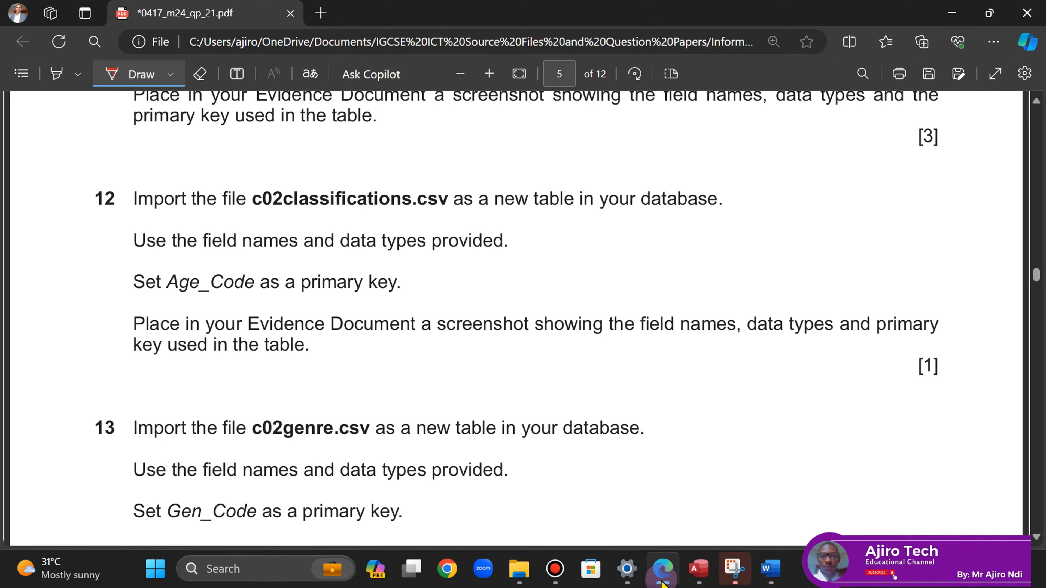
left_click(662, 582)
left_click(701, 452)
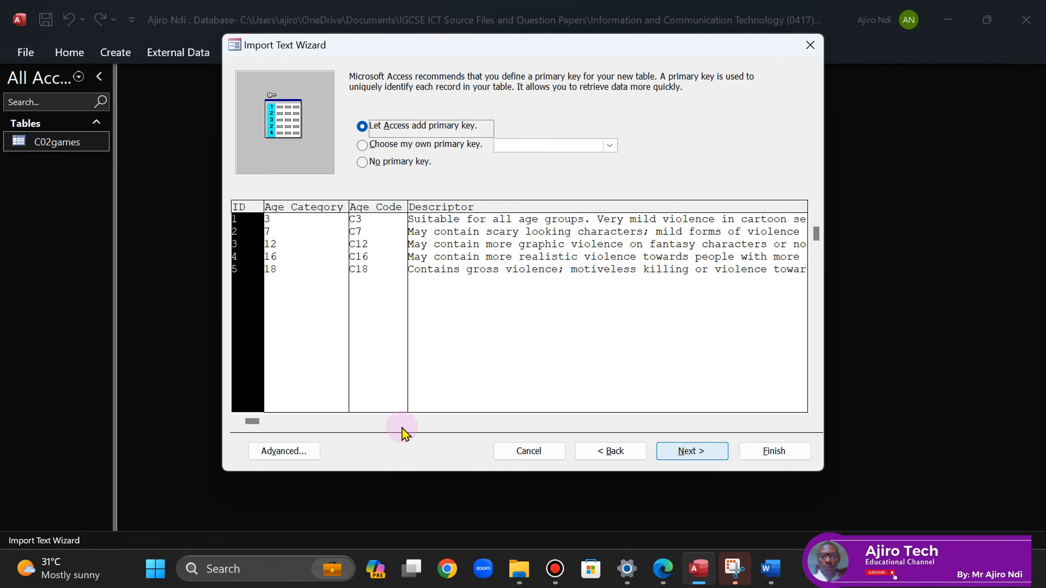
left_click(283, 451)
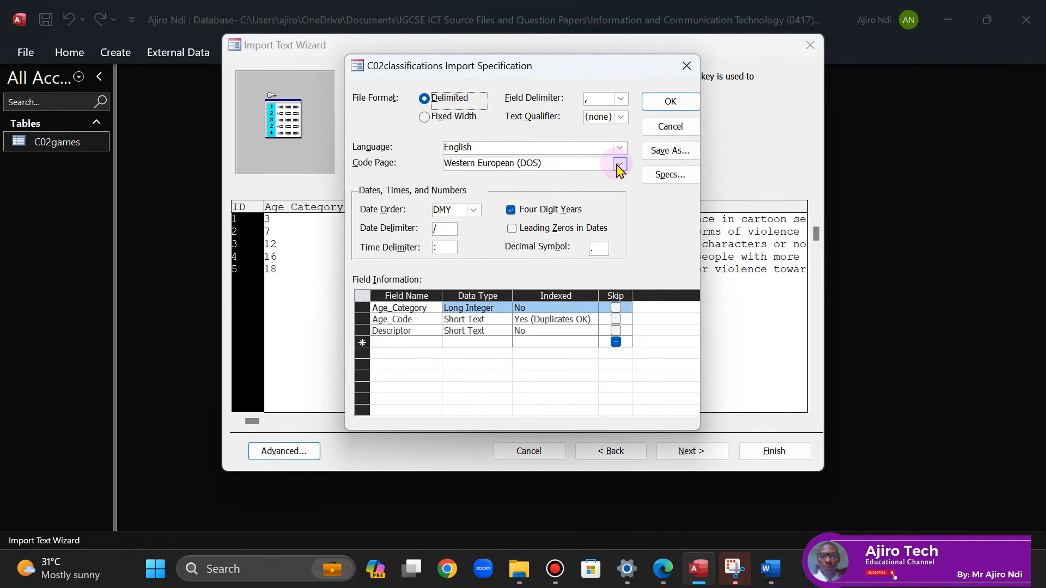
left_click(619, 164)
left_click(542, 340)
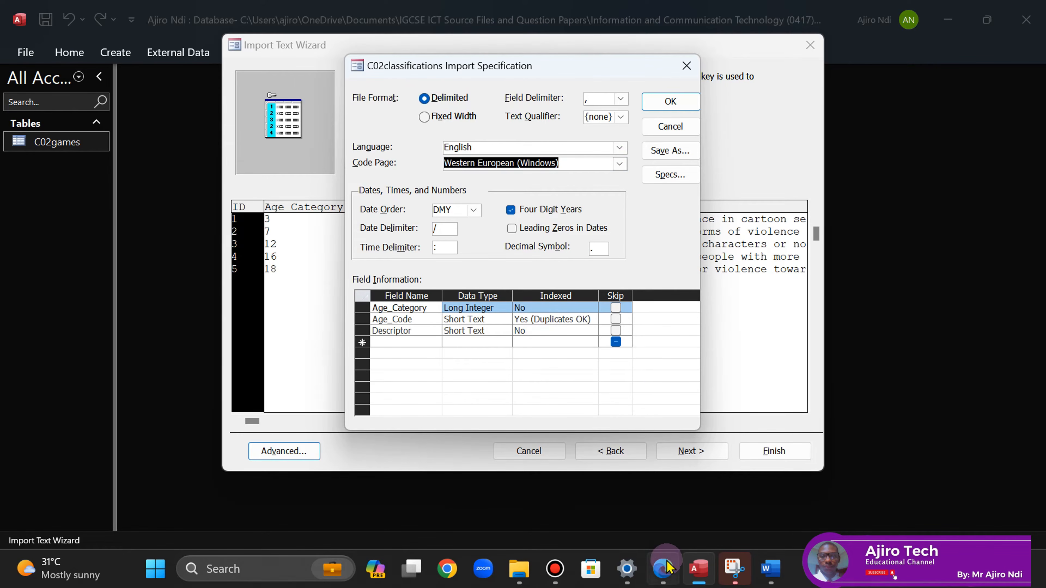
left_click(663, 569)
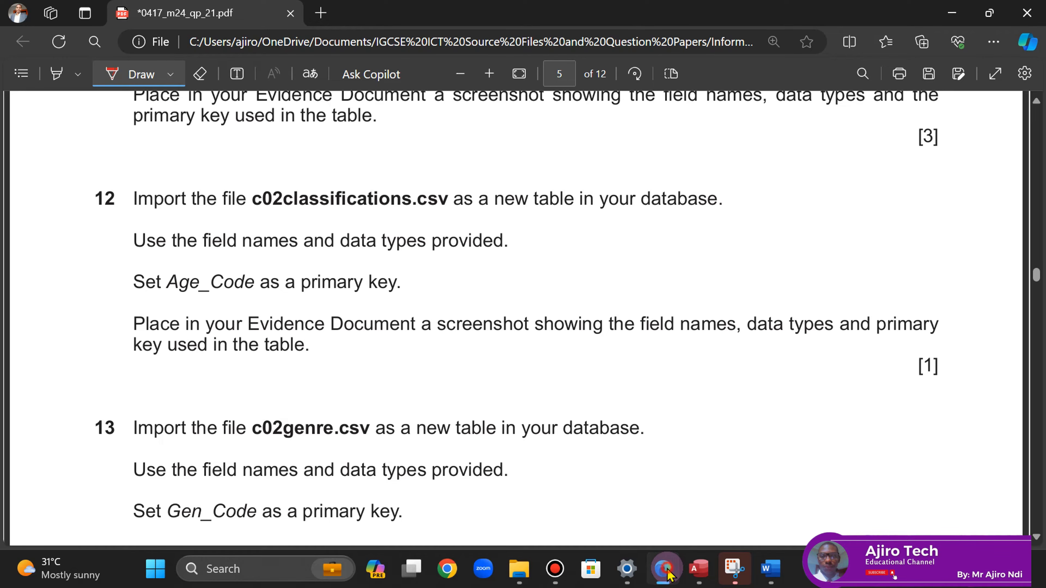
left_click(665, 570)
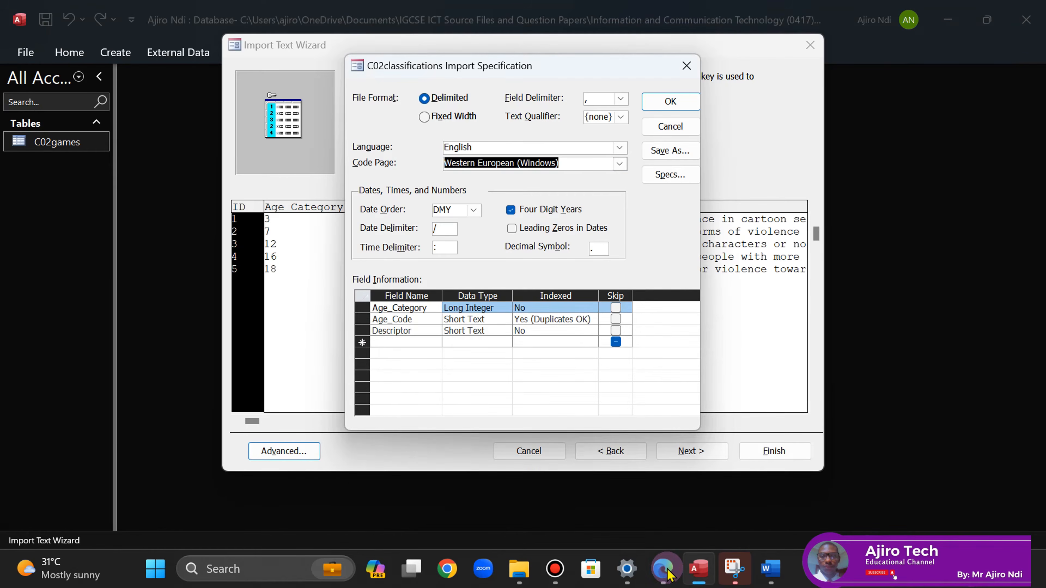
left_click(661, 102)
- Choose Age_Code as the primary key and finish the import
left_click(438, 145)
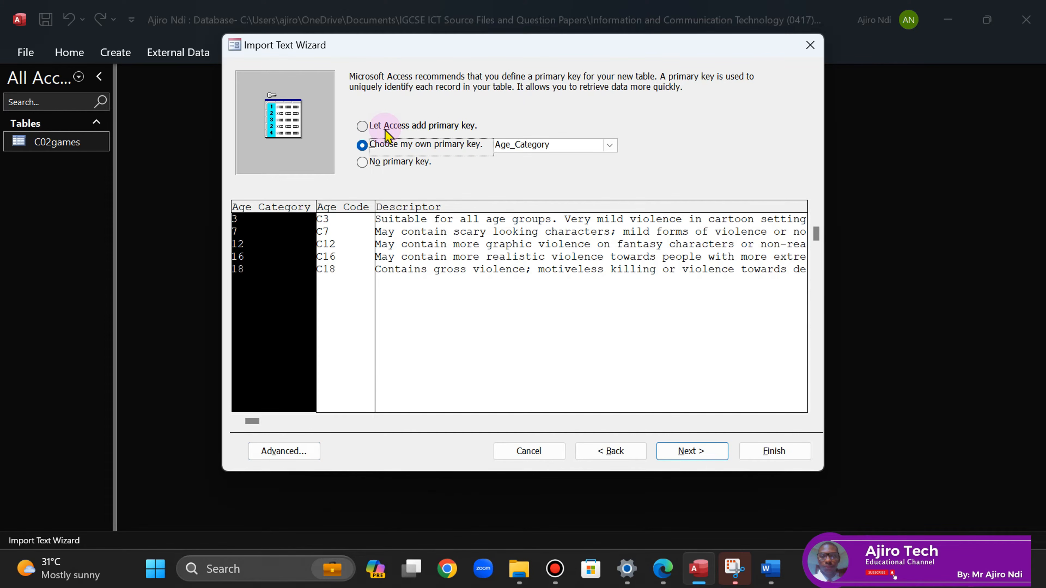
left_click(342, 229)
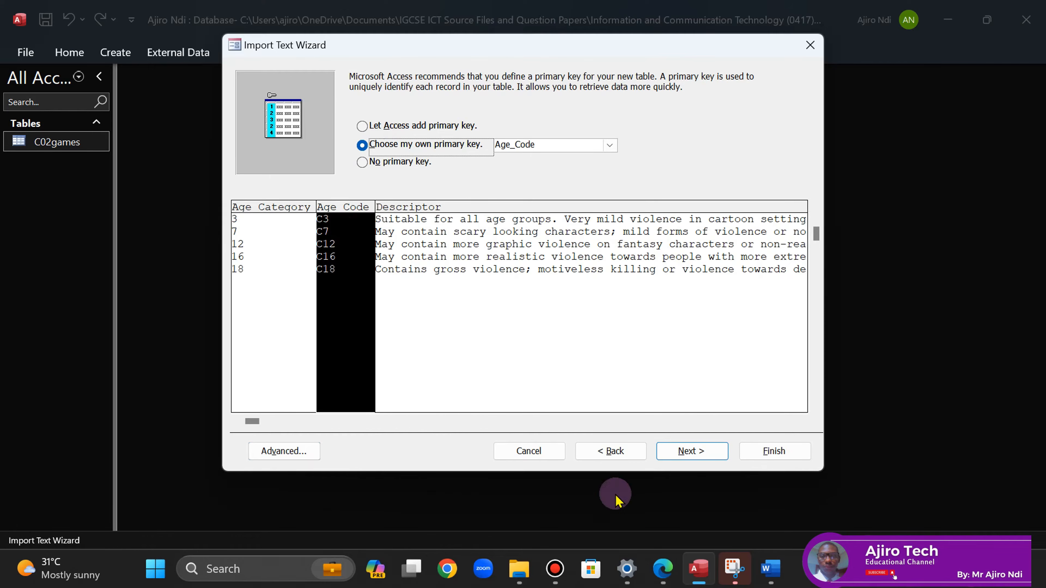
left_click(662, 570)
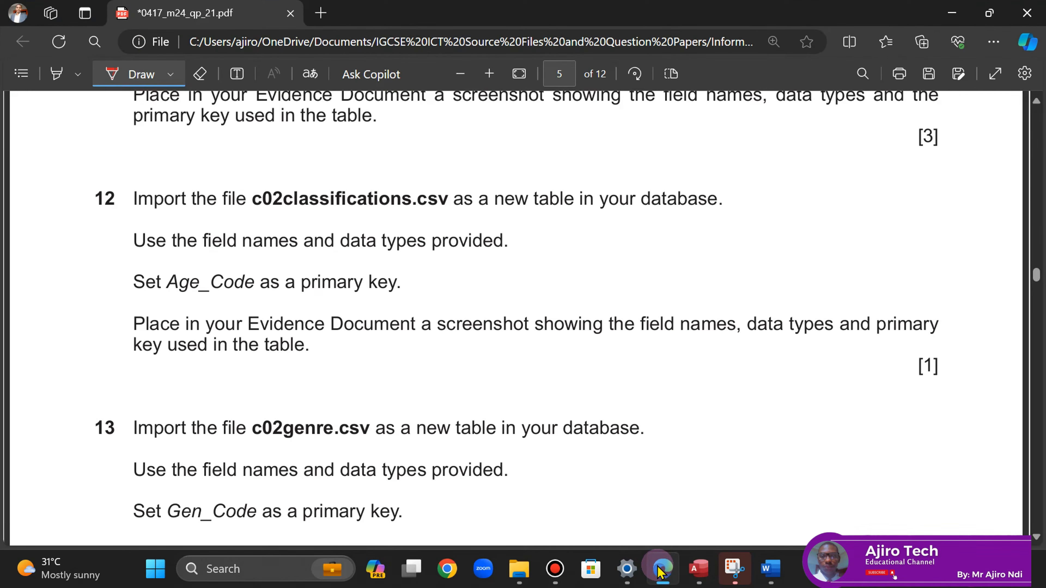
left_click(660, 570)
left_click(688, 456)
left_click(770, 449)
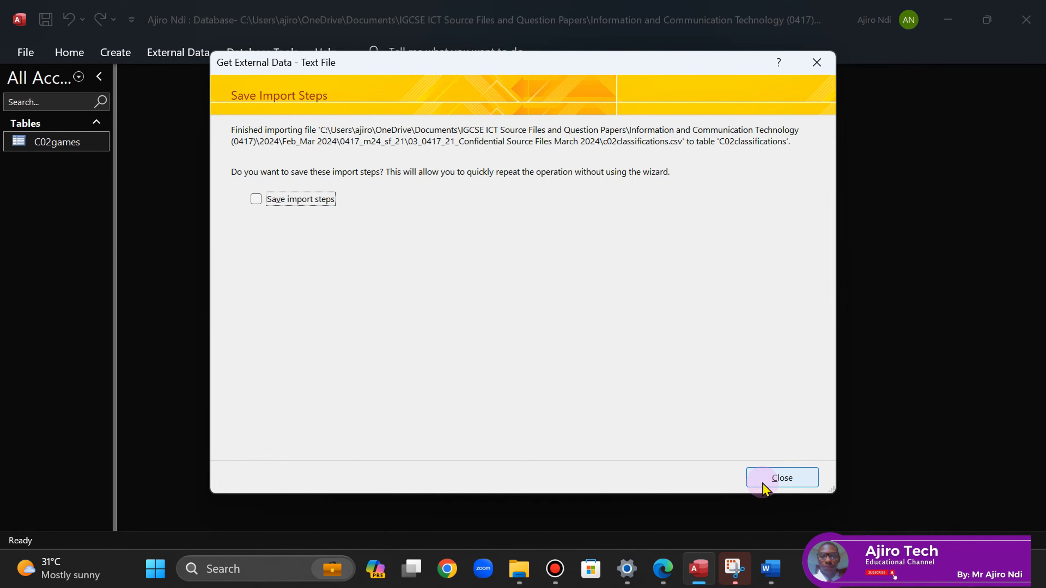
- Best-fit all C02classifications column widths, save the table and close it
left_click(764, 482)
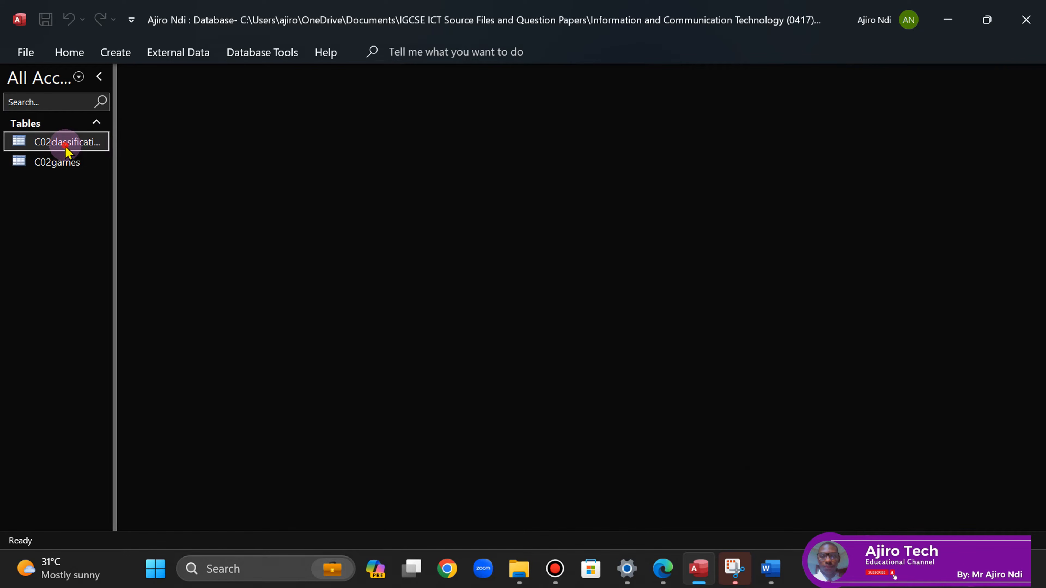
double_click(65, 146)
left_click(123, 91)
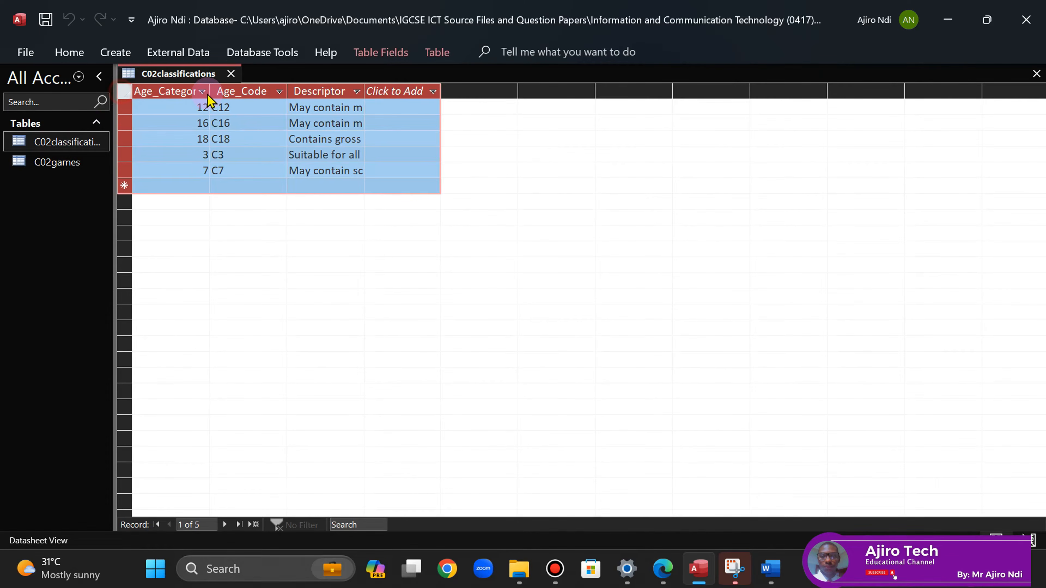
double_click(210, 87)
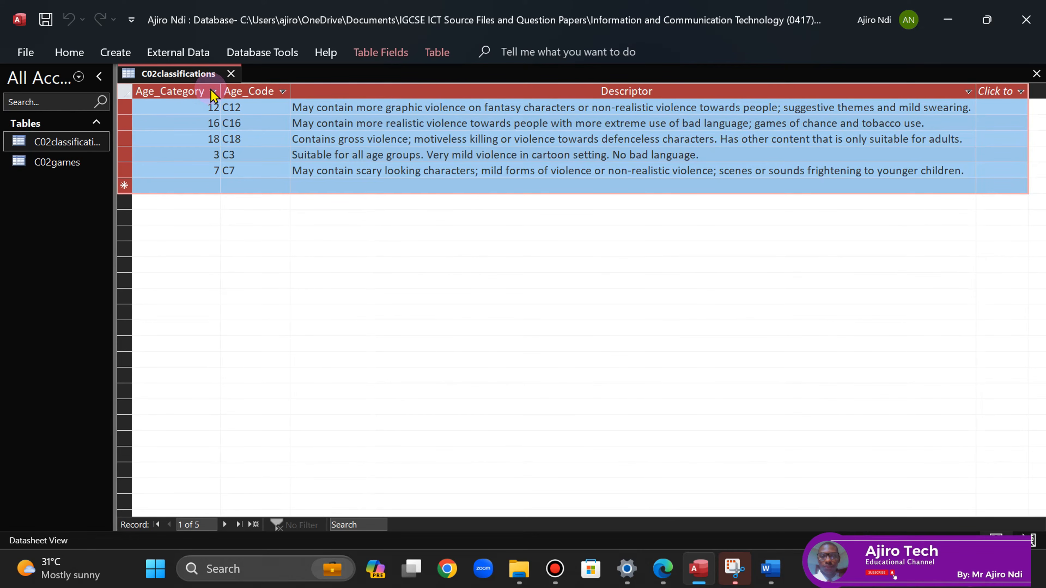
right_click(153, 74)
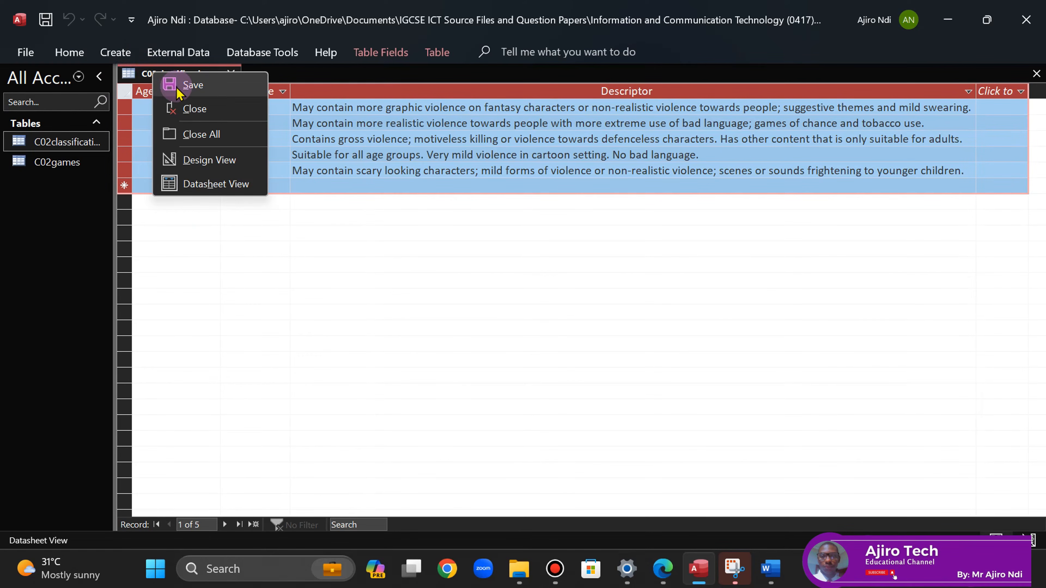
left_click(193, 85)
left_click(232, 74)
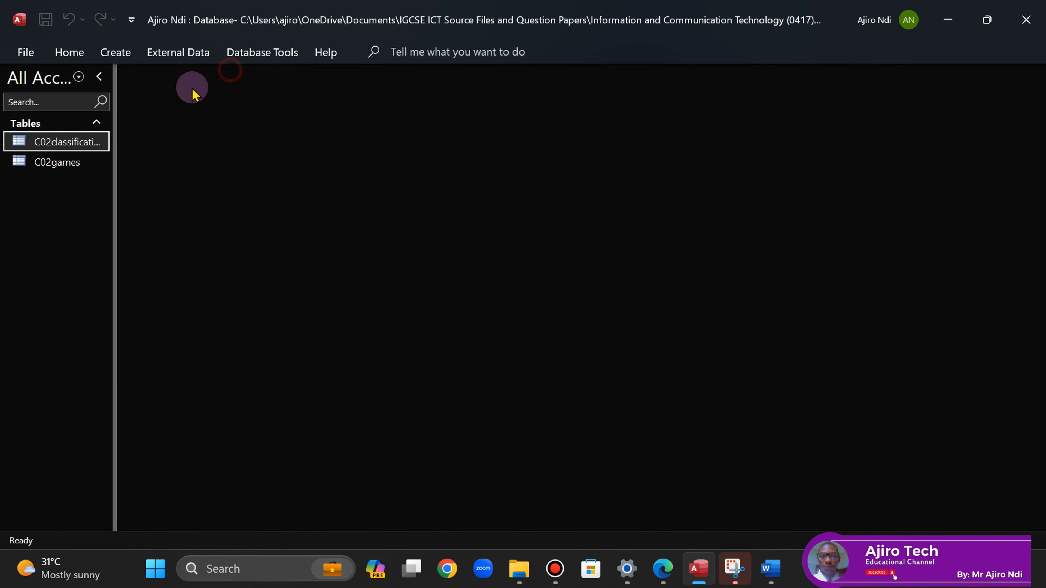
- Open C02classifications in Design View to show its field names and data types
right_click(57, 149)
left_click(89, 179)
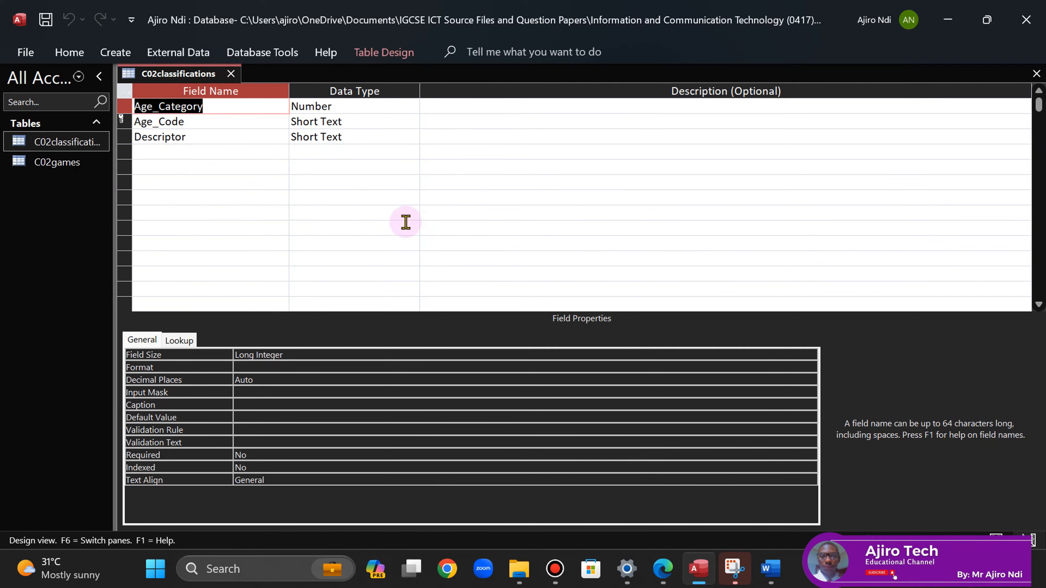
left_click(467, 196)
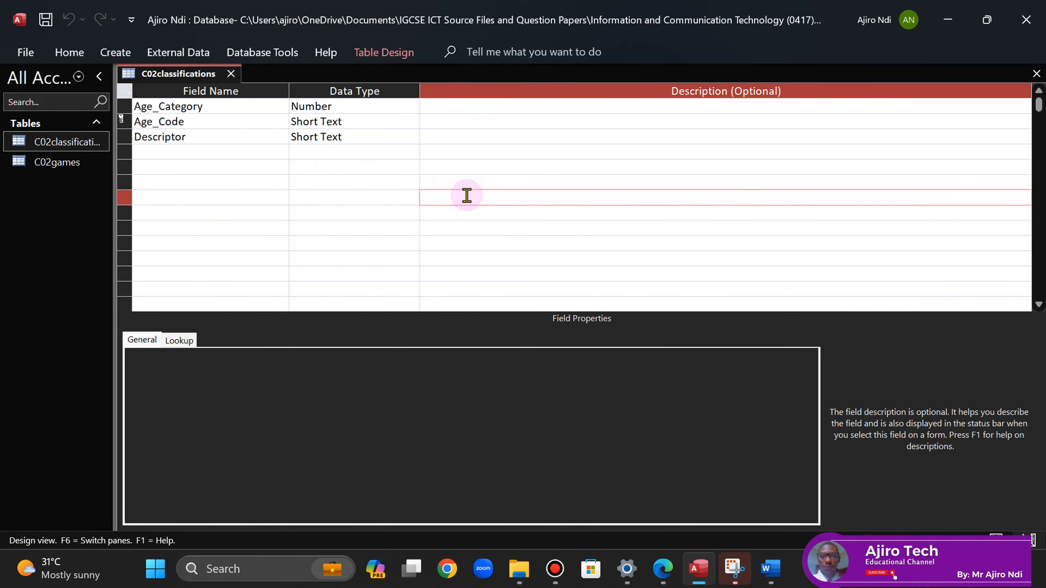
left_click(734, 568)
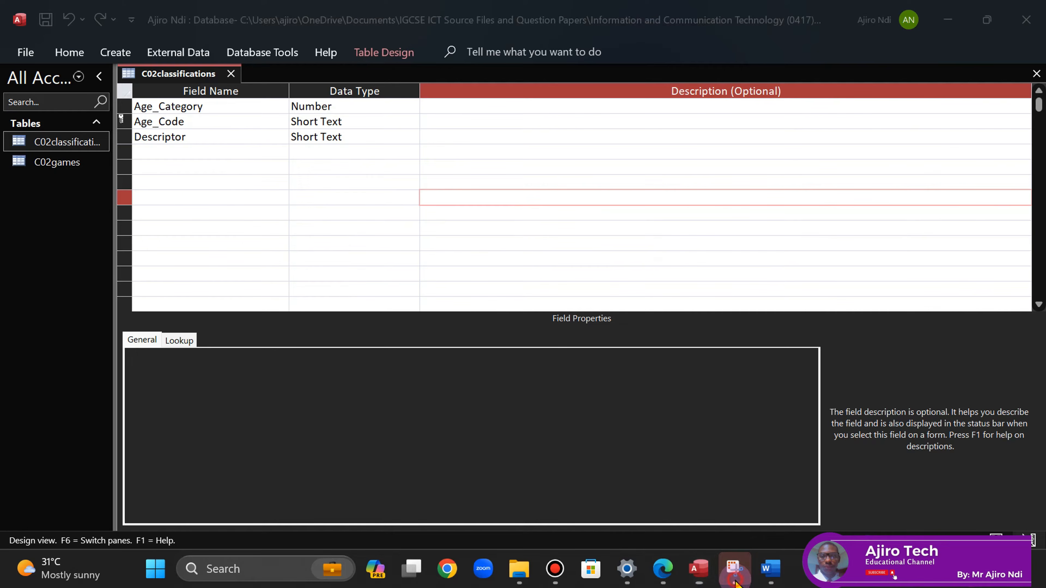
left_click(334, 136)
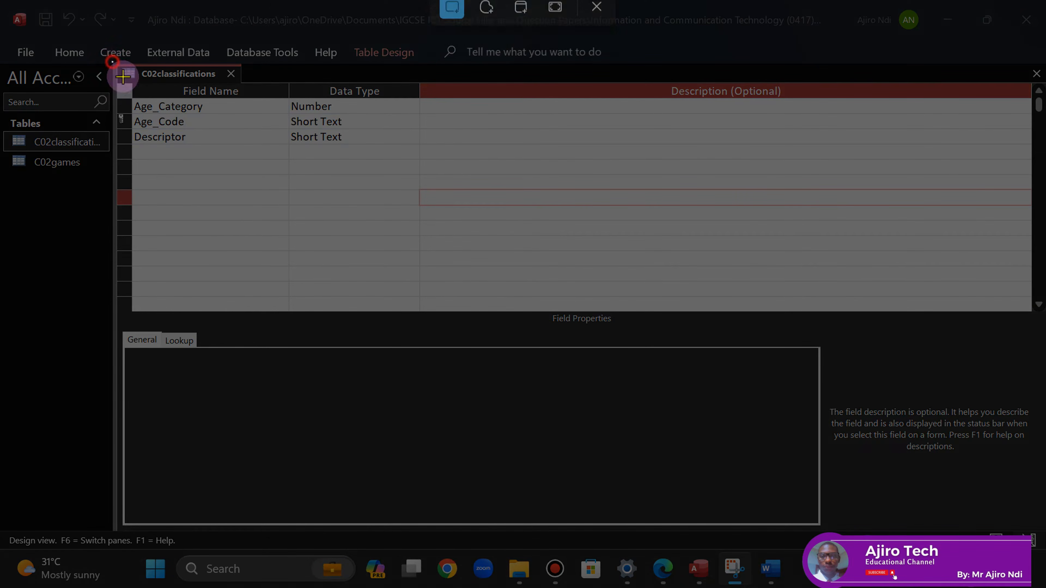
- Snip the C02classifications design grid showing the Age_Category, Age_Code and Descriptor fields
left_click_drag(112, 62, 416, 162)
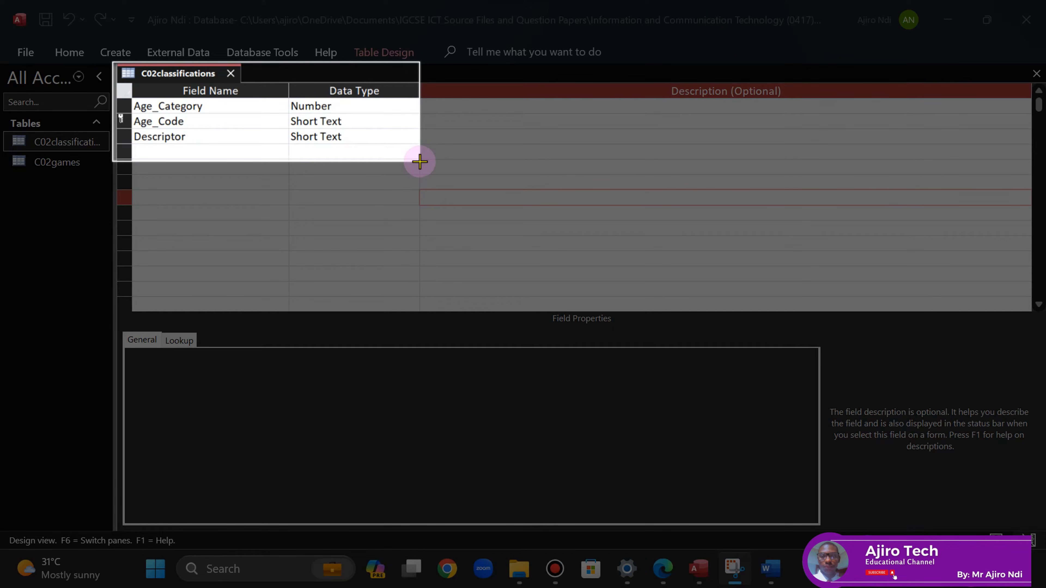
left_click_drag(420, 162, 422, 164)
- Paste the table screenshot under Step 12 evidence in Word and save the document
left_click(769, 577)
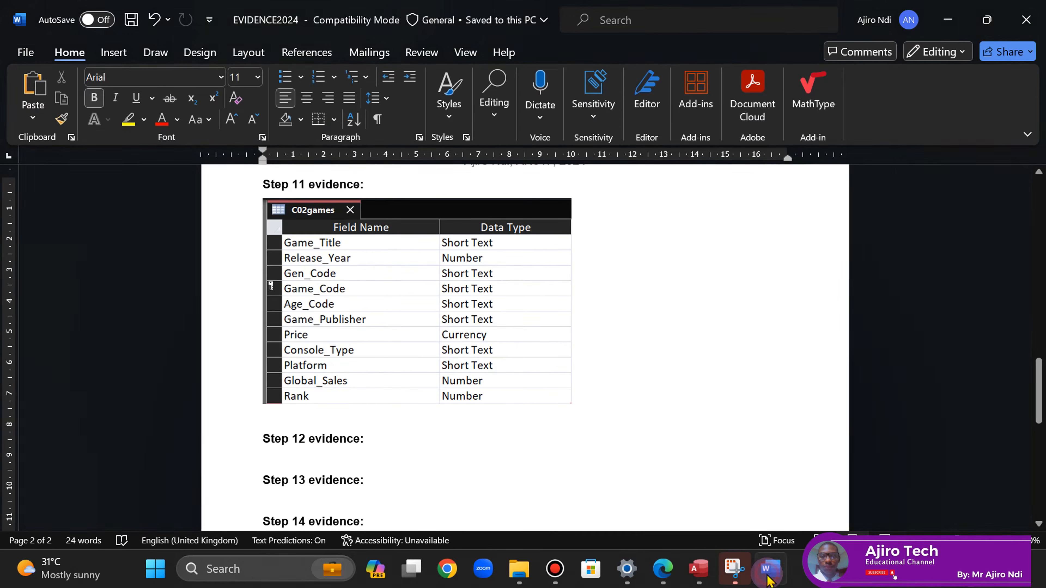
left_click(663, 579)
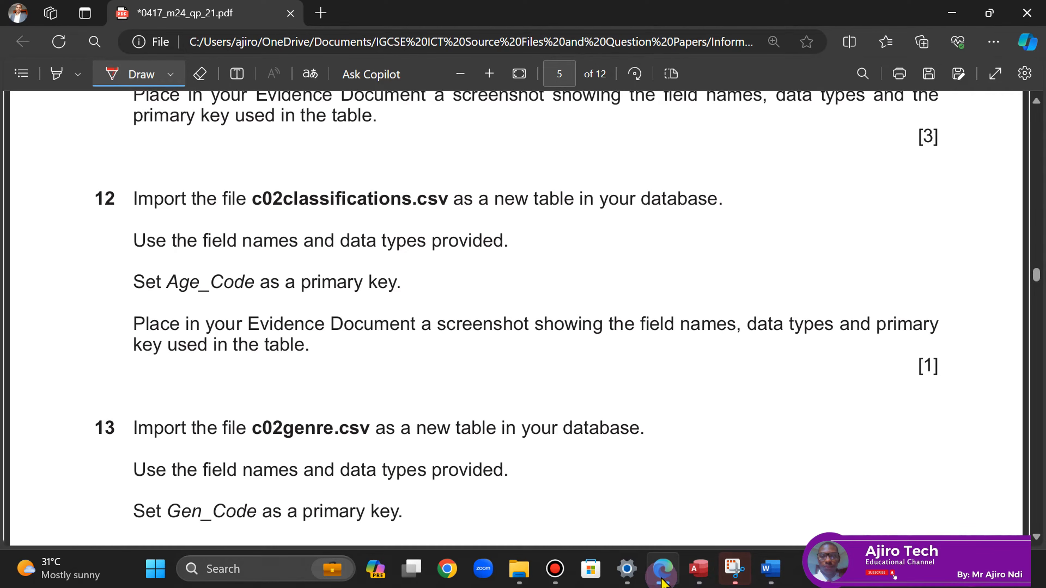
left_click(767, 572)
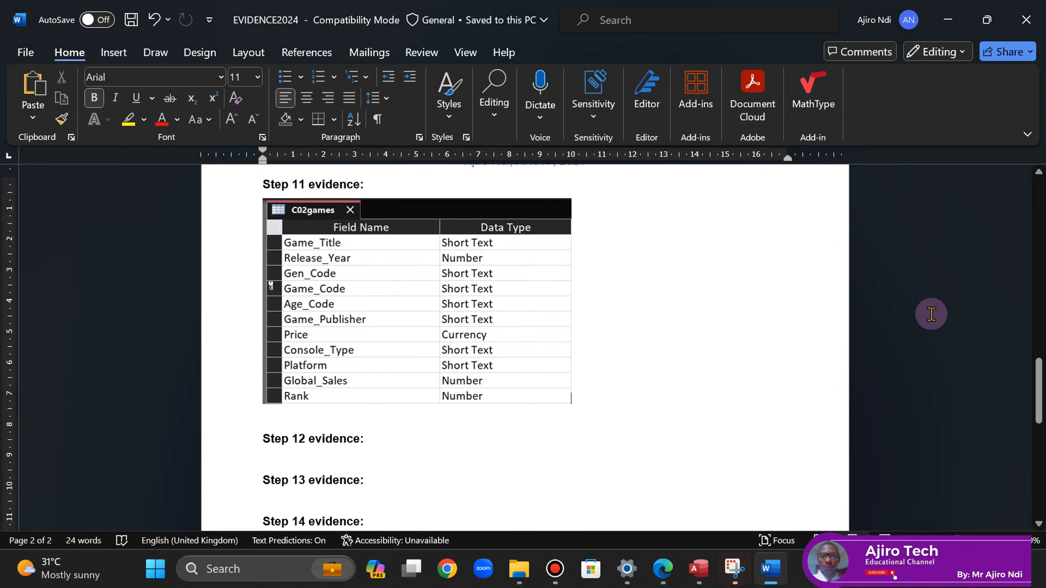
left_click(390, 444)
key("Return")
key("Return")
key("ctrl+v")
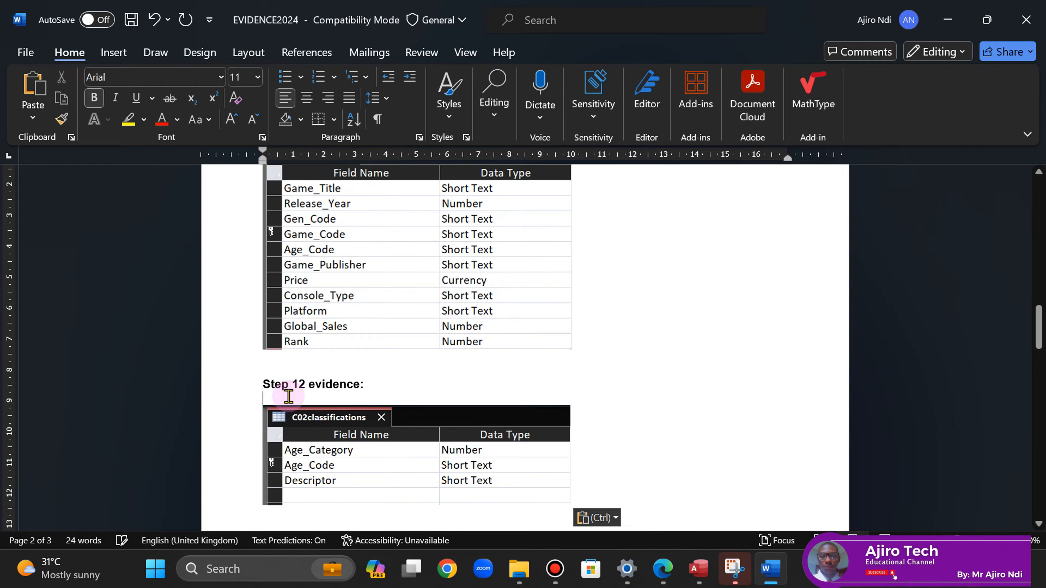
key("ctrl+[")
key("ctrl+[")
key("ctrl+[")
key("ctrl+[")
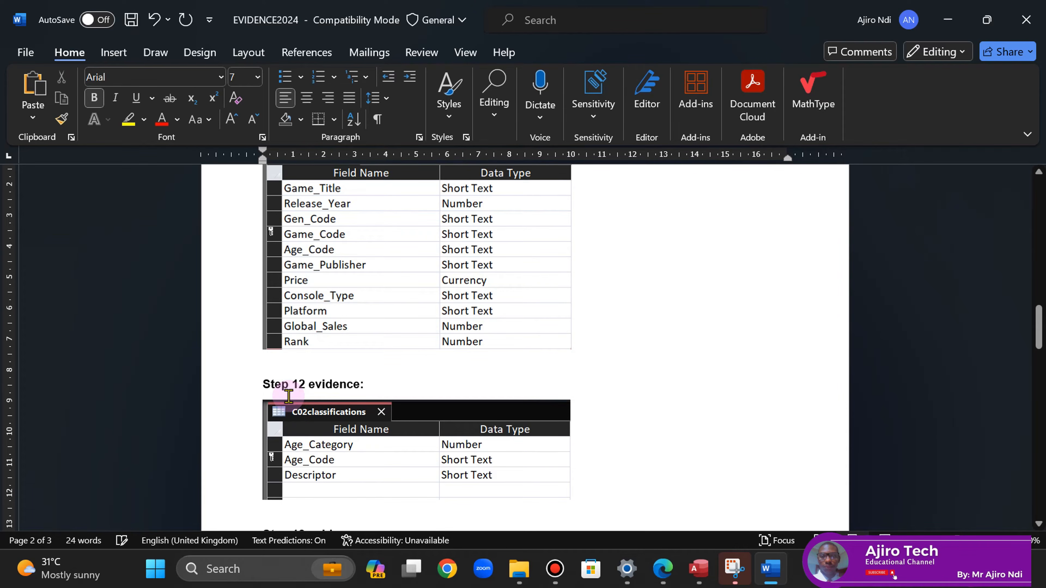
key("ctrl+[")
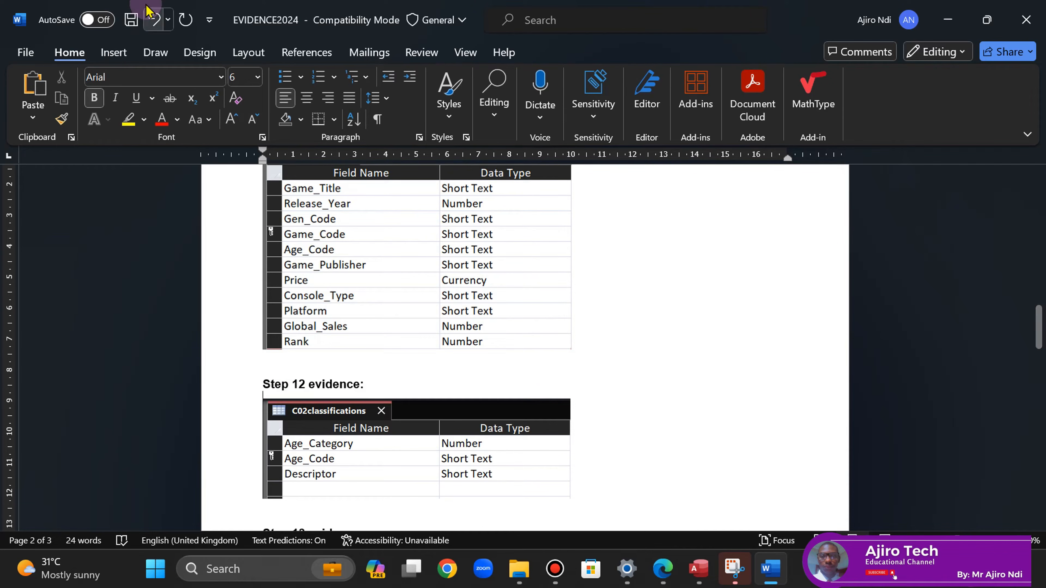
left_click(130, 19)
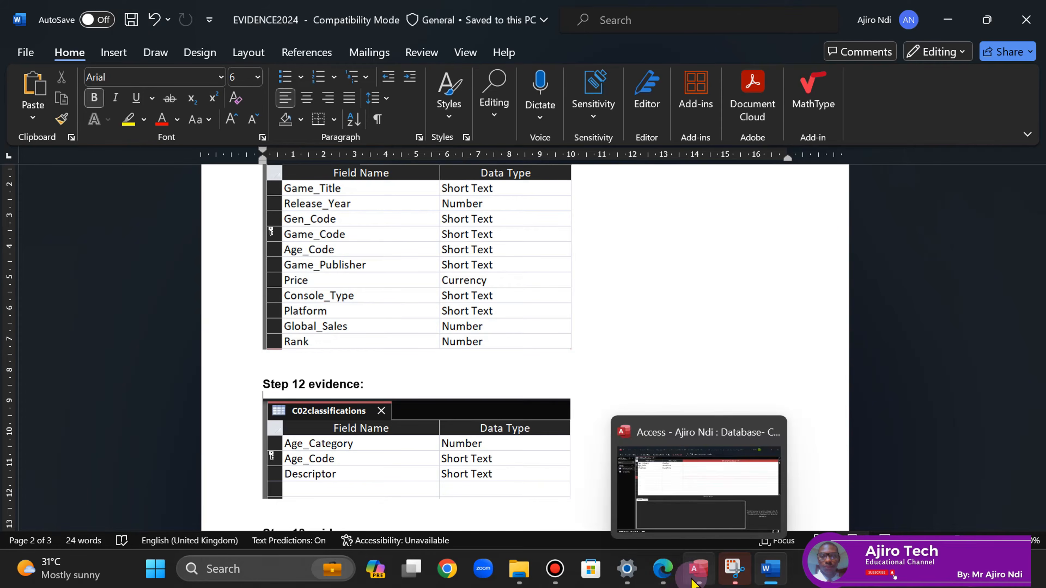
- Close the C02classifications design view in Access
left_click(699, 569)
left_click(231, 73)
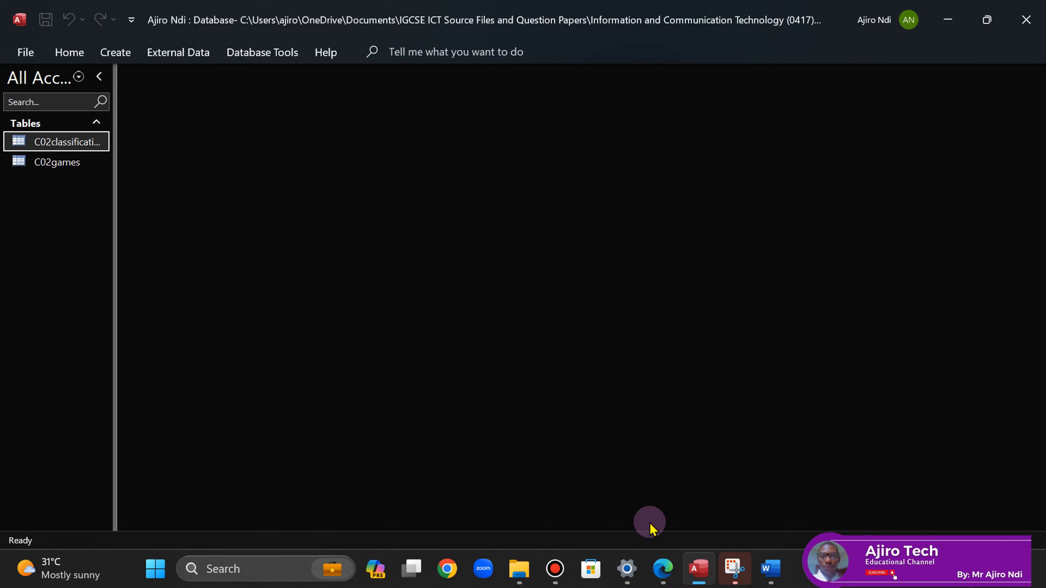
left_click(661, 580)
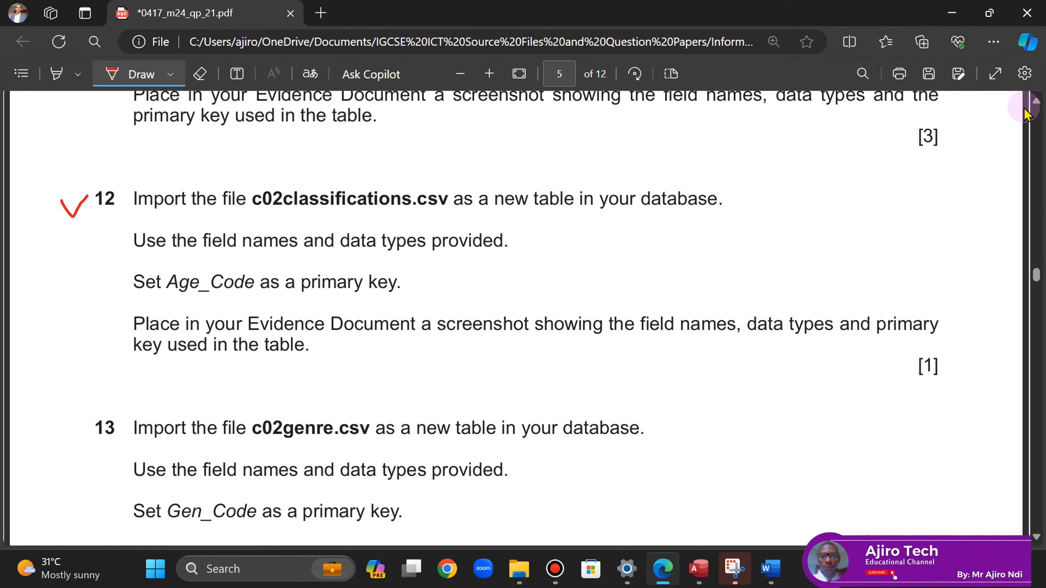
- Tick off question 11 on the exam paper with a red checkmark
left_click(1036, 102)
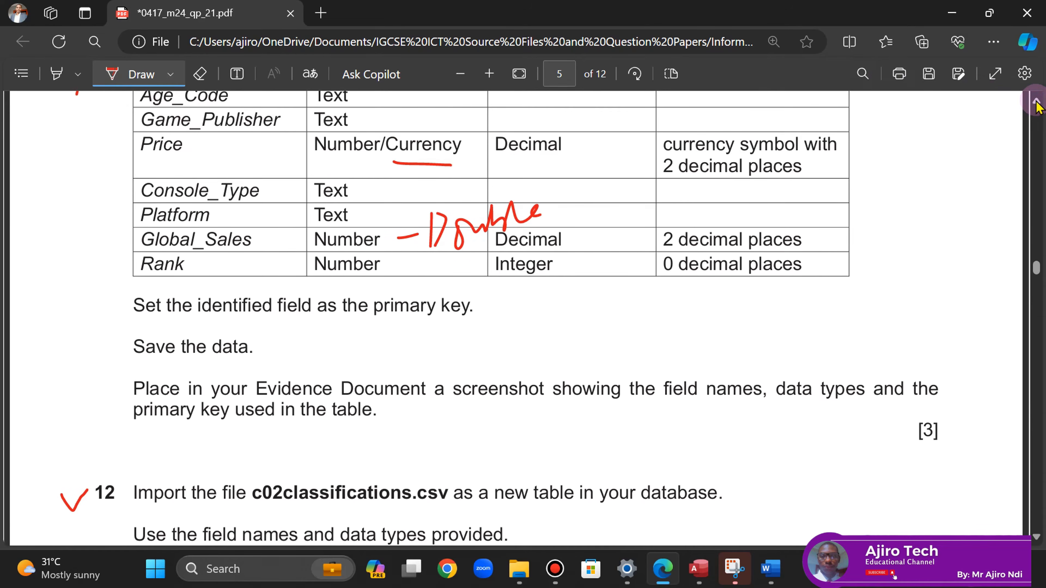
left_click(1037, 101)
left_click(1036, 102)
left_click(1036, 101)
left_click_drag(60, 322, 85, 323)
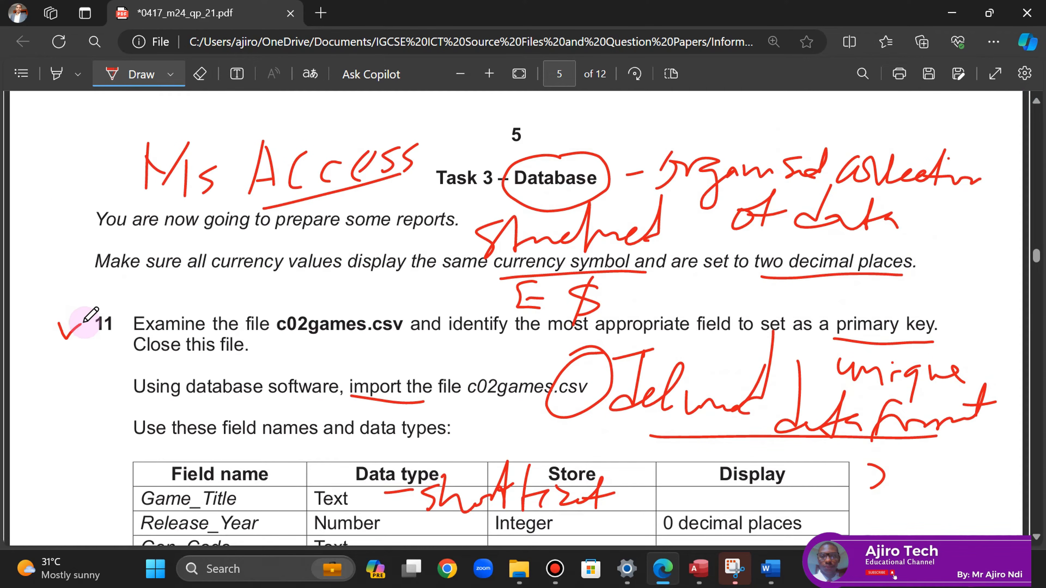
- Read question 13 on importing c02genre.csv, then go back to Access's External Data options
left_click(1033, 536)
left_click(1033, 536)
left_click(1033, 536)
left_click(1033, 536)
left_click(1033, 536)
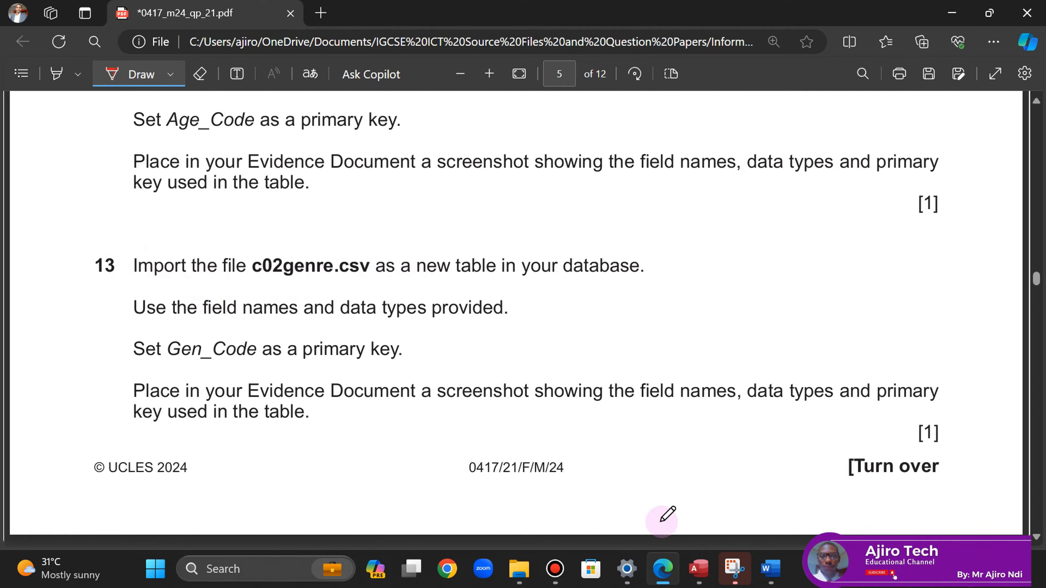
left_click(694, 579)
left_click(178, 52)
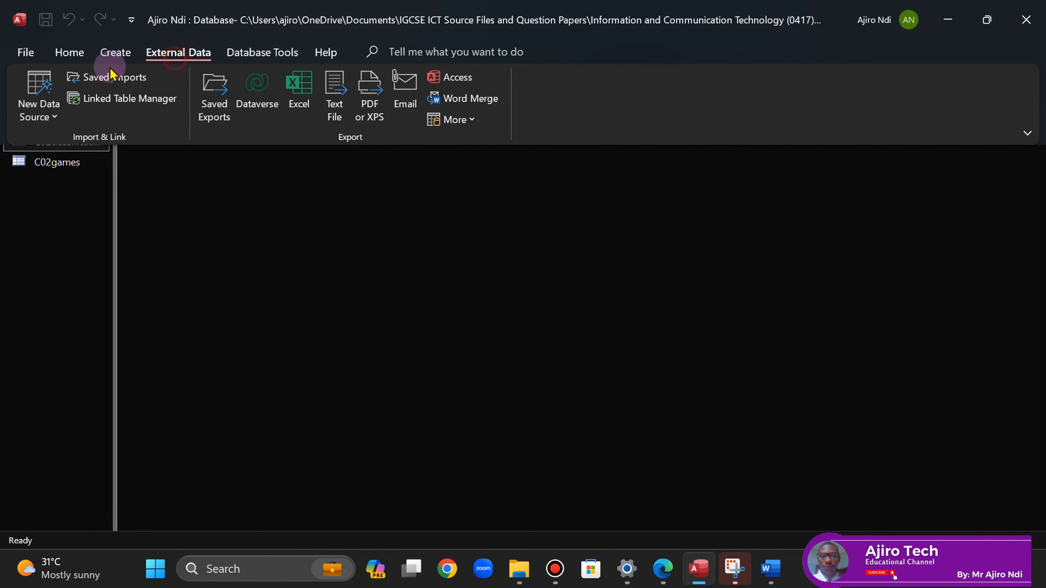
- Choose c02genre.csv as the Text File source, imported into a new table
left_click(38, 117)
mouse_move(124, 149)
left_click(245, 250)
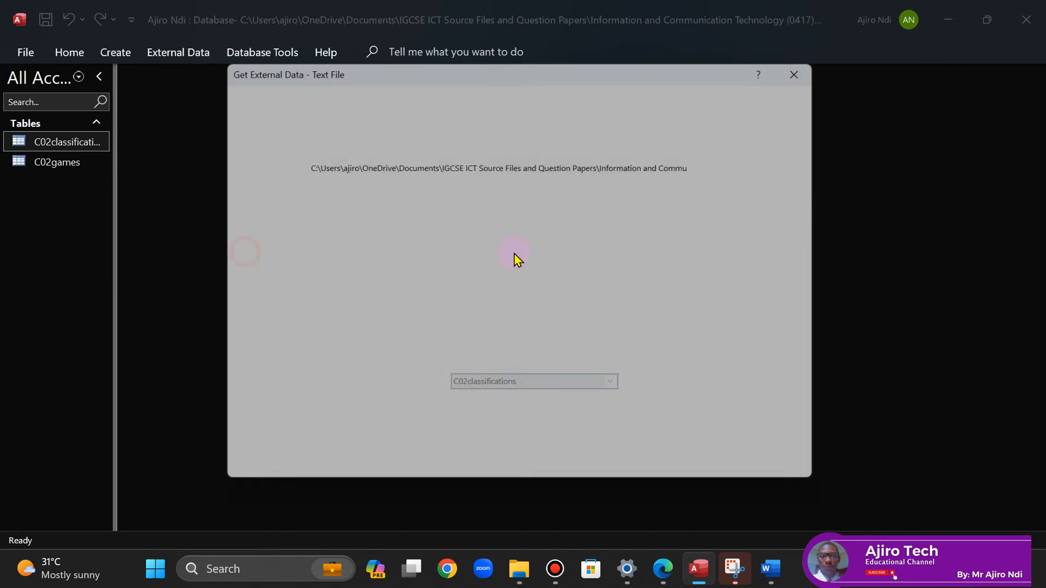
left_click(738, 166)
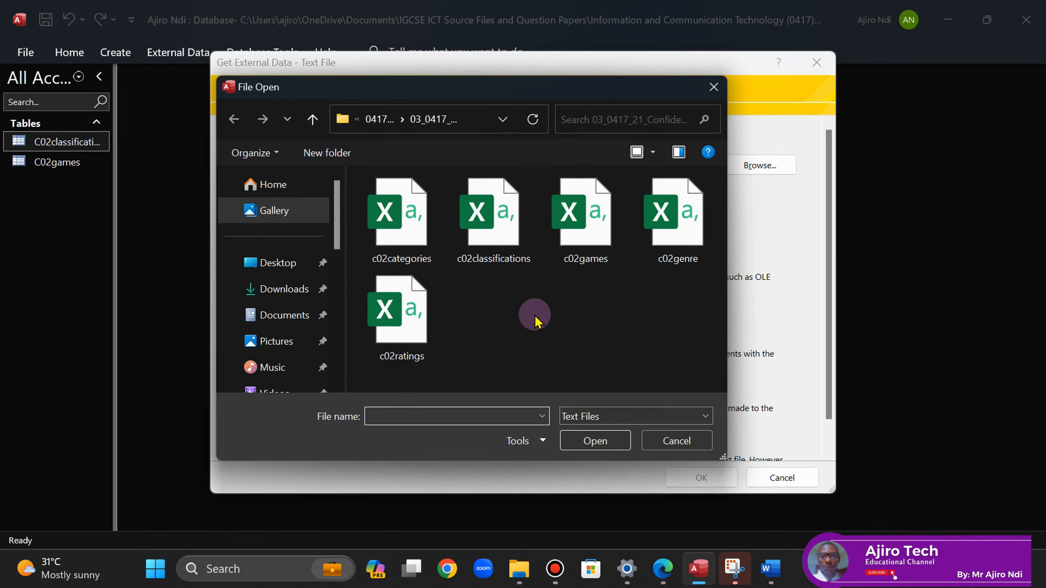
left_click(696, 246)
left_click(593, 440)
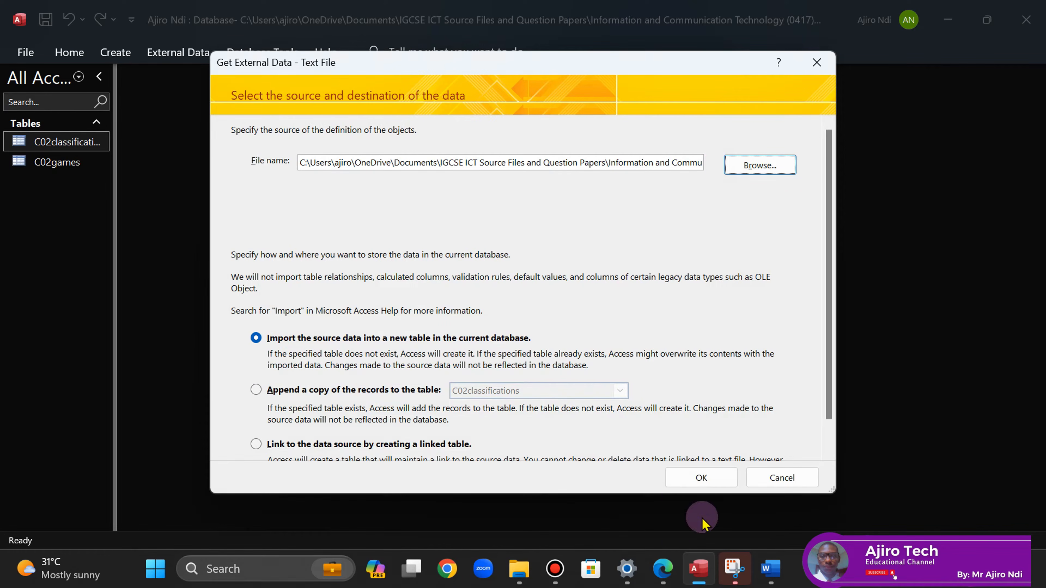
left_click(661, 565)
left_click(699, 568)
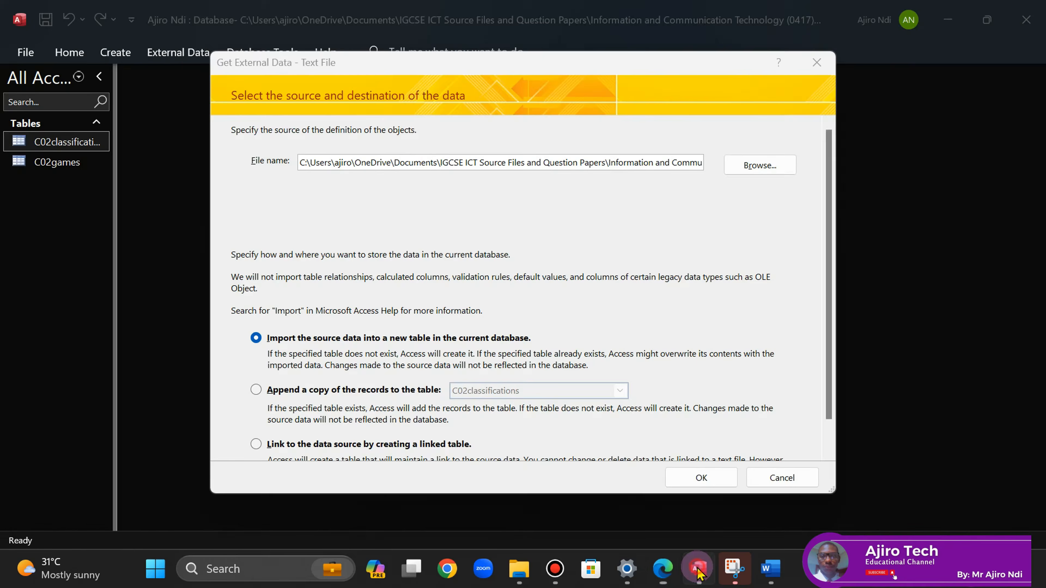
left_click(701, 478)
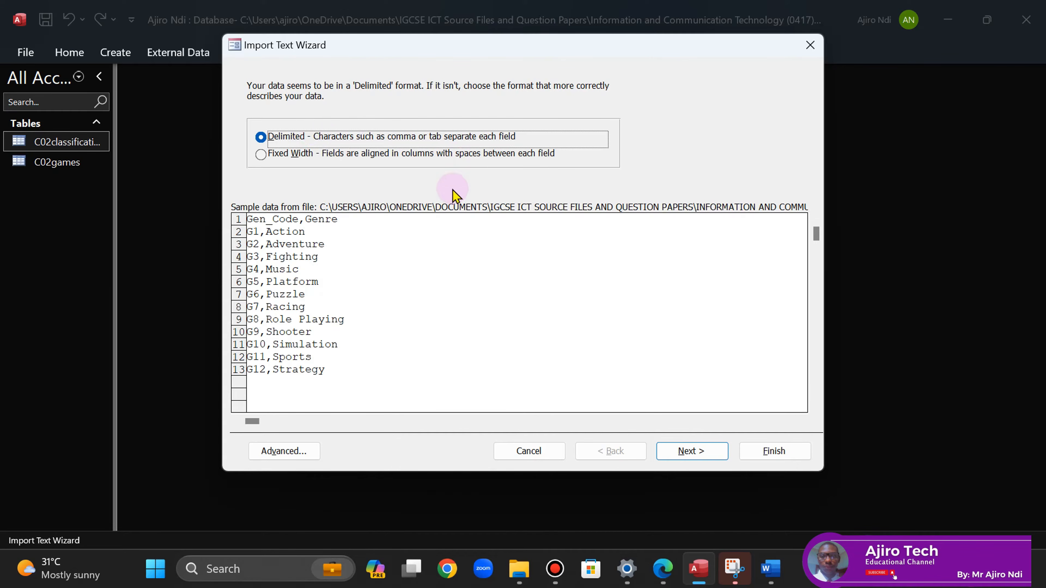
- Use first-row field names, Western European (Windows) code page and Gen_Code primary key, then finish
left_click(683, 452)
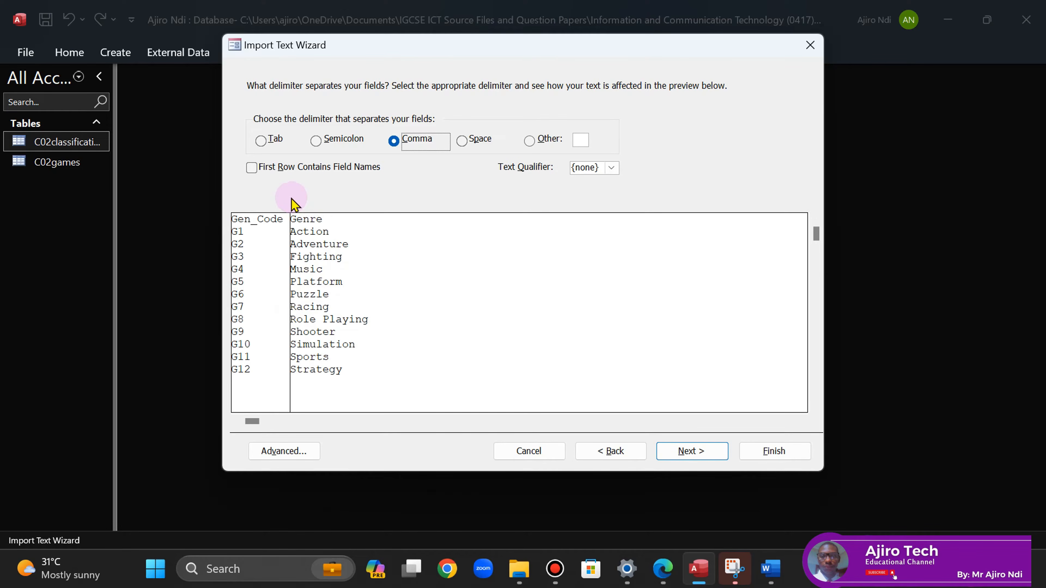
left_click(252, 168)
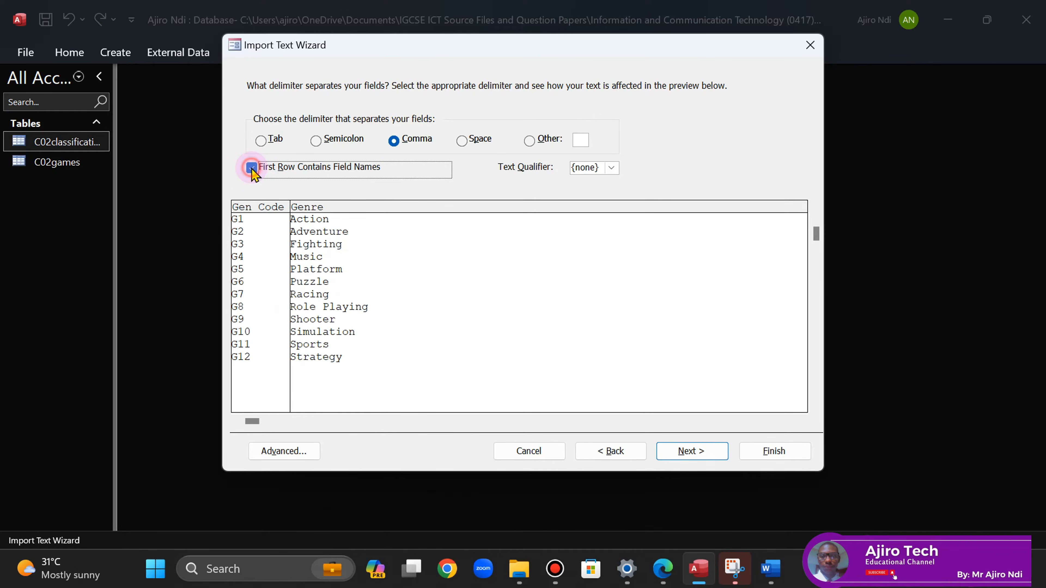
left_click(692, 451)
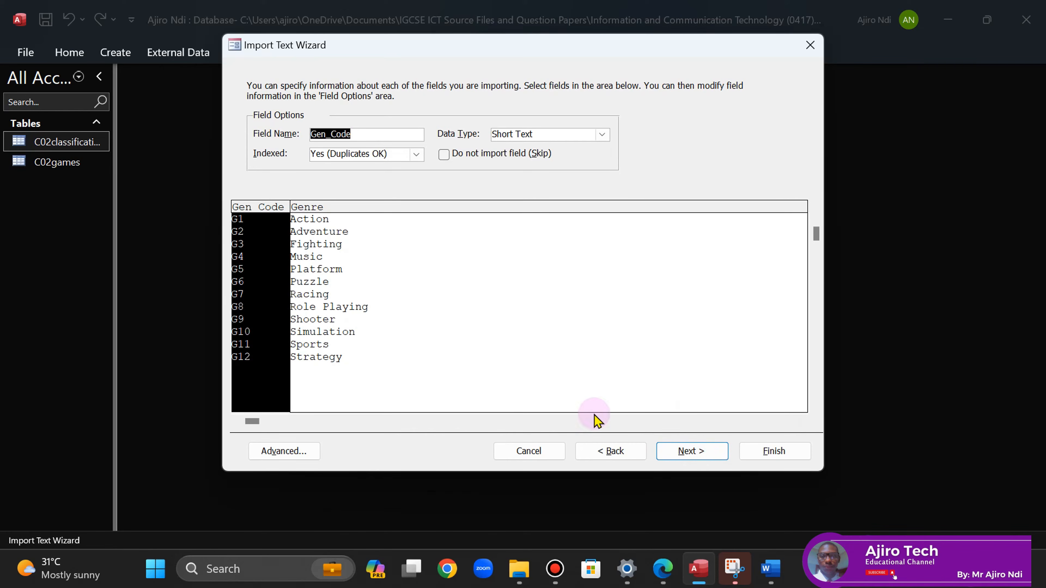
left_click(700, 454)
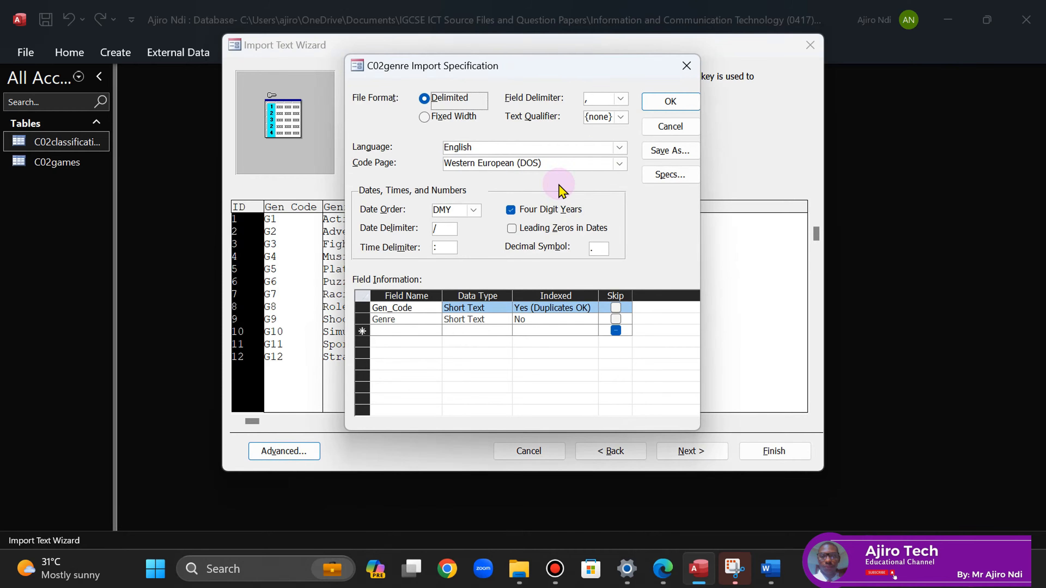
left_click(619, 164)
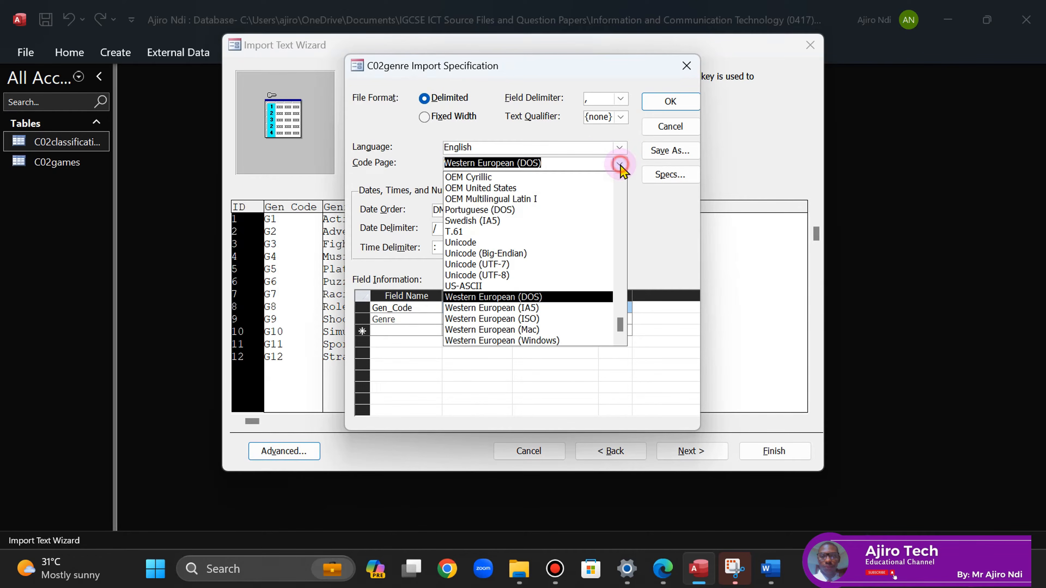
left_click(548, 341)
left_click(665, 103)
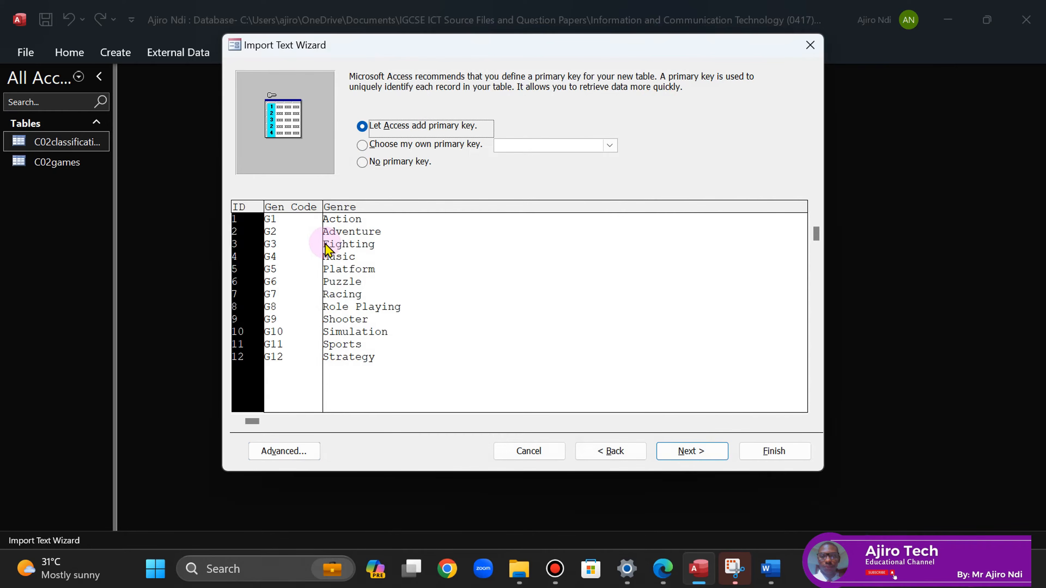
left_click(425, 149)
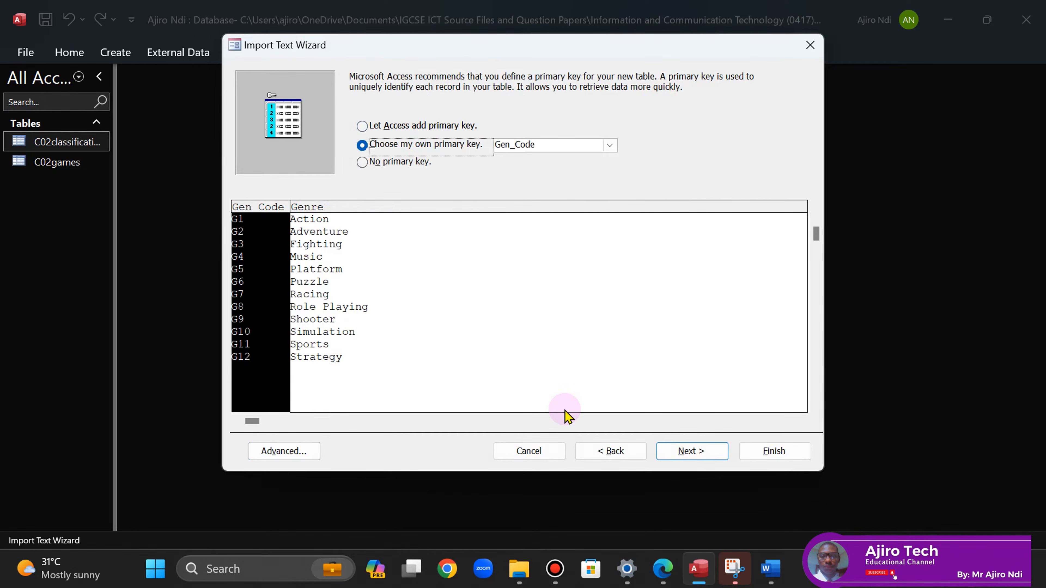
left_click(663, 569)
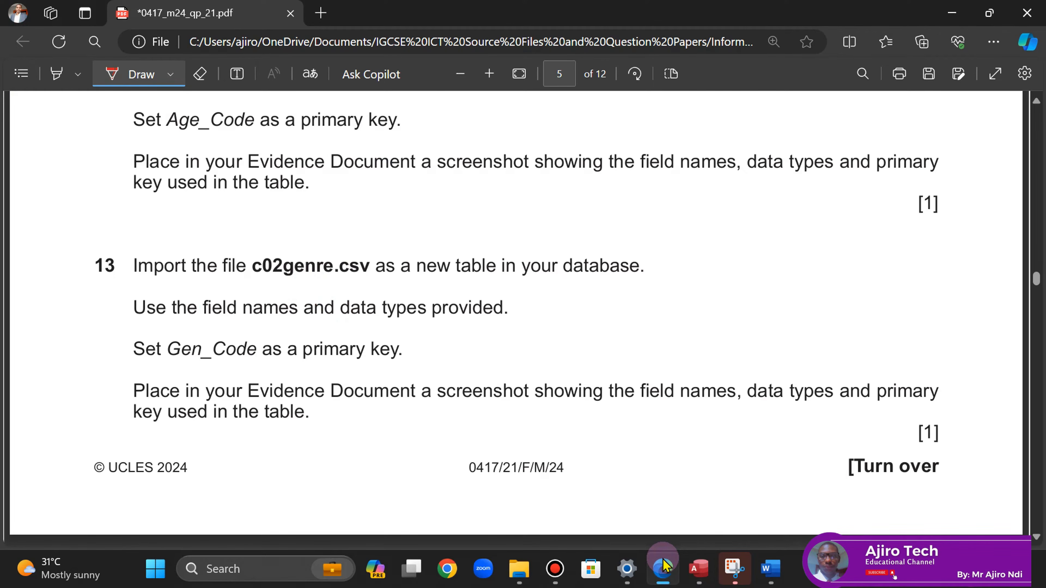
left_click(663, 568)
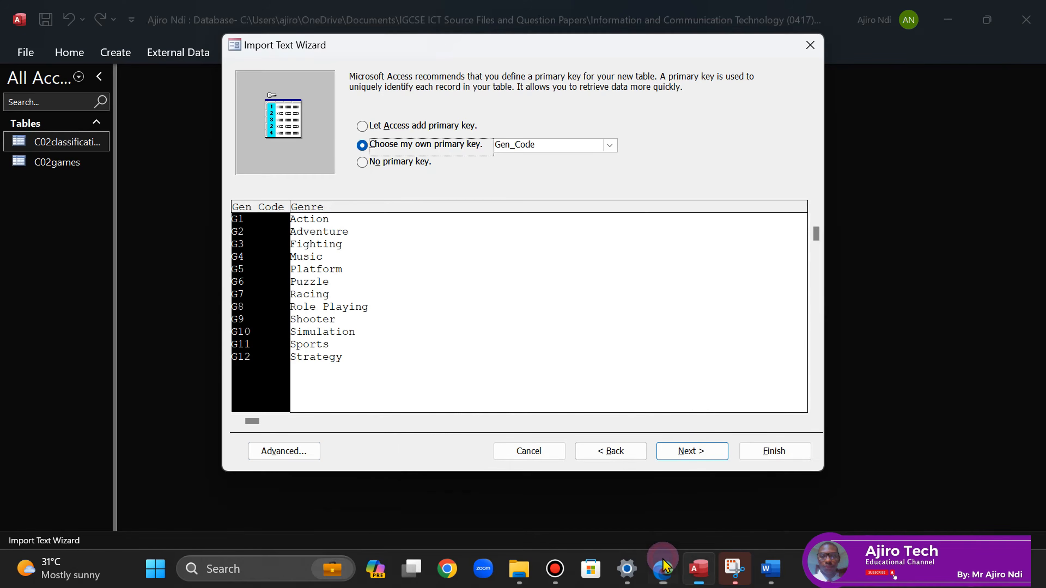
left_click(685, 460)
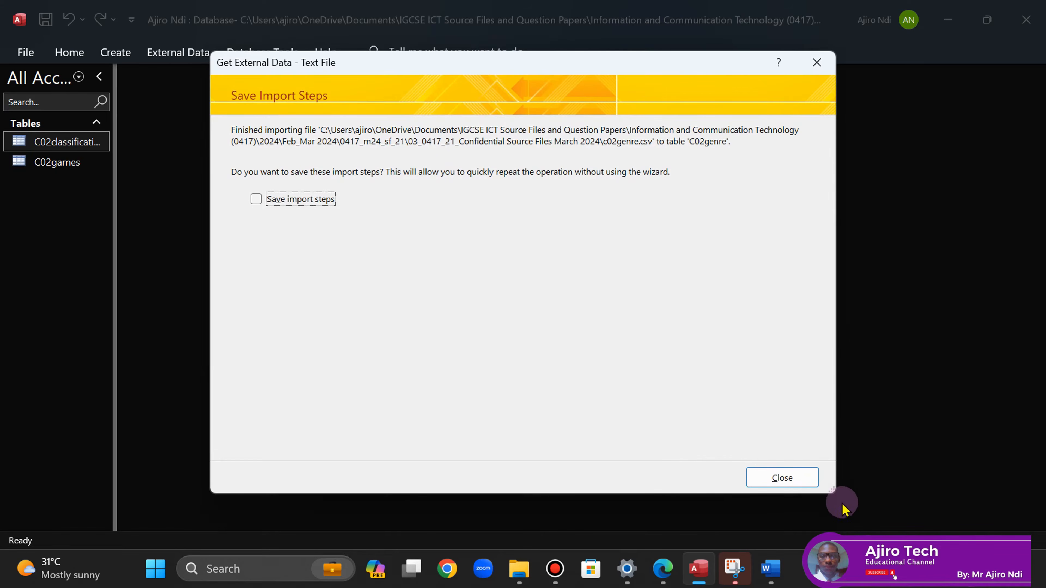
left_click(782, 478)
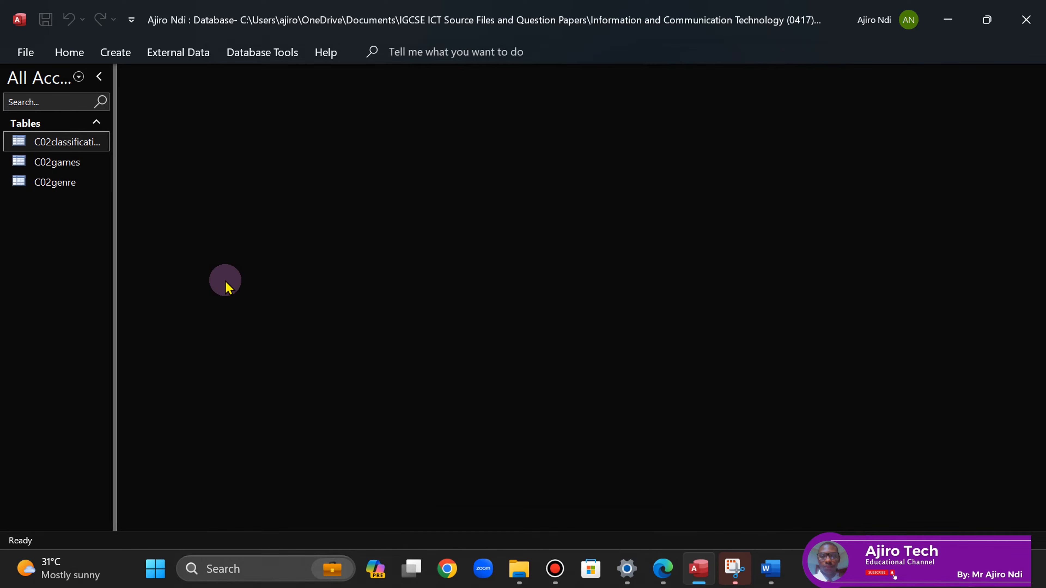
- Best-fit all C02genre column widths, save the table and close it
double_click(55, 183)
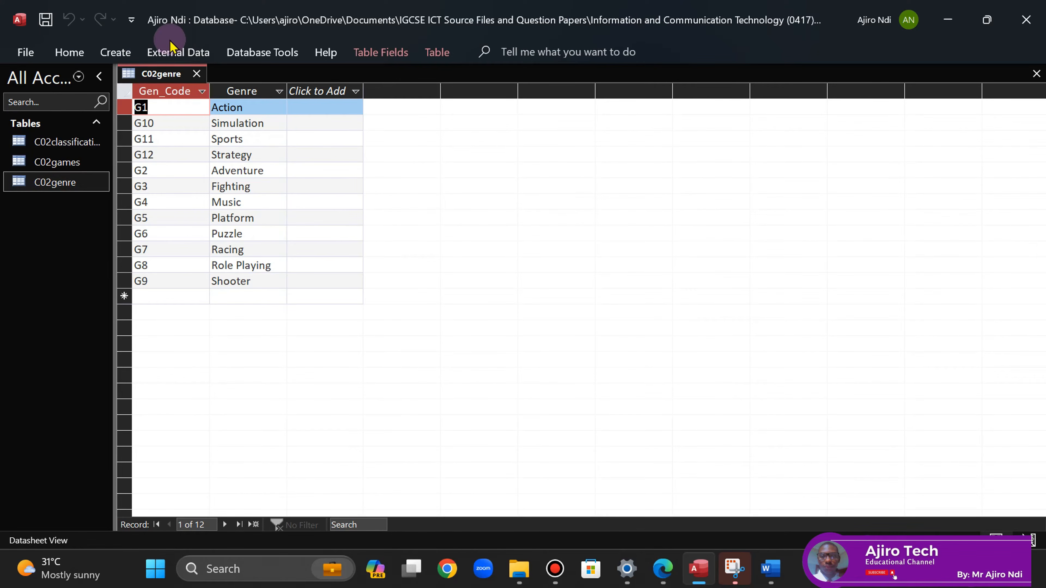
left_click(125, 91)
double_click(210, 91)
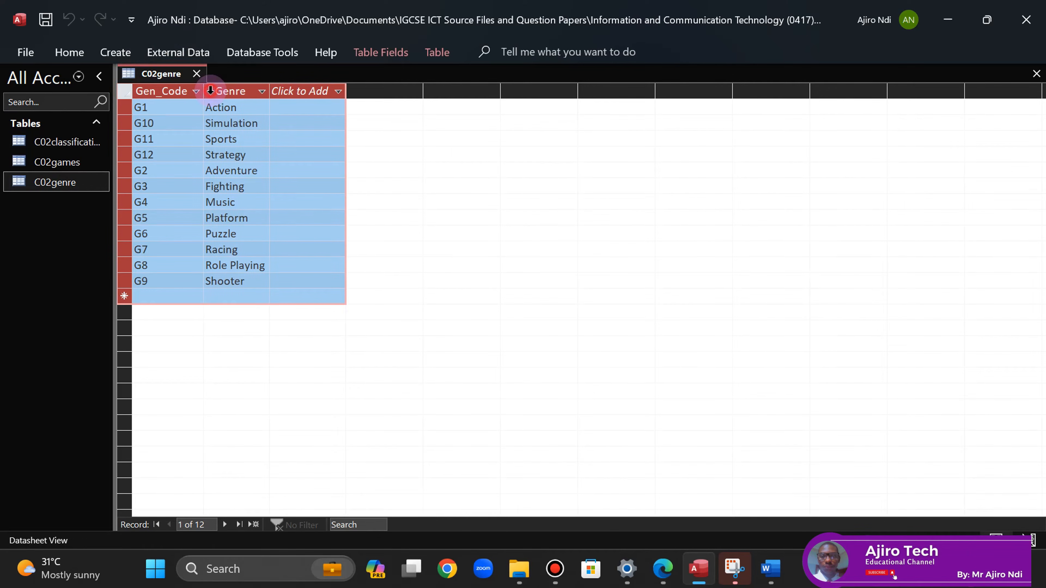
right_click(157, 82)
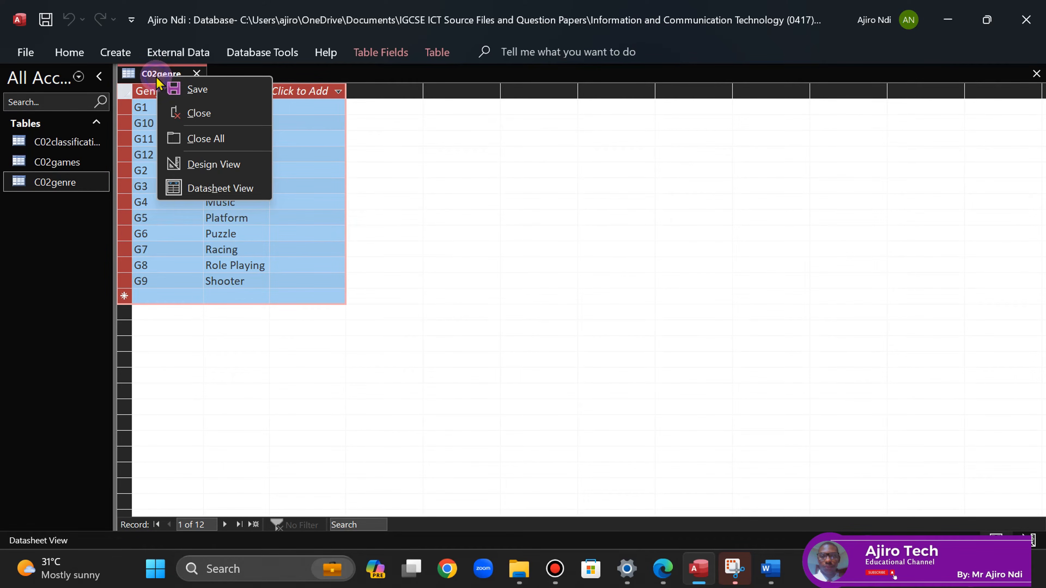
left_click(186, 87)
left_click(195, 74)
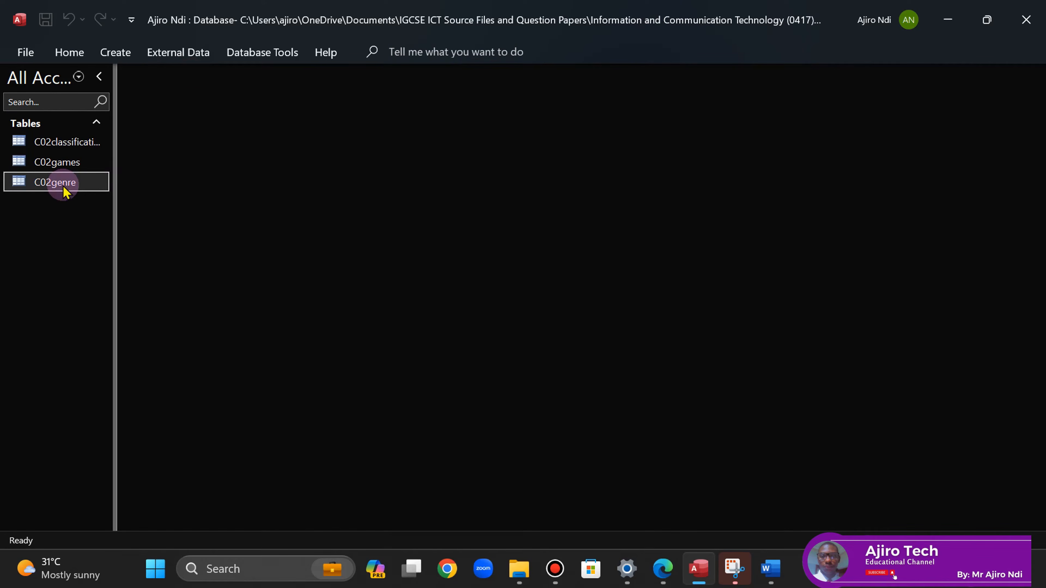
- Open C02genre in Design View showing Gen_Code and Genre as Short Text
right_click(64, 184)
left_click(99, 216)
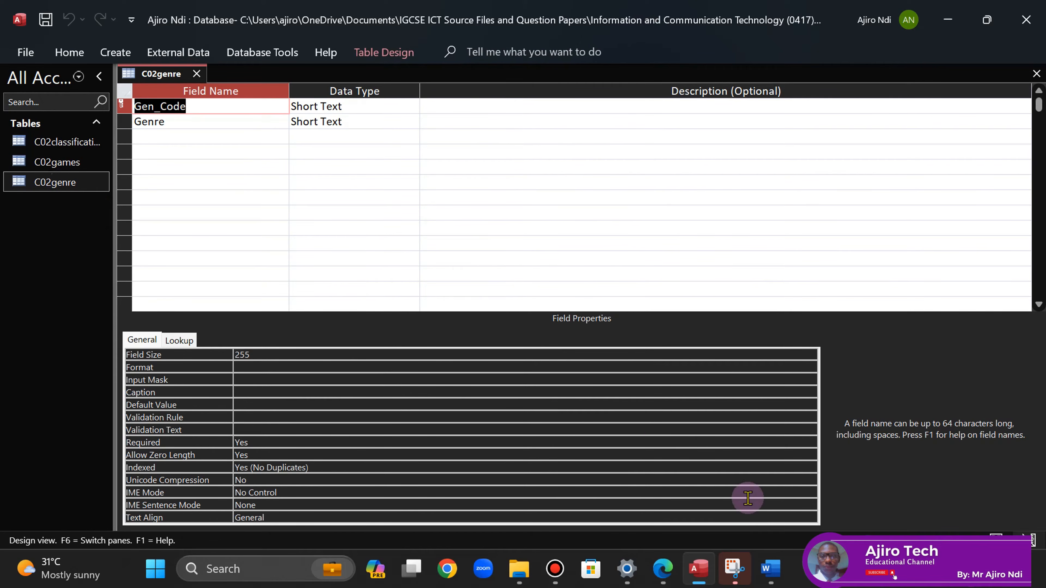
left_click(662, 570)
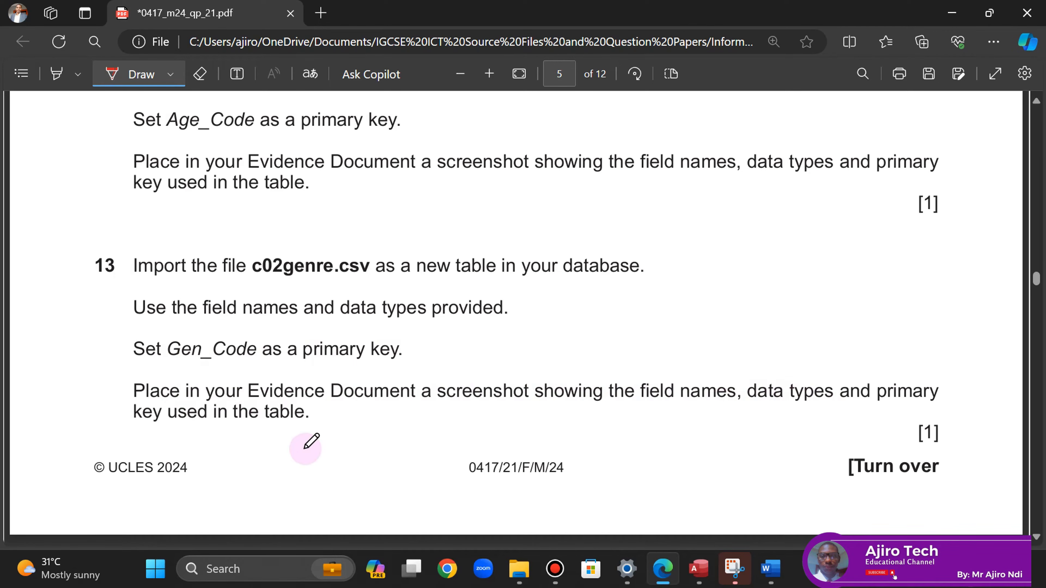
left_click(700, 568)
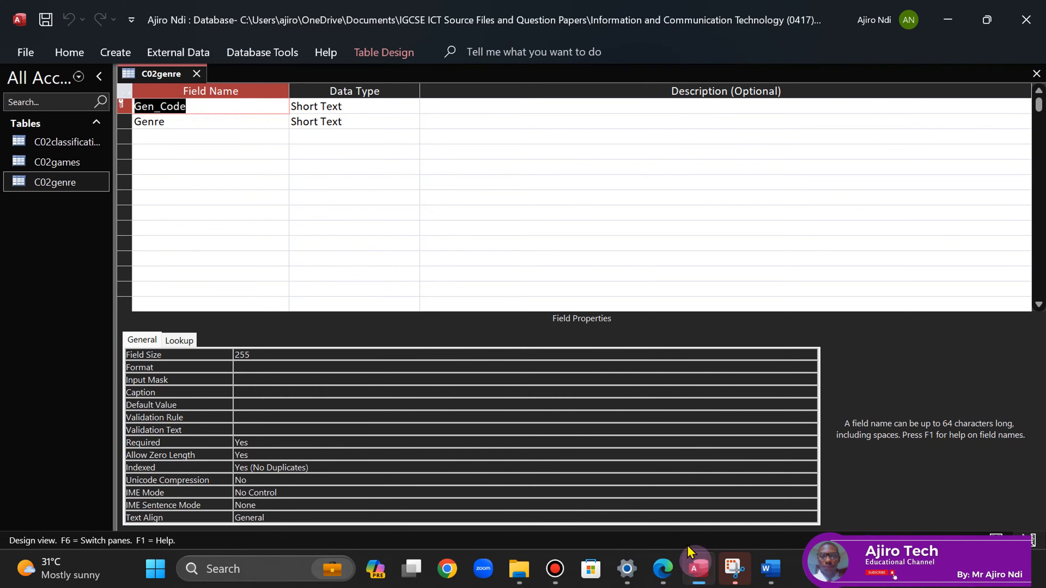
left_click(735, 569)
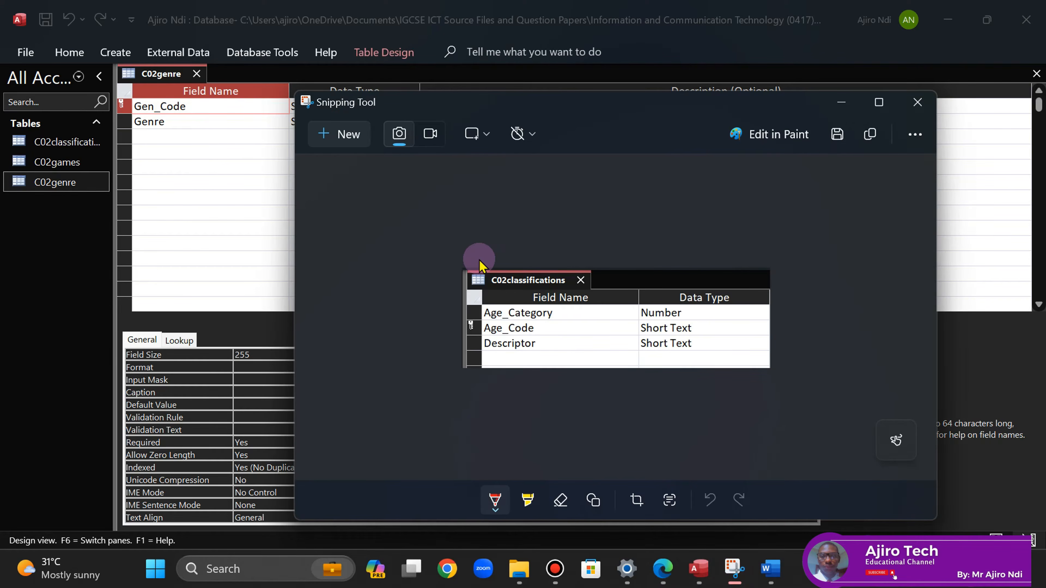
- Snip the C02genre design grid showing Gen_Code (primary key) and Genre with their data types
left_click(218, 210)
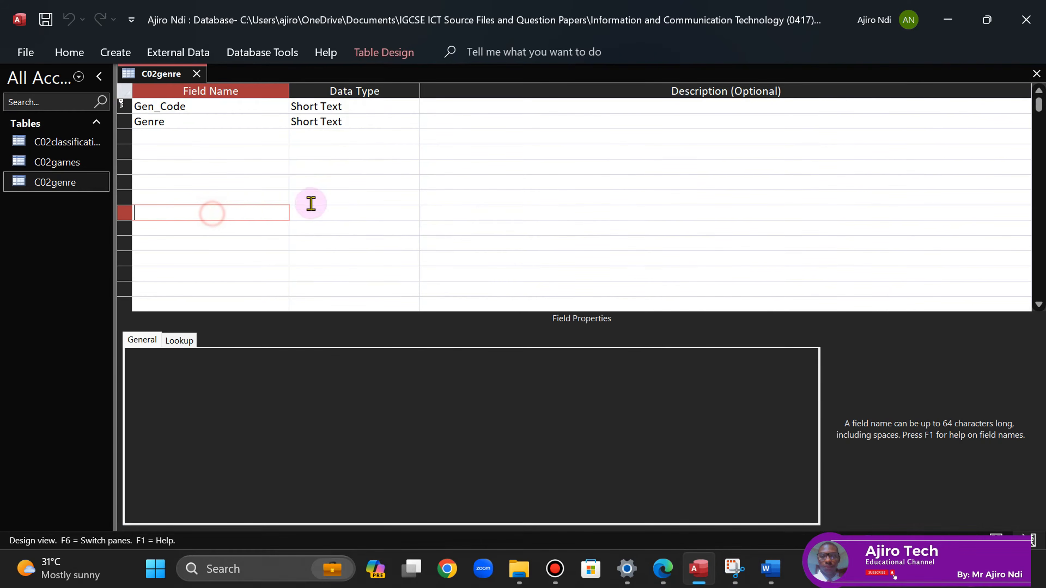
left_click(477, 178)
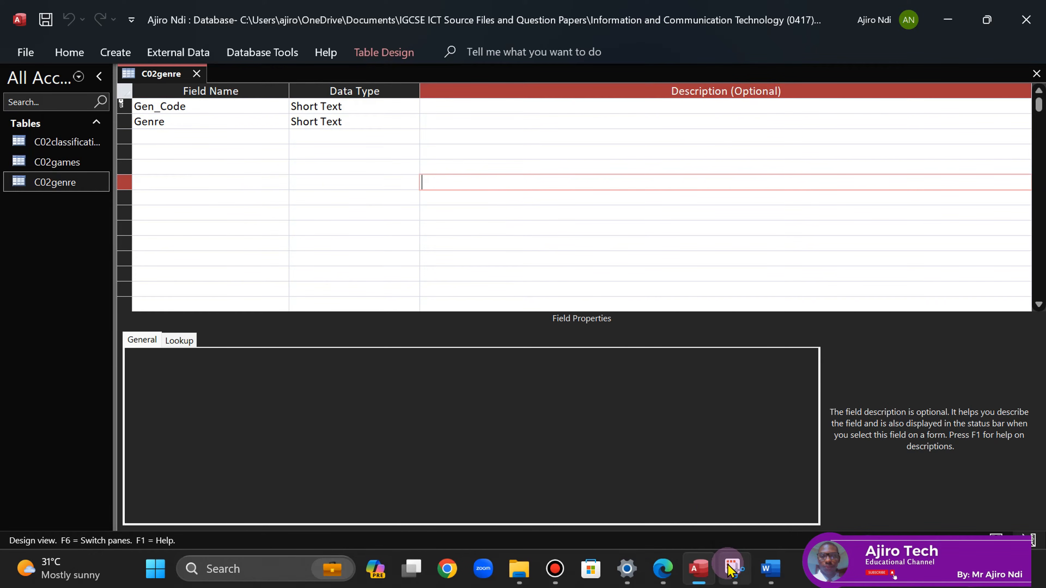
left_click(735, 568)
left_click(339, 134)
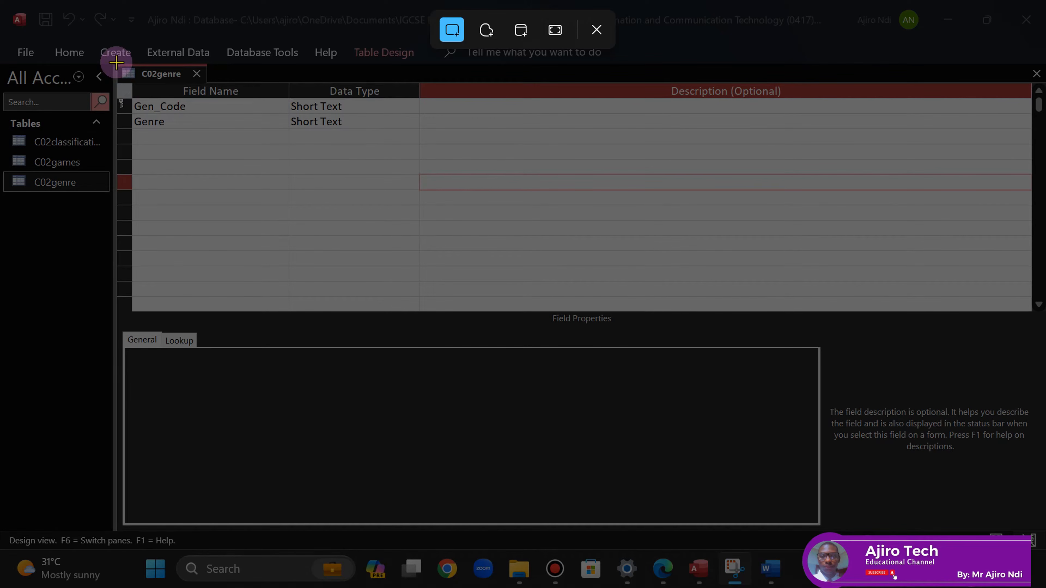
left_click_drag(116, 62, 421, 147)
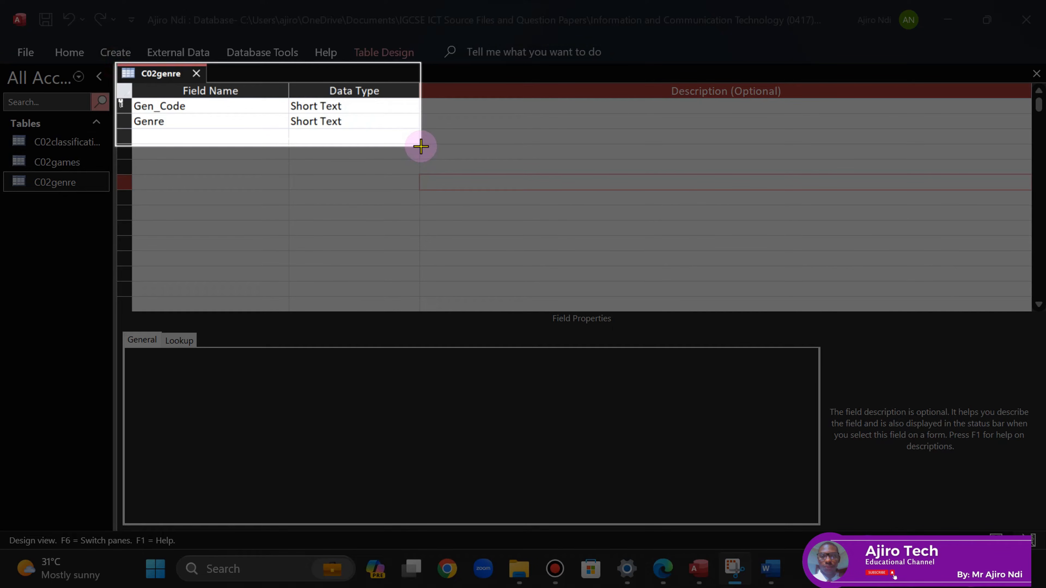
left_click_drag(421, 146, 422, 146)
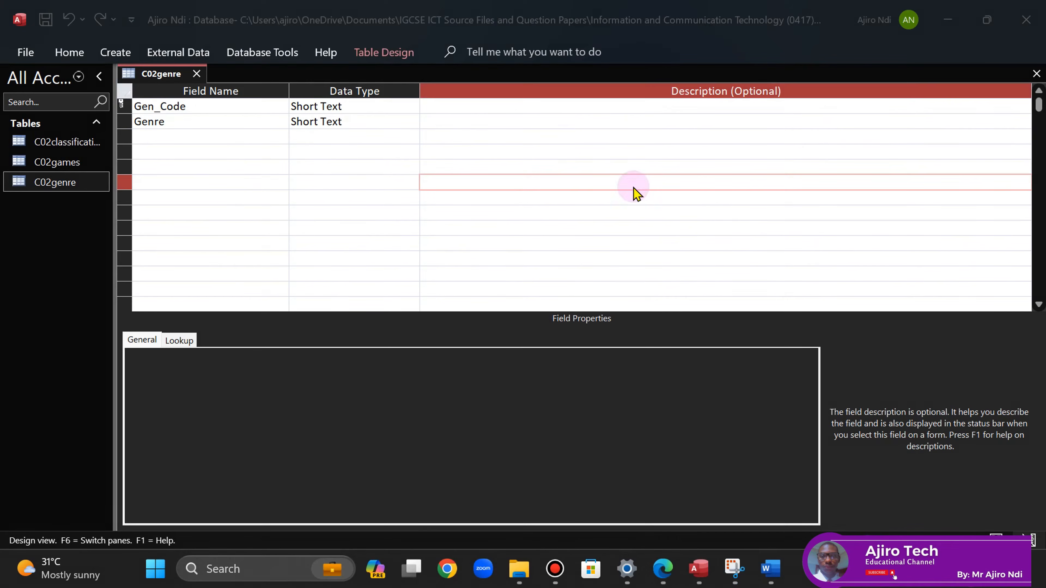
mouse_move(768, 582)
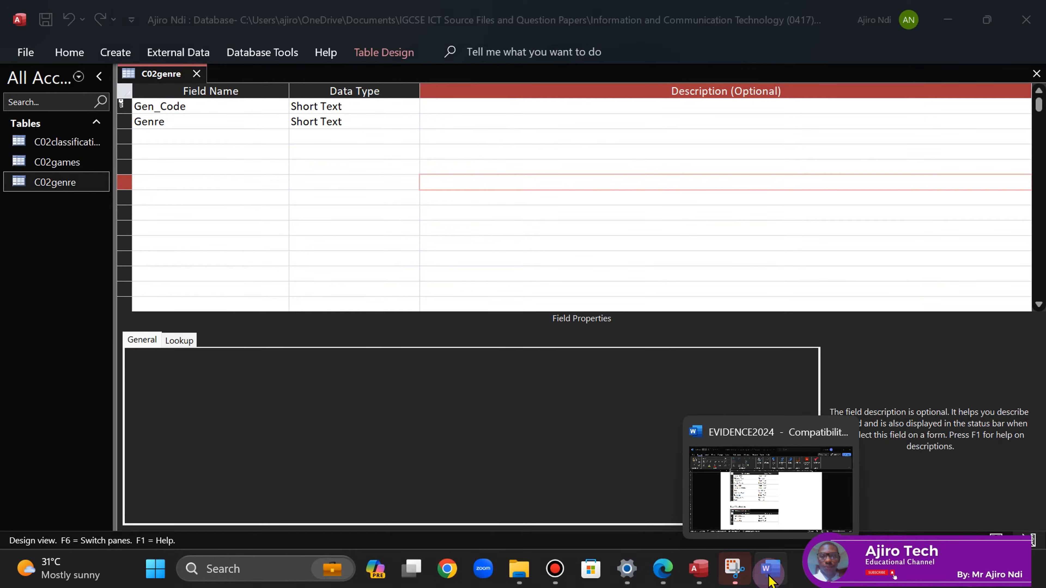
left_click(671, 572)
- Paste the C02genre screenshot under Step 13 evidence, with a size-6 blank line below
left_click(770, 570)
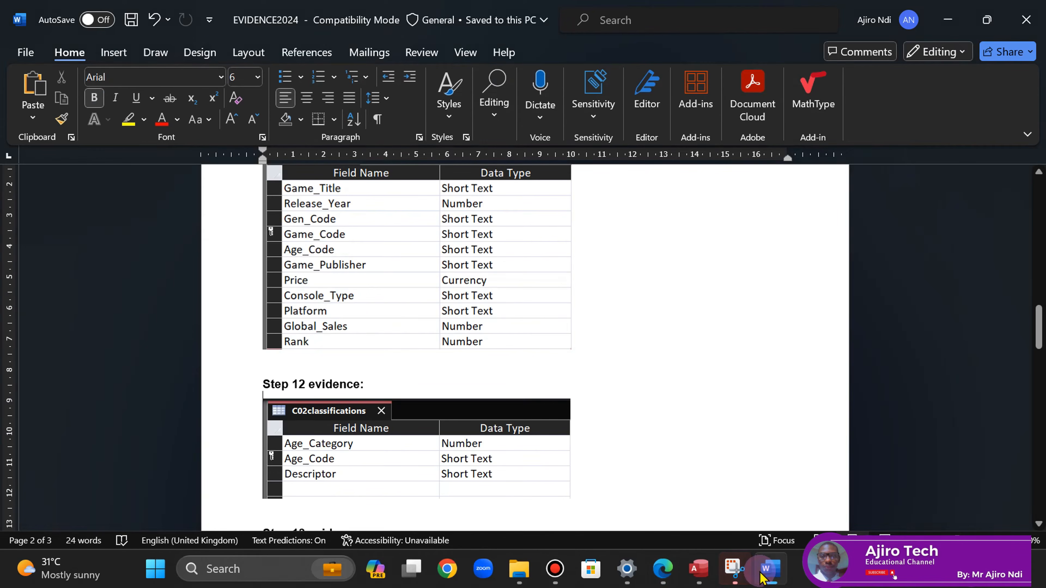
left_click_drag(1040, 328, 1041, 365)
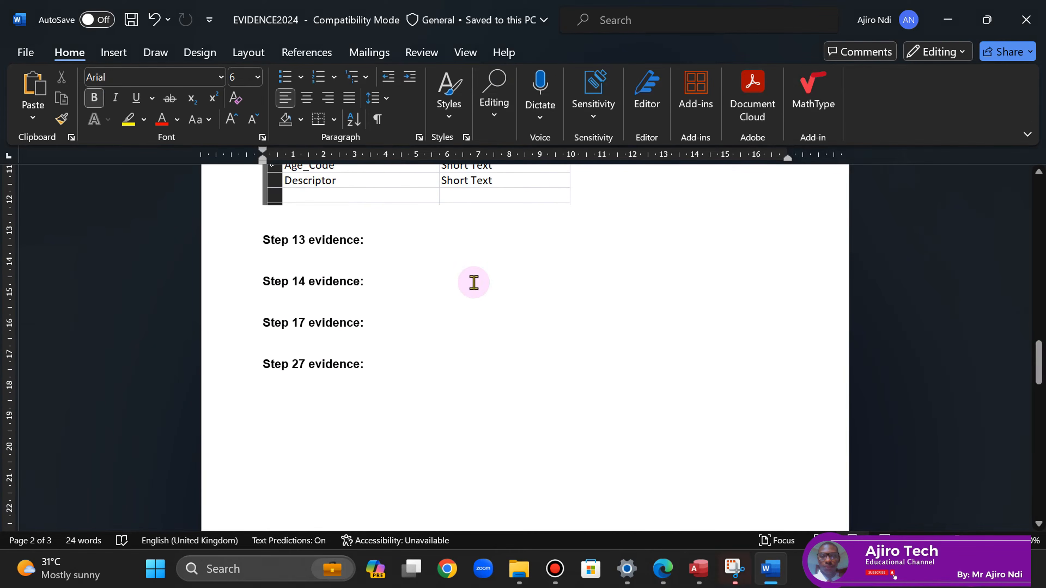
key("Return")
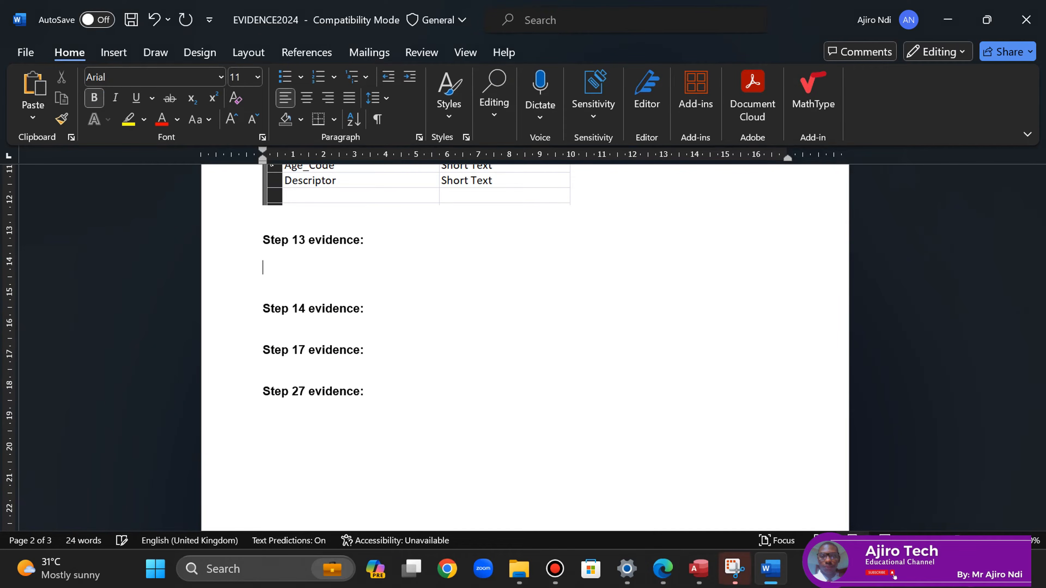
key("ctrl+v")
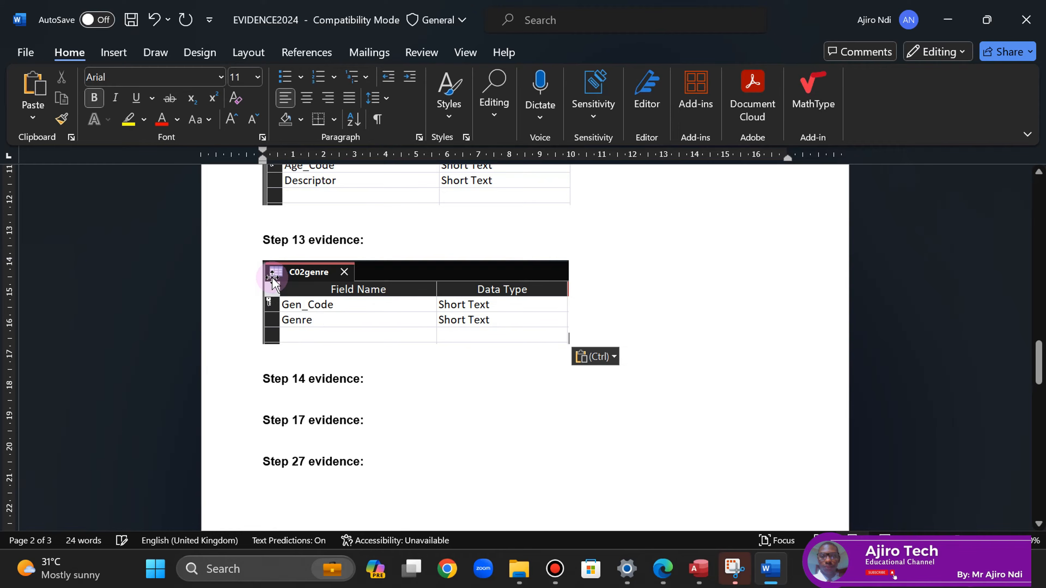
key("ctrl+[")
key("ctrl+[")
key("ctrl+[")
key("ctrl+[")
key("ctrl+[")
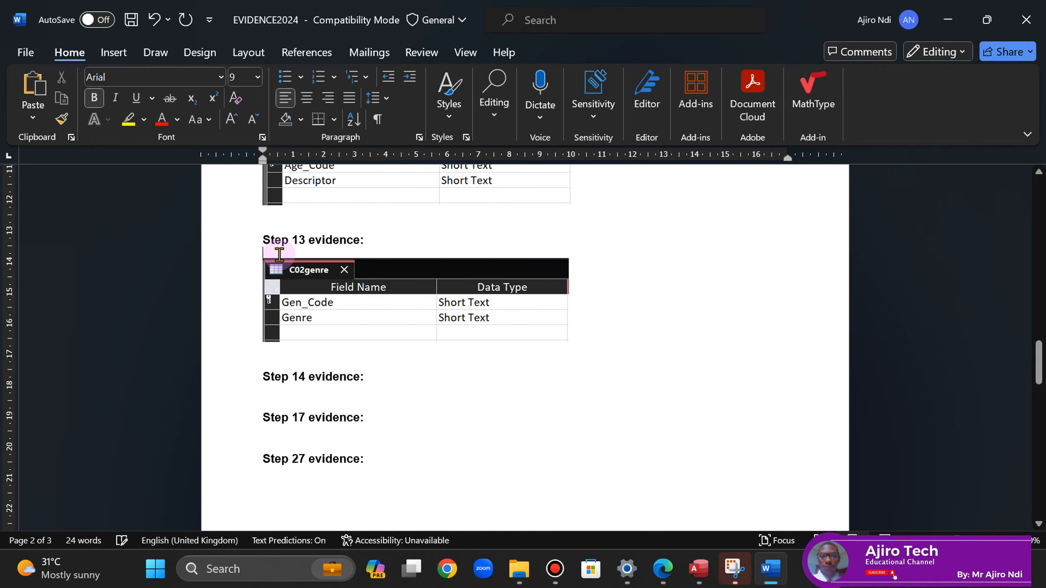
- Set both the C02genre and C02classifications images to 10 cm wide and save
left_click(415, 261)
left_click(568, 53)
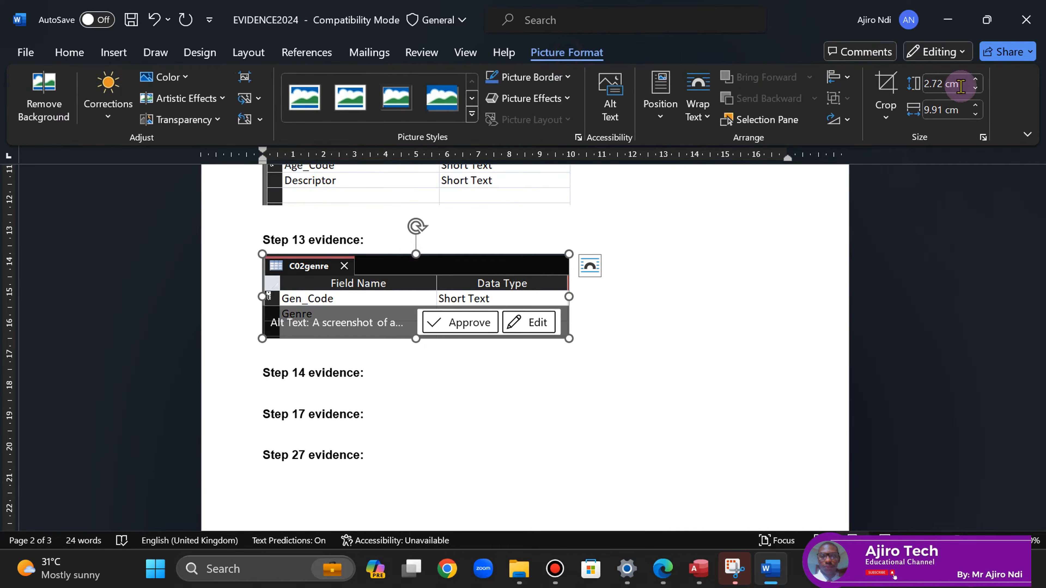
left_click(977, 106)
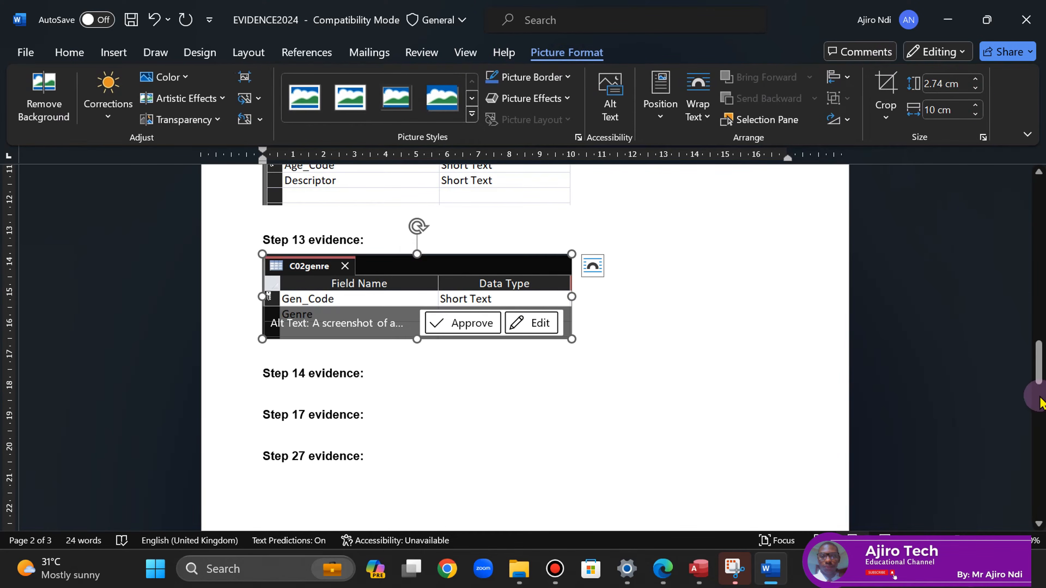
left_click_drag(1038, 352, 925, 339)
left_click(533, 348)
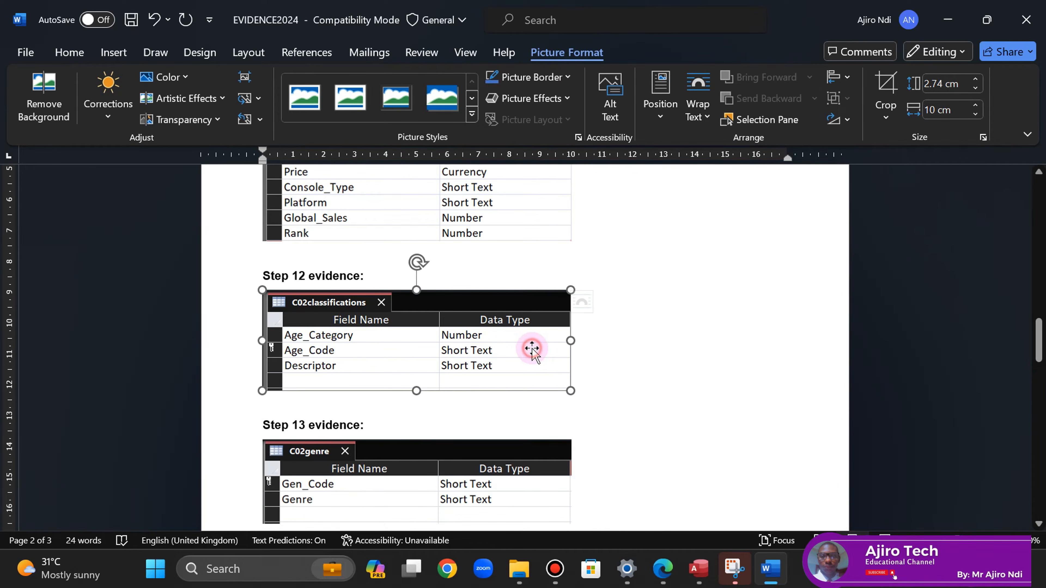
left_click(976, 104)
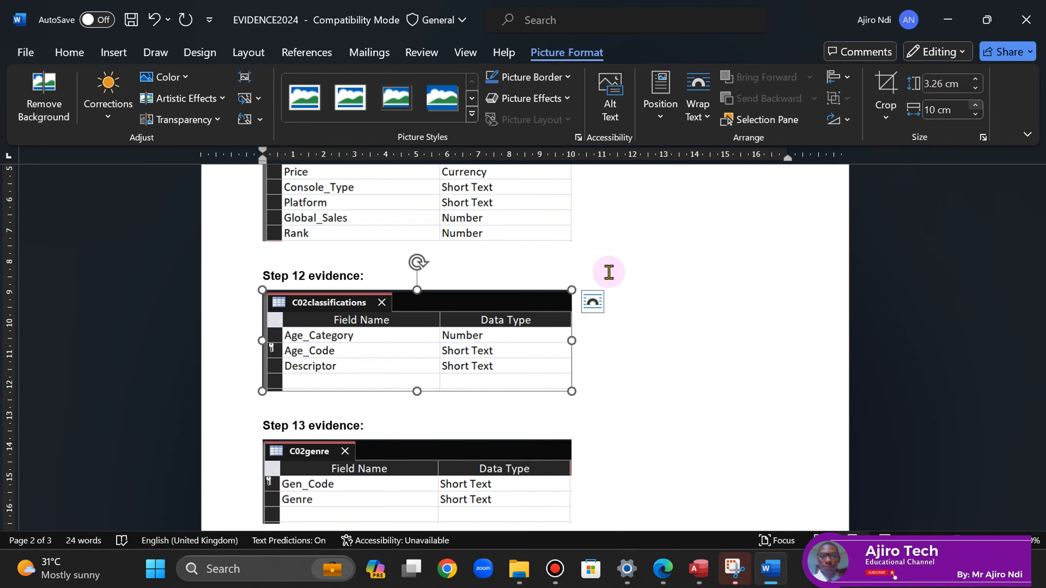
left_click(131, 20)
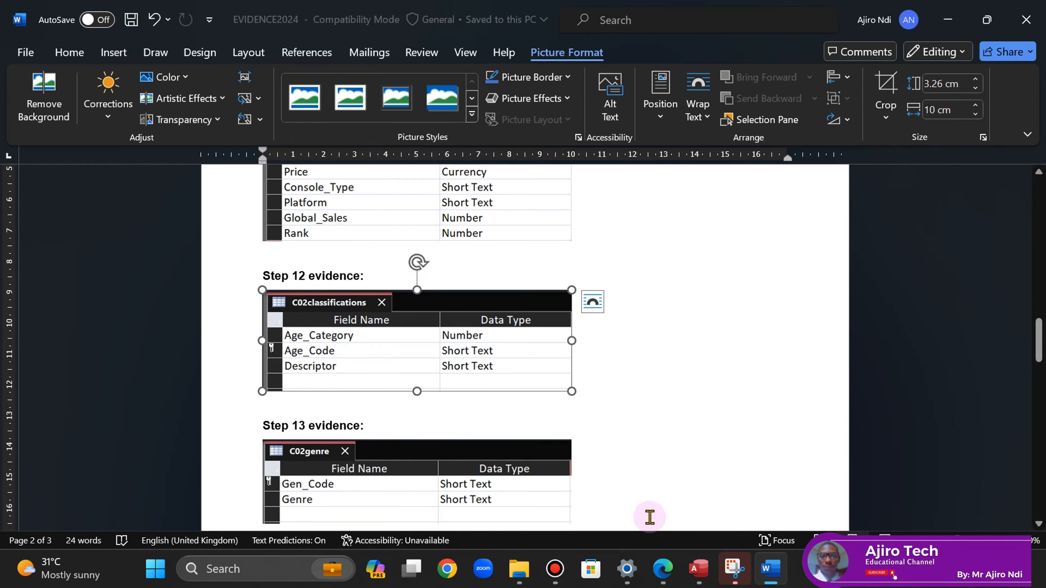
left_click(664, 570)
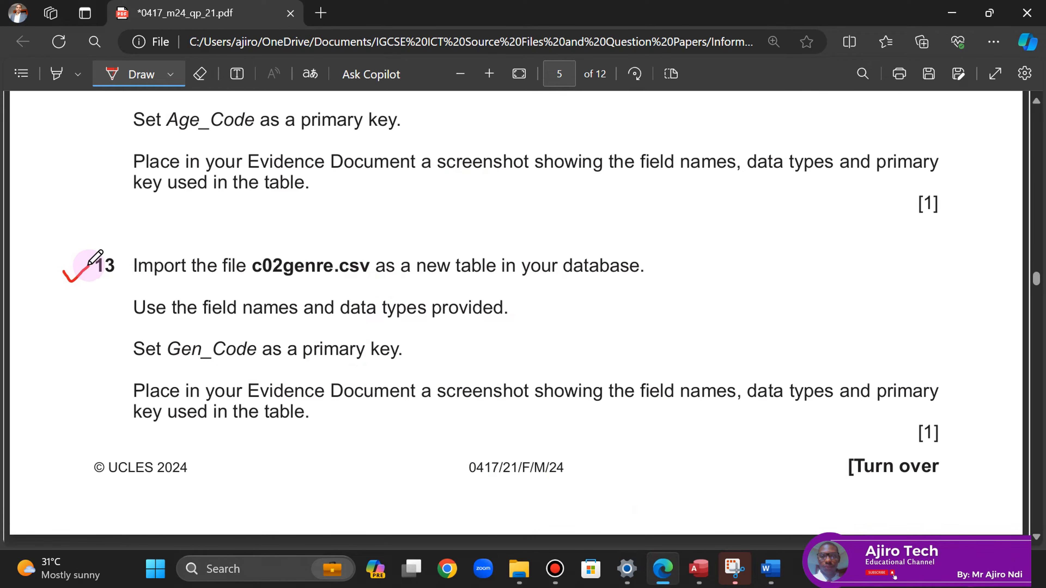
- Handwrite 'Key fields, PK, FK' beside question 14 on the exam paper
scroll(1035, 543, "down", 10)
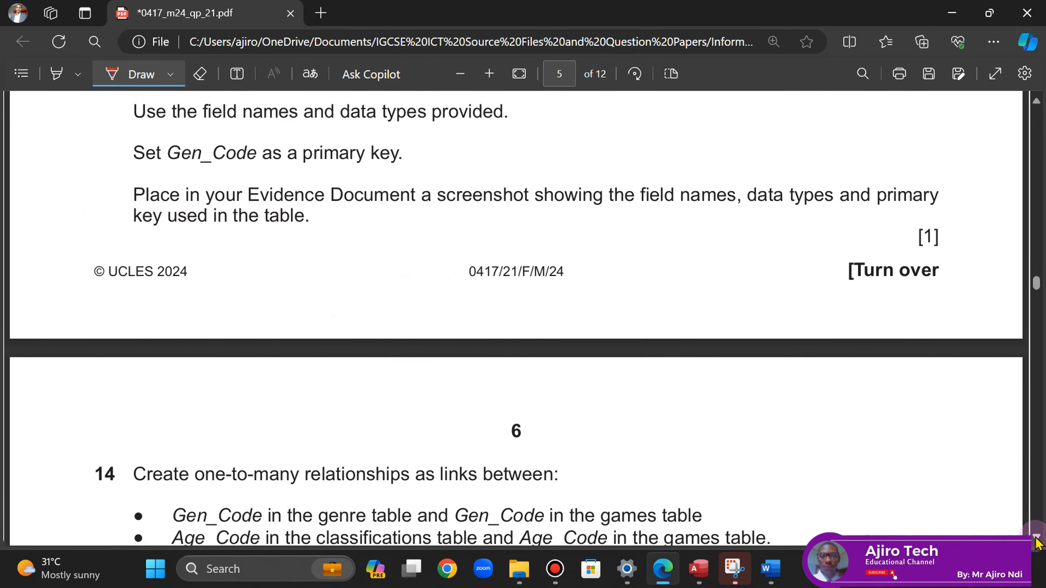
scroll(1035, 543, "down", 1)
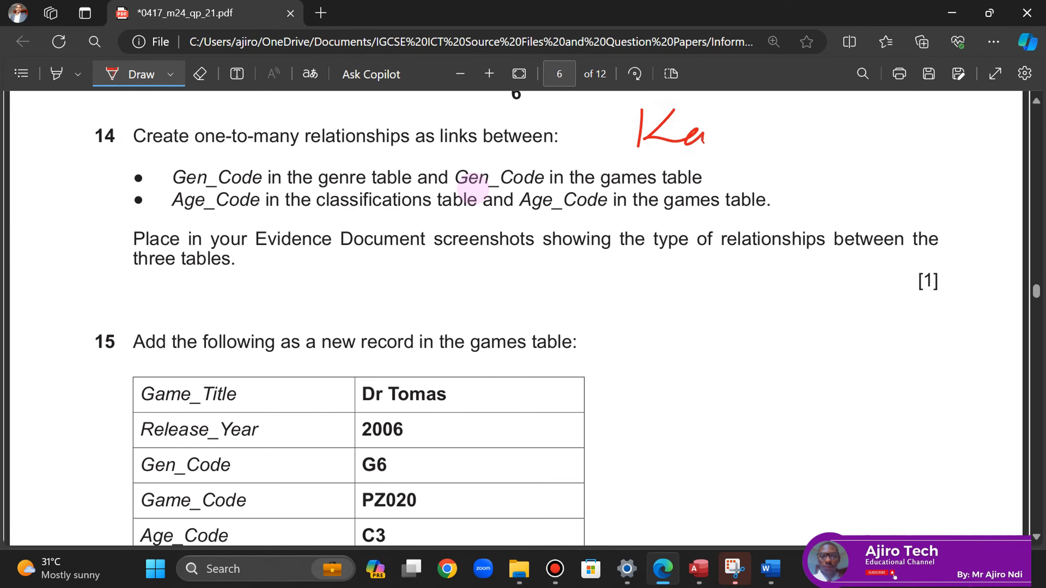
mouse_move(799, 145)
left_mouse_down()
mouse_move(824, 160)
mouse_move(861, 157)
left_mouse_up()
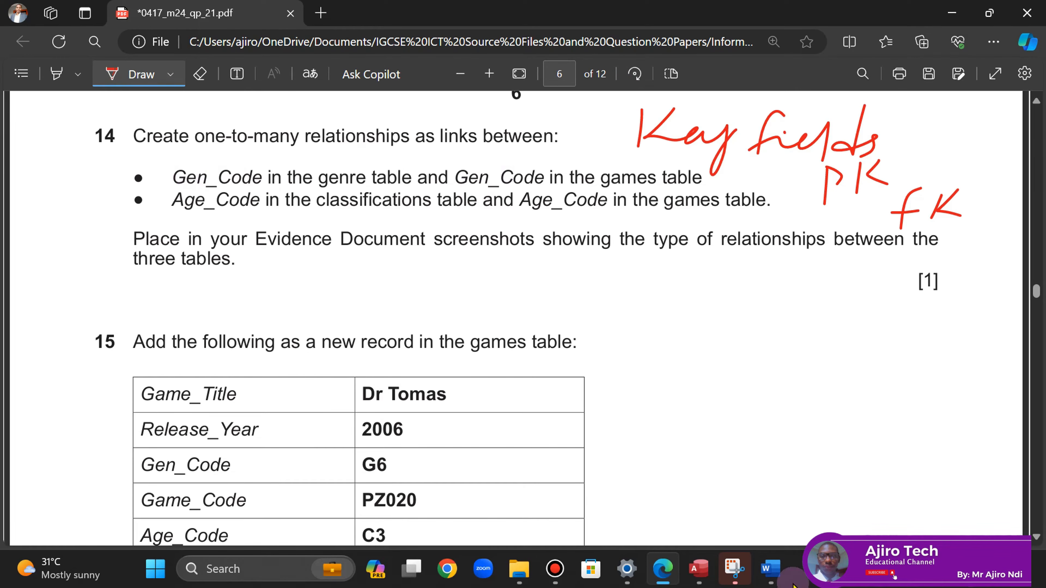
left_click(699, 579)
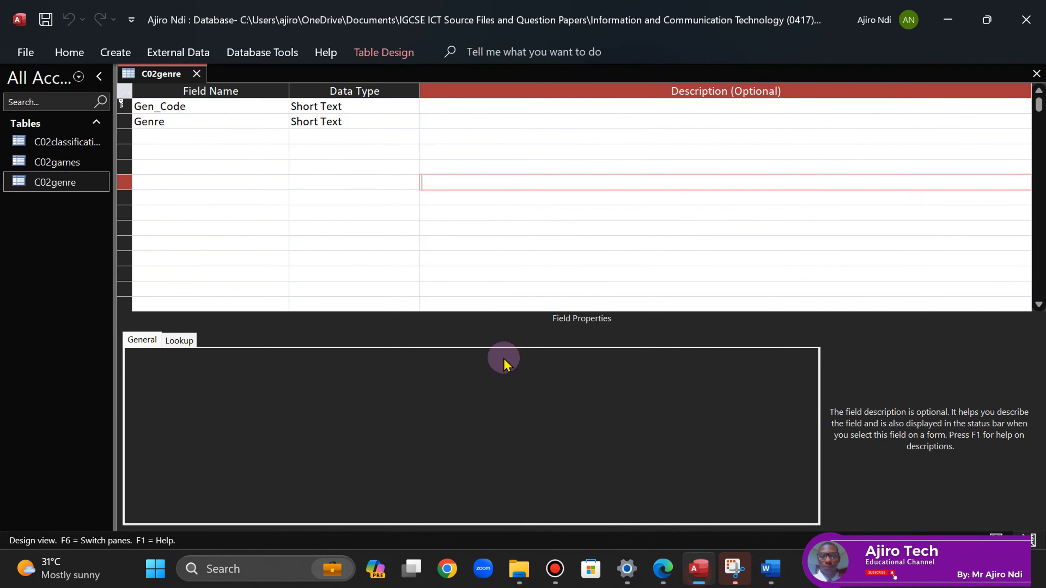
- Close the C02genre table design and open the Relationships window
left_click(201, 78)
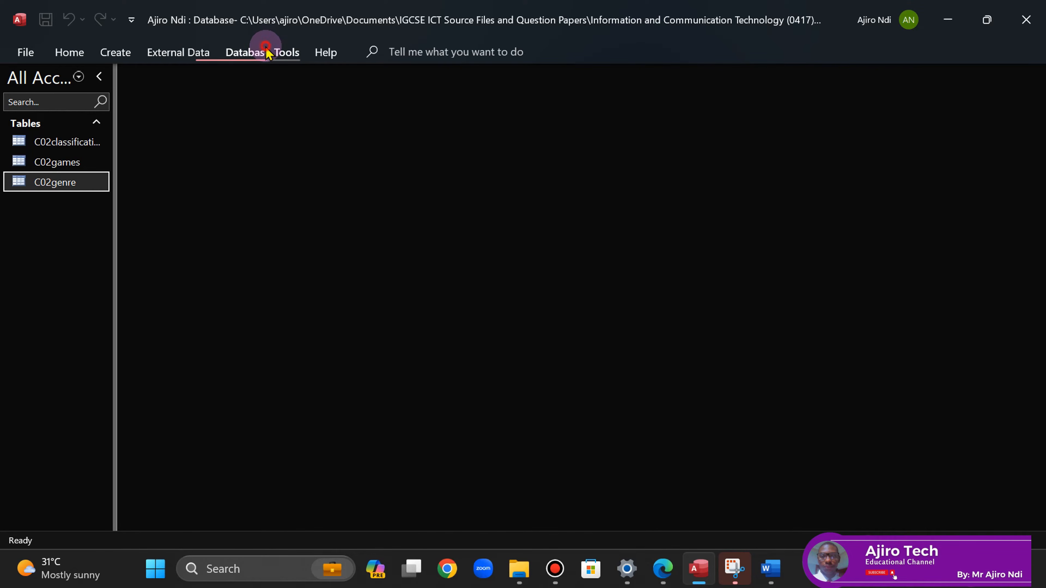
left_click(270, 54)
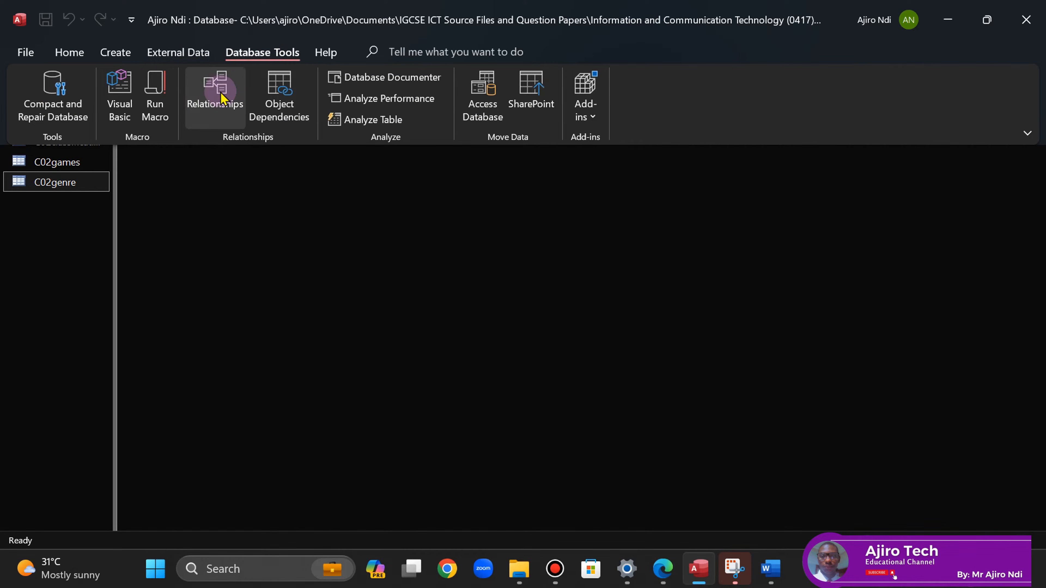
left_click(220, 94)
left_click_drag(948, 78, 1042, 84)
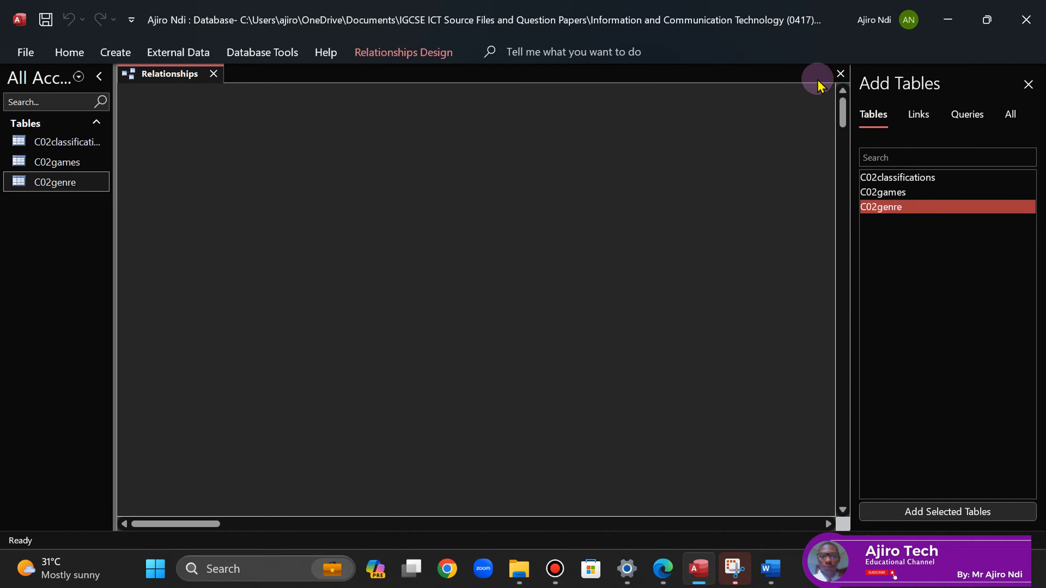
- Add C02classifications, C02games and C02genre to the layout, enlarging C02games to show every field
left_click(911, 180)
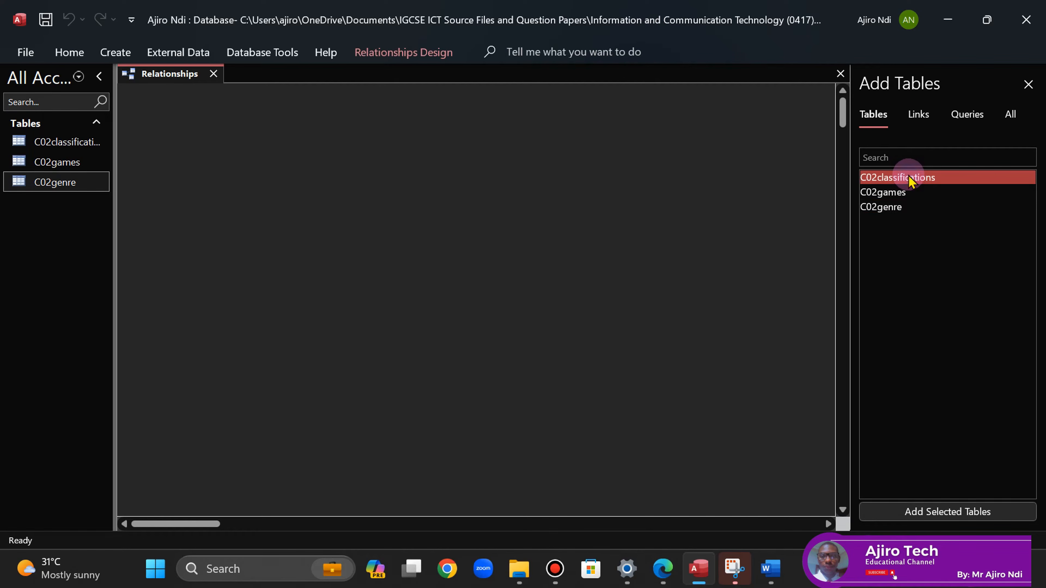
left_click(886, 214, "shift")
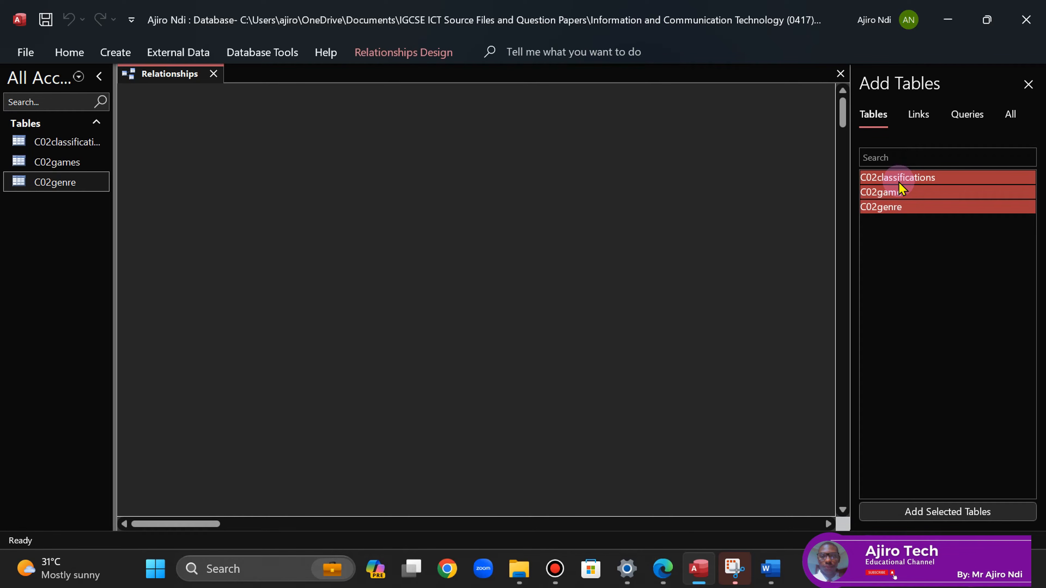
left_click(891, 511)
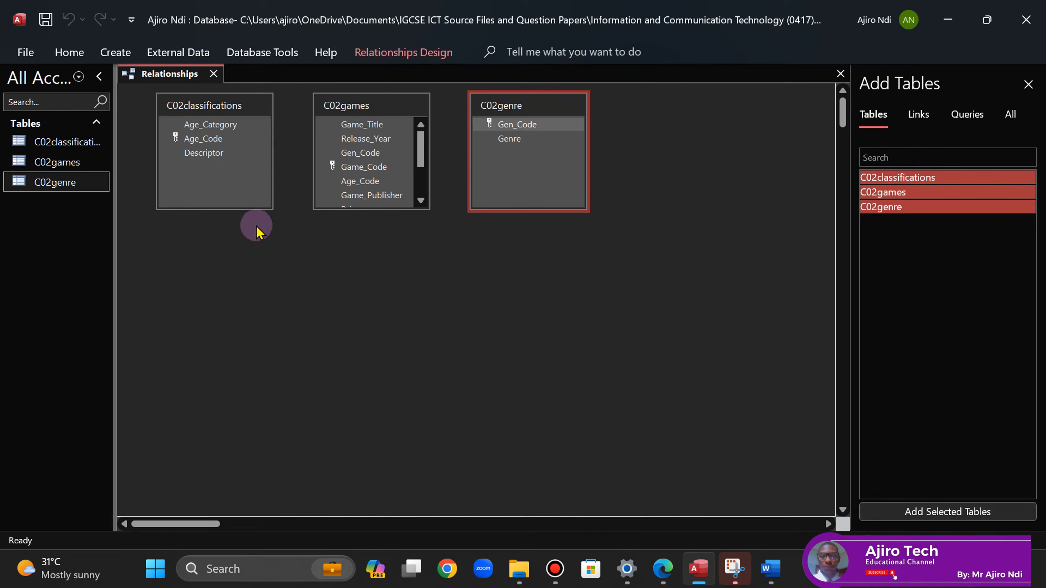
left_click_drag(364, 213, 364, 289)
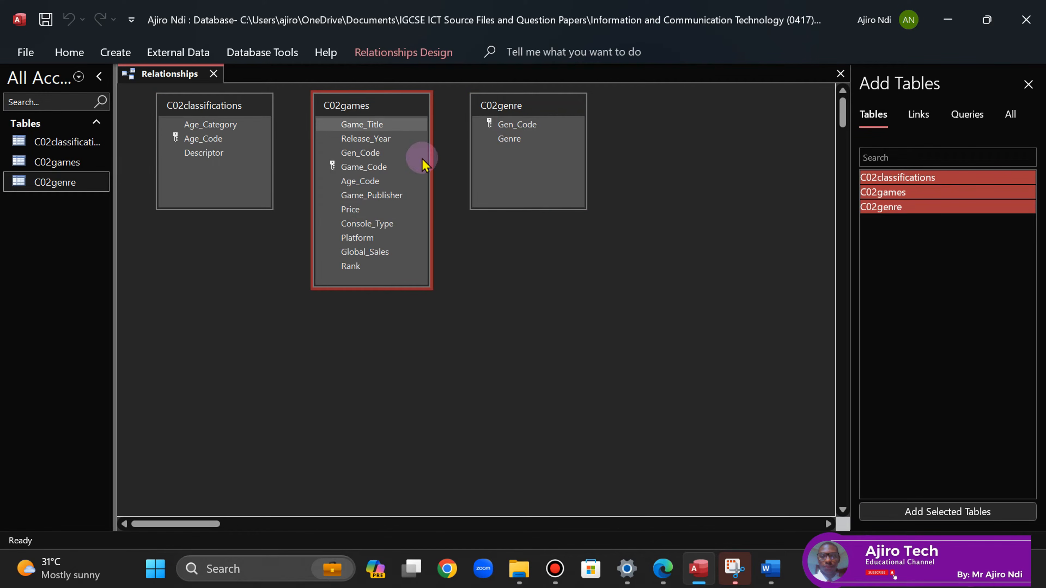
left_click(662, 575)
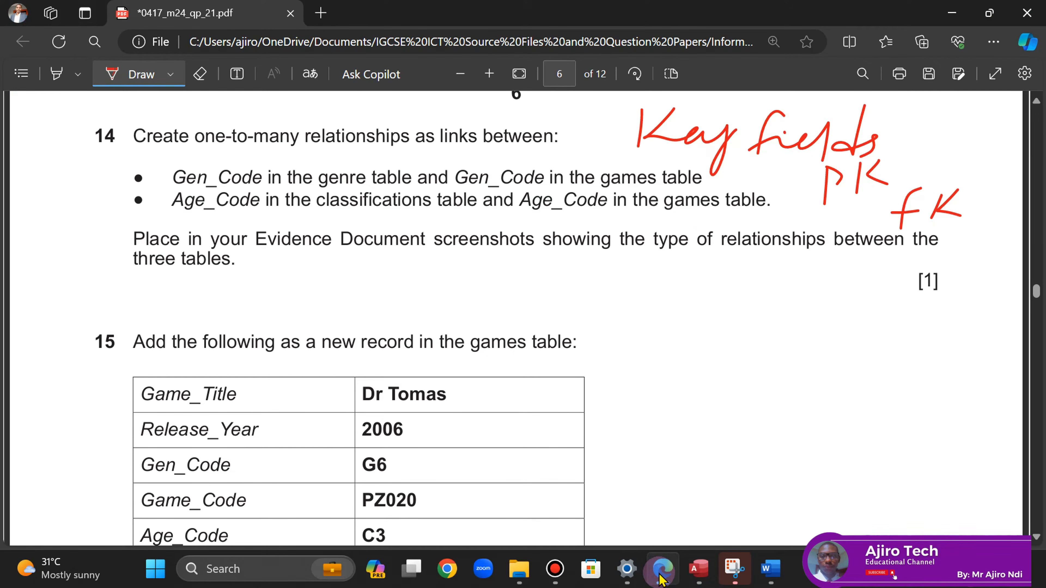
- Compare the question paper with the layout and shift the C02games table right
left_click(661, 577)
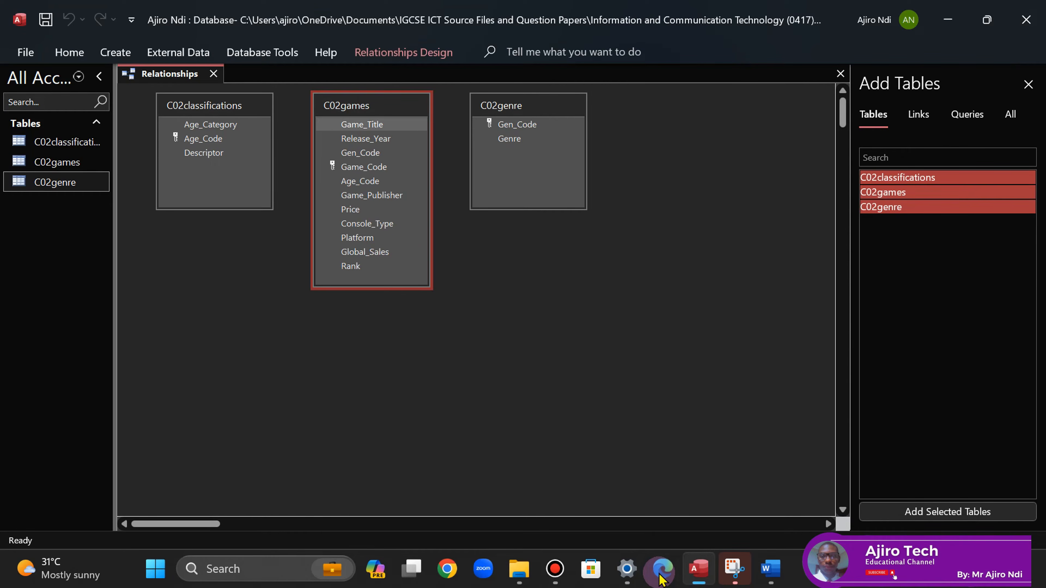
left_click(661, 576)
left_click(661, 578)
left_click(661, 576)
left_click(661, 576)
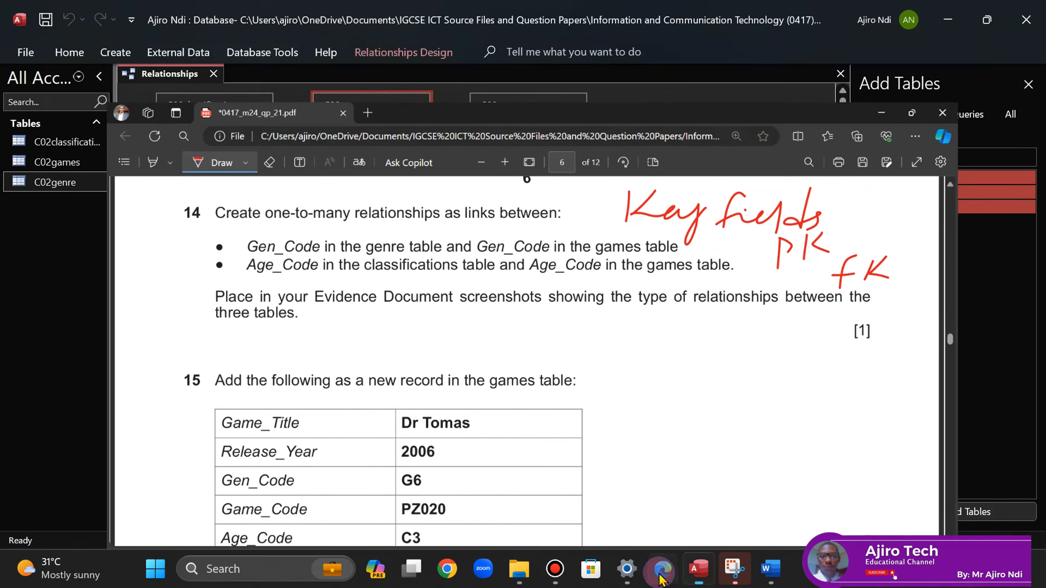
mouse_move(339, 103)
left_mouse_down()
mouse_move(649, 153)
mouse_move(366, 119)
mouse_move(356, 108)
left_mouse_up()
- Link Gen_Code in C02genre to Gen_Code in C02games, then move C02games lower
left_click_drag(517, 106, 378, 159)
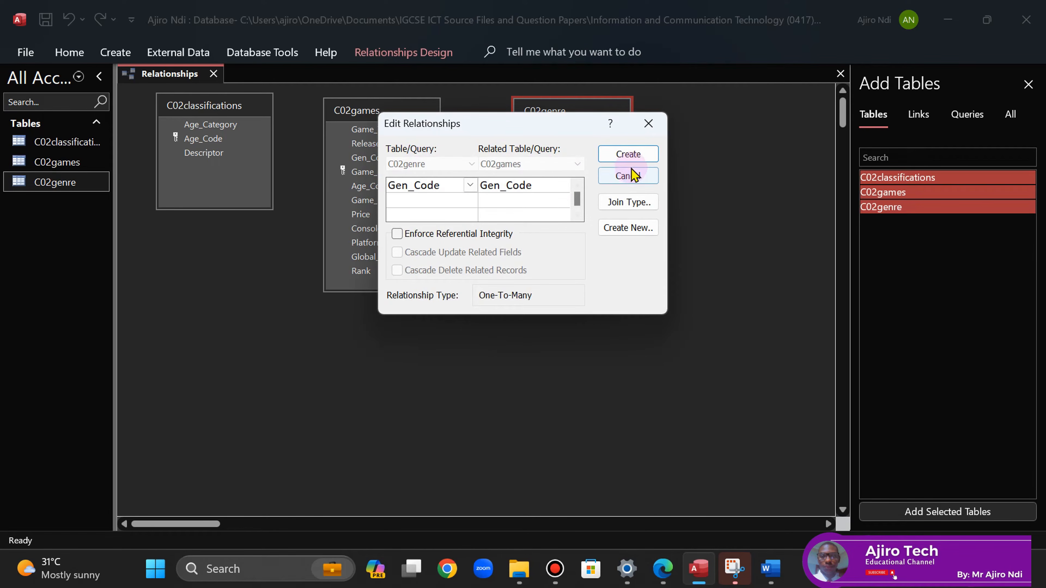
left_click(627, 155)
left_click_drag(383, 116, 388, 265)
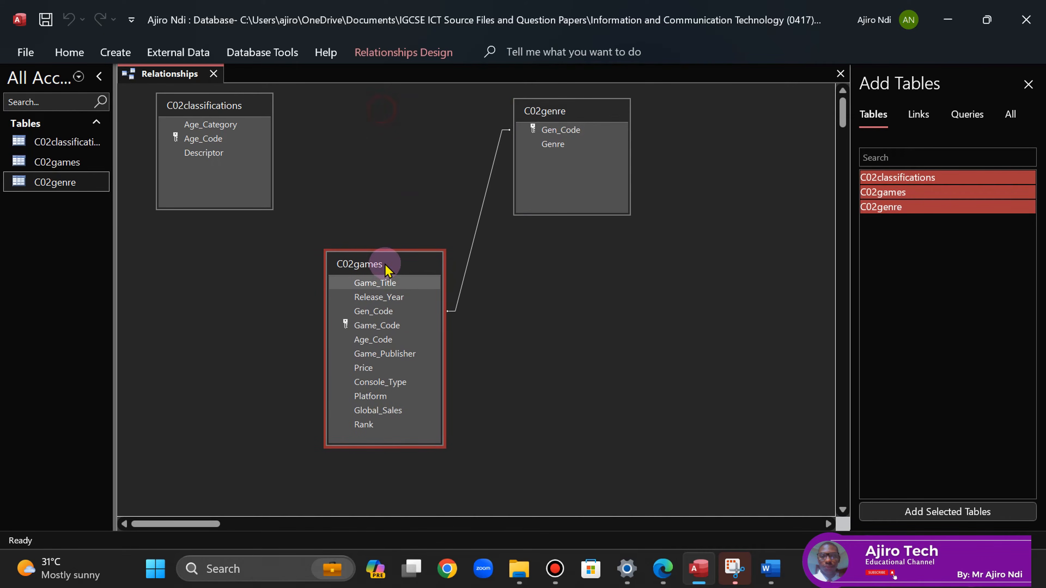
left_click(658, 578)
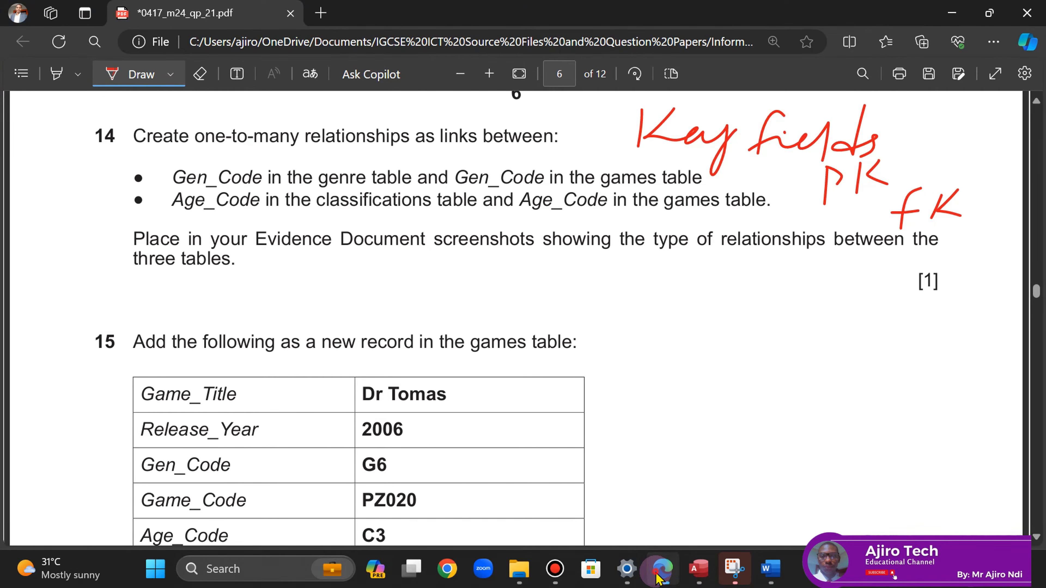
- Drag Age_Code from C02classifications onto Age_Code in C02games and create the relationship
left_click(658, 578)
left_click(193, 140)
left_click_drag(192, 149, 360, 336)
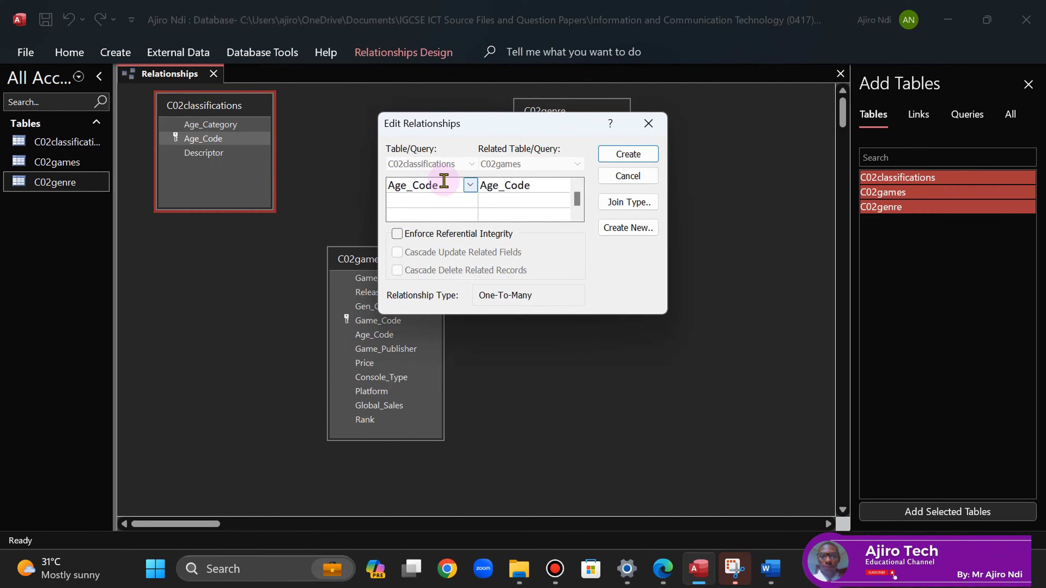
left_click(629, 155)
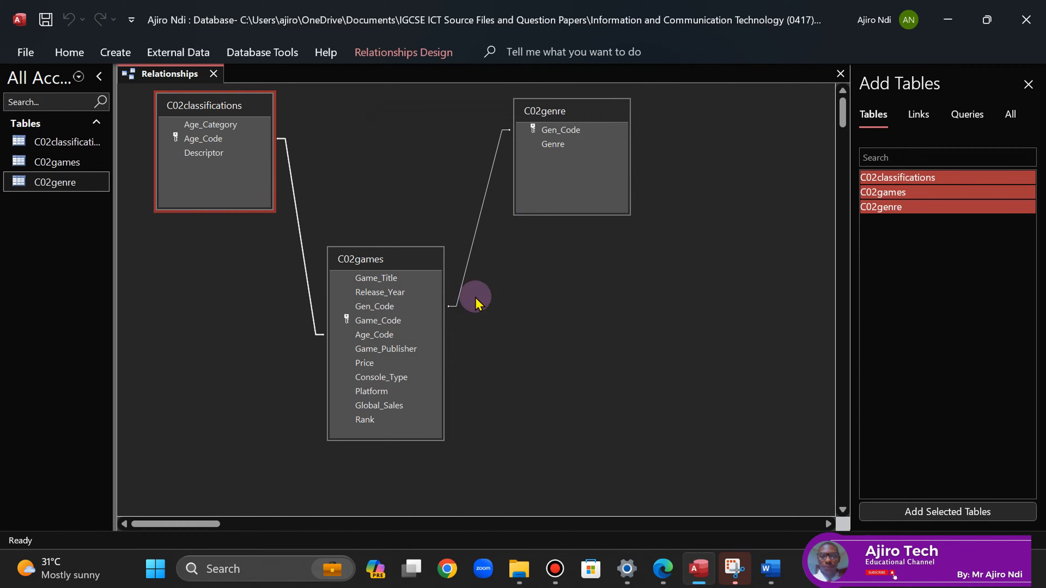
left_click(662, 570)
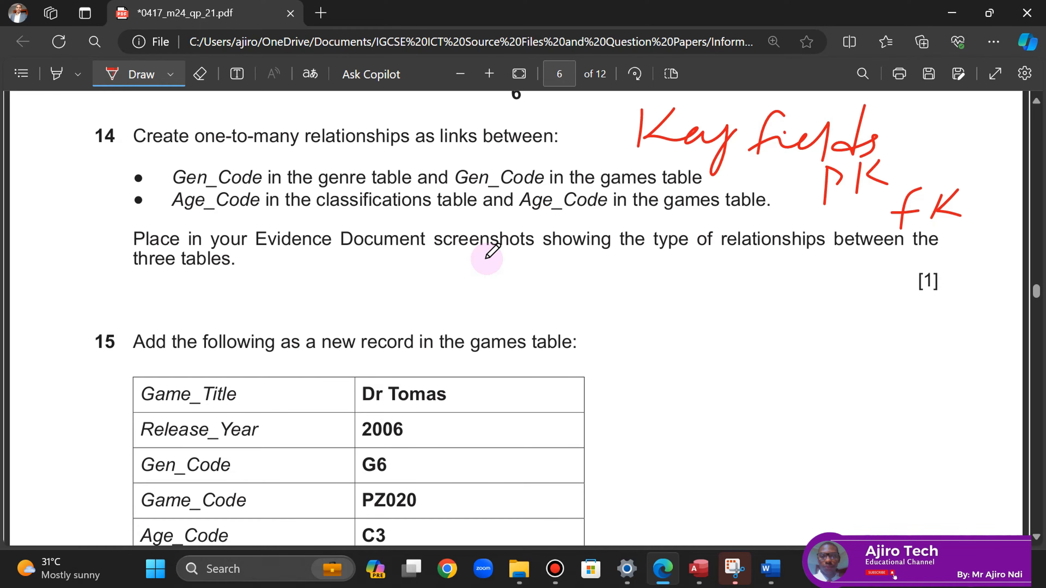
mouse_move(704, 565)
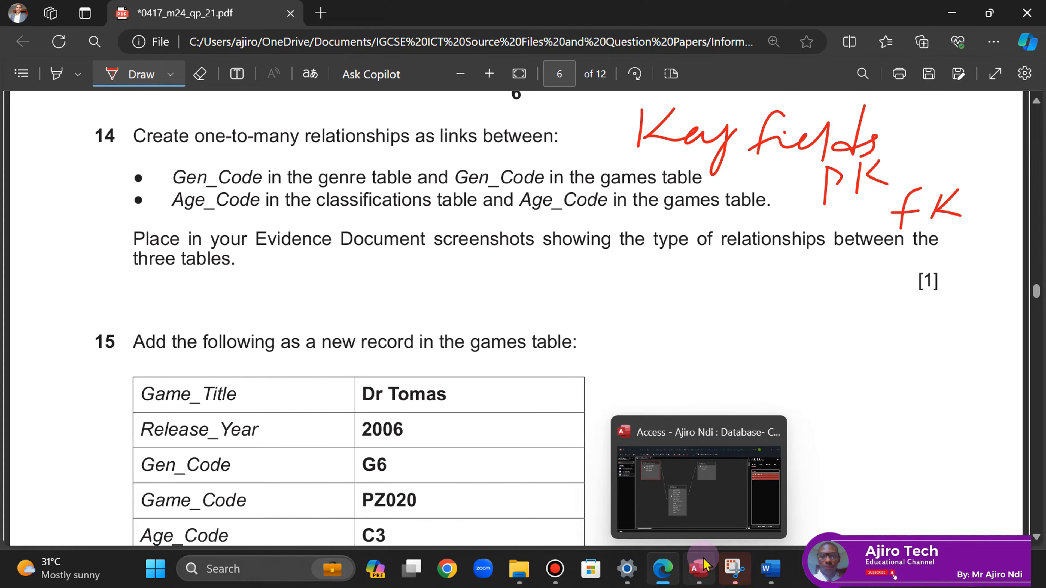
left_click(704, 565)
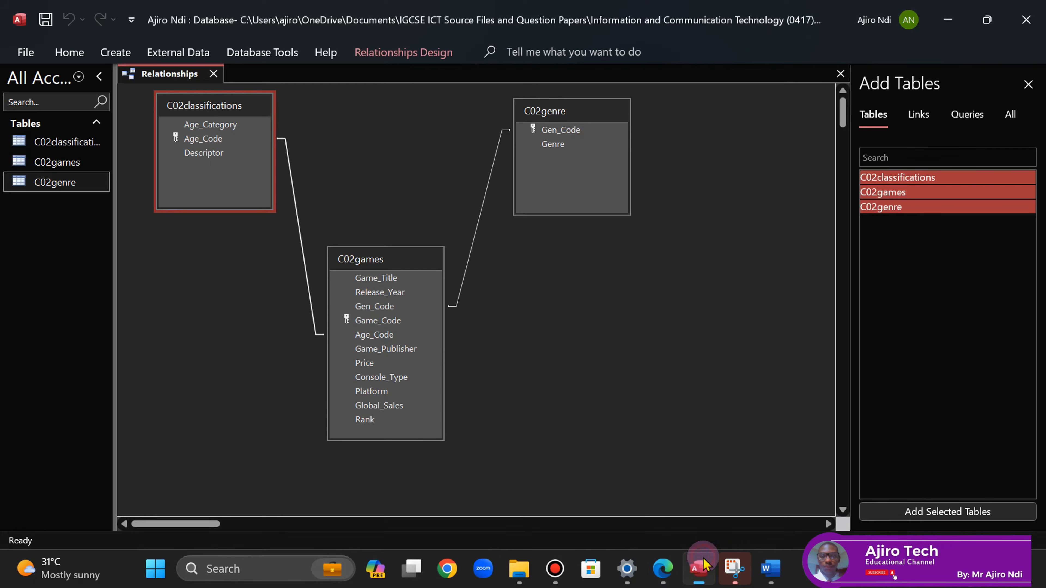
left_click(479, 211)
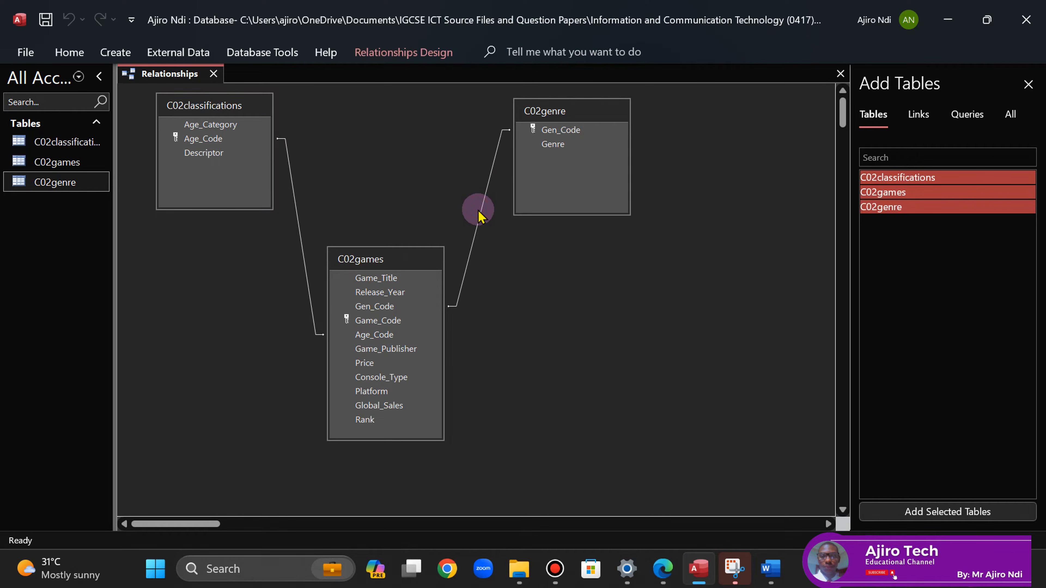
- Set the Access ribbon to always show
left_click(399, 52)
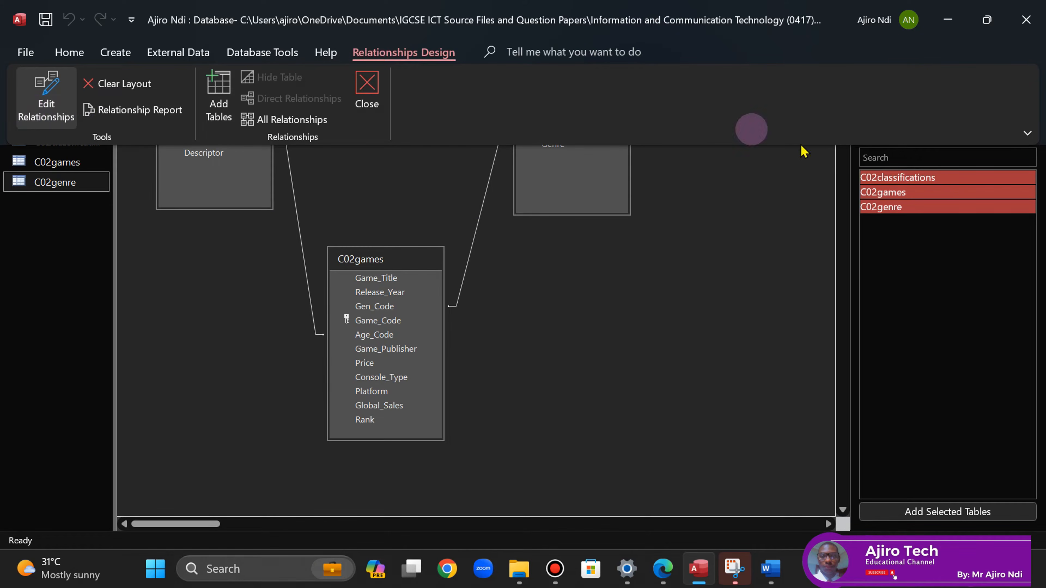
left_click(1029, 133)
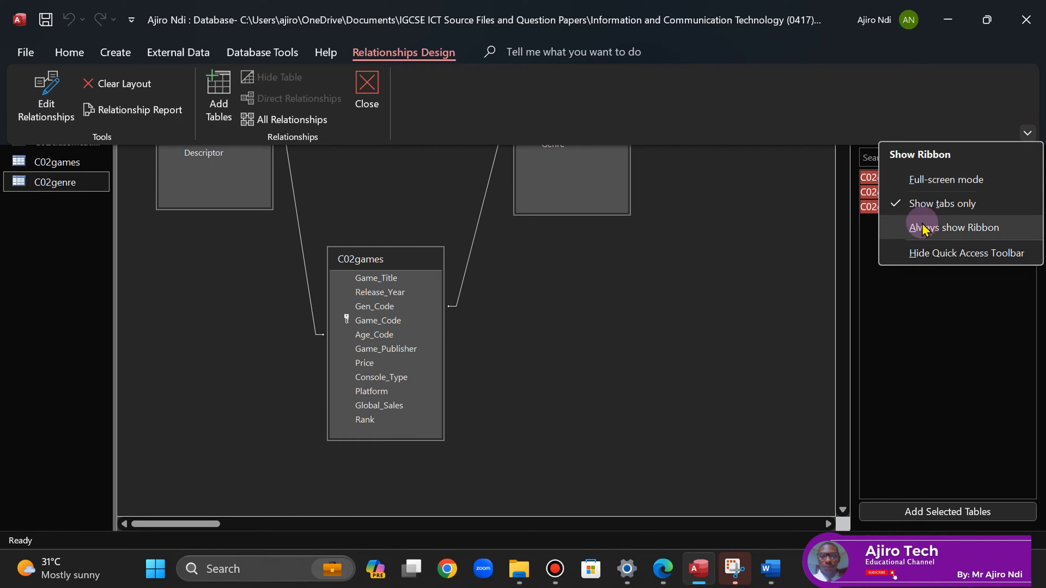
left_click(935, 227)
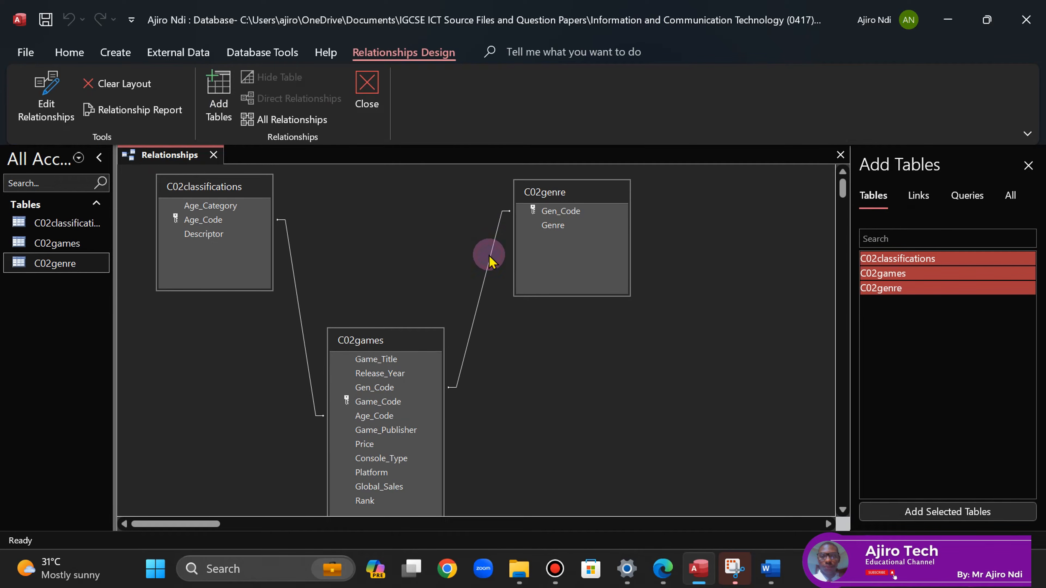
- Snip a screenshot of the C02genre–C02games Gen_Code relationship details dialog
left_click(483, 279)
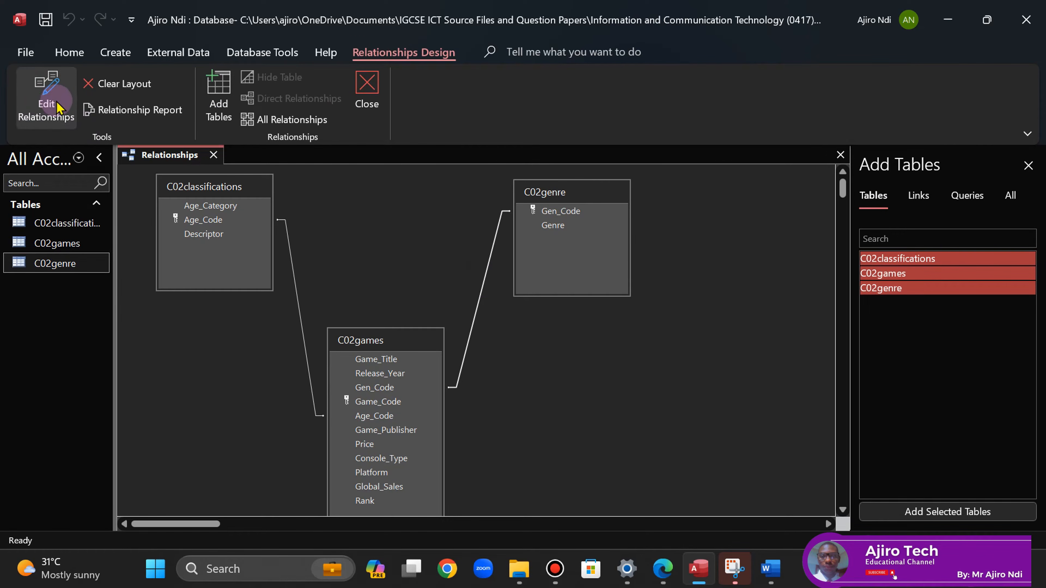
left_click(46, 98)
left_click(750, 558)
left_click(320, 133)
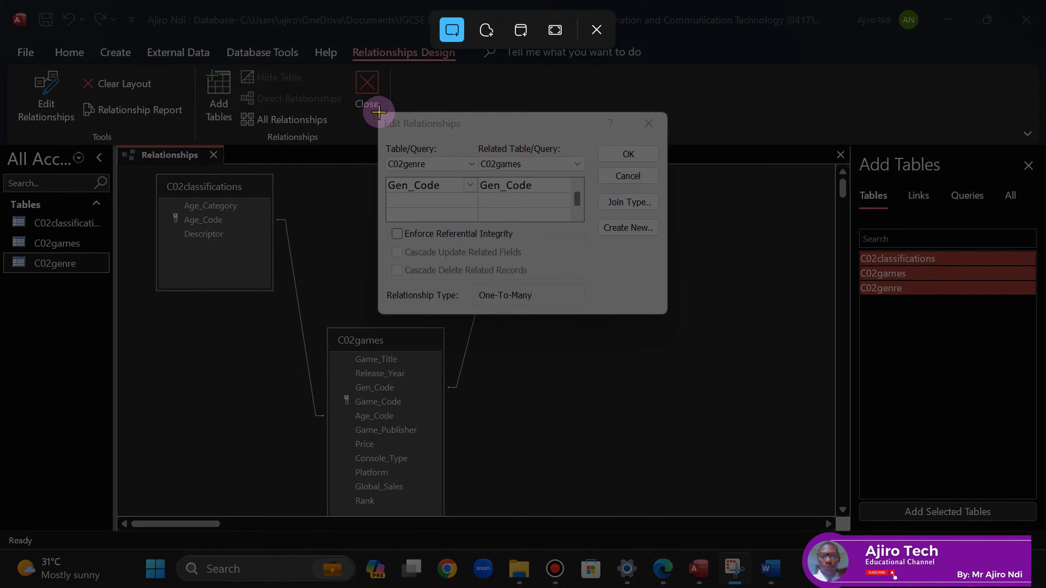
left_click_drag(378, 113, 665, 314)
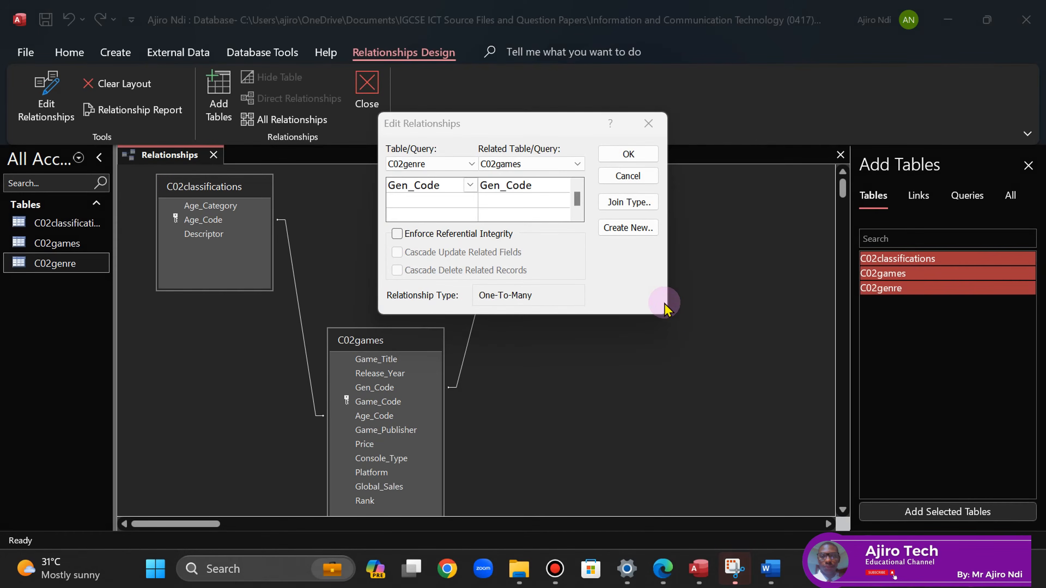
left_click(627, 155)
left_click(664, 570)
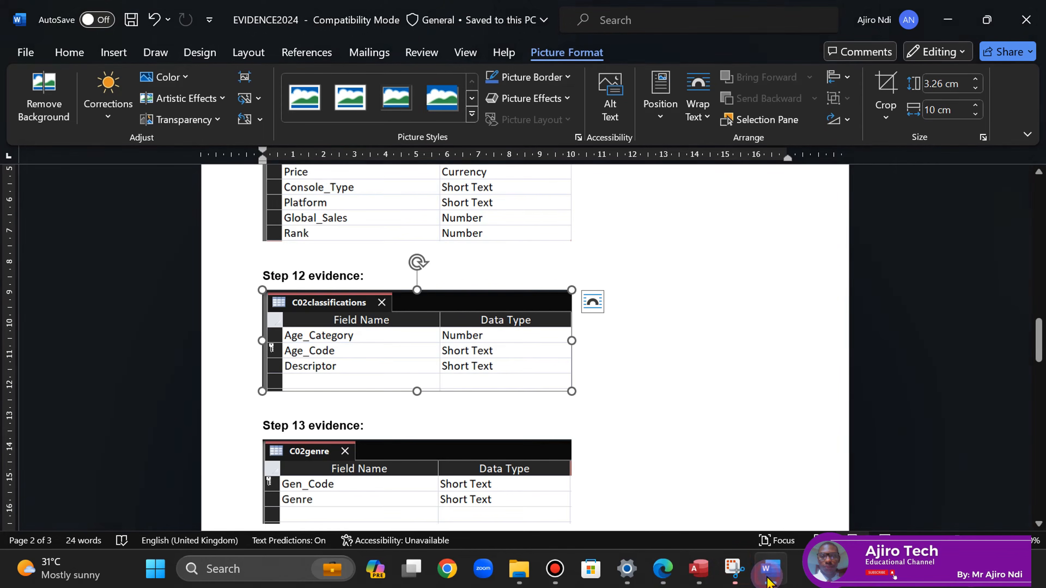
- Paste the Gen_Code relationship screenshot on a new line under Step 14 evidence
left_click(770, 570)
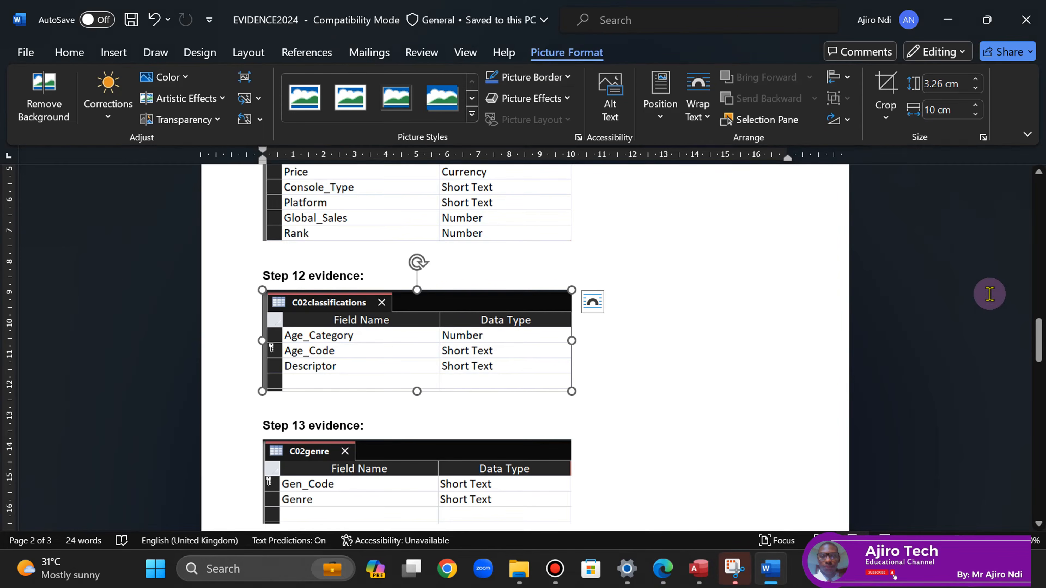
left_click_drag(1034, 340, 1030, 363)
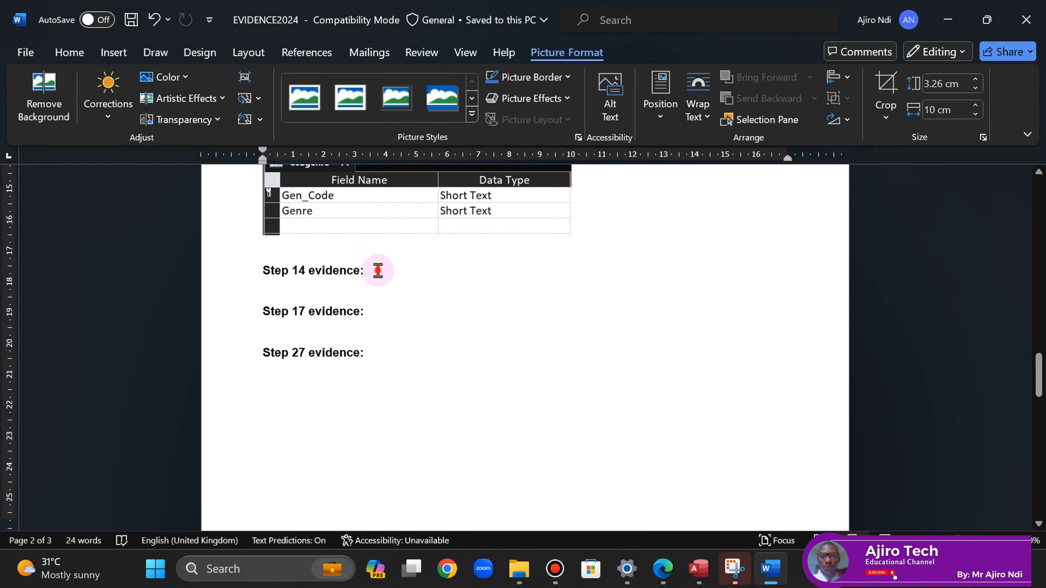
left_click(378, 270)
key("Return")
key("Return")
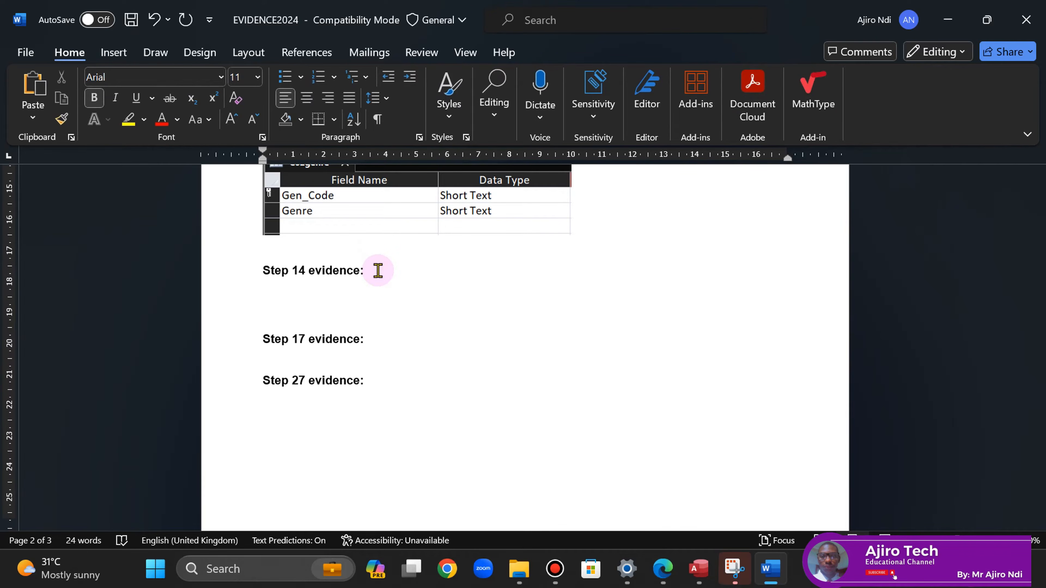
key("ctrl+v")
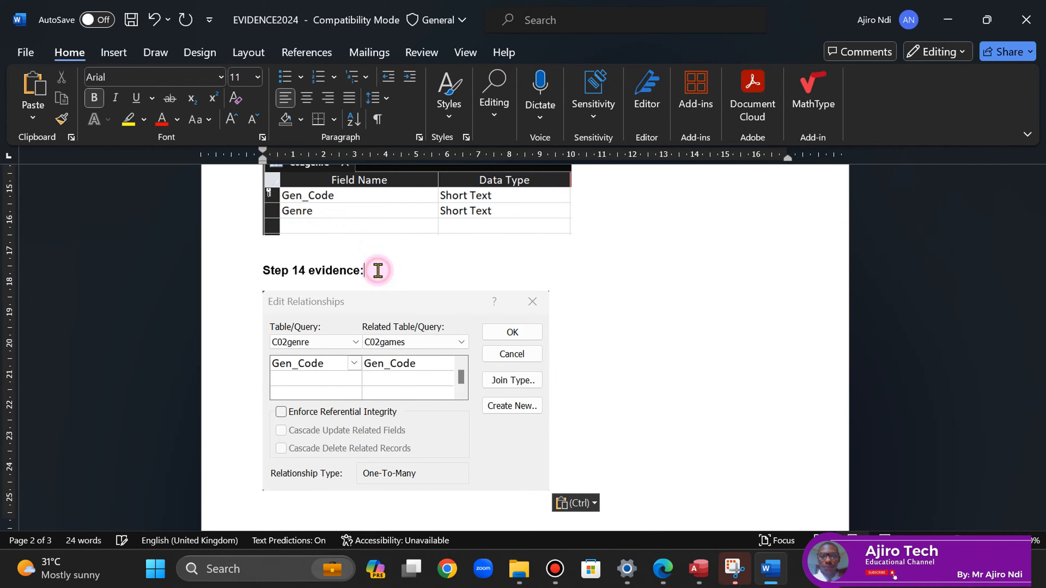
- Crop a little off the screenshot's top and bottom and add a blank line below it
left_click(409, 305)
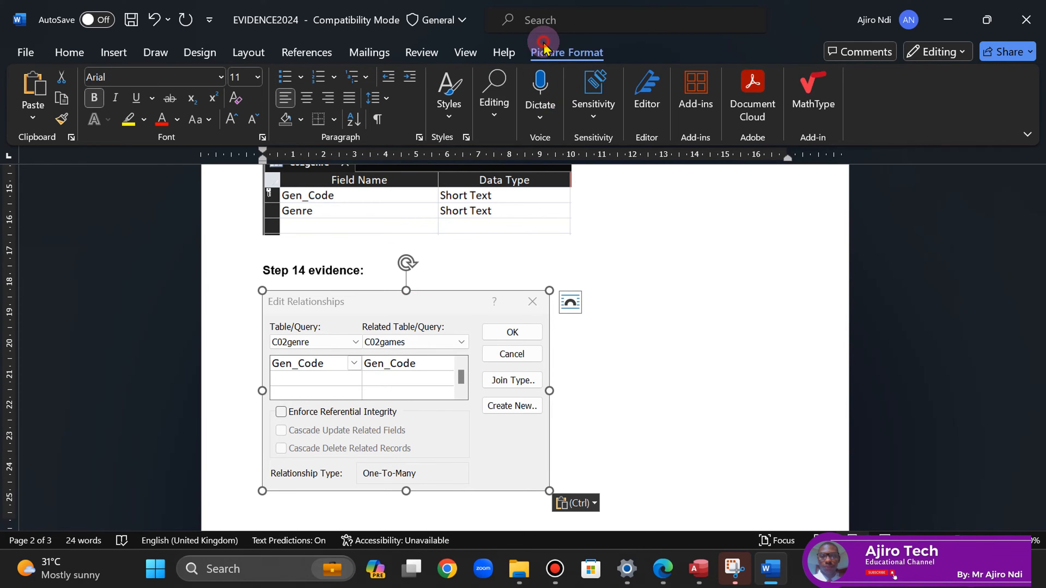
left_click(539, 49)
left_click(886, 99)
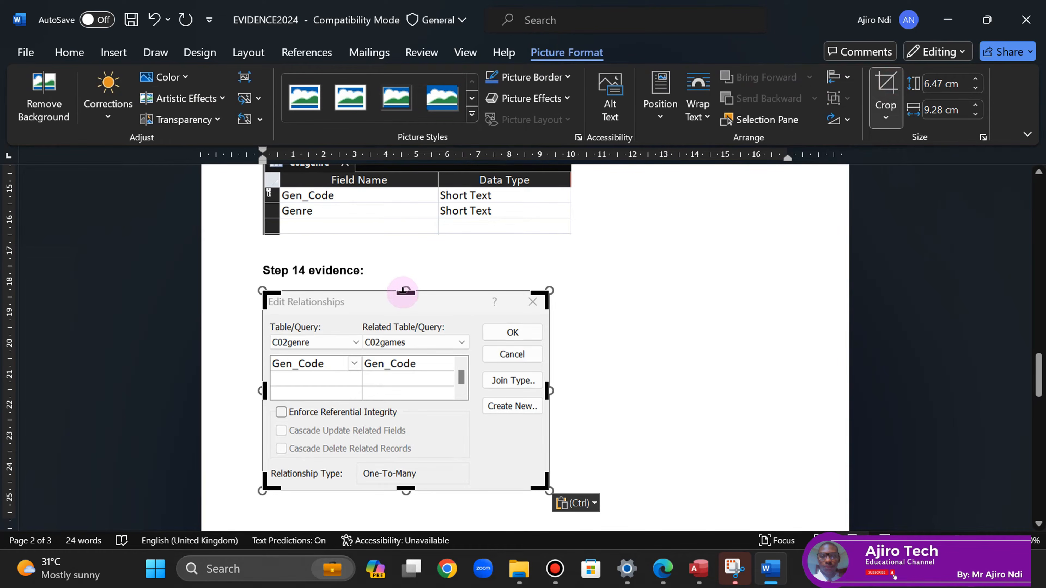
left_click_drag(405, 293, 404, 293)
left_click_drag(407, 487, 405, 483)
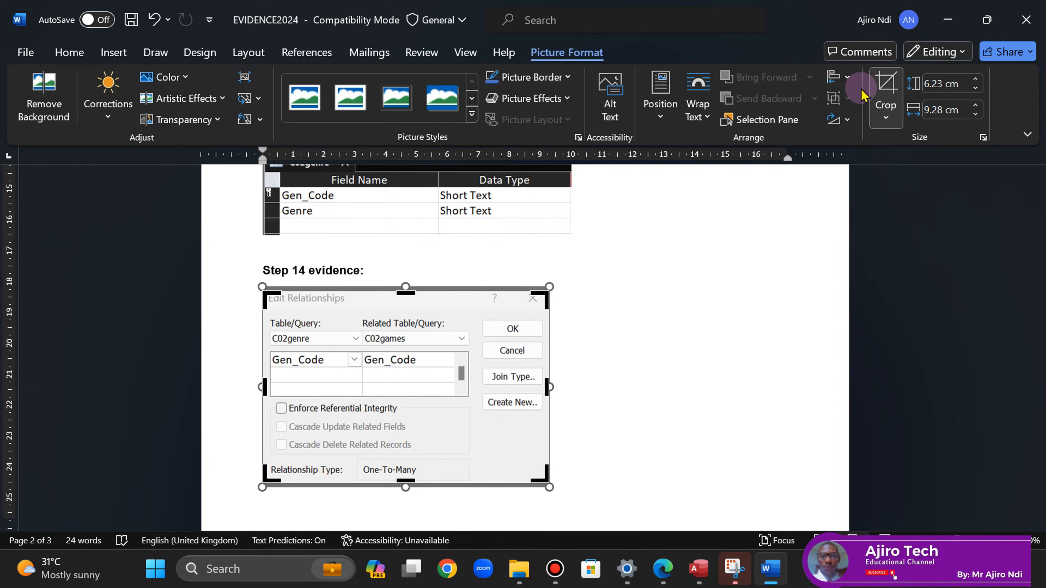
left_click(885, 84)
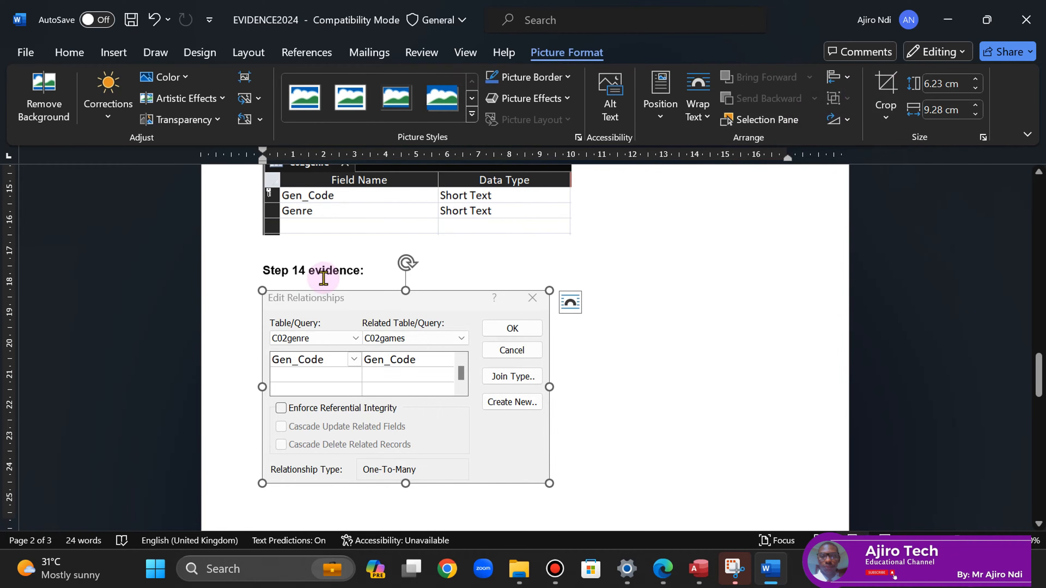
left_click(309, 284)
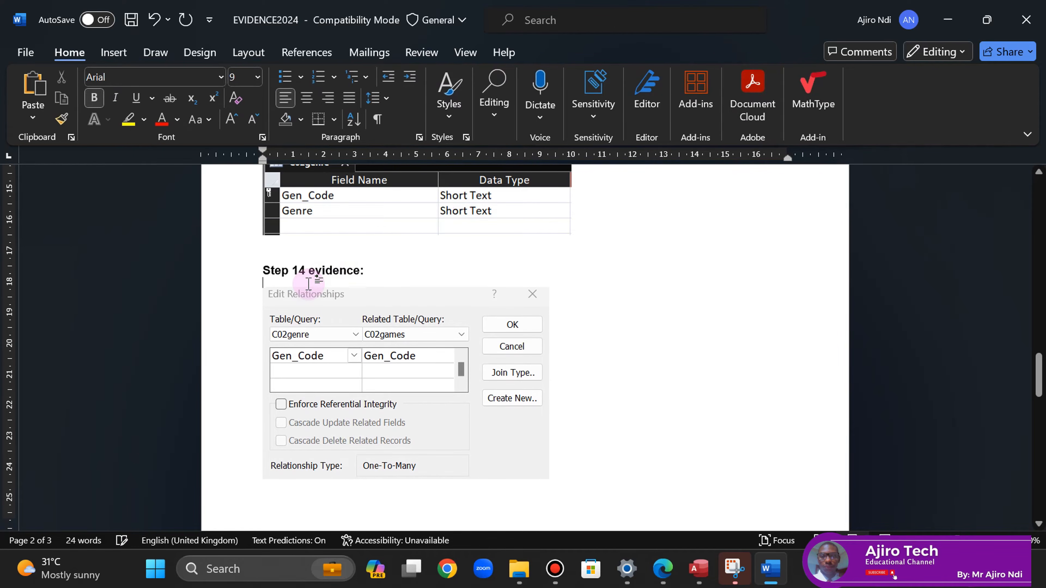
left_click(568, 461)
key("Return")
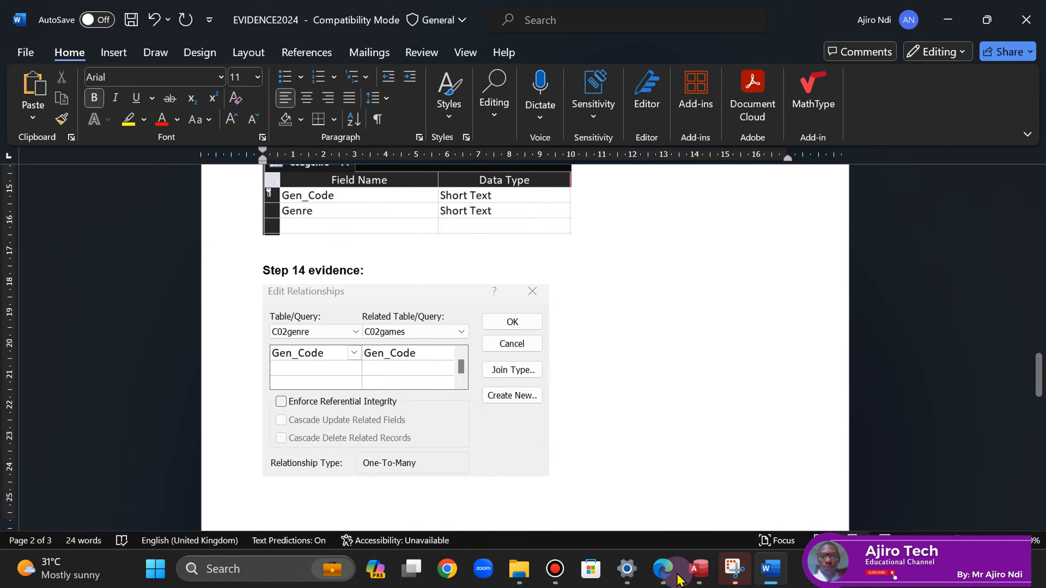
left_click(663, 569)
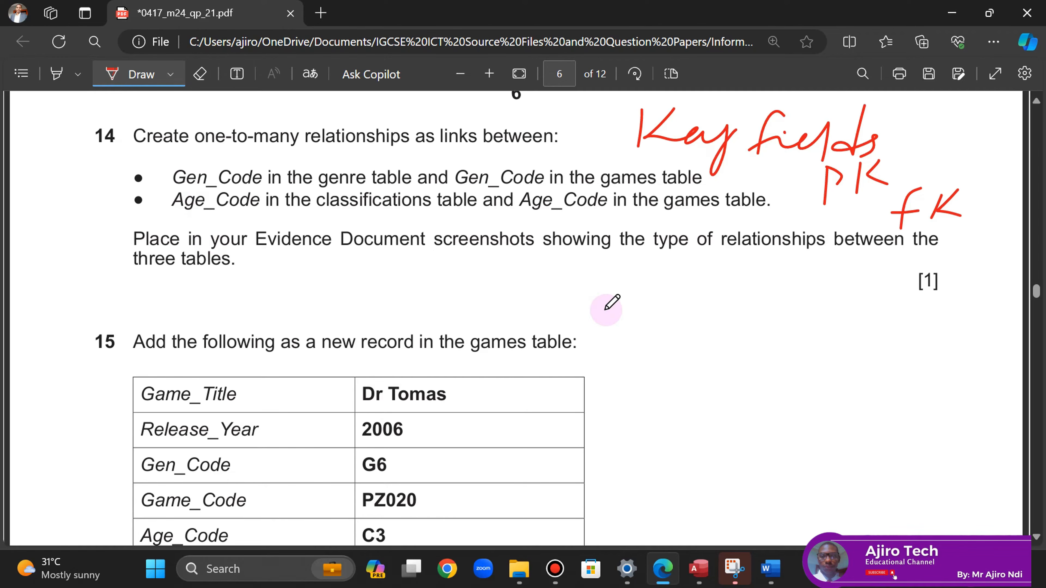
- Snip the Age_Code relationship details between C02classifications and C02games
left_click(699, 569)
left_click(296, 299)
left_click(46, 95)
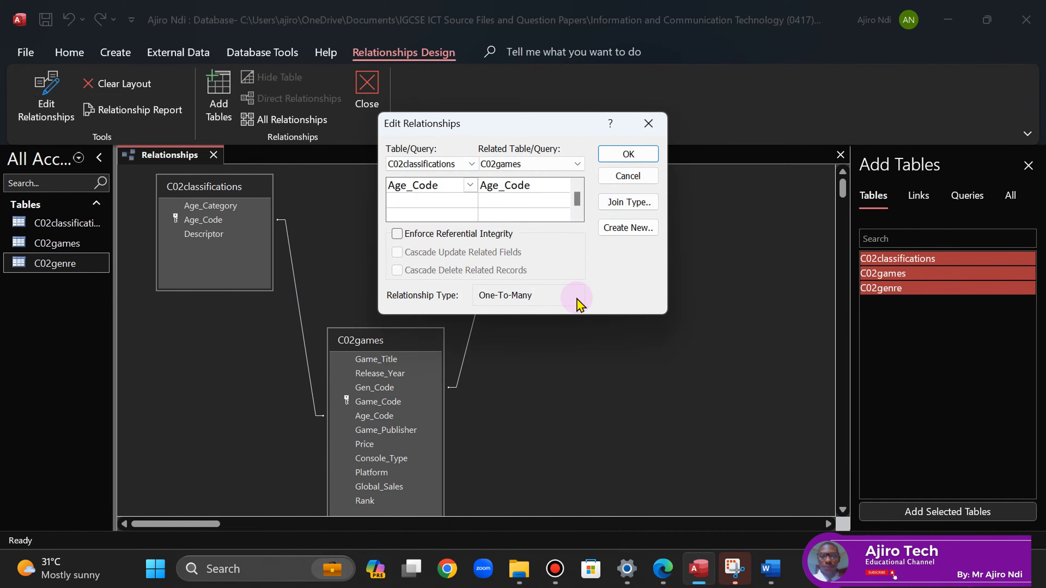
left_click(735, 567)
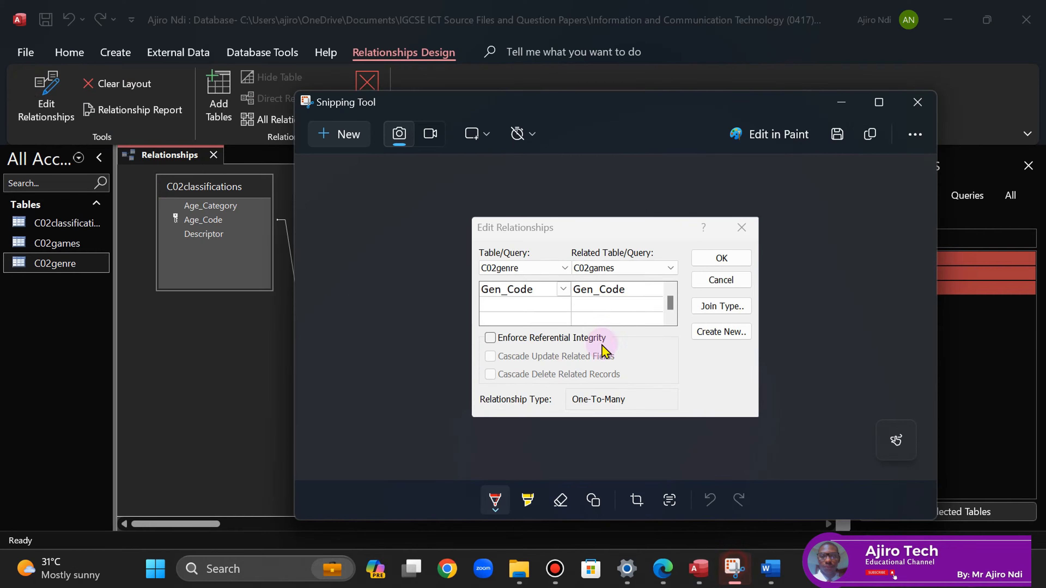
left_click(350, 136)
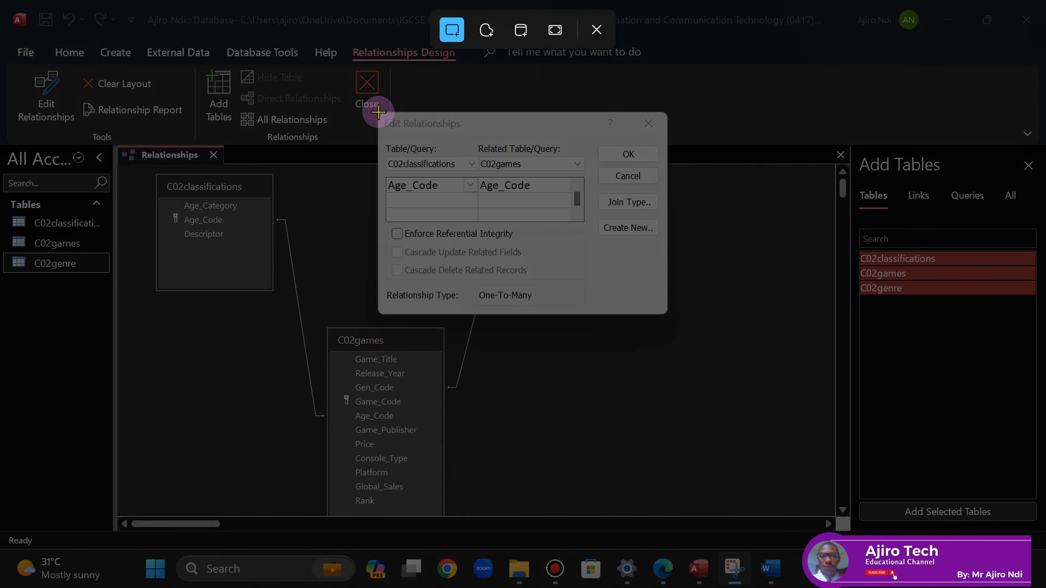
left_click_drag(378, 112, 667, 315)
left_click(625, 155)
- Paste the Age_Code screenshot below the first and push Step 14 evidence onto a new page
left_click(771, 568)
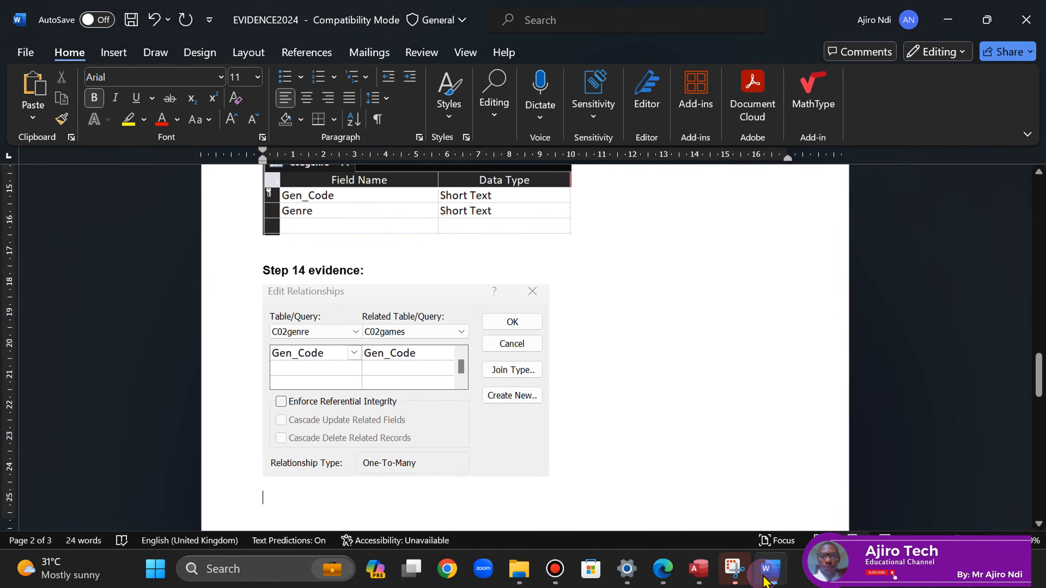
left_click(403, 274)
left_click(266, 503)
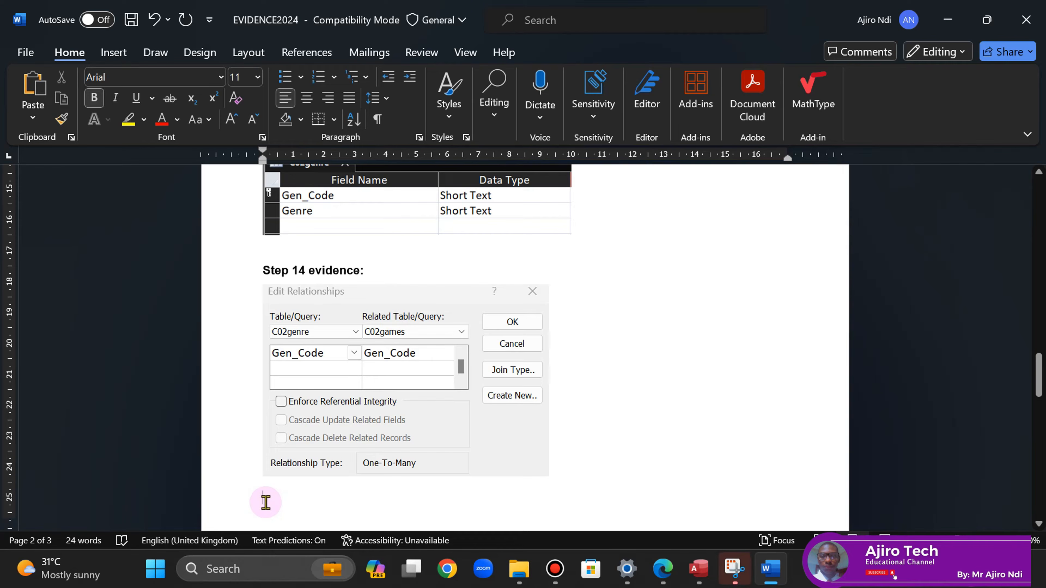
key("ctrl+v")
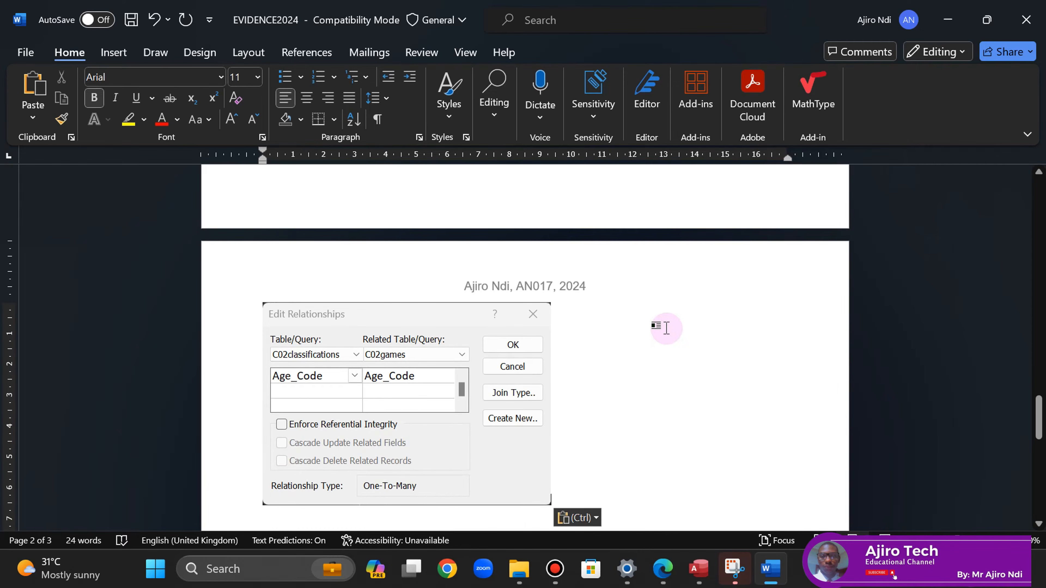
left_click_drag(1040, 401, 1039, 375)
left_click(262, 275)
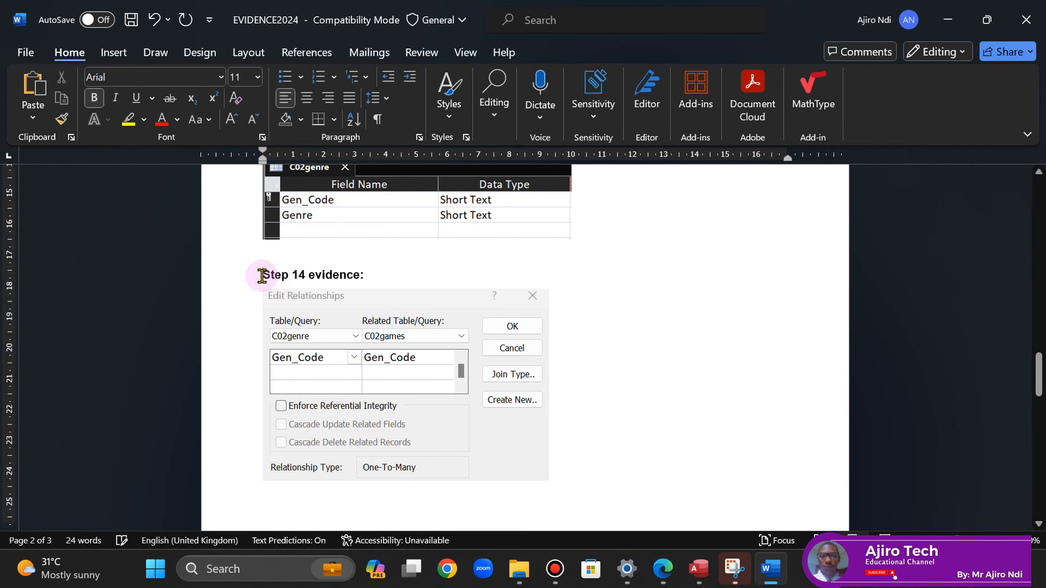
key("ctrl+Return")
left_click_drag(1038, 359, 1037, 393)
- Crop the Age_Code screenshot's top and bottom edges and save the document
left_click(422, 384)
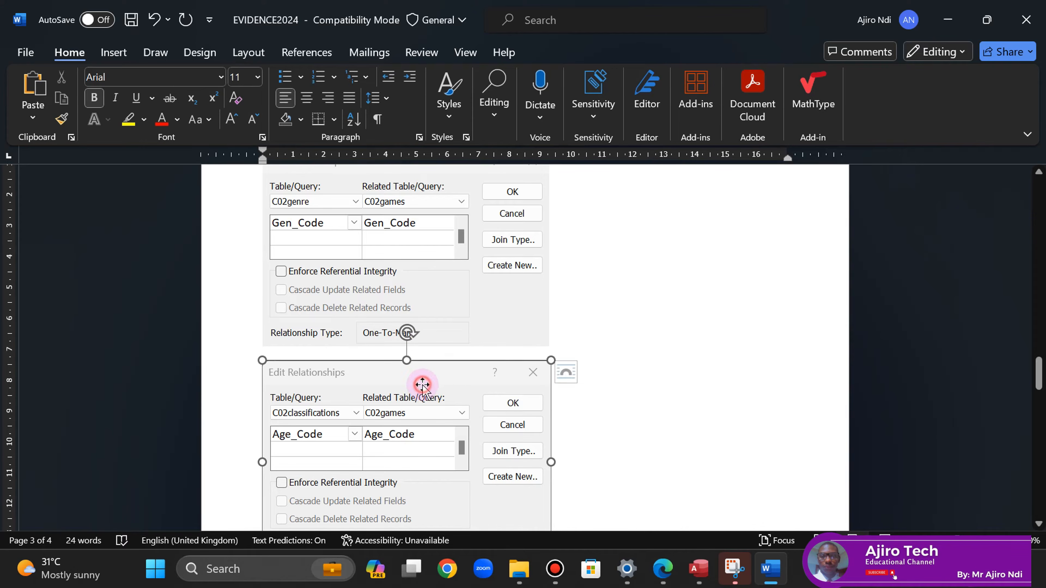
left_click(570, 52)
left_click(885, 88)
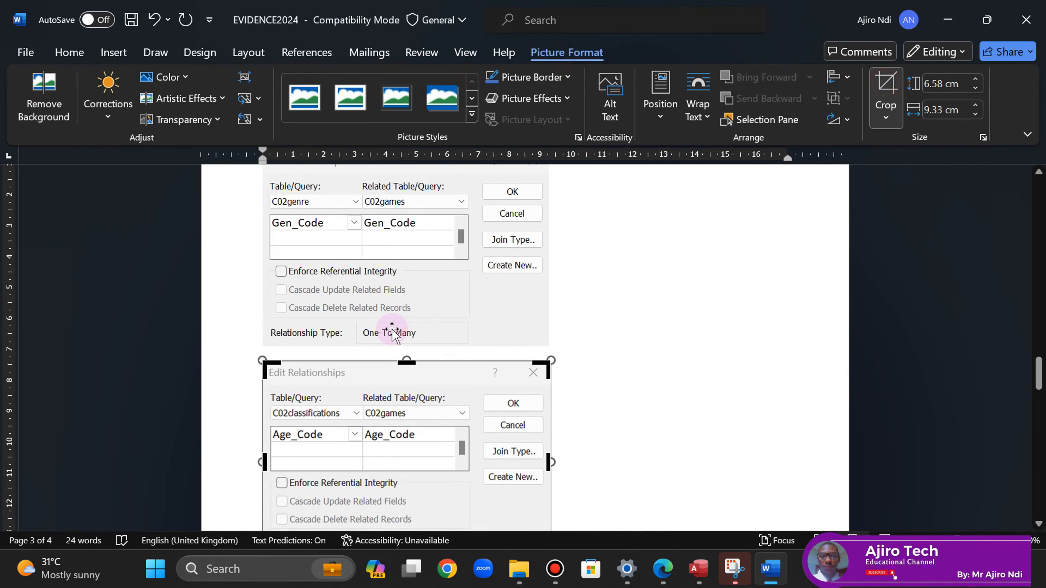
left_click_drag(406, 364, 407, 365)
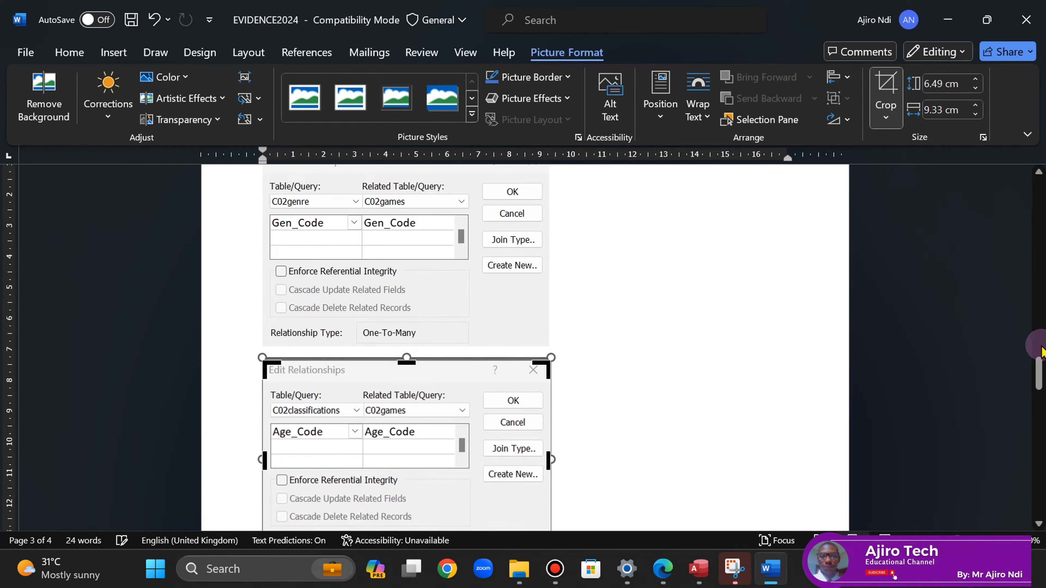
left_click_drag(1039, 373, 1040, 388)
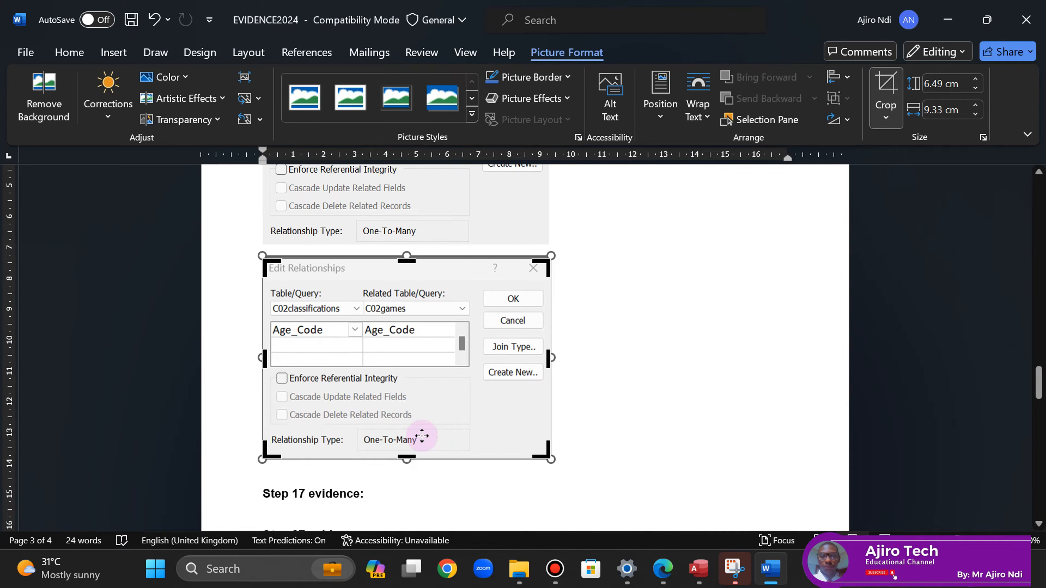
left_click_drag(406, 456, 408, 457)
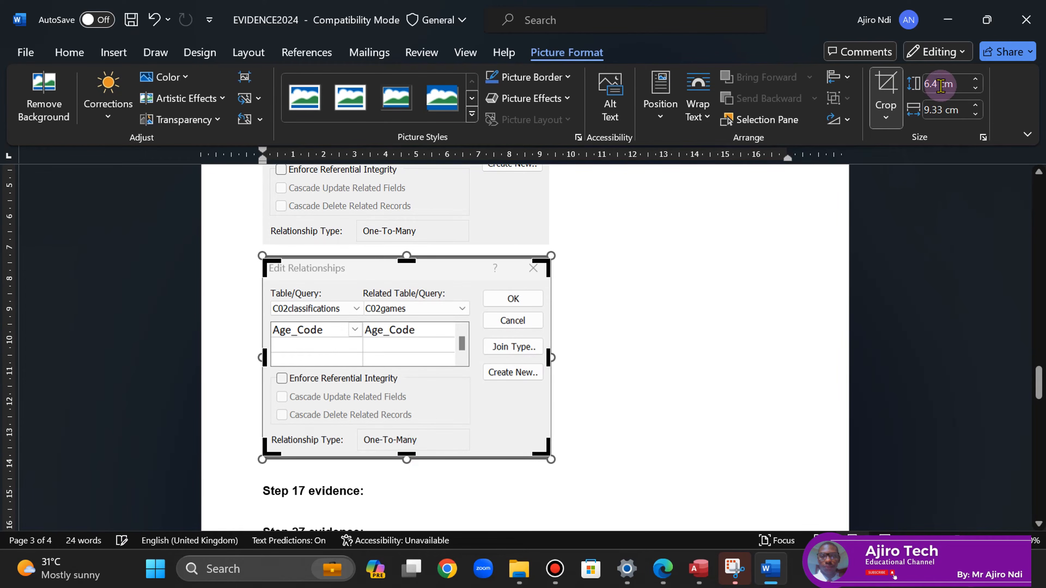
left_click(880, 94)
left_click_drag(1039, 385, 1039, 375)
left_click(131, 19)
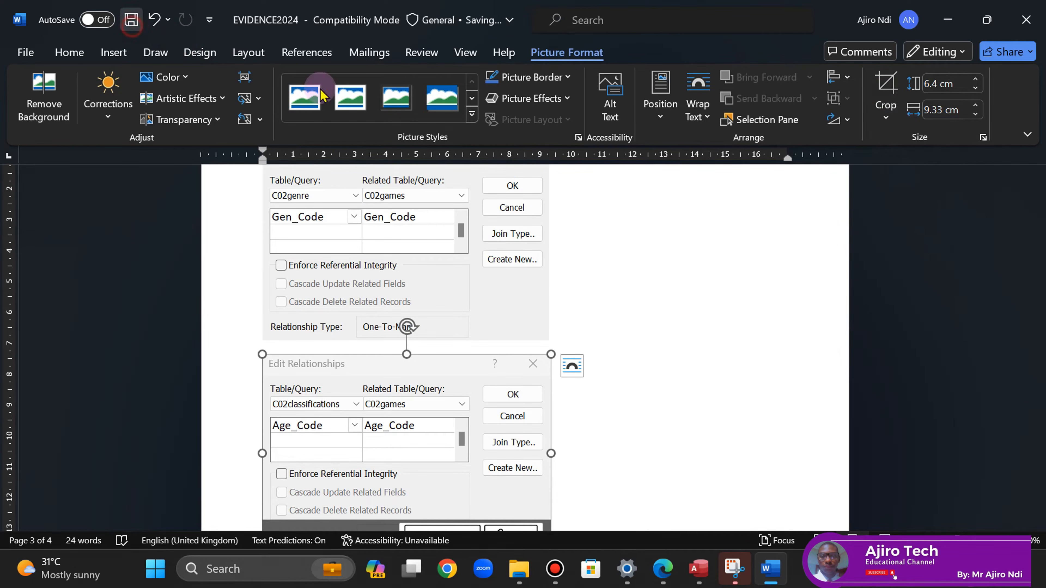
- Widen both the Gen_Code and Age_Code screenshots to about 9.9 cm and save
left_click(494, 264)
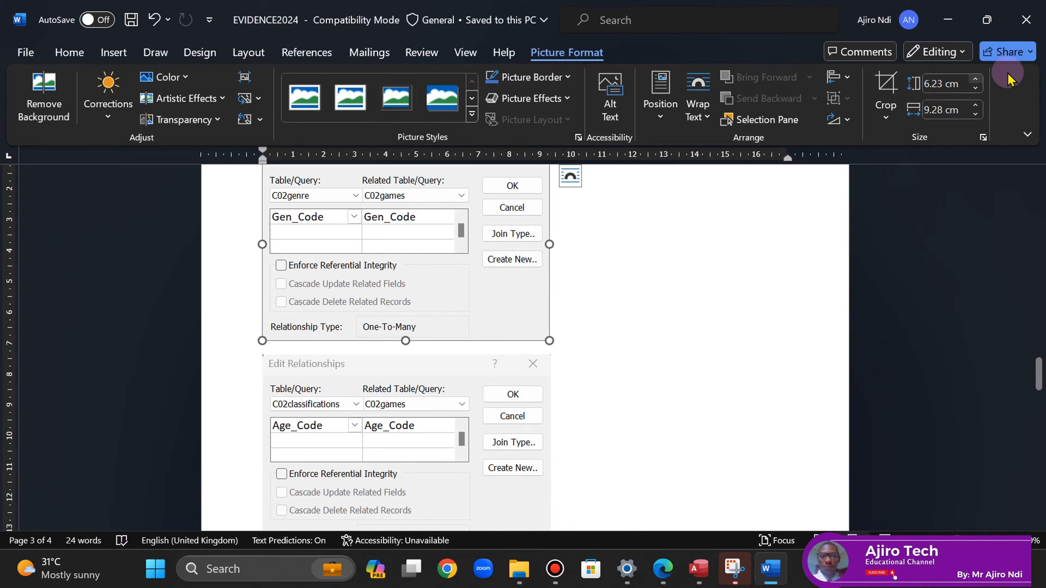
left_click(978, 107)
left_click(977, 106)
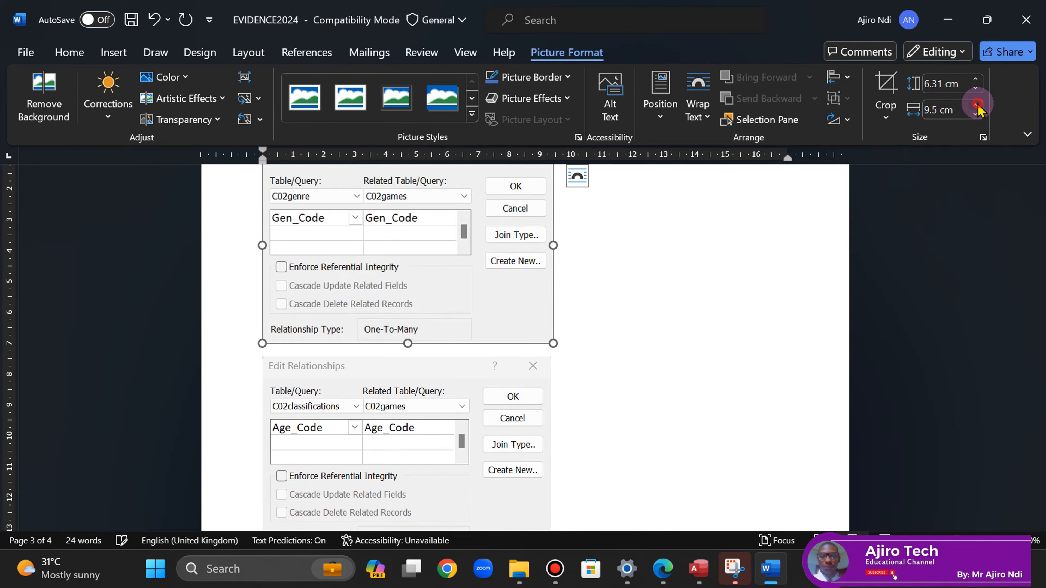
left_click(978, 107)
left_click(977, 106)
left_click(978, 106)
left_click(978, 107)
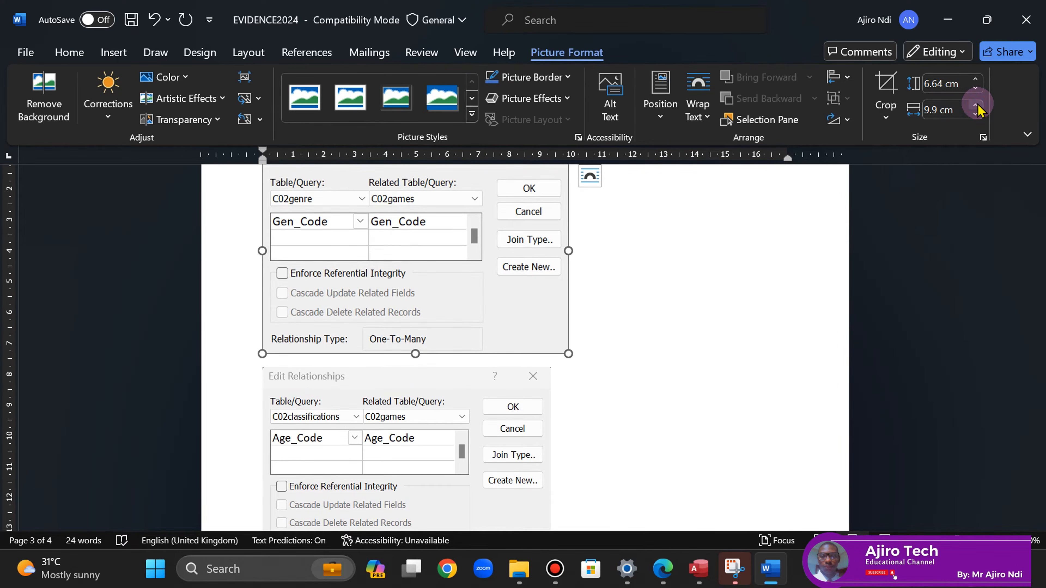
left_click(977, 106)
left_click(455, 420)
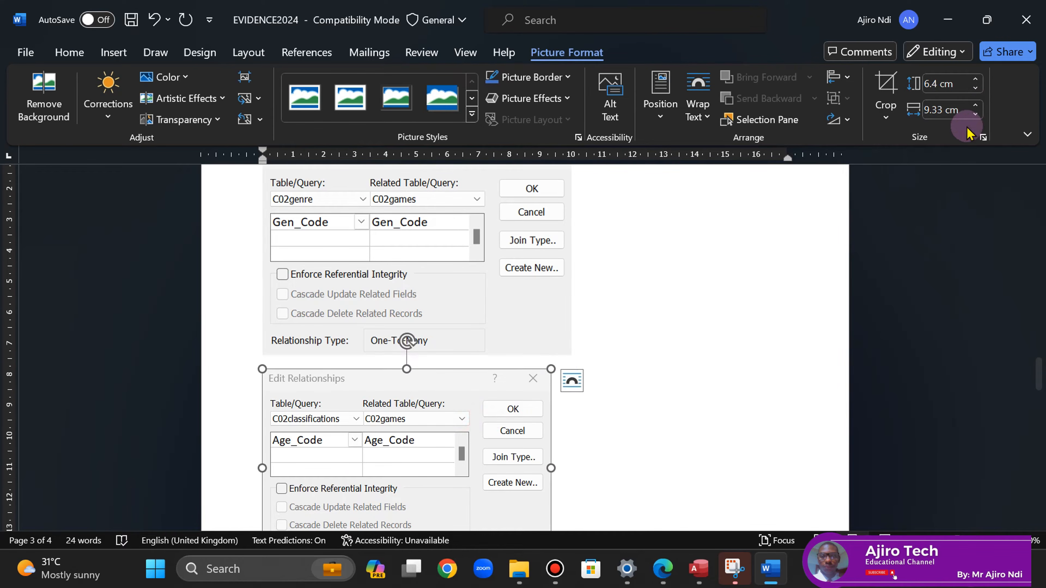
left_click(978, 107)
left_click(978, 106)
left_click(978, 106)
left_click(977, 106)
left_click(977, 106)
left_click(977, 106)
left_click(975, 104)
left_click(622, 411)
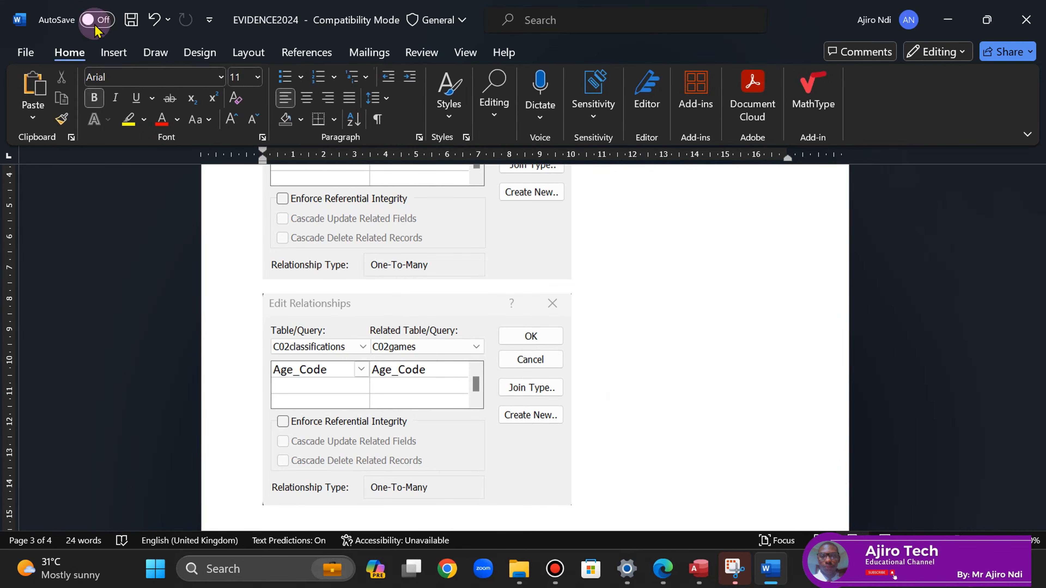
left_click(131, 19)
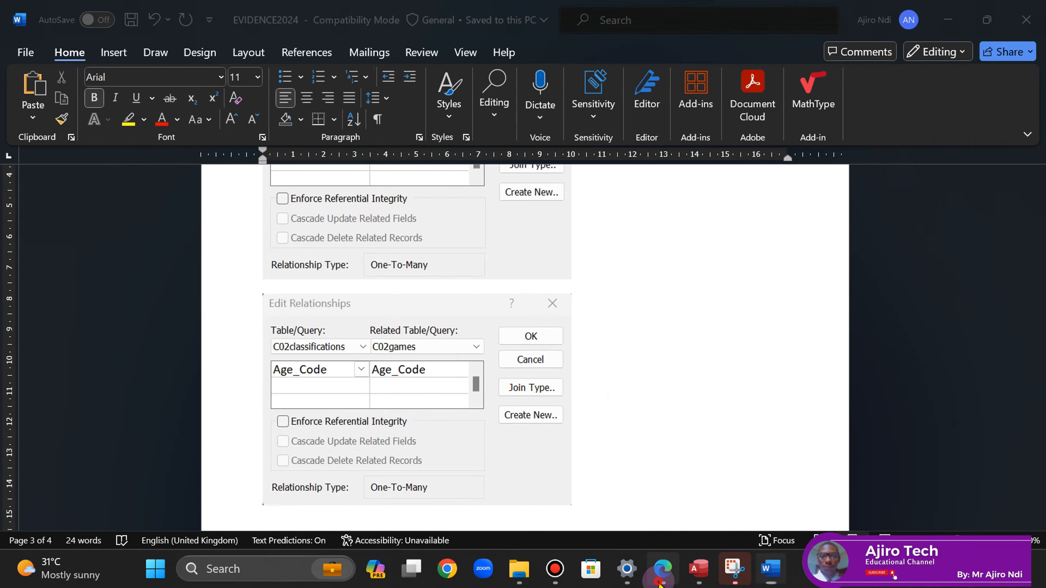
left_click(661, 577)
- Tick question 14 on the paper, scroll to question 15's record, and return to Access
mouse_move(49, 132)
left_mouse_down()
mouse_move(63, 145)
mouse_move(82, 133)
left_mouse_up()
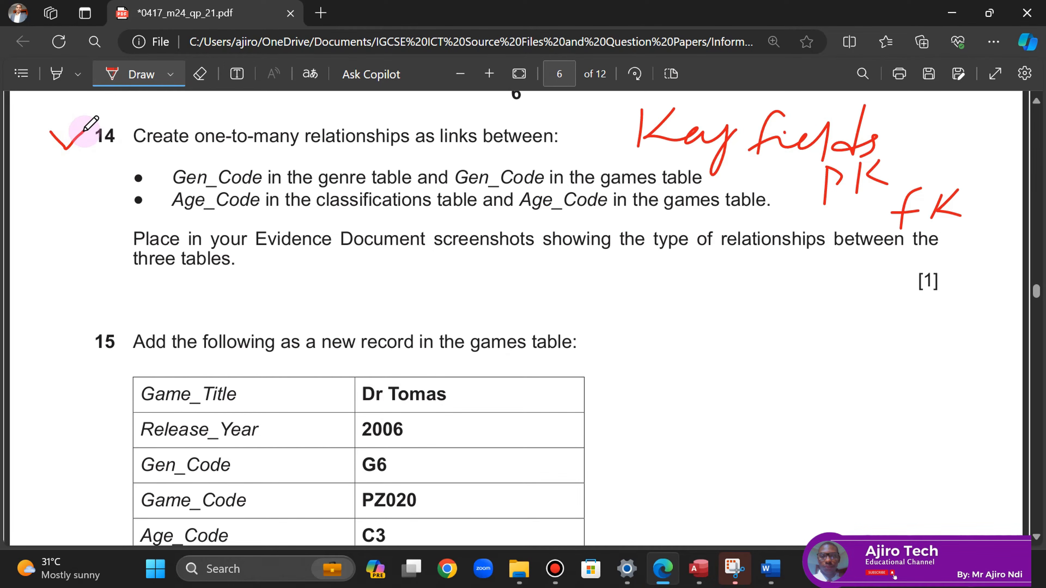
left_click(1036, 537)
scroll(1036, 537, "down", 3)
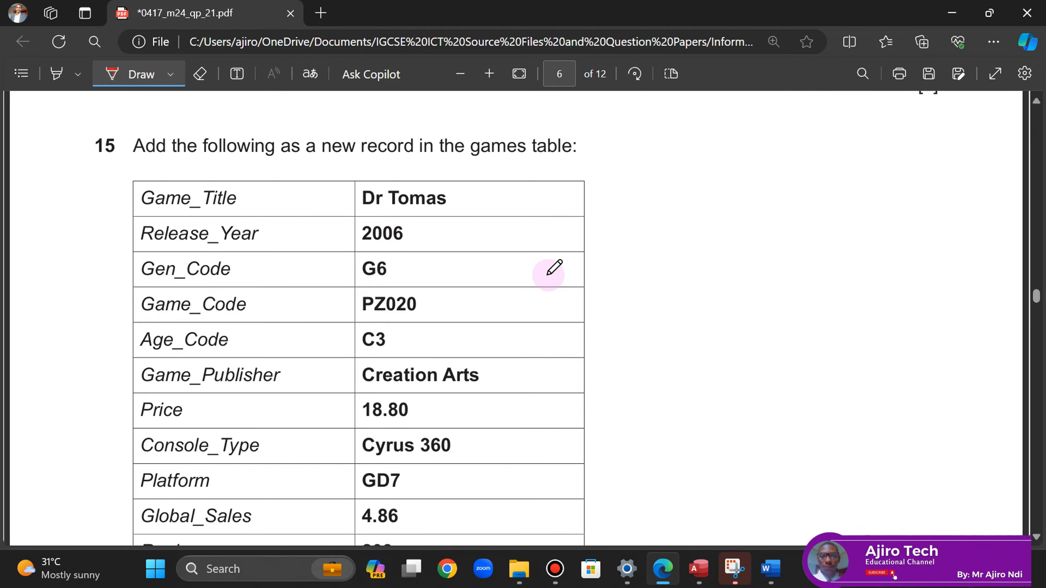
left_click(697, 577)
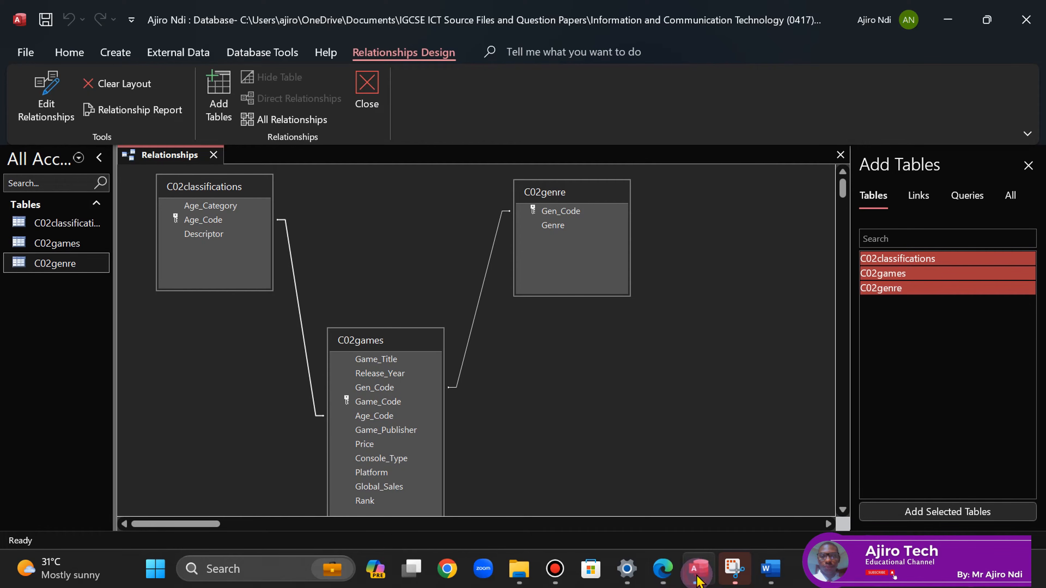
right_click(158, 158)
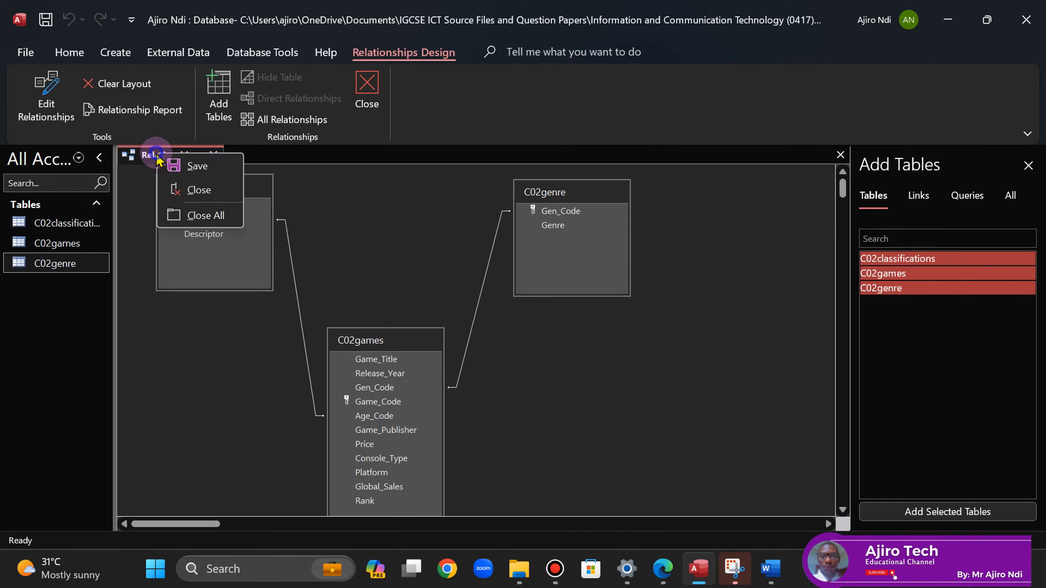
- Save and close the relationships layout, then check C02genre's linked games for genre G1
left_click(193, 166)
left_click(213, 155)
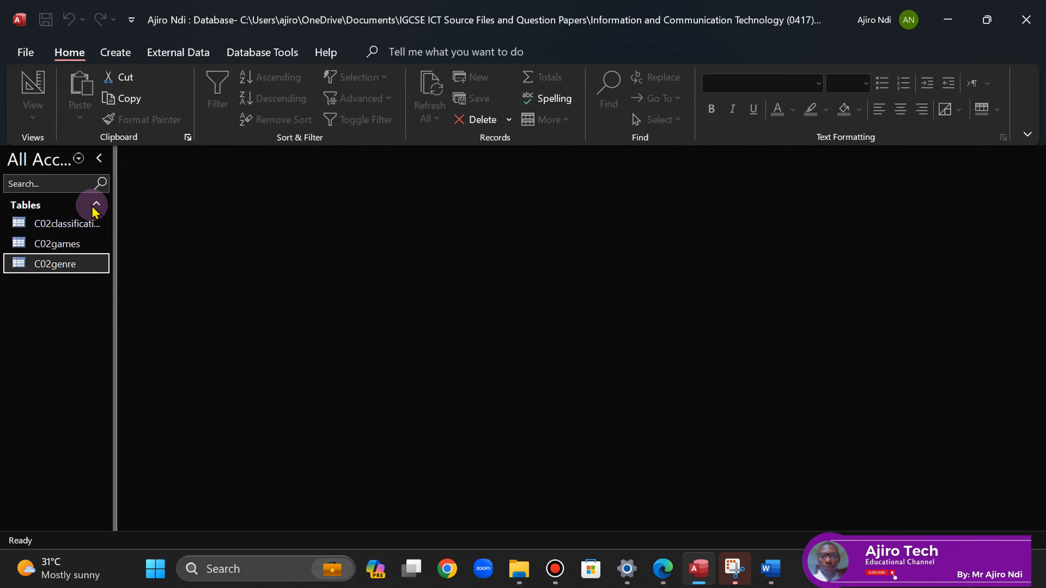
double_click(54, 265)
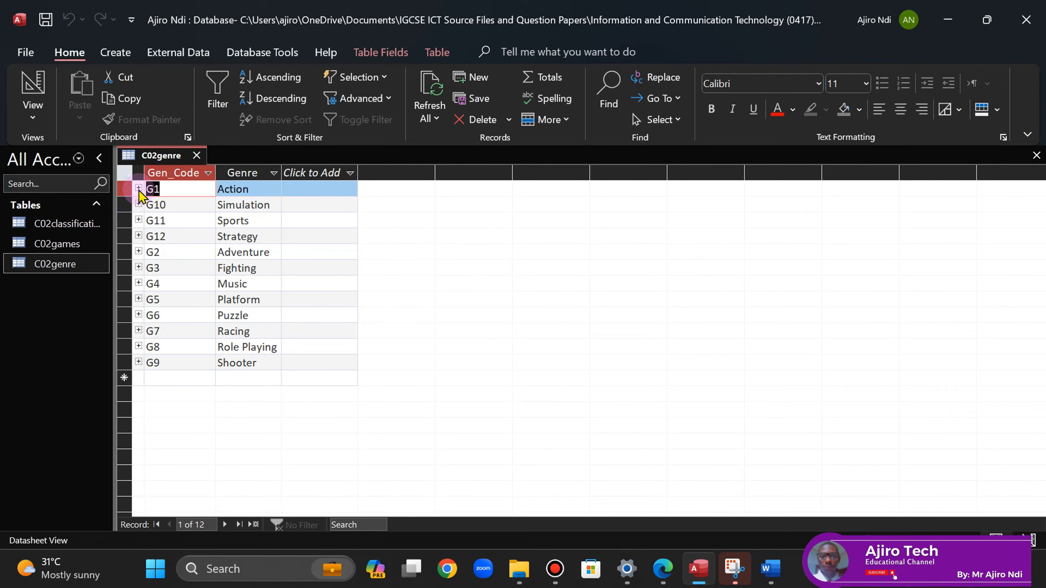
left_click(139, 189)
left_click(138, 189)
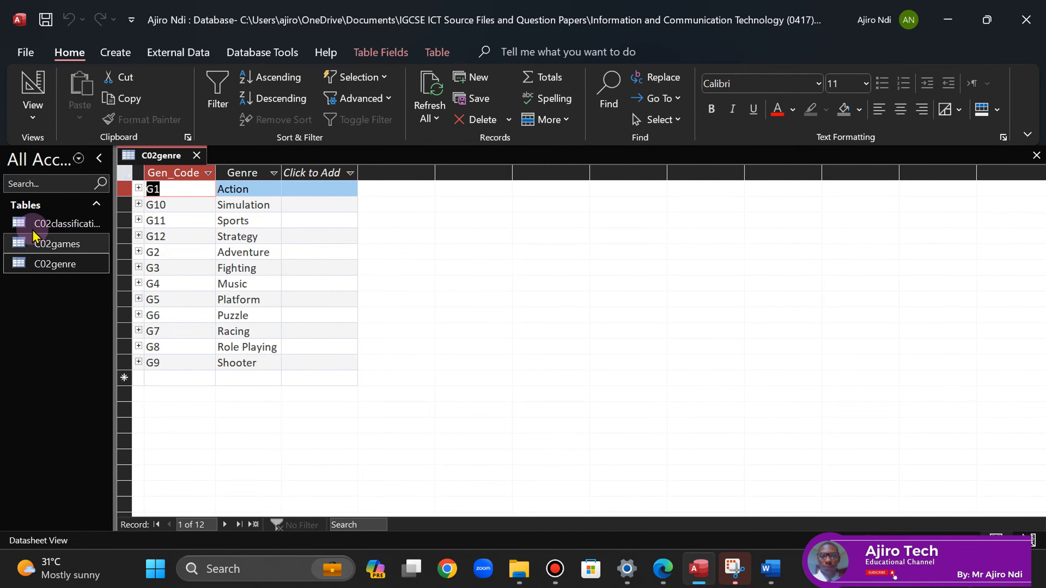
left_click(70, 247)
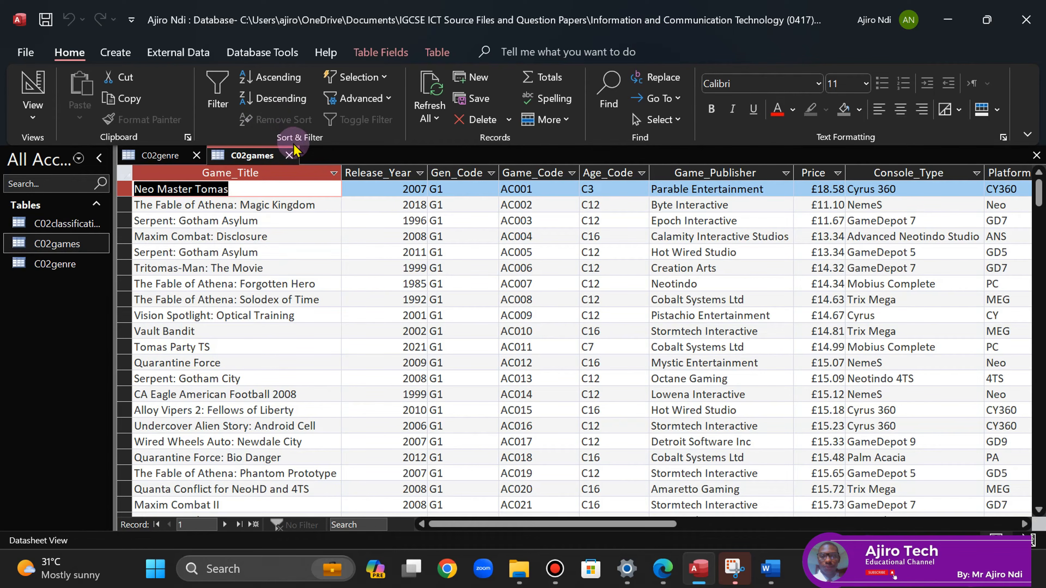
left_click(292, 156)
- Check C02classifications' linked games for age category 12, then close all open tables
double_click(62, 223)
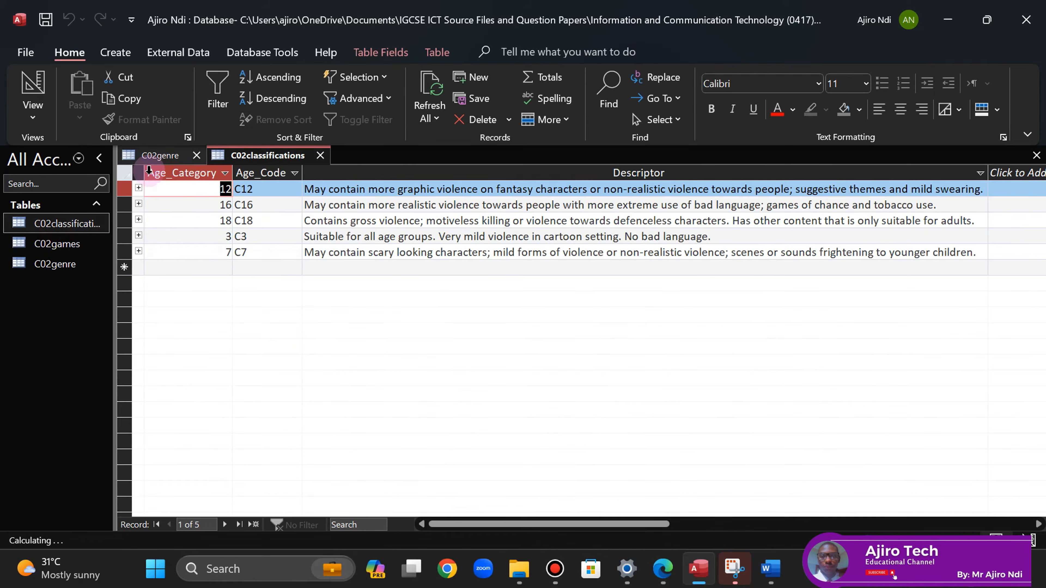
left_click(138, 189)
left_click(139, 188)
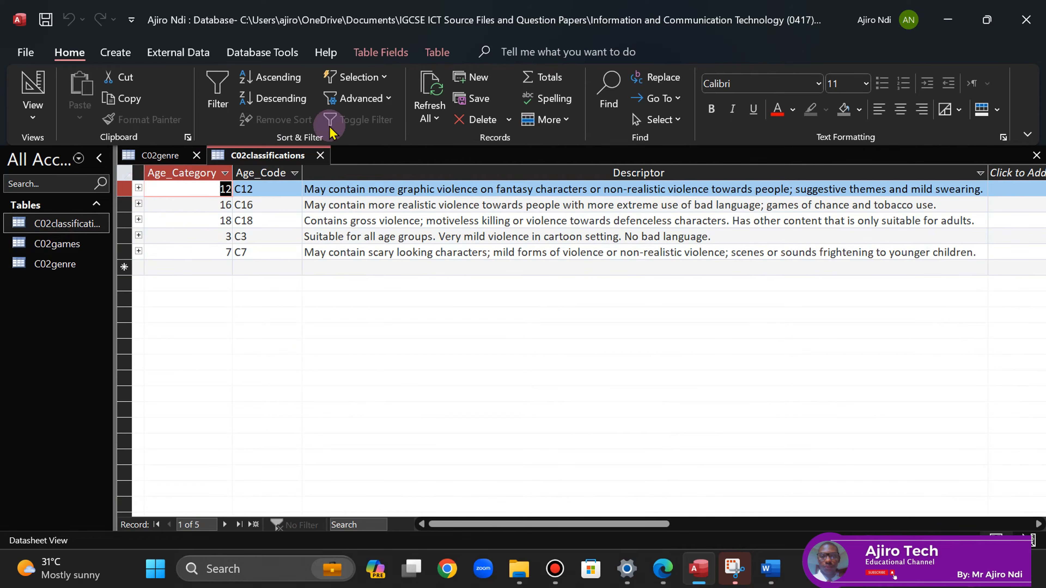
left_click(320, 155)
left_click(198, 156)
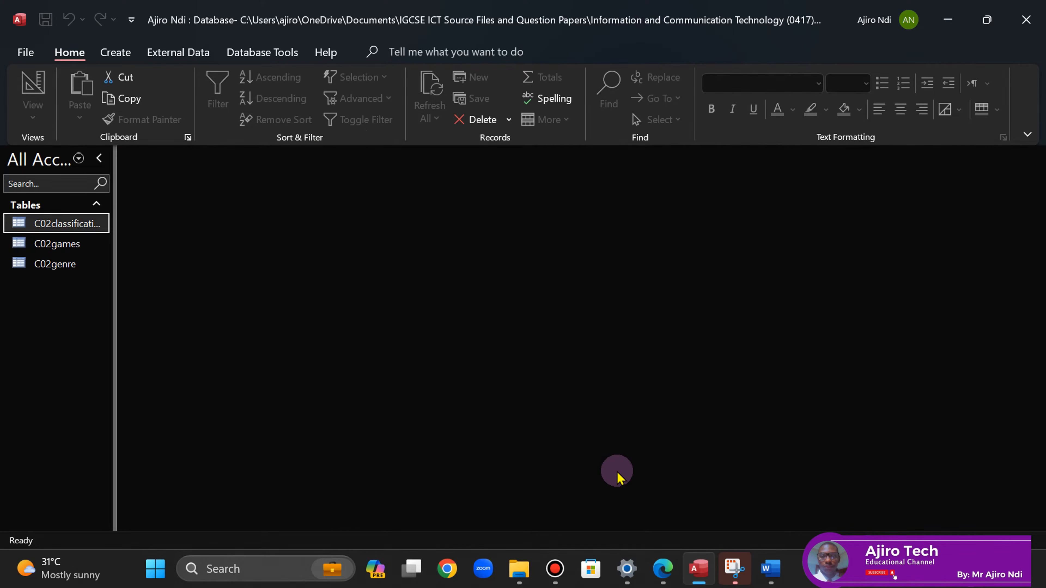
- Open C02games in Datasheet View, snapped to the right half beside the question paper
double_click(68, 244)
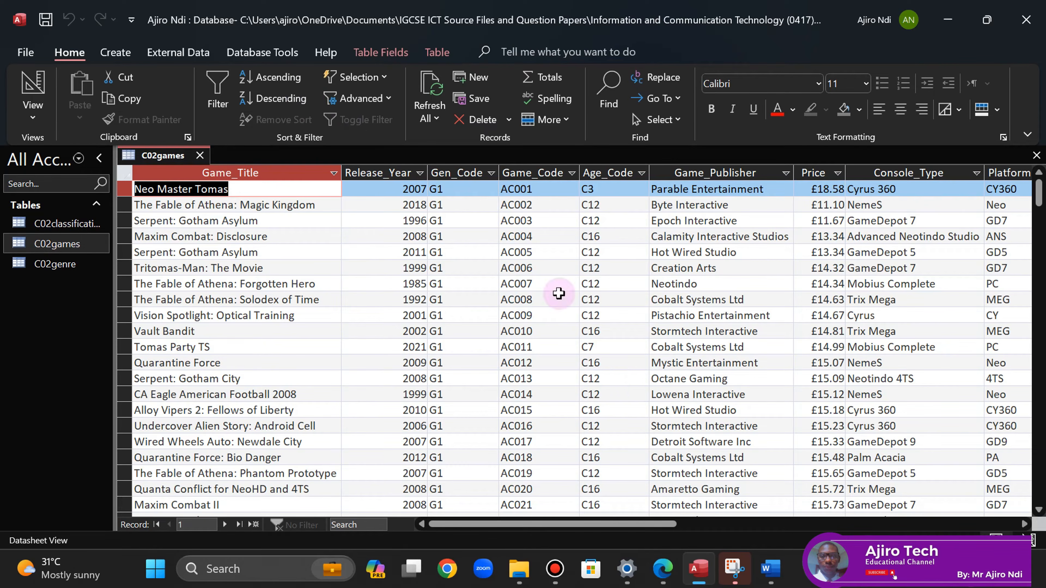
left_click(664, 575)
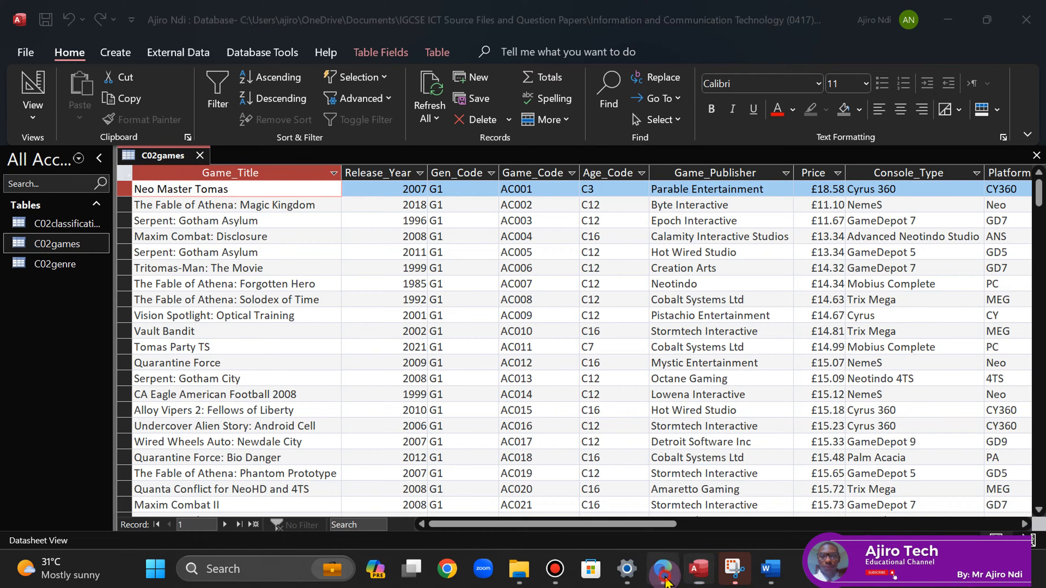
left_click(665, 575)
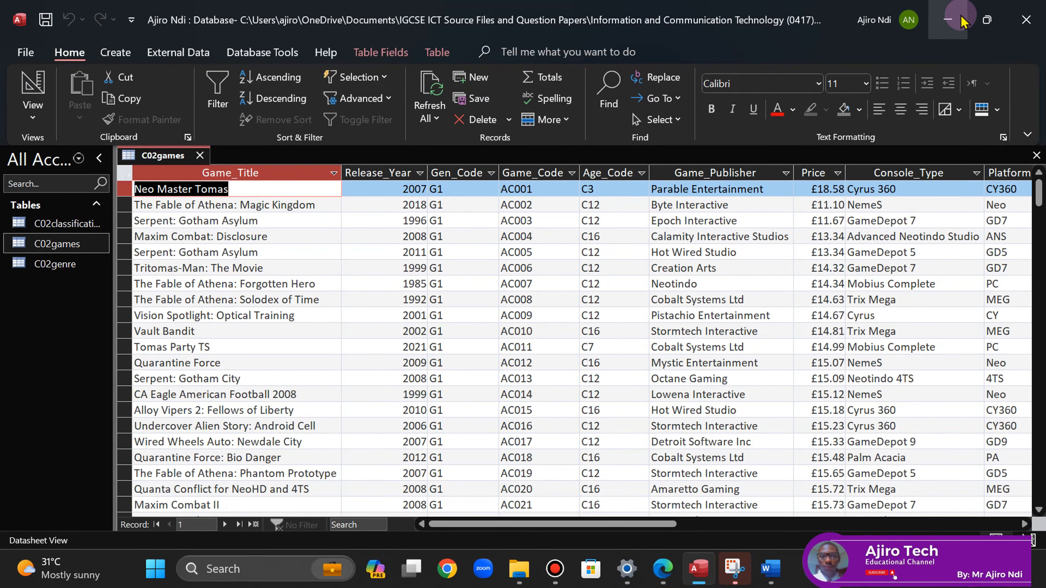
mouse_move(980, 19)
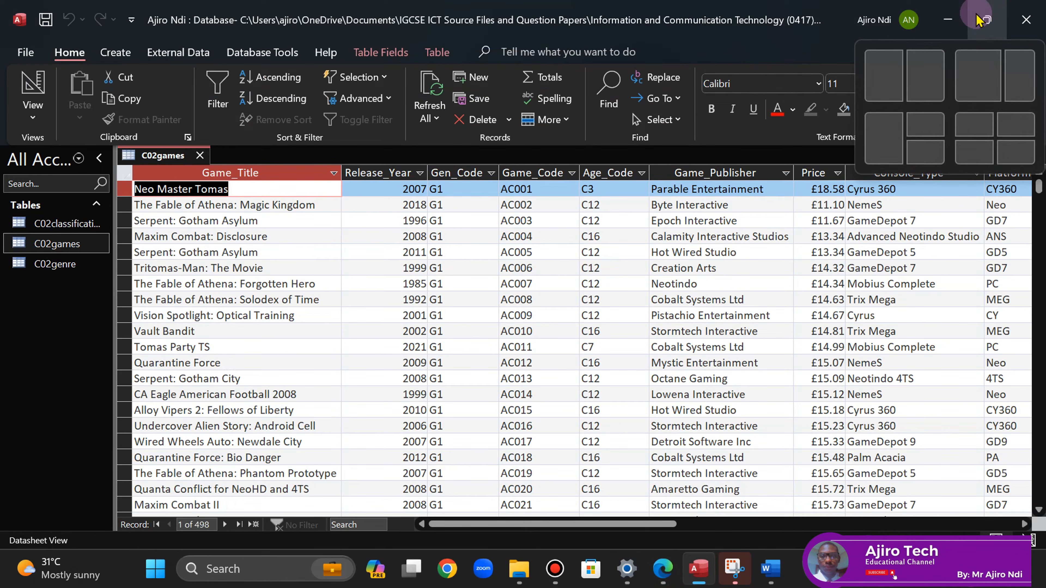
left_click(925, 75)
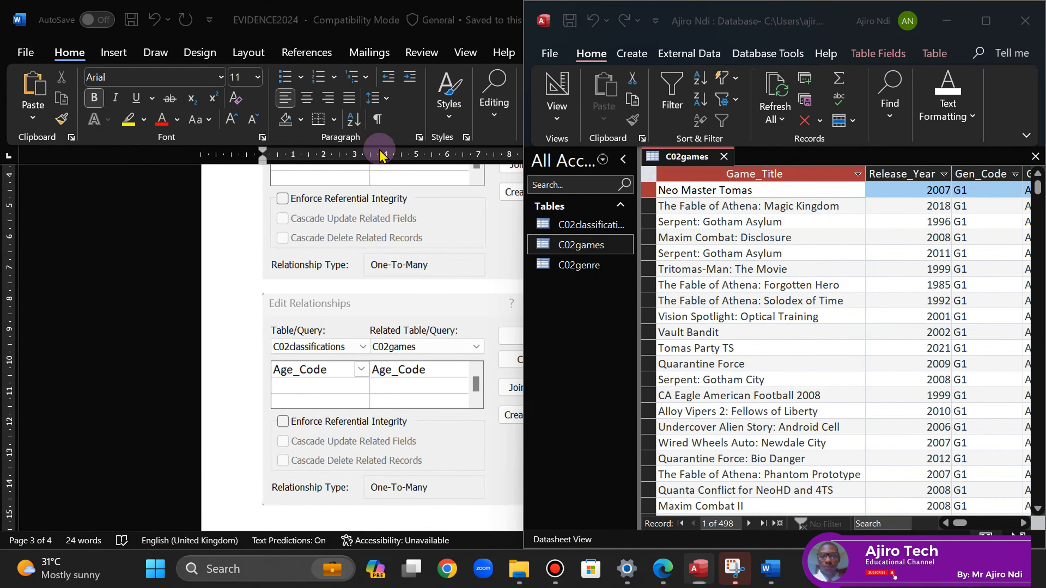
left_click(98, 159)
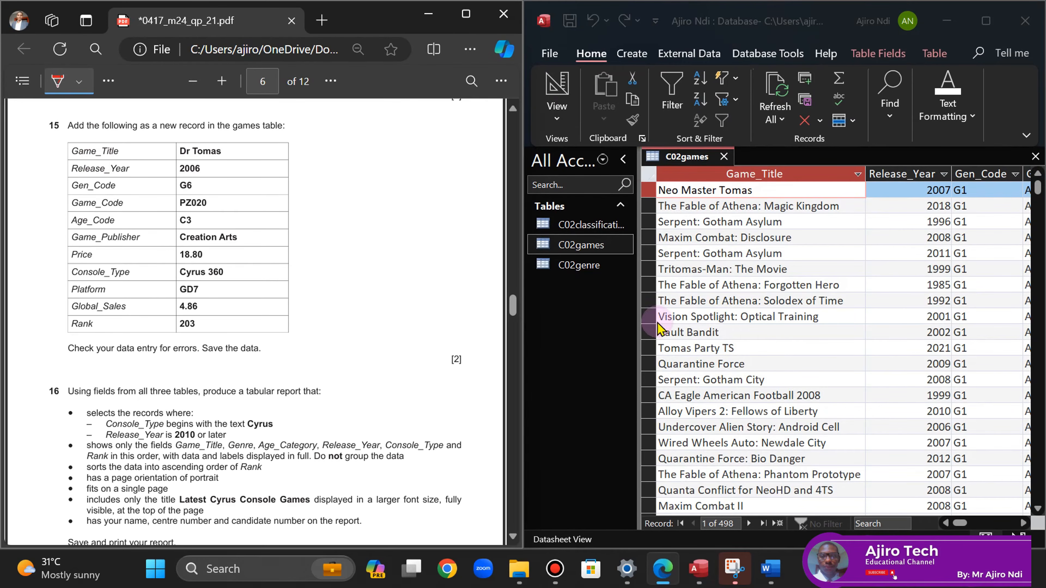
left_click(624, 161)
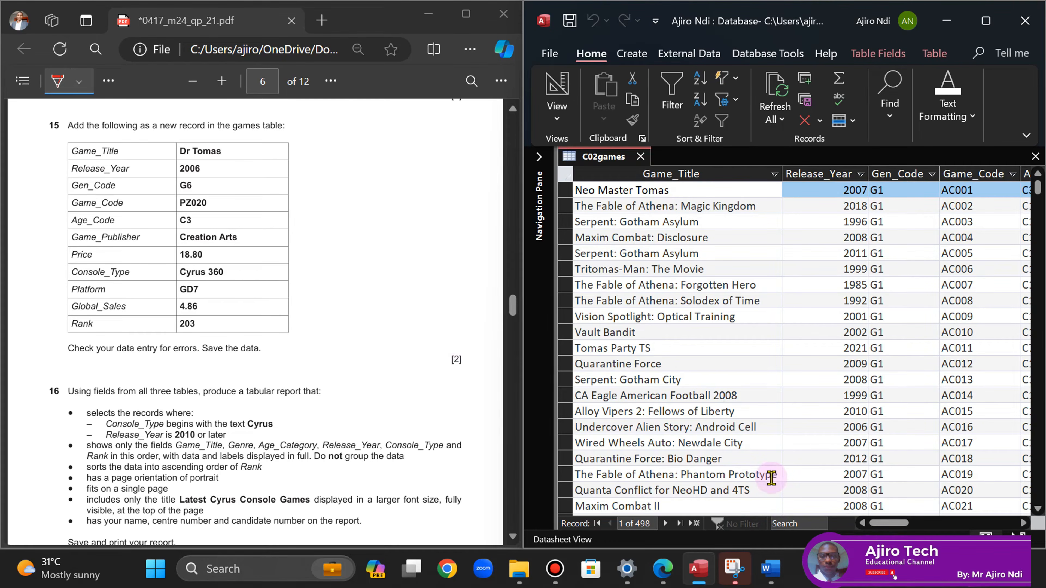
- Begin a new C02games record with Dr Tomas, 2006, G6 and PZ020
left_click(695, 524)
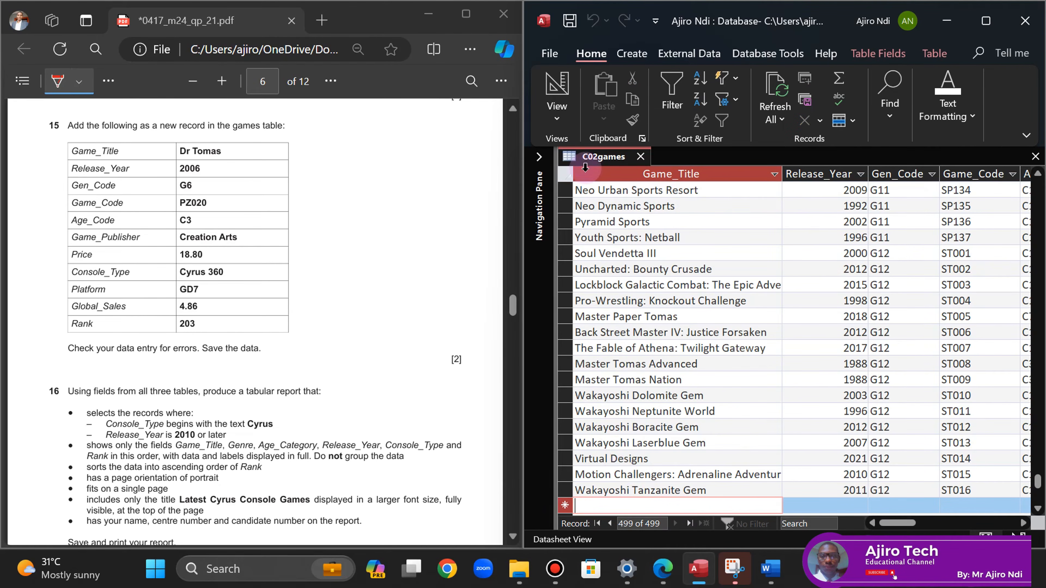
left_click(54, 80)
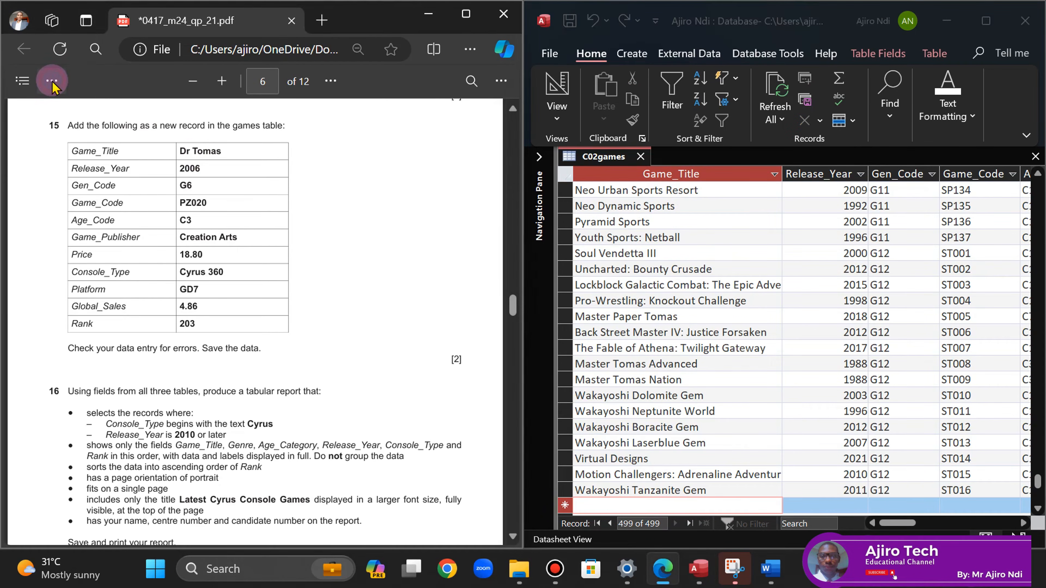
left_click(594, 508)
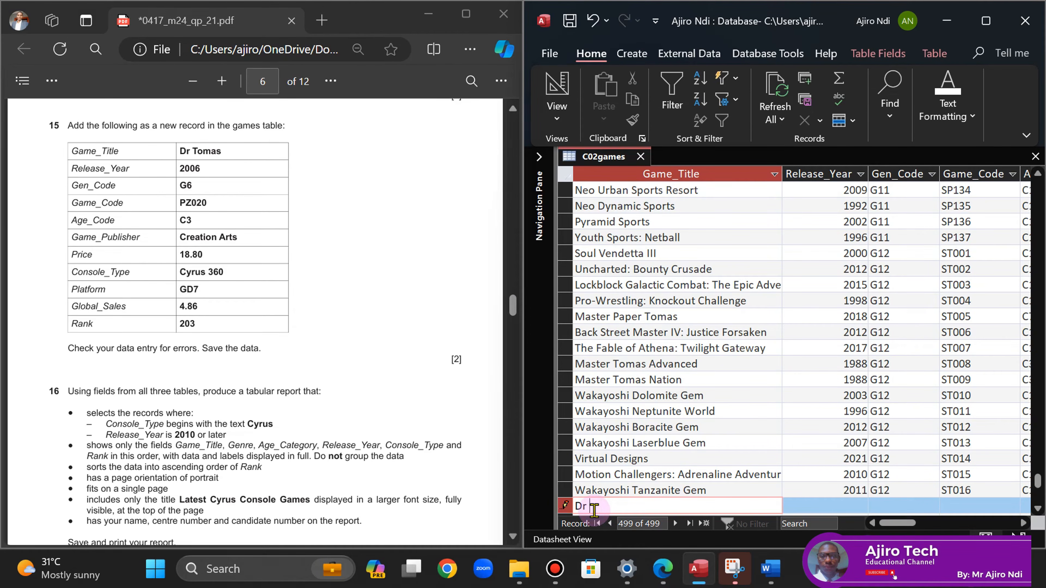
type("Dr Tomas")
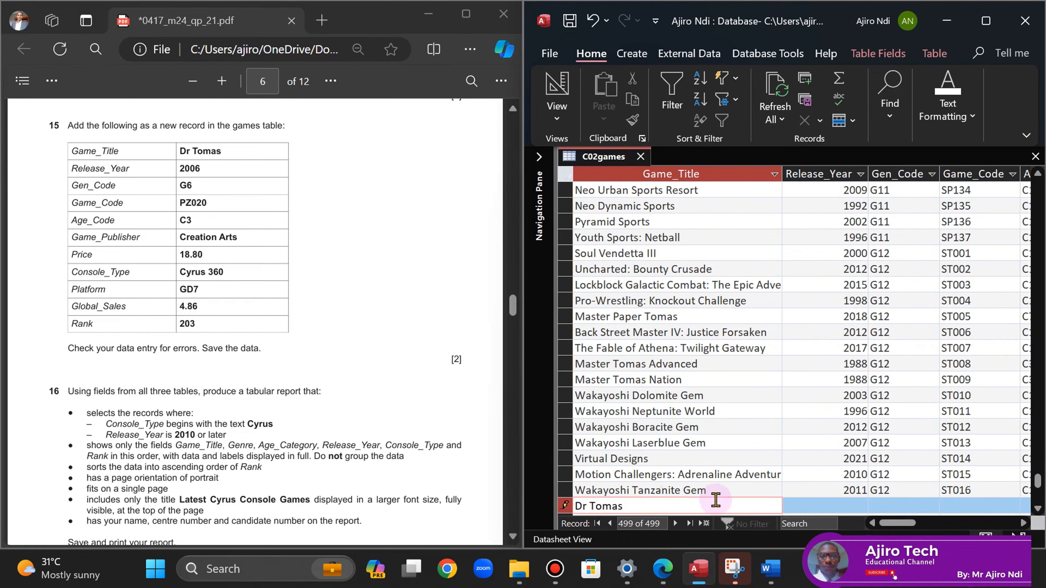
key("Tab")
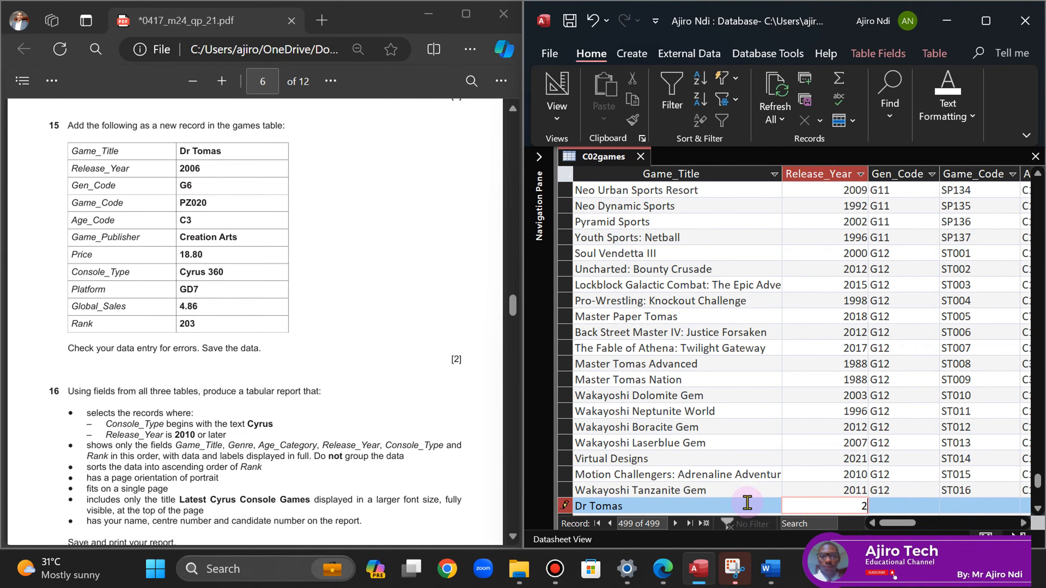
key("Tab")
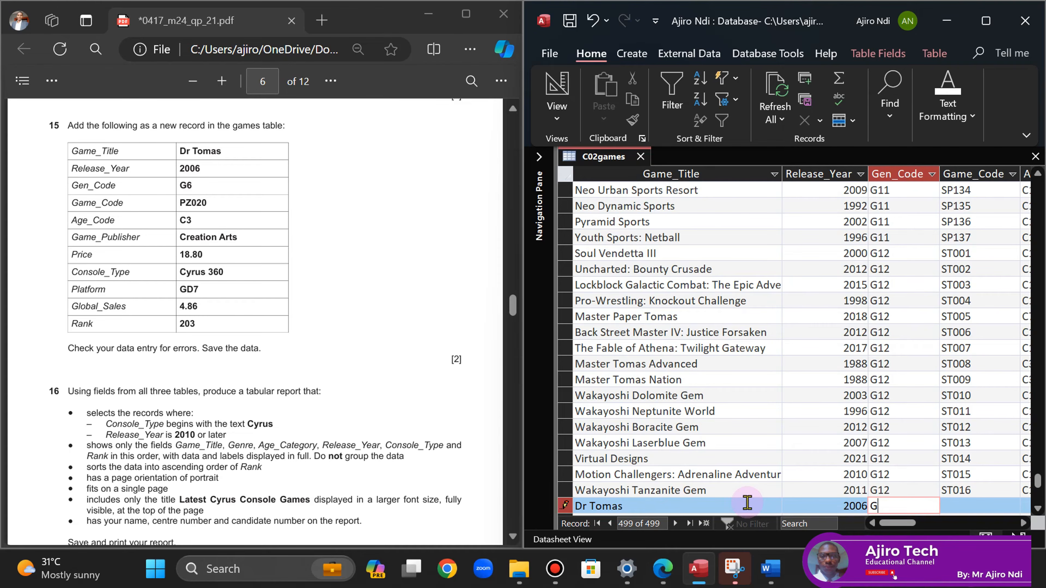
key("Tab")
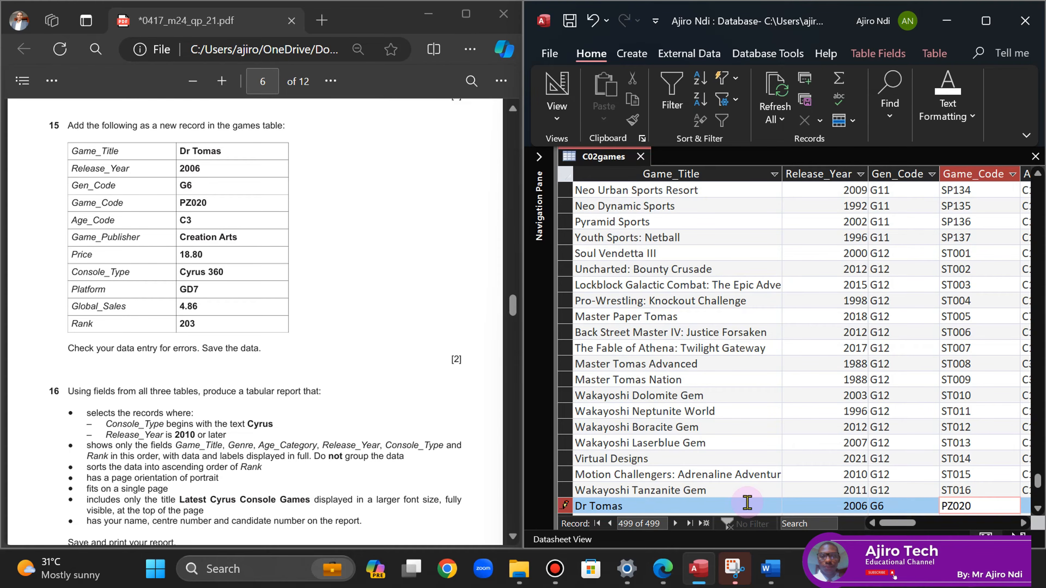
key("Tab")
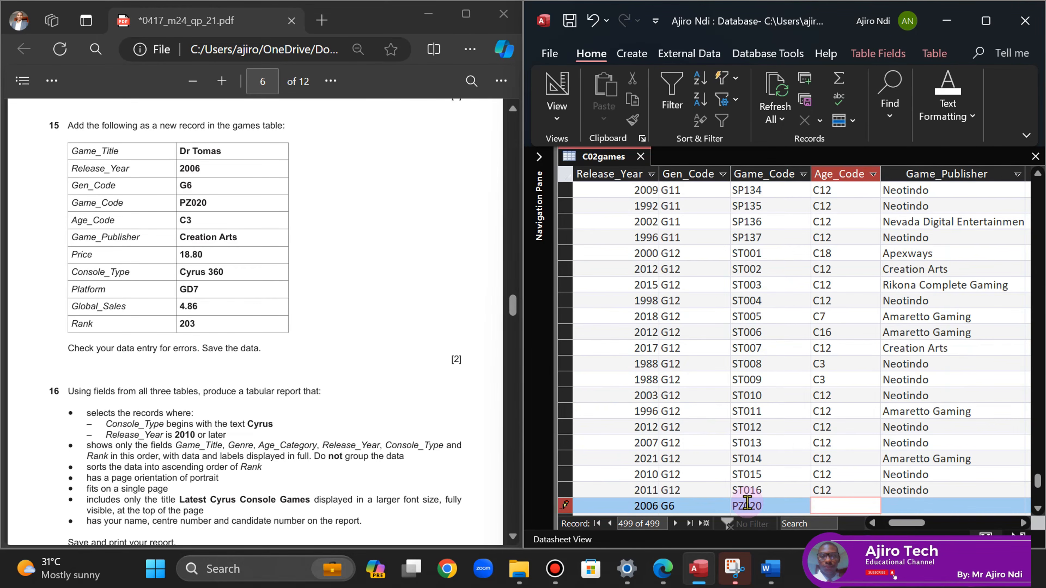
- Fill in C3, Creation Arts, 18.80, Cyrus 360, GD7, 4.86 and rank 203, then save the record
key("Tab")
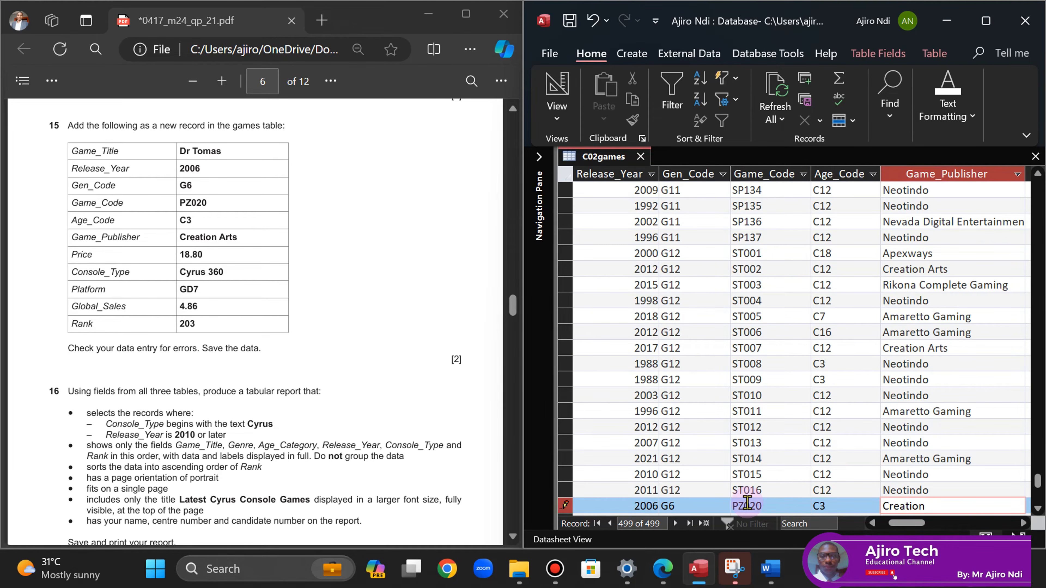
key("Tab")
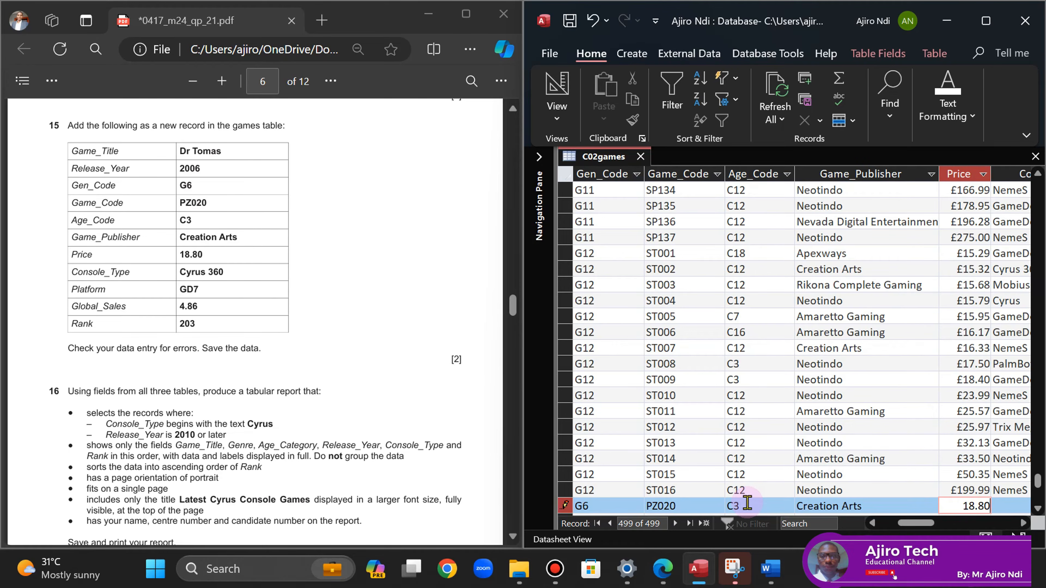
key("Tab")
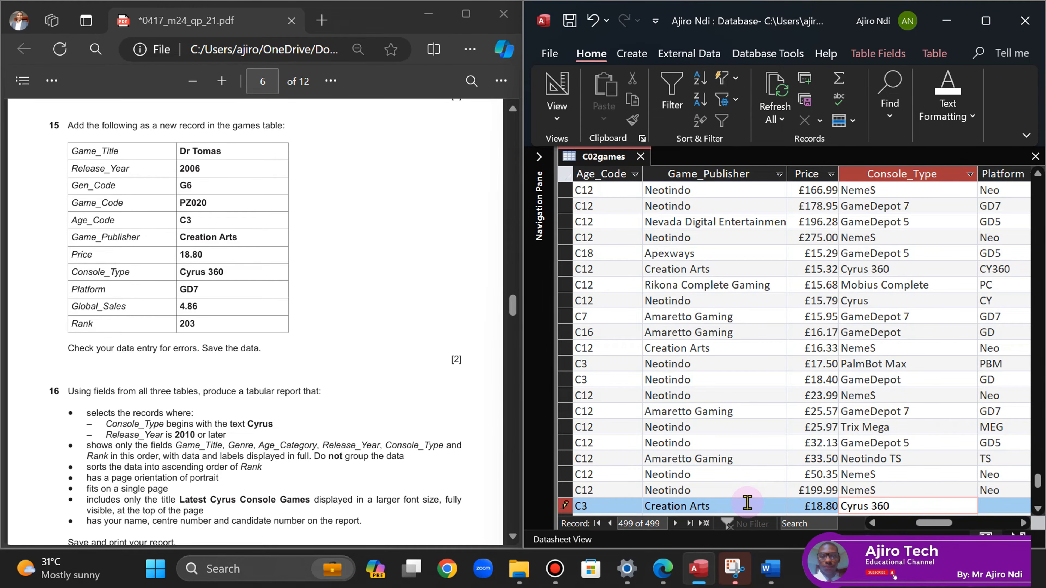
key("Tab")
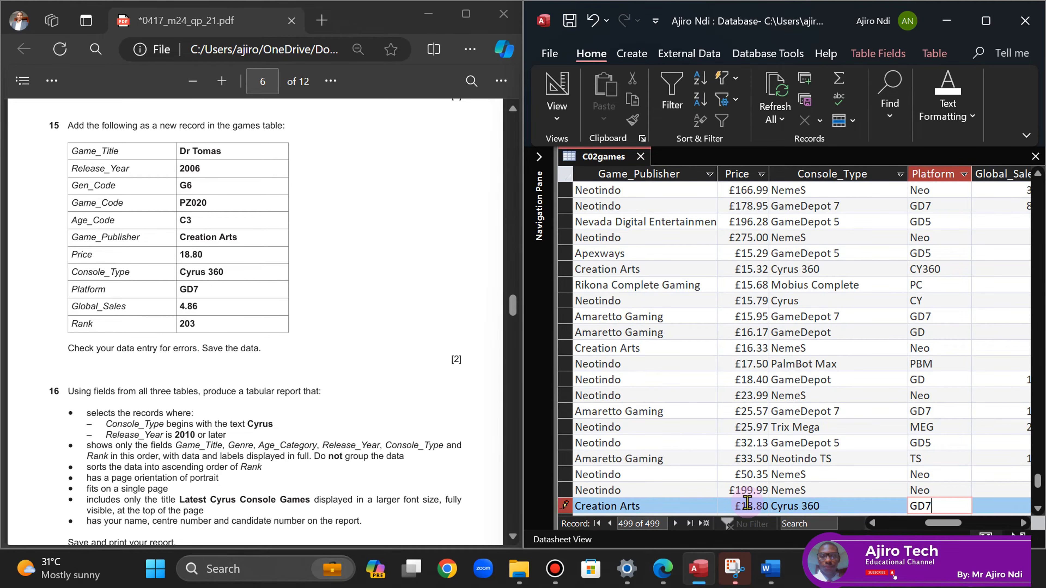
type("GD7")
key("Tab")
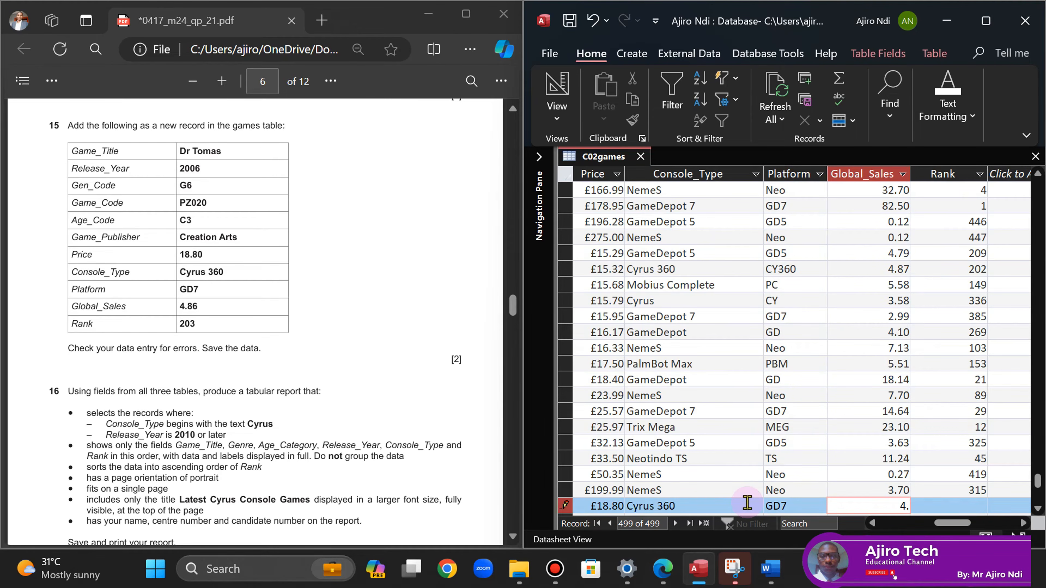
key("Tab")
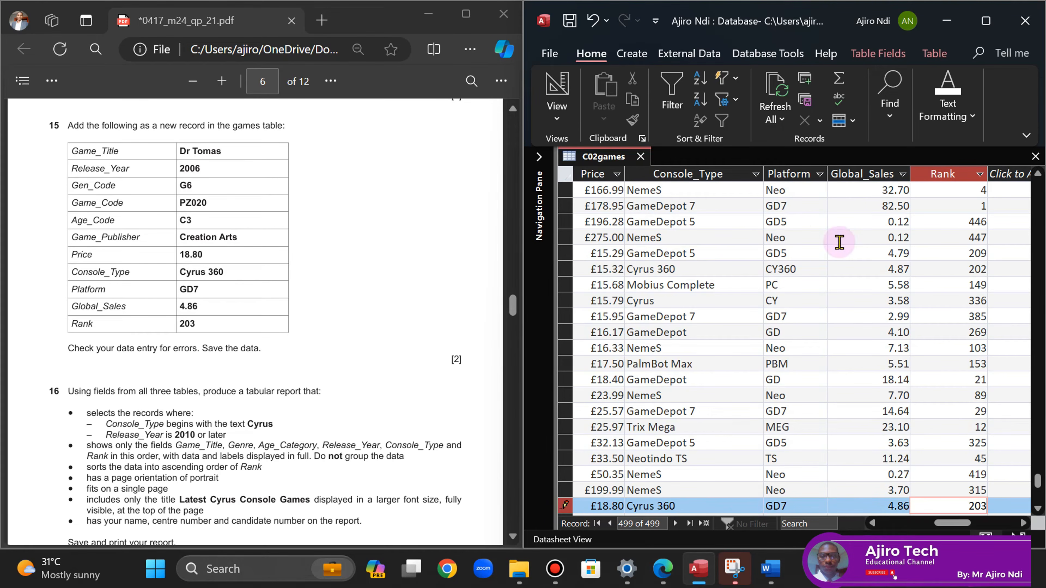
left_click(683, 301)
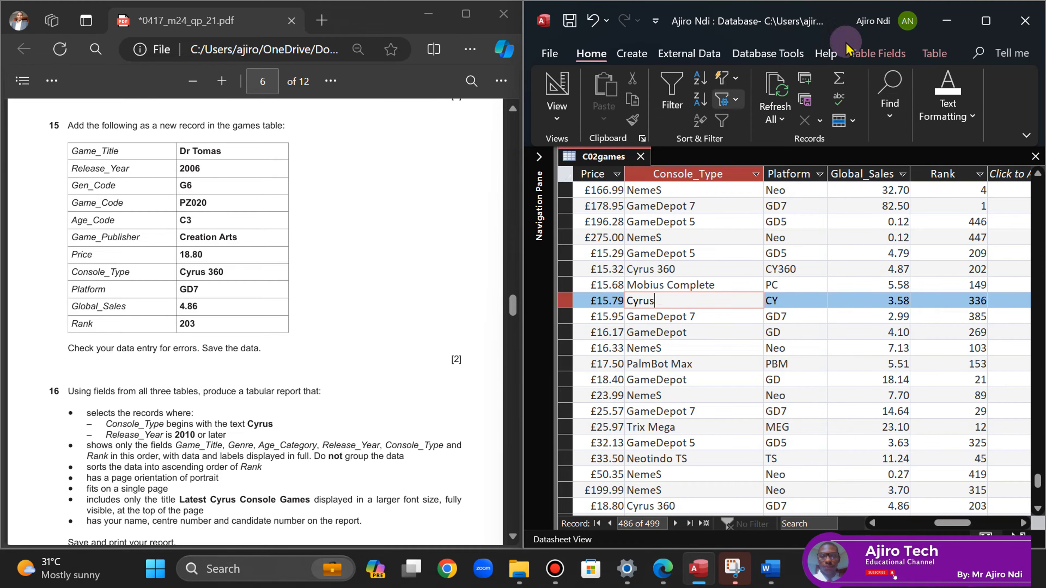
- Maximize the Access datasheet and open the 03_0417_21_Confidential Source Files March 2024 folder
left_click(466, 14)
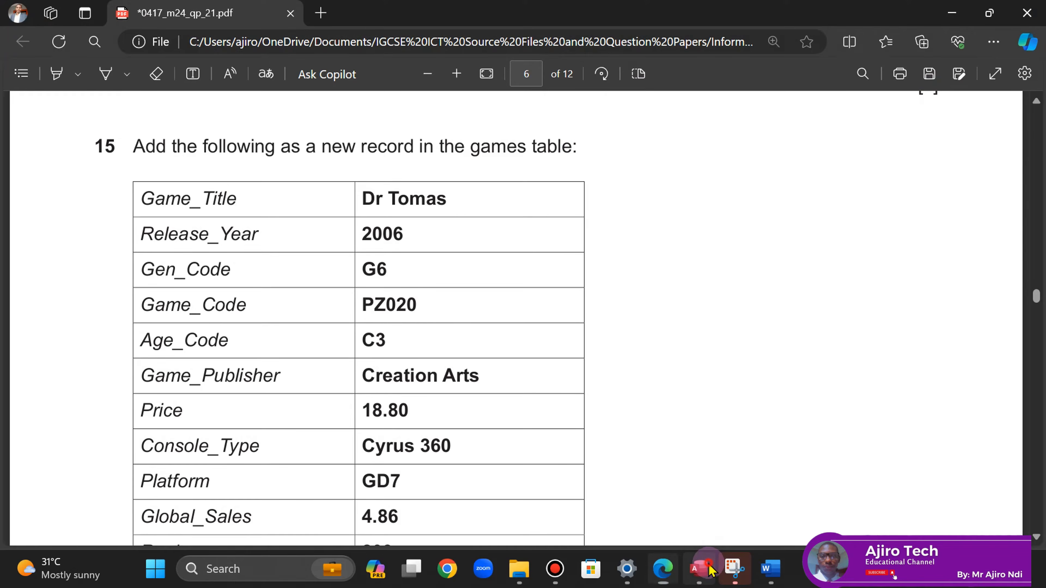
left_click(699, 569)
left_click(986, 21)
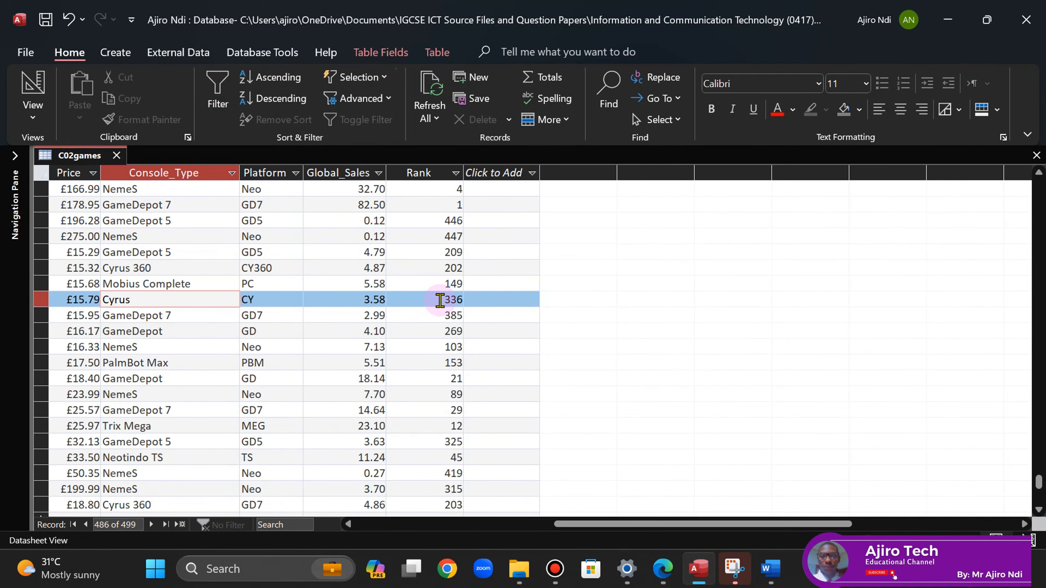
left_click(126, 408)
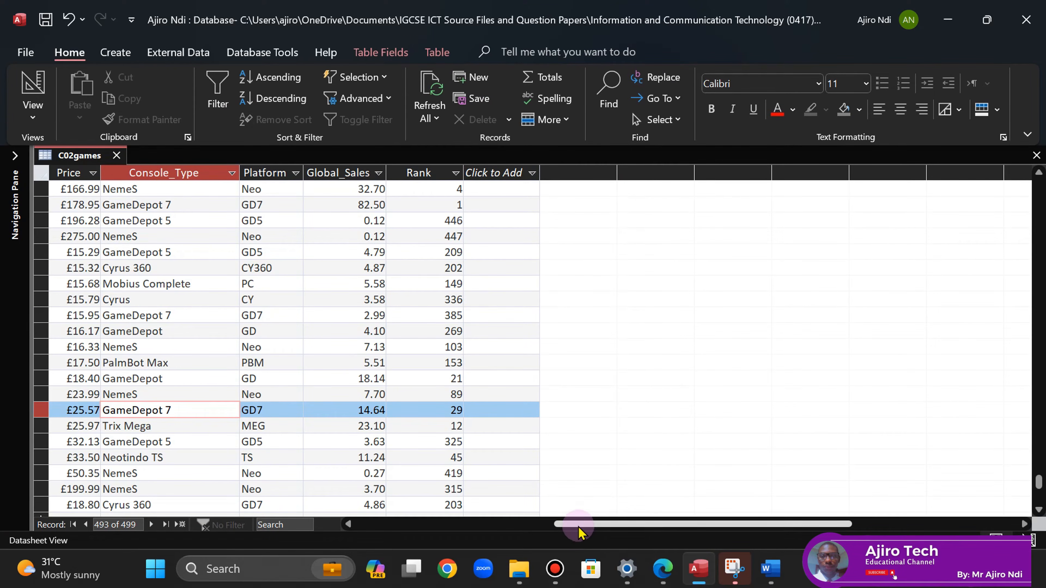
left_click(489, 524)
left_click(519, 569)
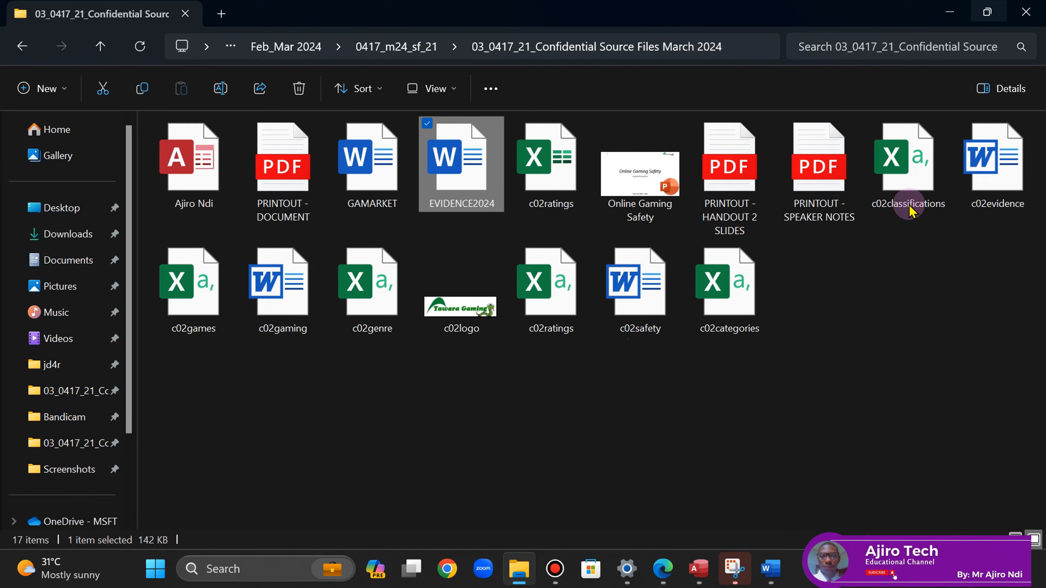
- View c02games.csv in Excel down to its last rows, then close it and return to Access
double_click(194, 296)
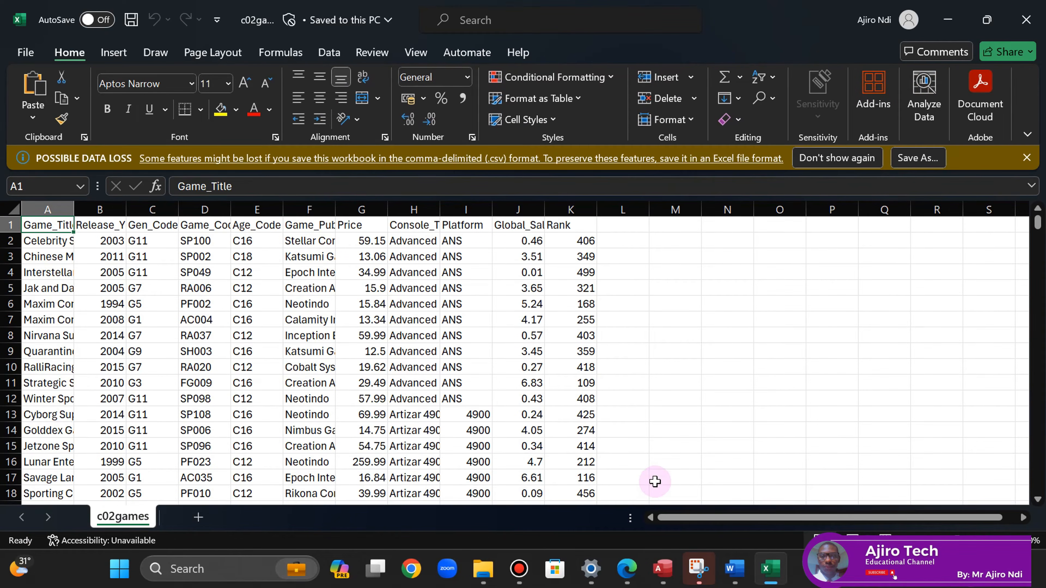
left_click(405, 389)
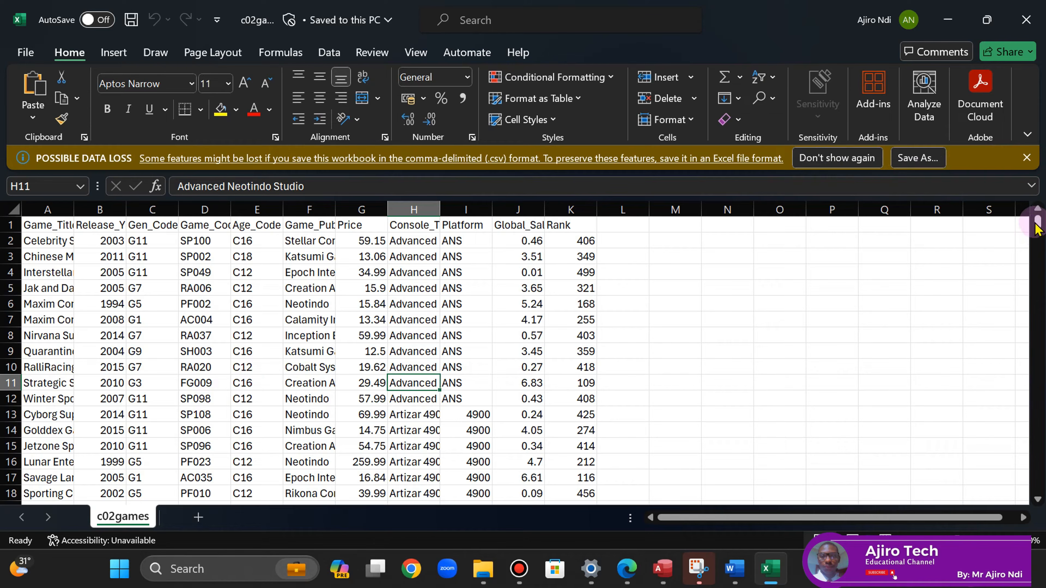
left_click_drag(1036, 226, 1036, 198)
left_click(1026, 19)
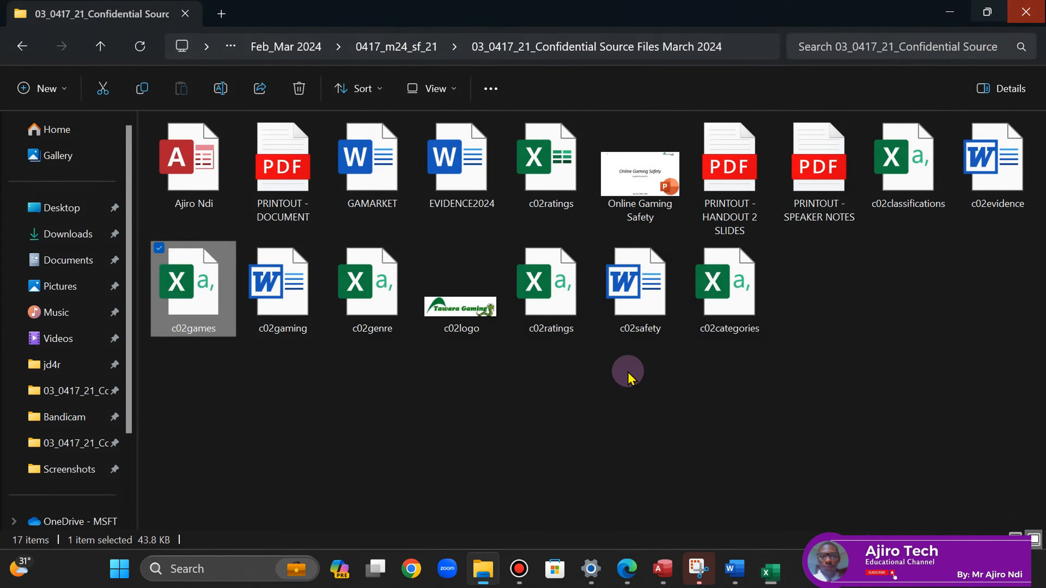
left_click(699, 569)
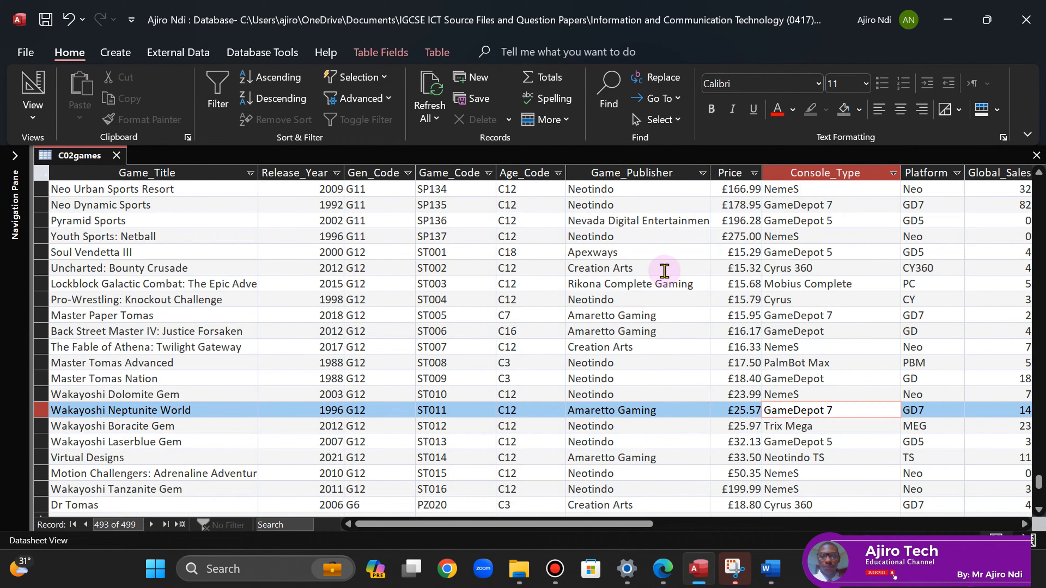
- Scroll the exam paper, then check the games table in Access and dismiss its shortcut menu
left_click(665, 573)
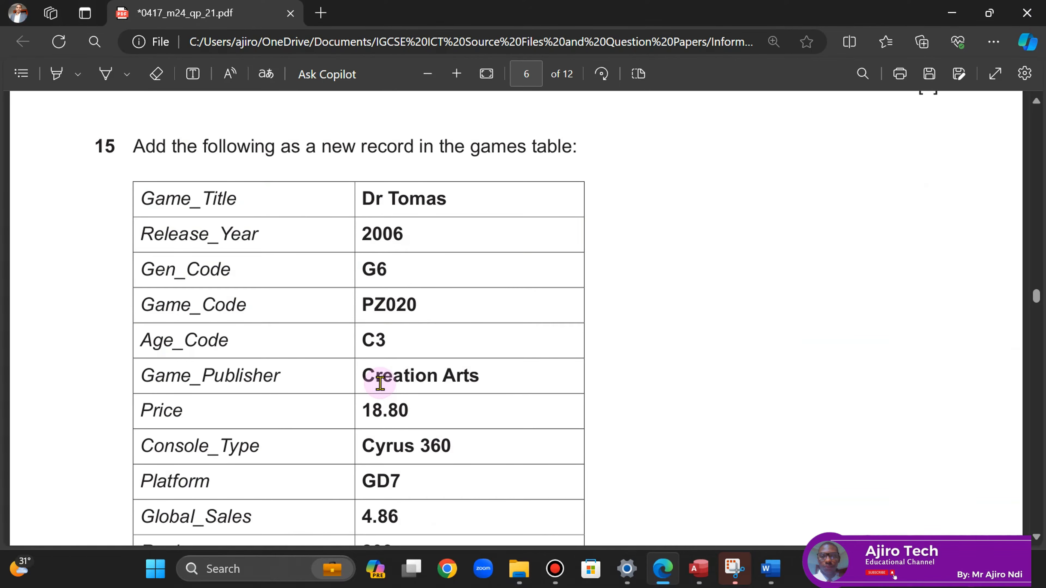
left_click(1036, 538)
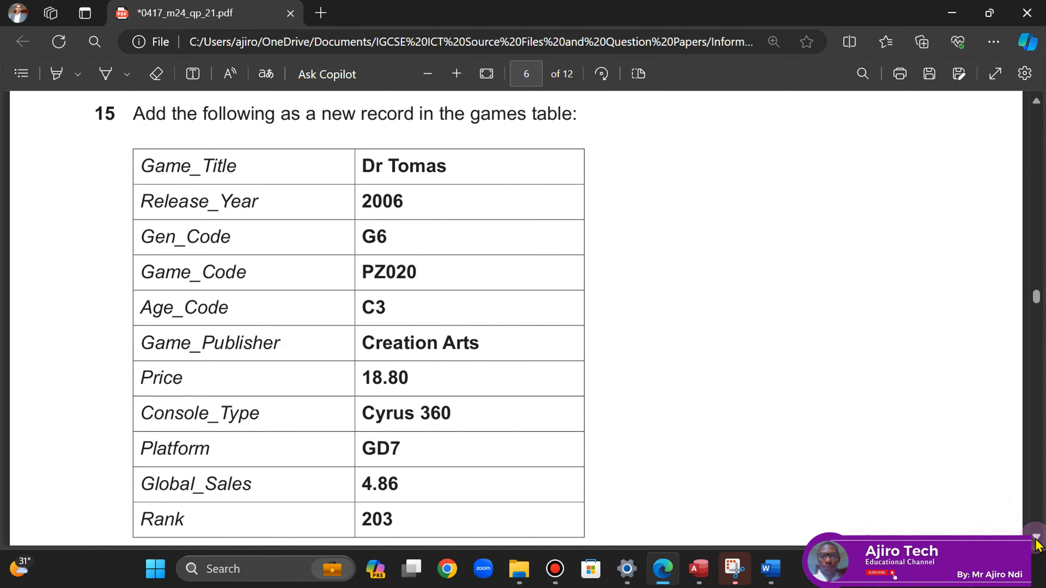
scroll(1037, 544, "down", 5)
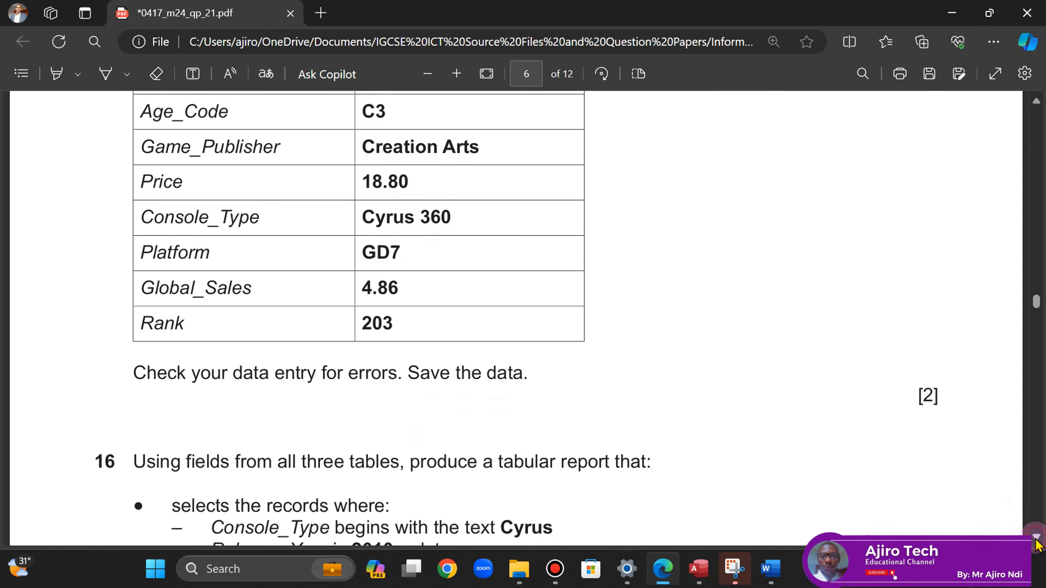
left_click(699, 568)
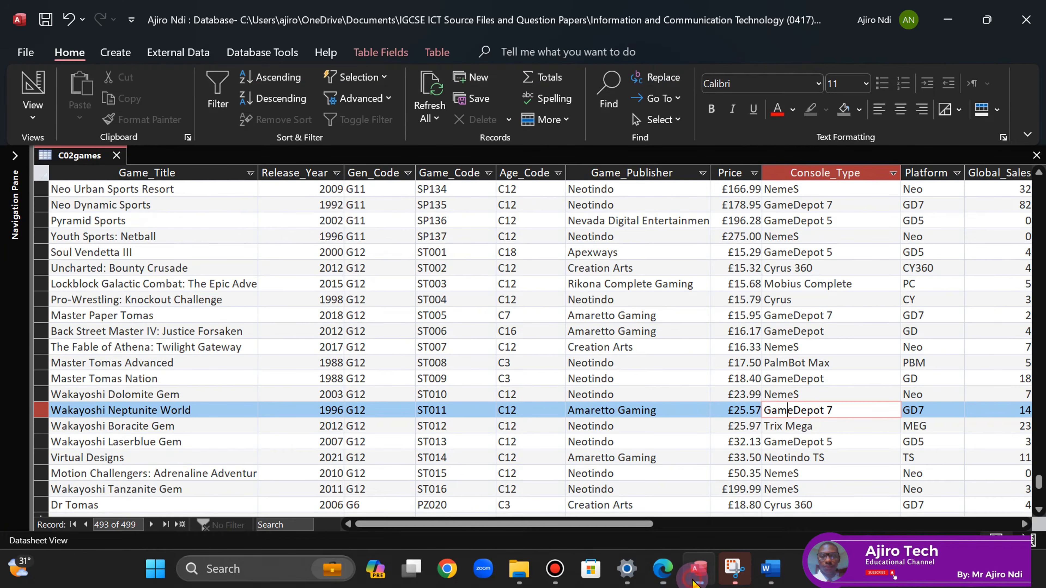
right_click(63, 162)
key("Escape")
- Draw a red tick beside question 15 on the exam paper with the Draw pen
left_click(659, 571)
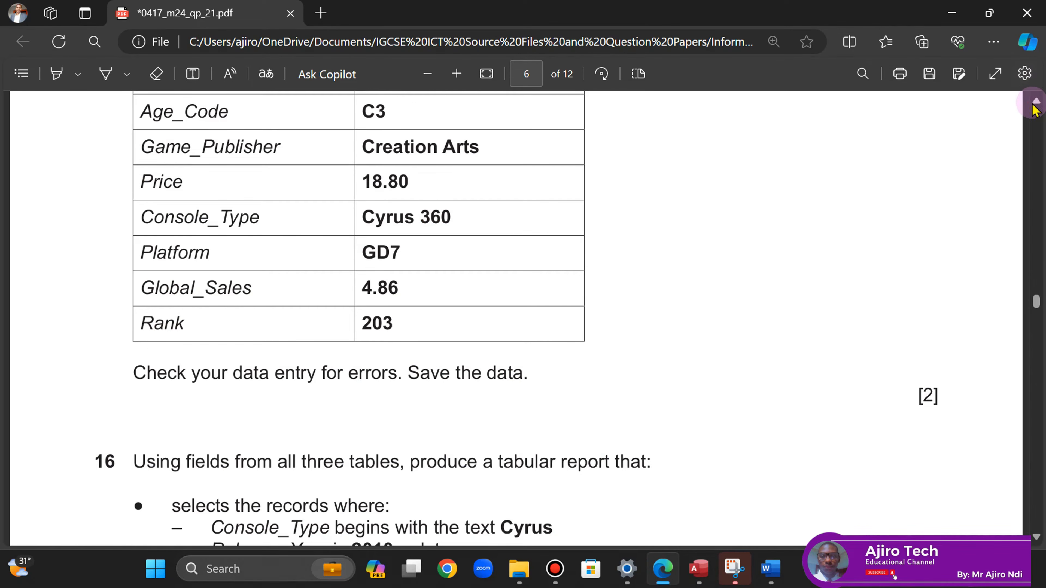
scroll(1034, 108, "up", 8)
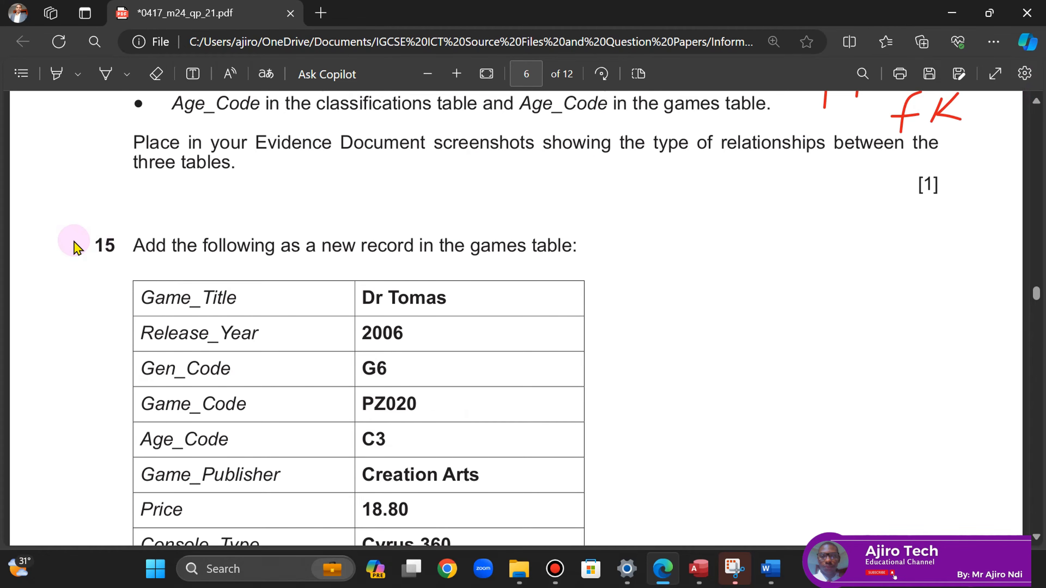
left_click(105, 74)
left_click_drag(47, 246, 75, 242)
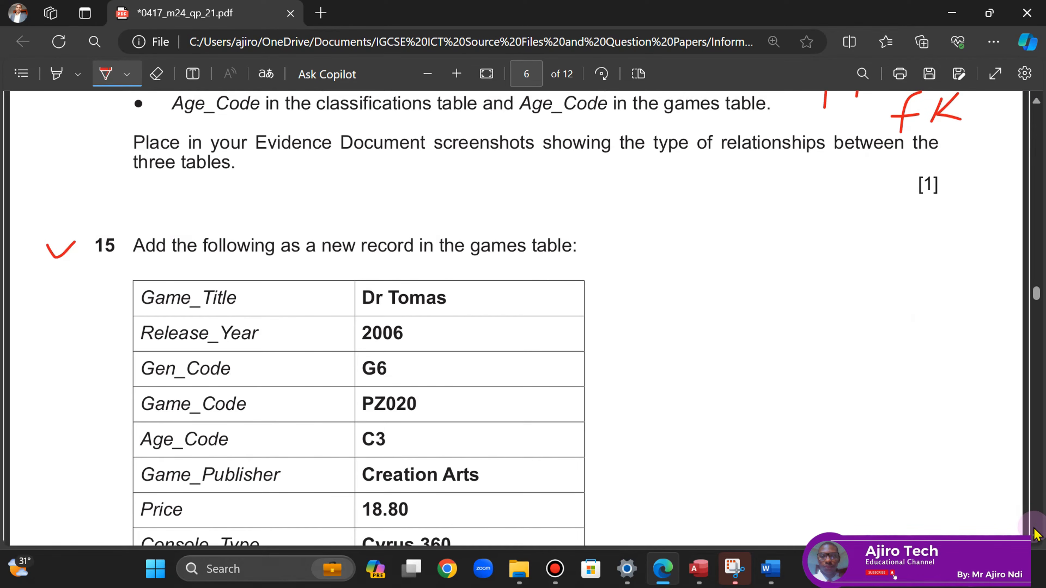
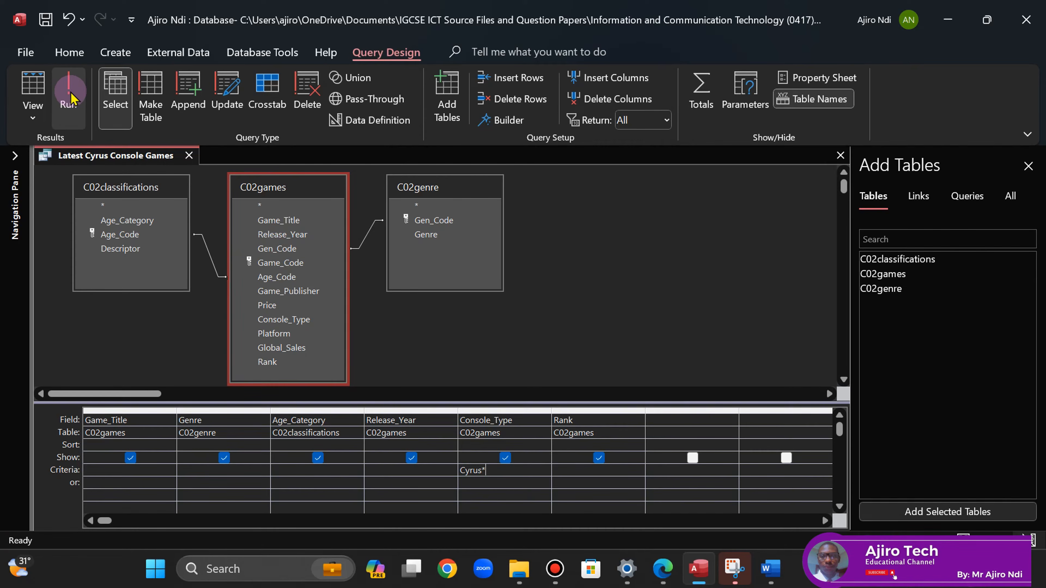
- Run the Latest Cyrus Console Games query and handwrite '>=2010' beside the year requirement on the exam paper
left_click(70, 96)
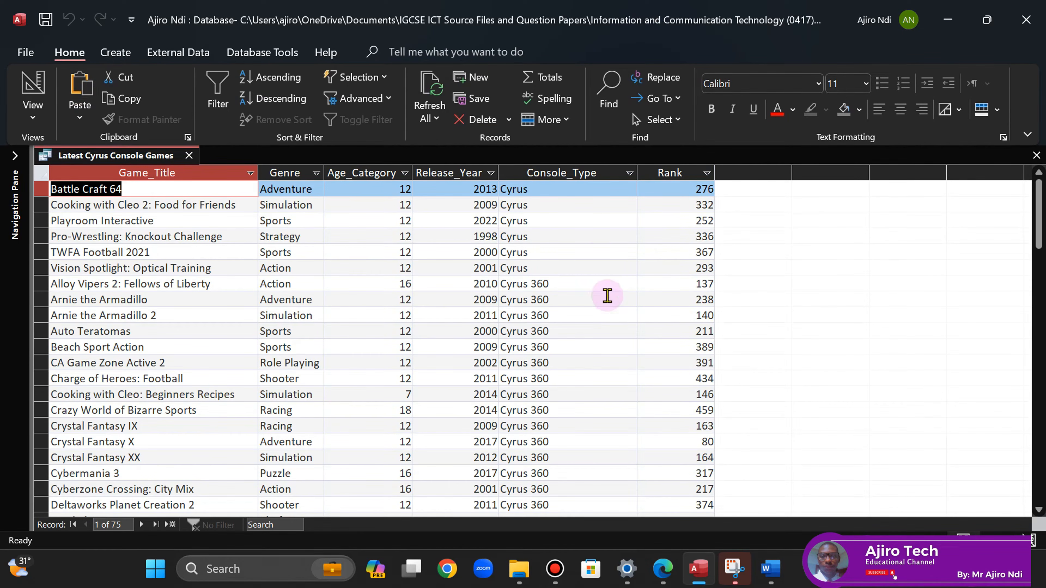
left_click(663, 571)
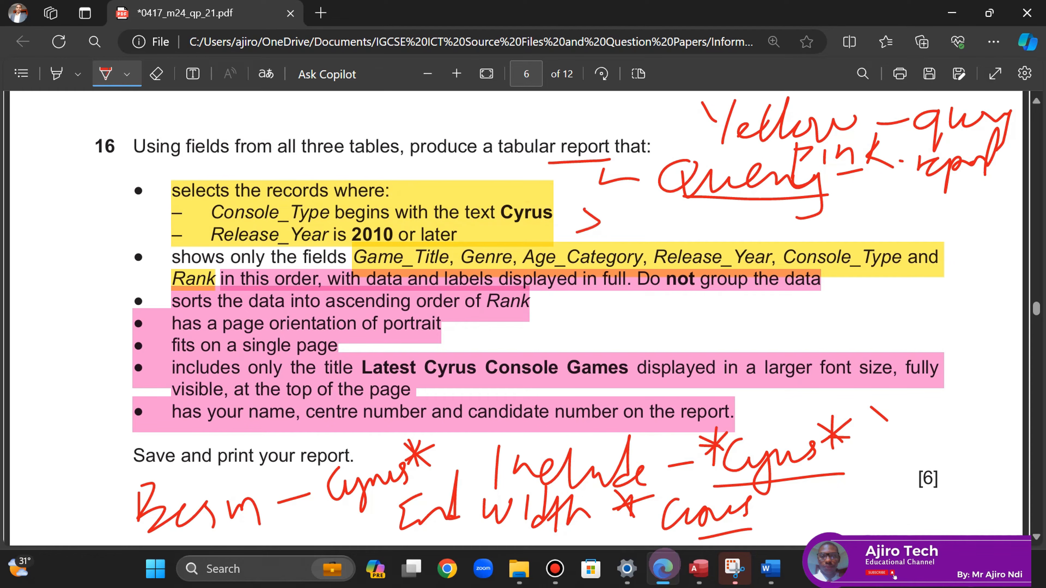
left_click_drag(585, 209, 577, 231)
left_click_drag(614, 218, 641, 221)
mouse_move(652, 214)
left_mouse_down()
mouse_move(666, 206)
mouse_move(679, 226)
left_mouse_up()
mouse_move(696, 211)
left_mouse_down()
mouse_move(713, 231)
mouse_move(740, 215)
left_mouse_up()
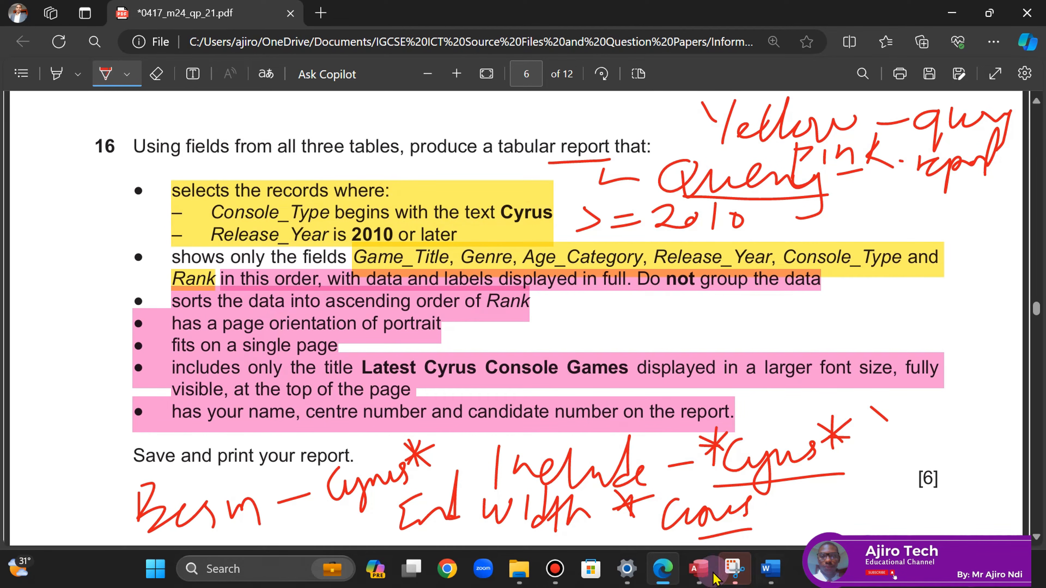
left_click(702, 579)
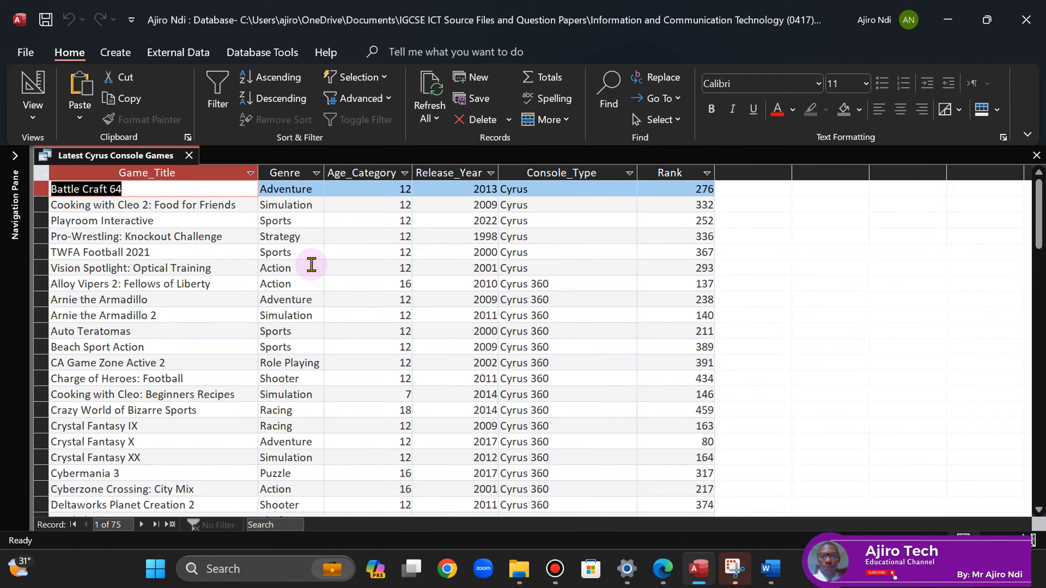
- Add the criterion >=2010 to Release_Year in Design View and run the query
right_click(142, 157)
left_click(199, 245)
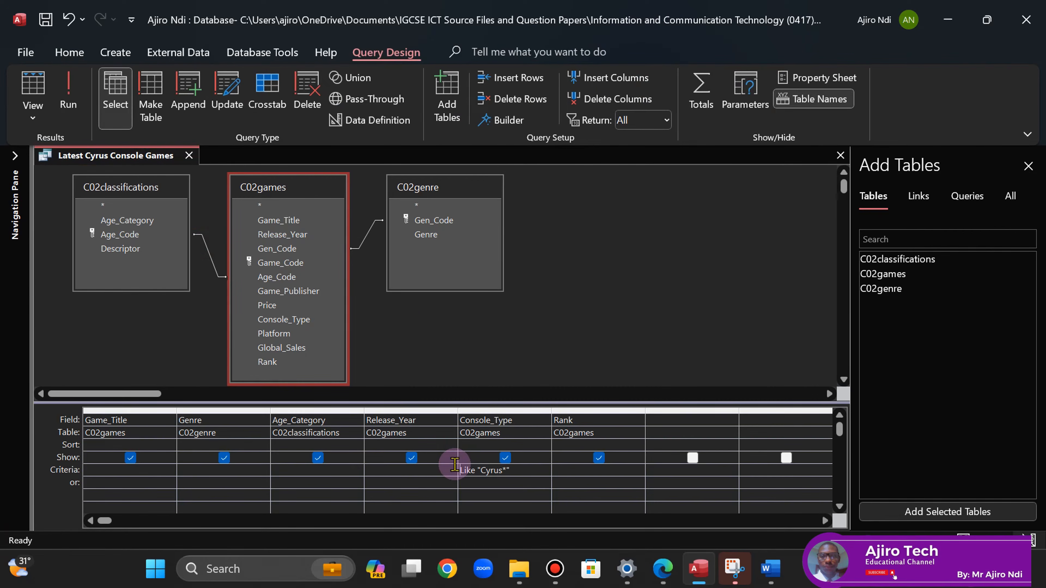
left_click(378, 469)
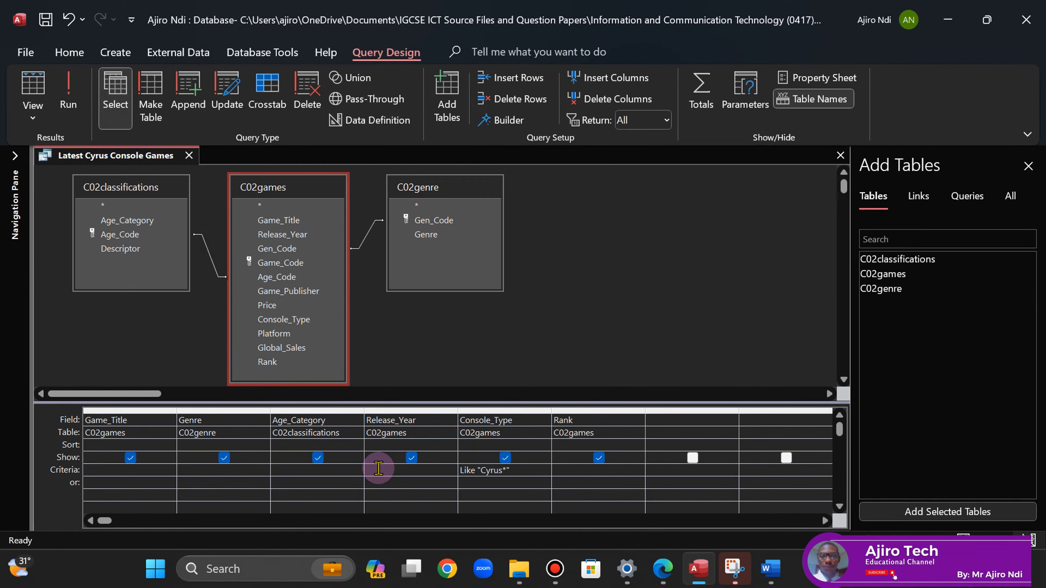
type(">=2010")
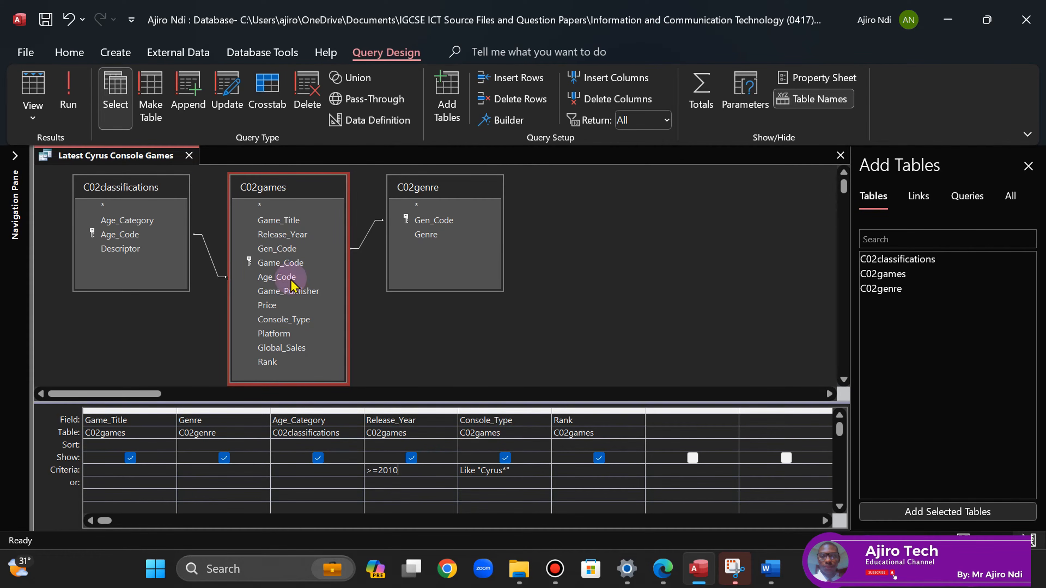
left_click(68, 95)
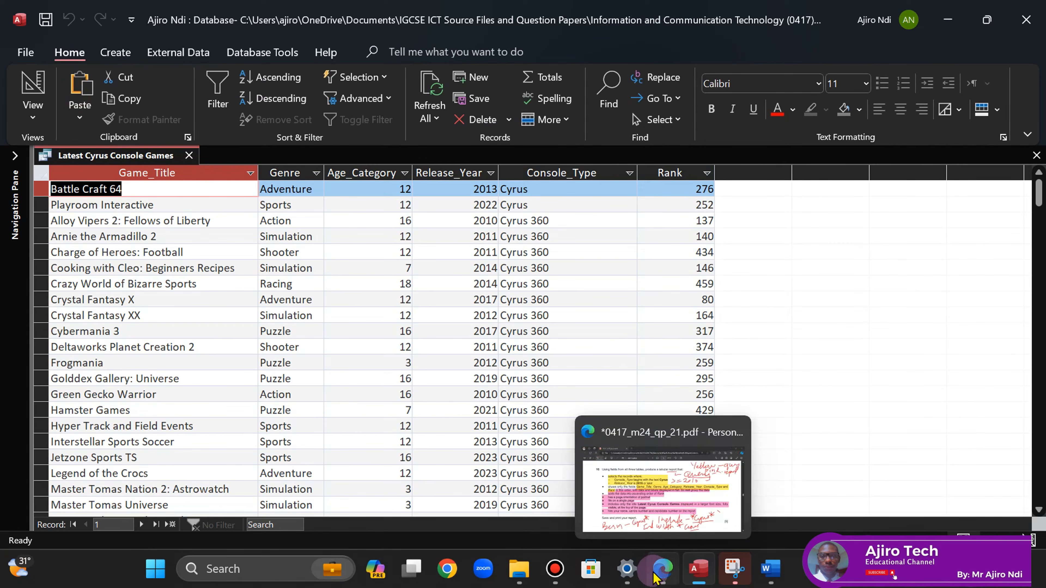
left_click(656, 574)
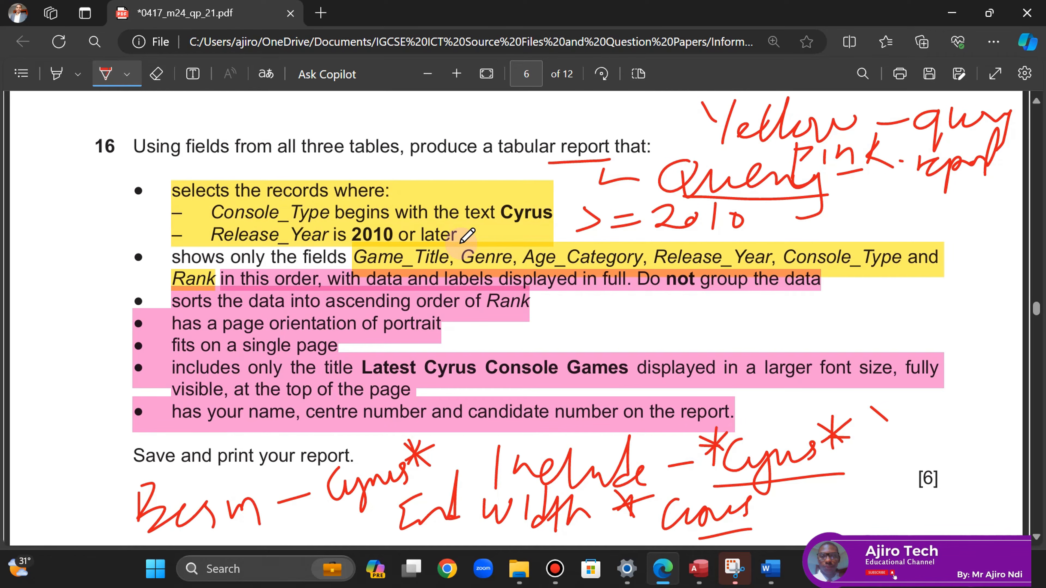
left_click(687, 579)
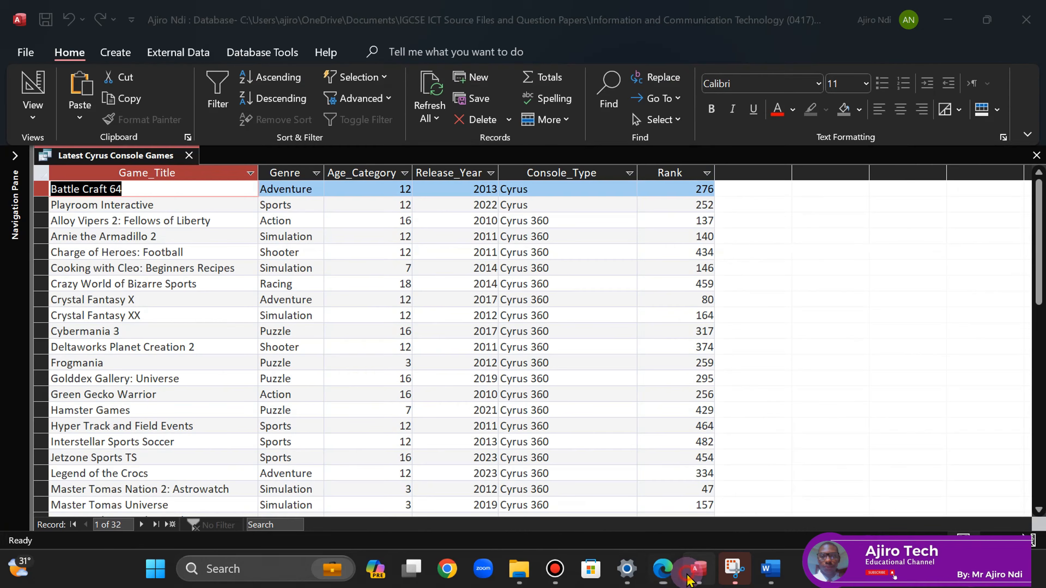
- Save and close the Latest Cyrus Console Games query, then expand the navigation list
right_click(107, 158)
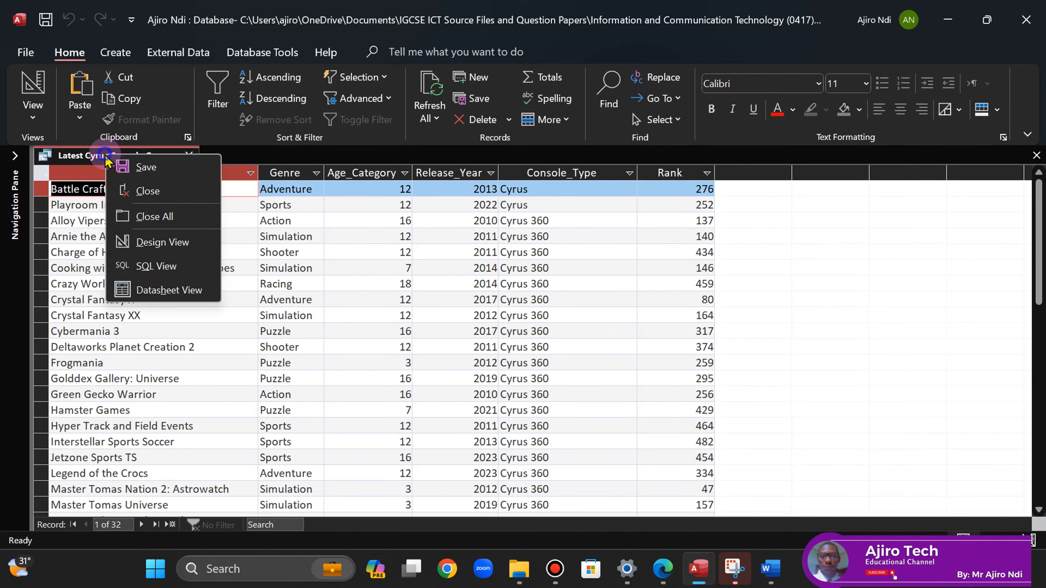
left_click(136, 167)
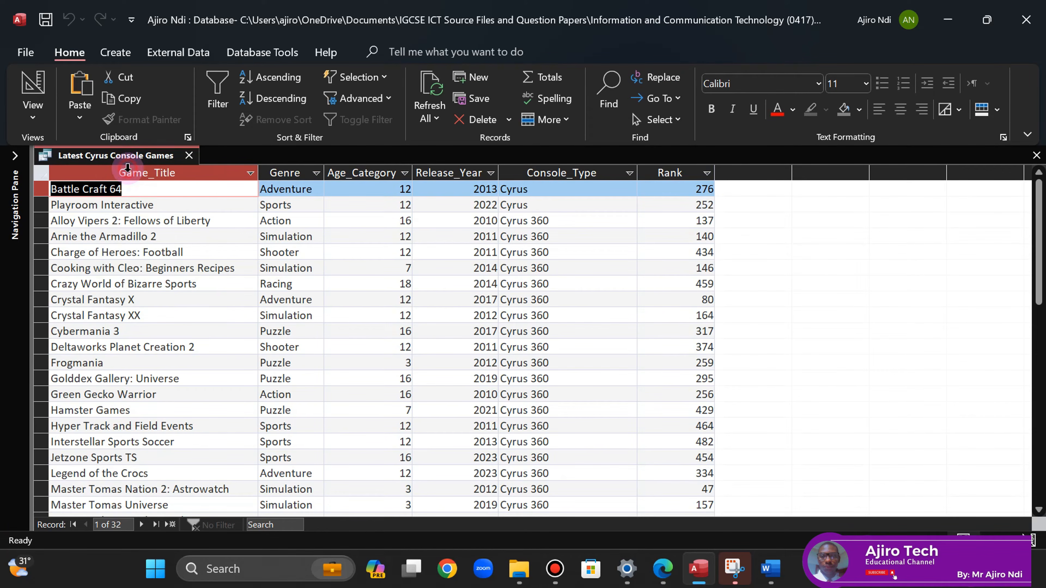
left_click(188, 155)
left_click(14, 156)
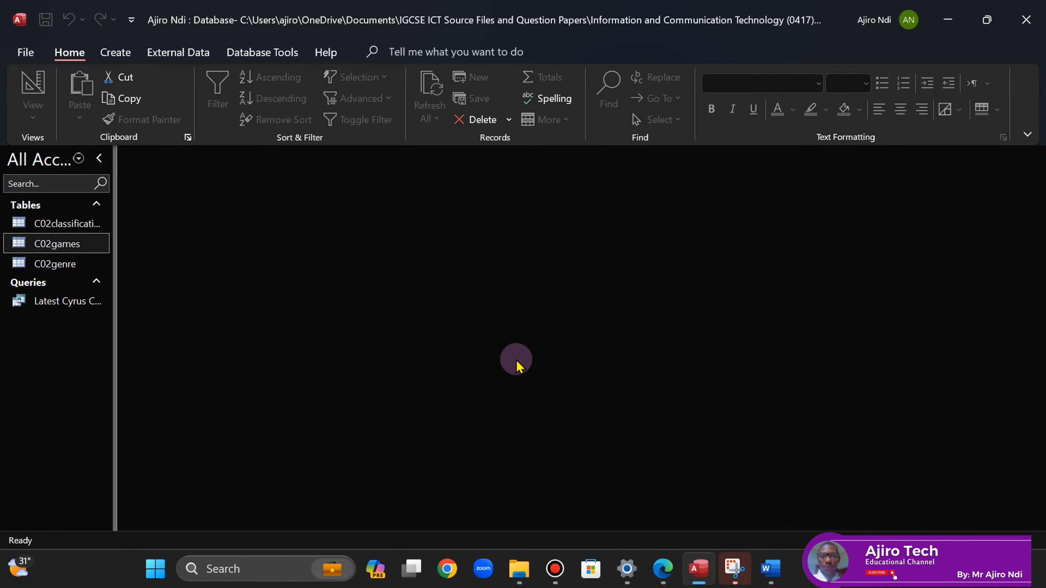
- Bring up the Create ribbon to reach the form and report tools
left_click(661, 569)
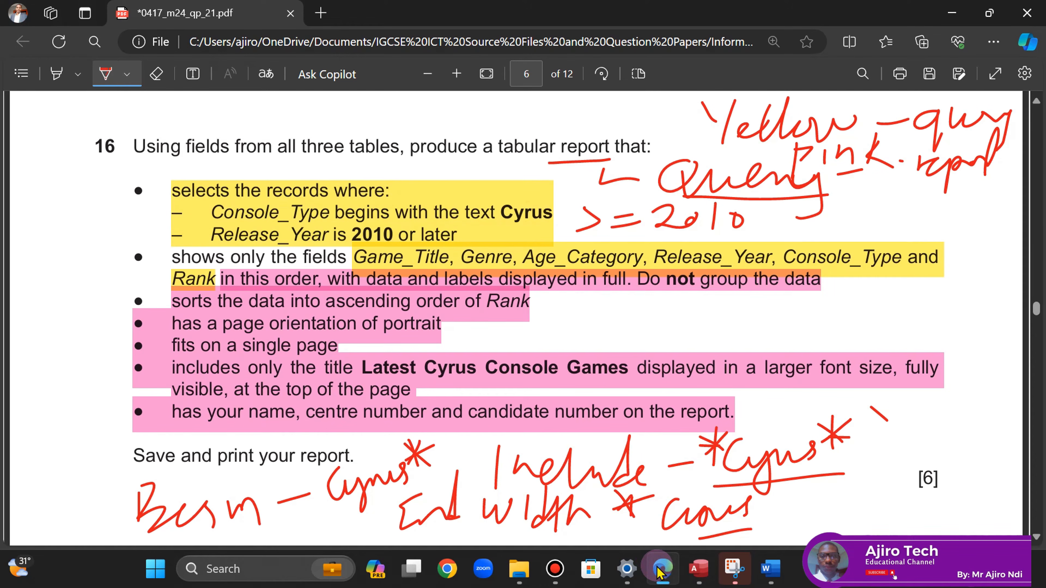
left_click(661, 569)
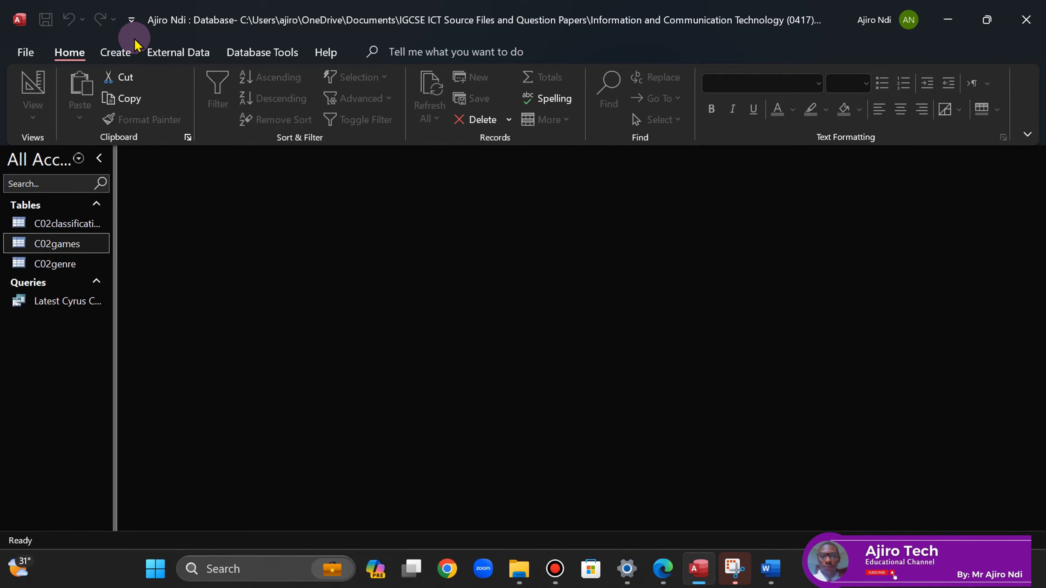
left_click(120, 53)
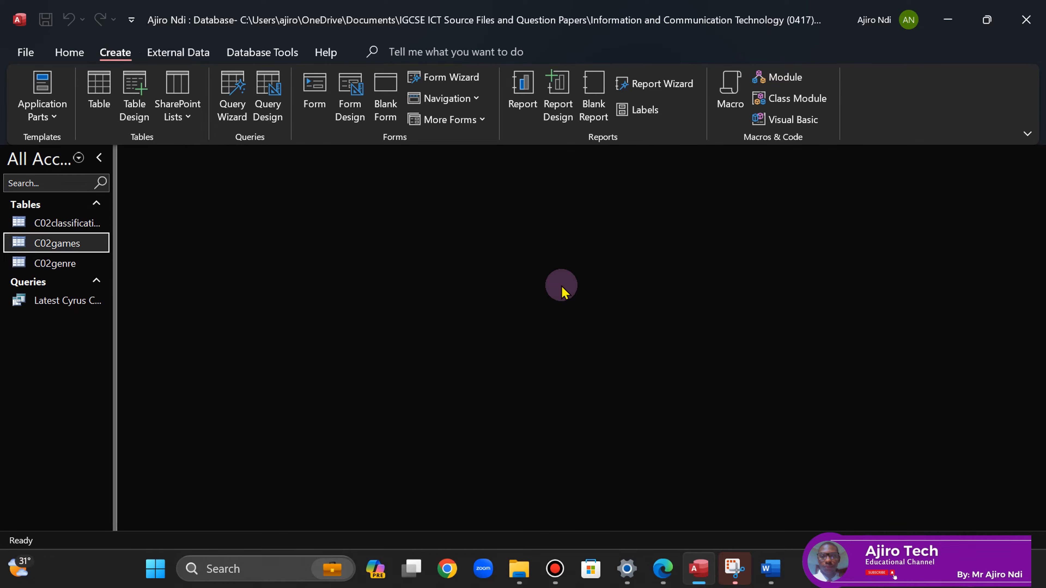
left_click(556, 125)
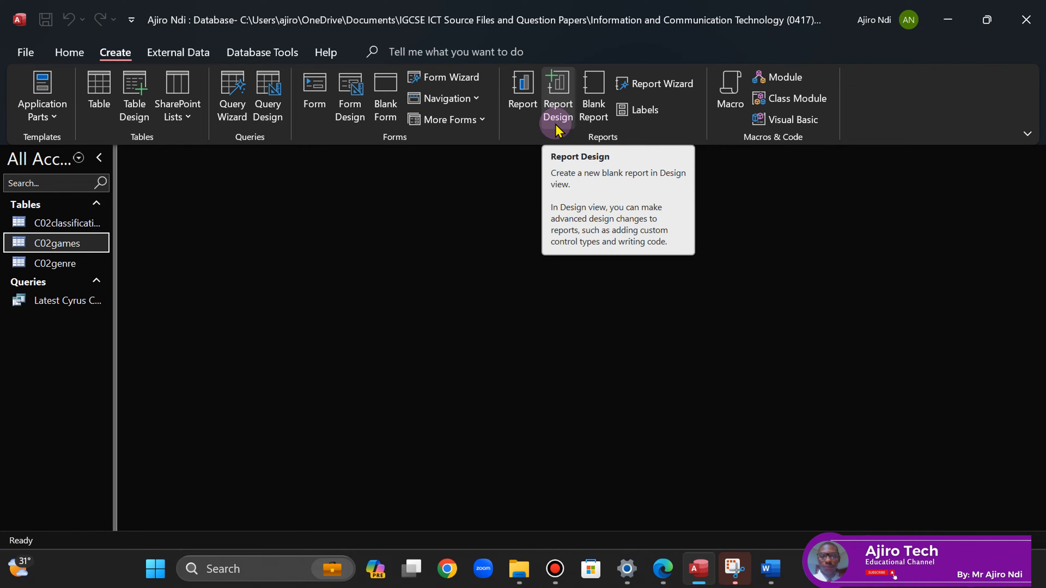
- Start the Report Wizard on Query: Latest Cyrus Console Games with all six fields added
left_click(663, 83)
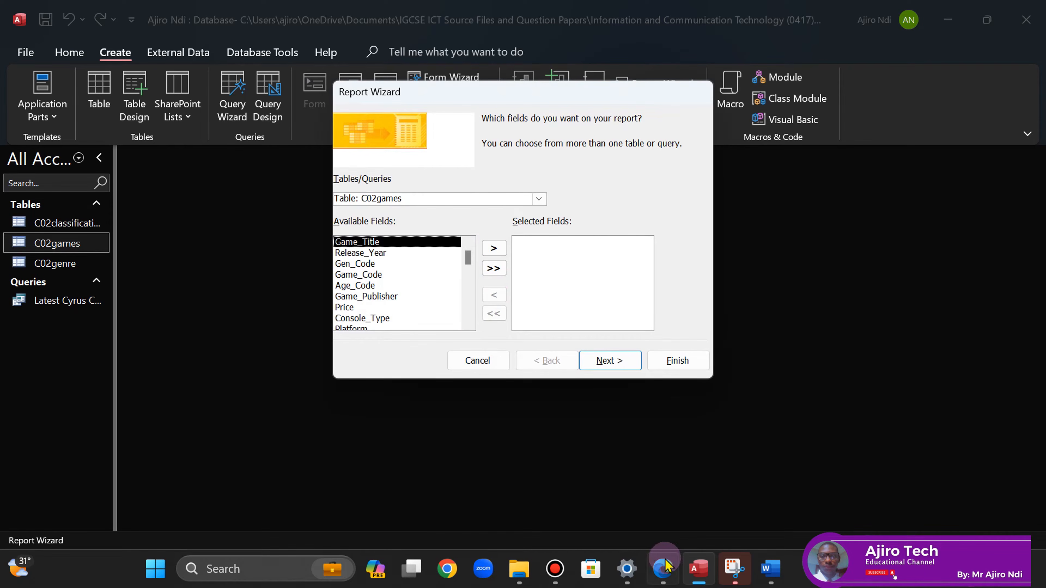
left_click(661, 570)
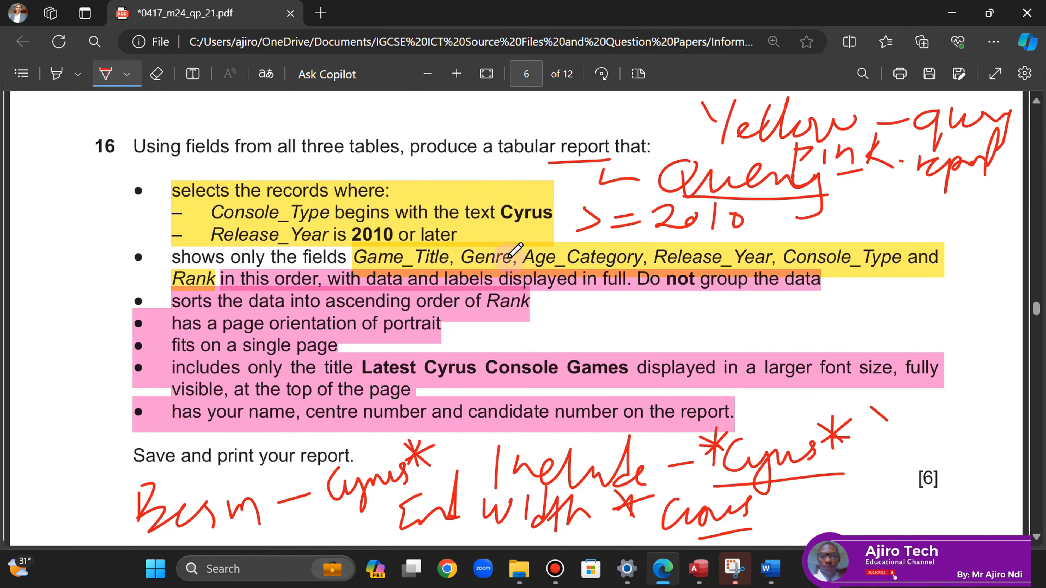
left_click(699, 569)
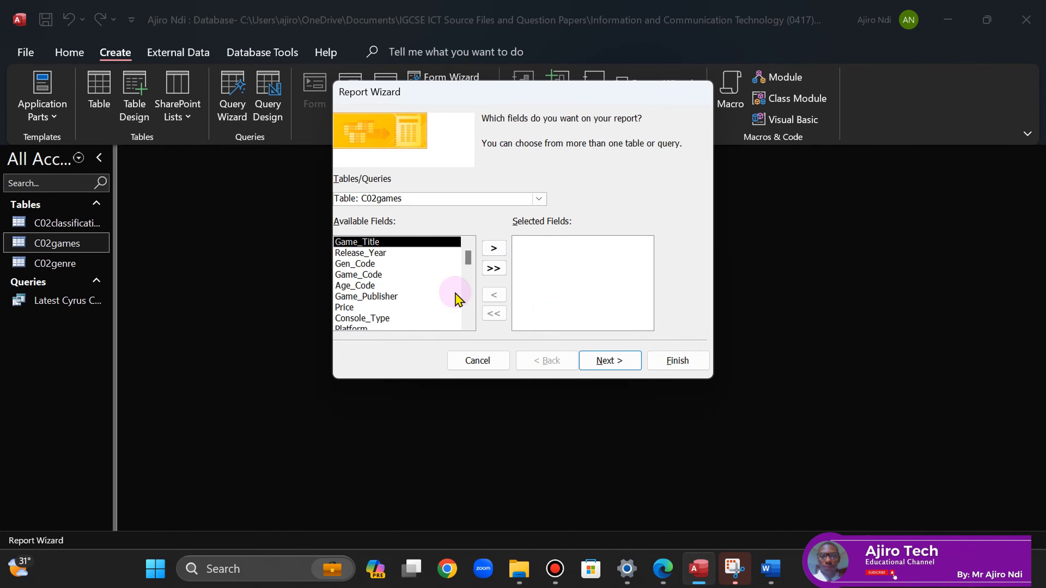
left_click(538, 199)
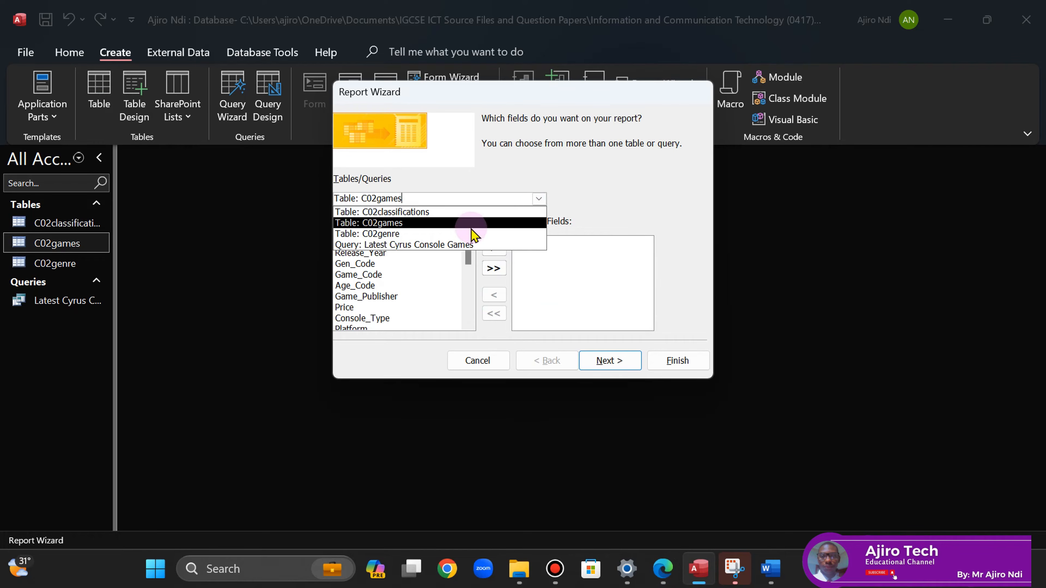
left_click(455, 246)
left_click(500, 272)
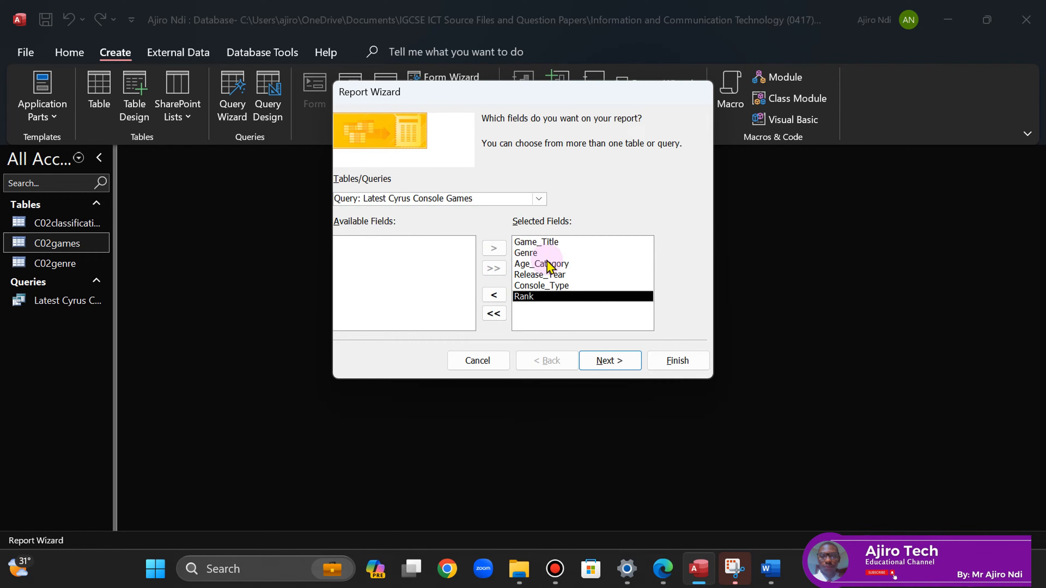
left_click(610, 362)
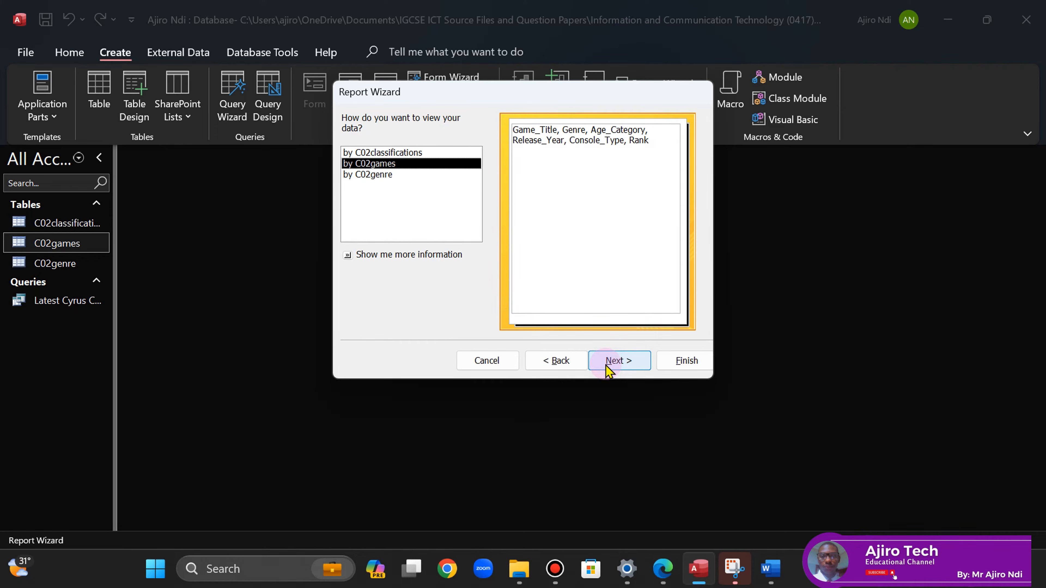
- Highlight the required report fields on the exam paper and handwrite a note beside the no-grouping requirement
left_click(663, 568)
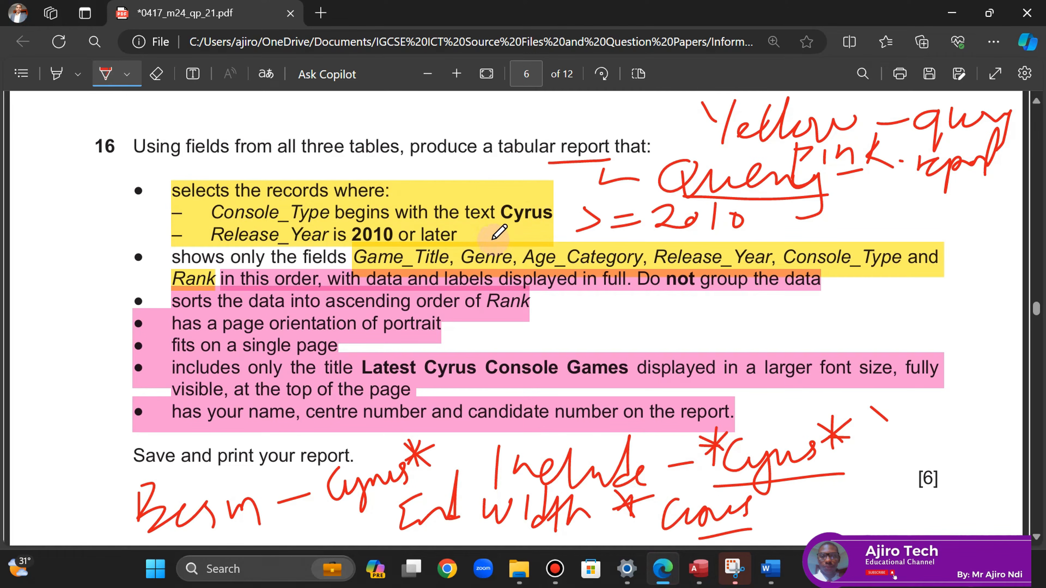
left_click(115, 77)
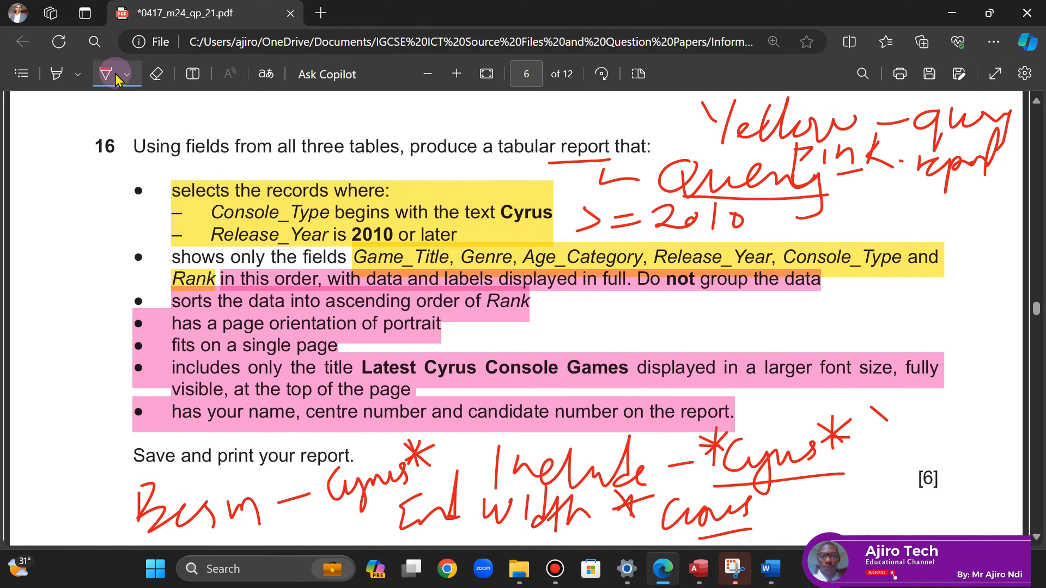
left_click(56, 74)
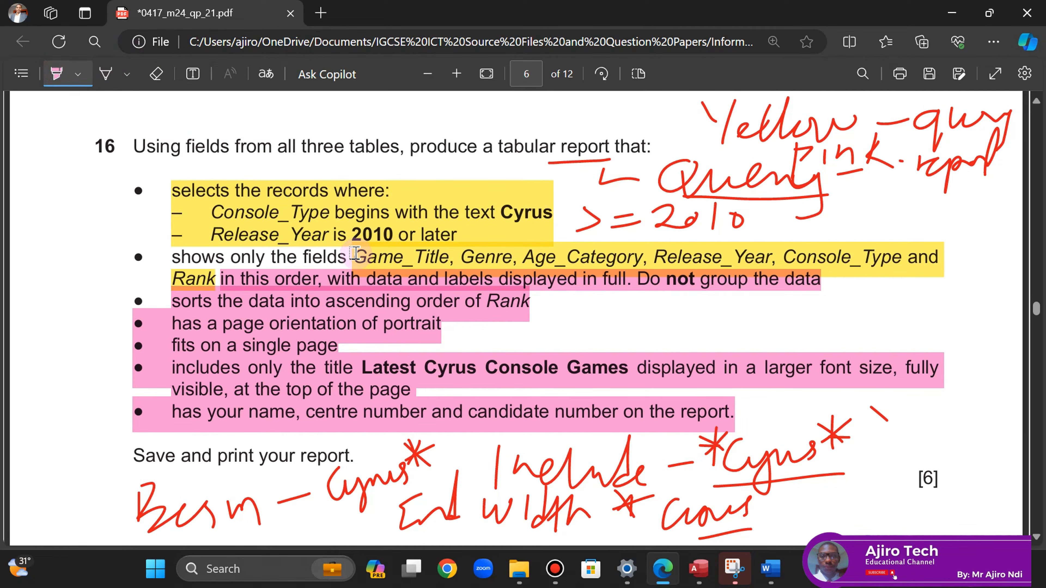
left_click_drag(355, 253, 215, 280)
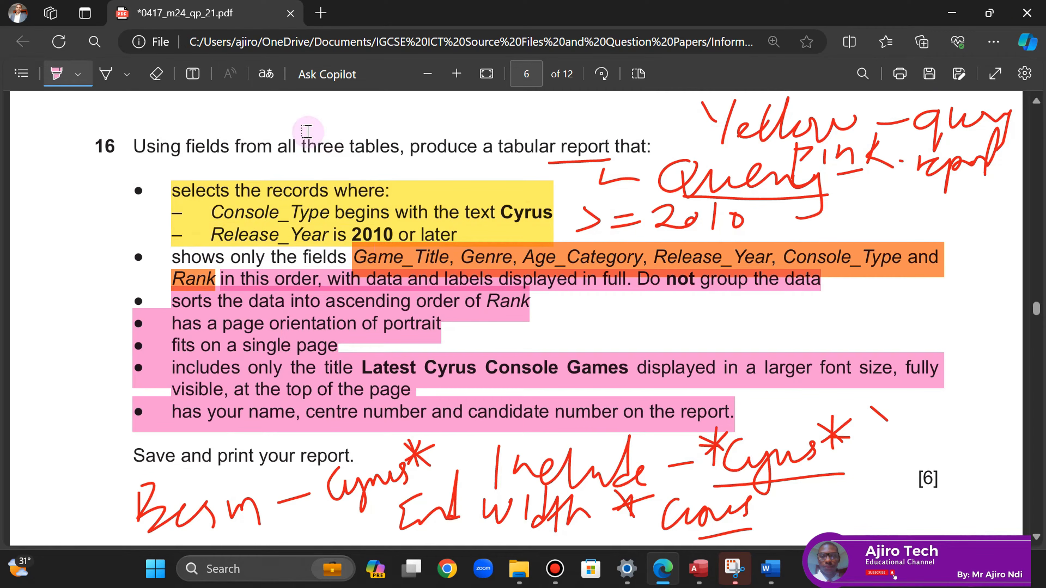
left_click(56, 74)
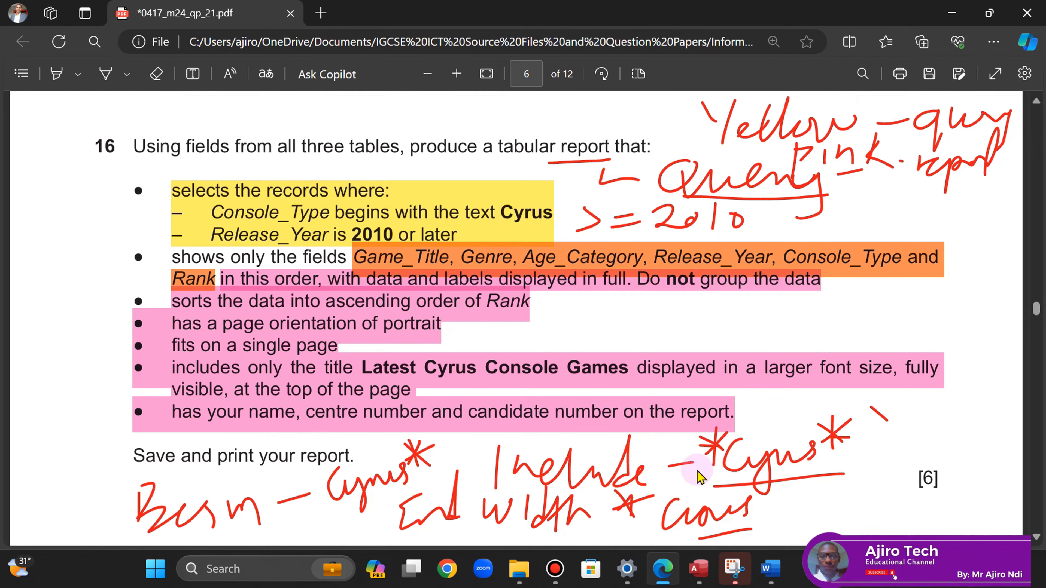
left_click(699, 569)
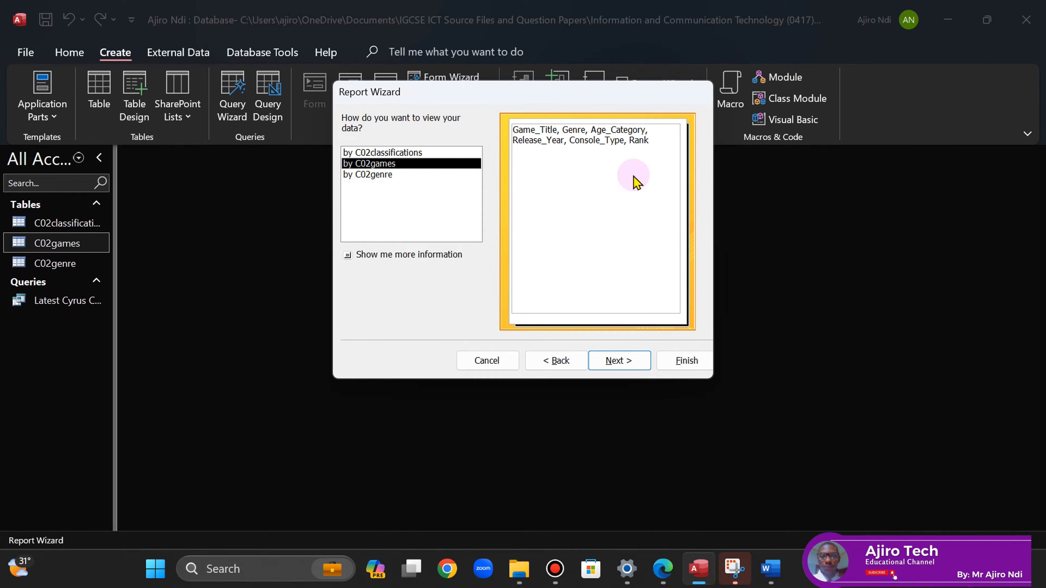
left_click(663, 570)
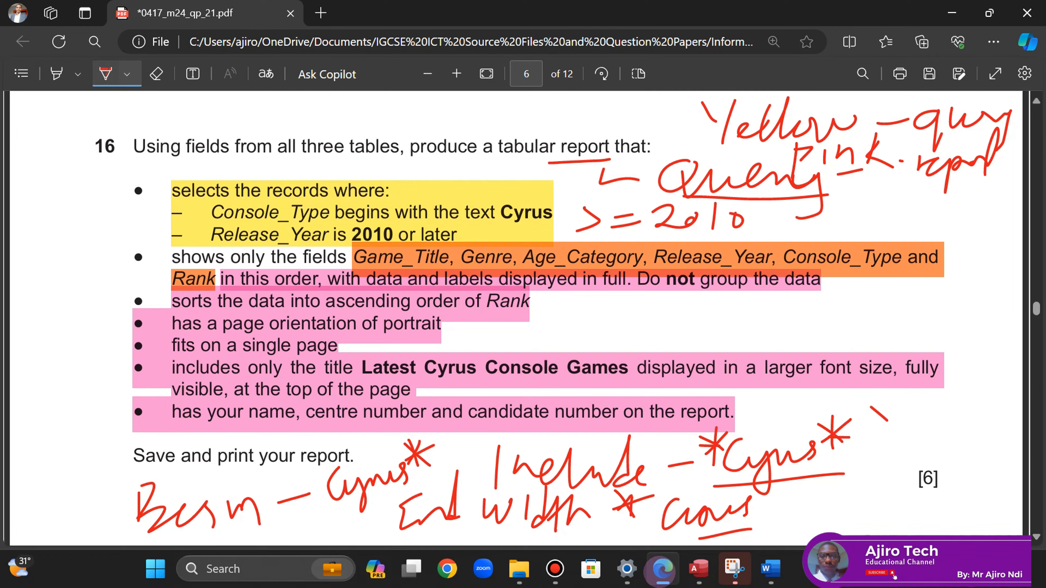
mouse_move(837, 285)
left_mouse_down()
mouse_move(895, 300)
mouse_move(925, 288)
mouse_move(913, 326)
mouse_move(948, 285)
mouse_move(980, 303)
mouse_move(1020, 253)
left_mouse_up()
left_click_drag(1001, 290, 1021, 289)
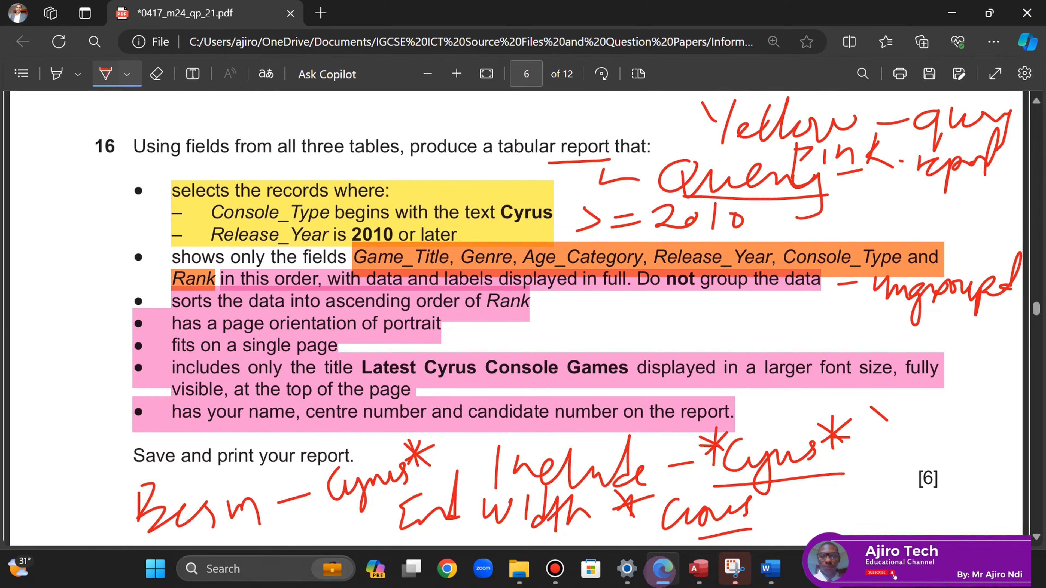
left_click(700, 569)
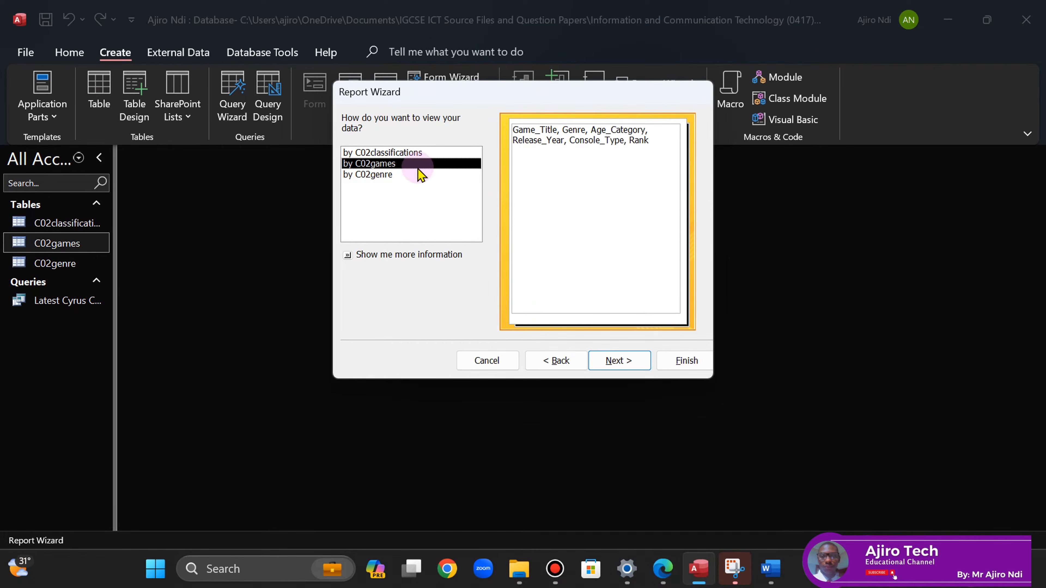
- View the report data by C02games, leaving it ungrouped, and advance to grouping levels
left_click(395, 154)
left_click(381, 175)
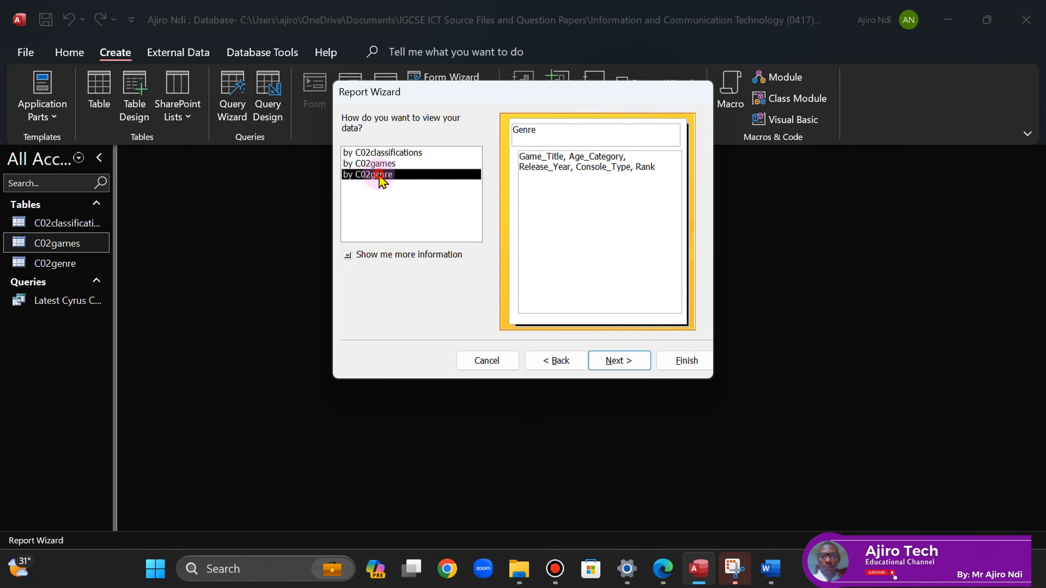
left_click(382, 164)
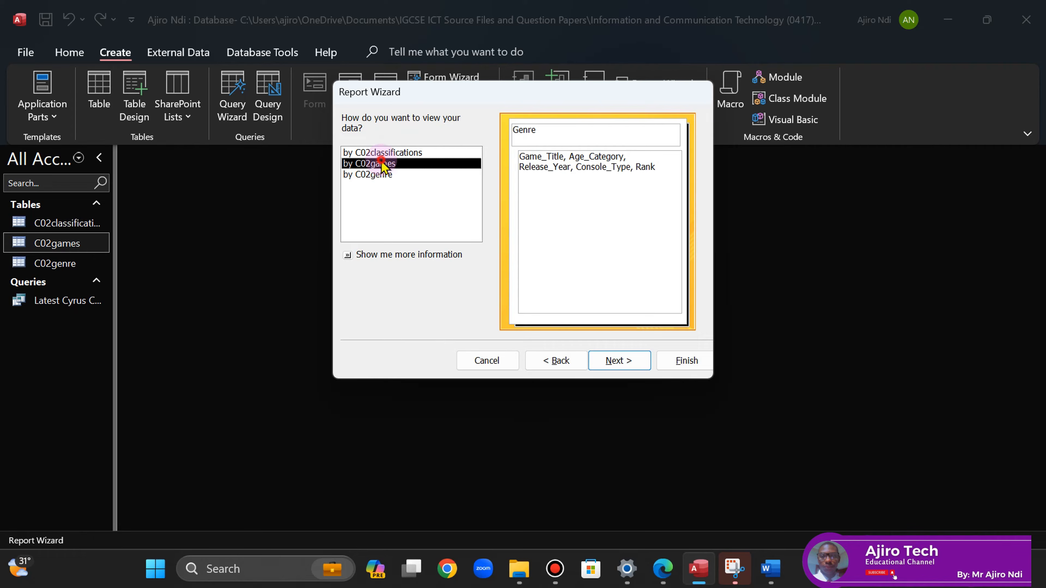
left_click(620, 362)
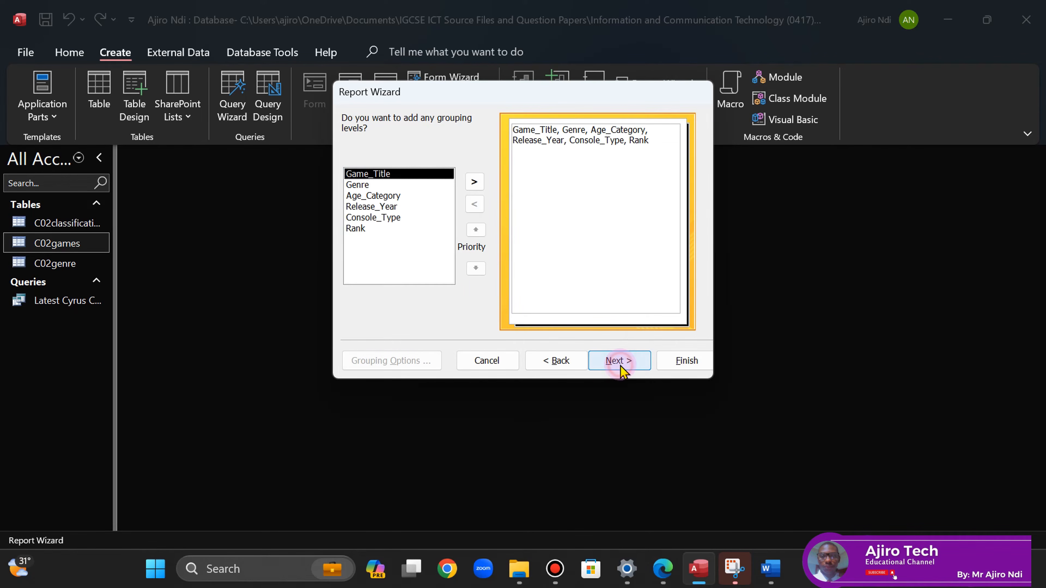
- Skip grouping and sort the report records ascending by Rank
left_click(668, 575)
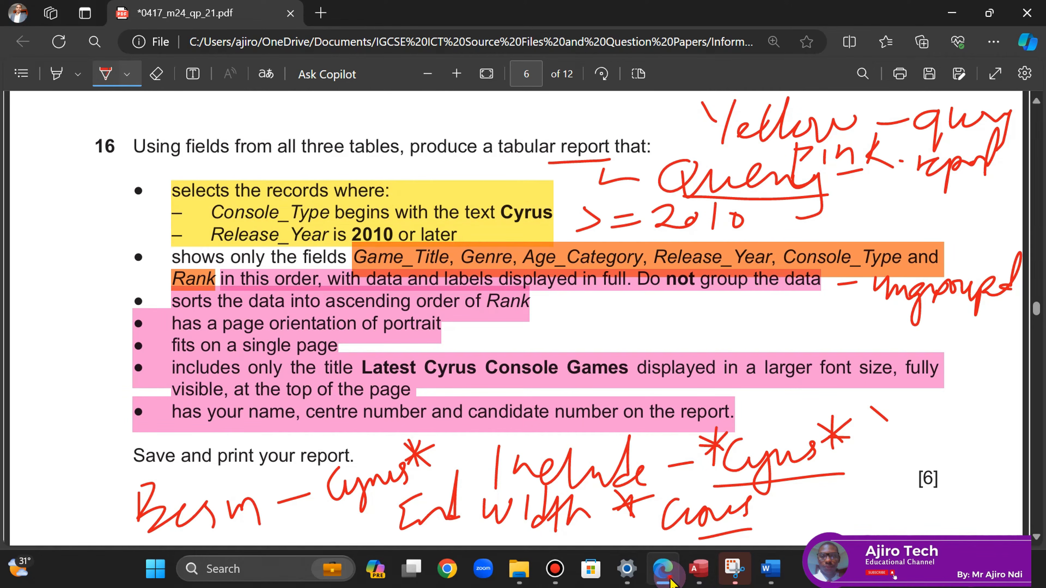
left_click(668, 575)
left_click(617, 360)
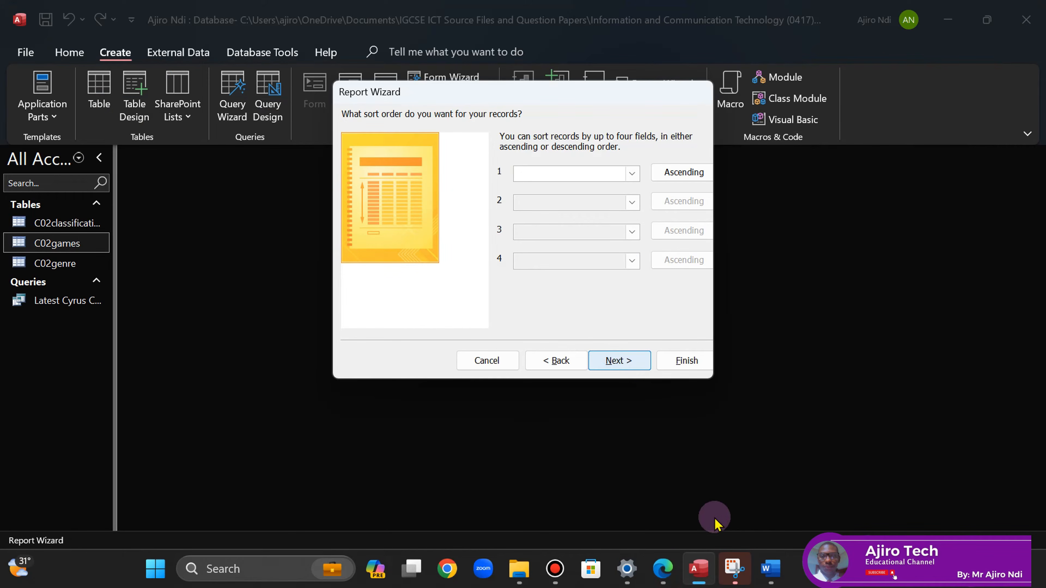
left_click(664, 569)
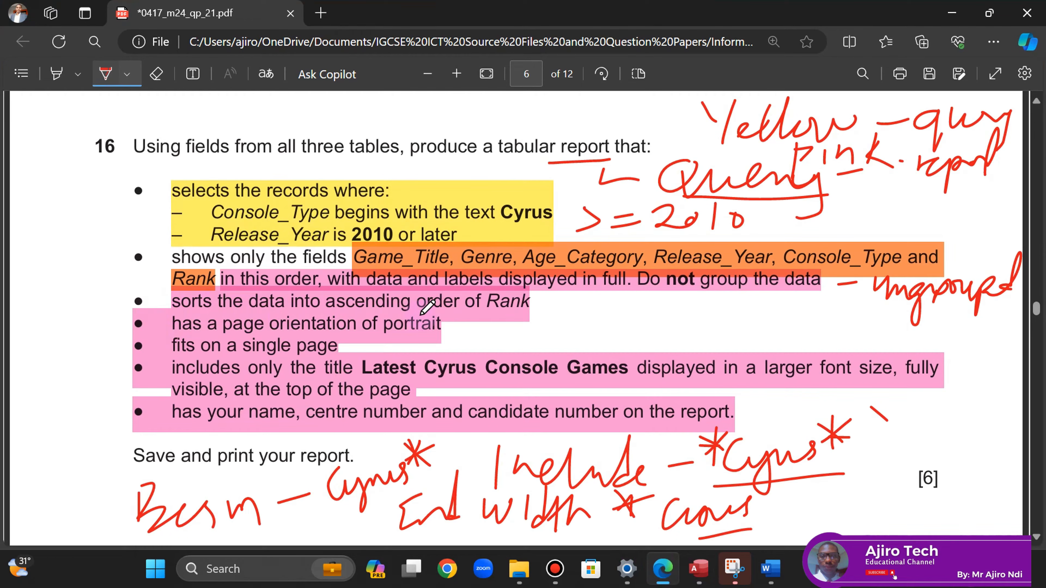
left_click(688, 571)
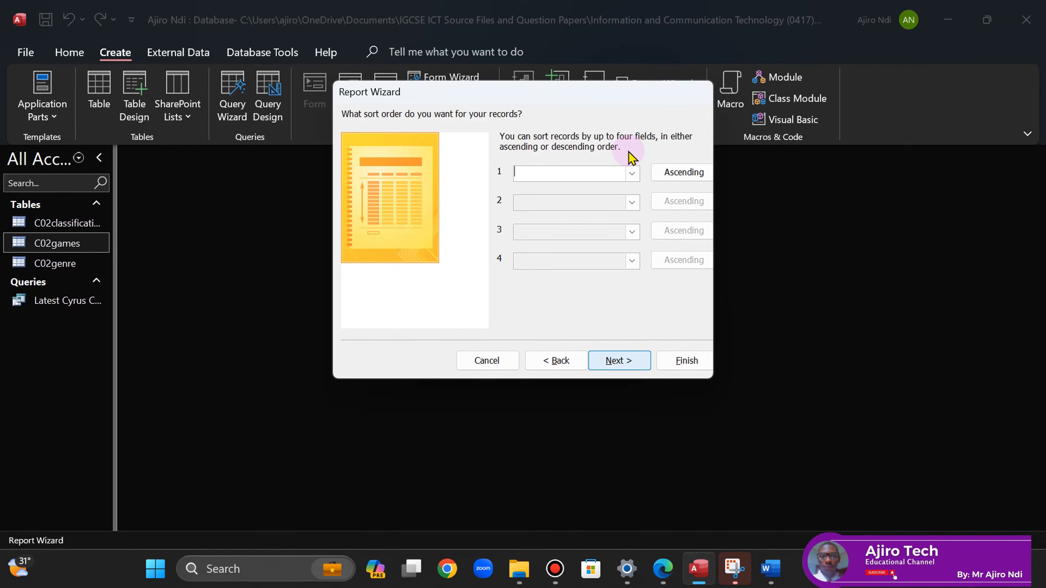
left_click(630, 176)
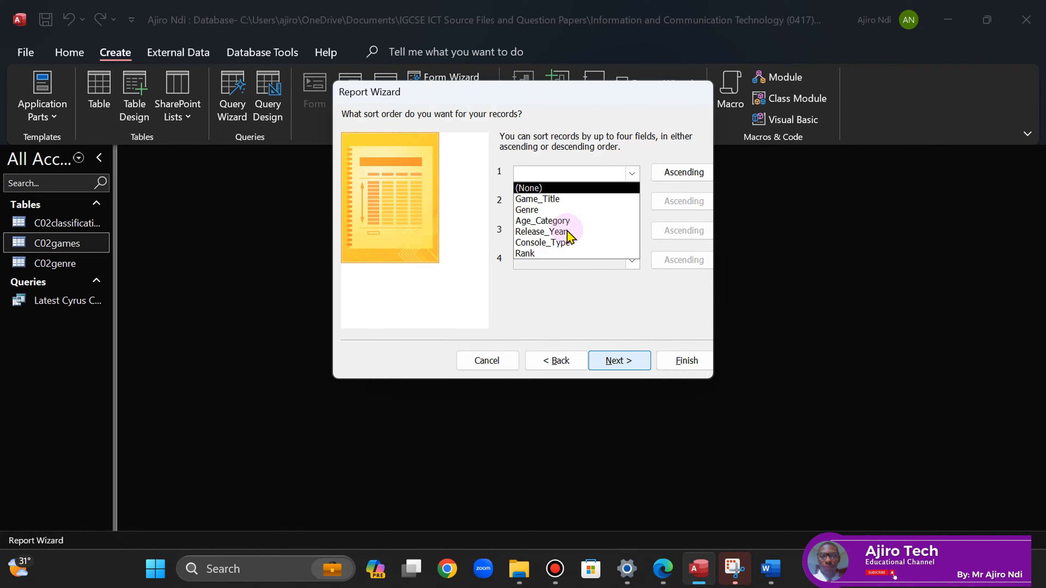
left_click(542, 258)
- Tick the Rank sort and underline 'tabular' on the exam paper, keeping a Tabular, Portrait layout
left_click(655, 568)
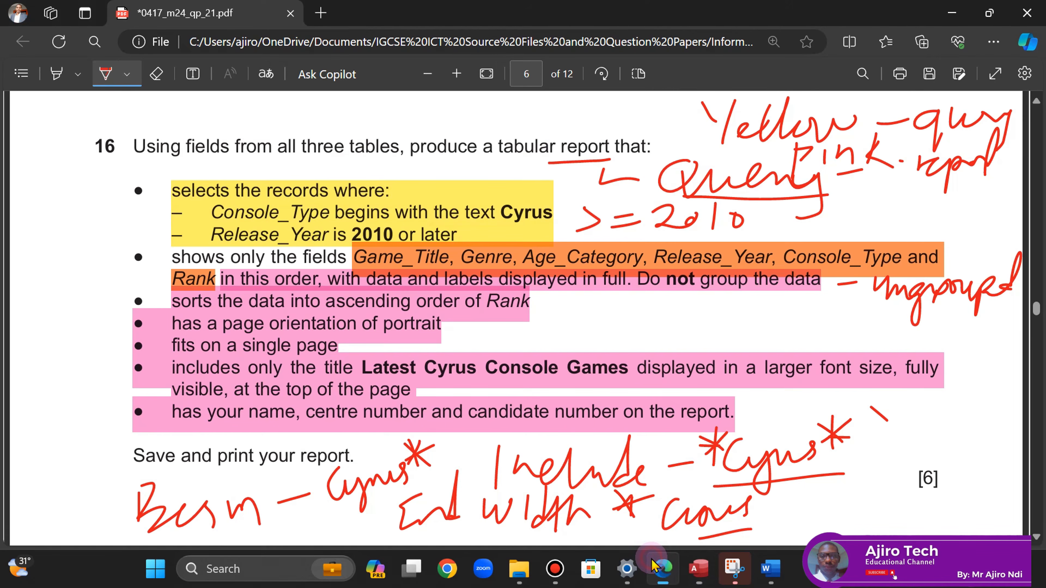
left_click(699, 568)
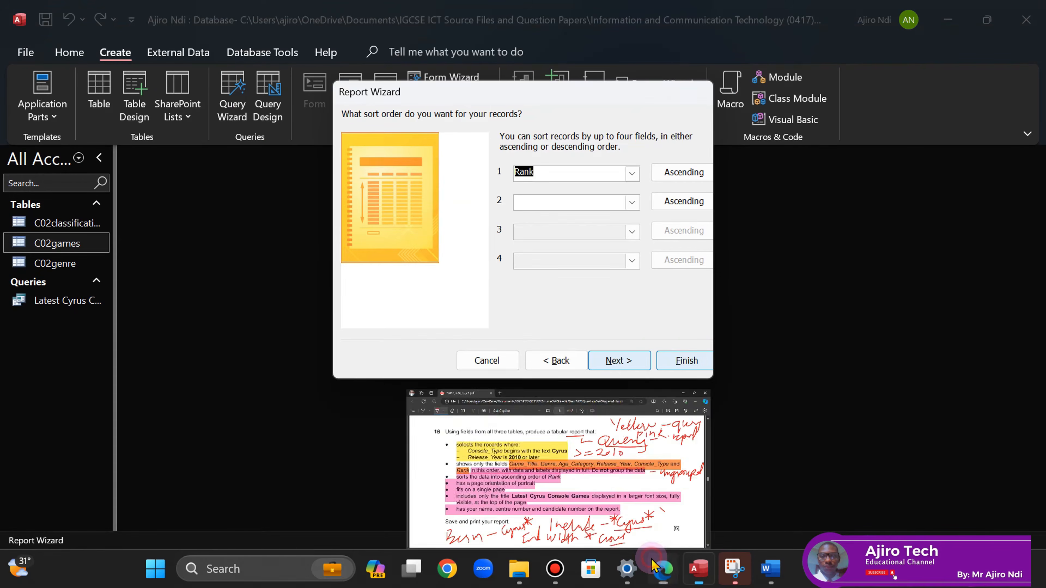
left_click(619, 361)
left_click(663, 569)
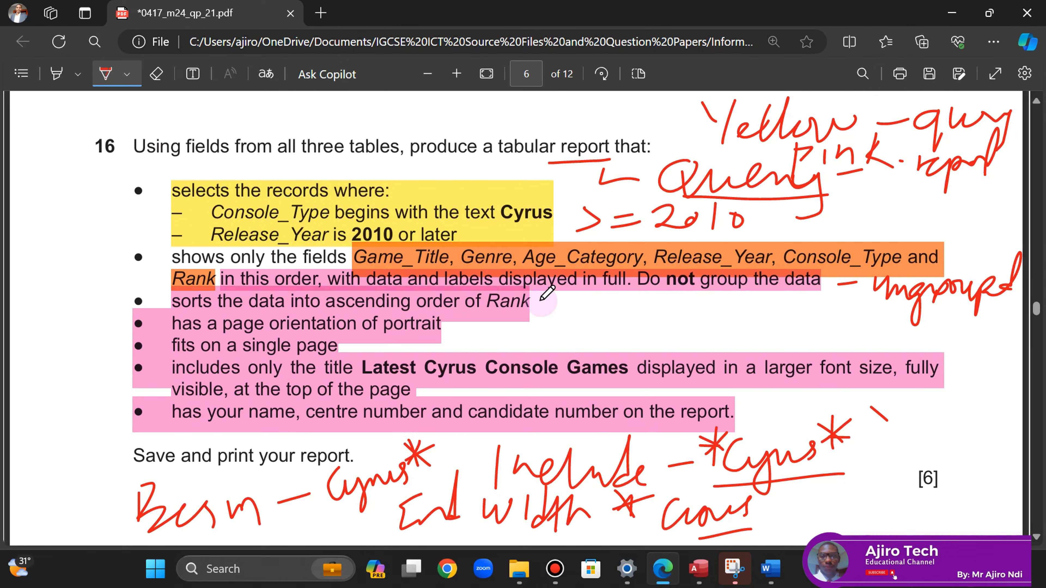
left_click_drag(537, 301, 552, 298)
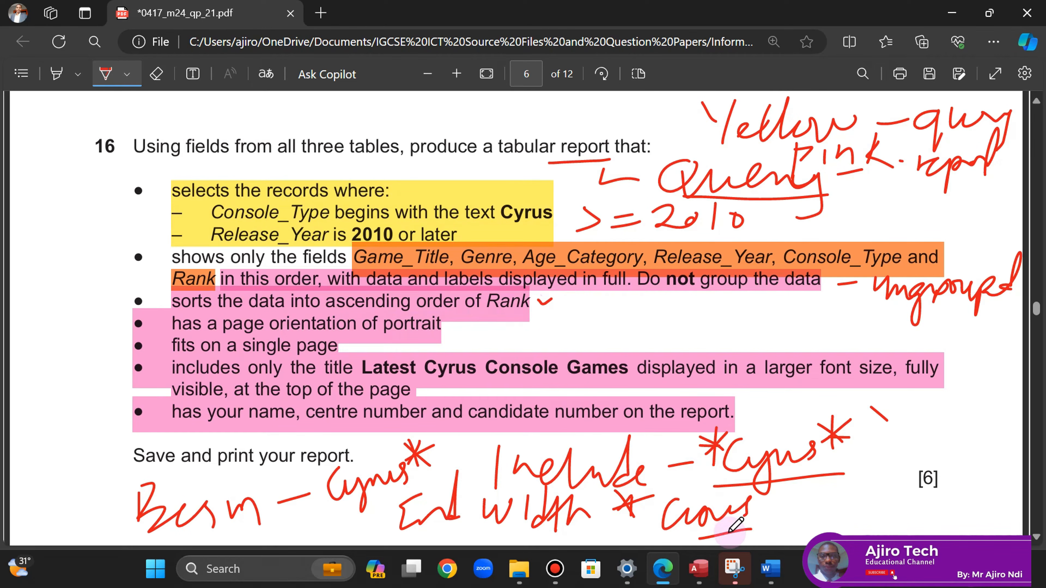
left_click(689, 577)
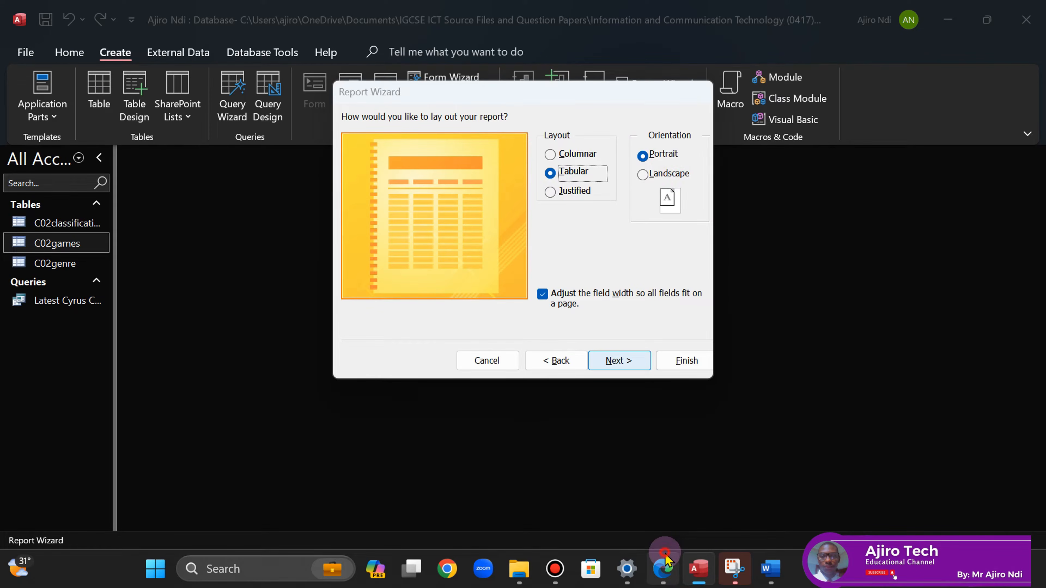
left_click(663, 568)
left_click_drag(503, 156, 535, 156)
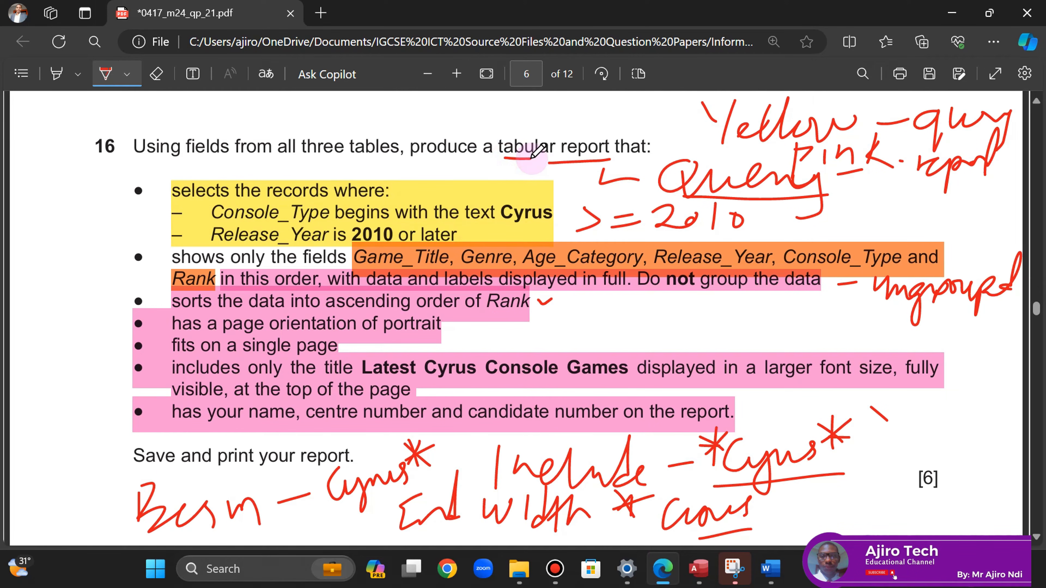
left_click(697, 570)
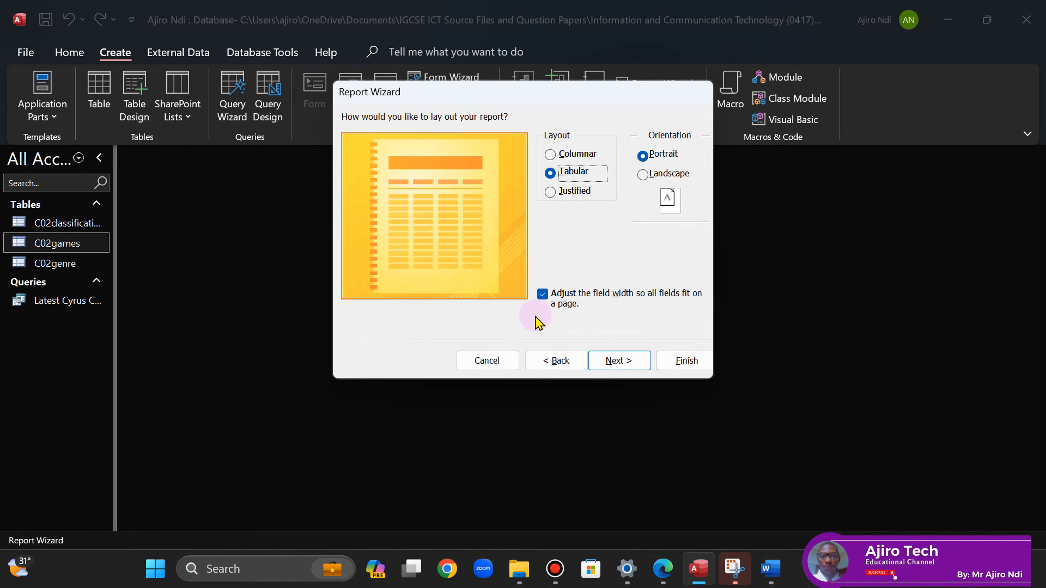
left_click(625, 364)
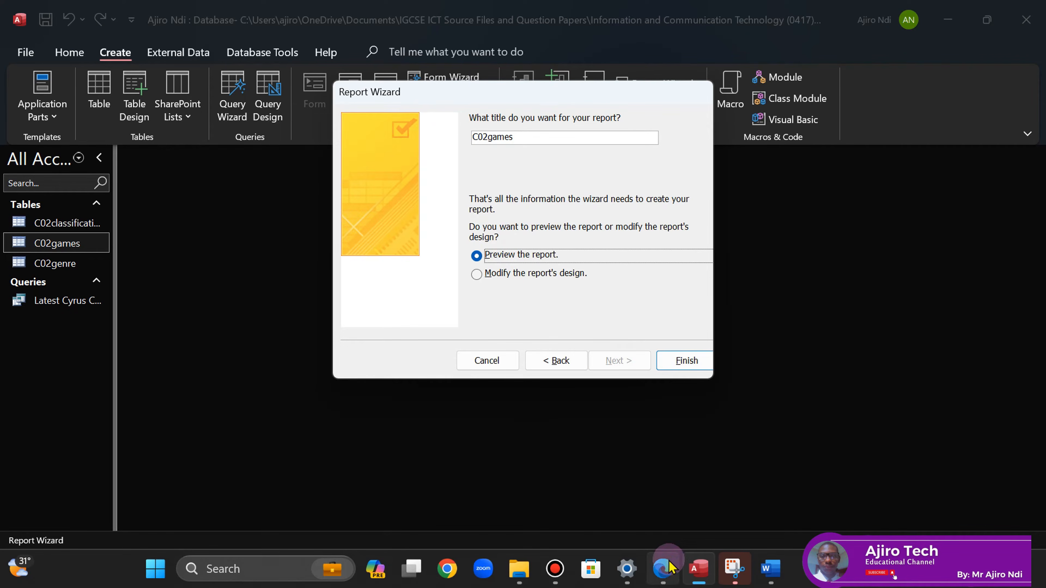
- Tick the portrait requirement on the exam paper and put the pen away
left_click(663, 568)
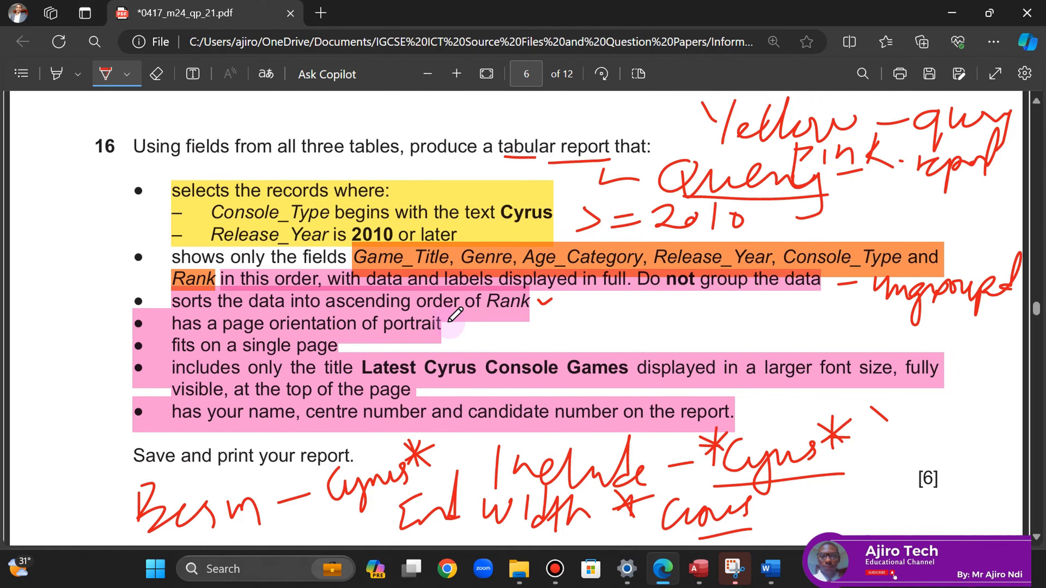
left_click_drag(451, 324, 463, 330)
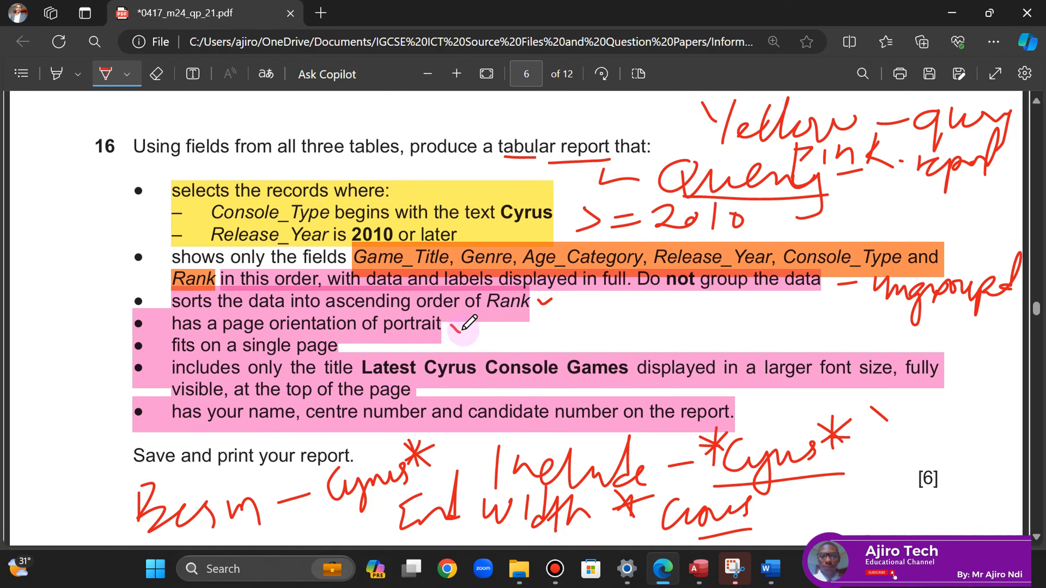
left_click(699, 568)
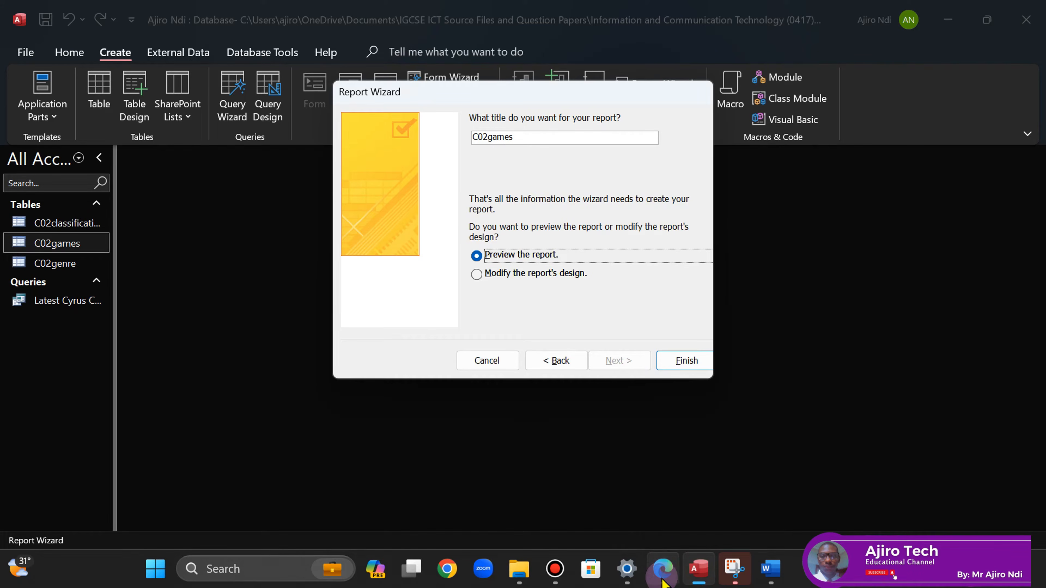
left_click(663, 569)
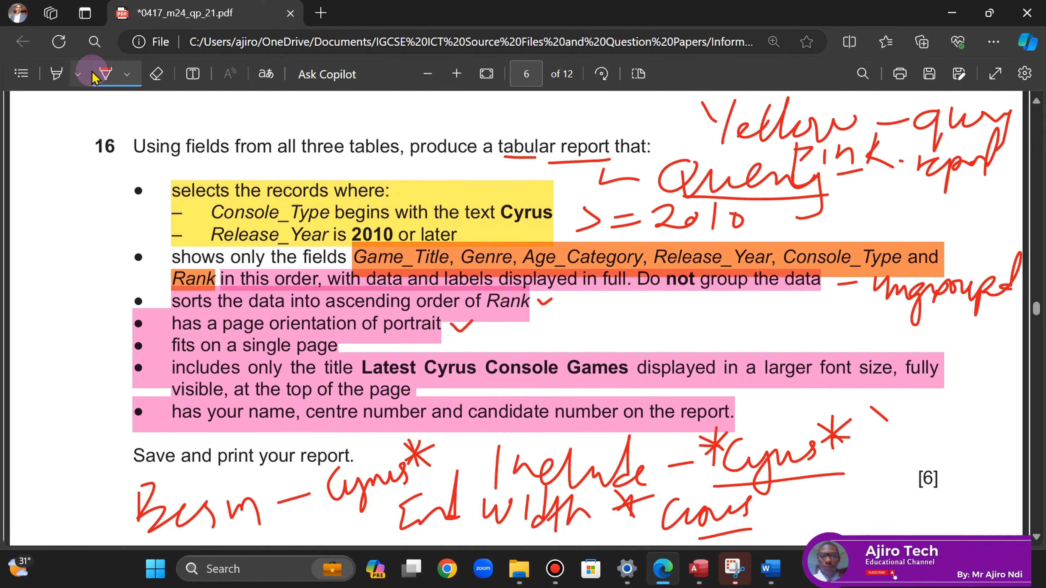
left_click(103, 74)
left_click(103, 76)
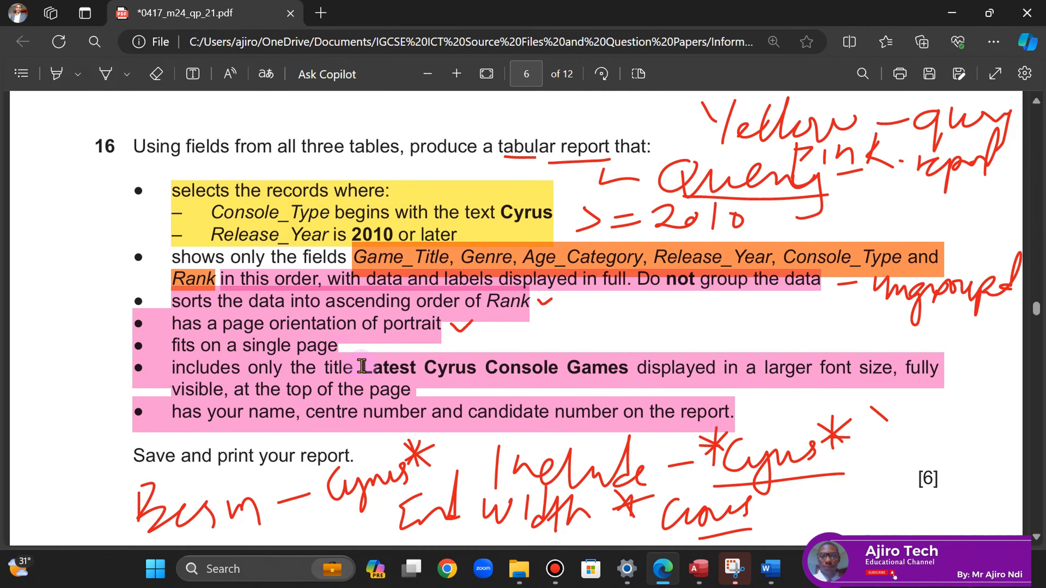
- Copy 'Latest Cyrus Console Games' from the paper into the title box and finish the report
left_click_drag(362, 367, 628, 369)
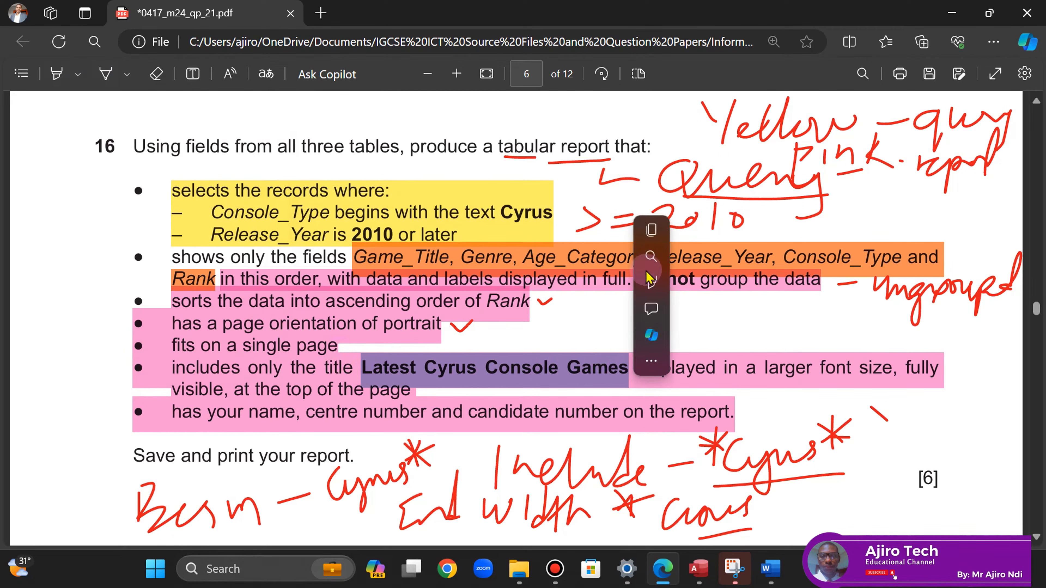
left_click(652, 230)
left_click(699, 569)
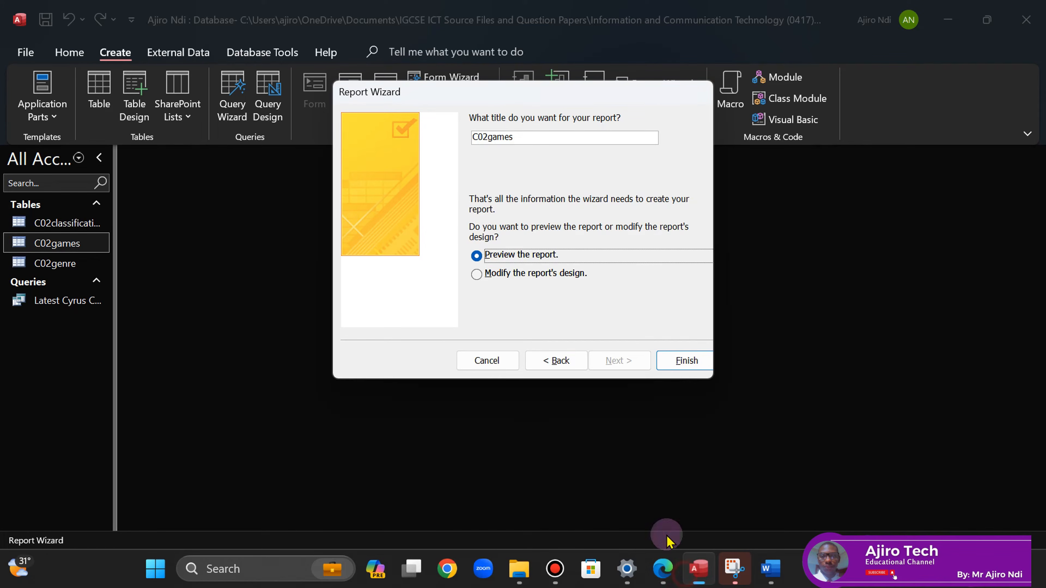
left_click(511, 140)
left_click(511, 141)
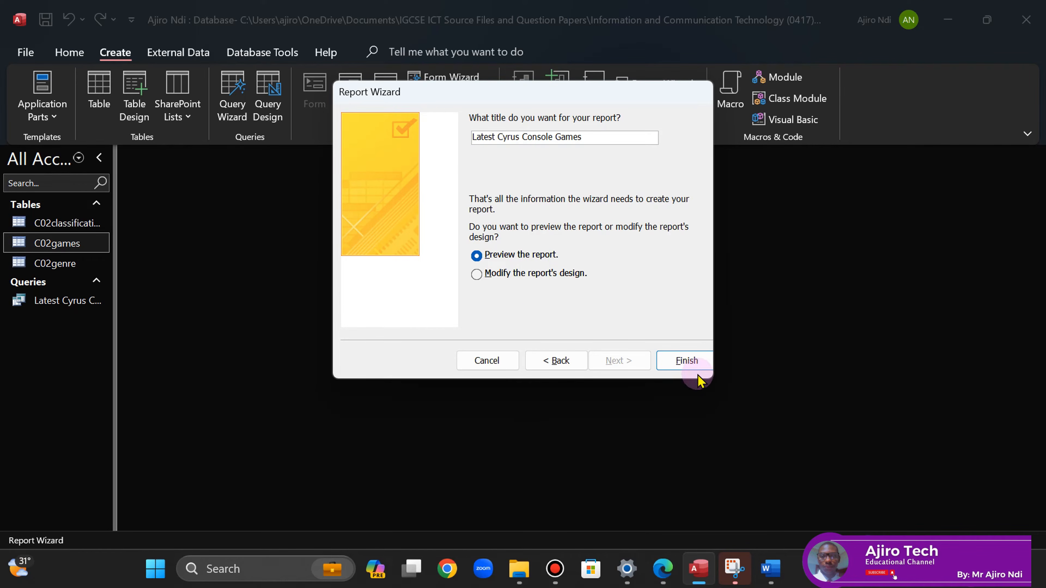
left_click(684, 361)
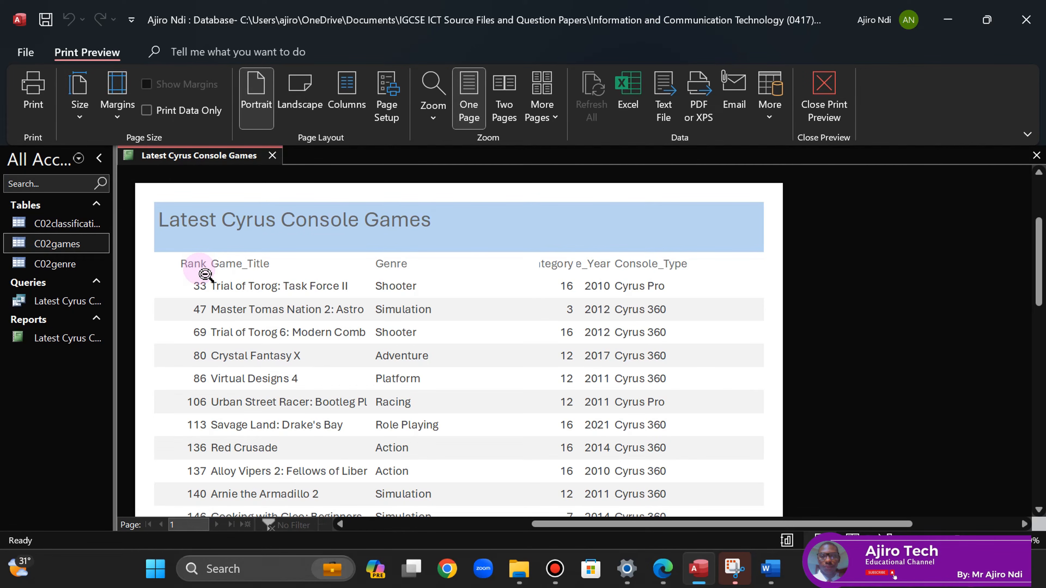
- Zoom out to the full report page in print preview, then switch the report to Layout View
right_click(62, 350)
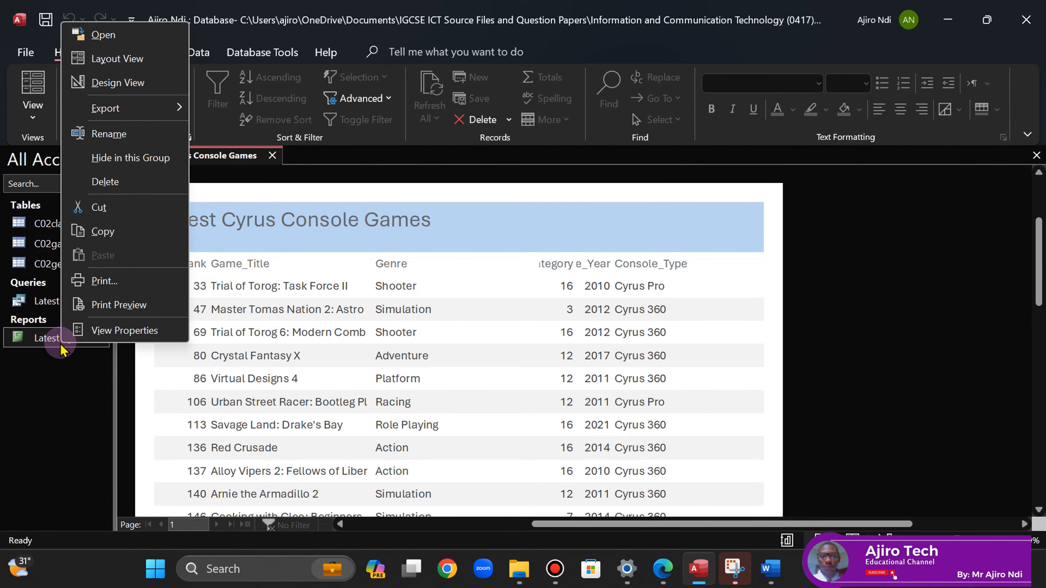
left_click(92, 373)
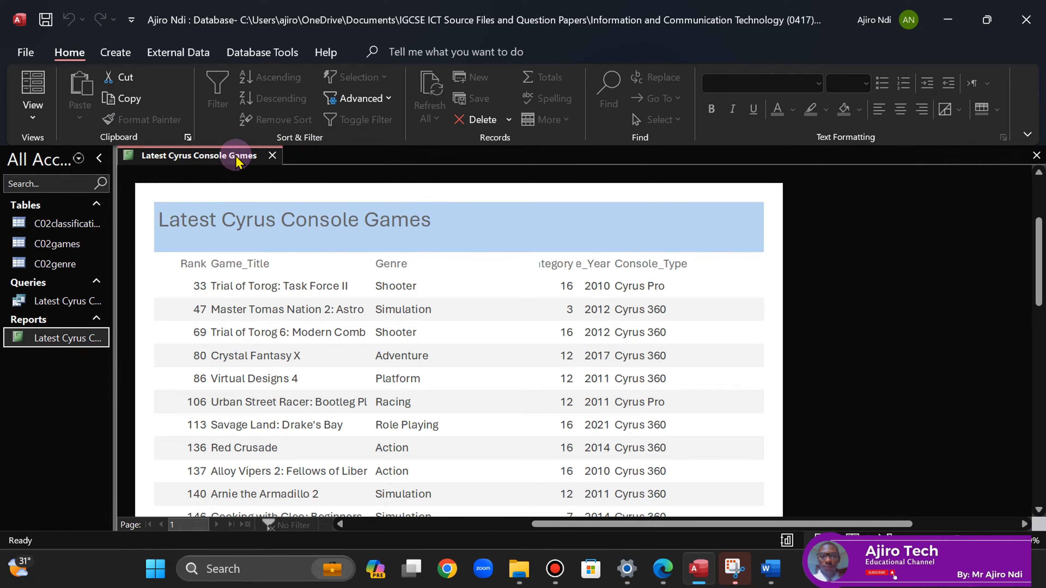
left_click(500, 278)
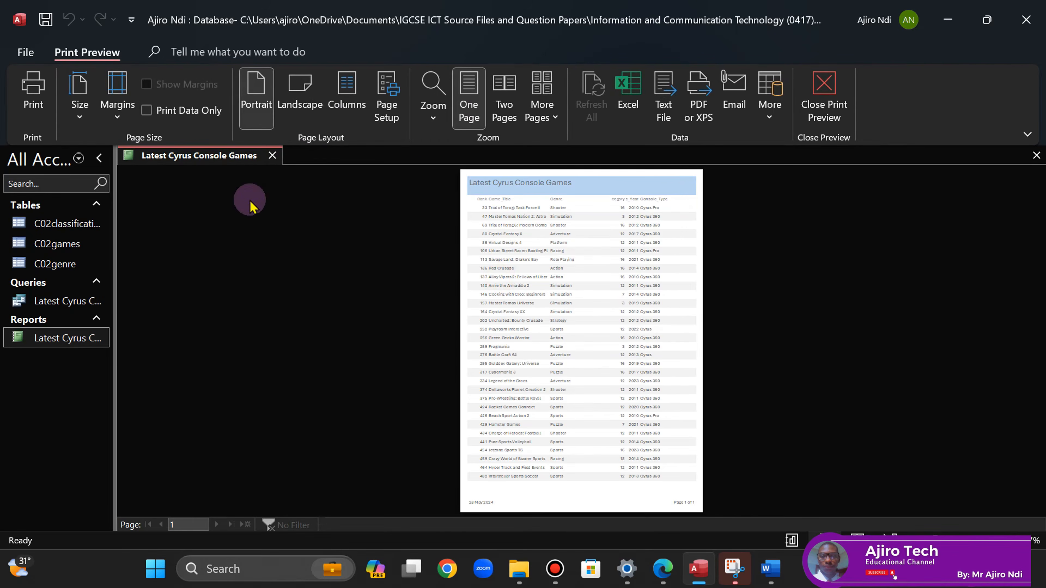
right_click(213, 160)
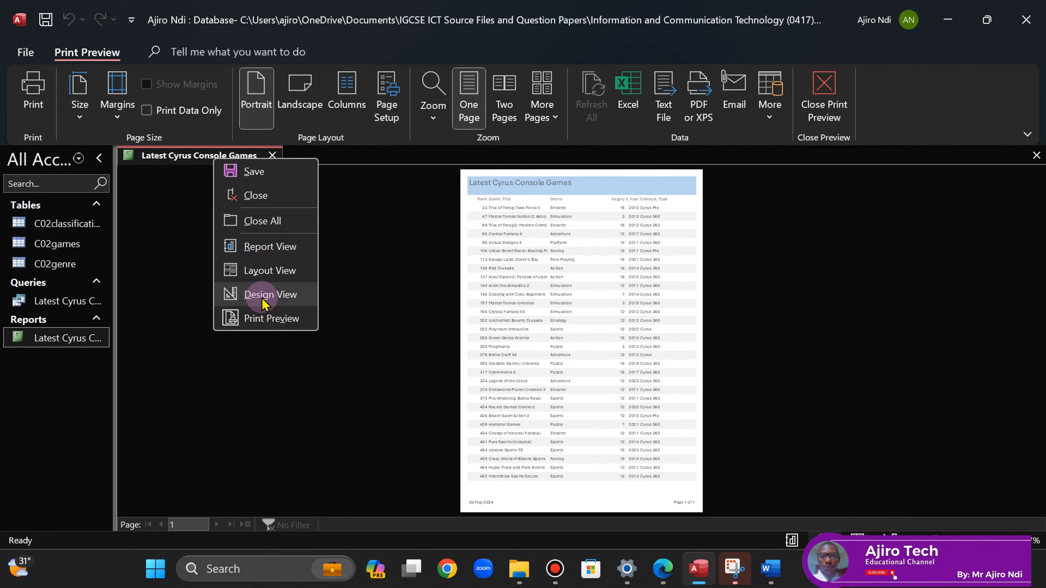
left_click(258, 271)
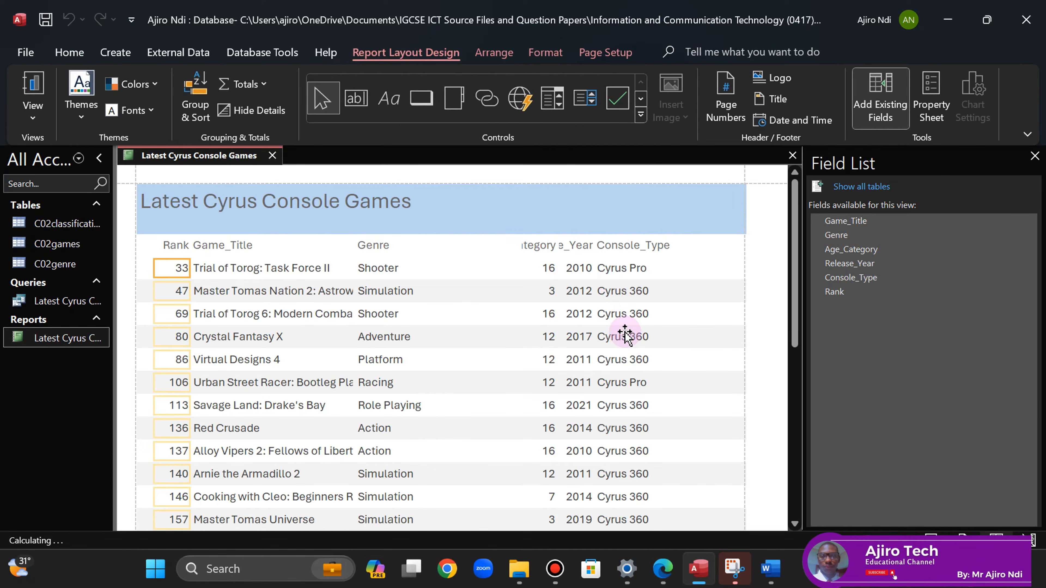
- Close the Field List and move the Rank label and values after Console_Type
key("XF86MonBrightnessUp")
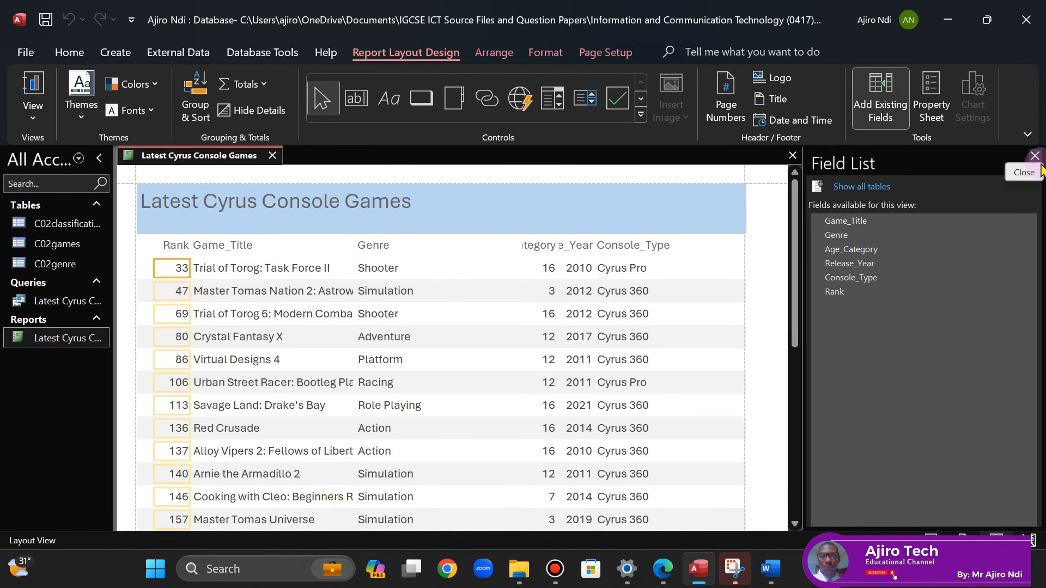
left_click(1035, 155)
left_click(664, 569)
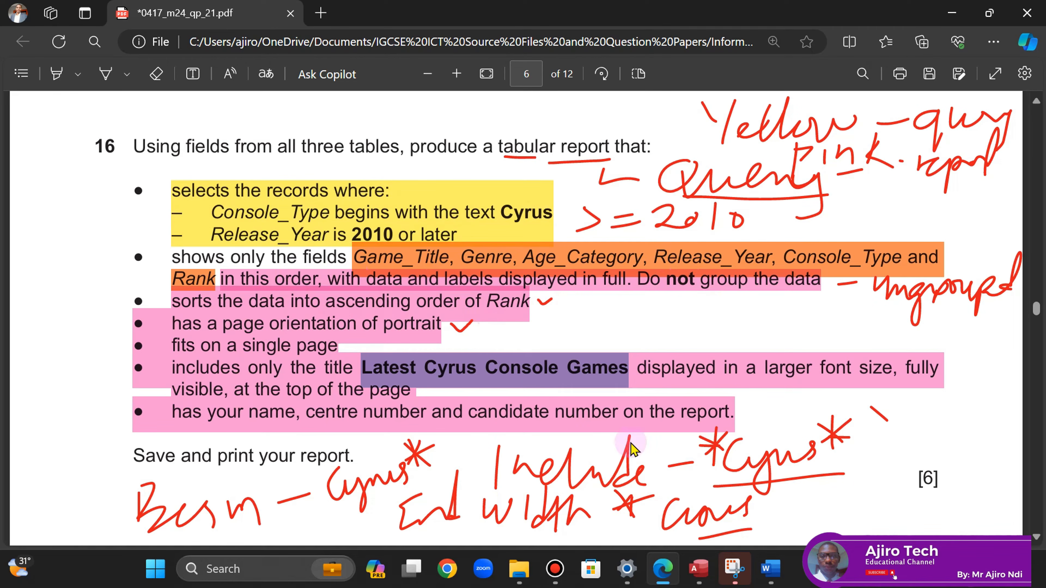
left_click(699, 568)
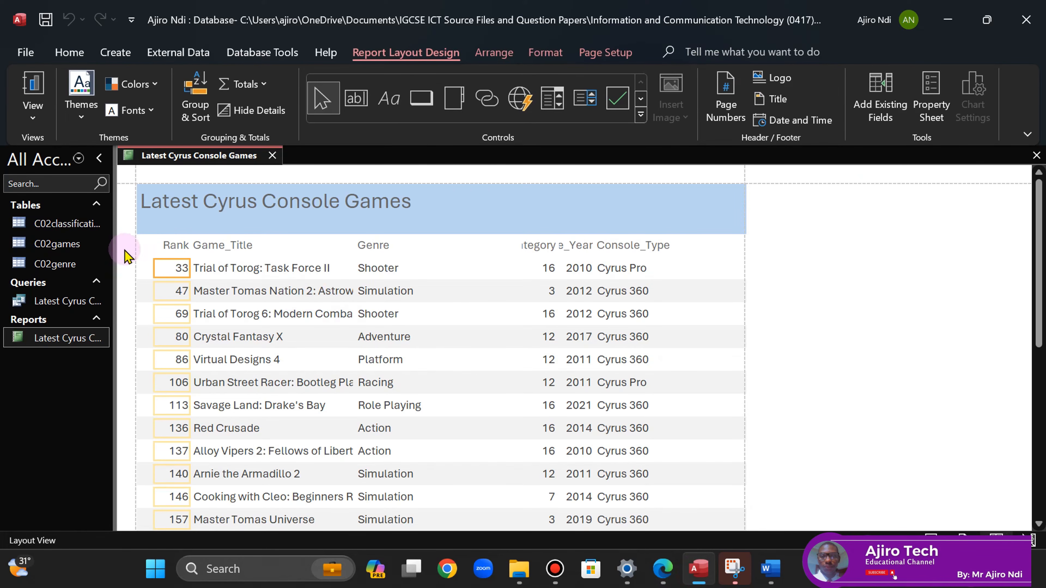
left_click(167, 246)
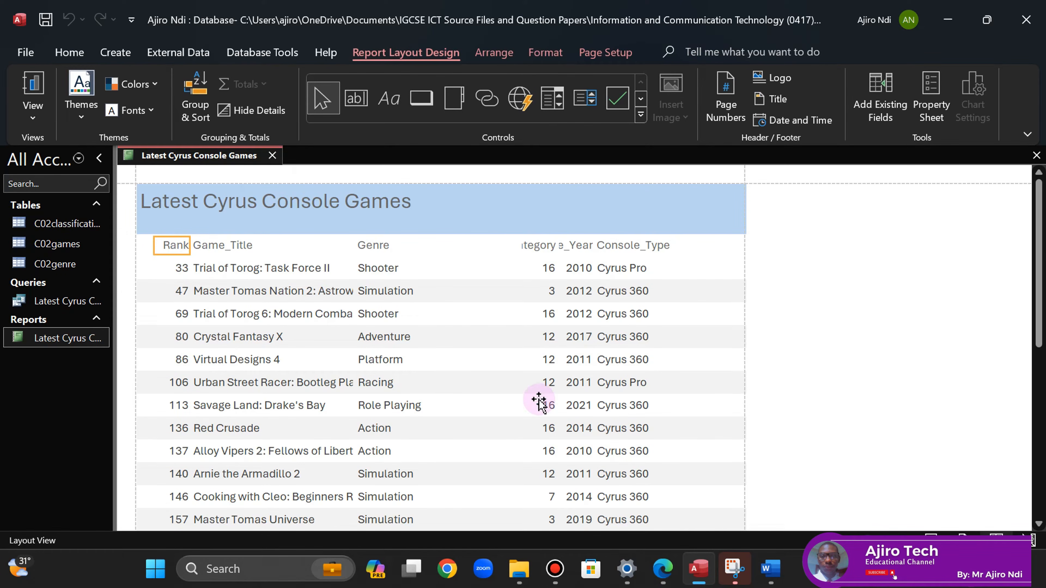
left_click(175, 270, "shift")
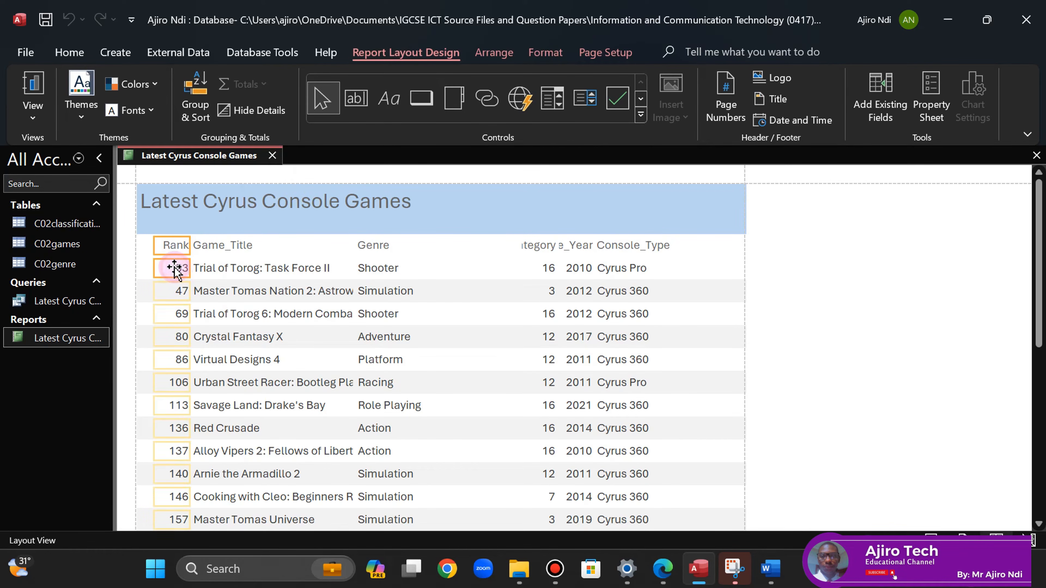
left_click(167, 245)
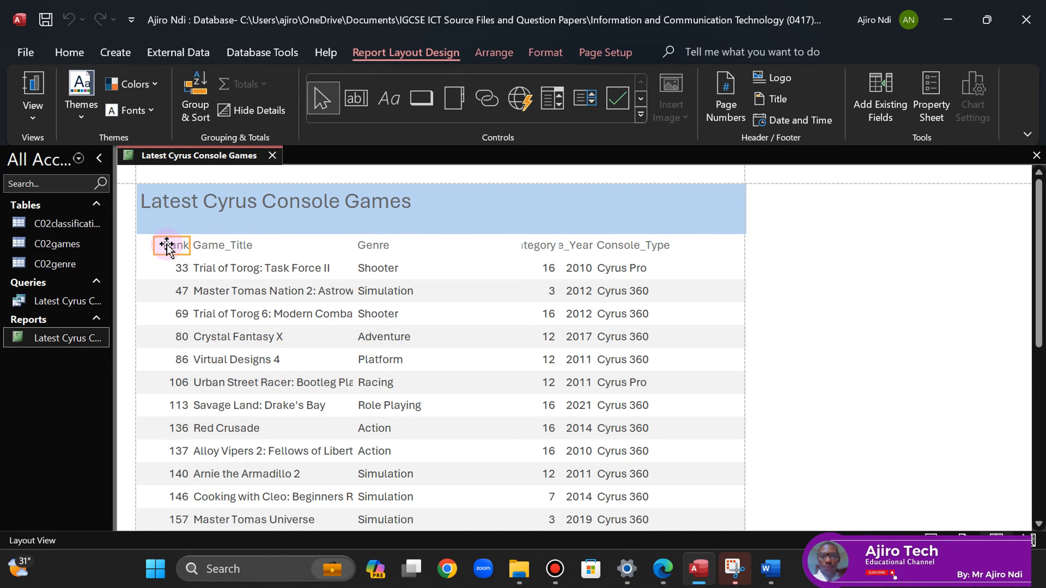
left_click(179, 271, "shift")
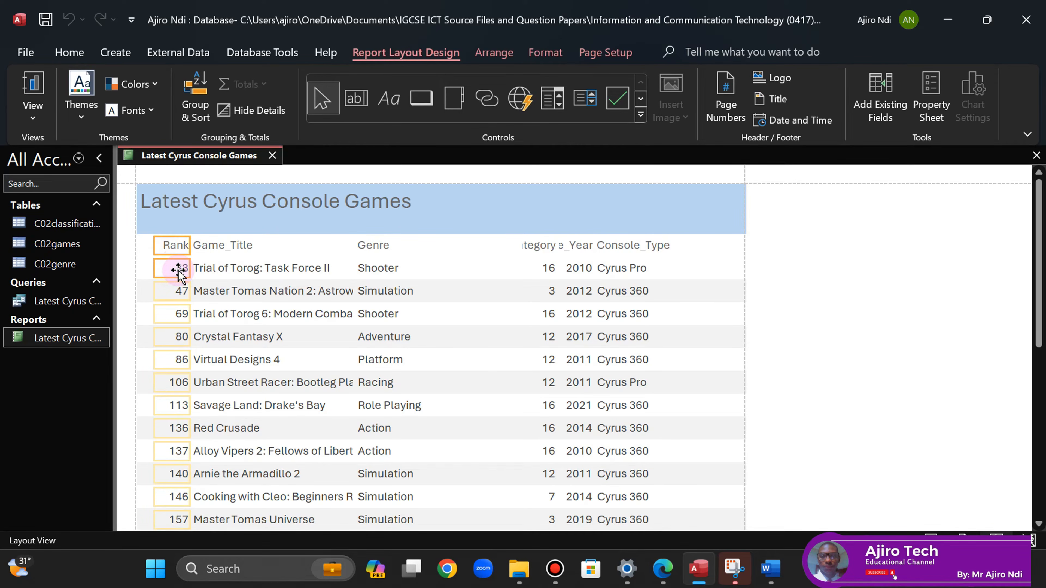
key("Right")
key("Right")
key("Right")
key("Right")
key("Right")
key("Right")
key("Right")
key("Right")
key("Right")
key("Right")
key("Right")
key("Right")
key("Right")
key("Right")
key("Right")
key("Right")
key("Right")
key("Right")
key("Right")
key("Right")
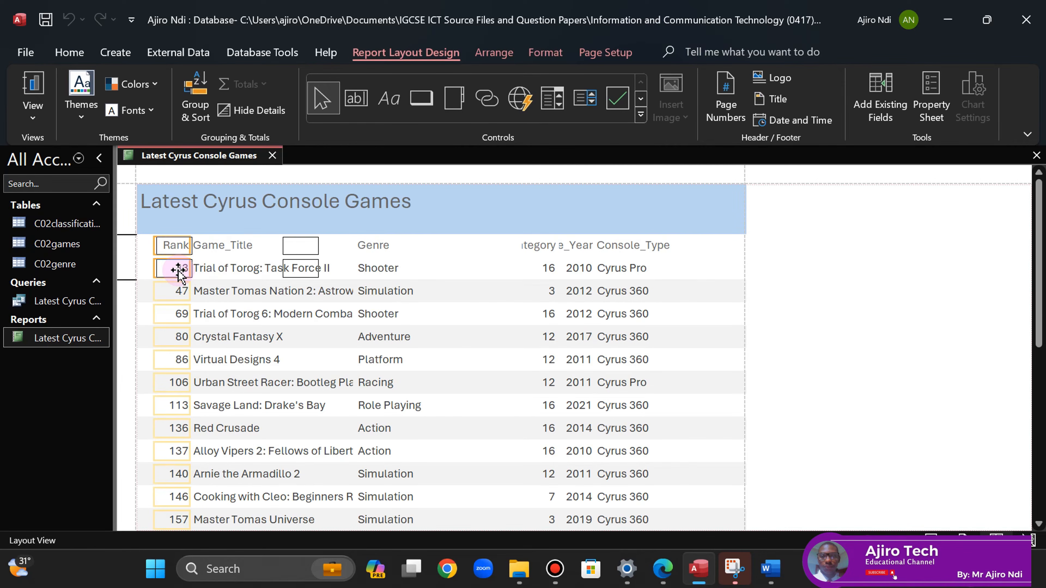
key("Right")
key("Right")
key("Right")
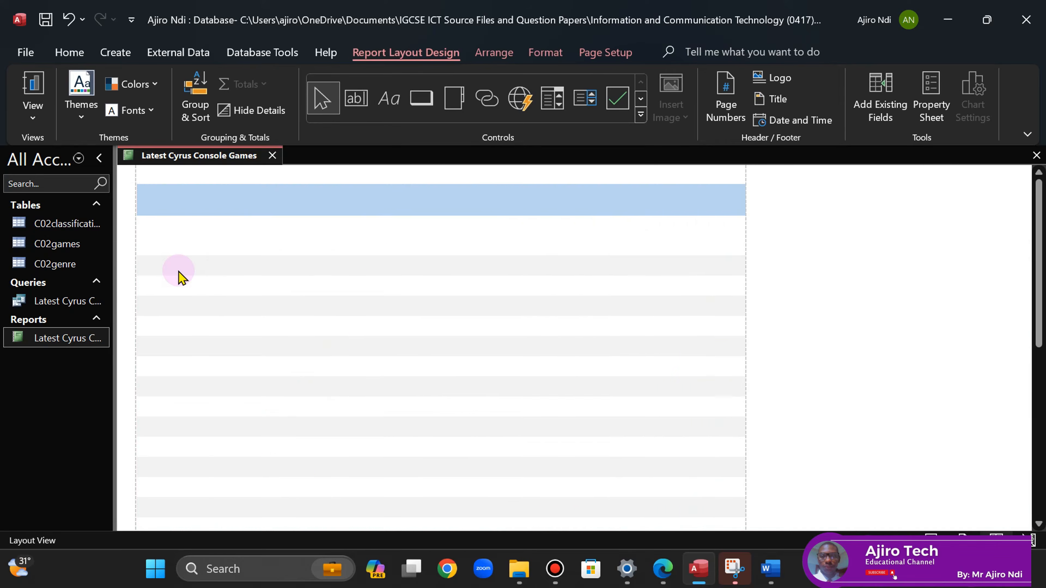
key("Left")
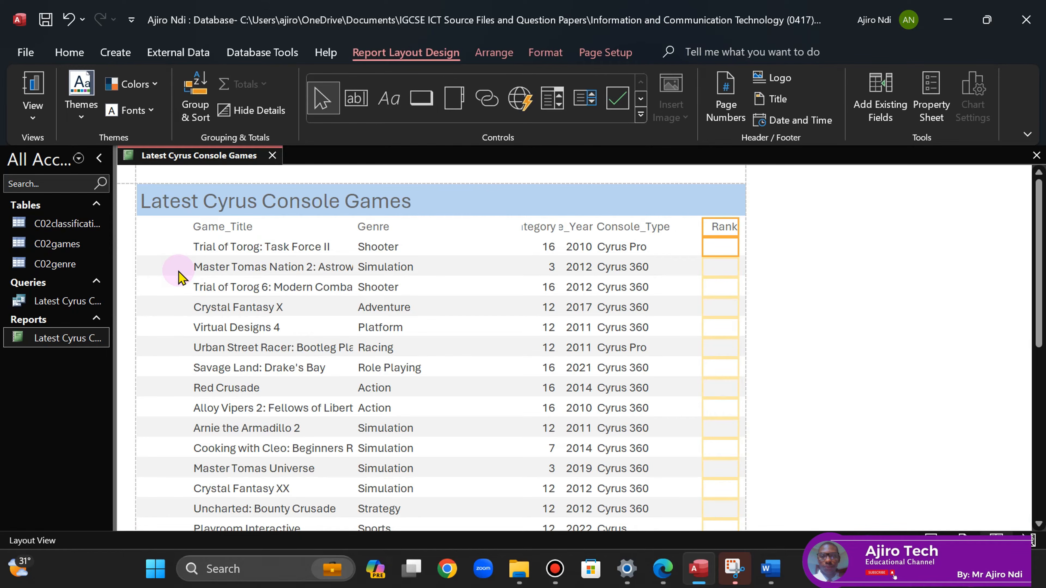
- Widen Game_Title so full titles show and narrow Console_Type so Rank gets its own column
left_click(207, 227)
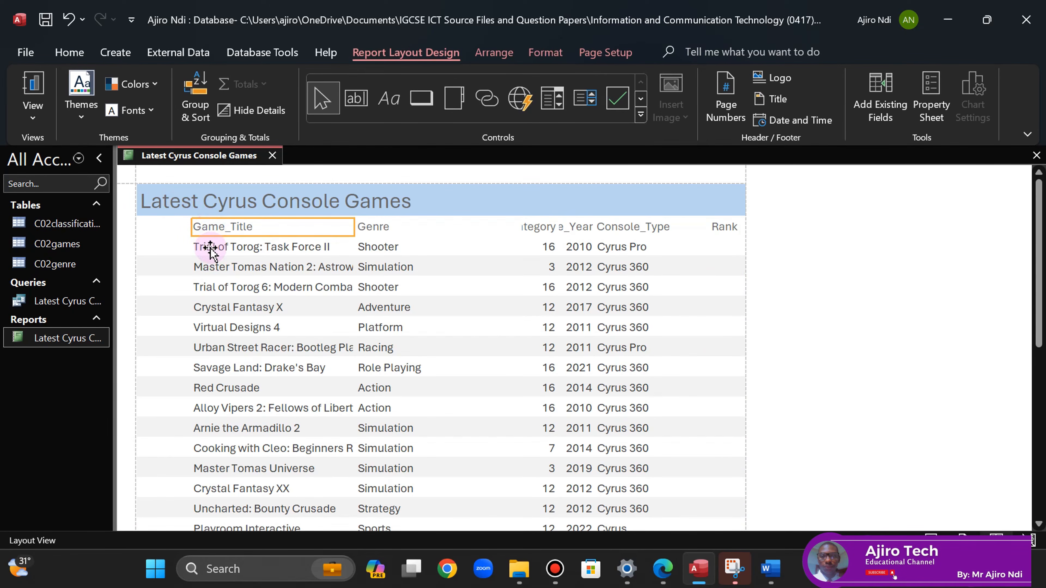
left_click(227, 246, "shift")
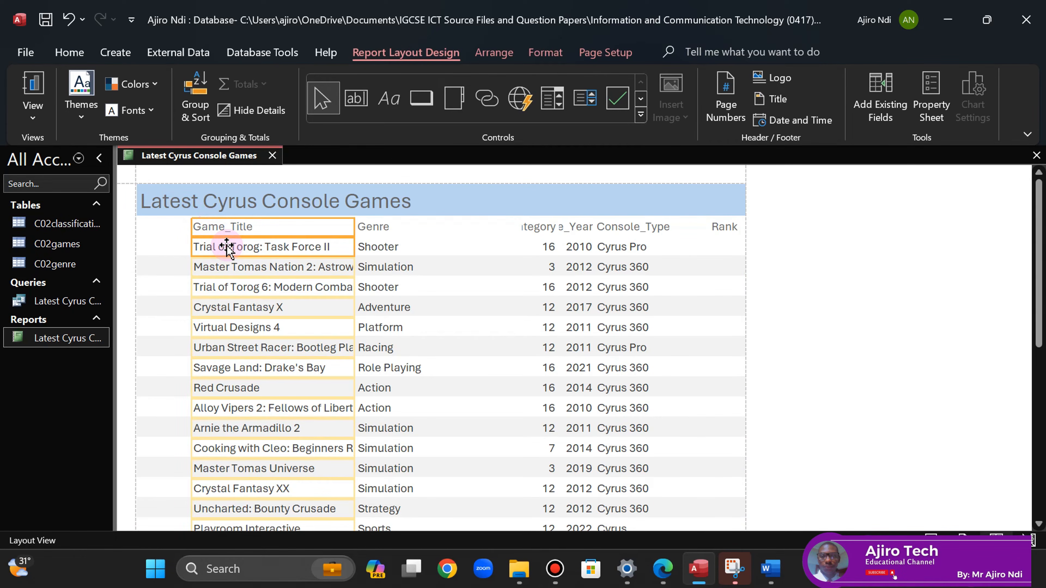
left_click_drag(190, 228, 141, 227)
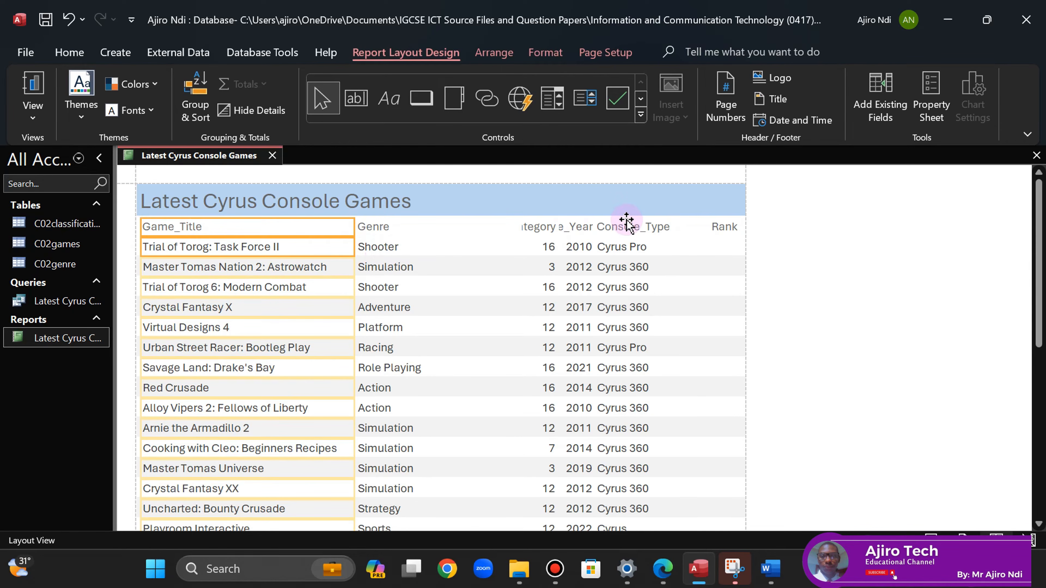
left_click(644, 227)
left_click(727, 231, "shift")
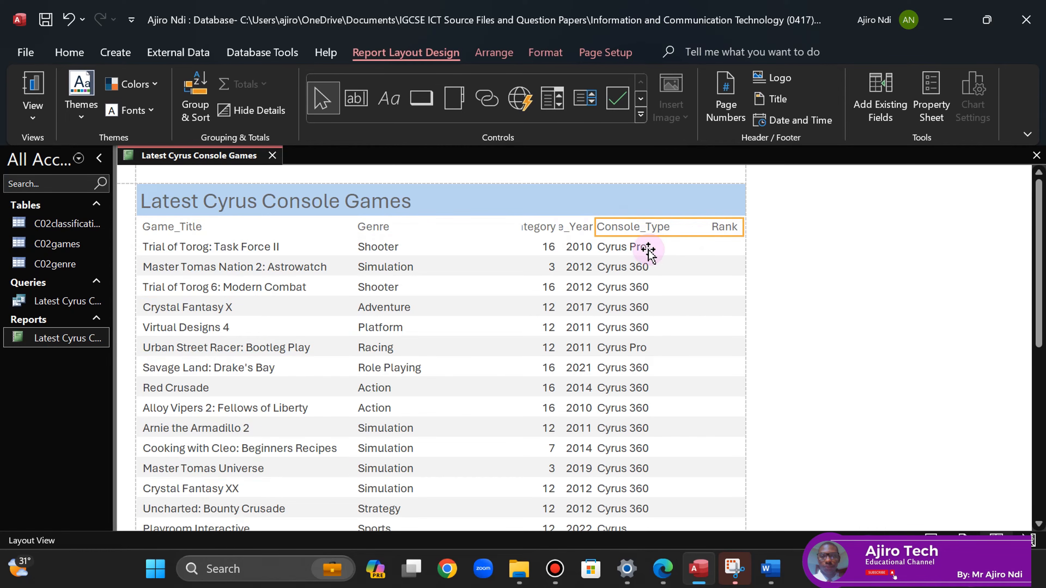
left_click(635, 249, "shift")
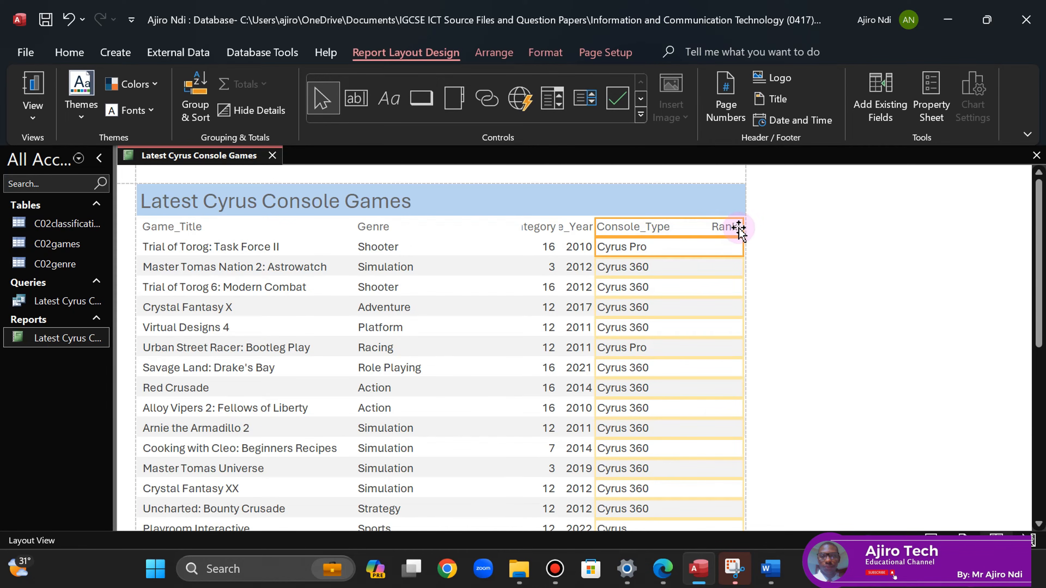
left_click_drag(744, 227, 680, 230)
left_click(724, 228)
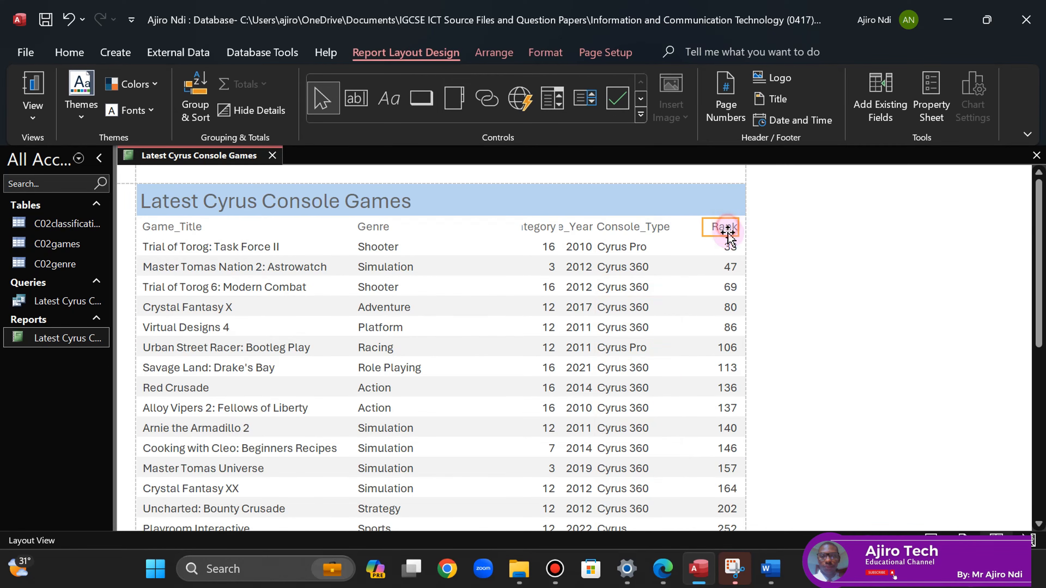
left_click(730, 249)
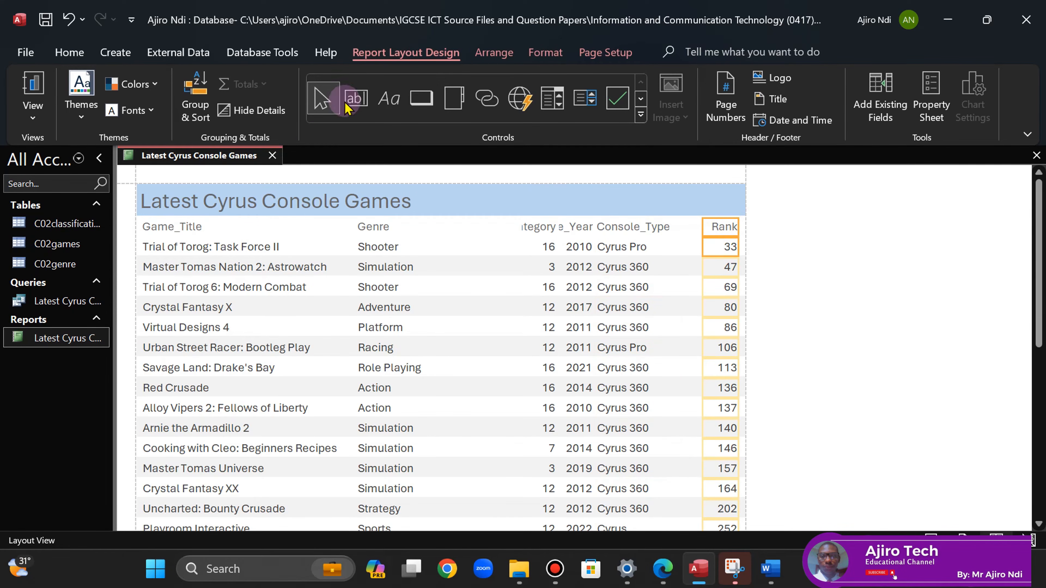
- Left-align the Rank column and nudge Console_Type slightly right
left_click(546, 52)
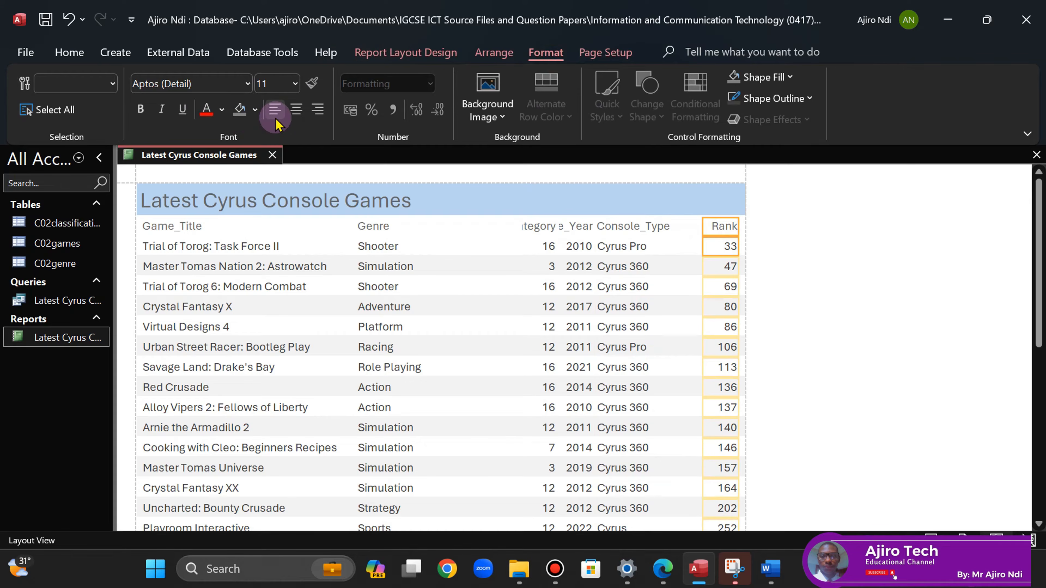
left_click(275, 110)
left_click(622, 226)
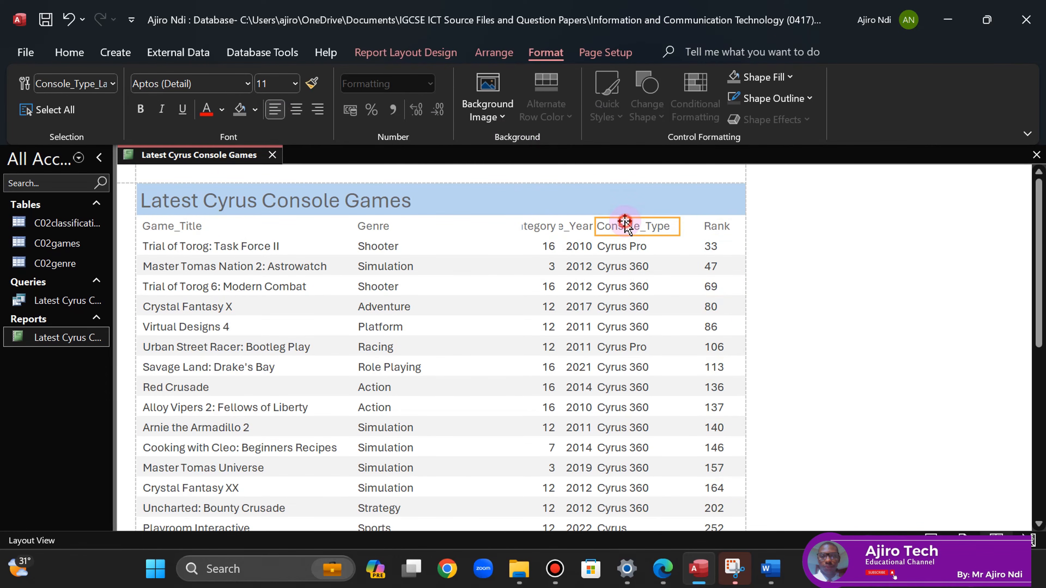
left_click(625, 247)
key("Right")
key("Right")
key("Right")
key("Right")
key("Right")
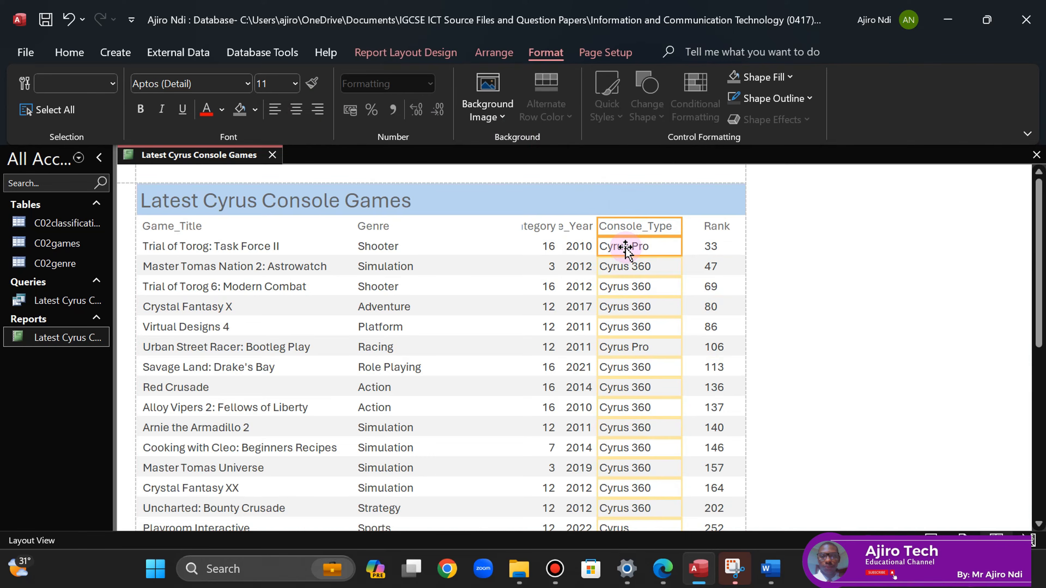
left_click(663, 568)
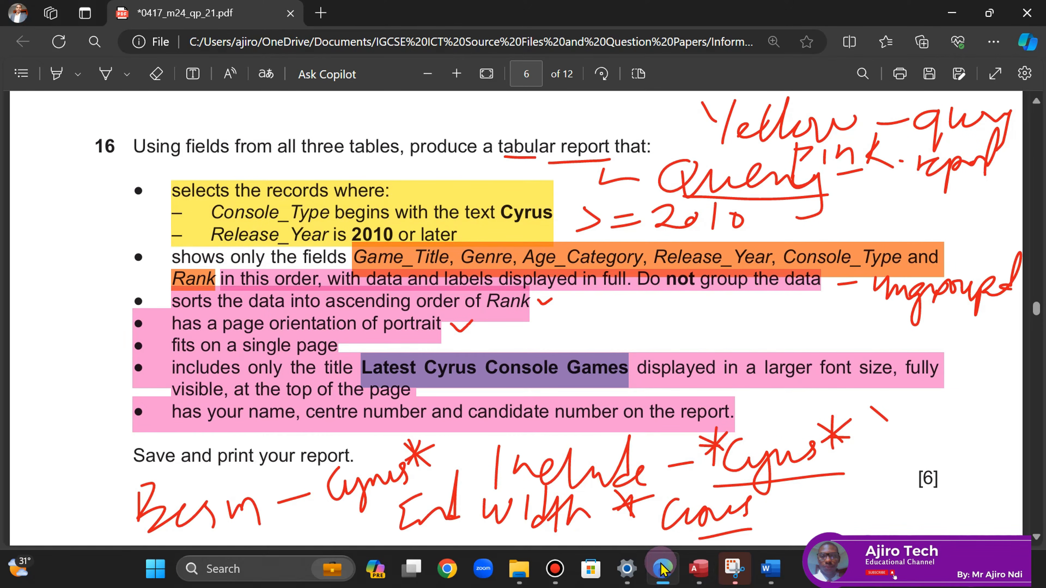
left_click(699, 568)
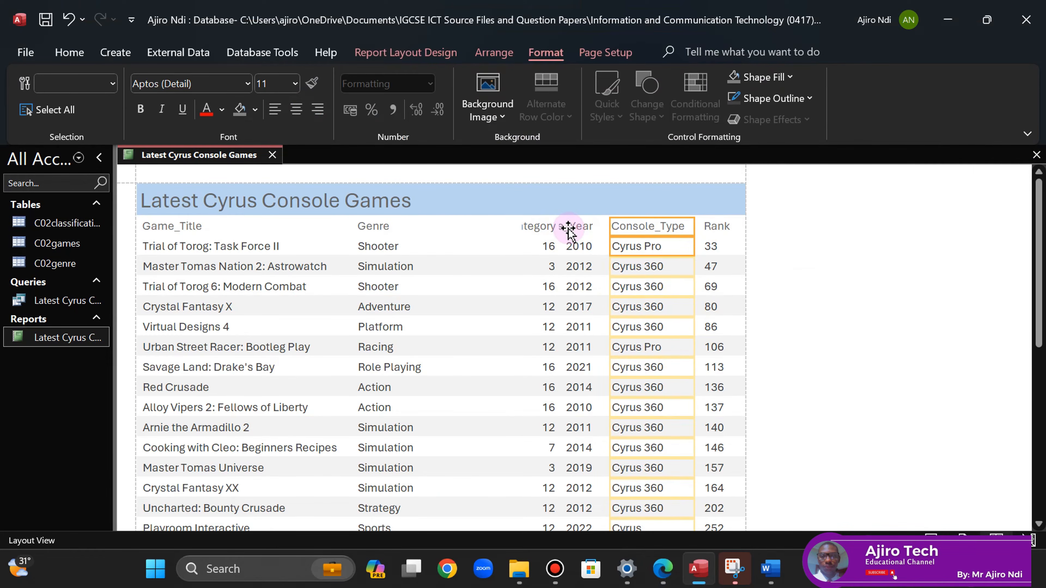
- Shift Age_Category left, then widen Release_Year leftward and left-align it
left_click(535, 226)
left_click(542, 248, "shift")
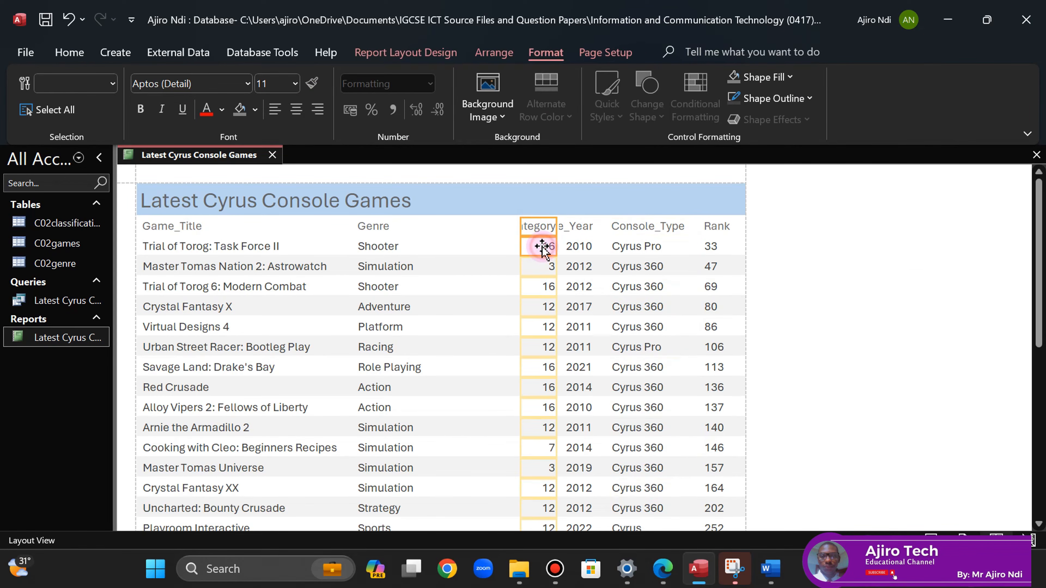
key("Left")
key("Left")
key("Left")
key("Left")
key("Left")
key("Left")
key("Left")
key("Left")
key("Left")
key("Left")
key("Left")
key("Left")
key("Left")
key("Left")
key("Left")
key("Left")
key("Left")
key("Left")
key("Left")
key("Left")
key("Left")
key("Left")
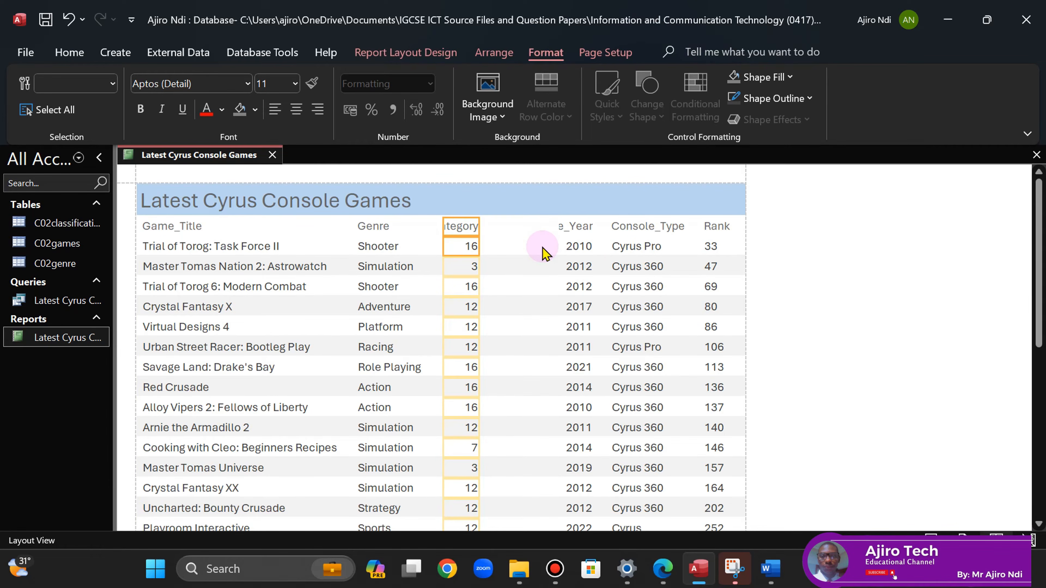
left_click(579, 227)
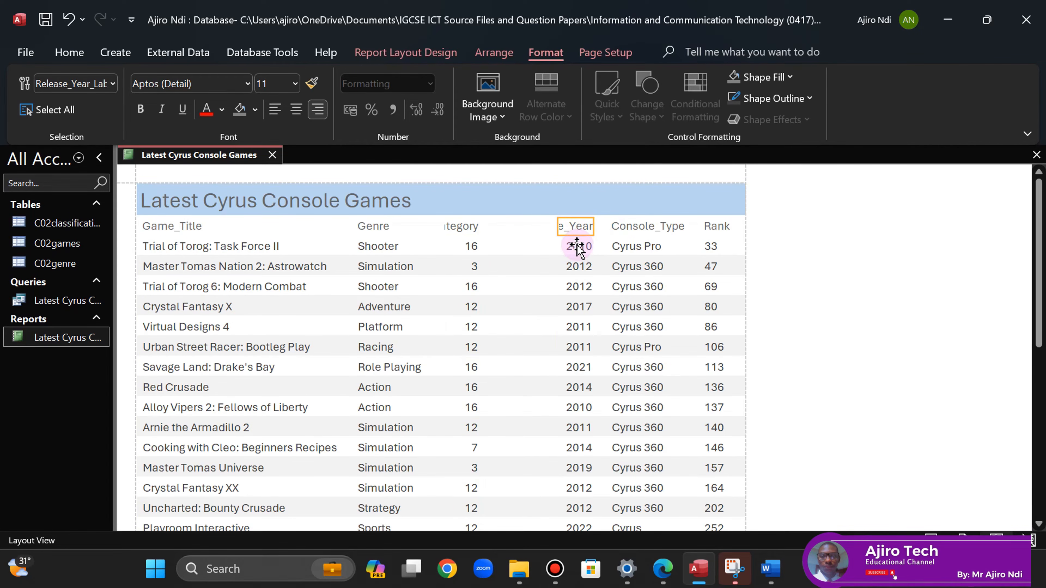
left_click(579, 248)
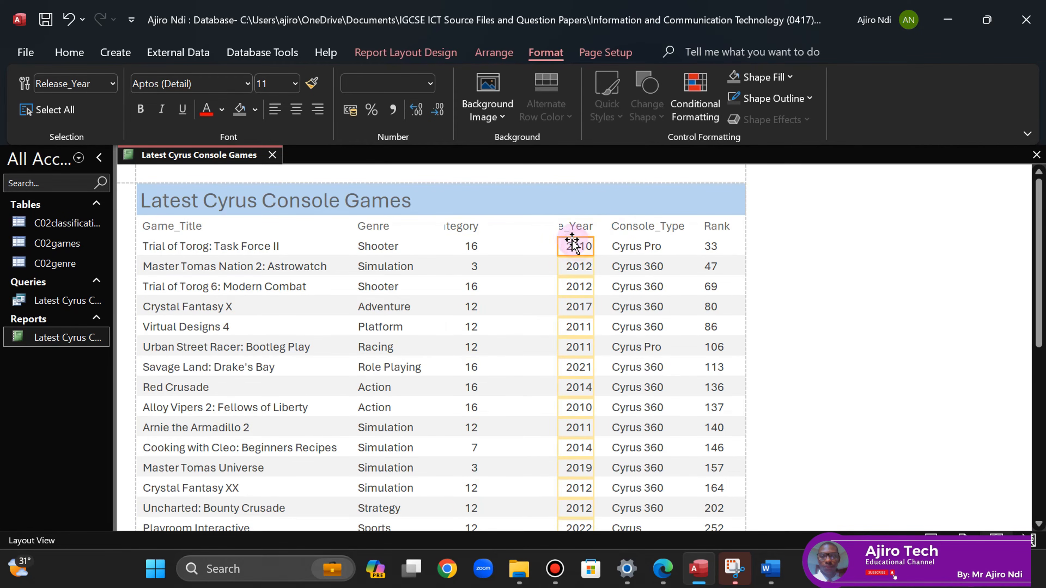
left_click(564, 227, "shift")
left_click_drag(559, 227, 524, 227)
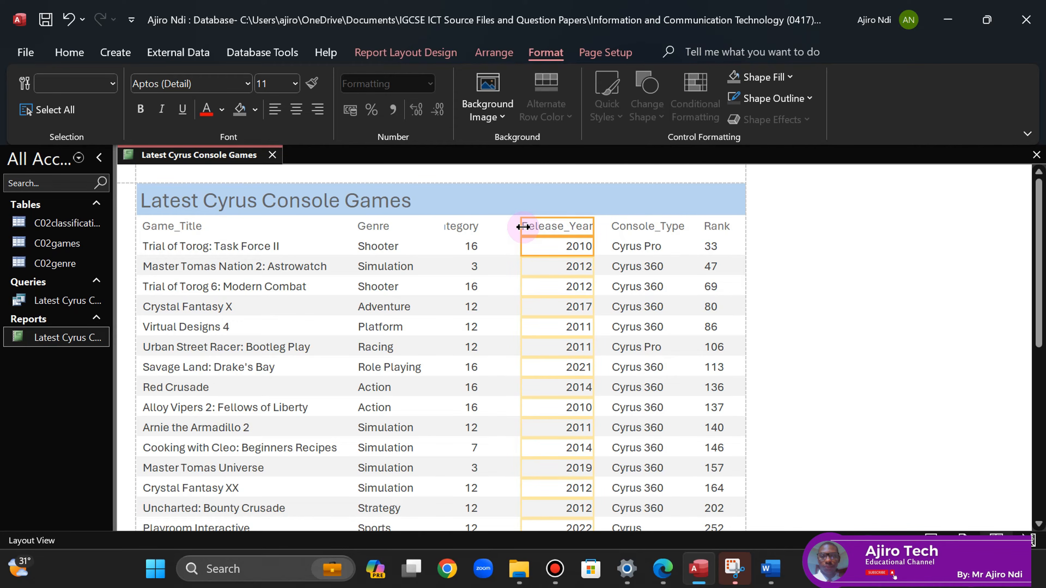
left_click_drag(523, 228, 517, 227)
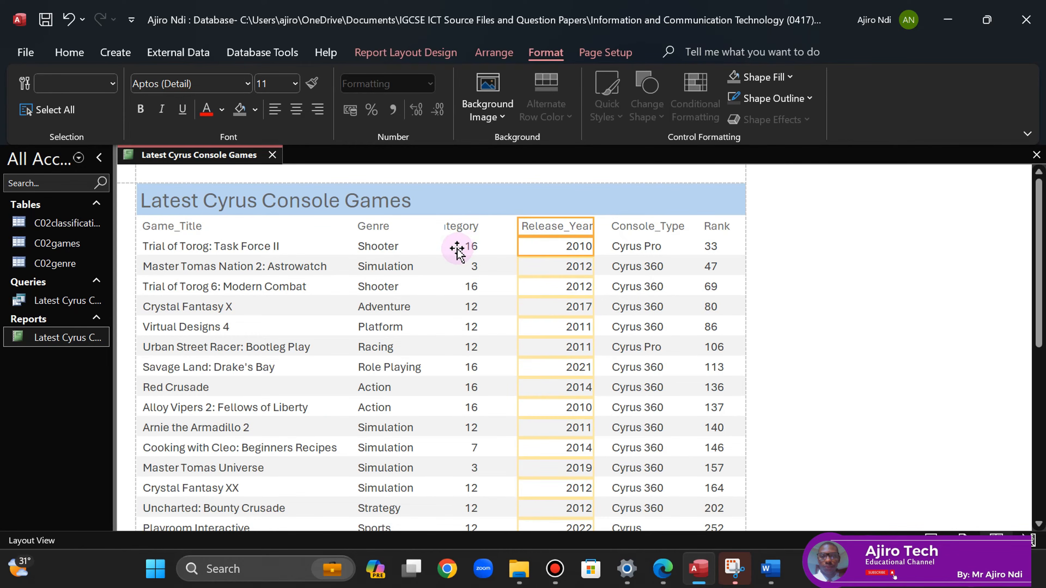
left_click(273, 109)
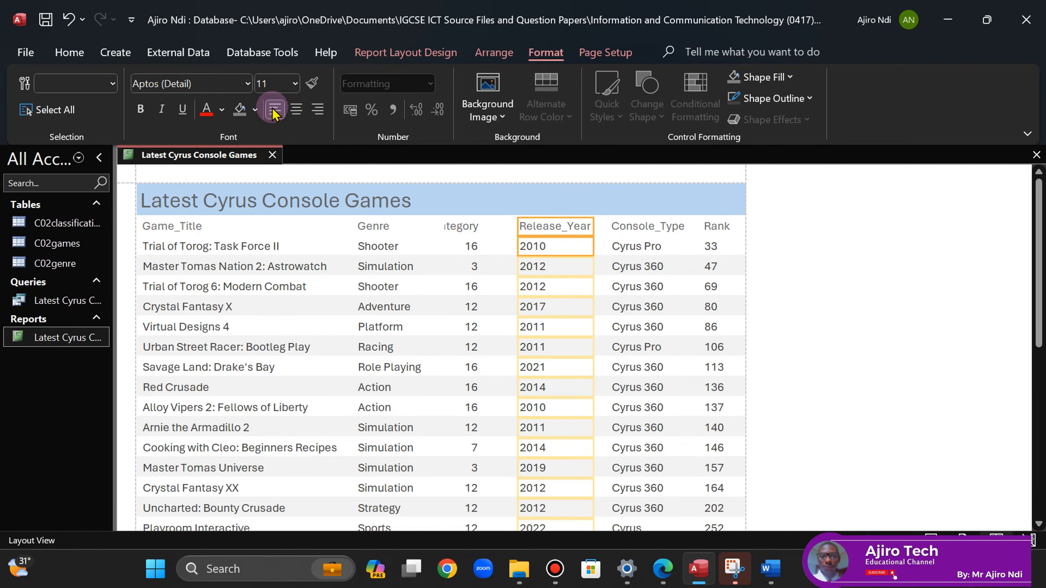
- Widen Age_Category to the left, left-align its values, and nudge Release_Year right
left_click(461, 226)
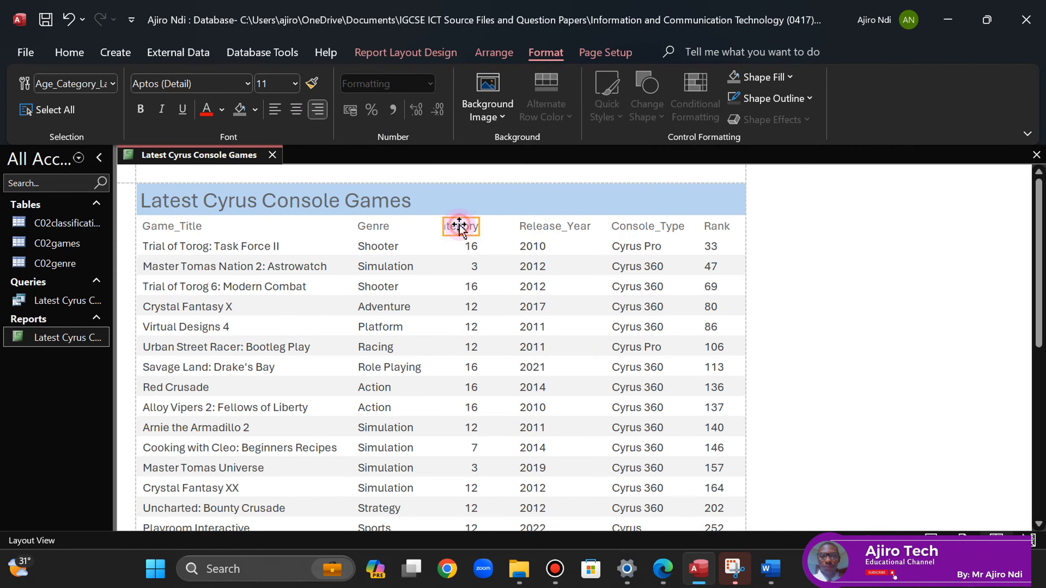
left_click(470, 247, "shift")
left_click_drag(443, 223, 402, 223)
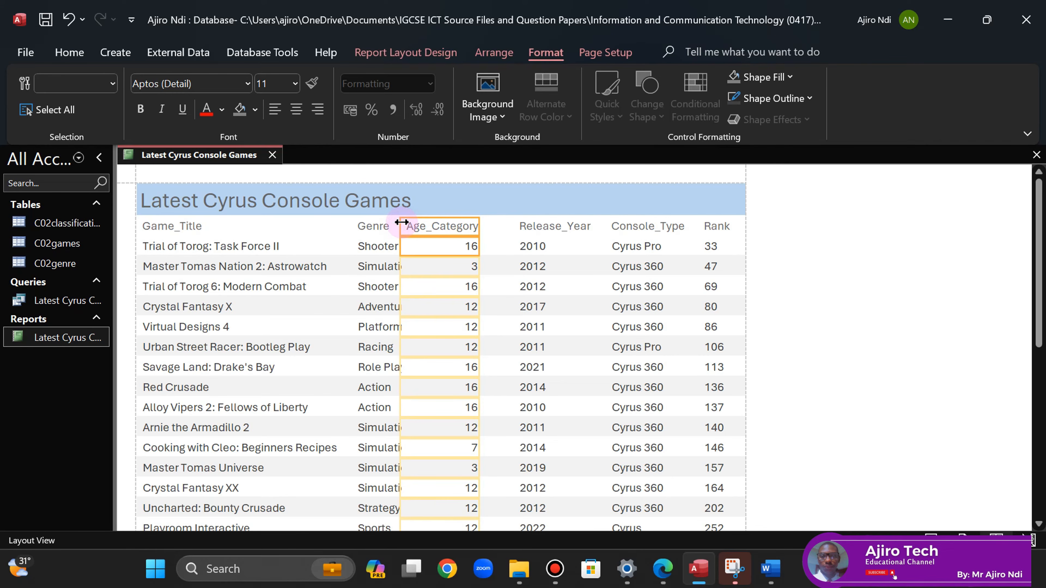
left_click(277, 110)
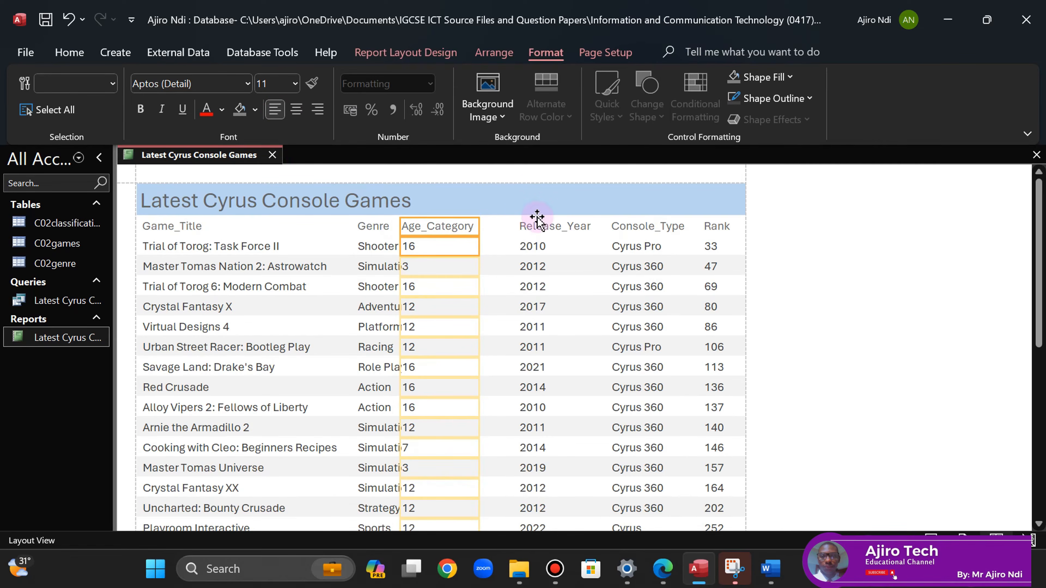
left_click(533, 227)
left_click(530, 247, "shift")
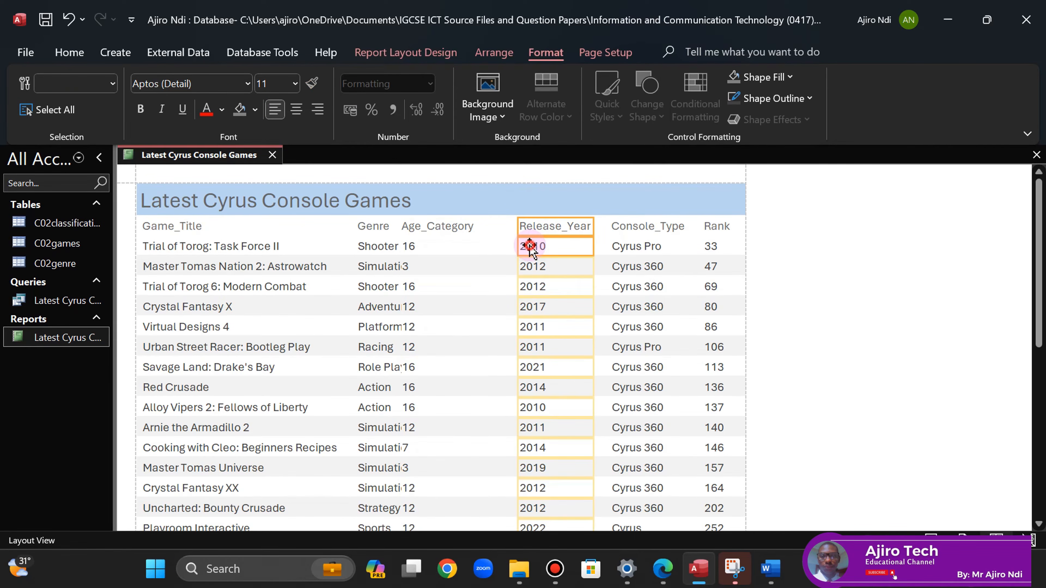
key("Right")
key("Right")
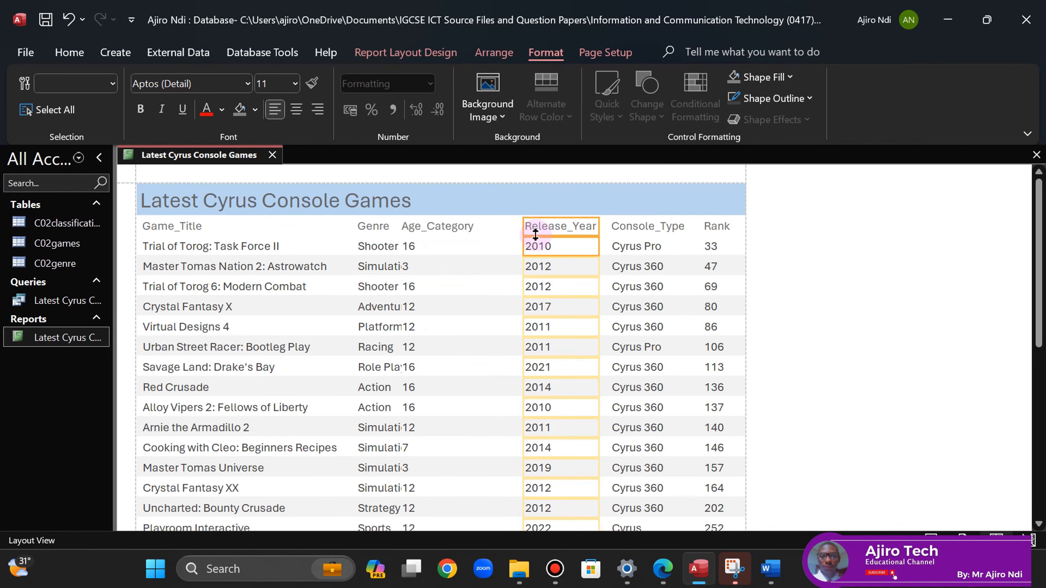
- Nudge Age_Category right and resize the Genre column so entries like Role Playing fit
left_click(416, 227)
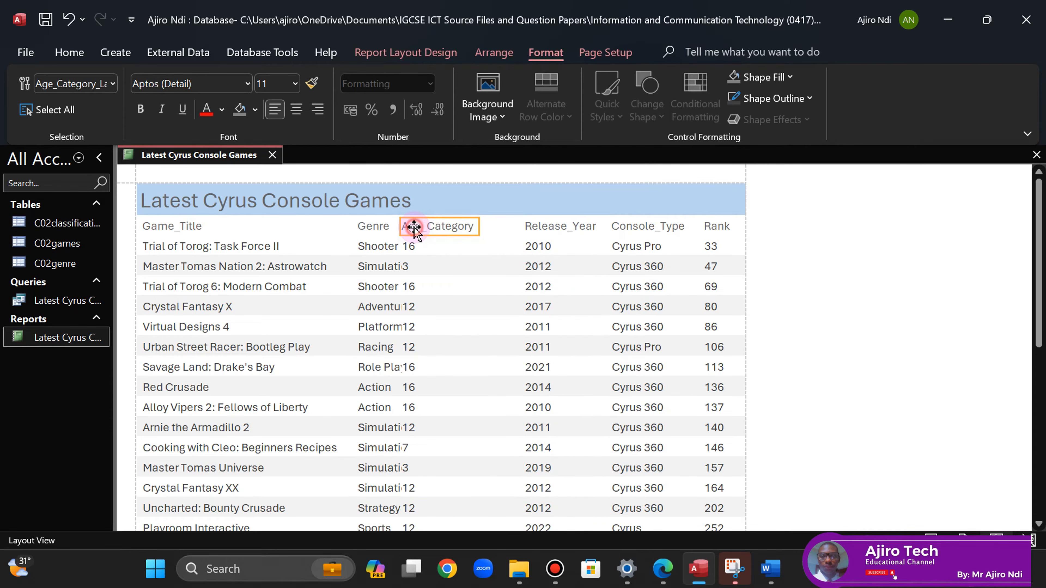
left_click(409, 245, "ctrl")
key("Right")
key("Right")
key("Right")
key("Right")
key("Right")
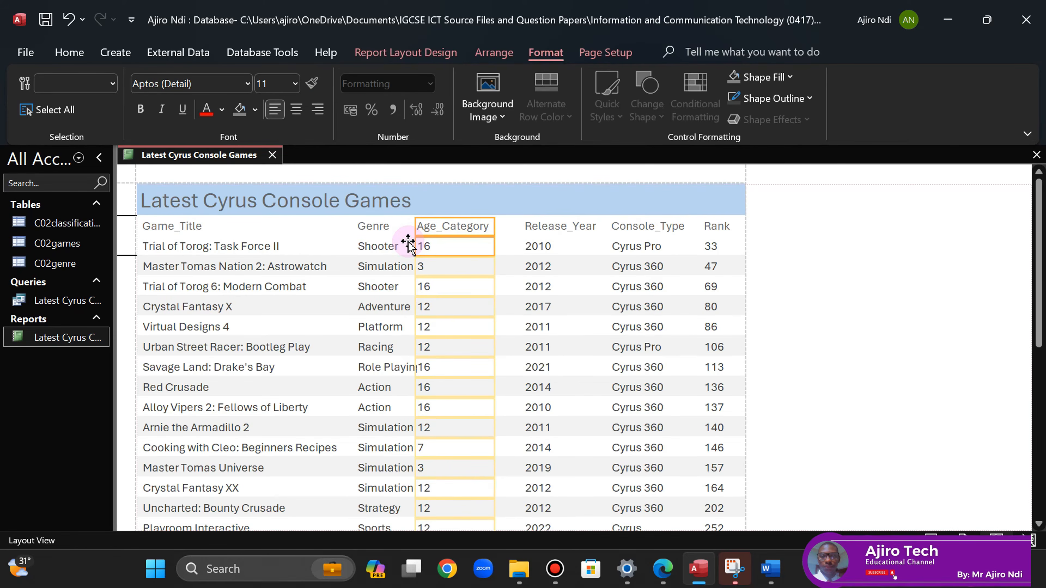
key("Right")
key("Right")
key("Right")
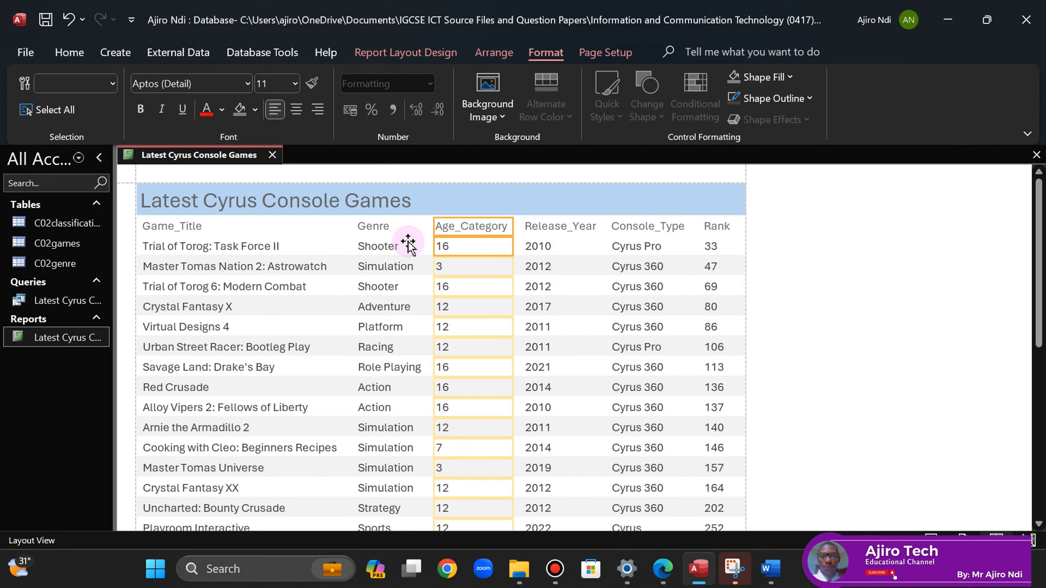
left_click(368, 227)
left_click(378, 241, "ctrl")
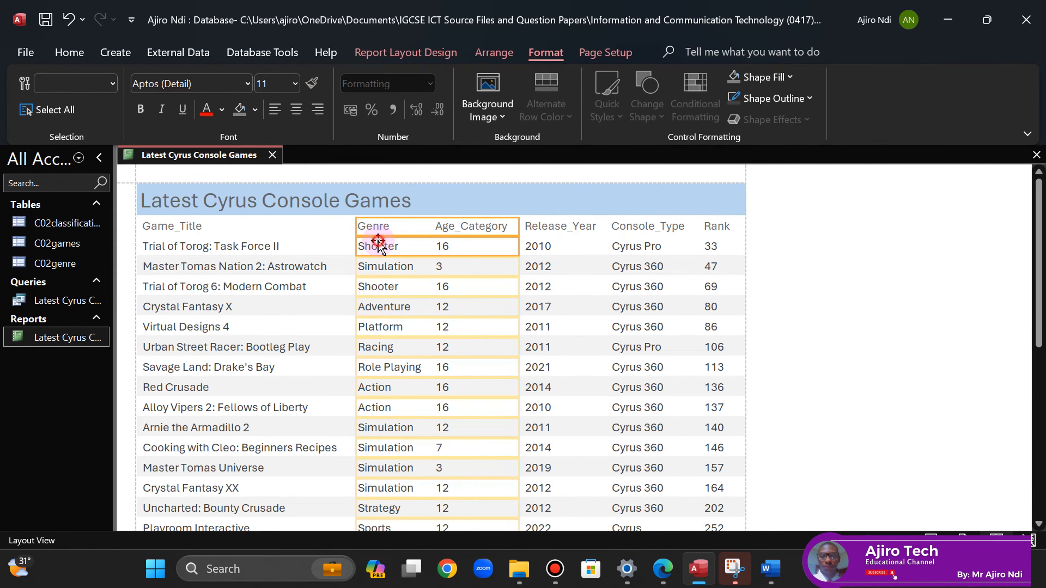
left_click_drag(519, 226, 424, 227)
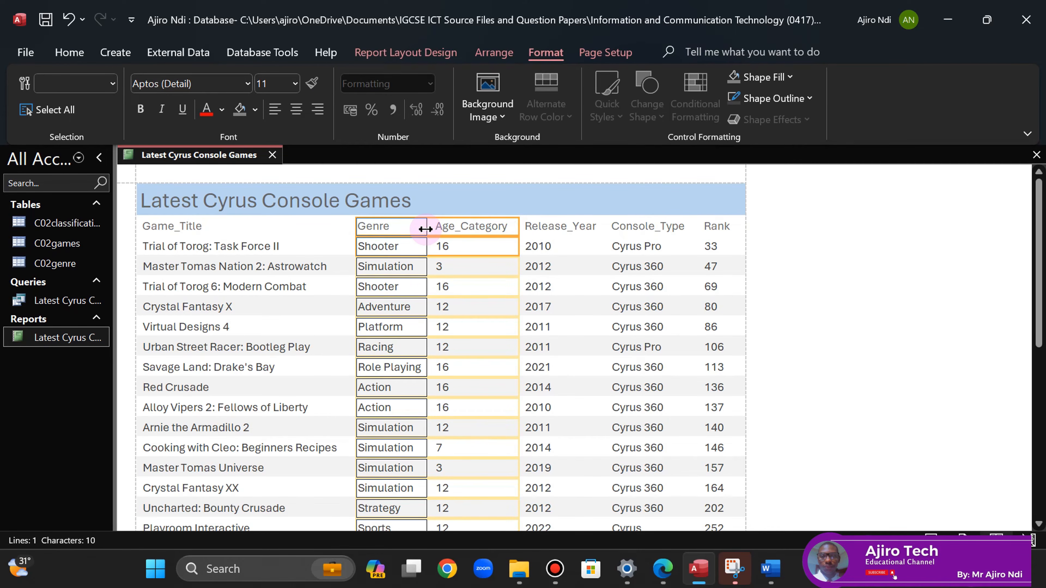
left_click(423, 226)
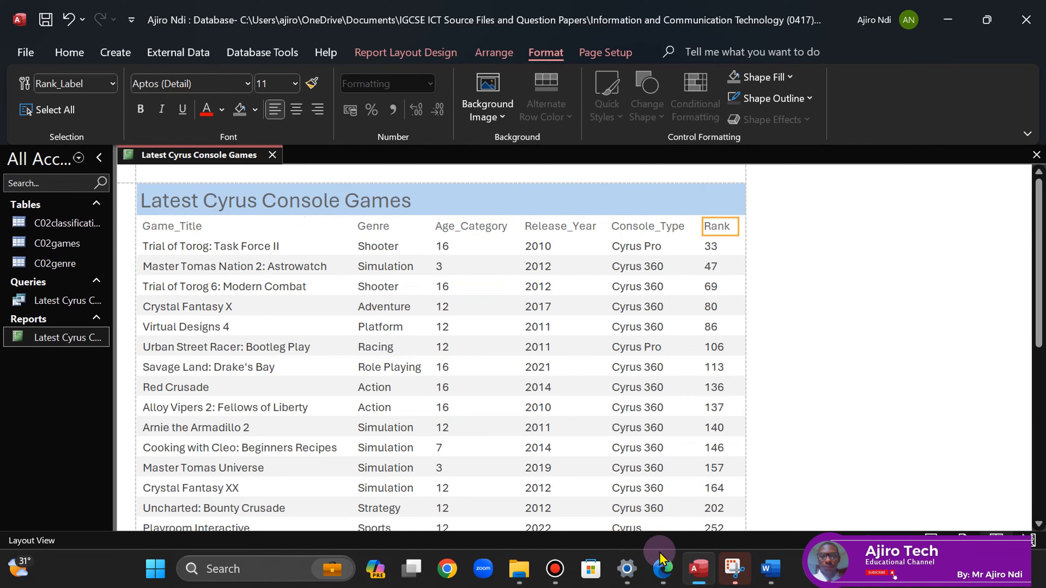
left_click(663, 568)
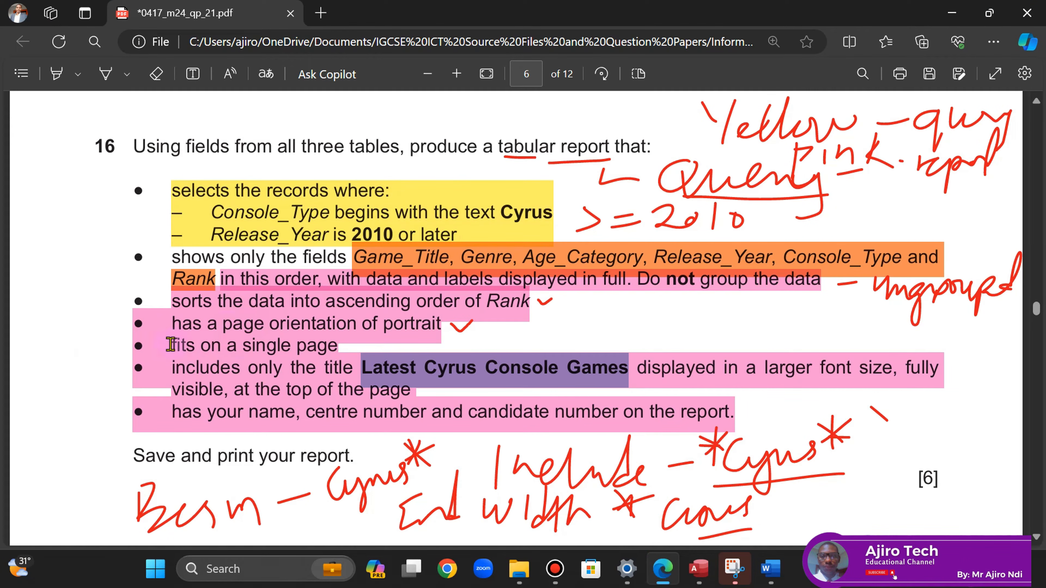
- Tick 'fits on a single page' on the question paper with the Draw pen, then return to the Access report
left_click(106, 74)
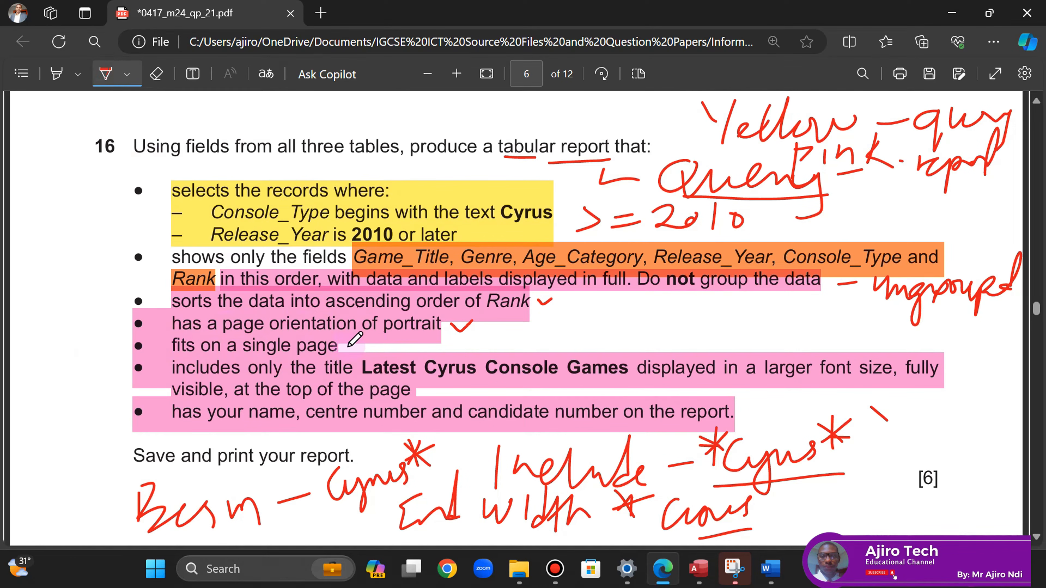
left_click(699, 568)
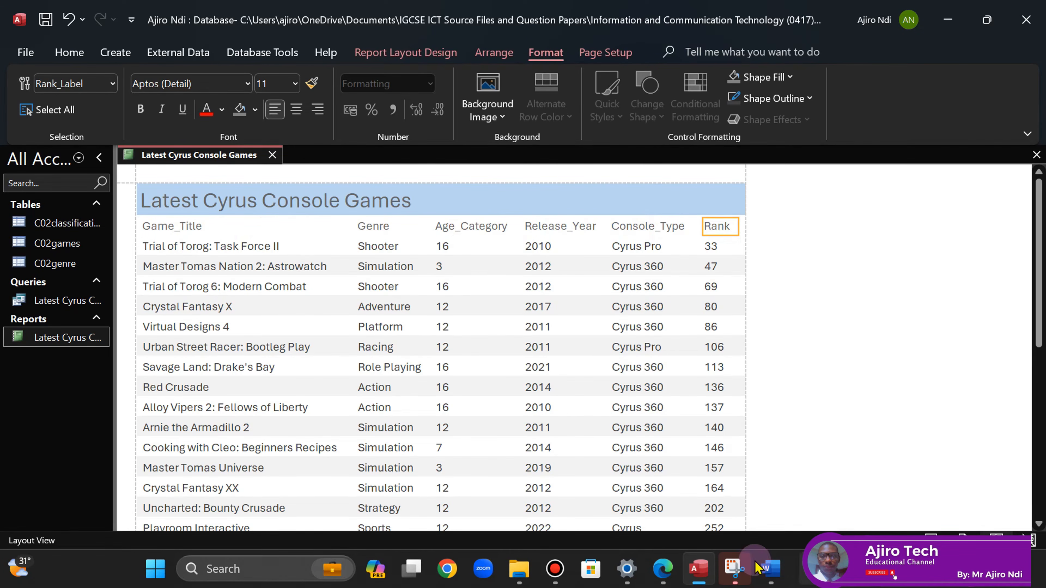
left_click(663, 567)
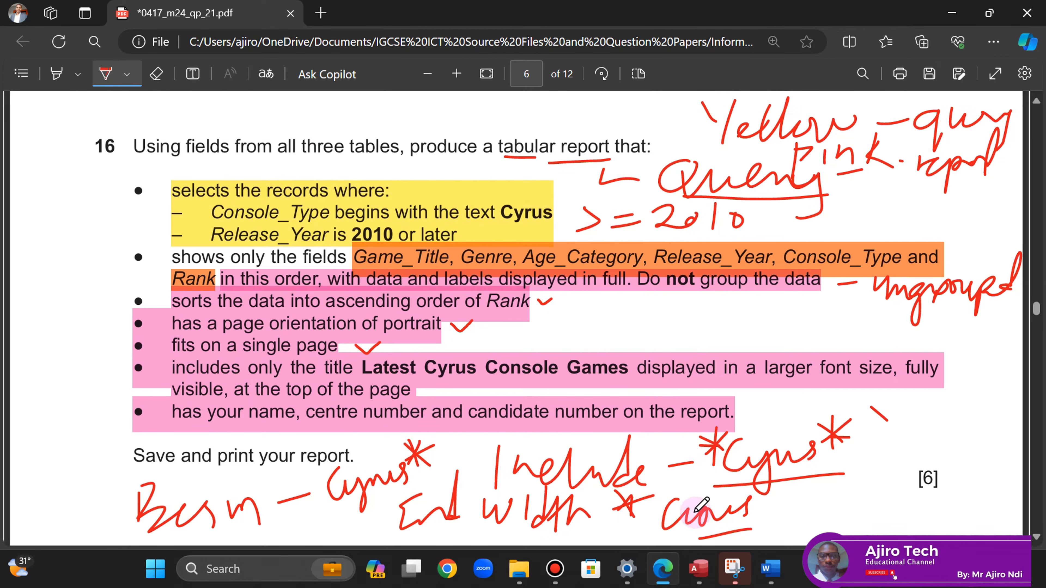
left_click(700, 569)
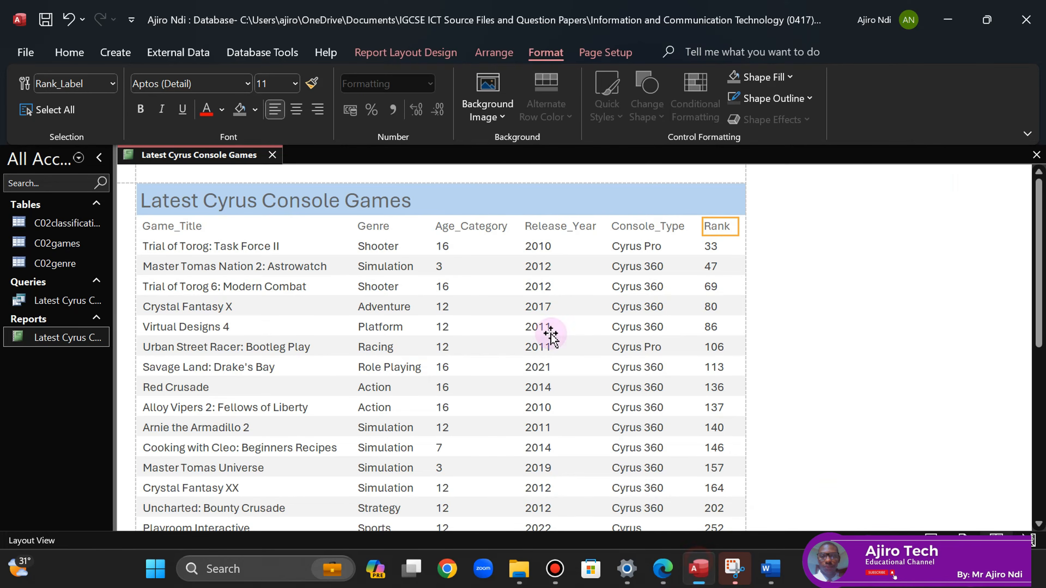
- Apply Bold, font size 24 and black font colour to the Latest Cyrus Console Games title label
left_click(285, 200)
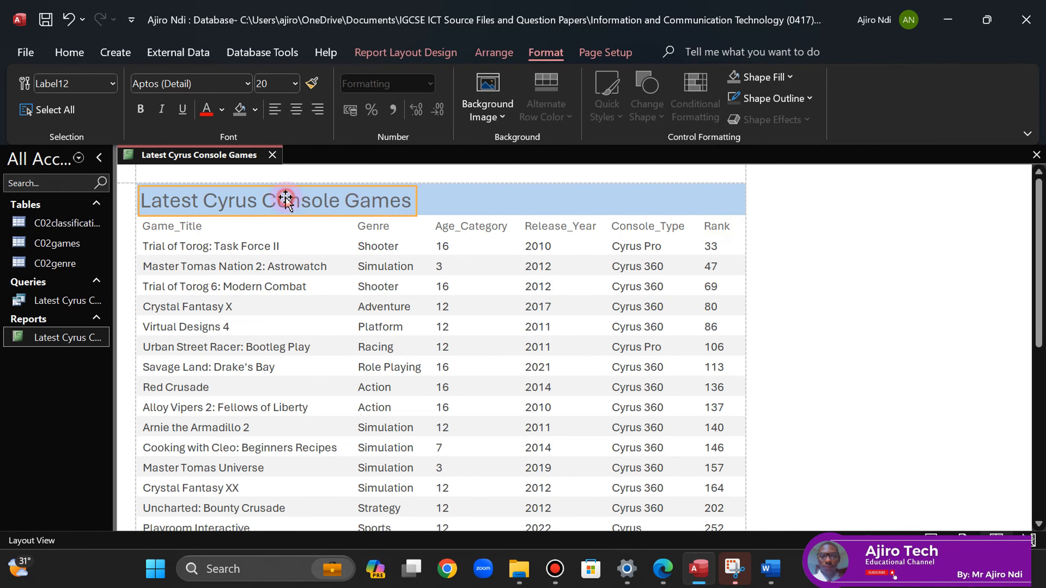
left_click(140, 109)
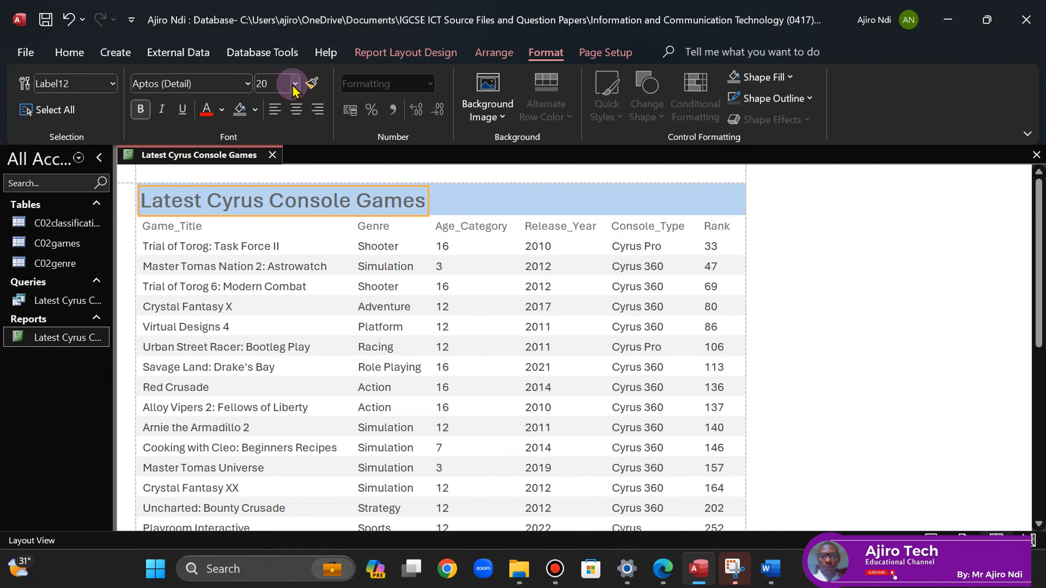
left_click(294, 85)
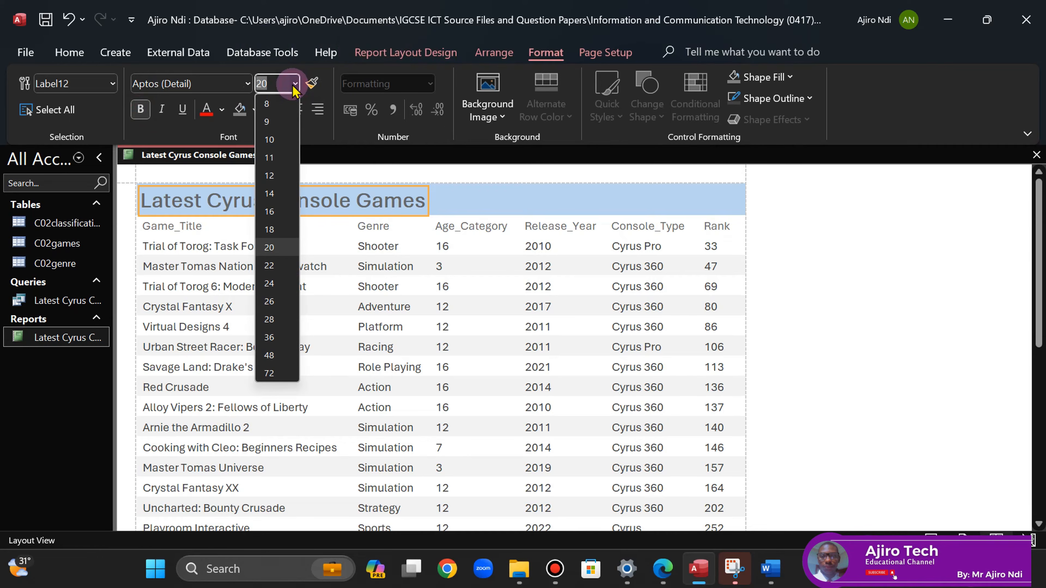
left_click(271, 283)
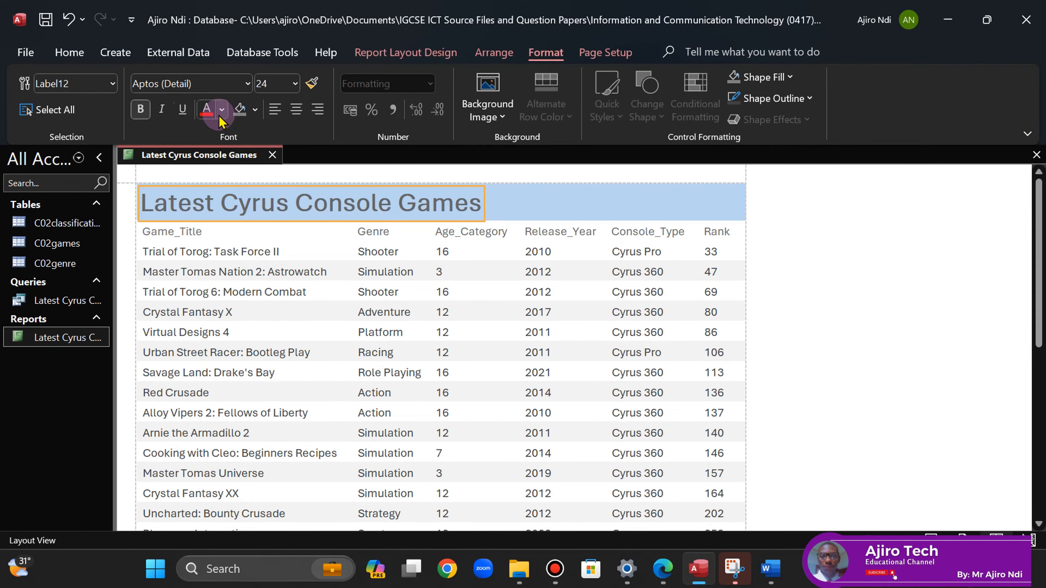
left_click(222, 110)
left_click(215, 172)
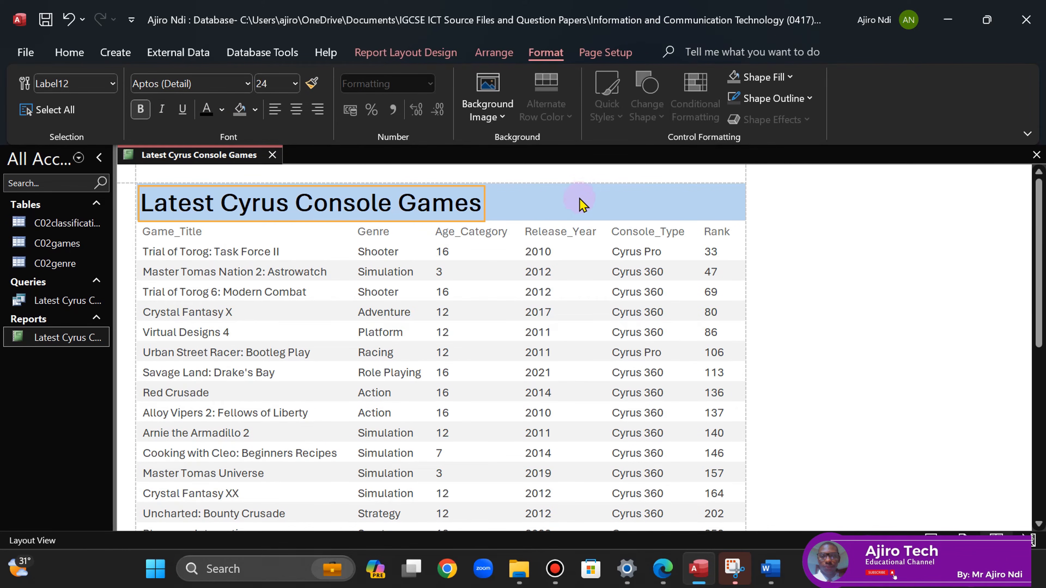
left_click(578, 206)
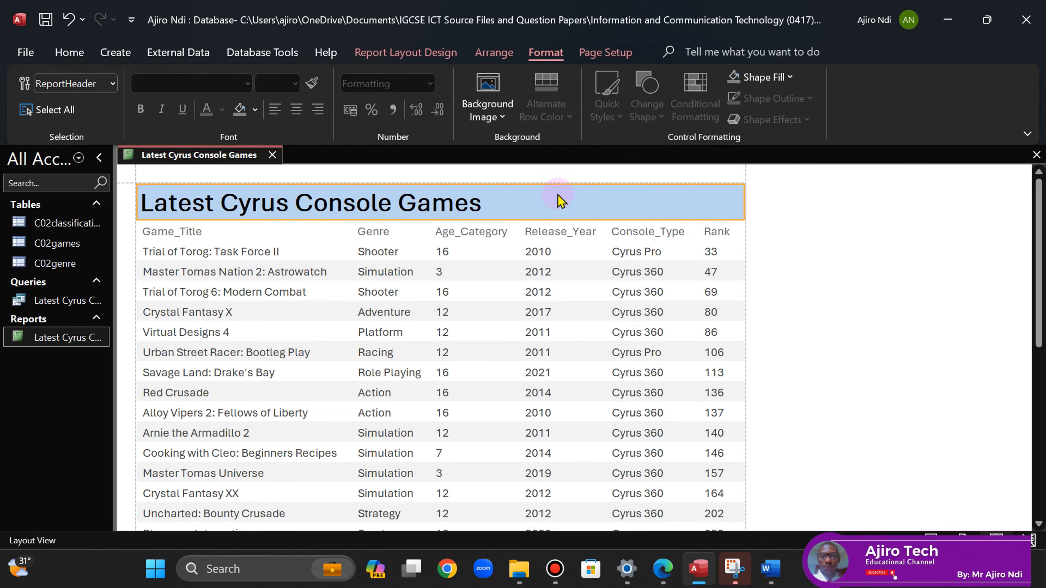
right_click(195, 156)
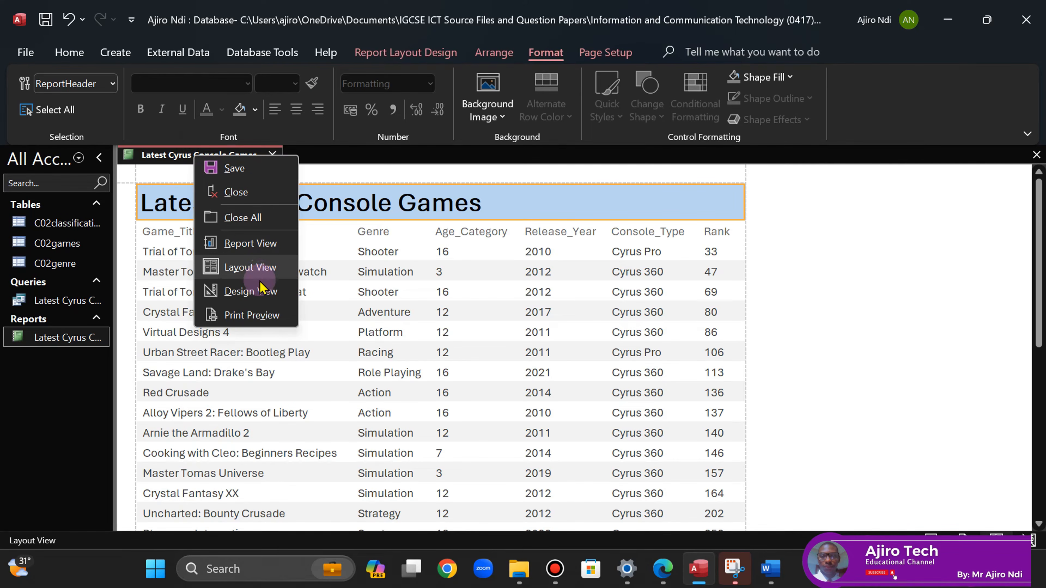
left_click(247, 316)
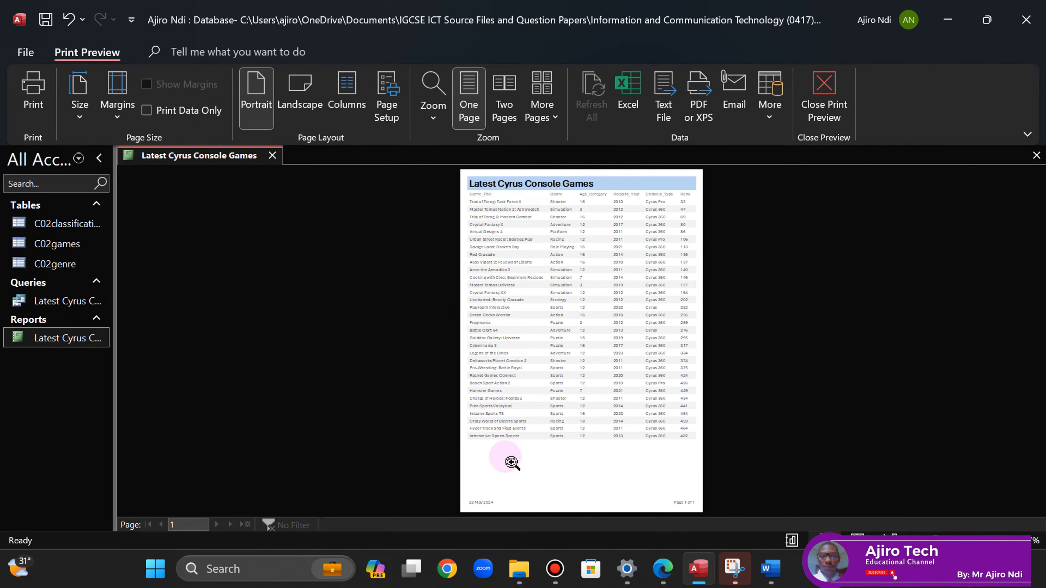
left_click(588, 346)
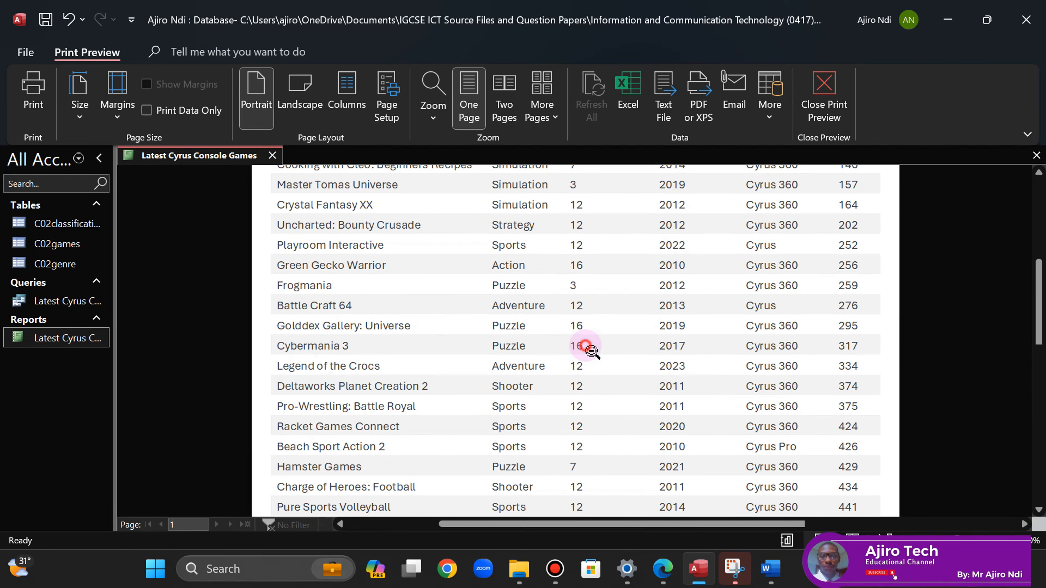
left_click_drag(1039, 344, 1035, 231)
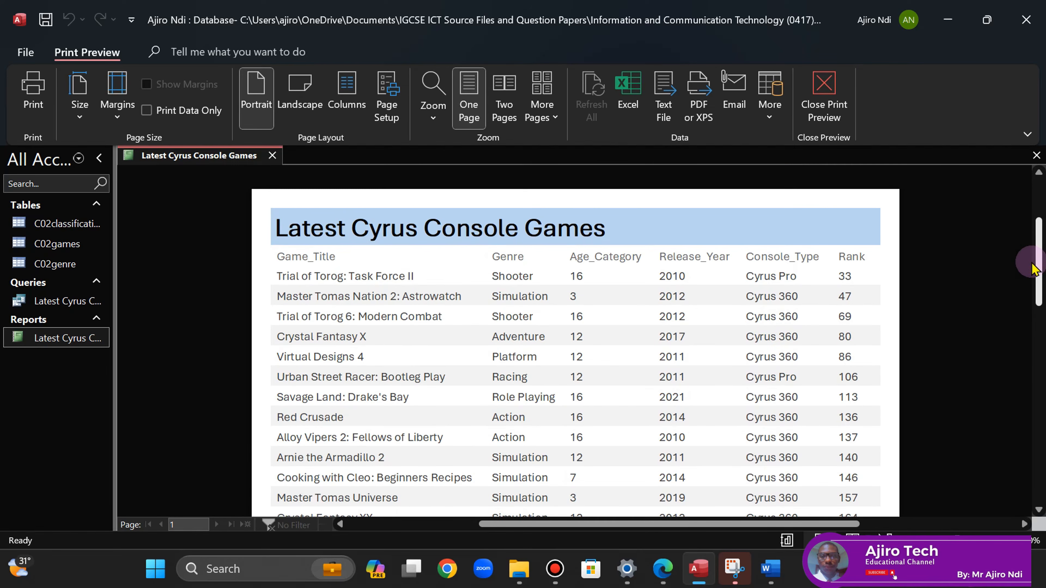
left_click(653, 373)
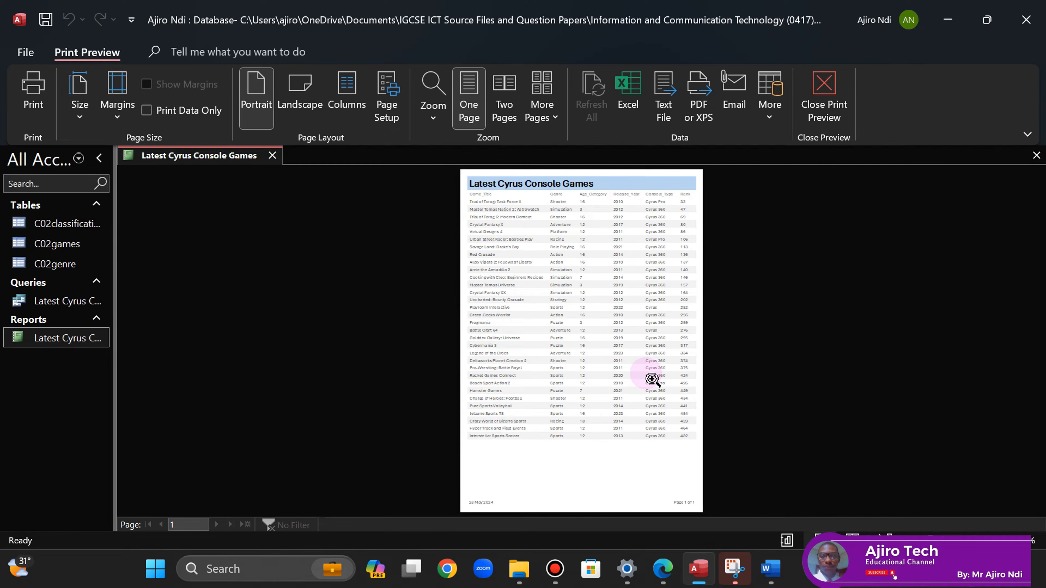
left_click(595, 298)
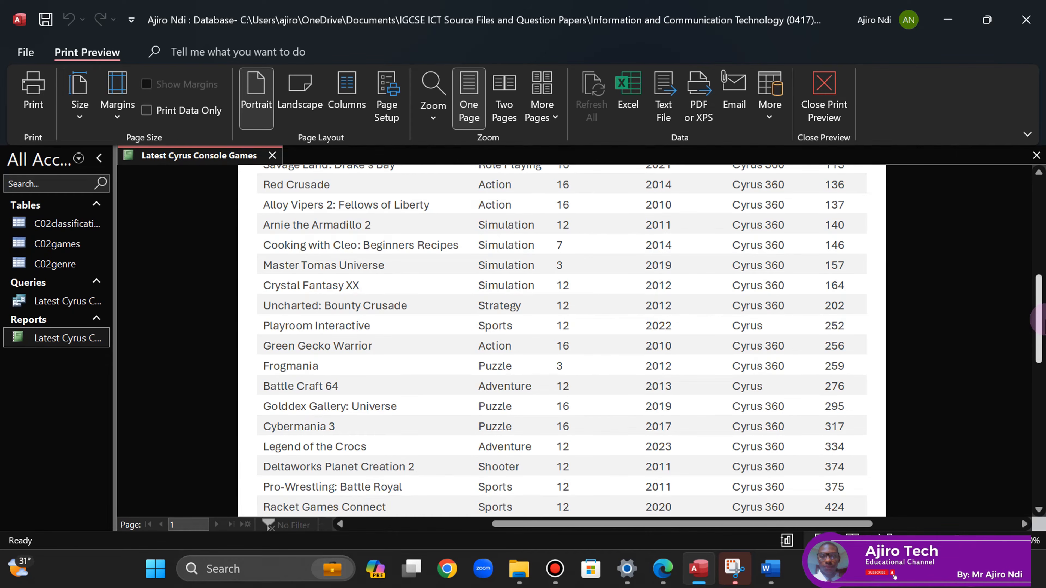
left_click_drag(1036, 320, 1028, 223)
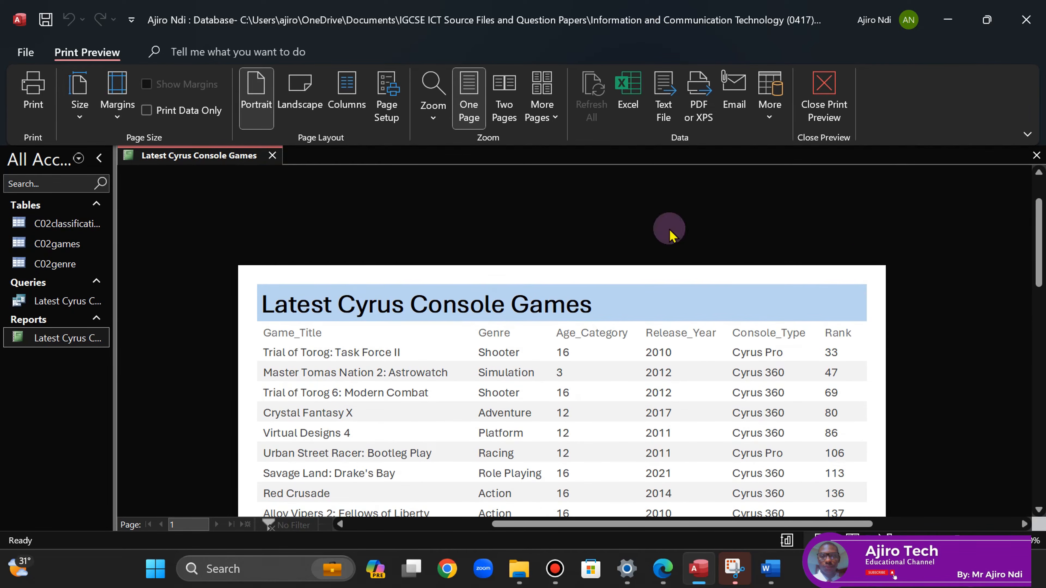
right_click(193, 161)
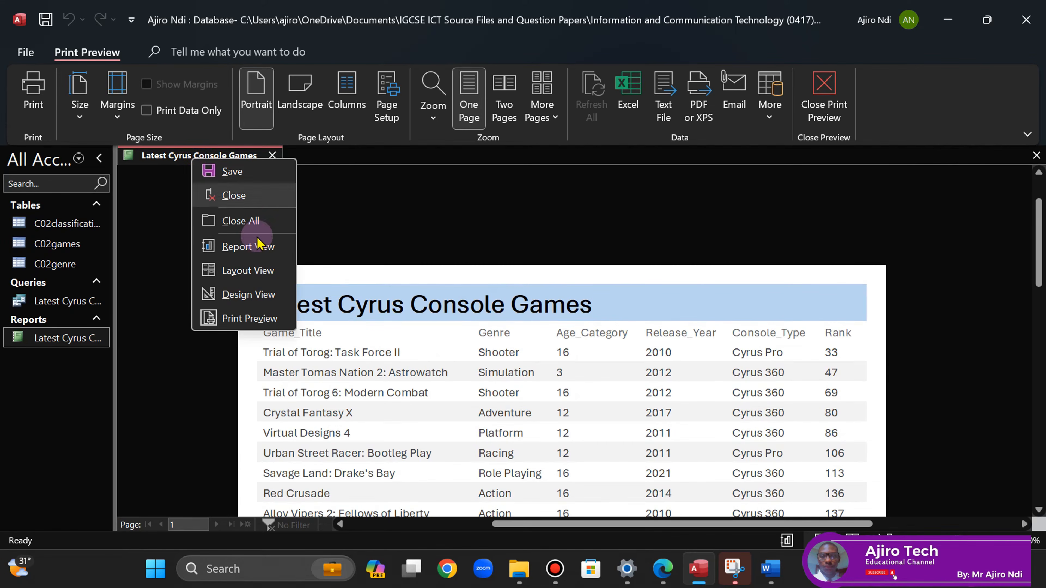
left_click(247, 270)
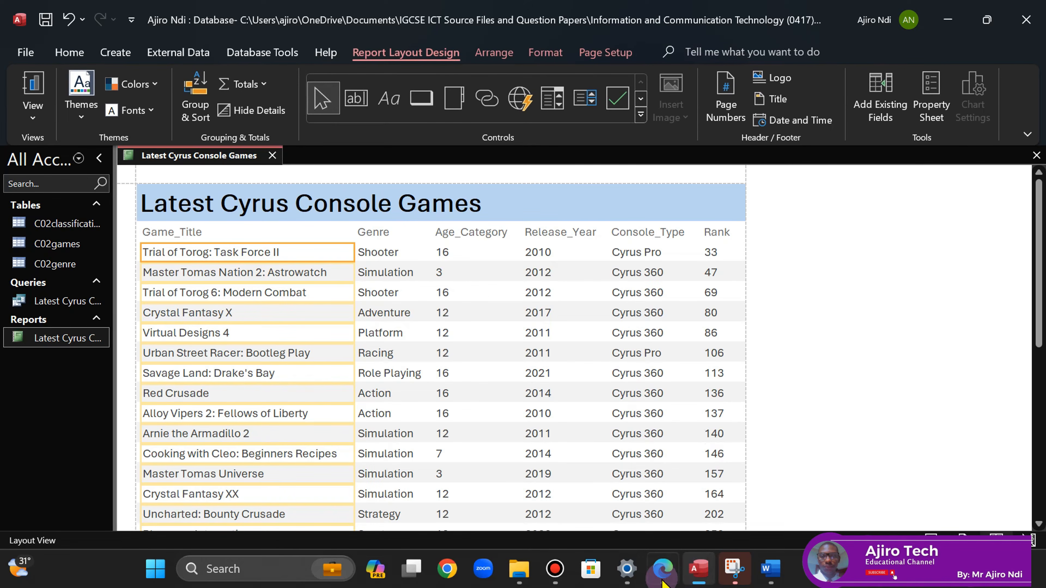
- Minimize Access to reread the question 16 report requirements, then bring the report back
left_click(663, 569)
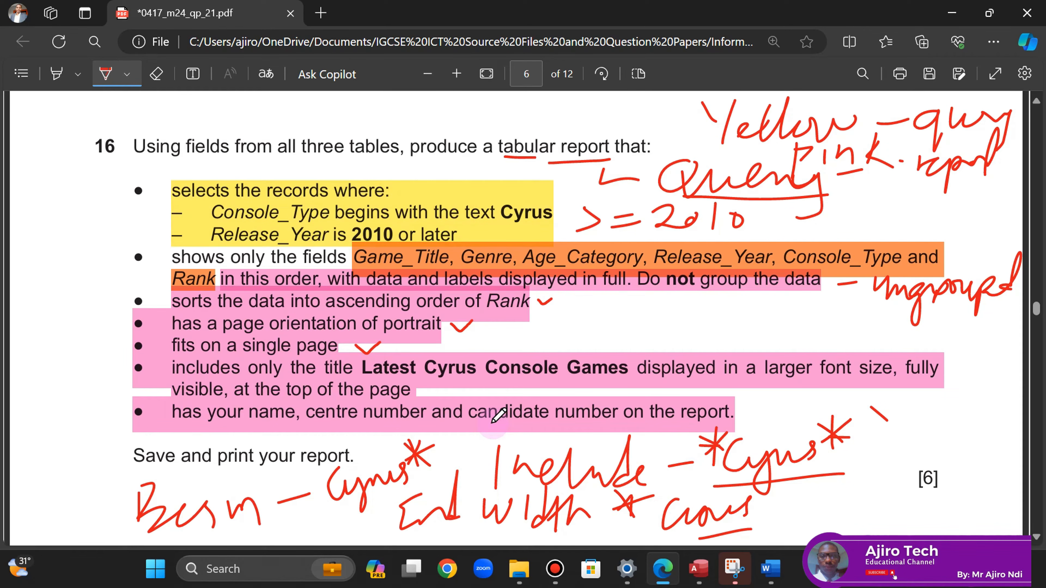
left_click(700, 569)
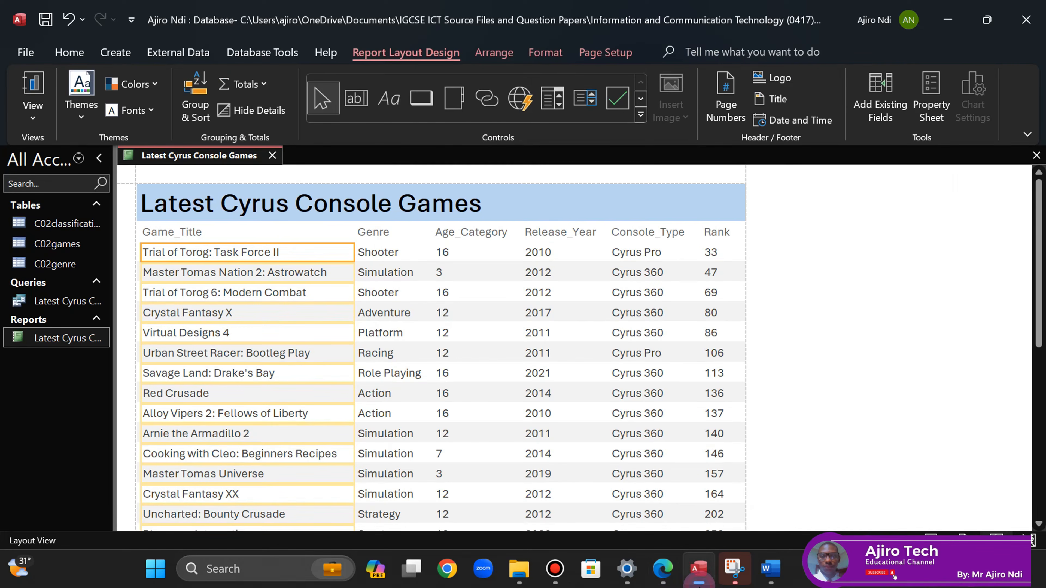
left_click(699, 585)
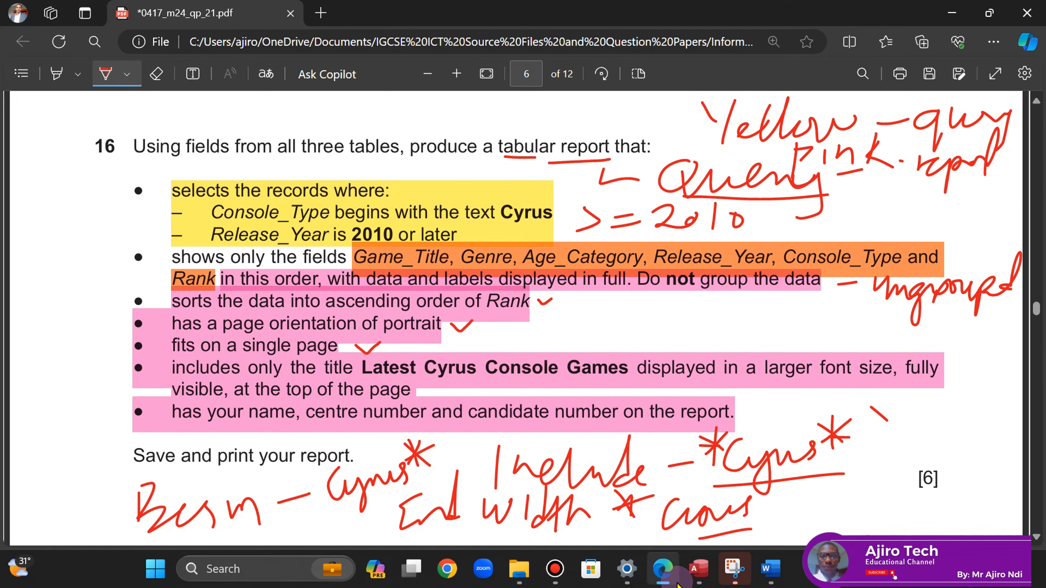
left_click(699, 568)
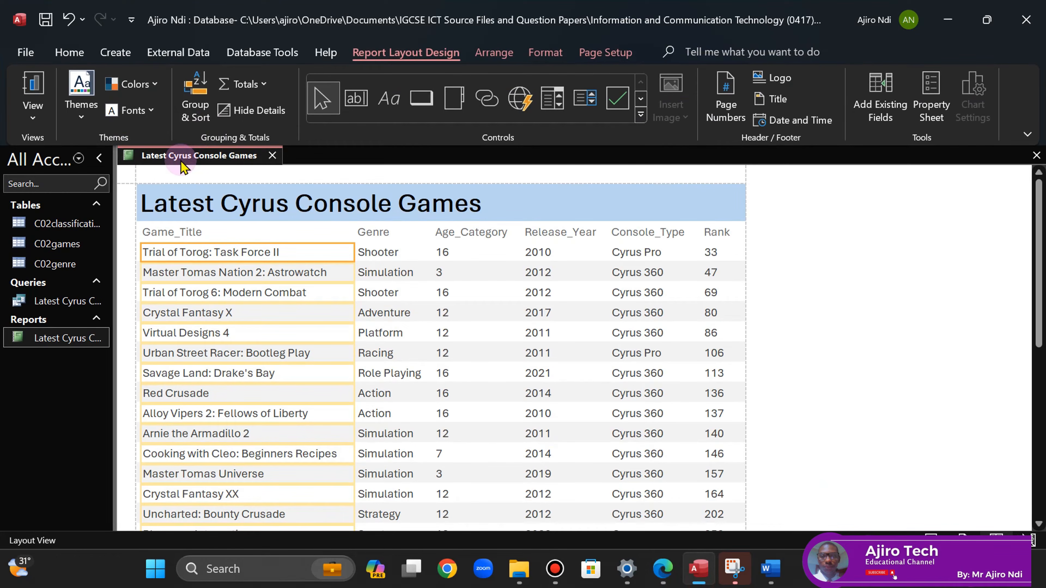
right_click(174, 157)
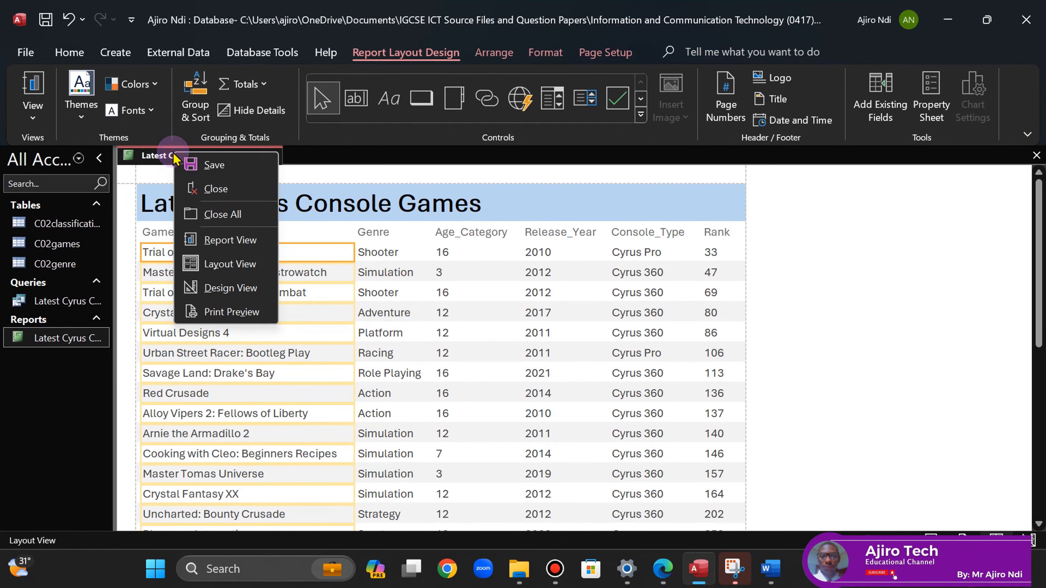
- Switch the report to Design View and draw a label in the enlarged Report Footer
left_click(247, 289)
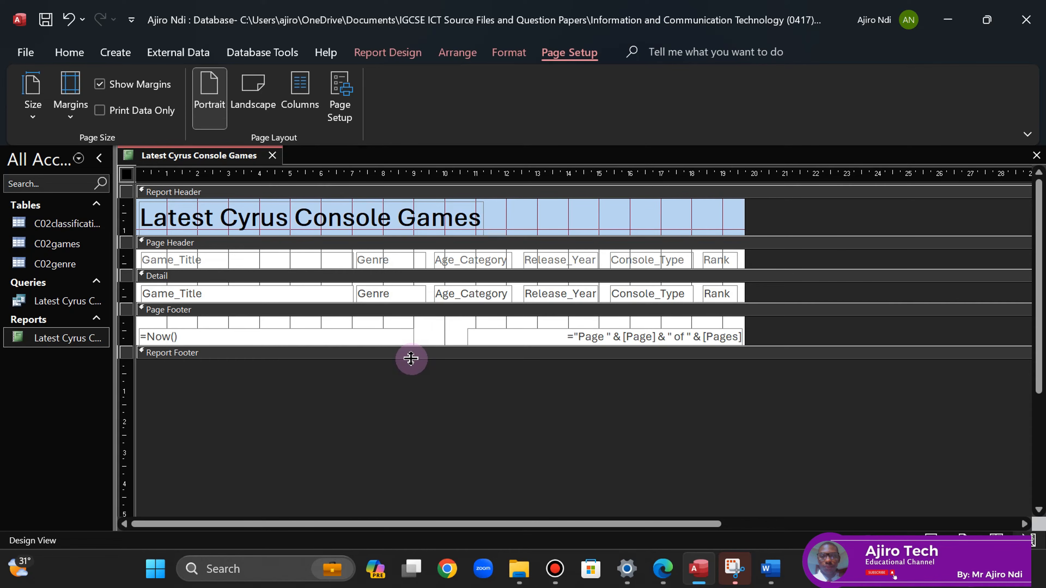
left_click_drag(411, 358, 411, 383)
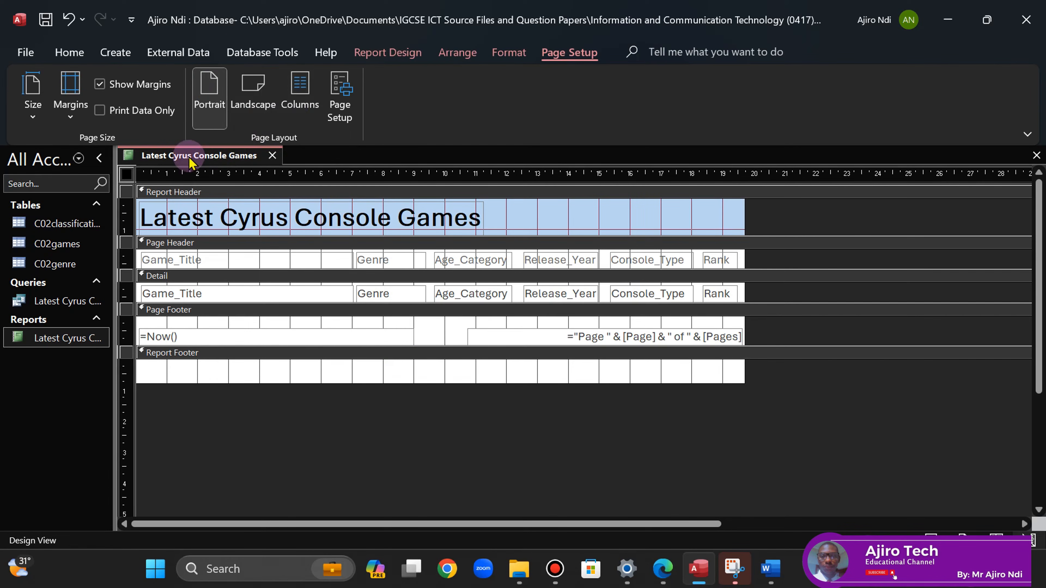
left_click(411, 53)
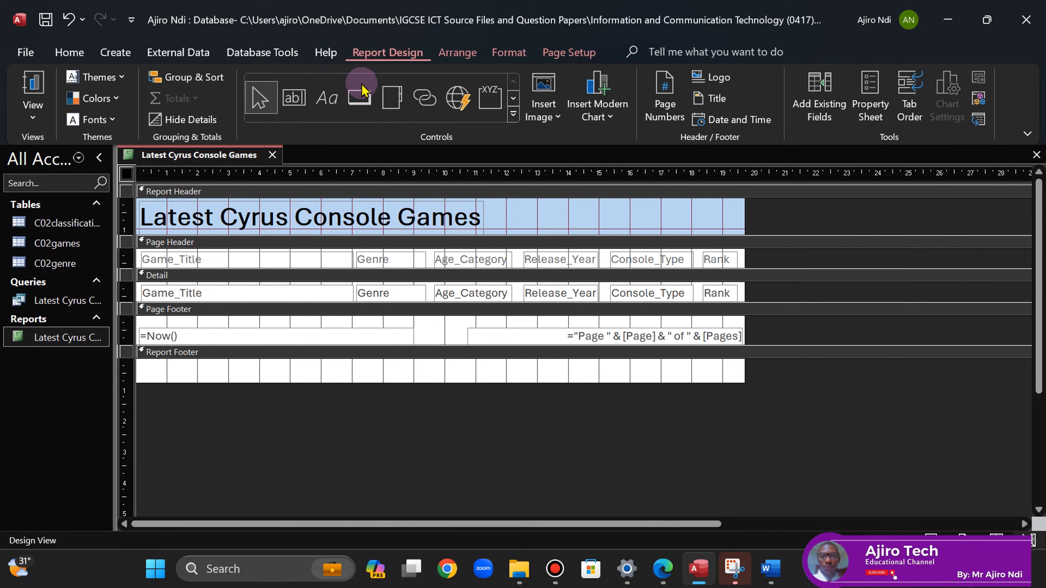
left_click(328, 104)
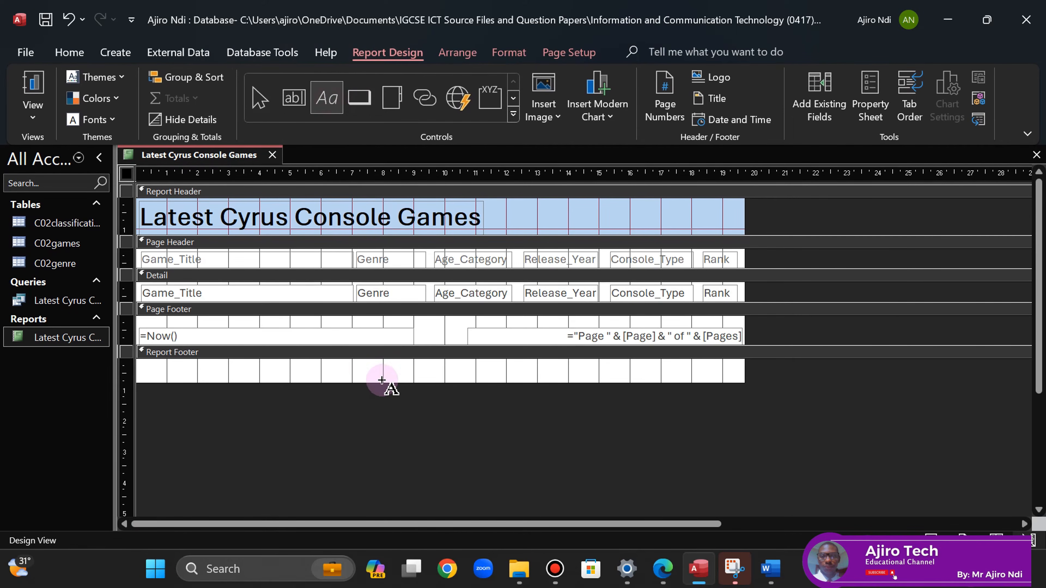
left_click_drag(321, 363, 503, 378)
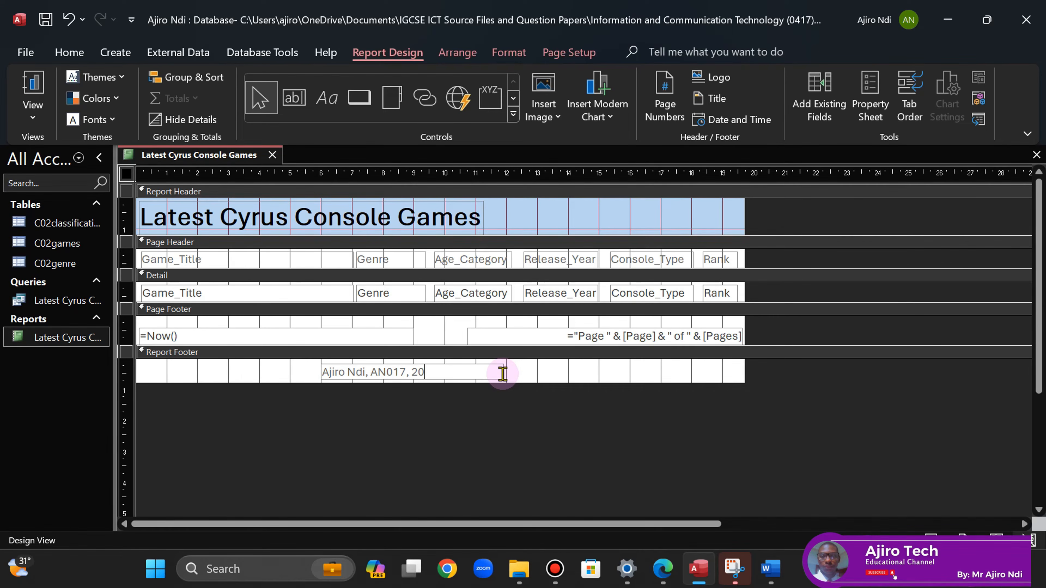
- Make the candidate-details footer label bold, 14 point, and adjust its size and position
left_click(486, 373)
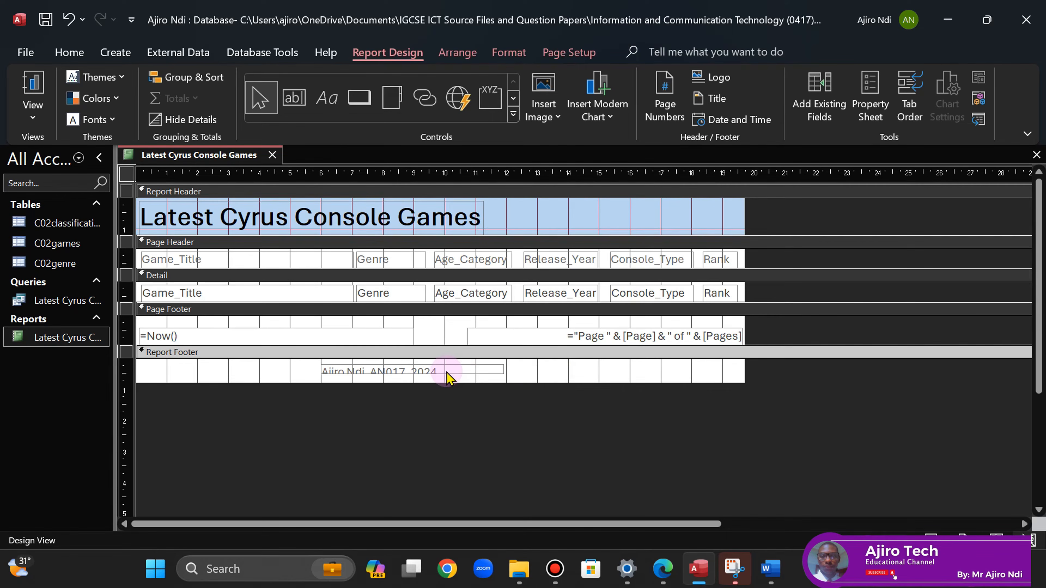
left_click(509, 52)
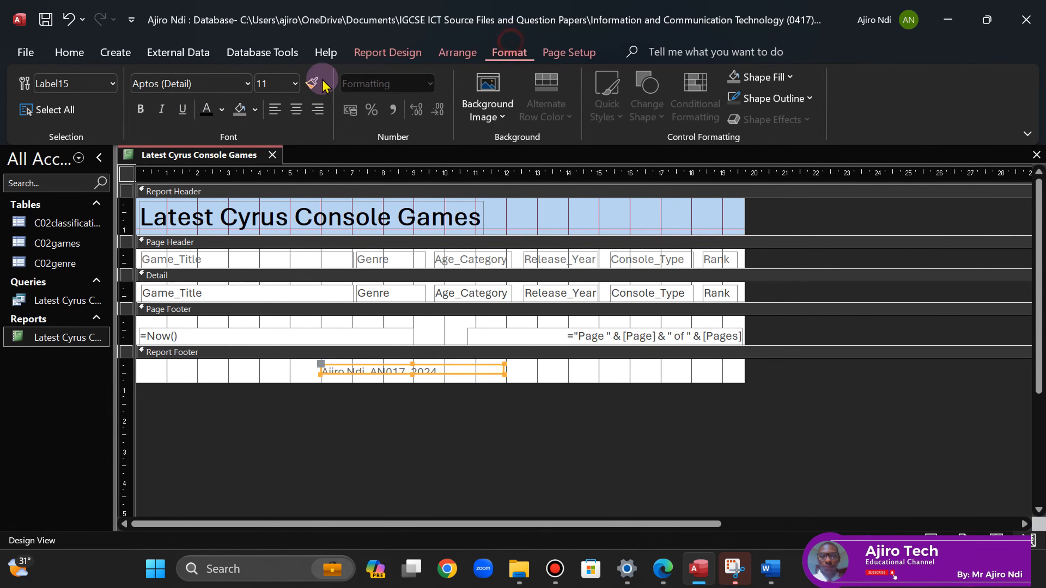
left_click(140, 109)
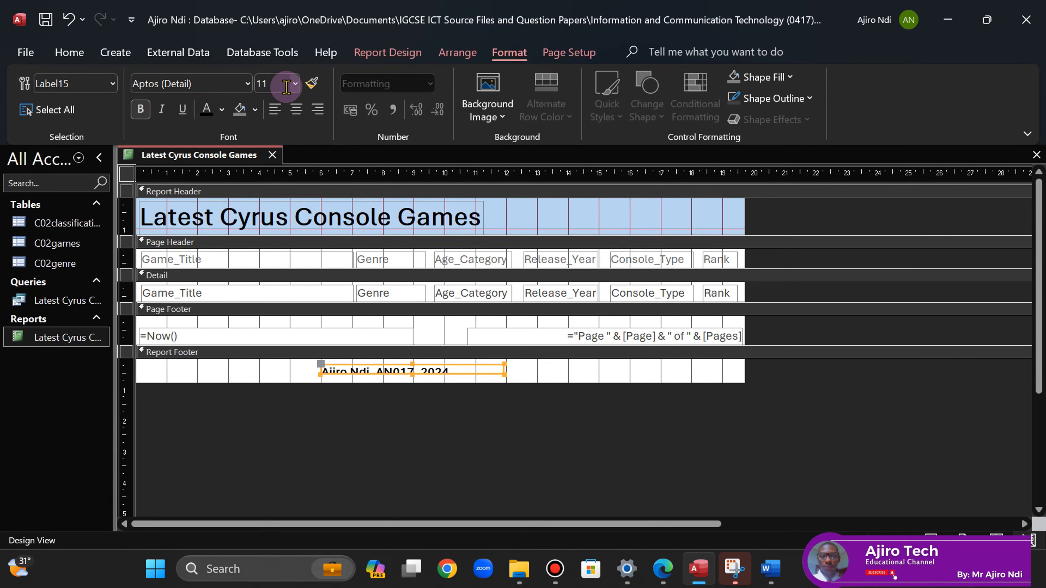
left_click(295, 83)
left_click(273, 193)
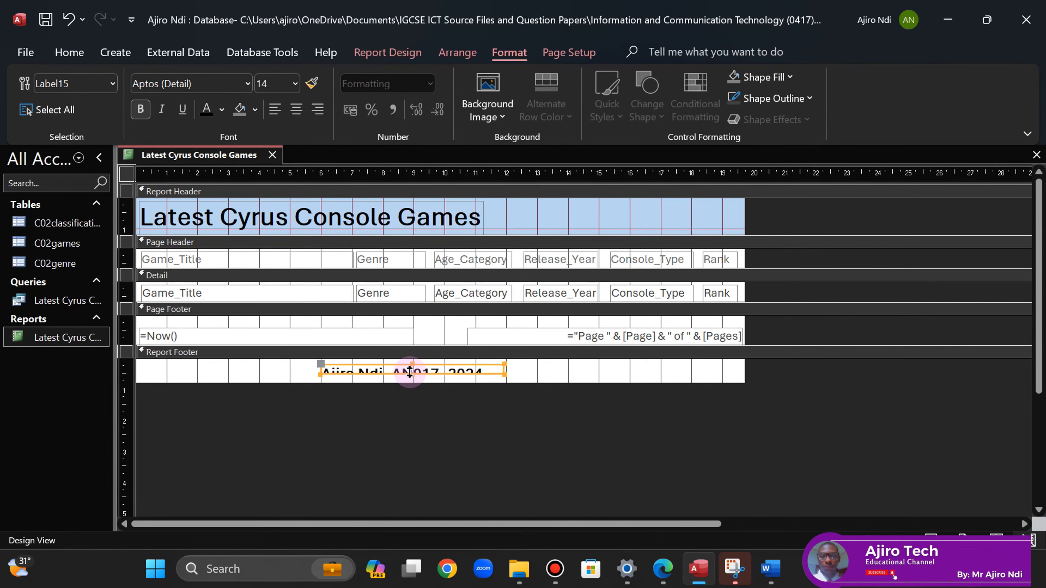
left_click_drag(412, 374, 413, 381)
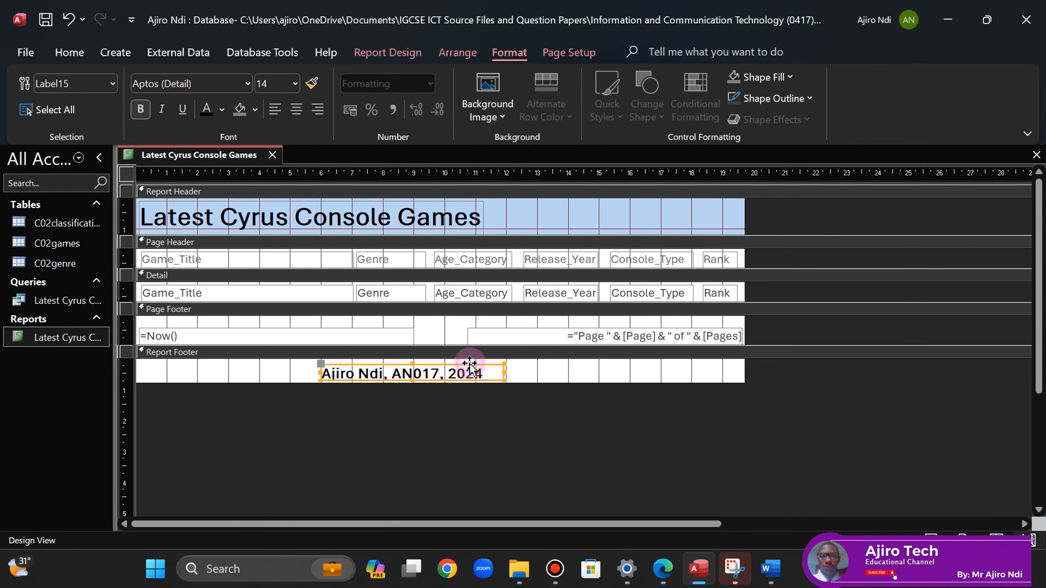
key("Up")
key("Right")
key("Right")
key("Right")
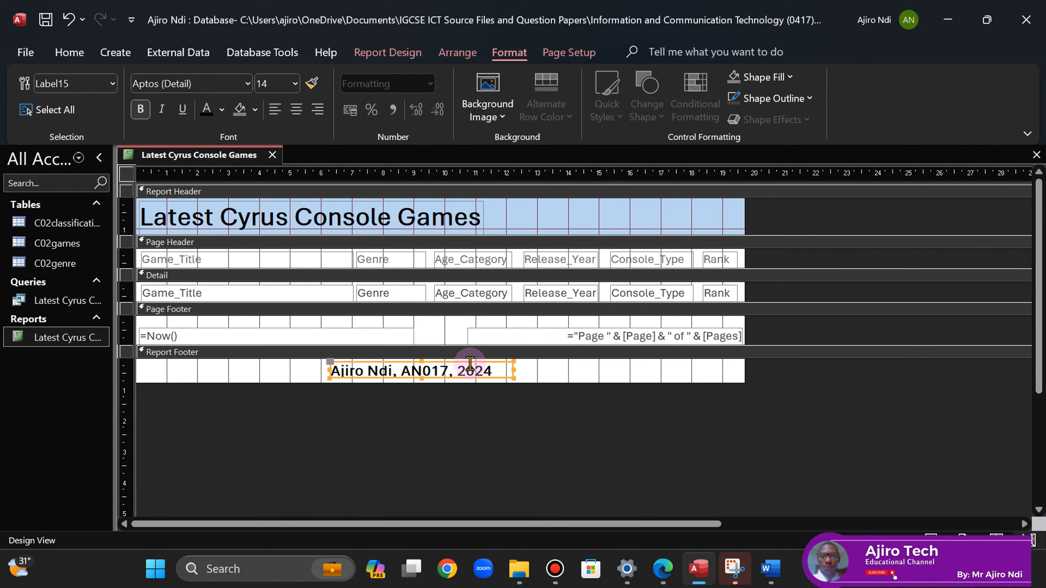
left_click(421, 379)
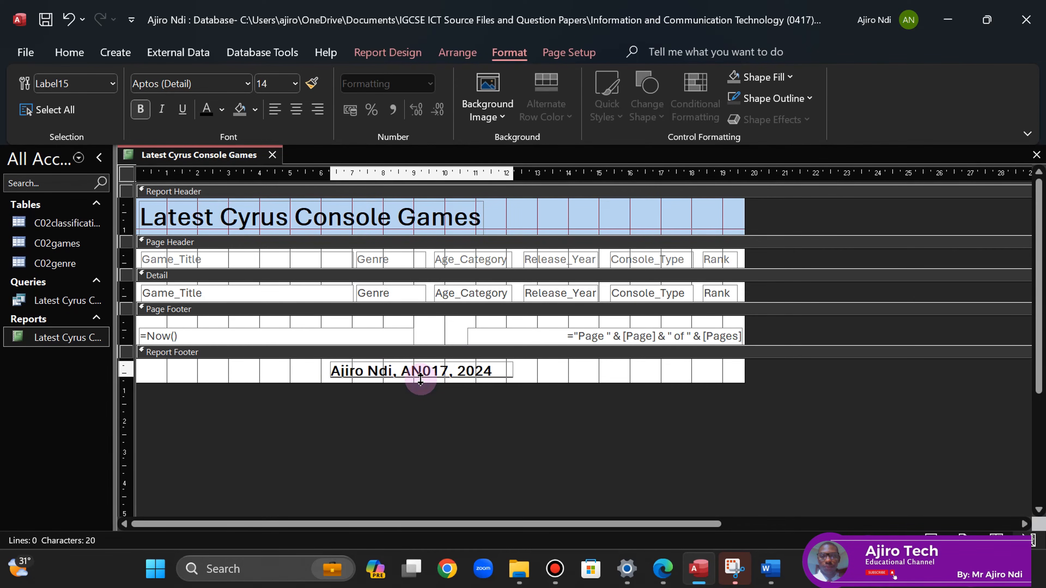
left_click_drag(420, 379, 423, 383)
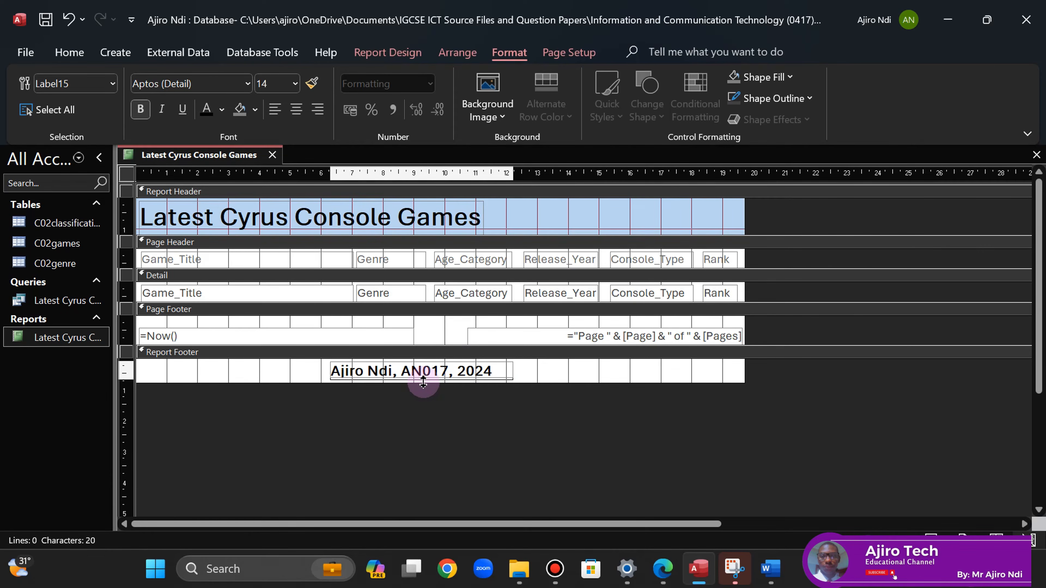
left_click(584, 374)
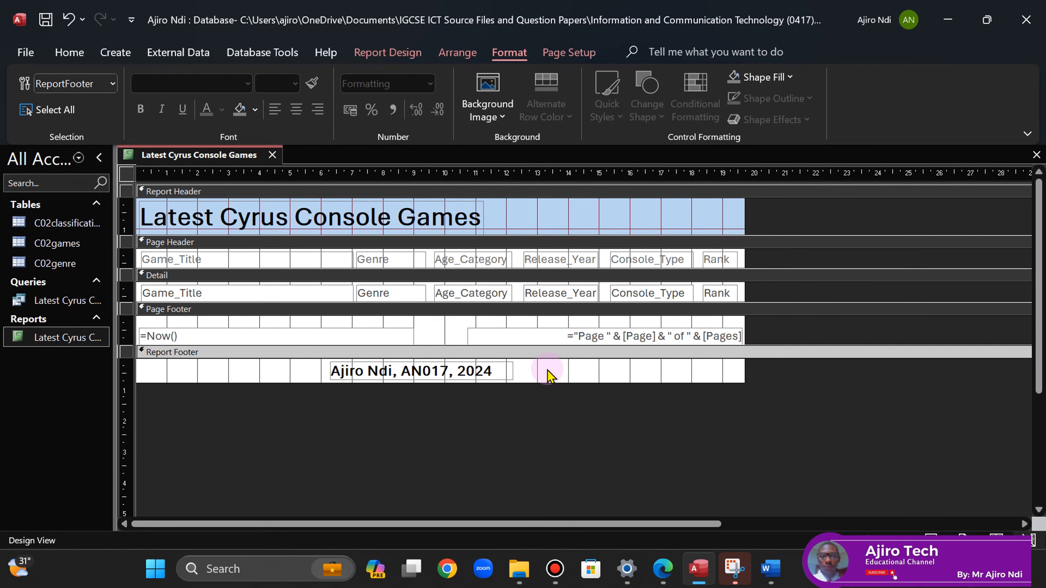
left_click(478, 371)
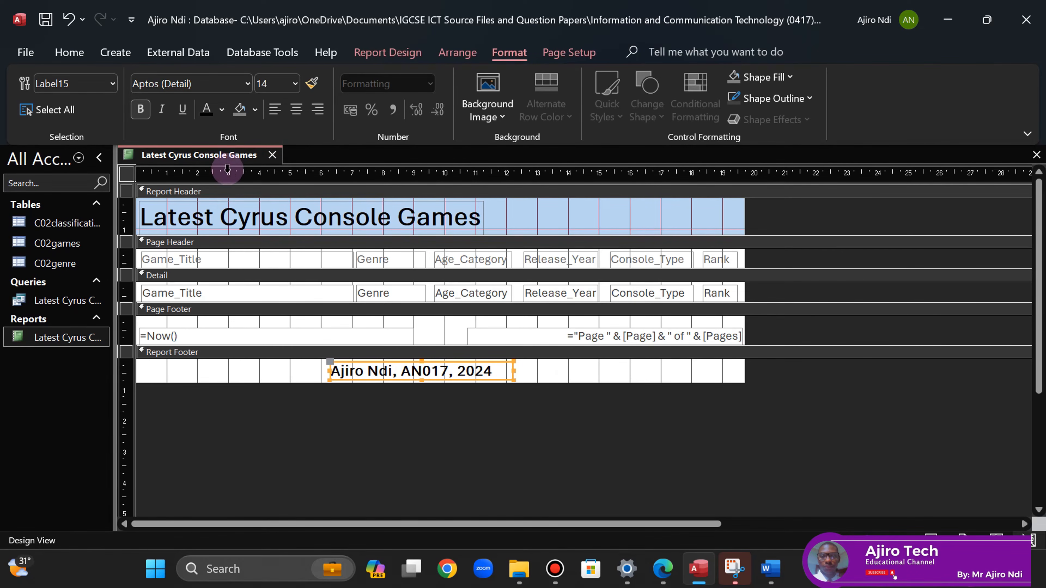
- Save the report design
right_click(199, 156)
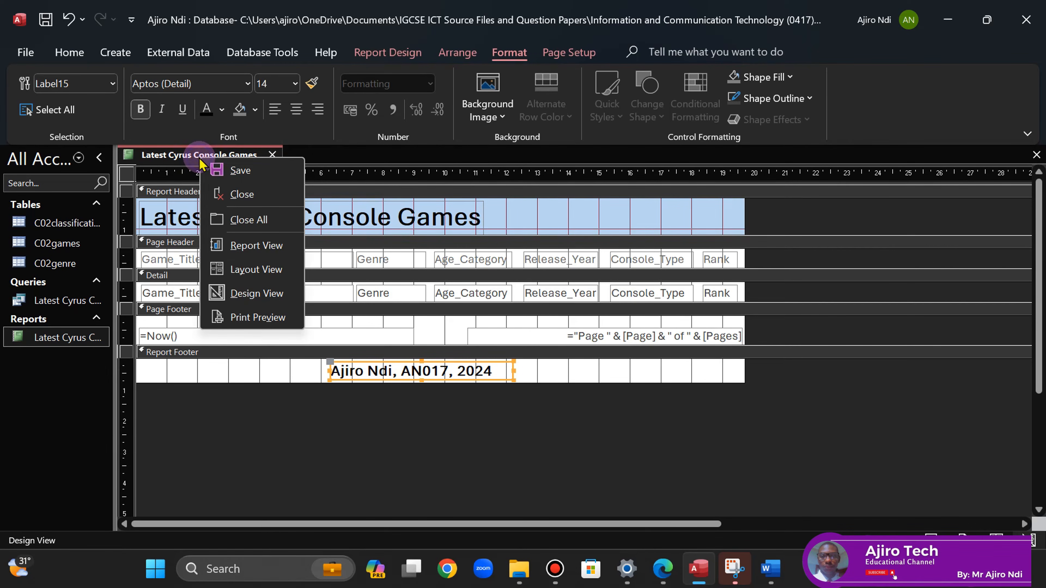
left_click(229, 172)
right_click(233, 161)
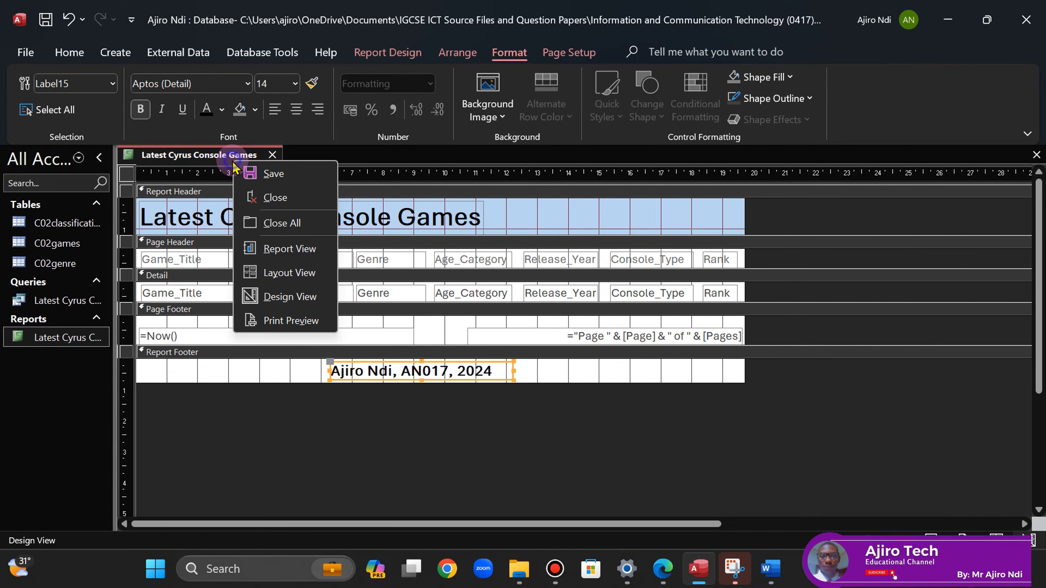
- Open Print Preview and zoom into the footer, checking the report fits on one page
left_click(319, 323)
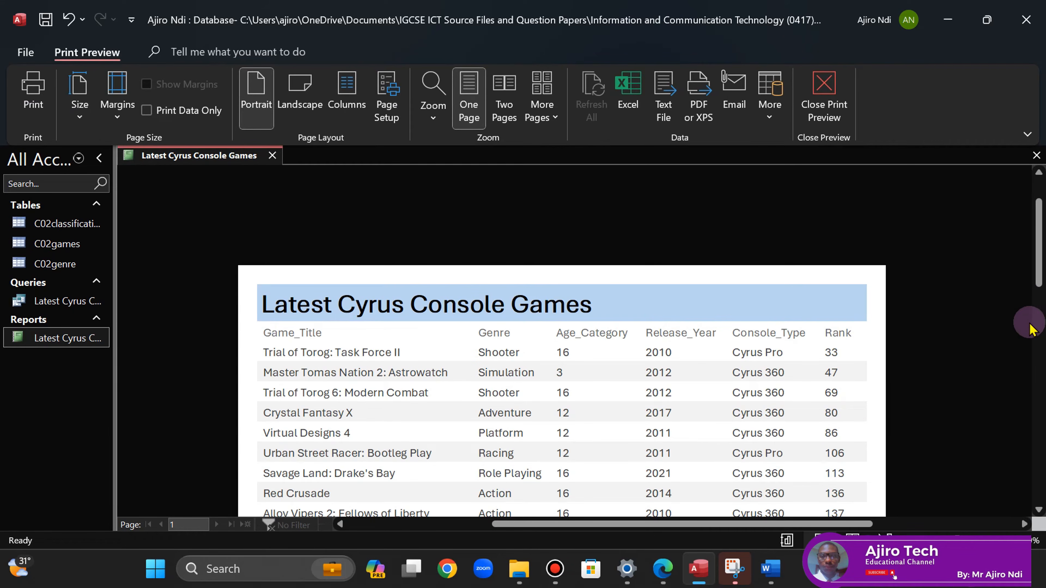
left_click(618, 387)
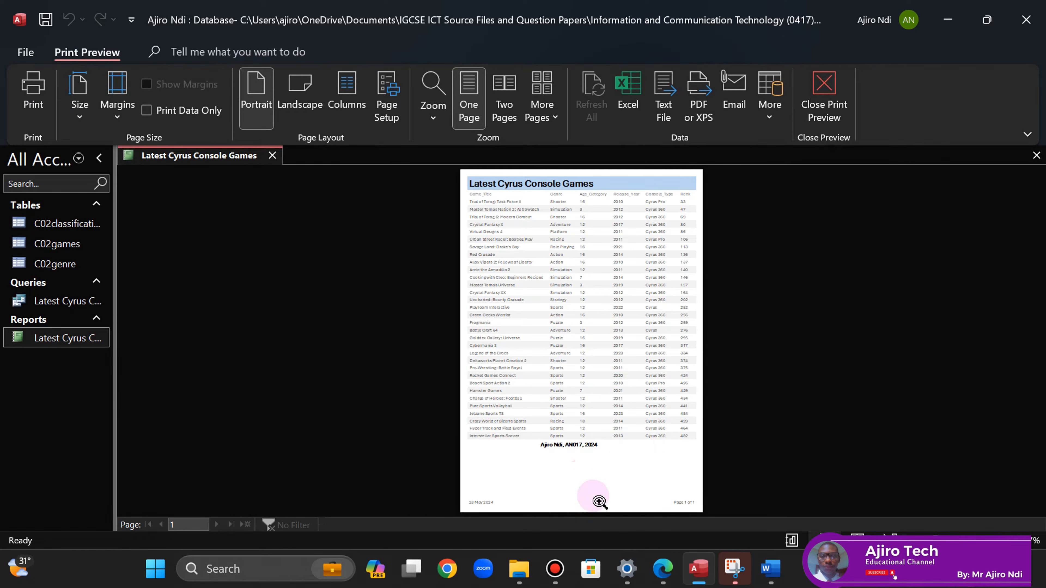
left_click(570, 438)
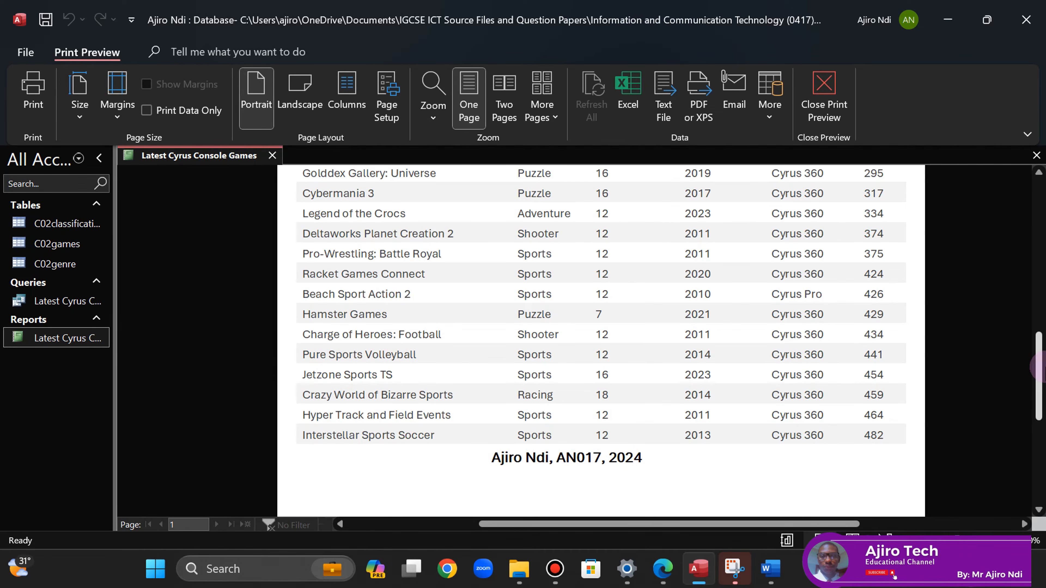
left_click_drag(1039, 367, 1042, 435)
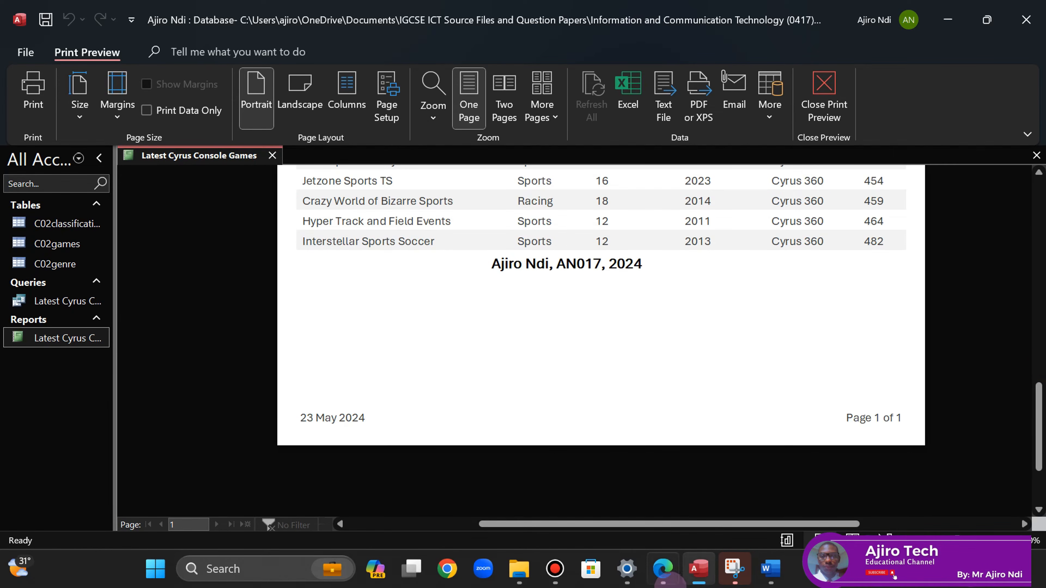
left_click(661, 585)
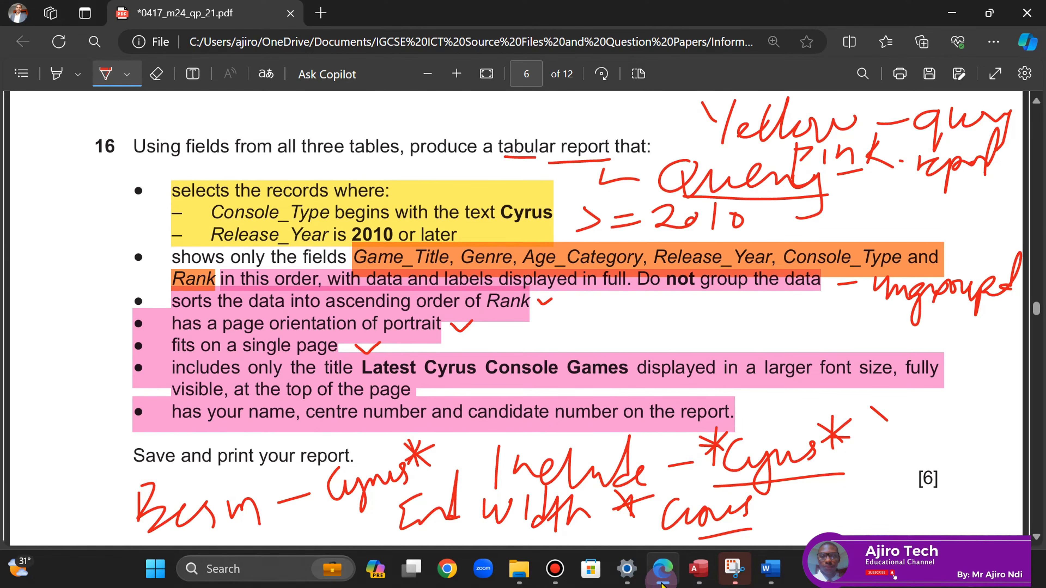
left_click(661, 585)
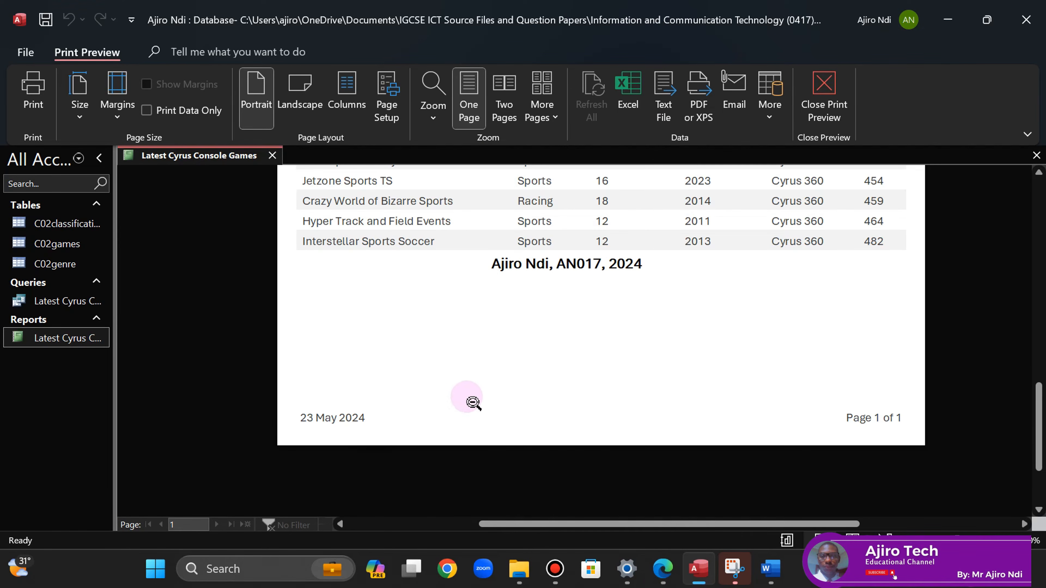
left_click(758, 298)
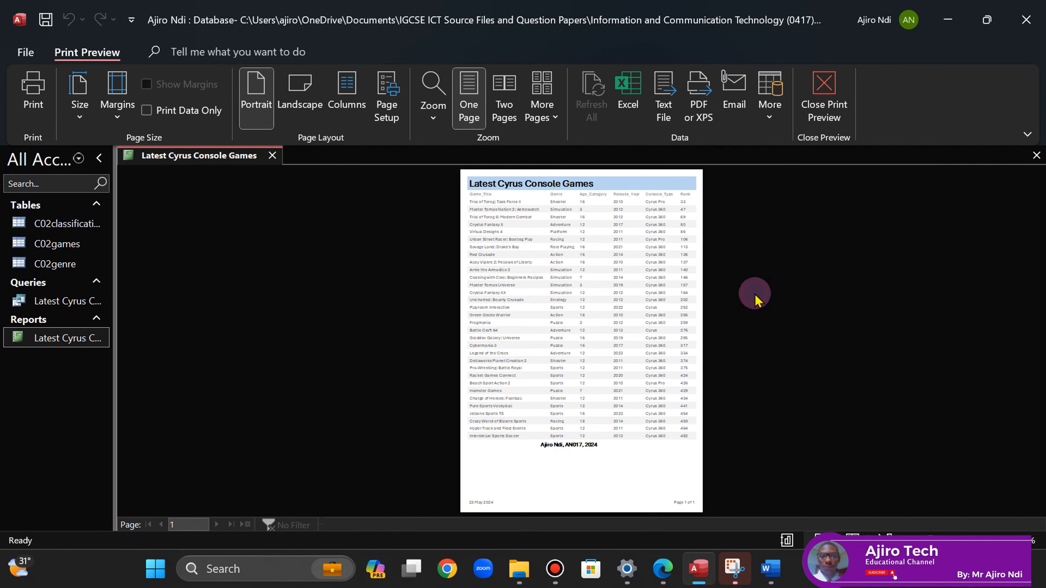
- Save the report and recheck it against the question paper
right_click(230, 157)
left_click(267, 168)
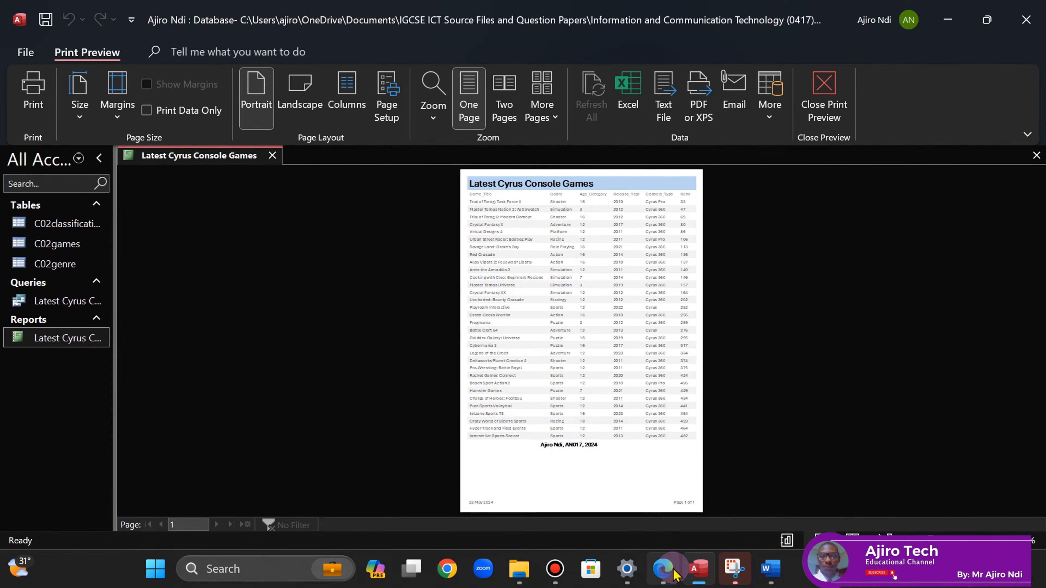
left_click(665, 571)
left_click(699, 570)
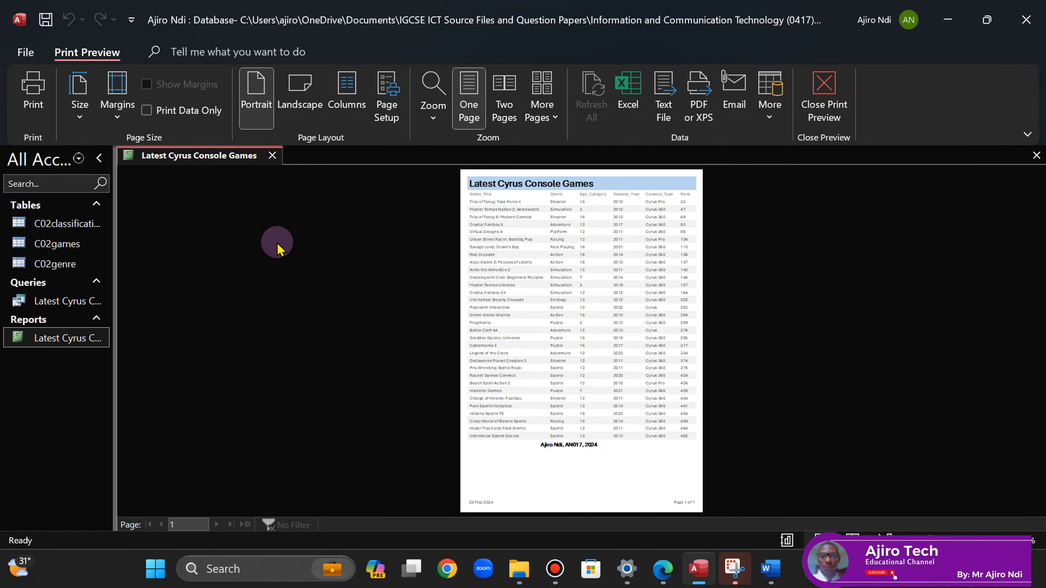
right_click(193, 160)
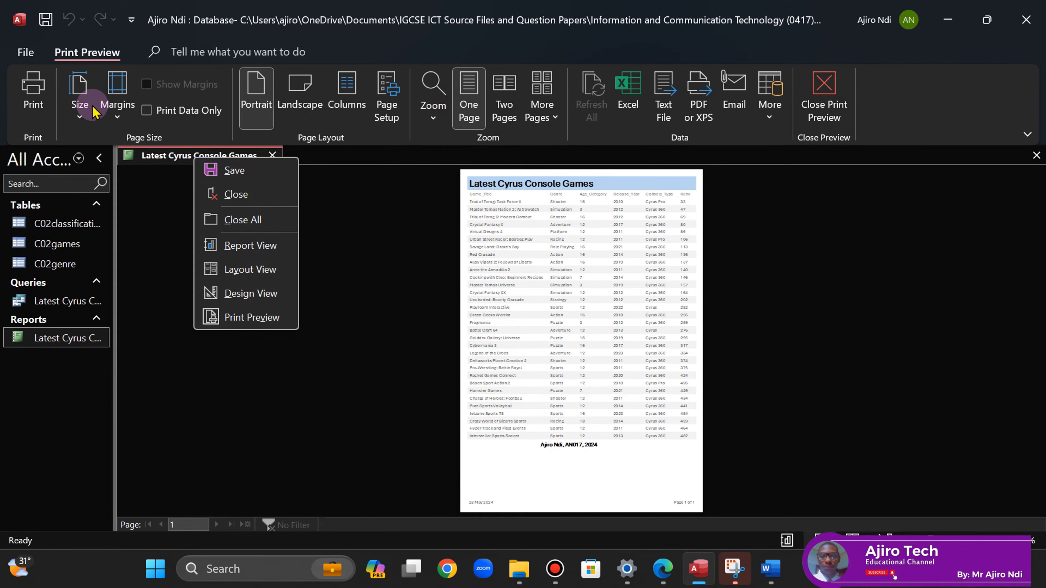
- Confirm A4 paper in the Microsoft Print to PDF properties, then print the report to PDF
left_click(33, 90)
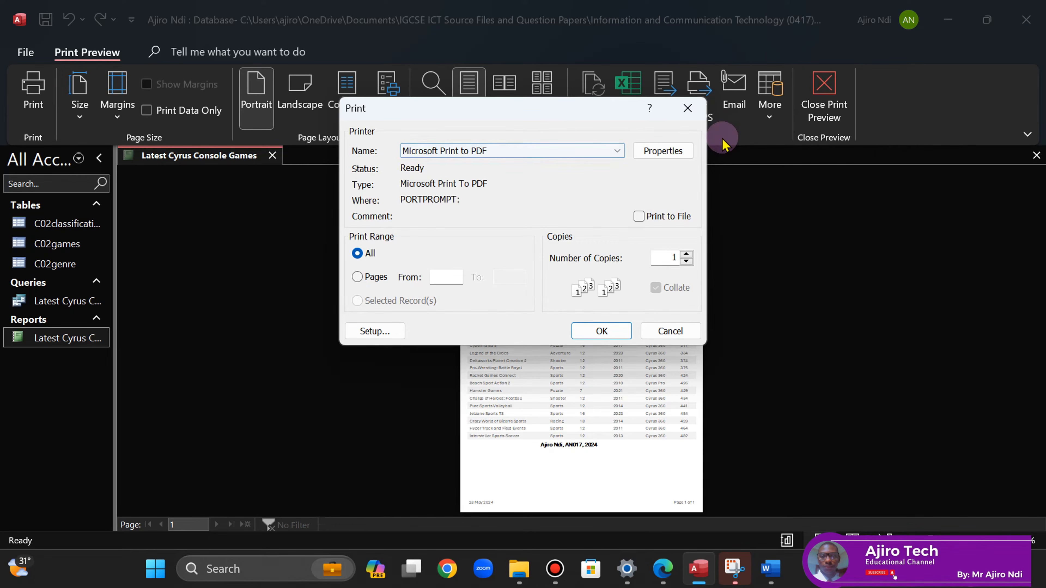
left_click(667, 144)
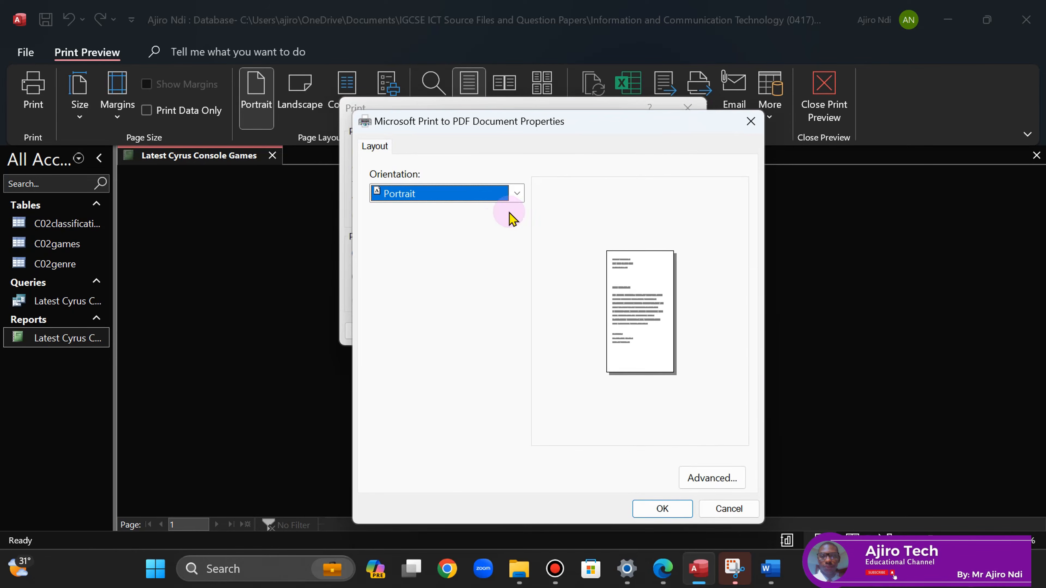
left_click(737, 490)
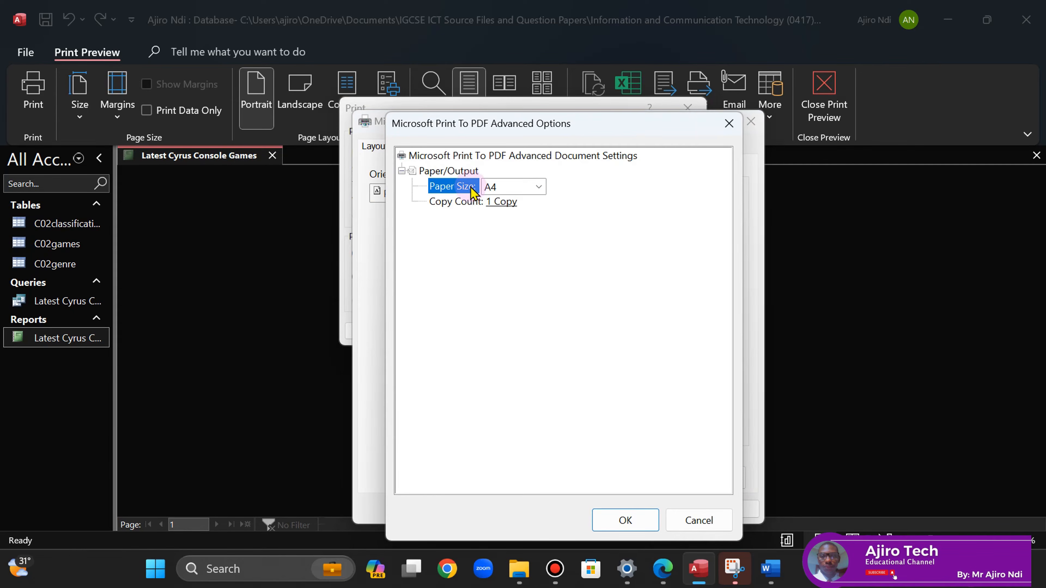
left_click(643, 522)
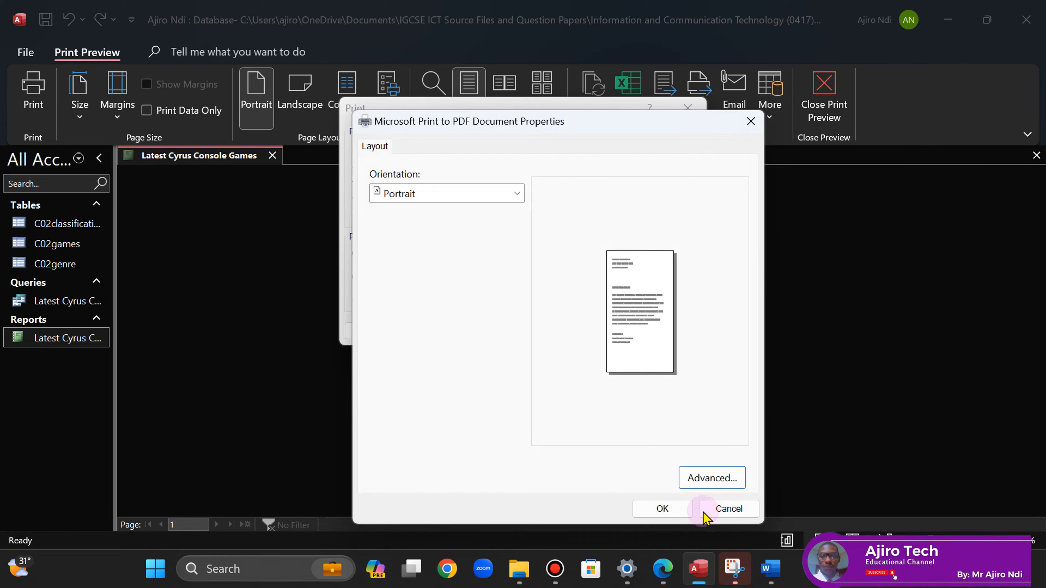
left_click(751, 121)
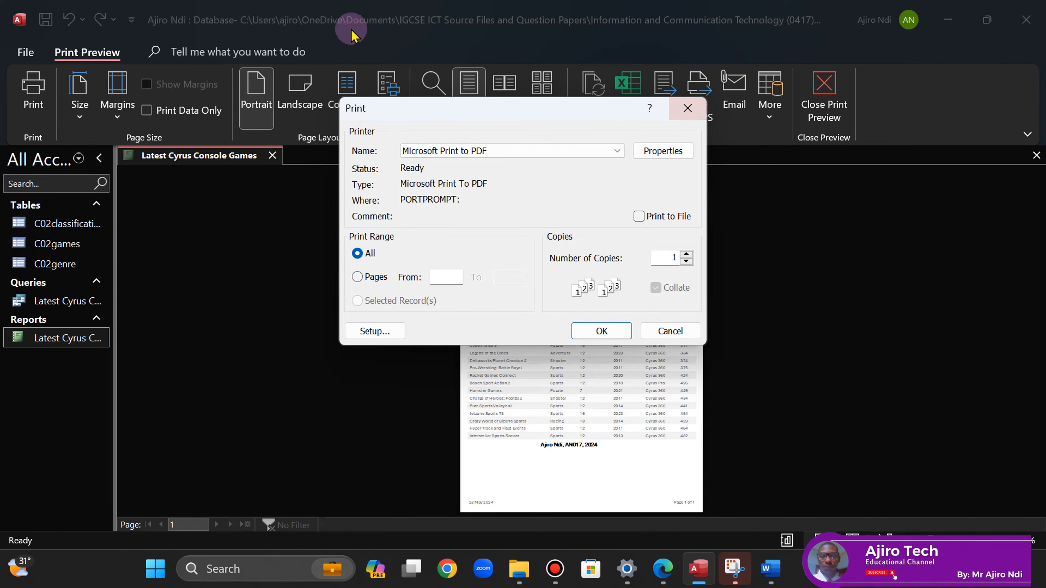
left_click(687, 108)
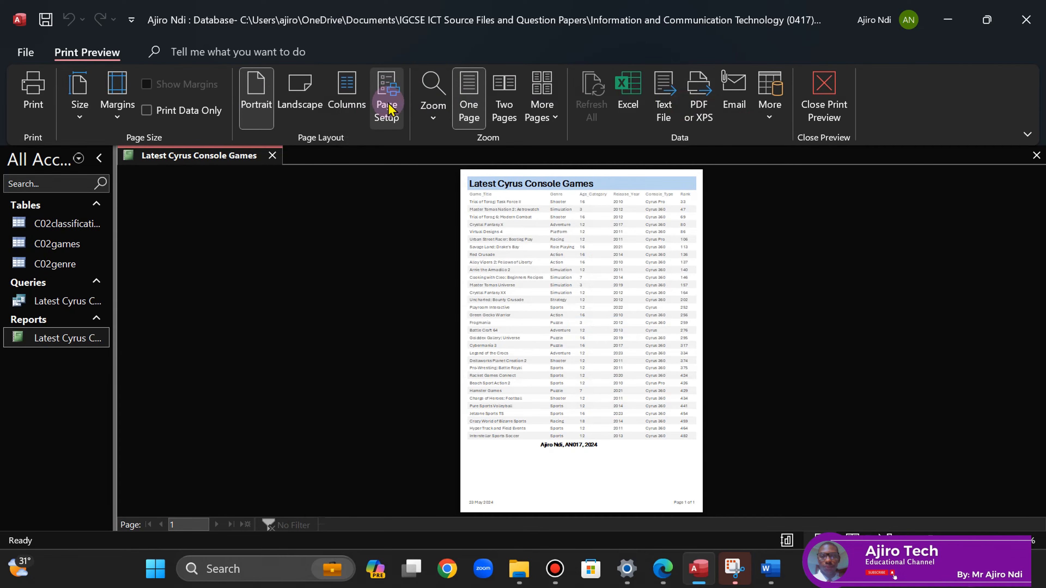
left_click(33, 82)
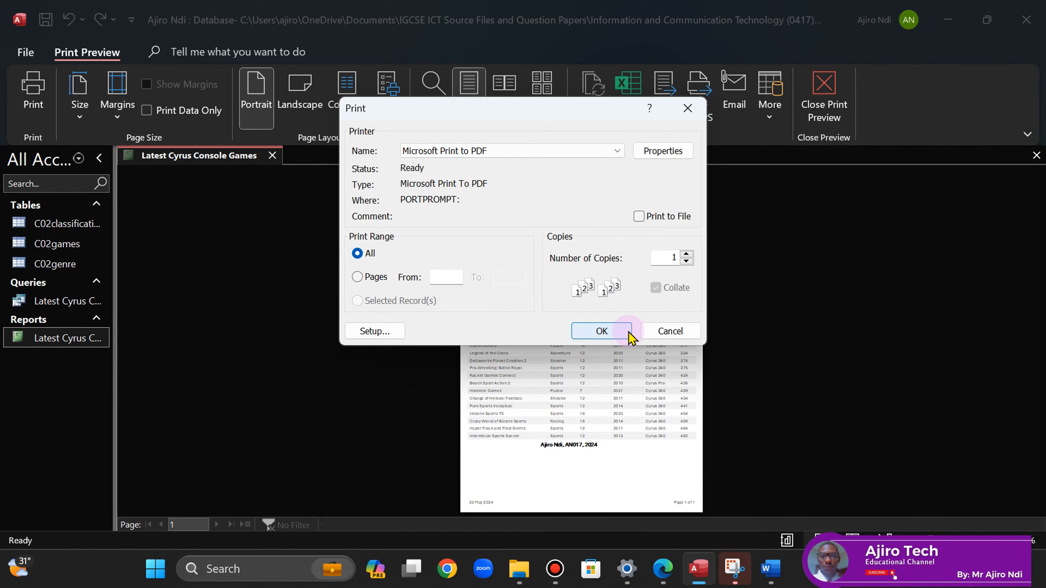
left_click(626, 334)
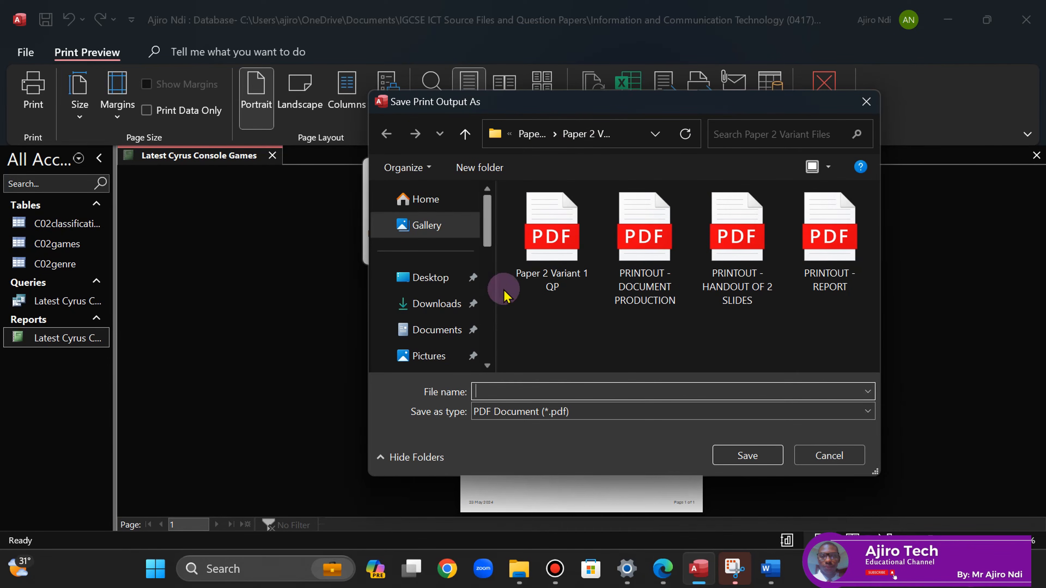
- Browse from Documents to the 03_0417_21 confidential source files folder for the printout
scroll(490, 289, "down", 3)
left_click(436, 195)
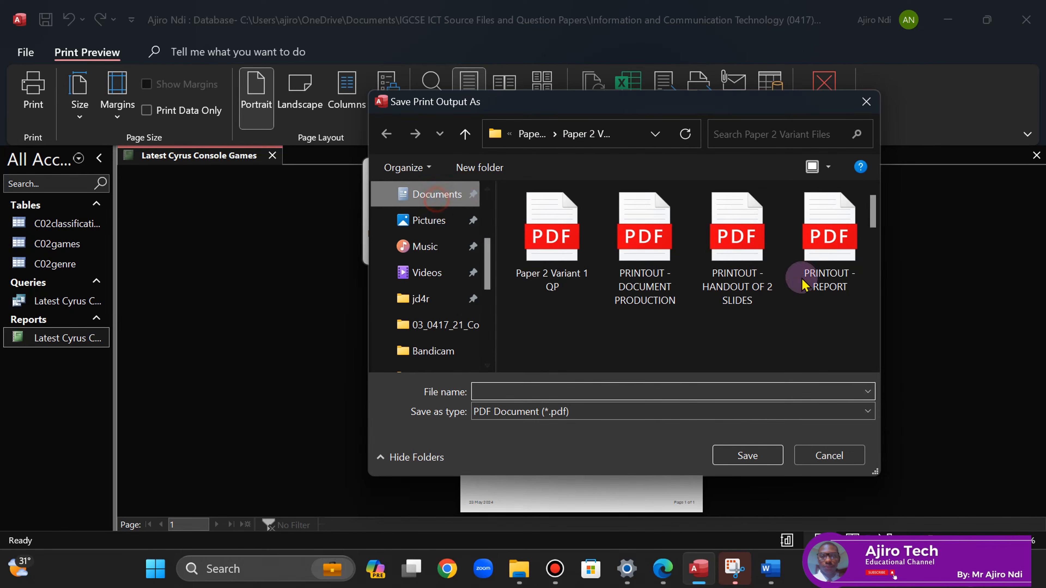
scroll(871, 305, "down", 2)
scroll(873, 307, "down", 1)
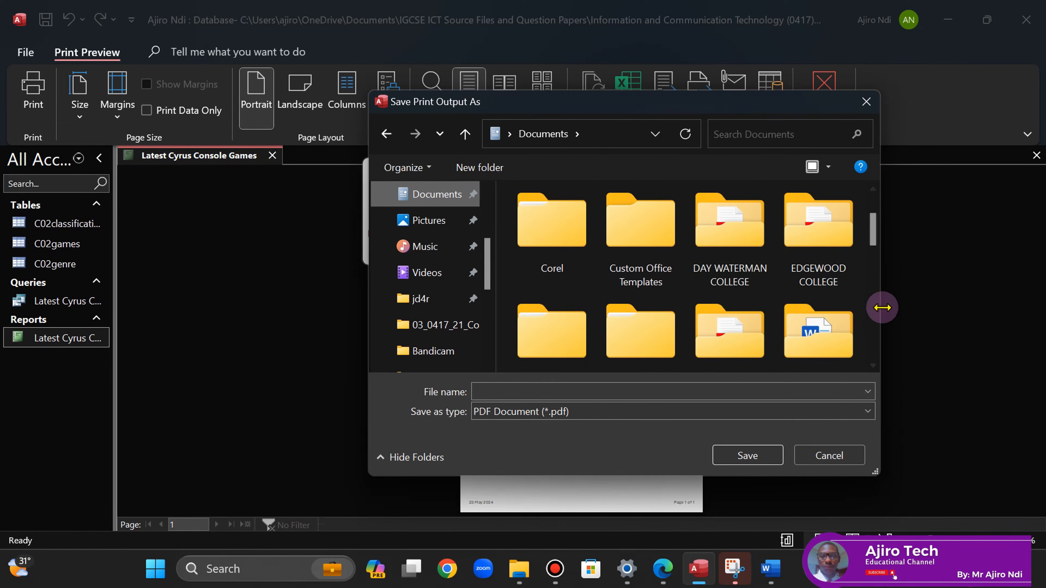
scroll(877, 313, "down", 2)
scroll(877, 313, "down", 2)
double_click(729, 262)
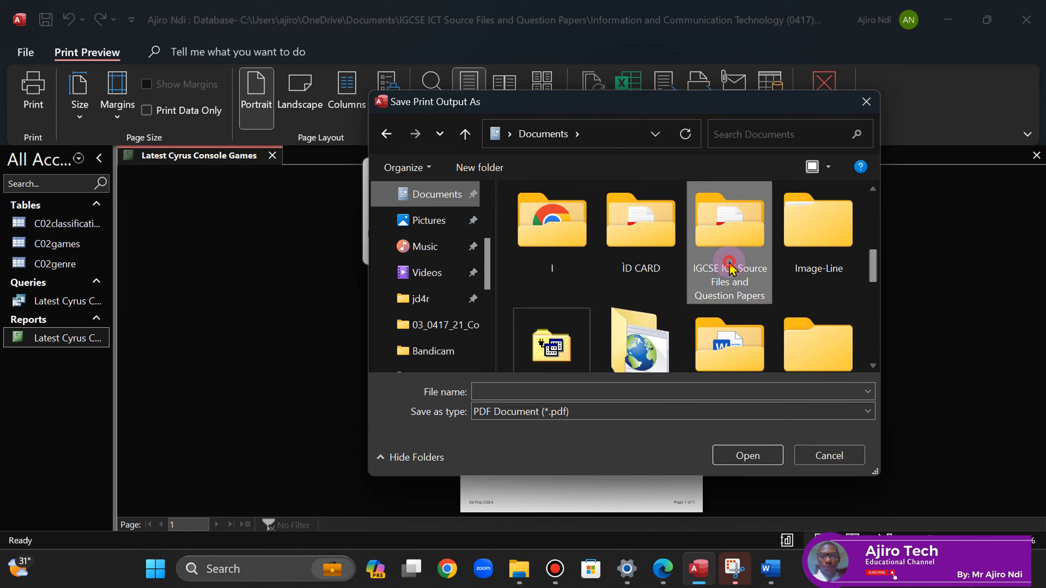
scroll(874, 329, "down", 3)
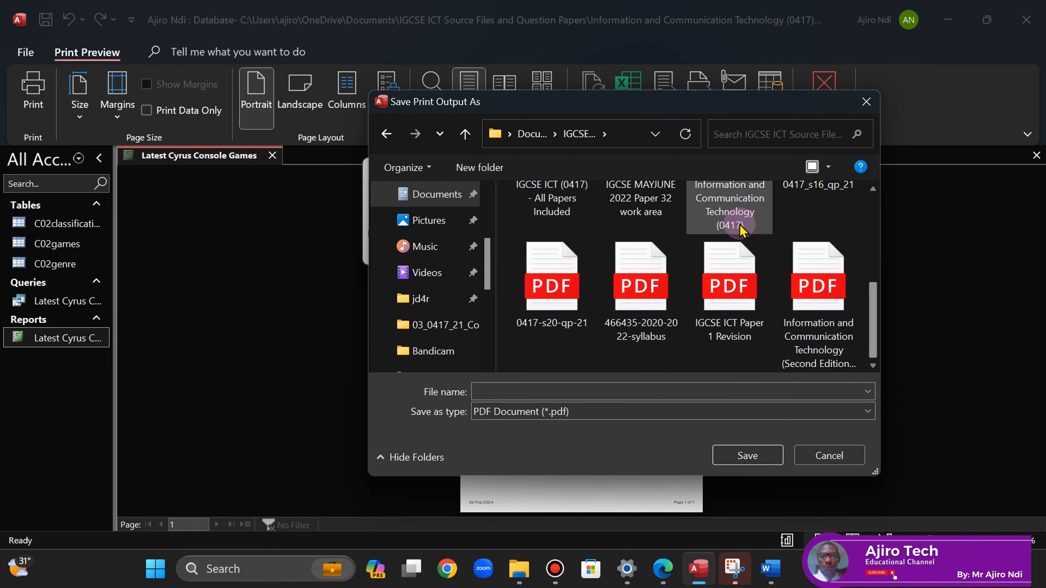
double_click(738, 218)
scroll(871, 340, "down", 5)
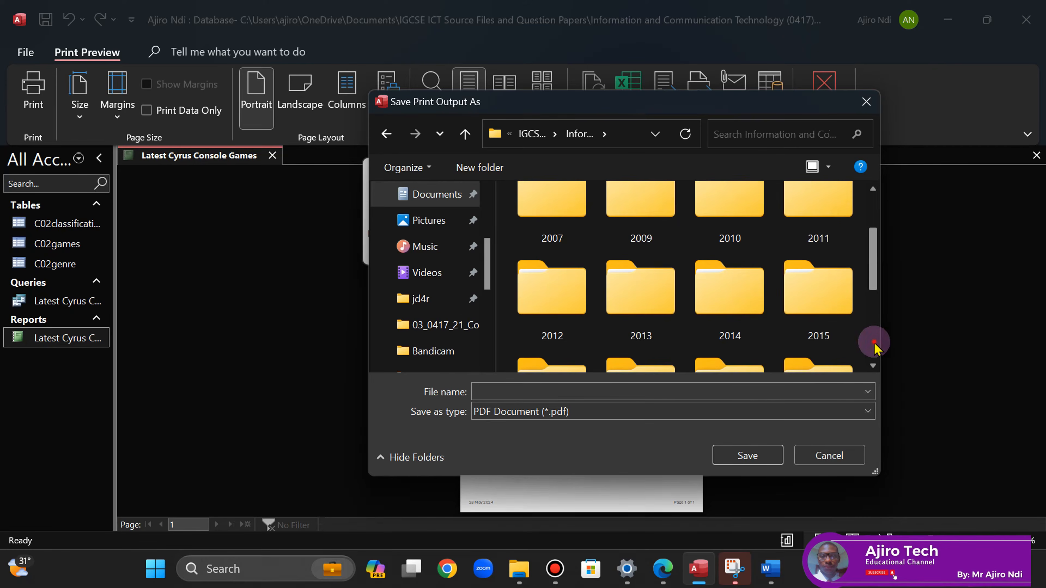
double_click(561, 320)
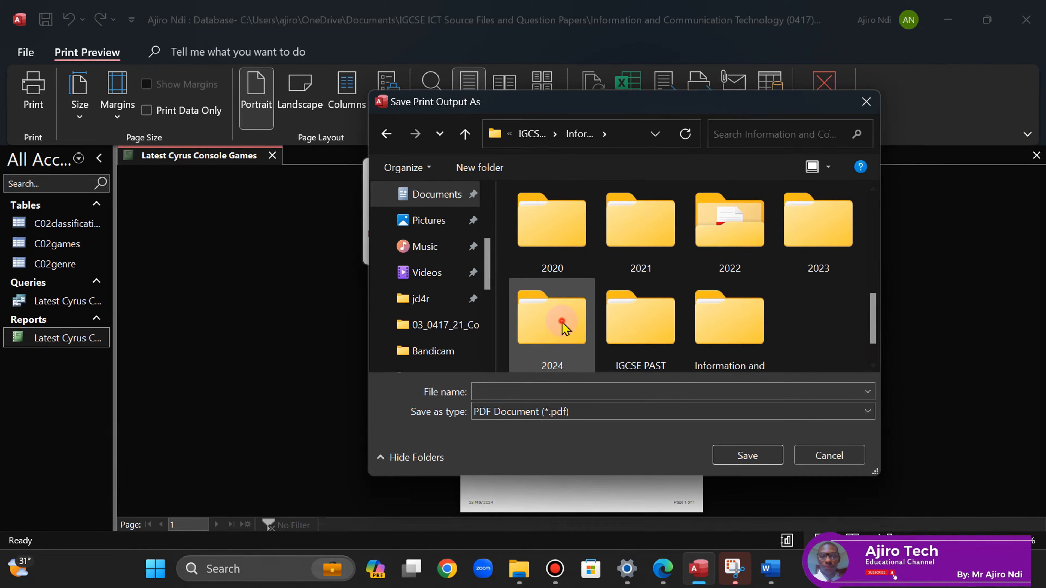
double_click(573, 233)
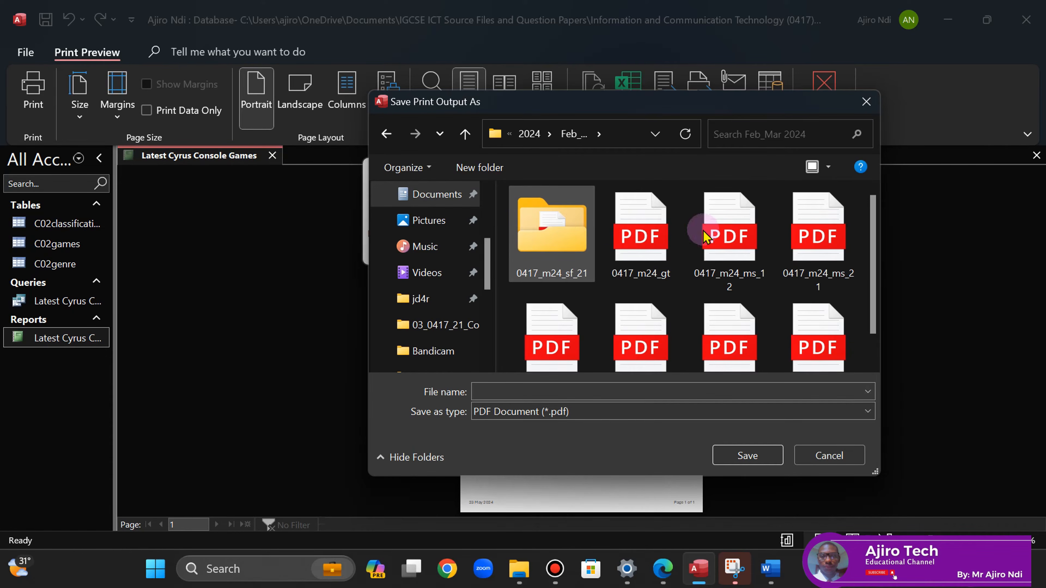
double_click(517, 247)
double_click(532, 247)
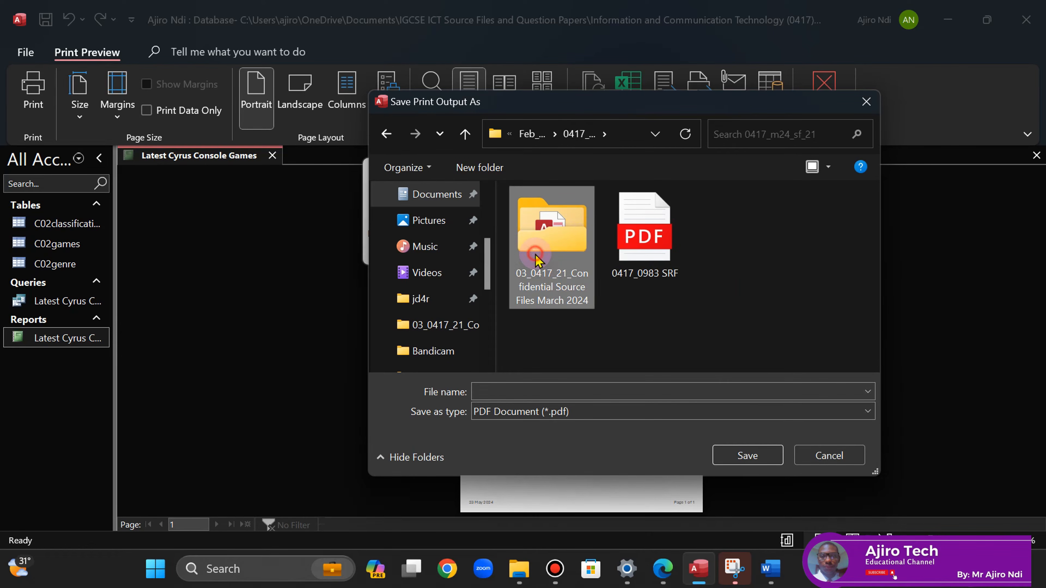
- Name the PDF output PRINTOUT - REPORT 1 and save it
left_click(509, 391)
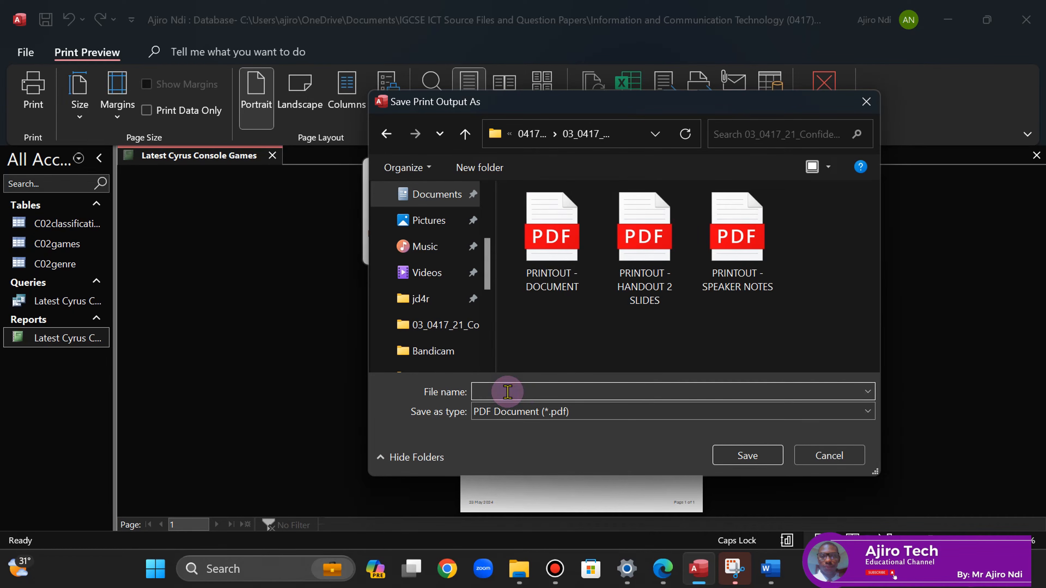
type("PRINTOU")
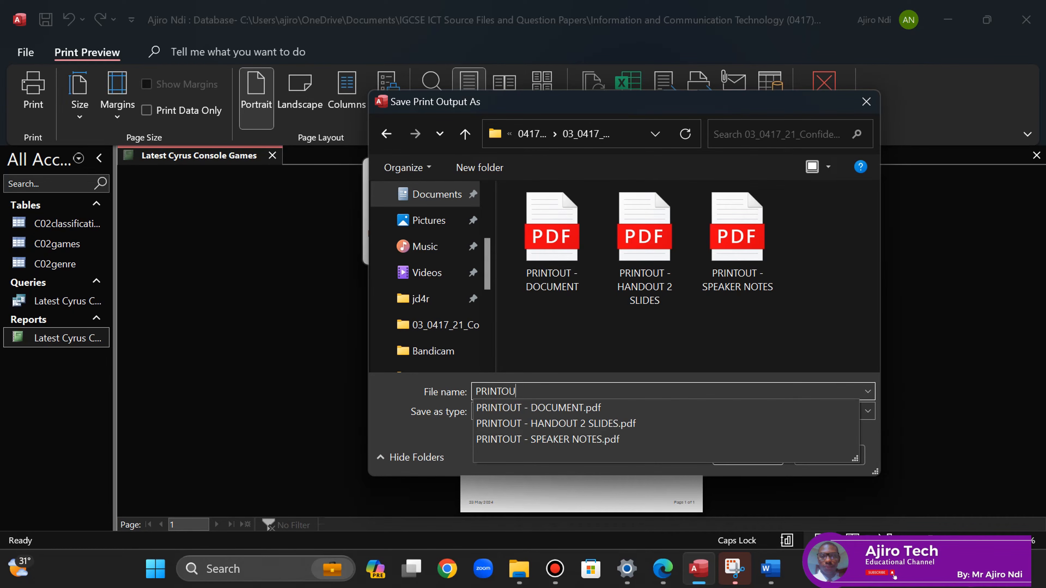
type("T - REPORT 1")
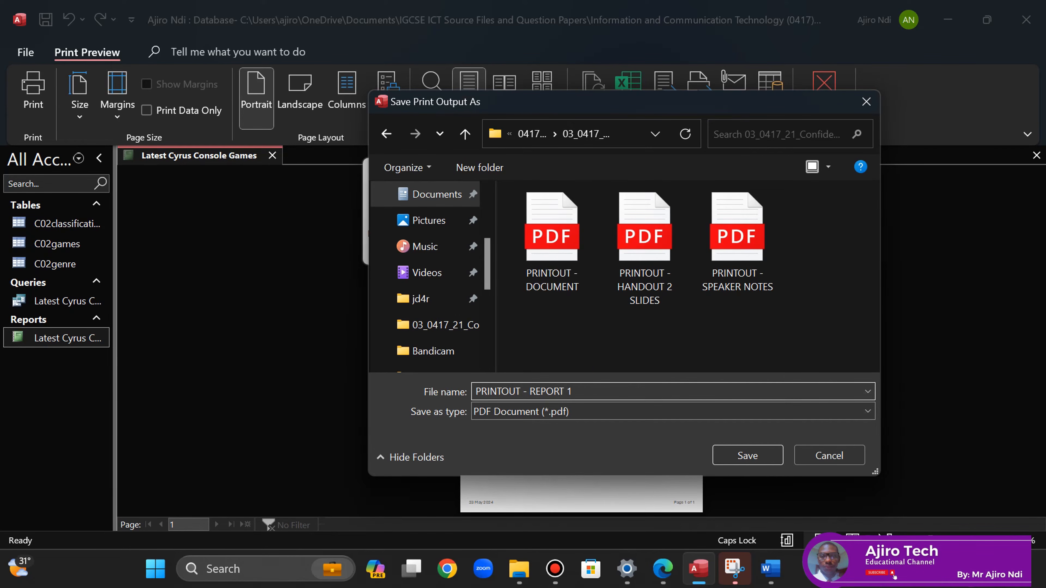
left_click(748, 456)
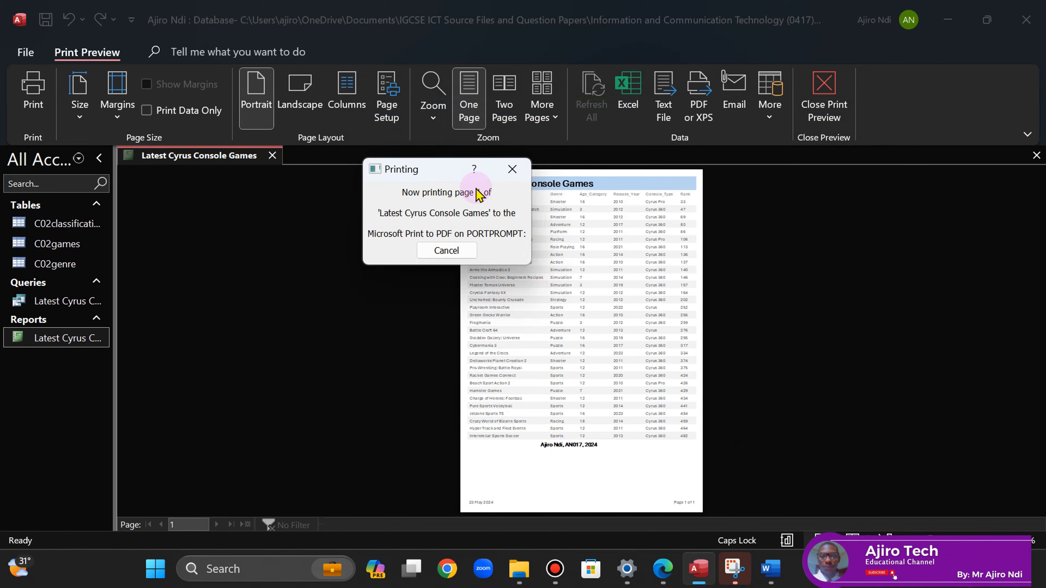
- Save and close the Latest Cyrus Console Games report
right_click(247, 161)
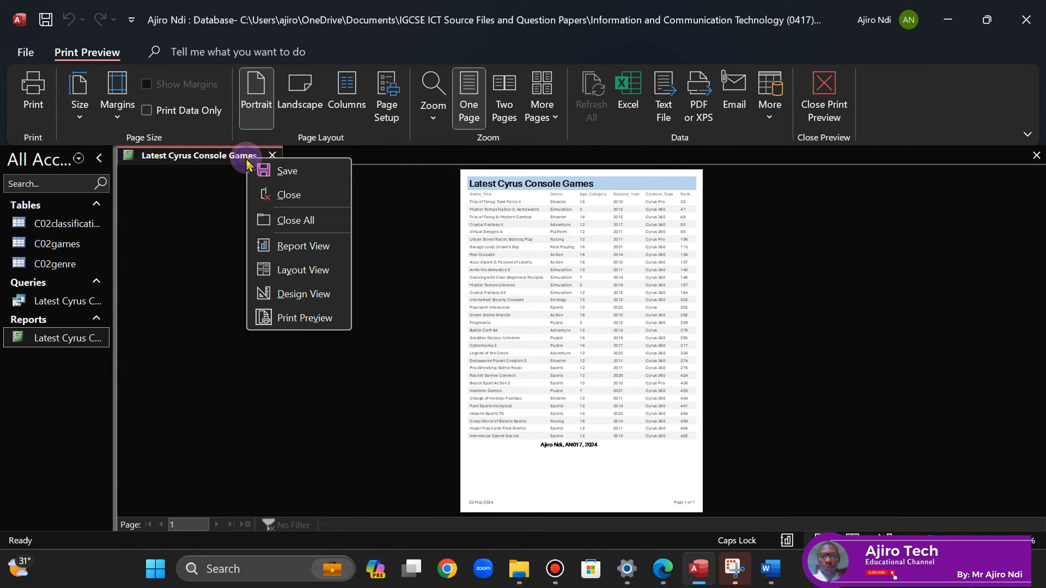
left_click(269, 170)
left_click(272, 155)
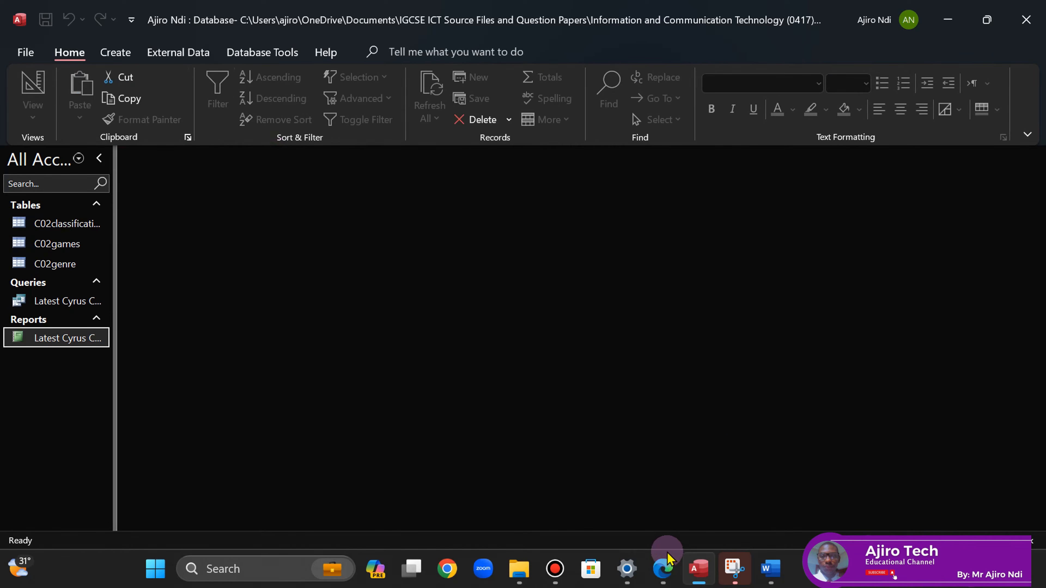
- Tick question 16 as done on the question paper PDF
left_click(663, 566)
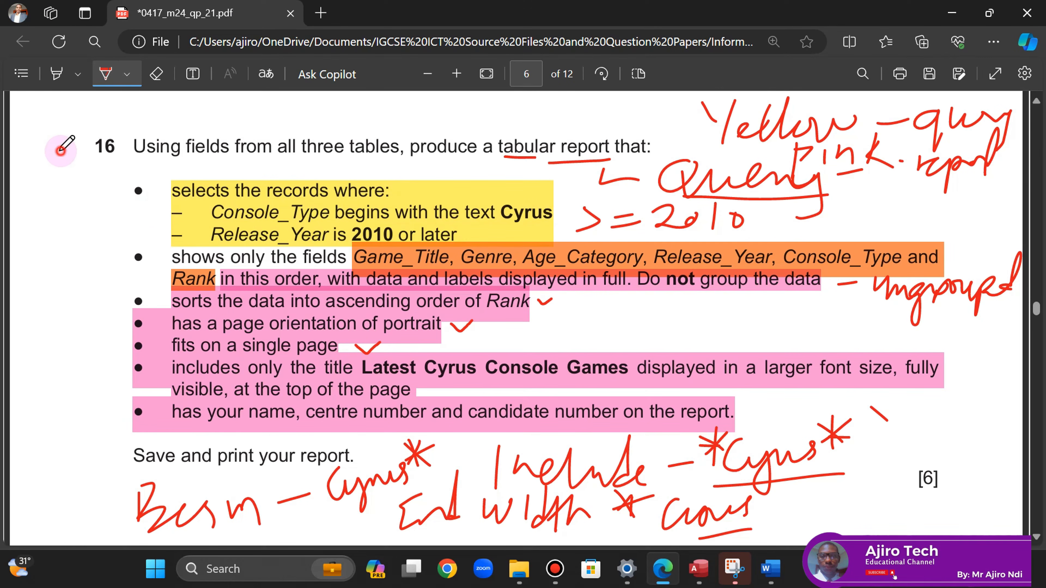
left_click_drag(61, 151, 88, 140)
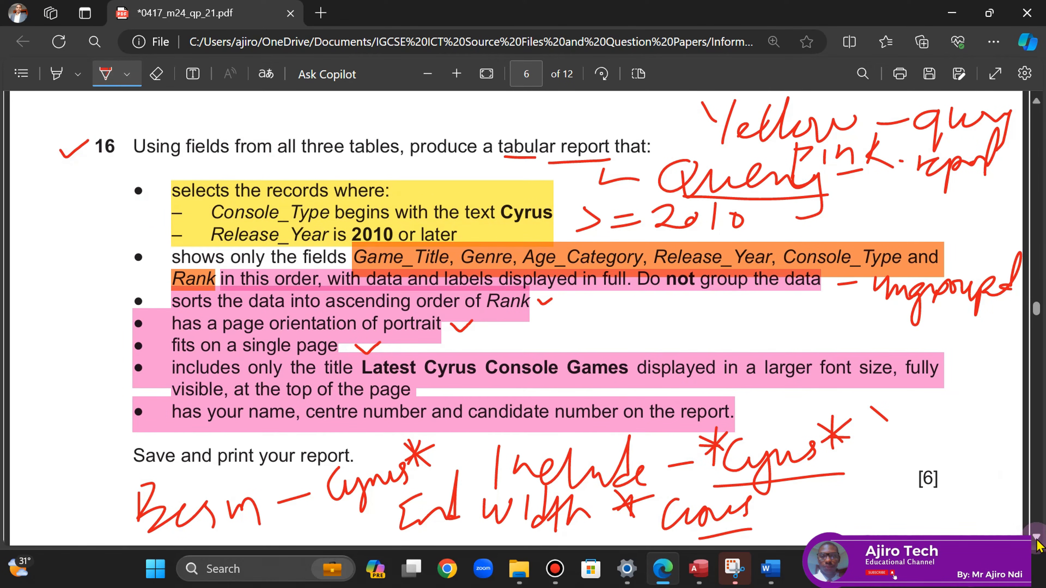
scroll(1037, 540, "down", 15)
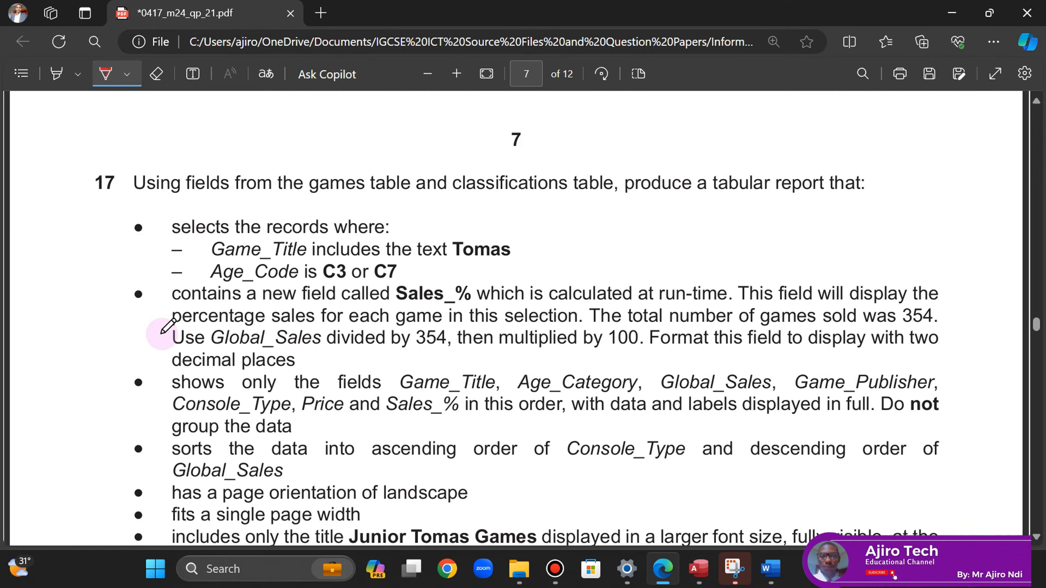
left_click(1038, 538)
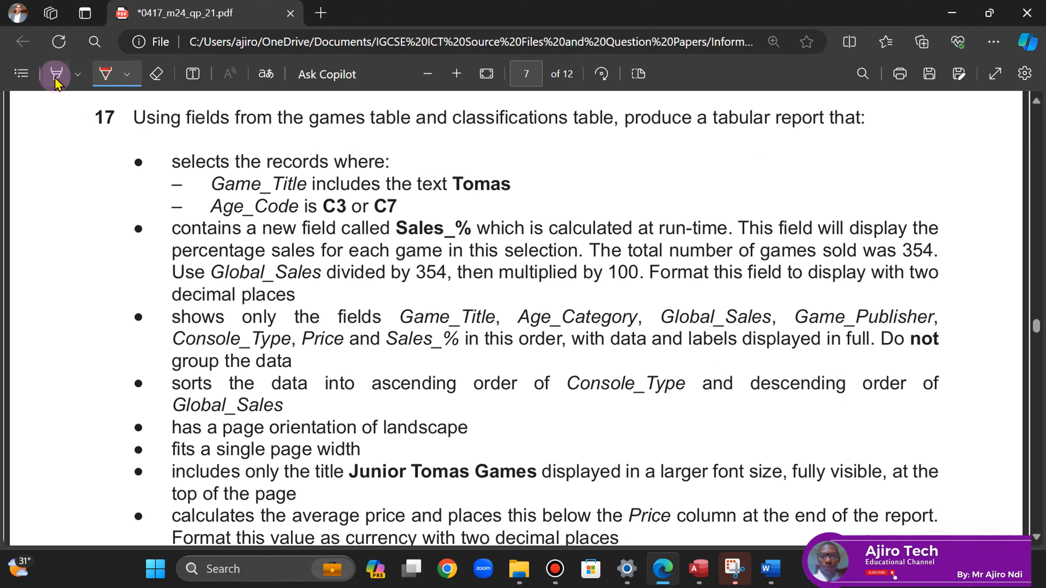
- Highlight the Tomas and C3 or C7 criteria, Sales_% field and field list in yellow
left_click(78, 74)
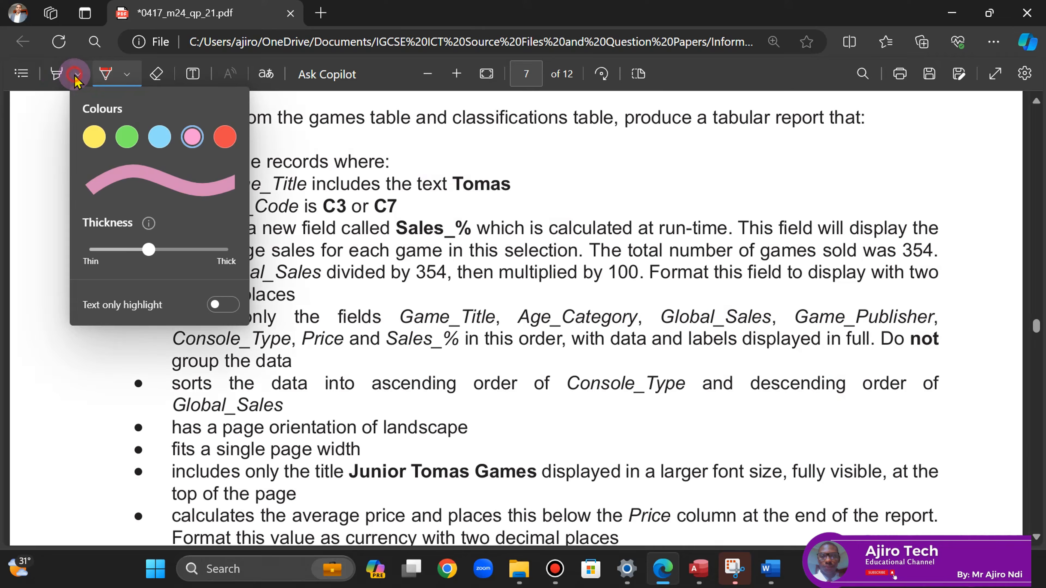
left_click(88, 140)
left_click(375, 73)
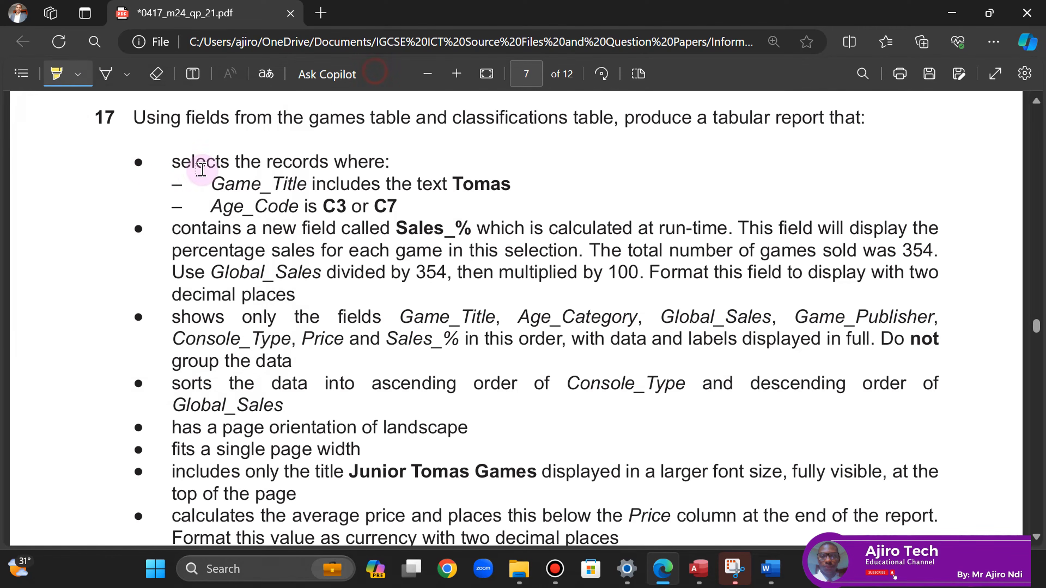
mouse_move(170, 160)
left_mouse_down()
mouse_move(420, 205)
mouse_move(393, 207)
left_mouse_up()
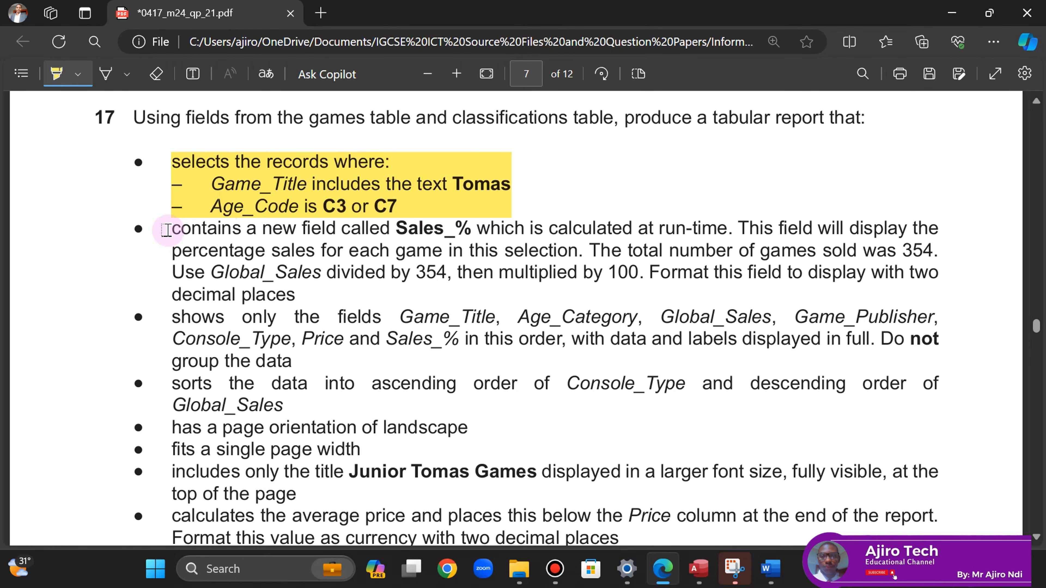
mouse_move(168, 230)
left_mouse_down()
mouse_move(296, 273)
mouse_move(302, 292)
left_mouse_up()
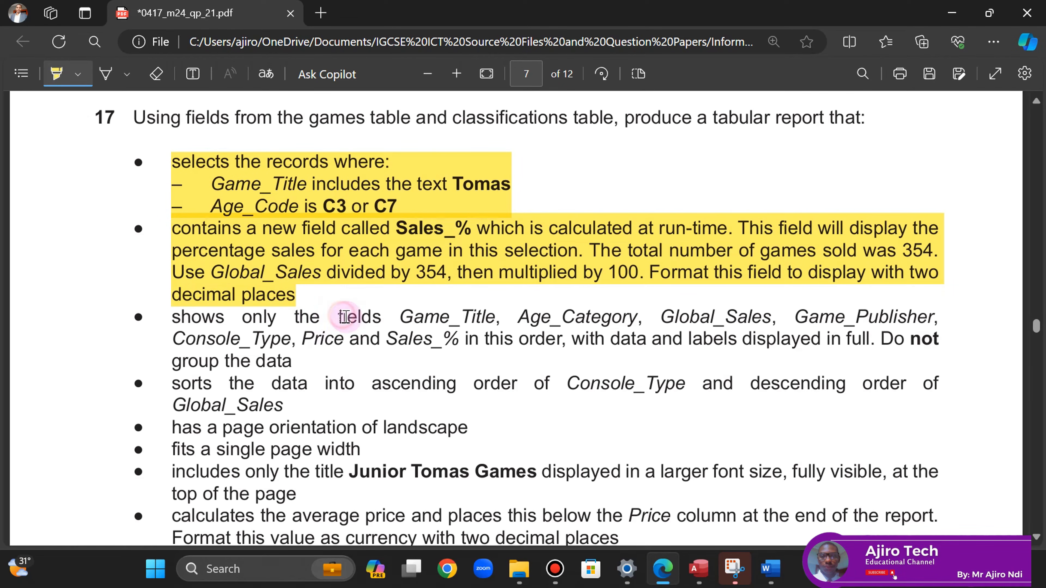
left_click_drag(344, 317, 451, 345)
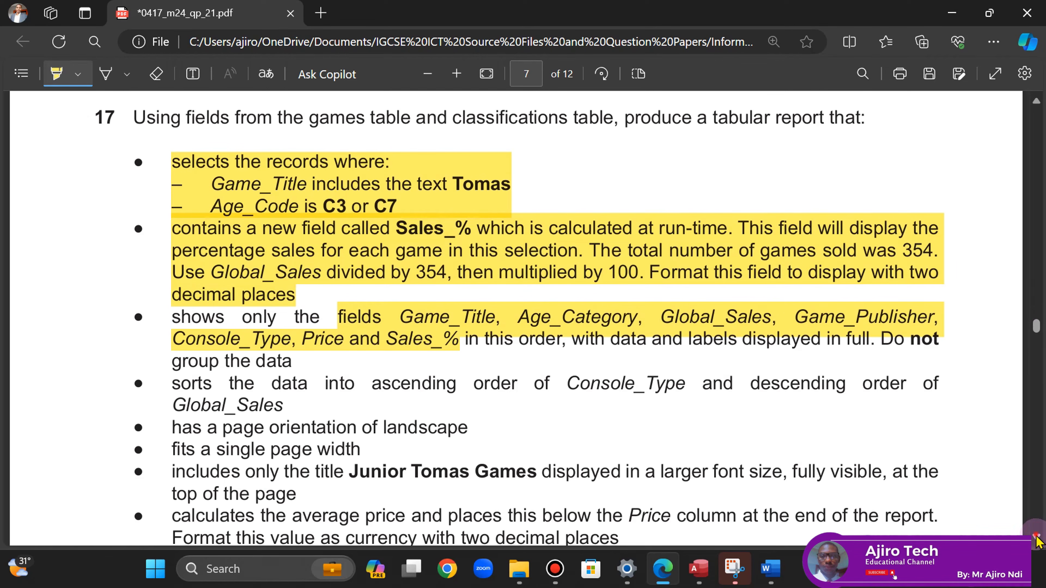
- Highlight the remaining report requirements in pink, turn off the highlighter, and return to Access
scroll(1038, 542, "down", 3)
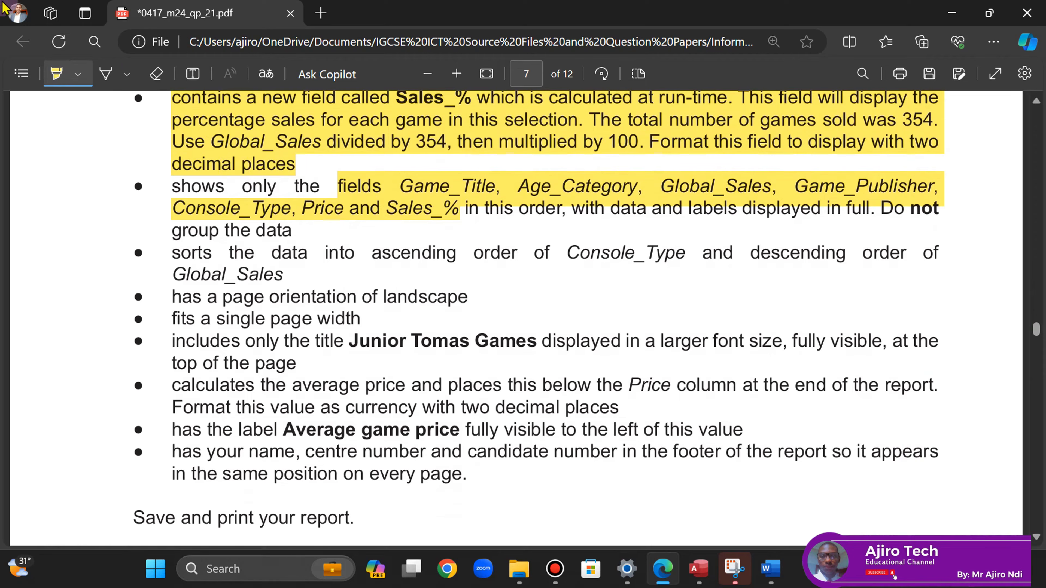
left_click(78, 74)
left_click(192, 137)
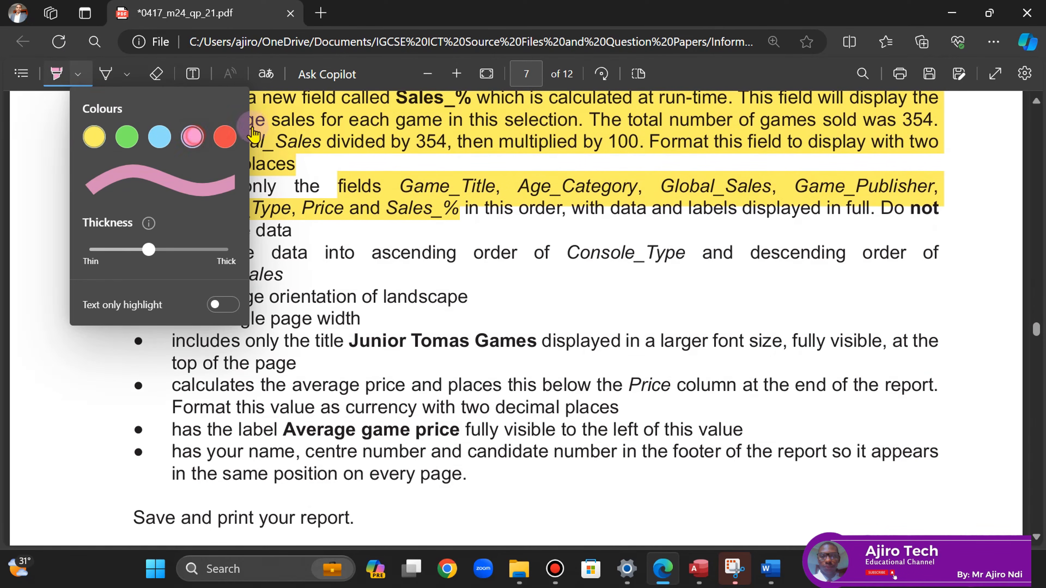
left_click(717, 76)
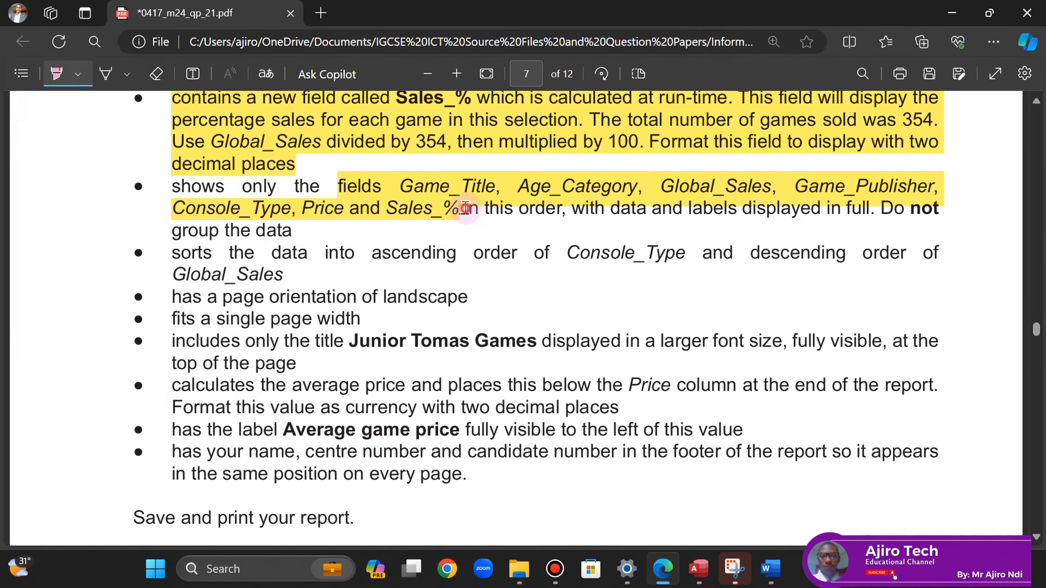
left_click_drag(464, 209, 478, 480)
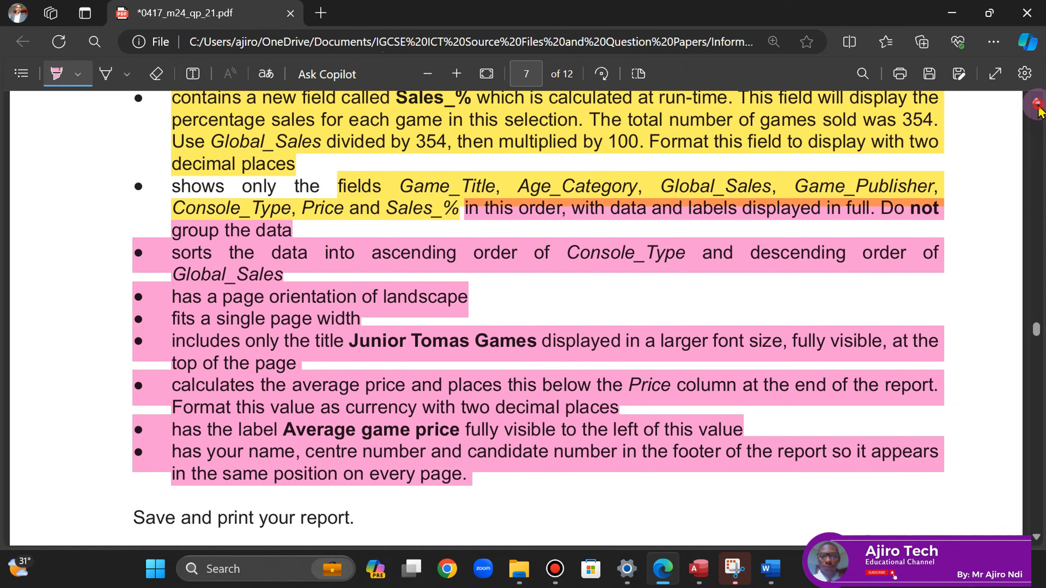
scroll(1039, 109, "up", 3)
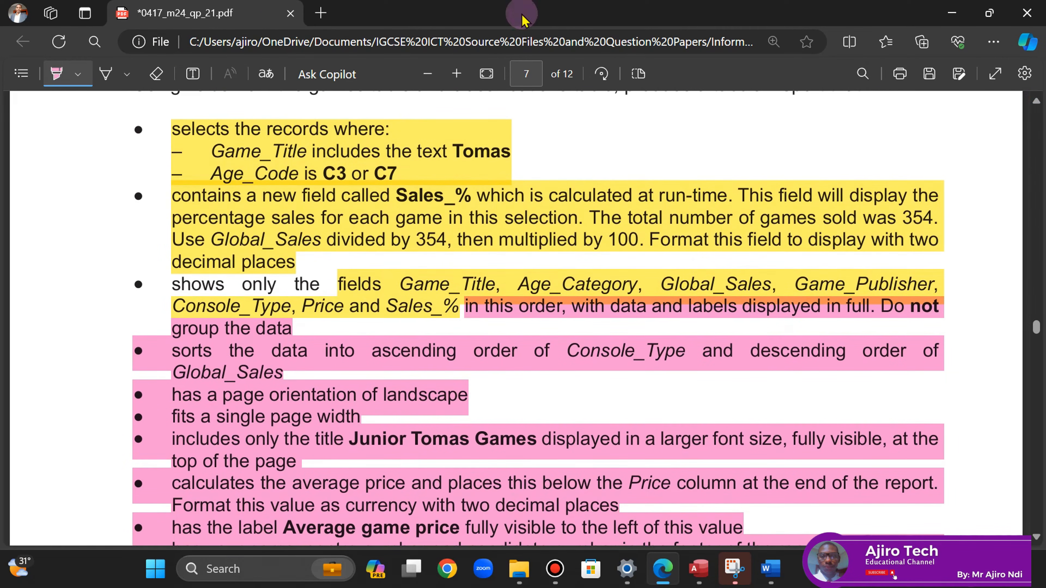
left_click(58, 74)
left_click(702, 564)
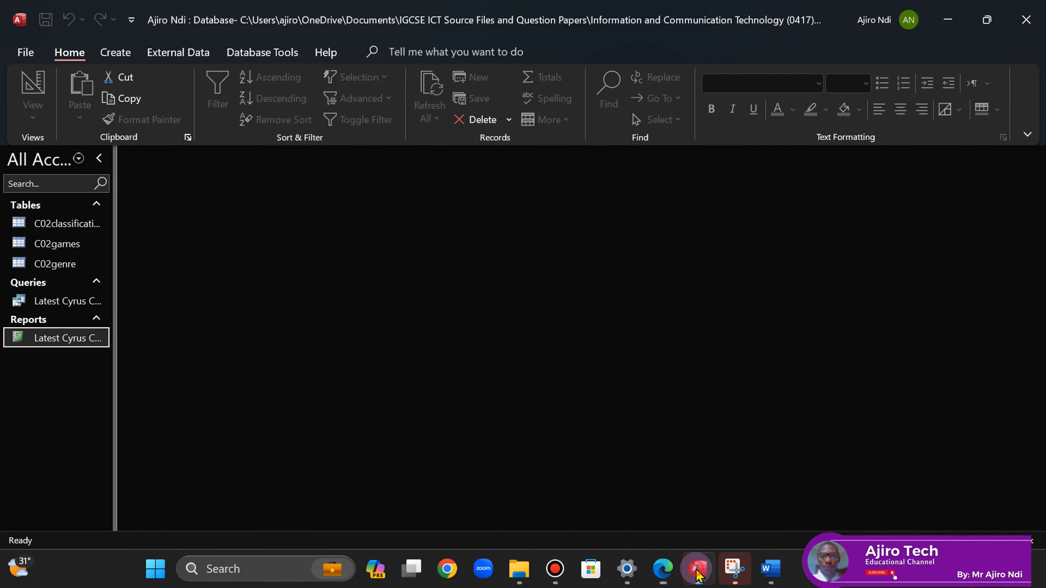
- Start the Simple Query Wizard from the Create tab's Query Wizard
left_click(116, 53)
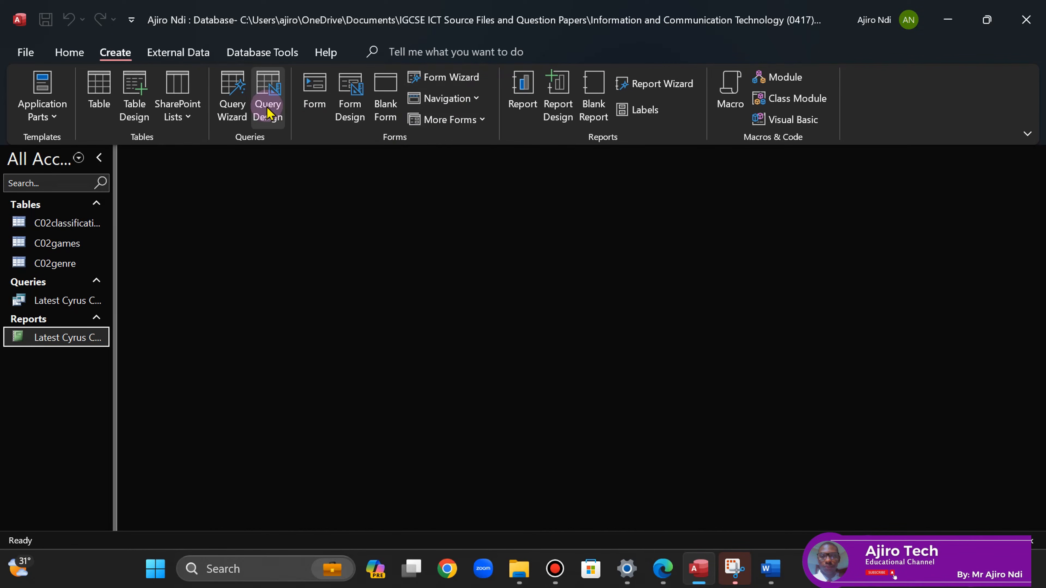
left_click(232, 101)
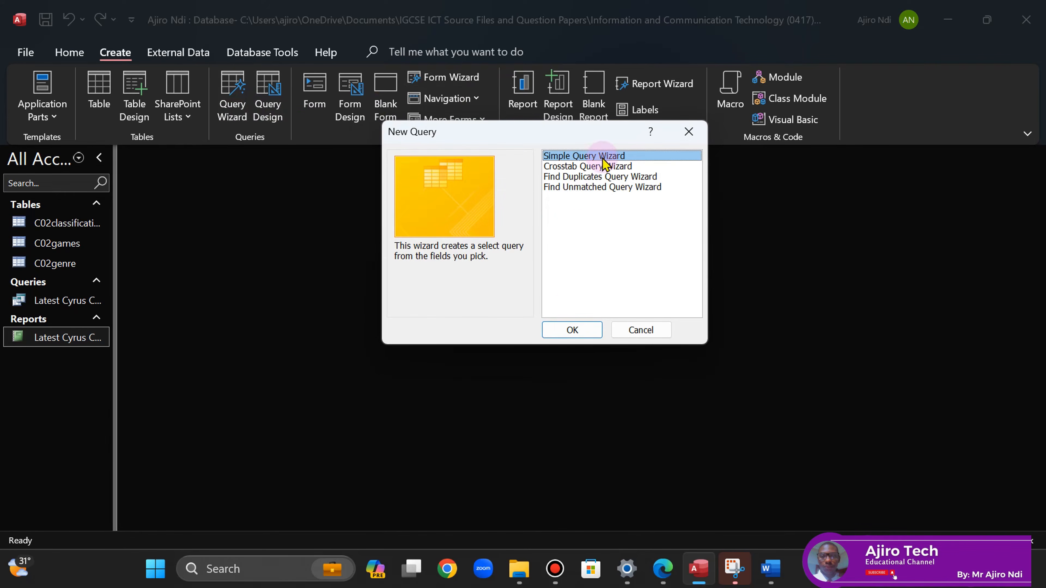
left_click(579, 335)
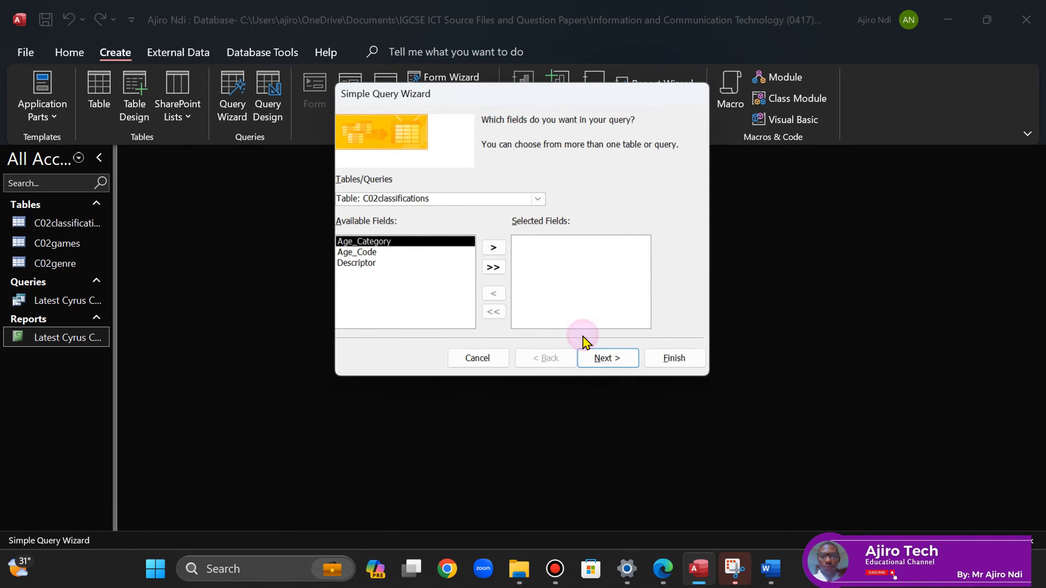
left_click(659, 573)
scroll(1037, 107, "up", 2)
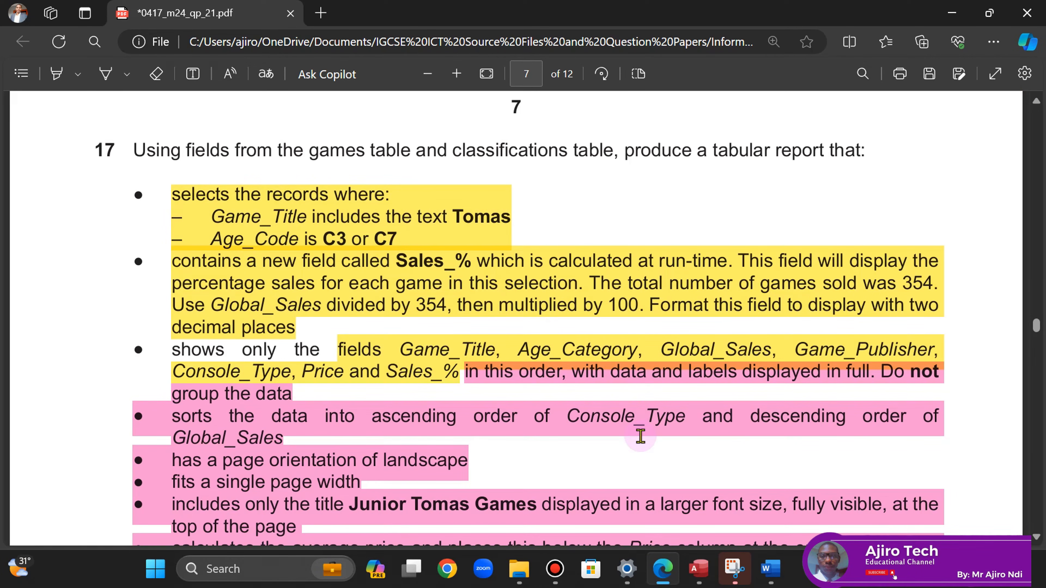
left_click(699, 569)
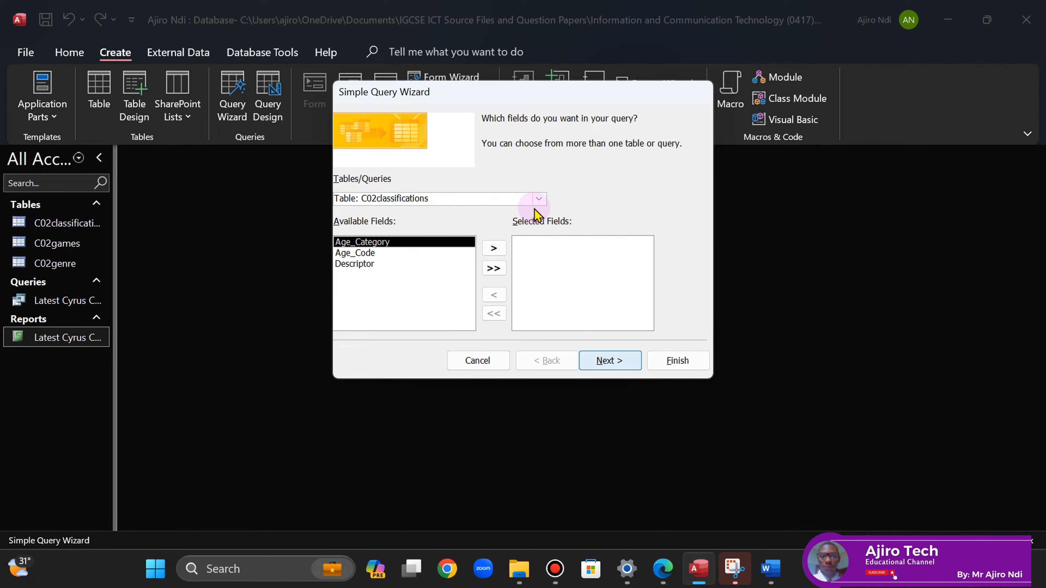
- Choose the C02games table and add Game_Title to the selected fields
left_click(538, 199)
left_click(408, 224)
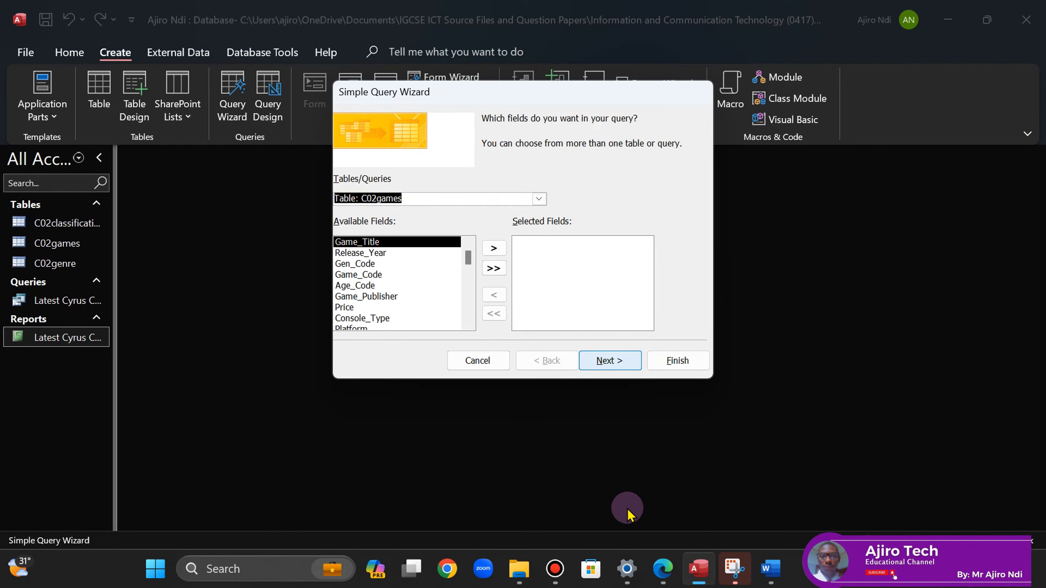
left_click(664, 569)
left_click(664, 570)
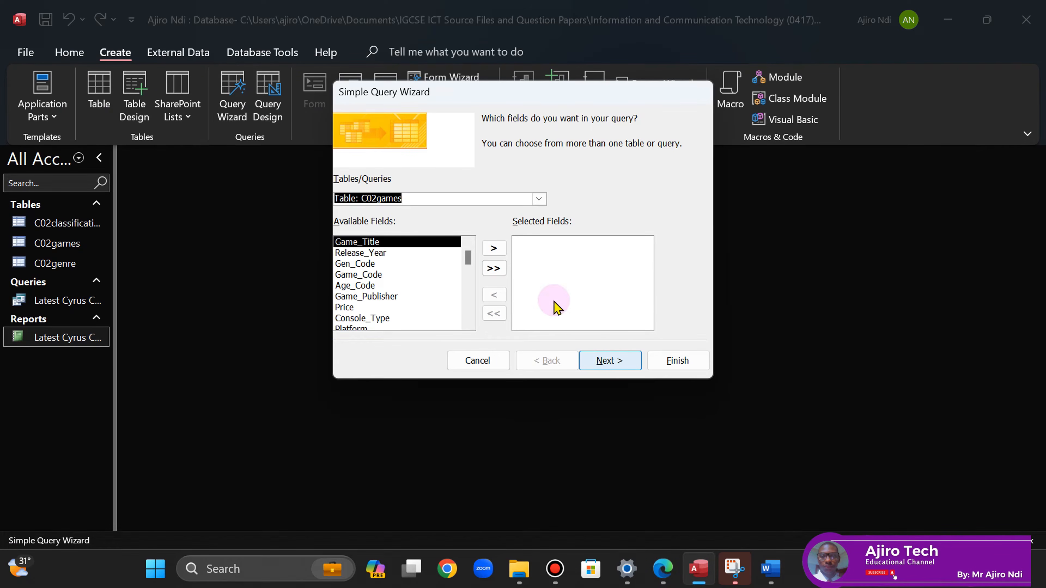
left_click(539, 200)
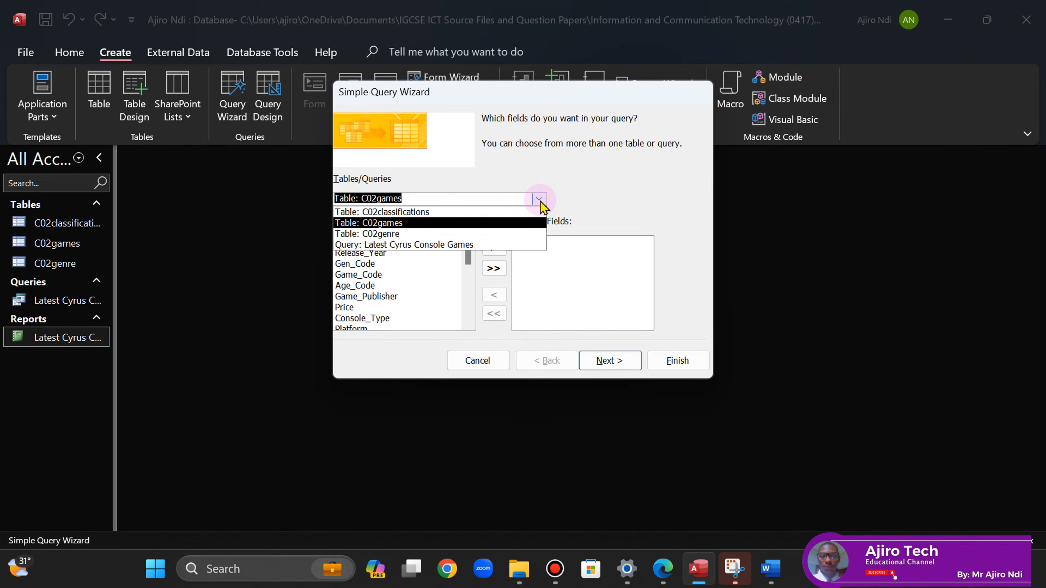
left_click(539, 200)
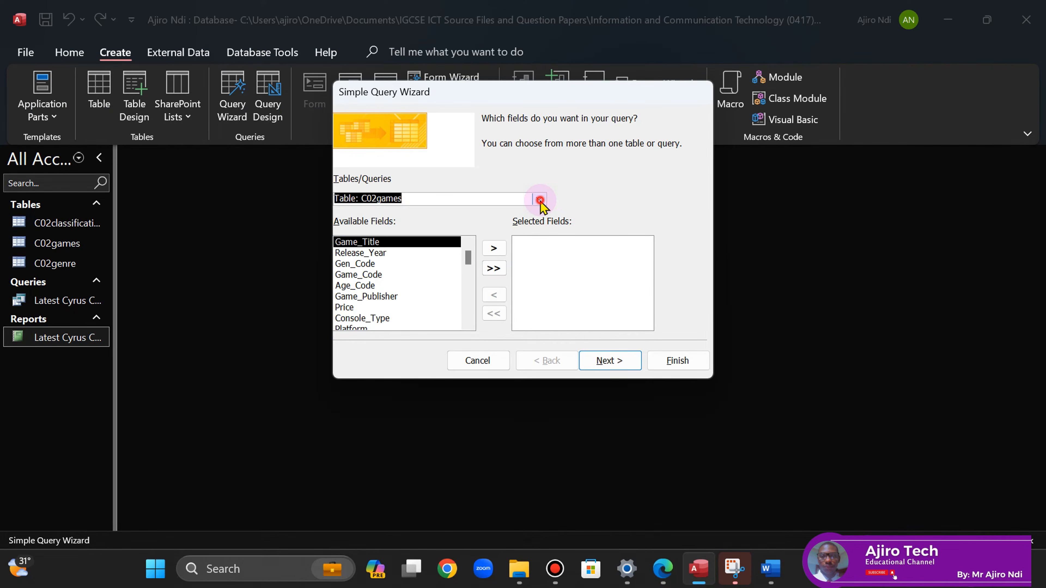
left_click(497, 255)
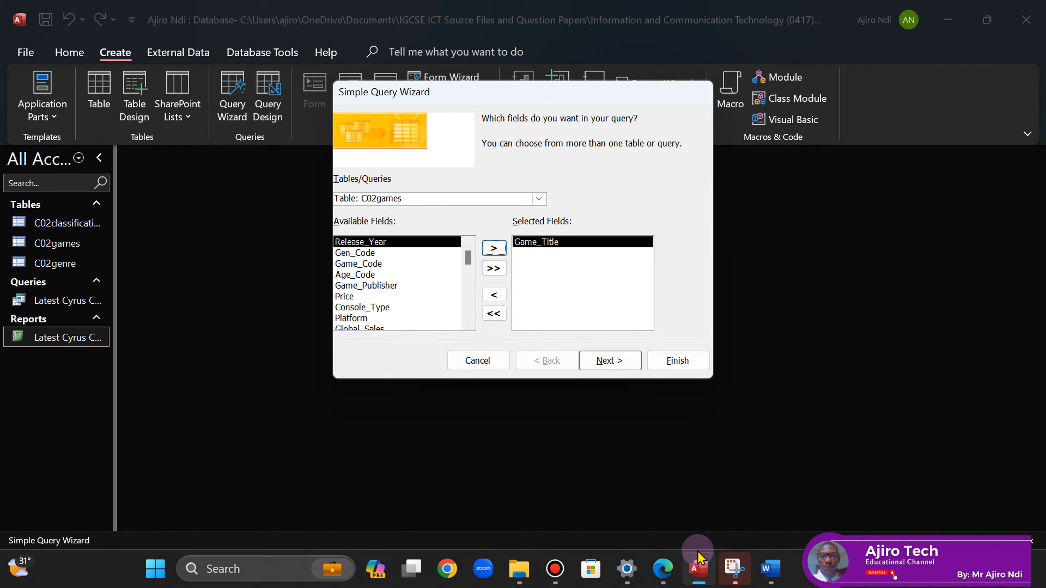
left_click(664, 571)
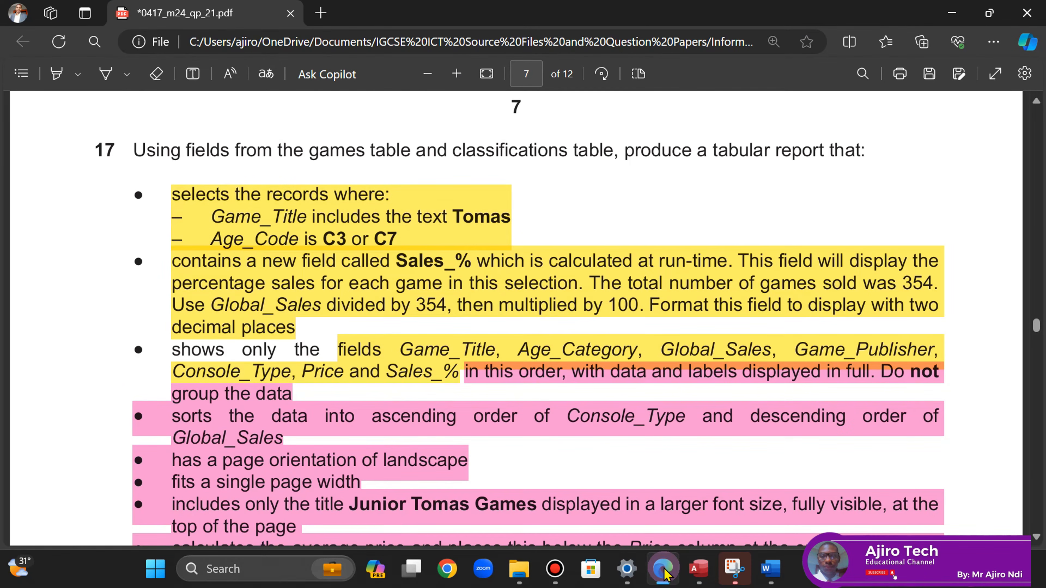
left_click(664, 571)
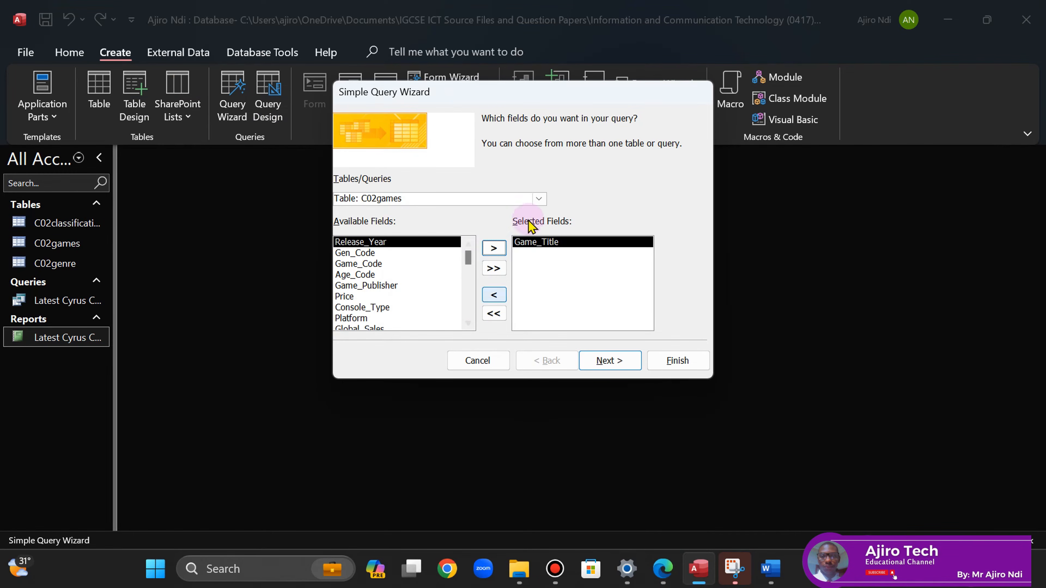
- Switch to the C02classifications table and add Age_Category
left_click(539, 200)
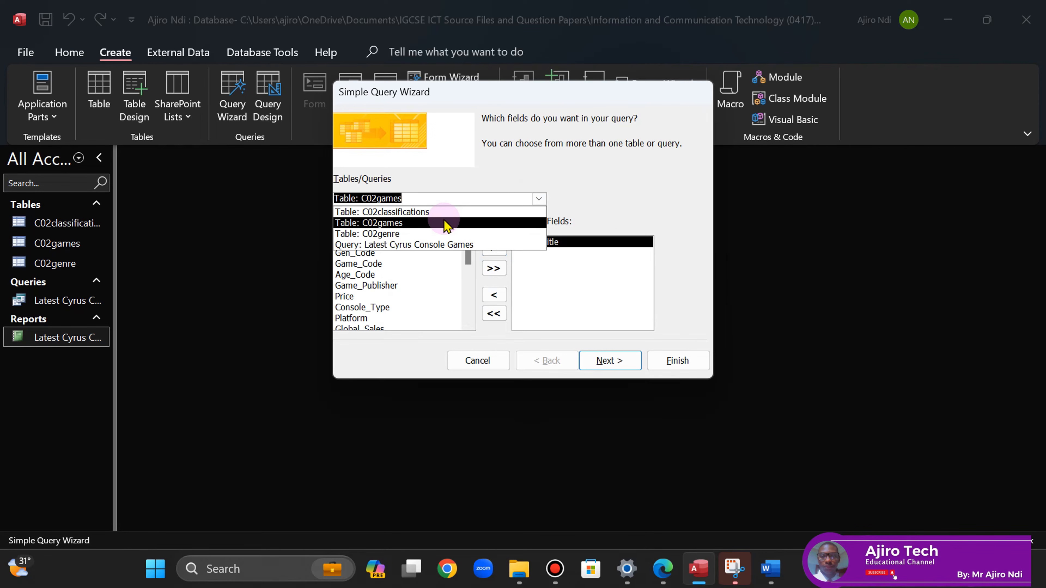
left_click(436, 213)
left_click(371, 242)
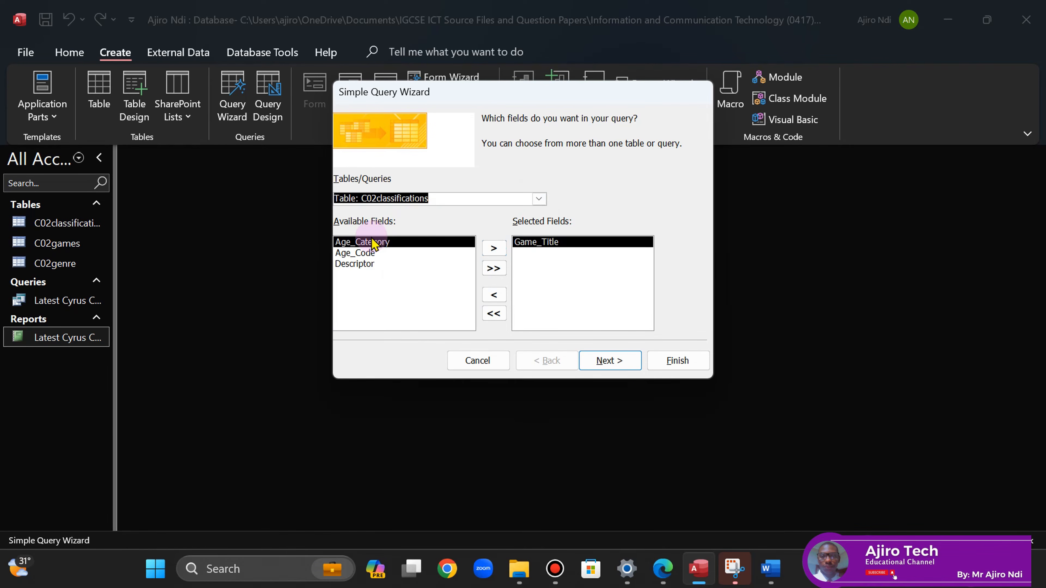
double_click(367, 248)
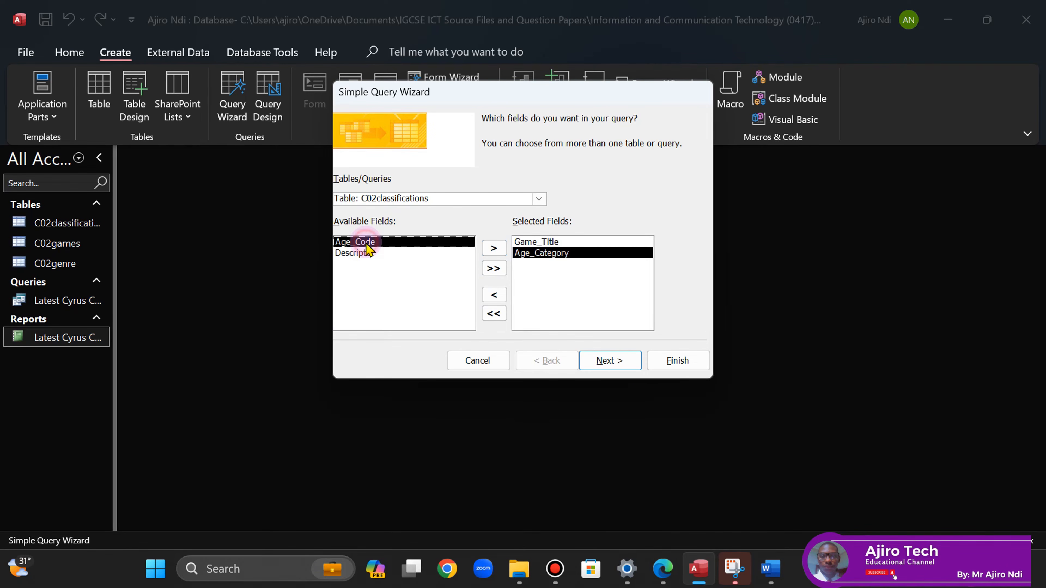
left_click(663, 569)
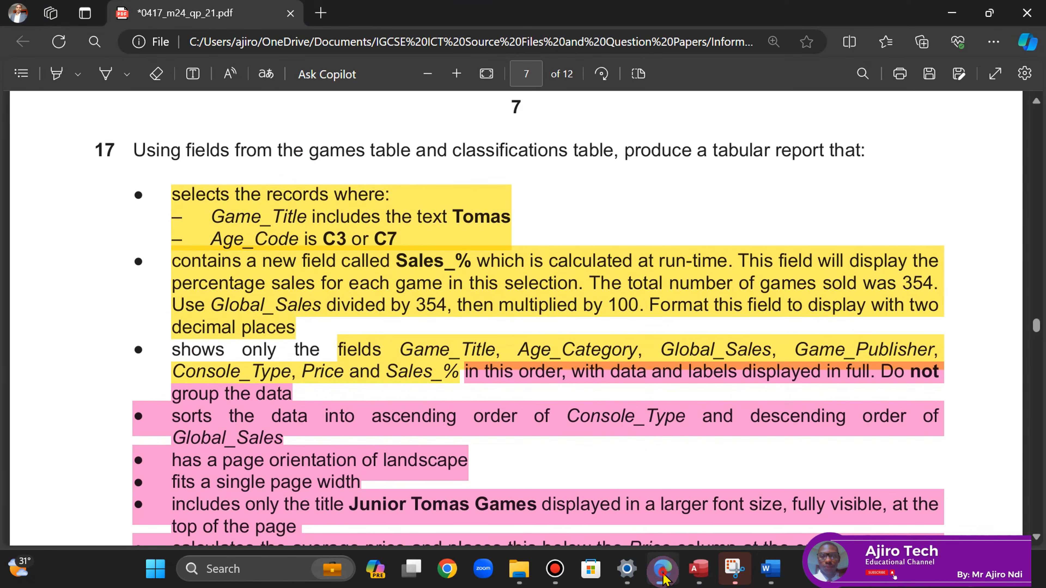
- From C02games, add Global_Sales, Game_Publisher and Console_Type to the selected fields
left_click(663, 573)
left_click(539, 199)
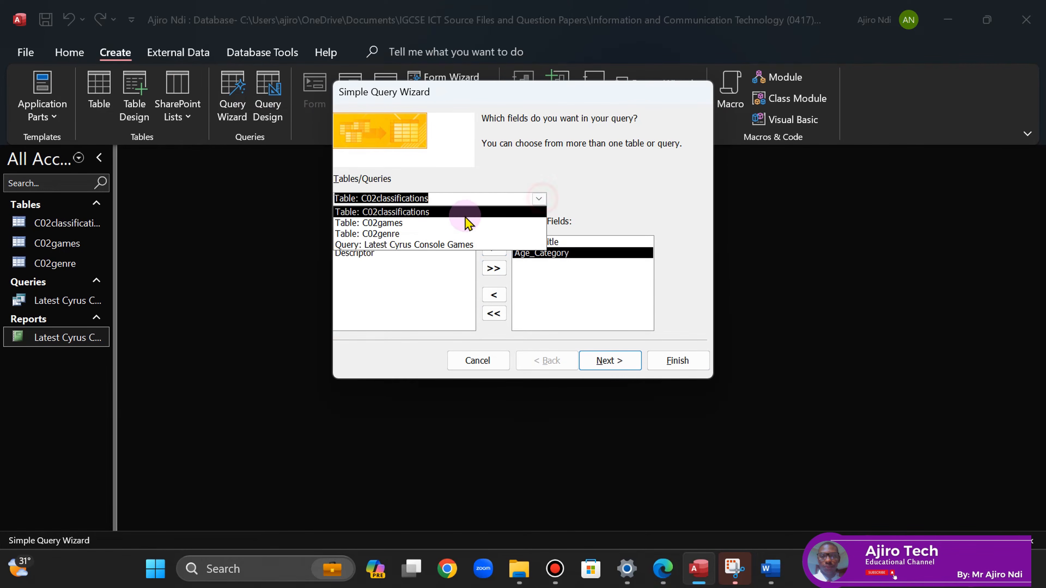
left_click(447, 223)
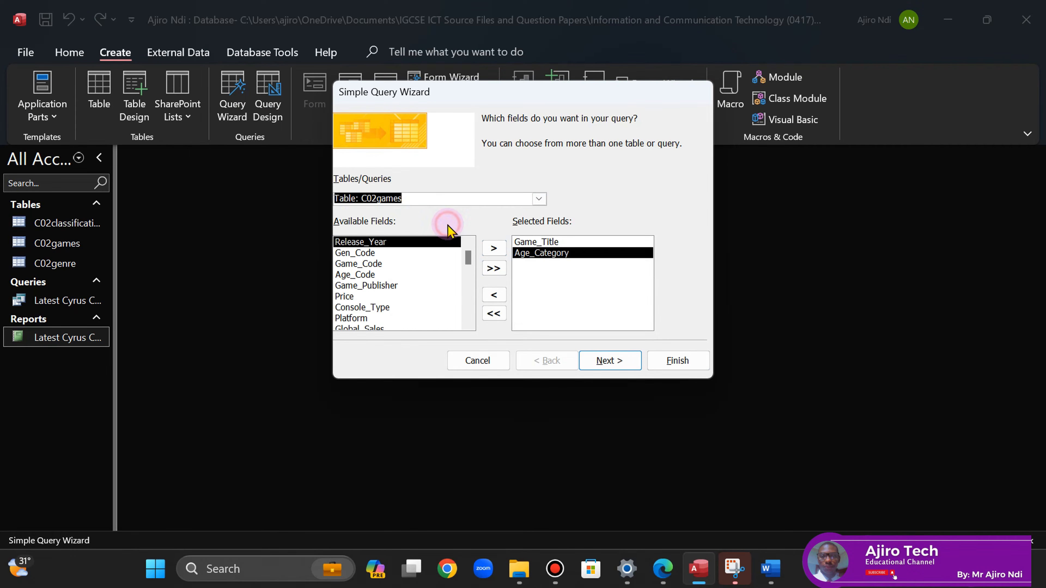
left_click(468, 323)
left_click(364, 311)
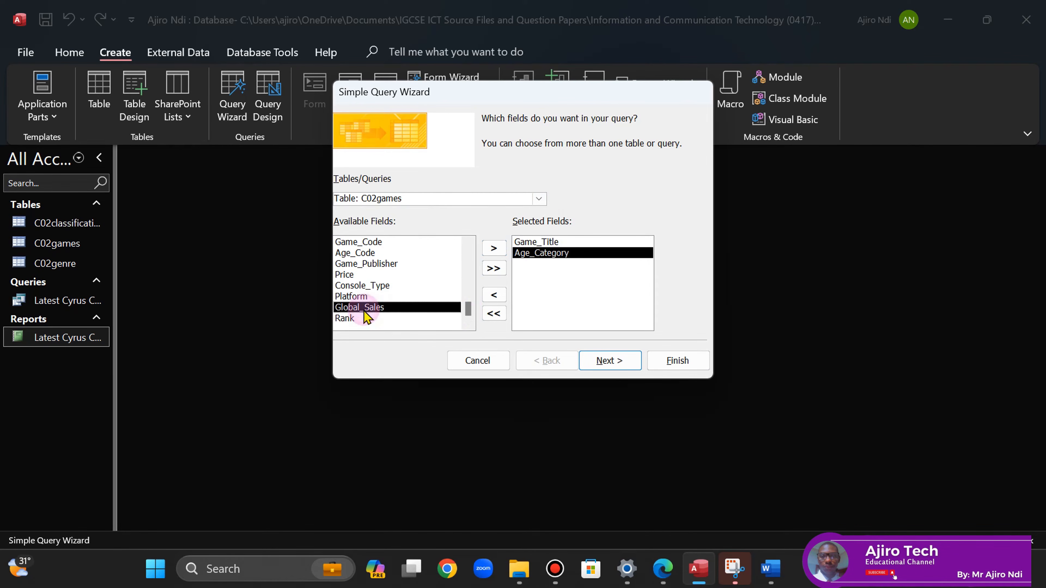
double_click(368, 309)
left_click(662, 581)
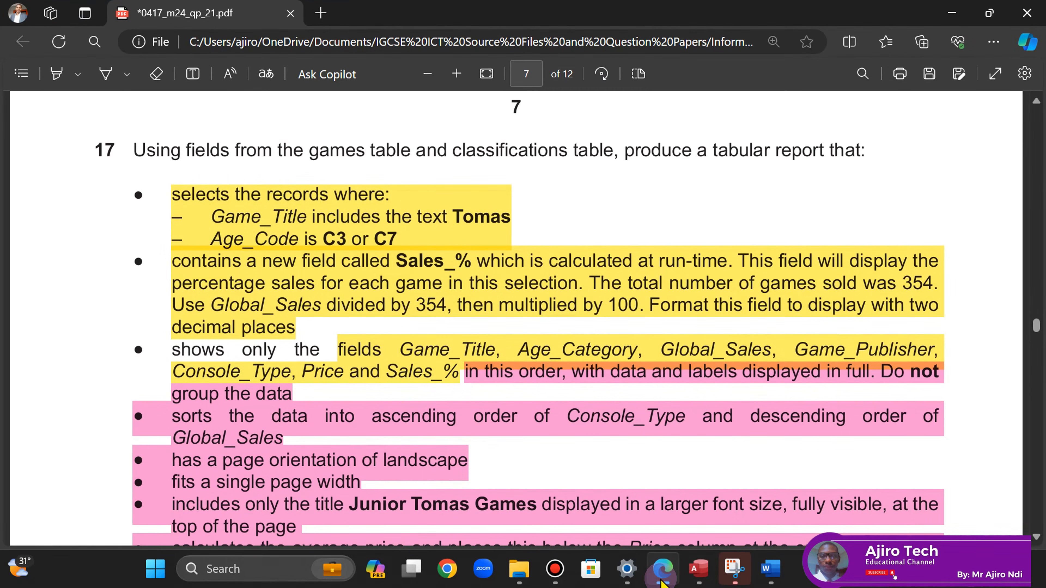
left_click(662, 581)
double_click(362, 274)
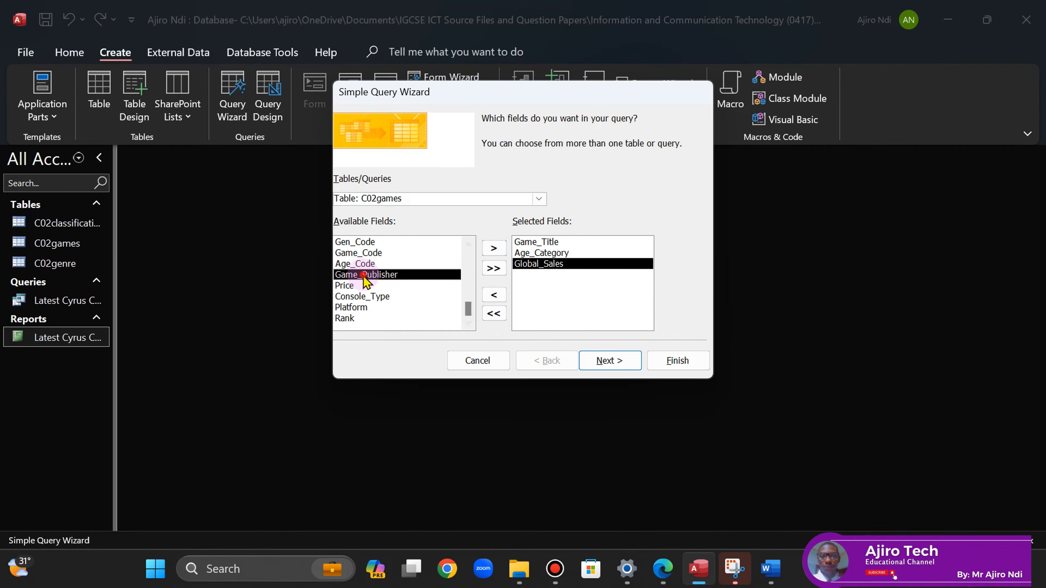
left_click(665, 570)
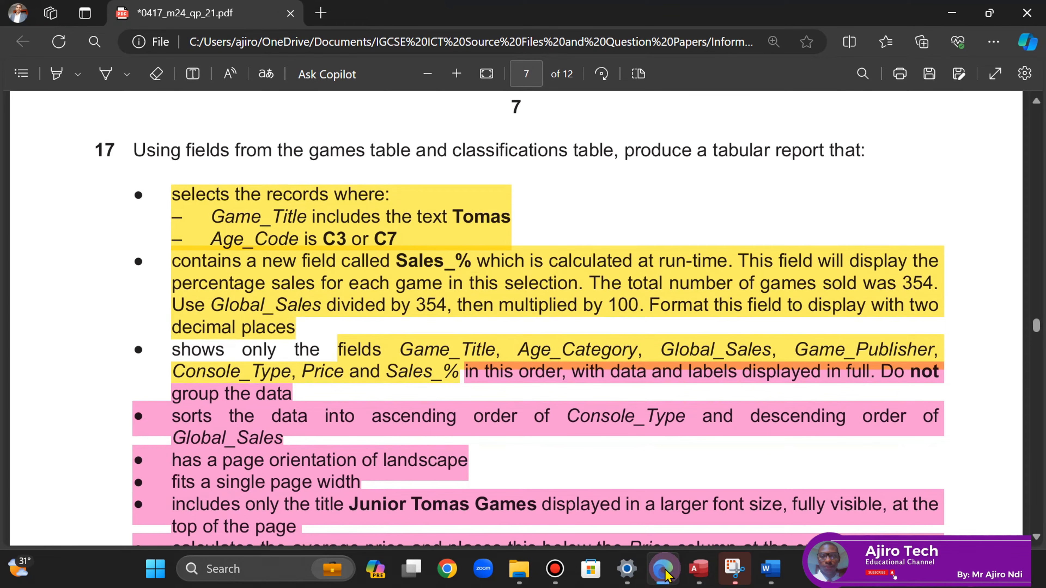
left_click(665, 570)
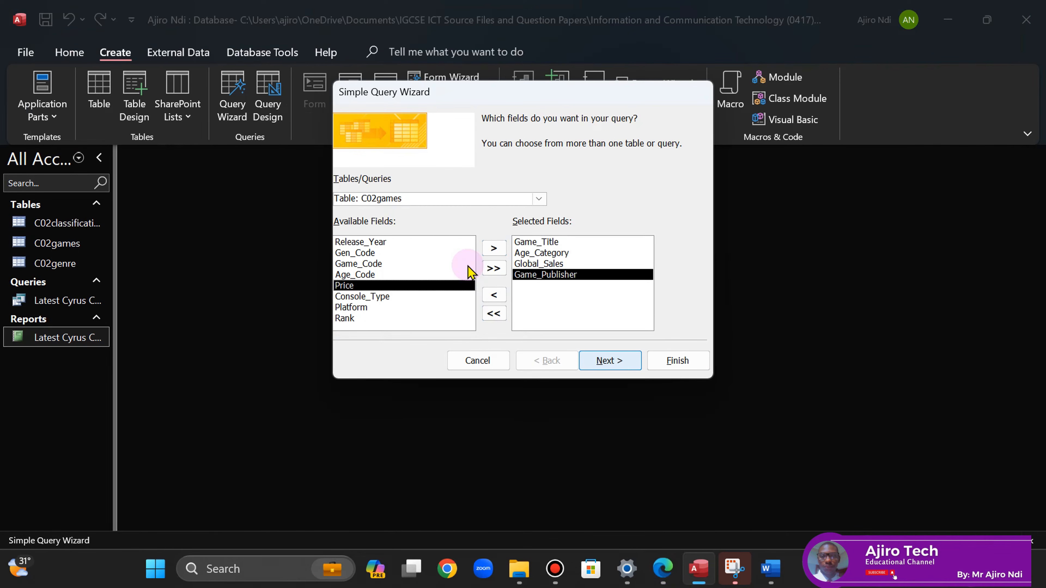
double_click(362, 297)
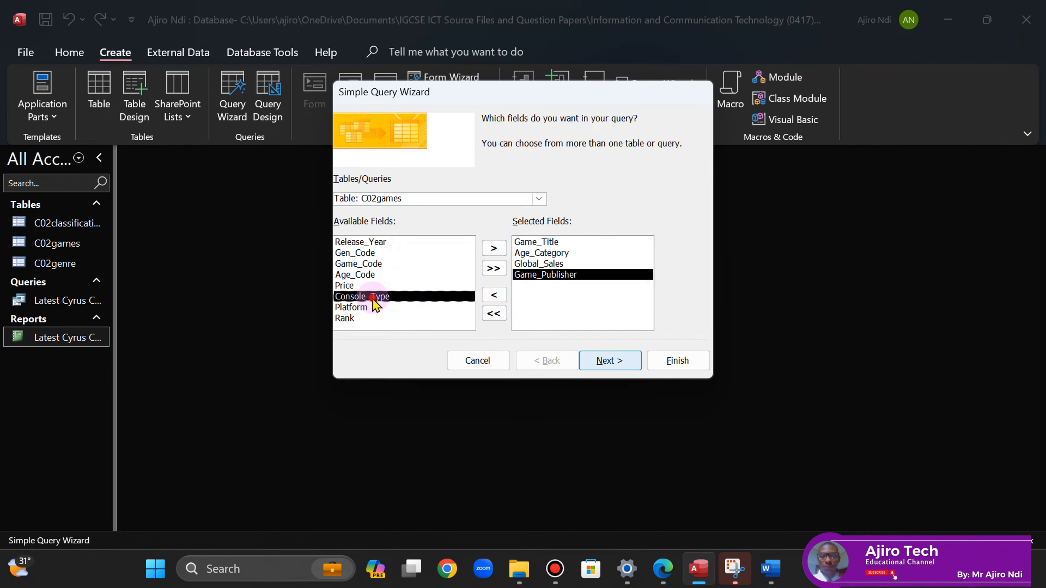
- Add Price to the selected fields and continue with Next
left_click(666, 577)
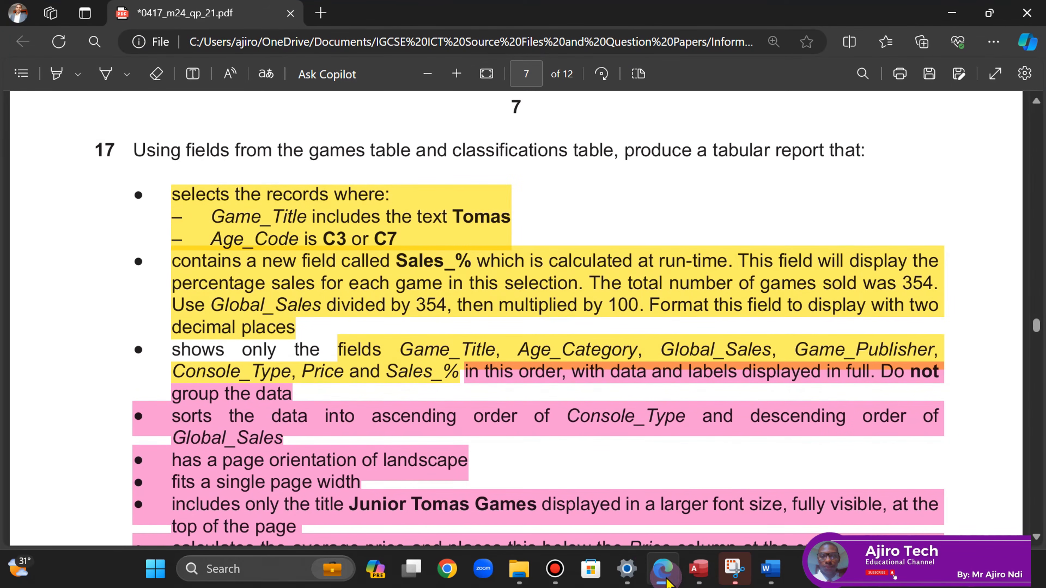
left_click(665, 577)
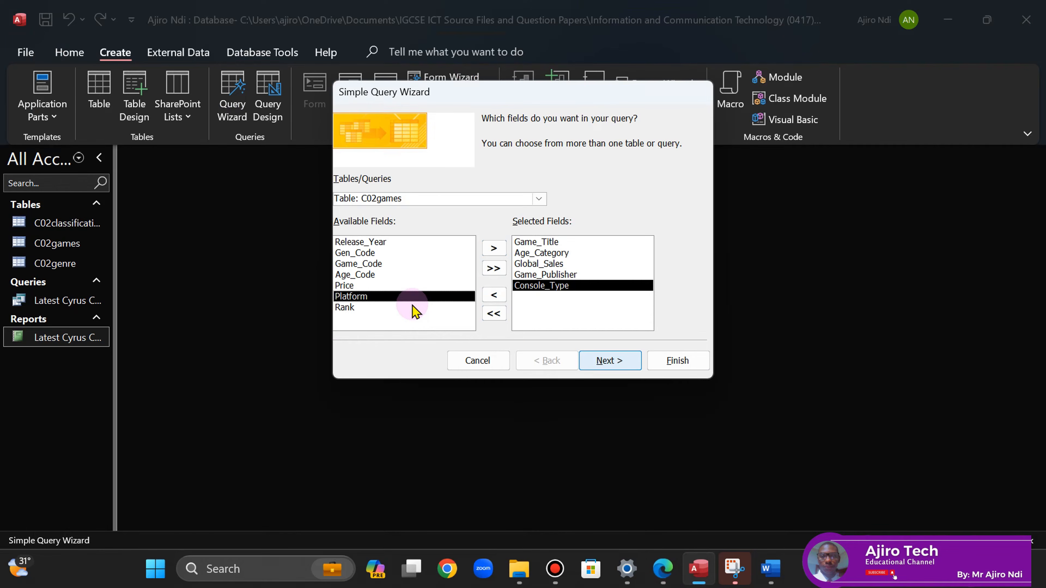
double_click(351, 286)
left_click(664, 577)
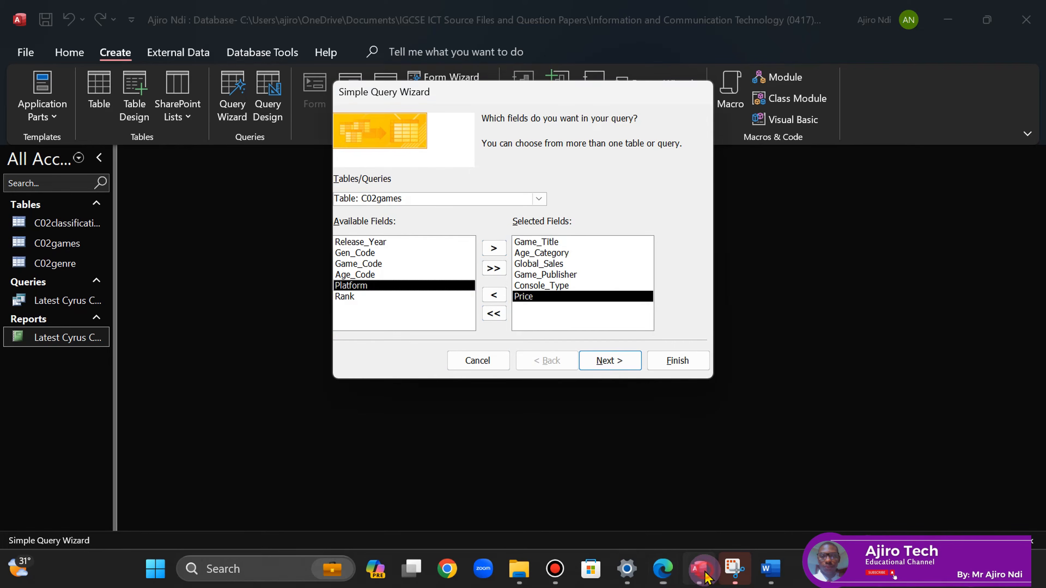
left_click(699, 569)
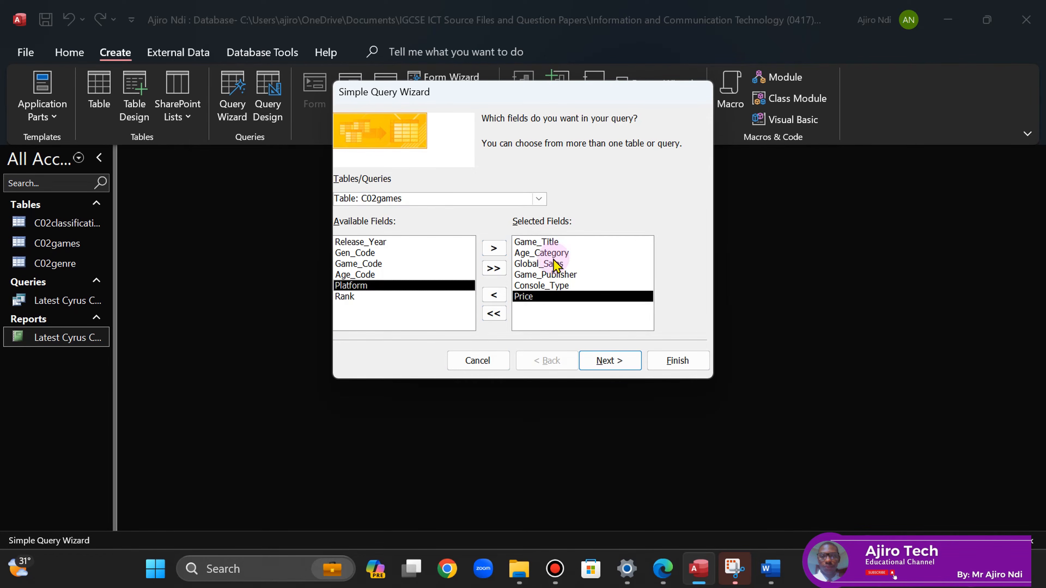
left_click(609, 361)
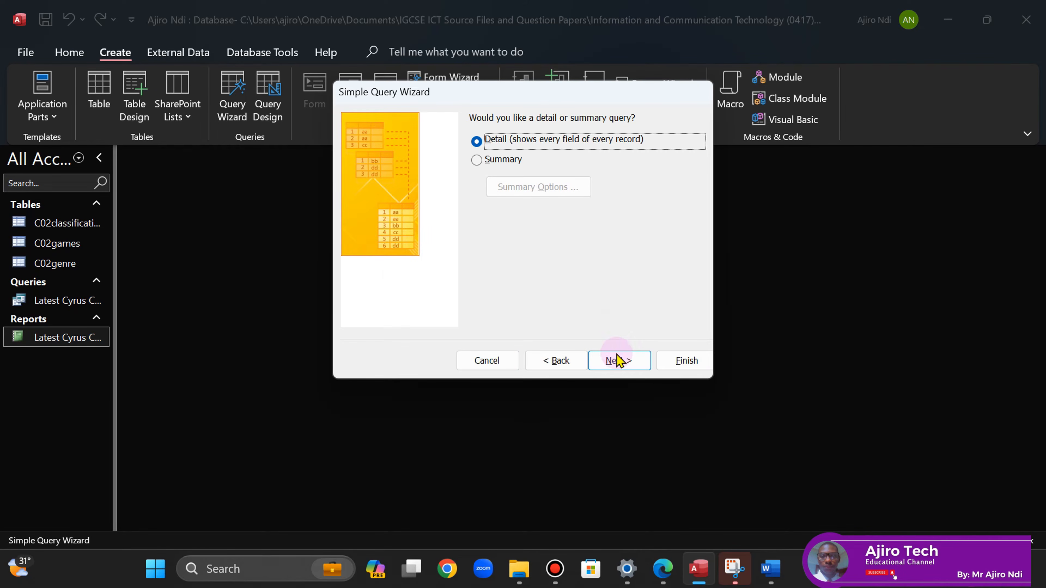
- Keep the detail query and name it 'Junior Tomas Games', copying the title from the question paper
left_click(618, 361)
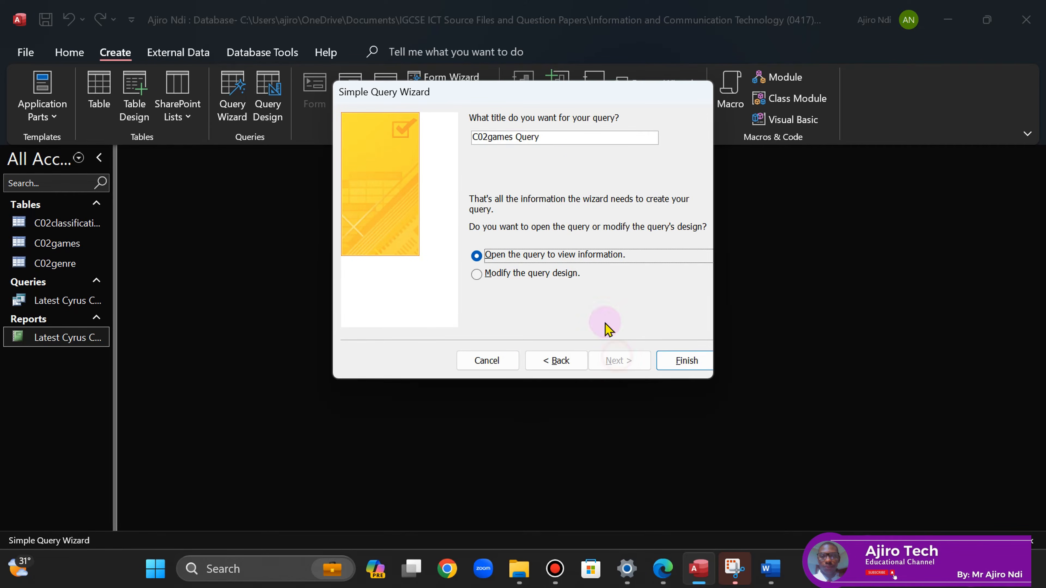
left_click(663, 569)
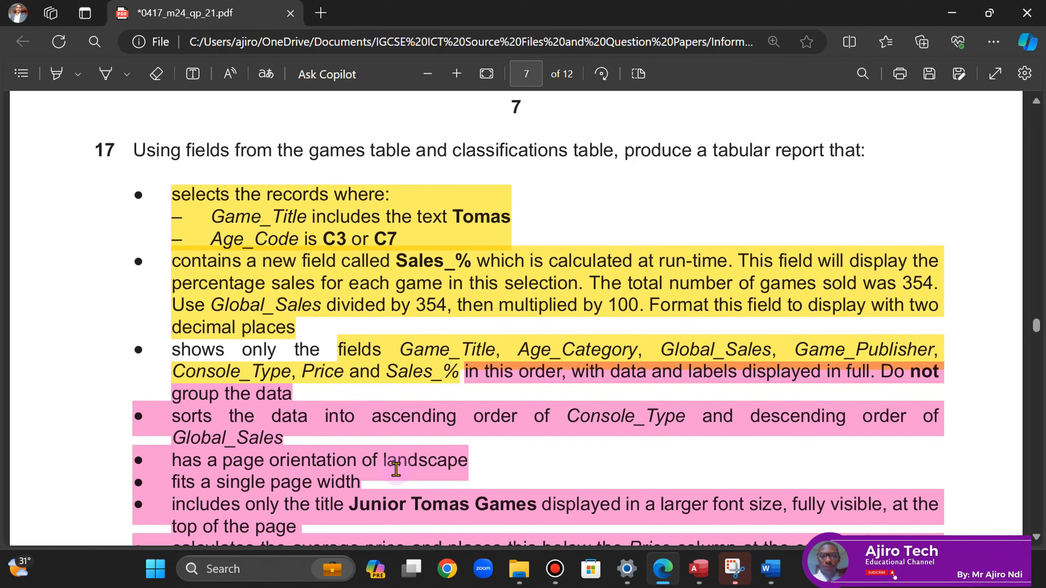
scroll(1035, 541, "down", 3)
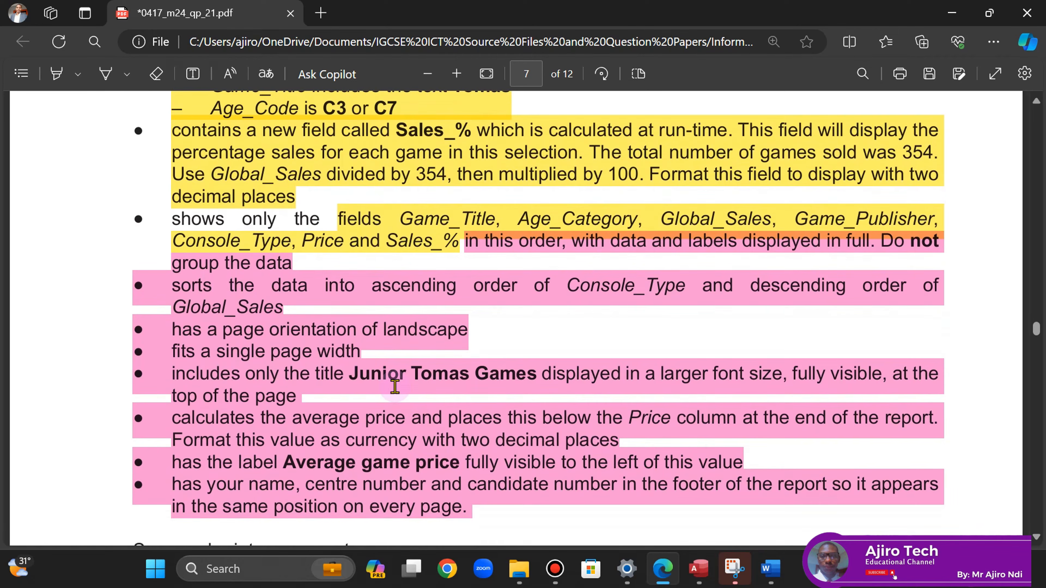
left_click_drag(353, 374, 510, 374)
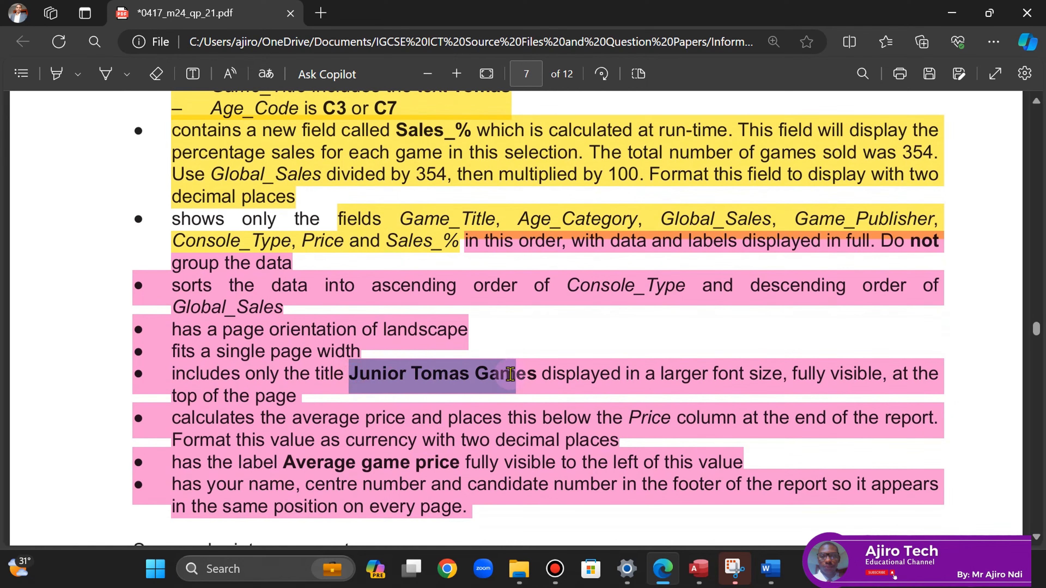
right_click(533, 375)
left_click(562, 237)
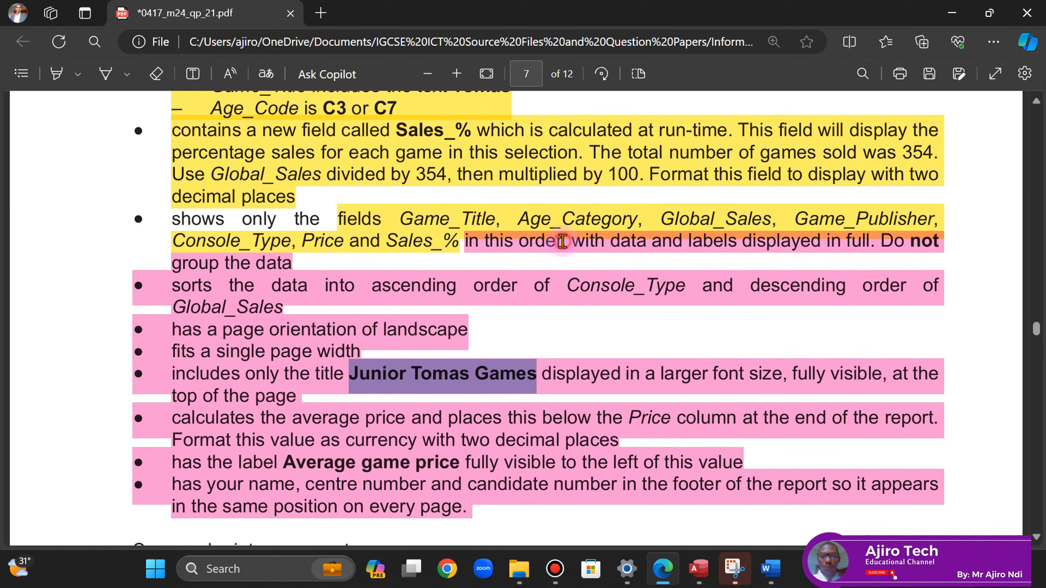
left_click(699, 568)
left_click(510, 136)
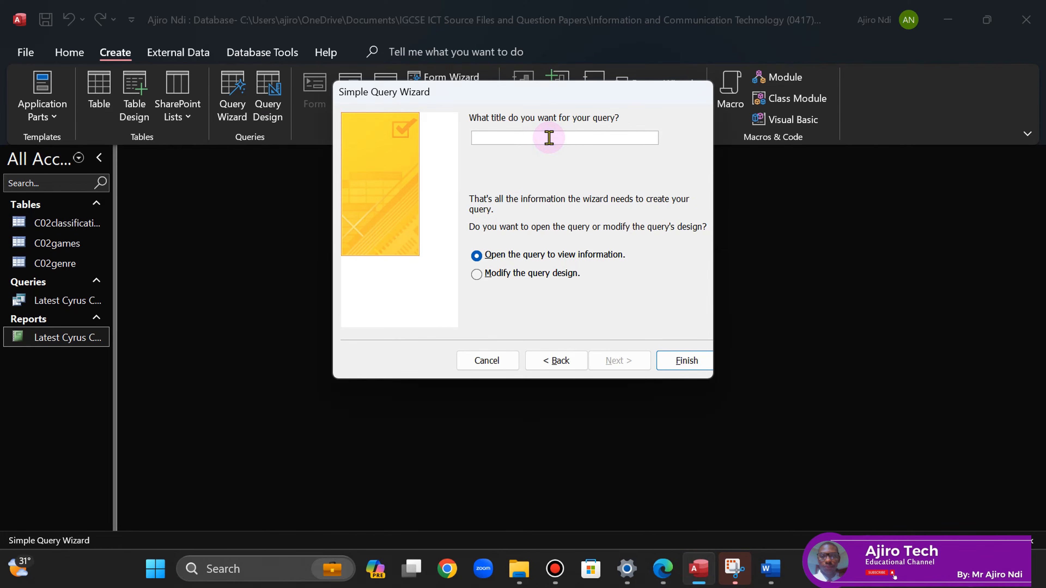
left_click(681, 364)
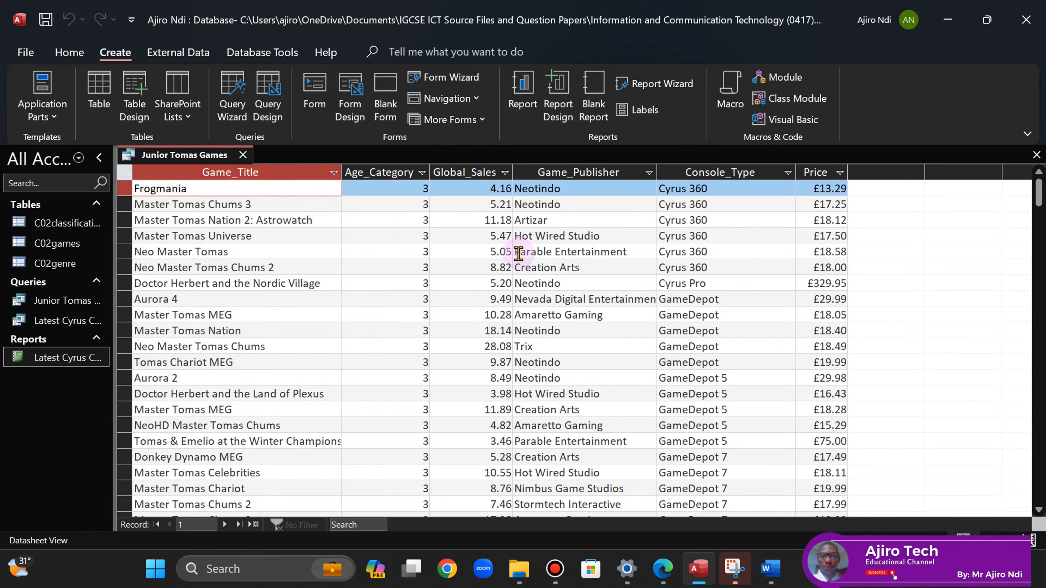
- Fit all columns of the 499-record datasheet to their contents and save the query
left_click(123, 171)
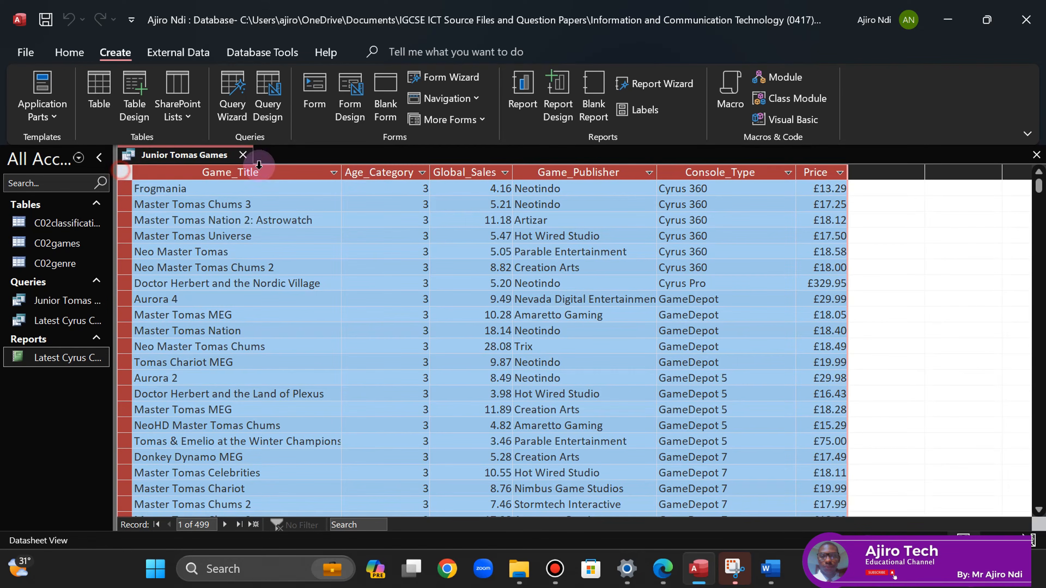
double_click(342, 172)
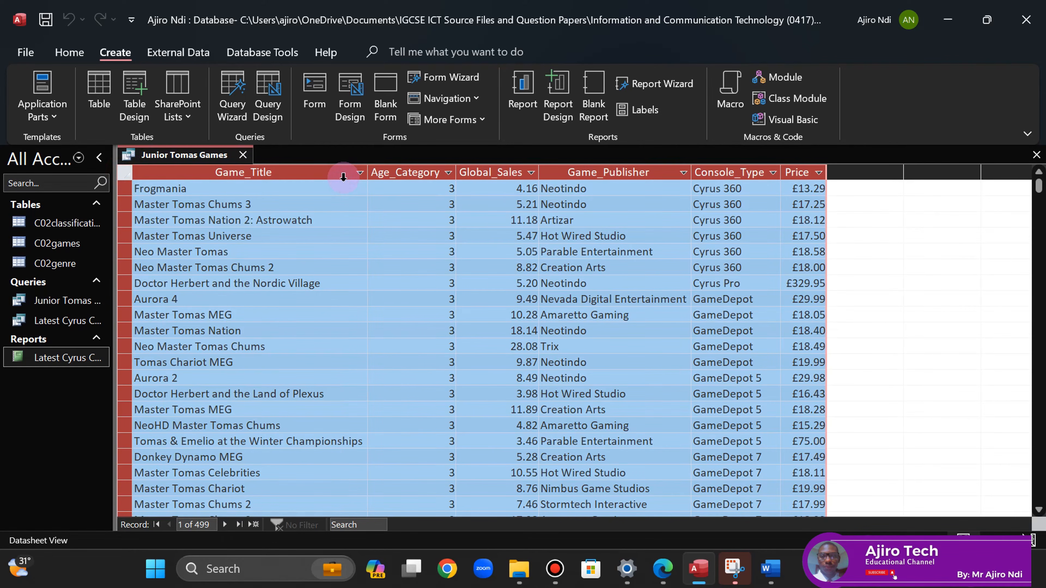
right_click(164, 159)
left_click(205, 167)
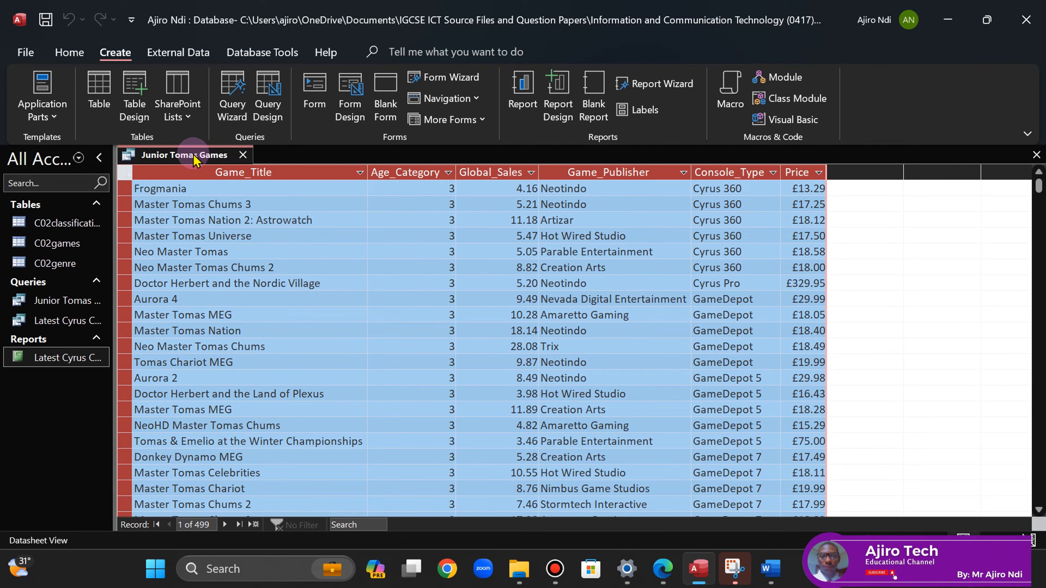
- Switch the query to Design View, close Add Tables, and check the paper's selection criteria
right_click(195, 160)
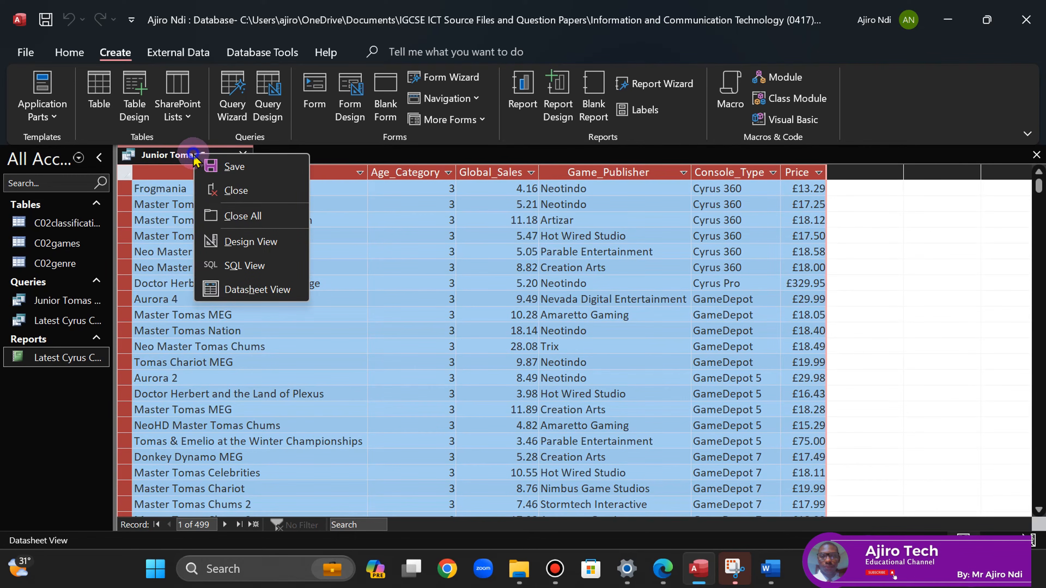
left_click(250, 241)
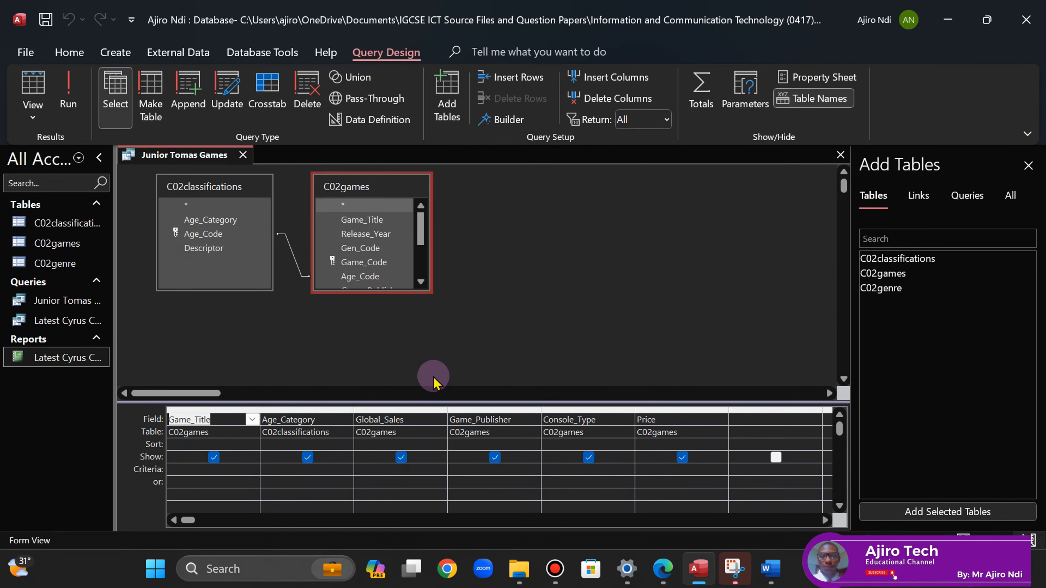
left_click(1028, 165)
left_click(663, 569)
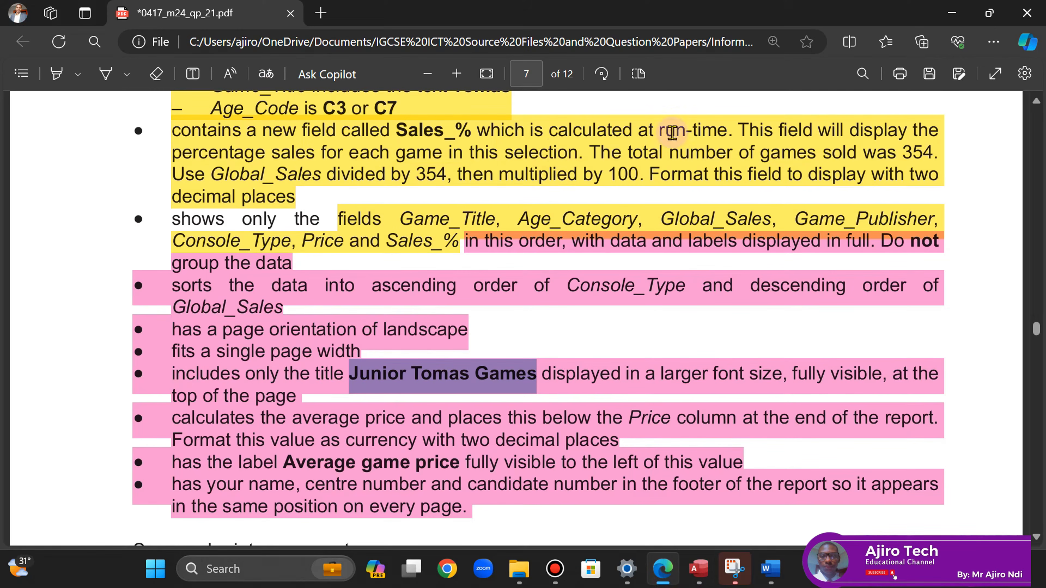
scroll(1038, 108, "up", 3)
scroll(1039, 108, "up", 3)
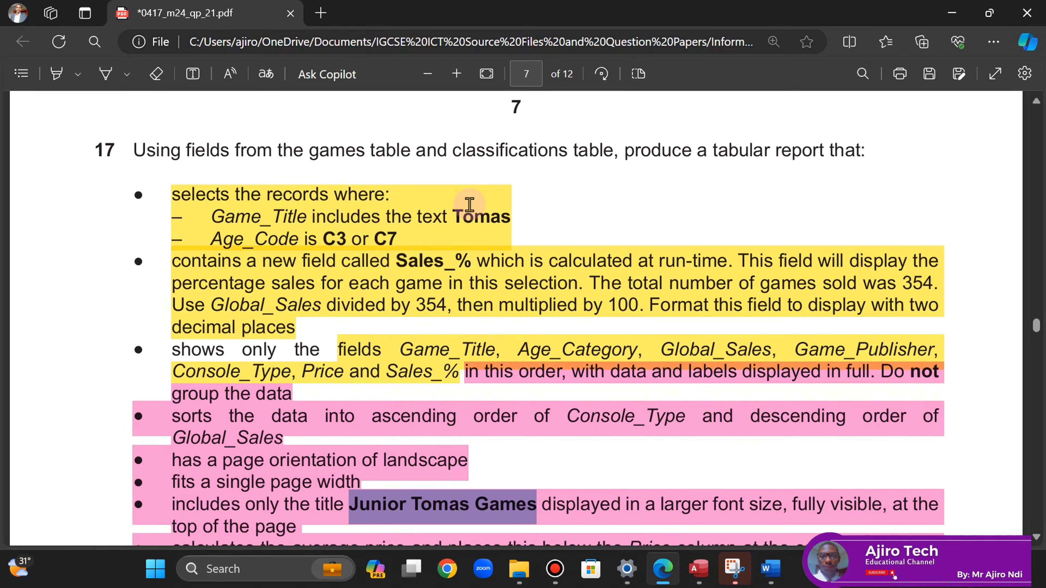
left_click(699, 569)
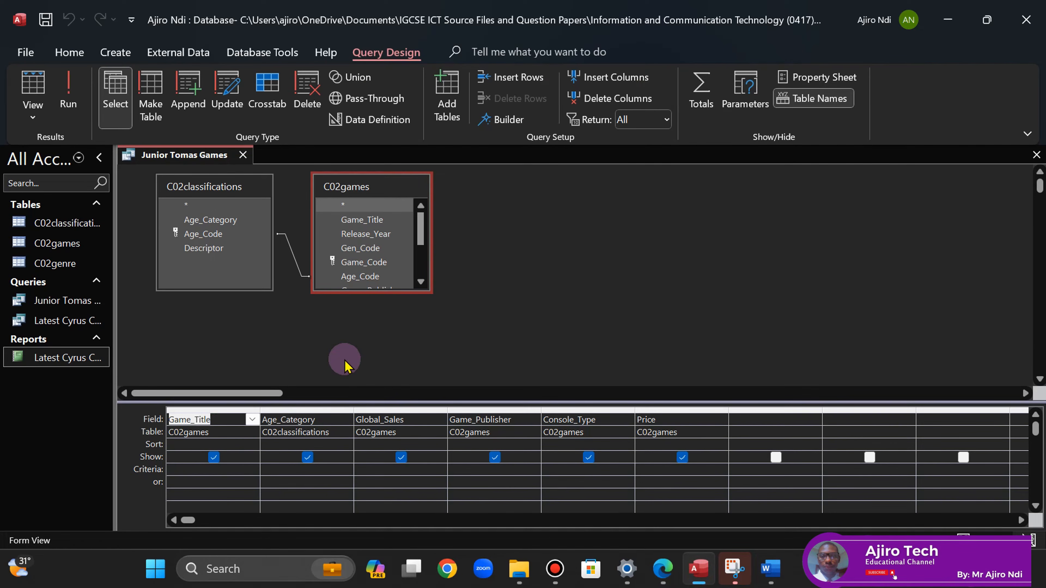
- Filter Game_Title with *Tomas* and run the query, cutting the results to 55 records
left_click(193, 470)
type("*")
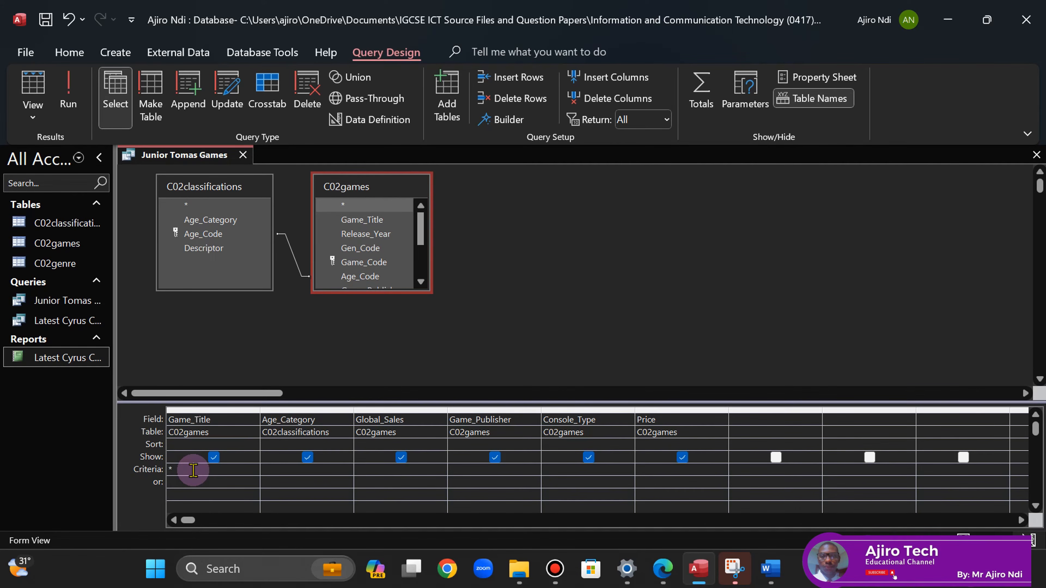
type("Tomas*")
left_click(664, 569)
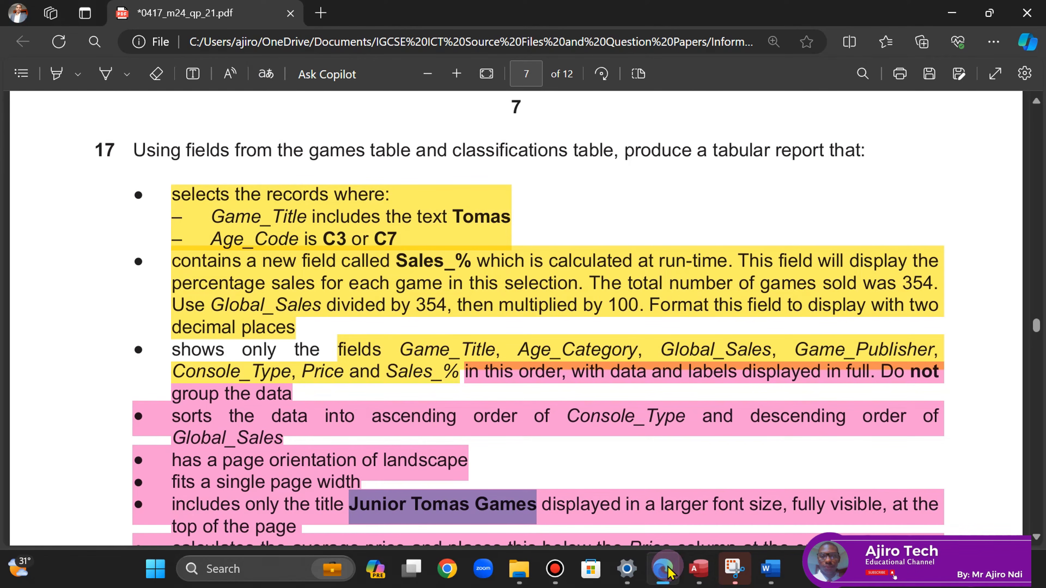
left_click(699, 569)
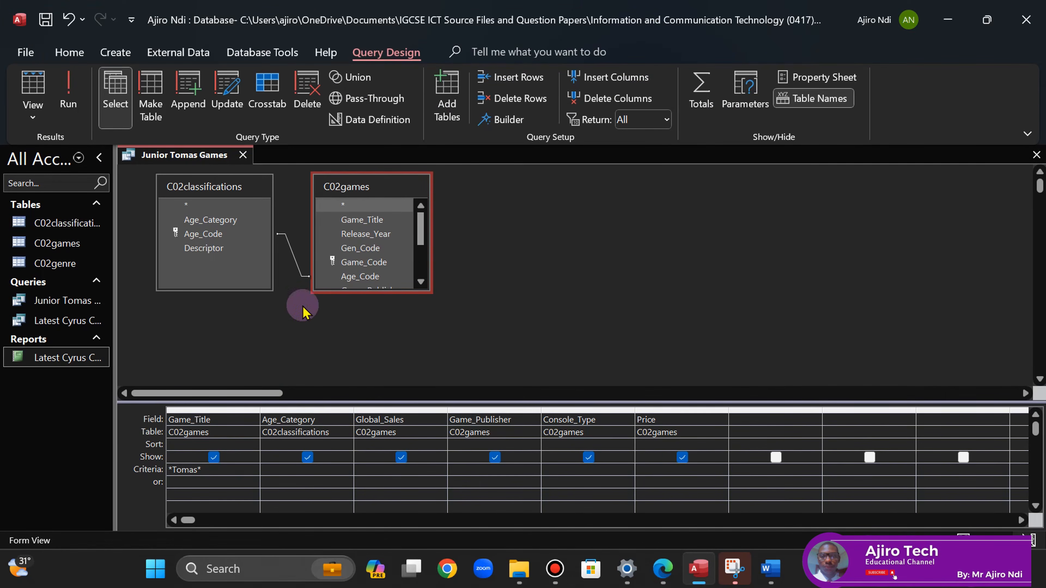
left_click(67, 95)
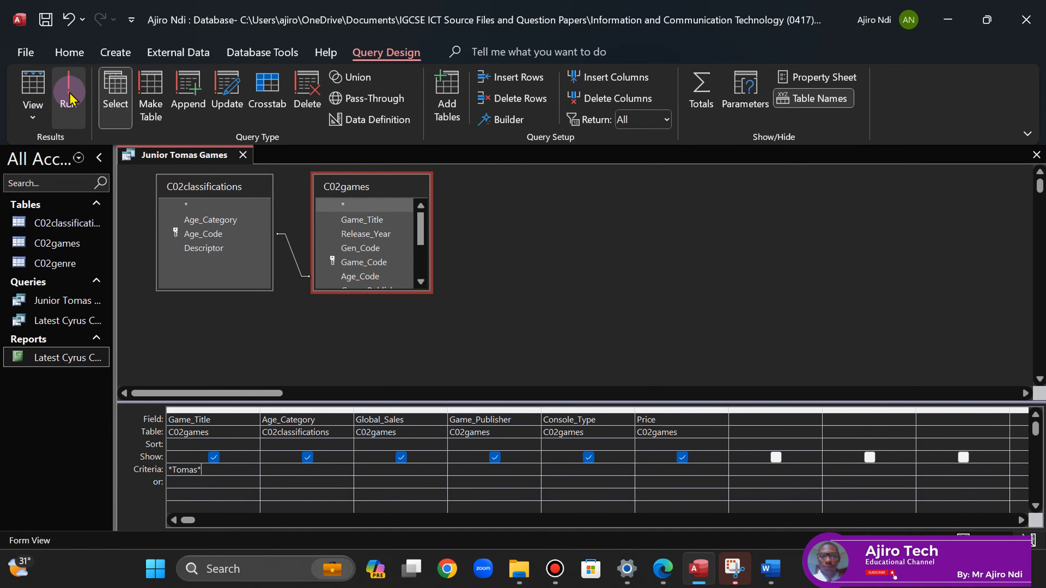
left_click(361, 290)
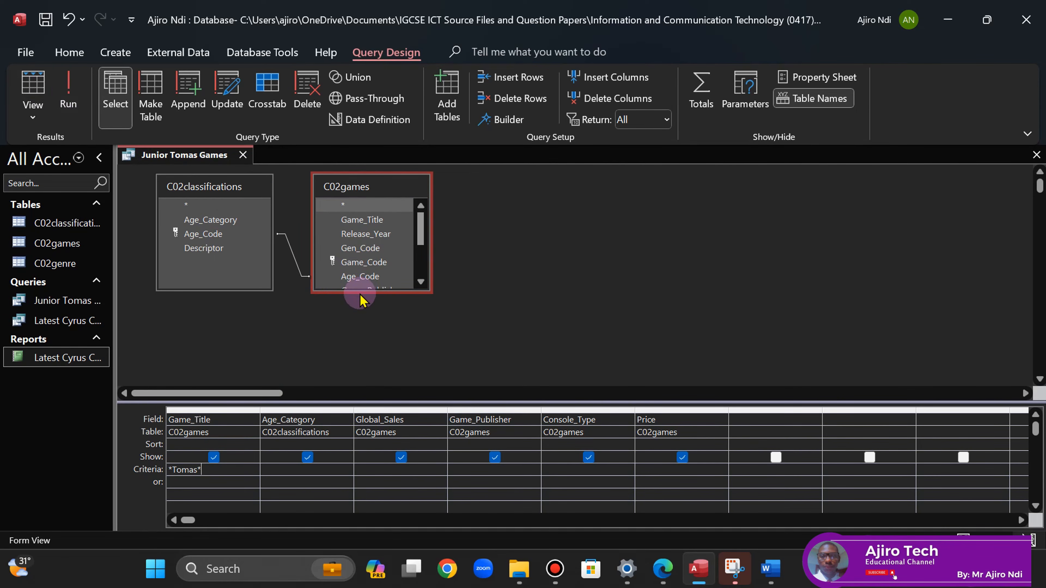
double_click(359, 289)
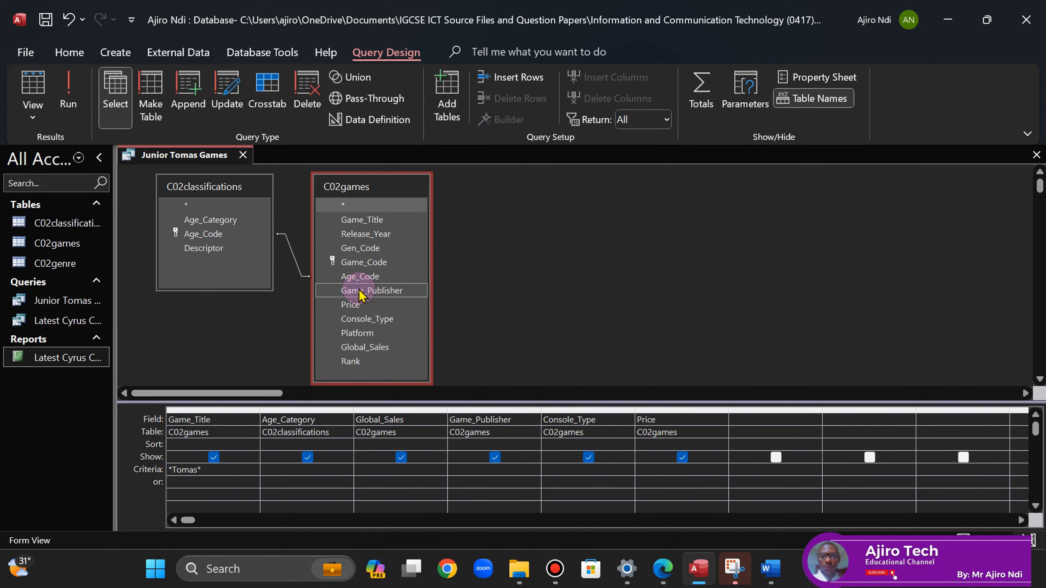
left_click(67, 95)
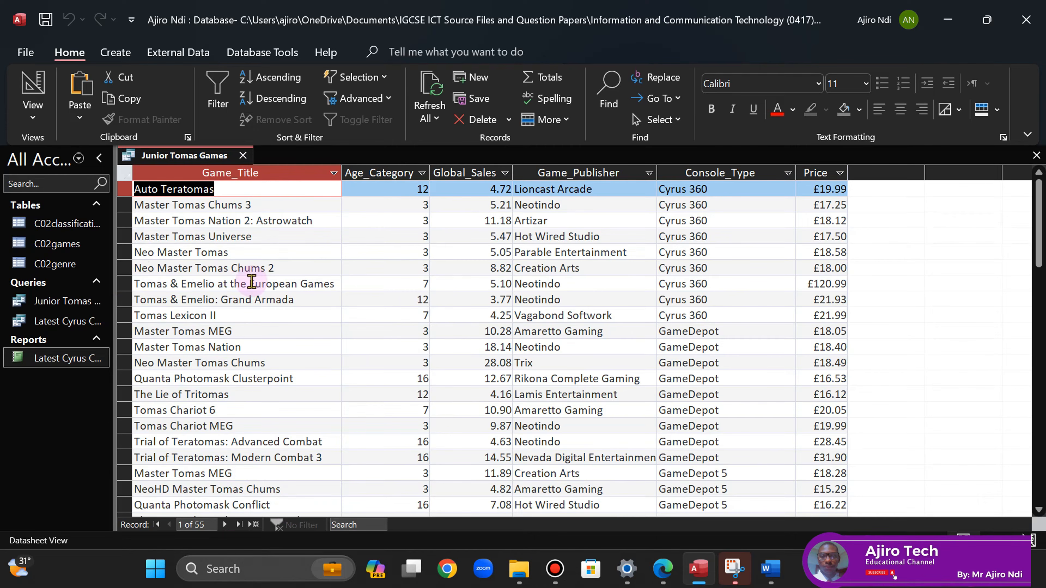
- After rechecking the question paper, return Junior Tomas Games to Design View showing Like "*Tomas*"
left_click(673, 570)
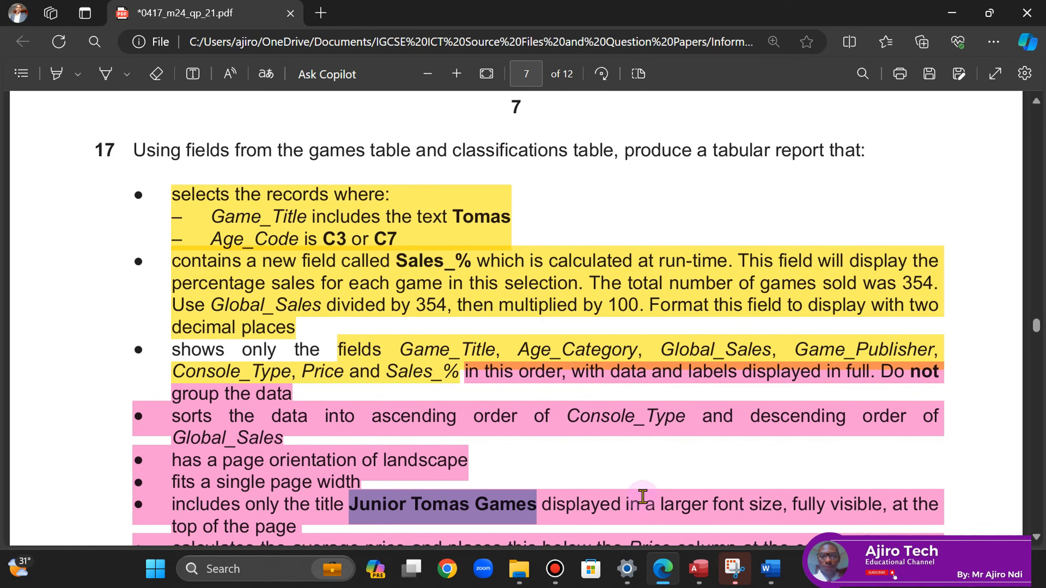
left_click(699, 568)
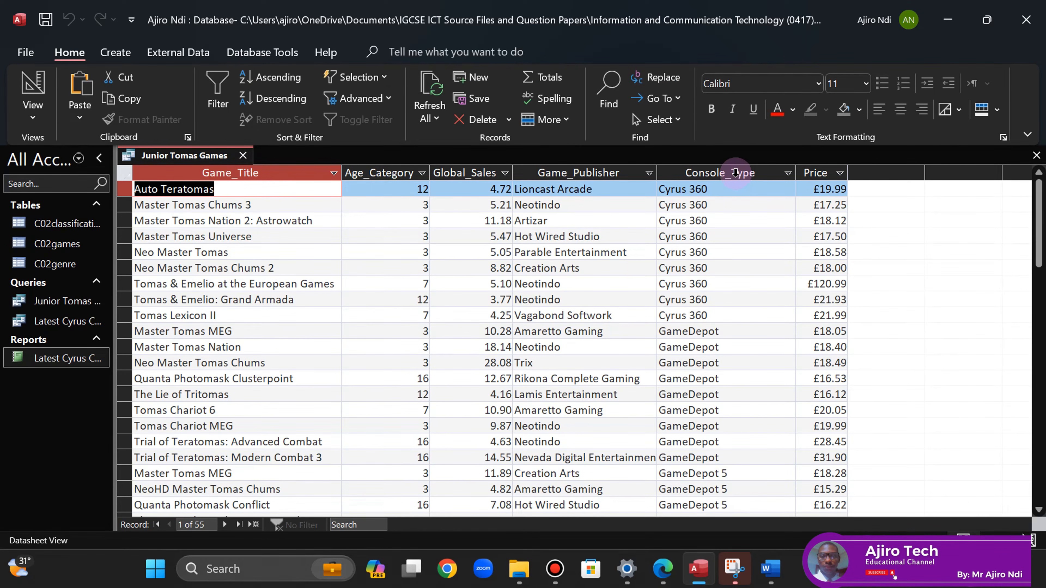
right_click(169, 156)
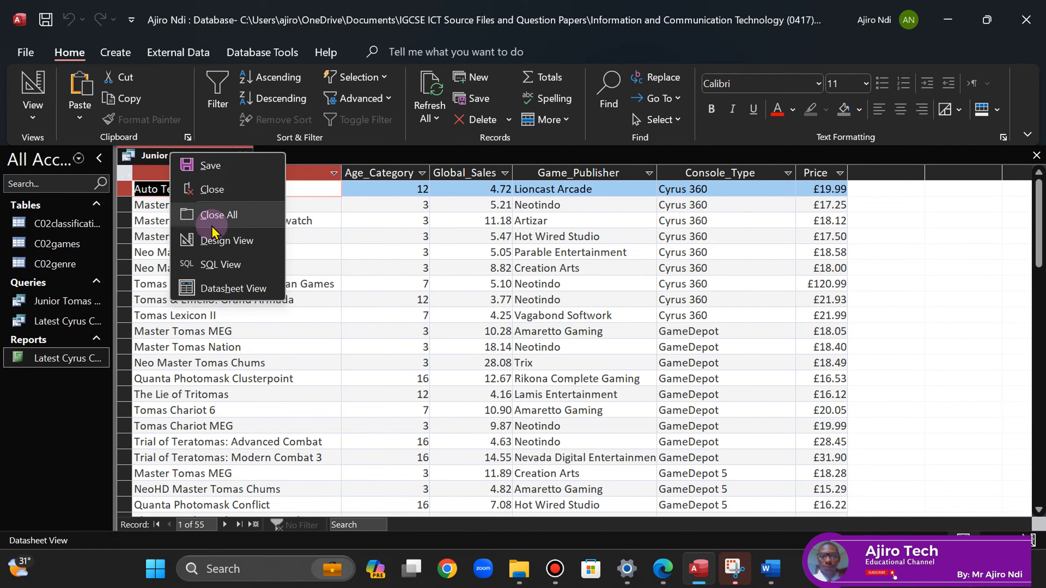
left_click(212, 242)
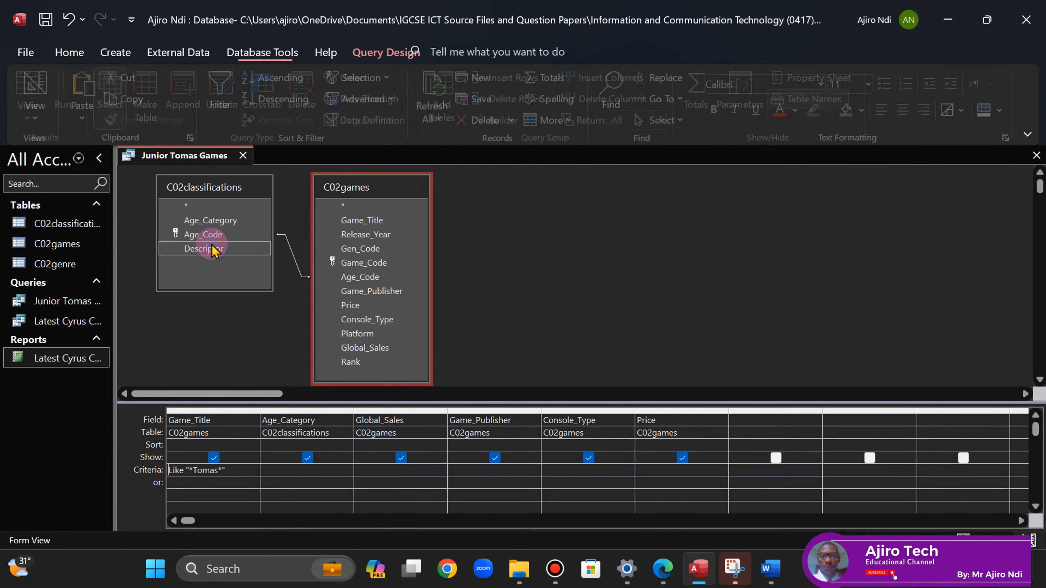
- Add Age_Code from C02games as the seventh column of the query grid
left_click(746, 419)
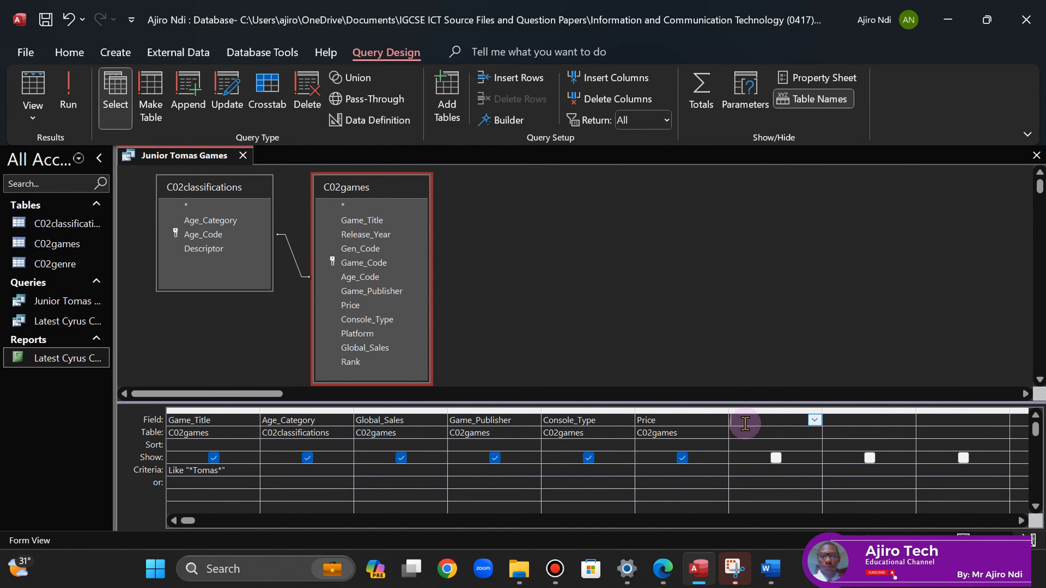
left_click(663, 577)
left_click(662, 581)
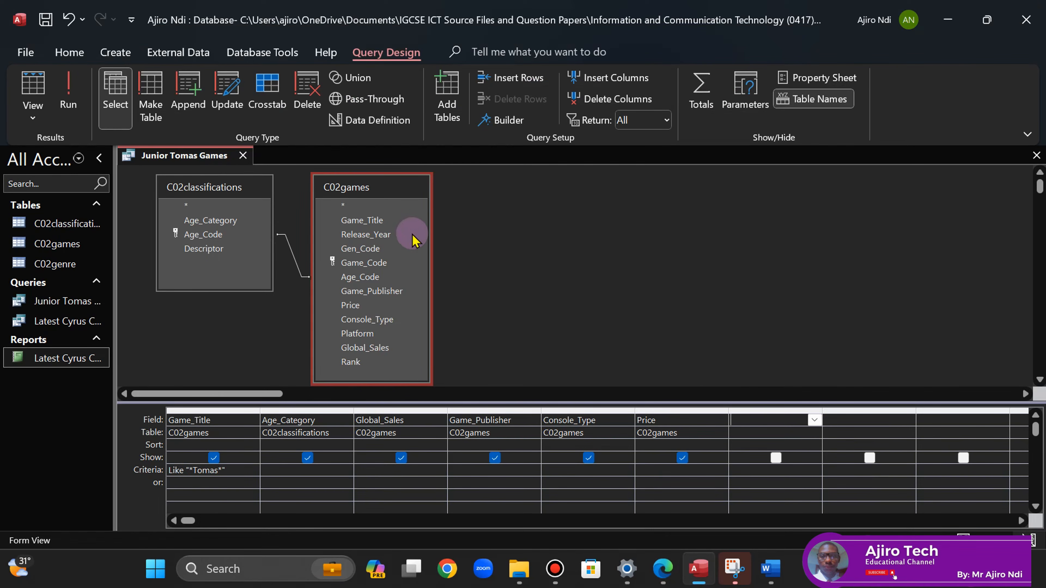
left_click(353, 277)
left_click_drag(351, 279, 745, 431)
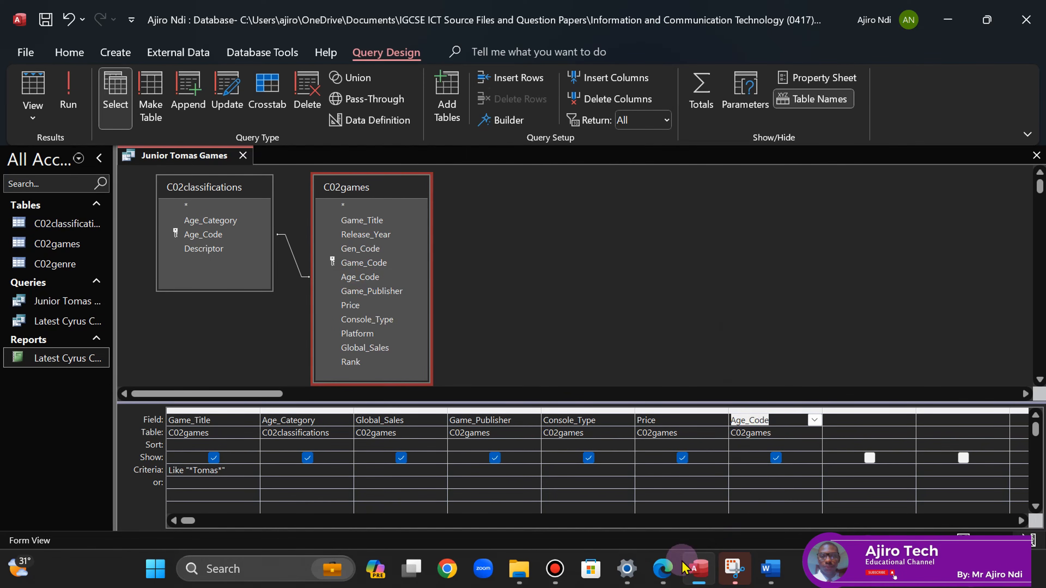
- Set the Age_Code criteria to C3 or C7 and run the query, showing 42 games
left_click(664, 571)
left_click(664, 572)
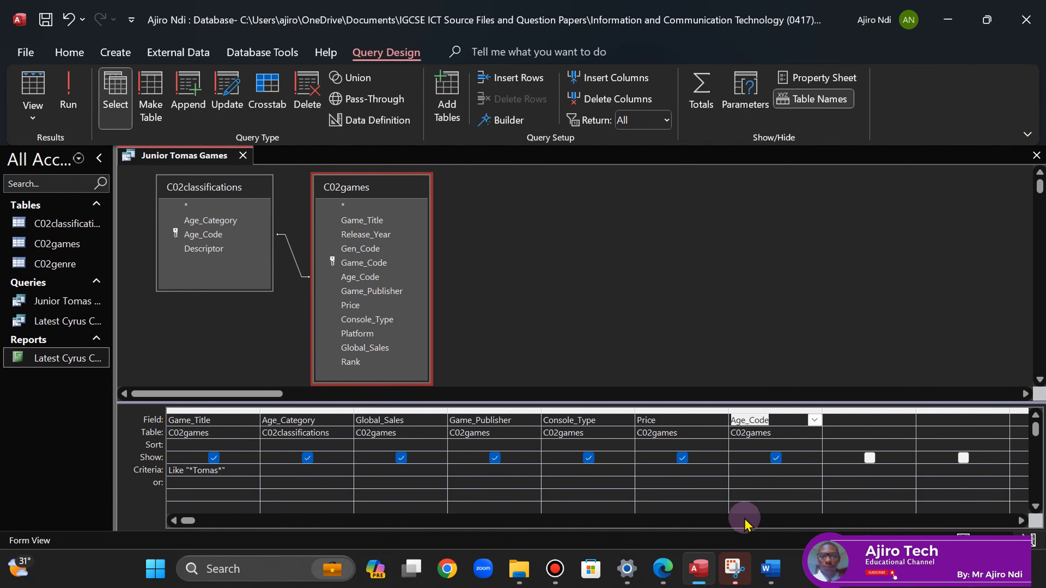
left_click(739, 471)
type("C3 o")
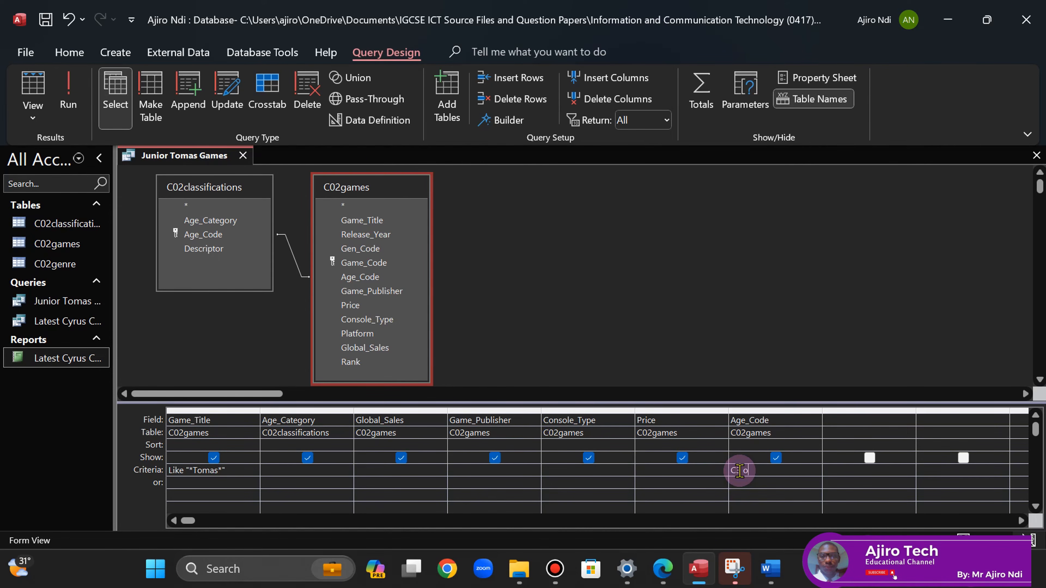
type("r C")
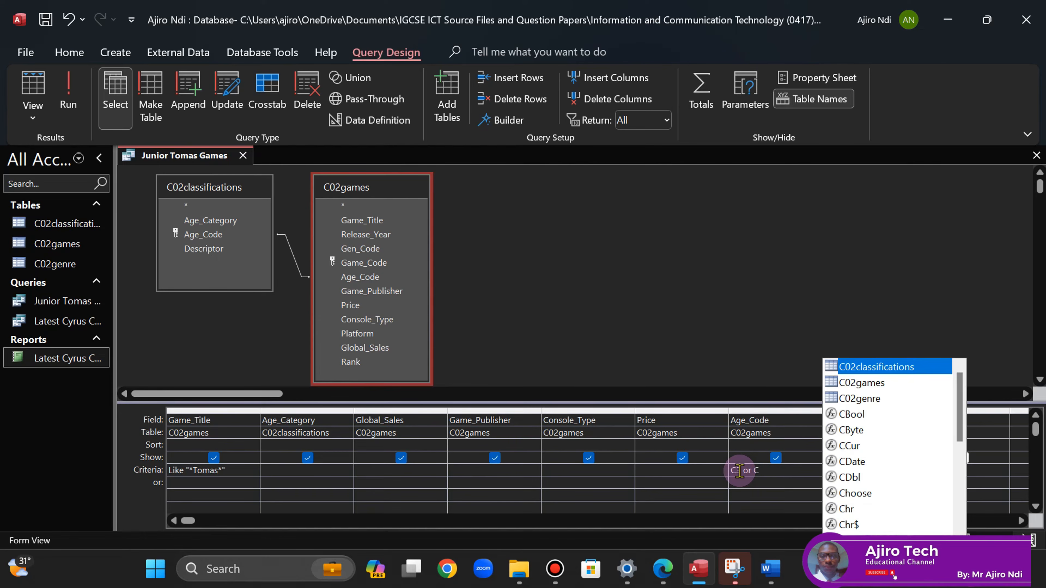
type("7")
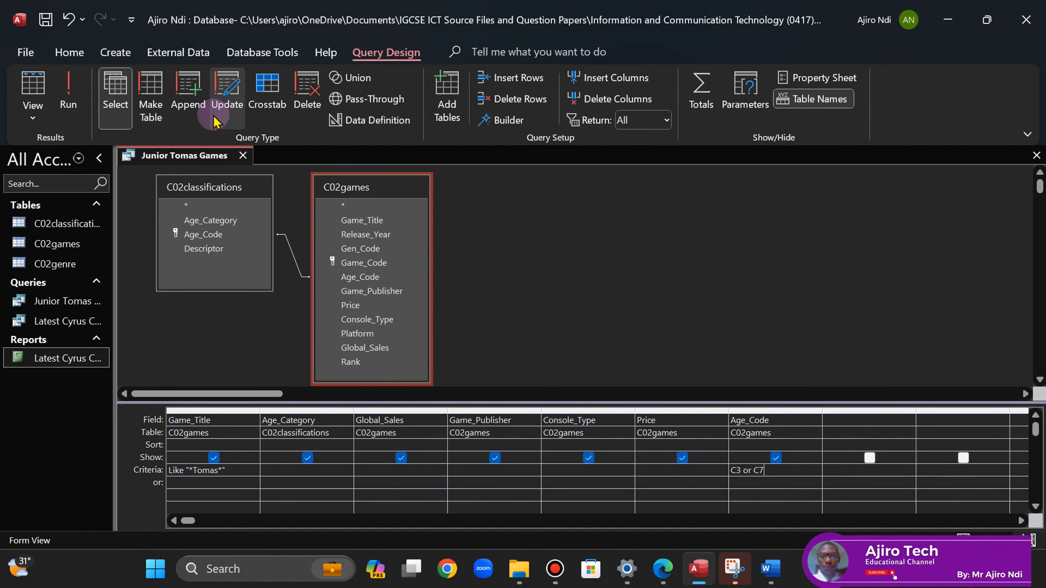
left_click(69, 95)
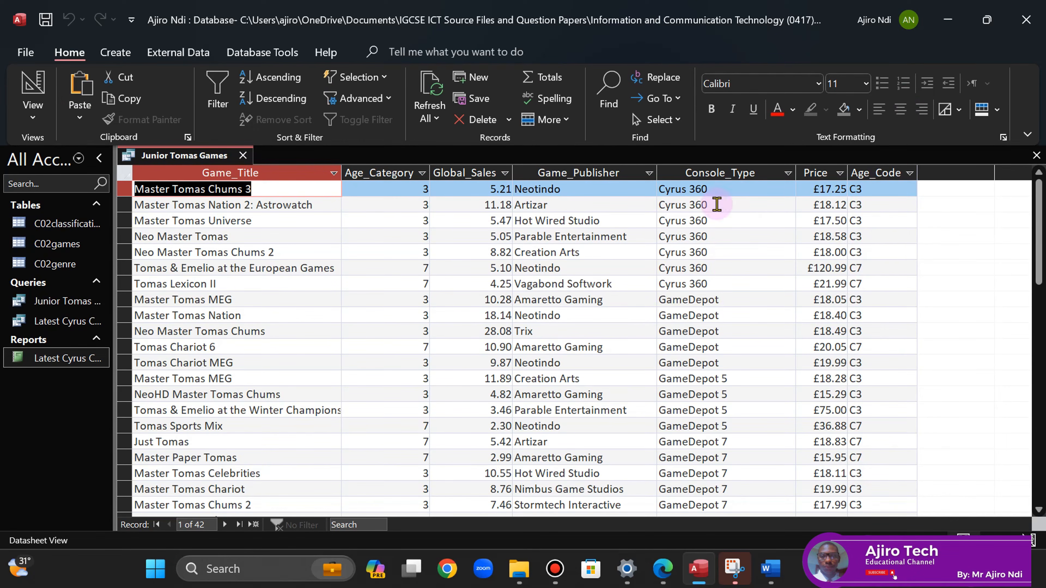
right_click(208, 160)
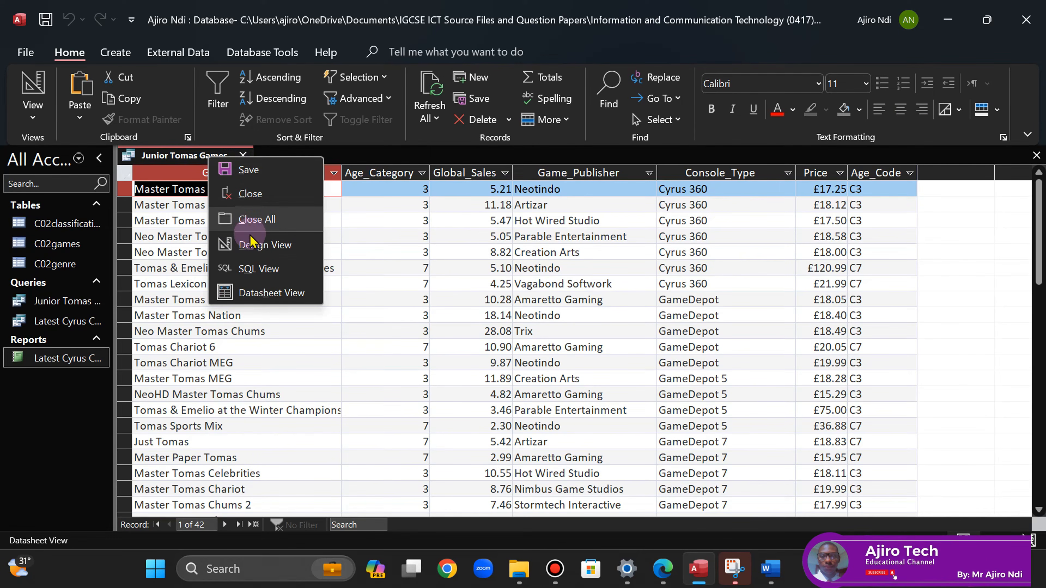
- Return the query to Design View and erase the old highlight over the paper's field list
left_click(254, 245)
left_click(663, 571)
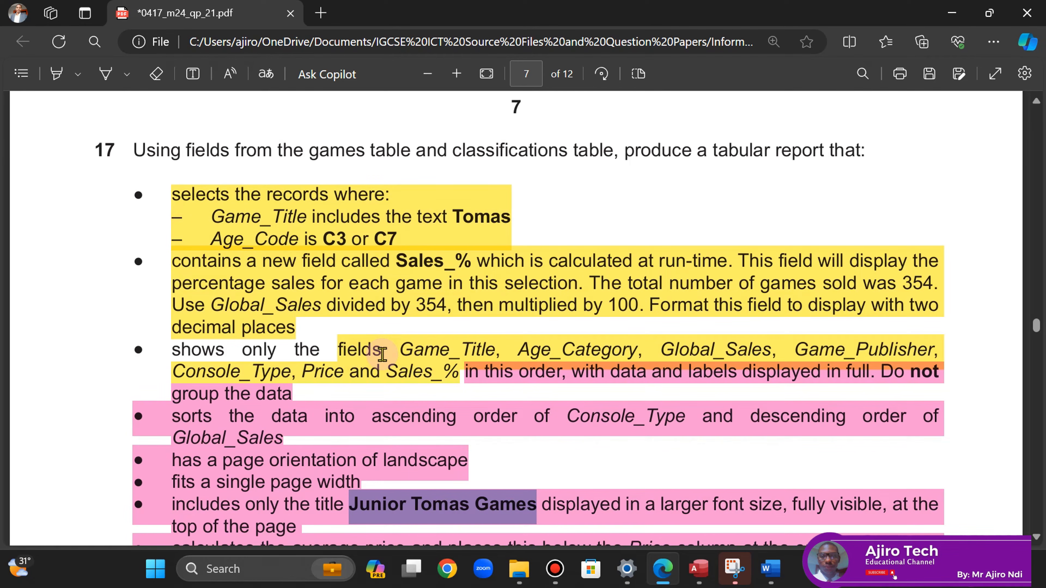
left_click(157, 74)
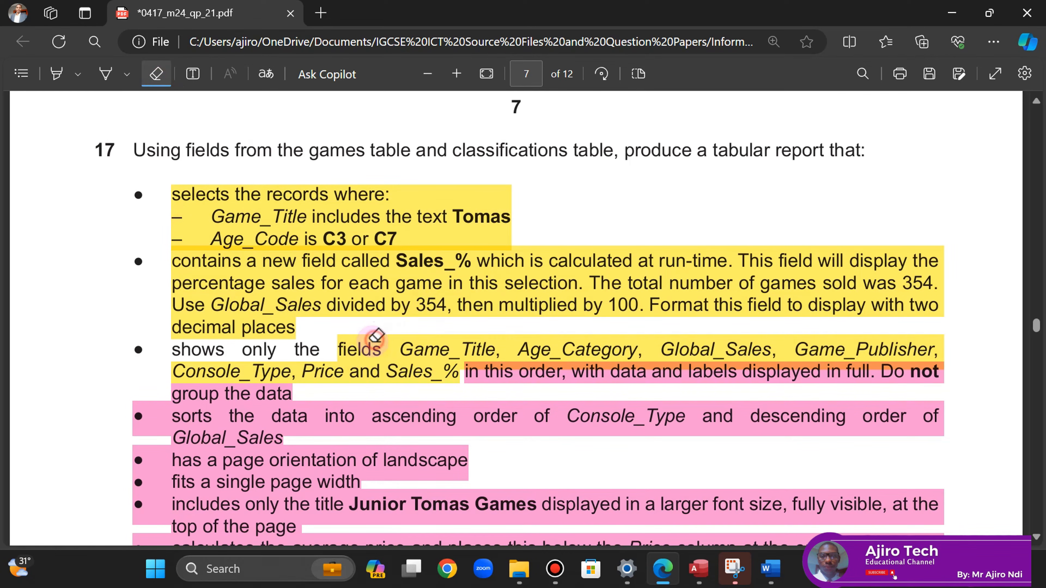
left_click(376, 336)
- Highlight Game_Title through Sales_% in yellow on the question paper, then go back to Access
left_click(66, 81)
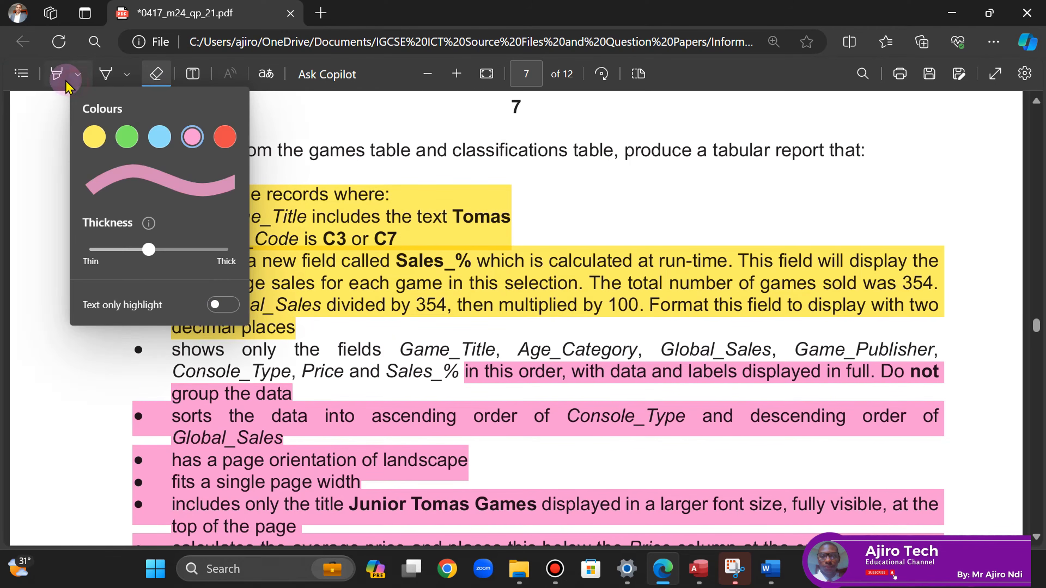
left_click(66, 79)
left_click(78, 74)
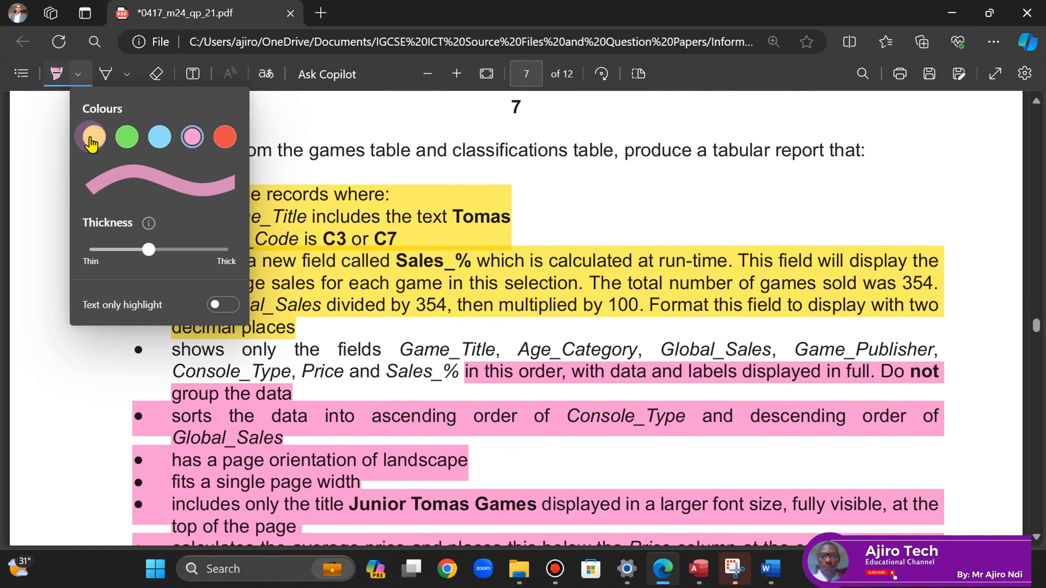
left_click(92, 138)
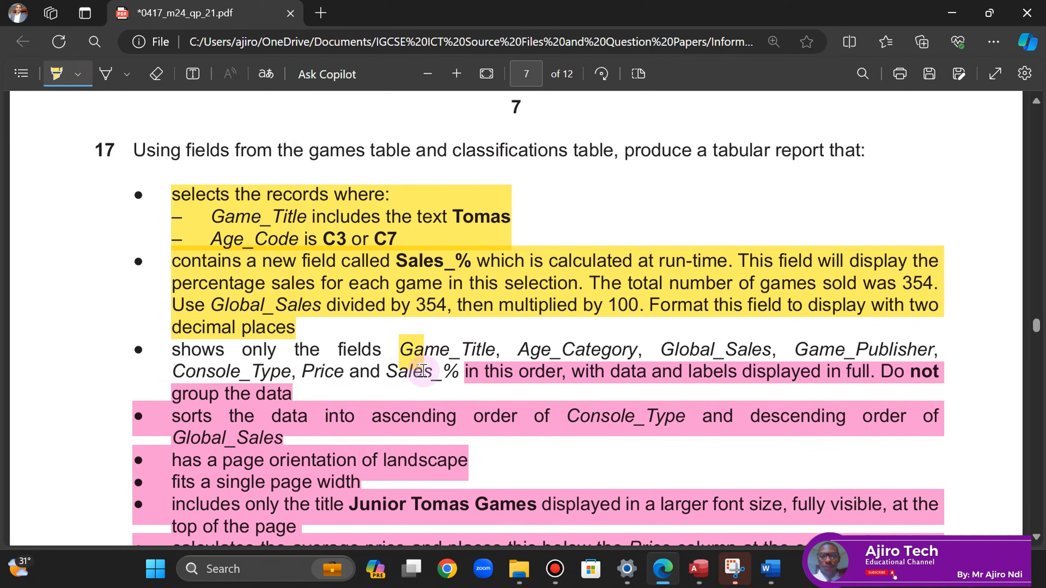
left_click_drag(403, 348, 457, 371)
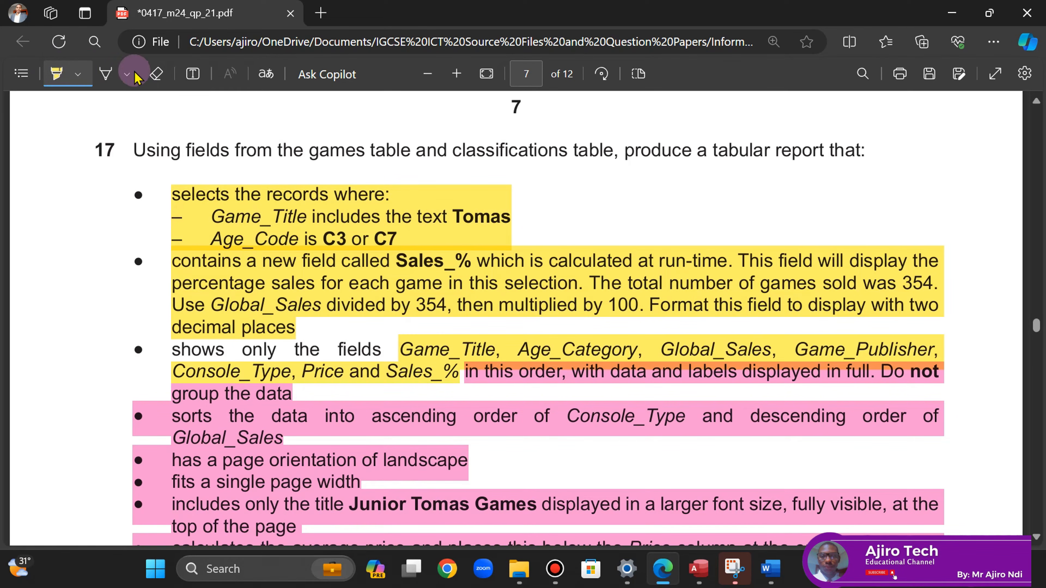
left_click(68, 70)
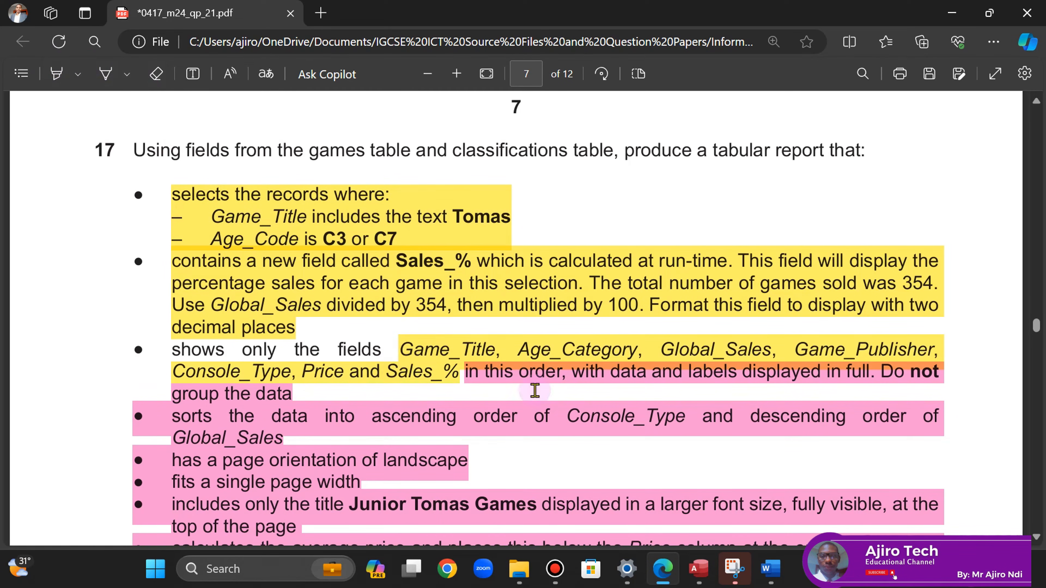
left_click(712, 562)
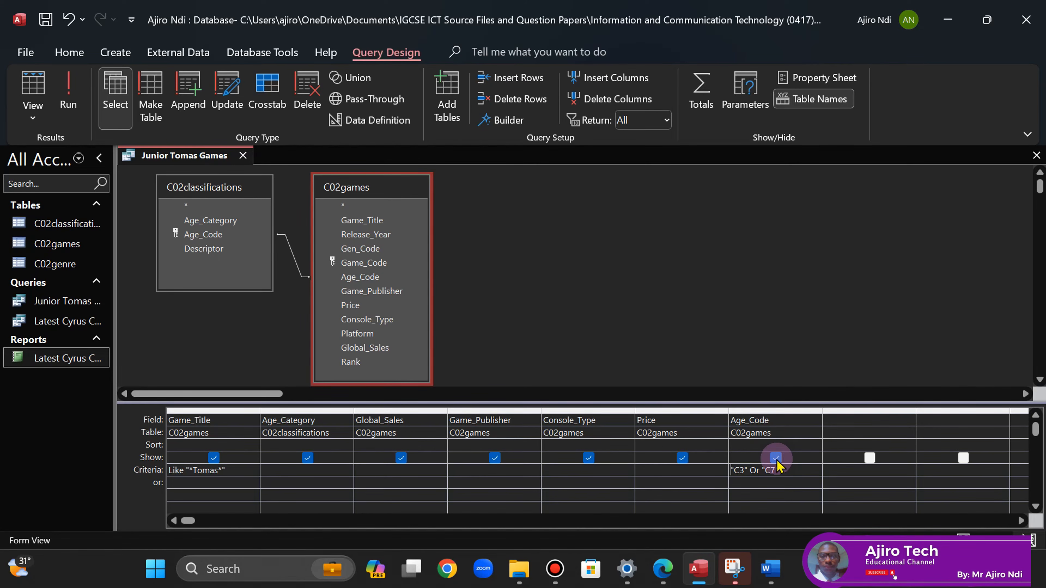
- Rerun the query with Age_Code hidden, then return to Design View at the next empty Field cell
left_click(68, 93)
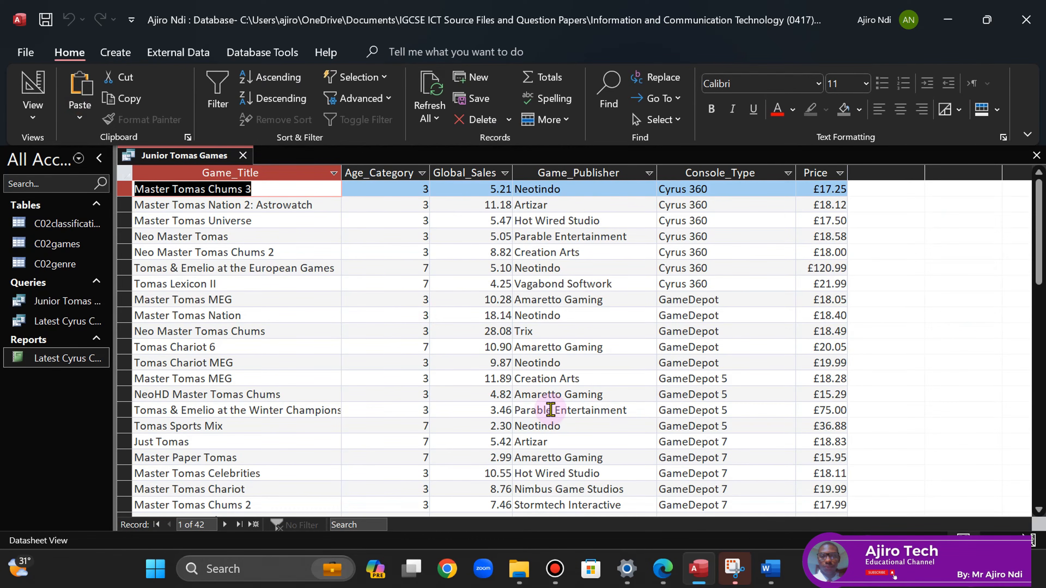
left_click(663, 569)
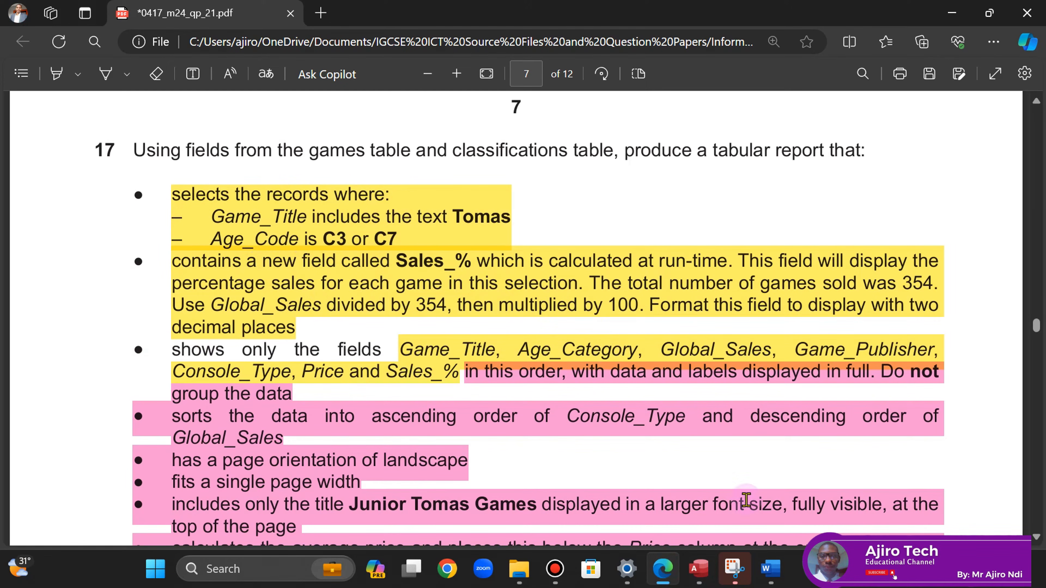
left_click(699, 569)
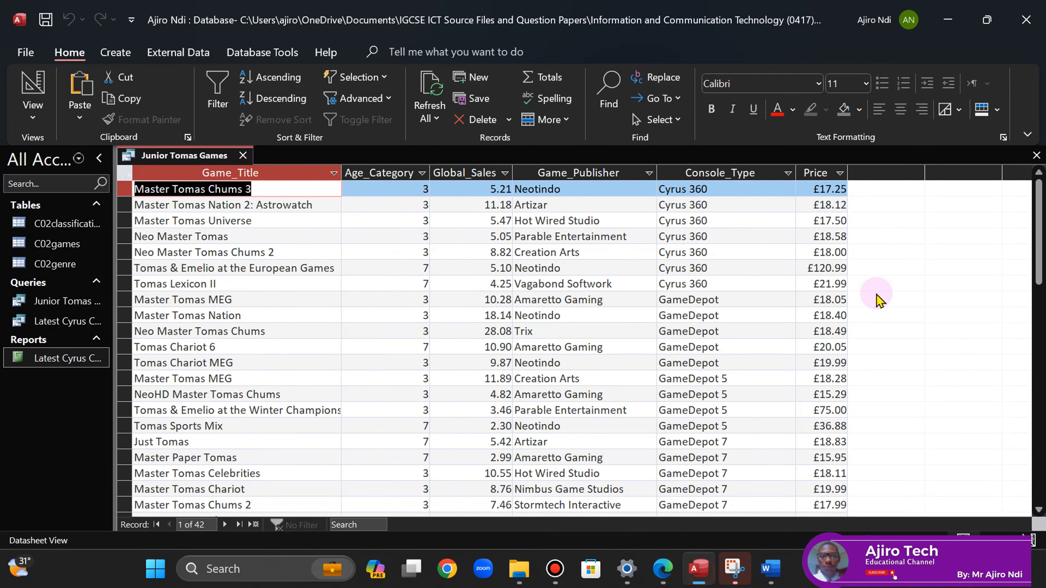
right_click(150, 159)
left_click(206, 239)
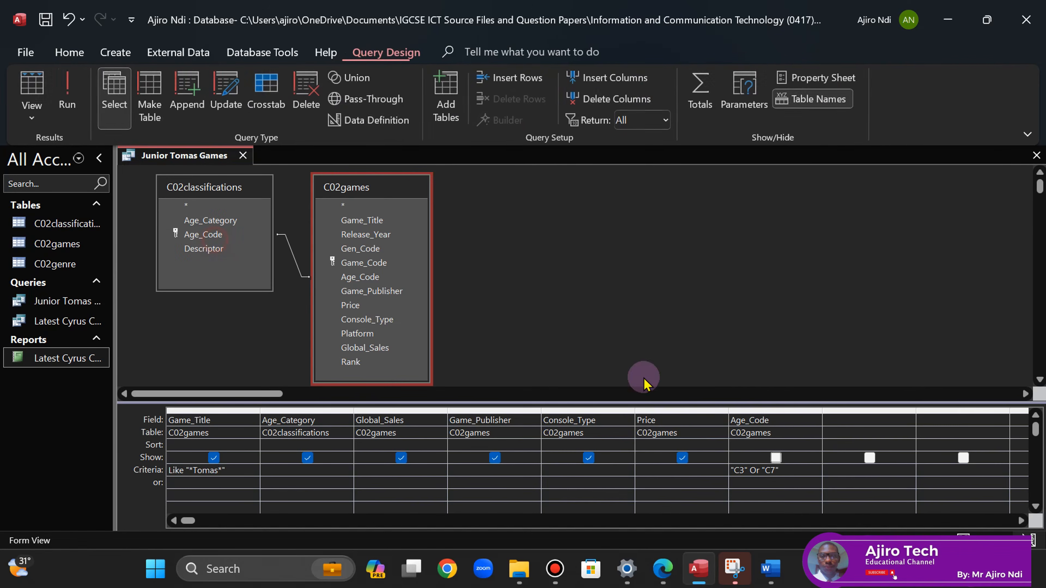
left_click(829, 420)
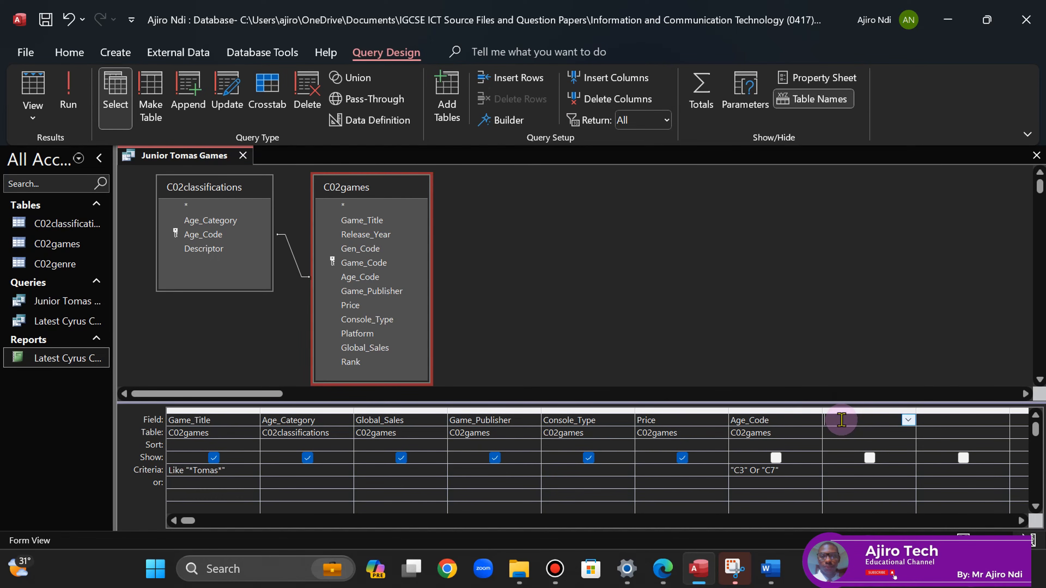
- Open the Expression Builder for the new field and view question 17's Sales_% requirement with the pen tool
left_click(508, 120)
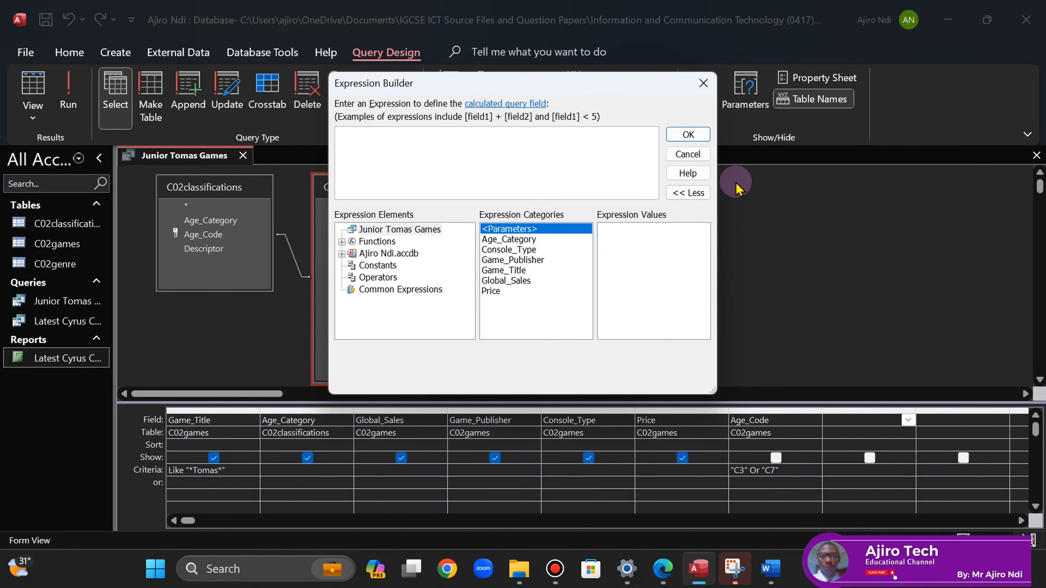
left_click(661, 569)
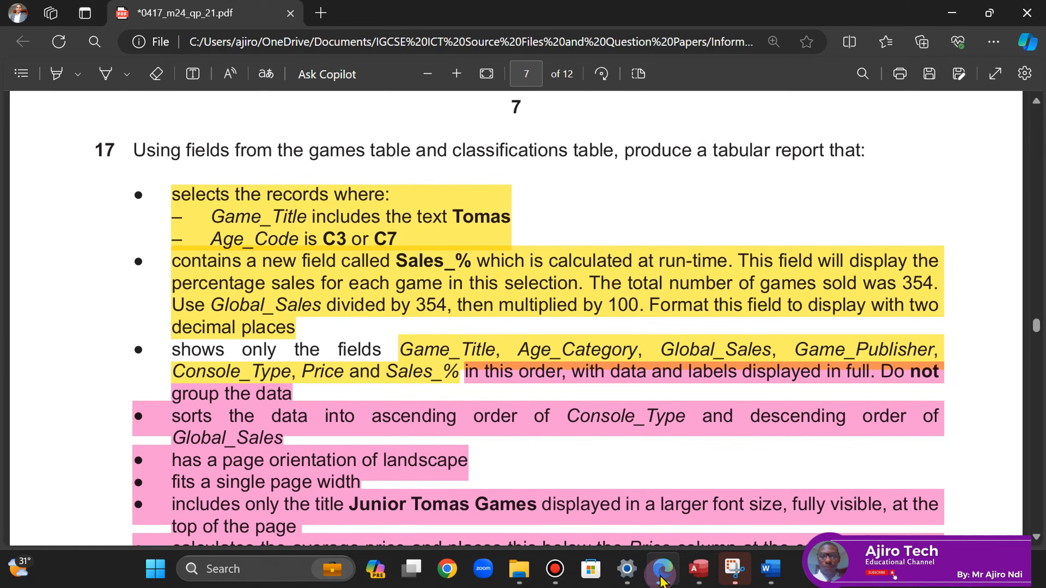
left_click(106, 74)
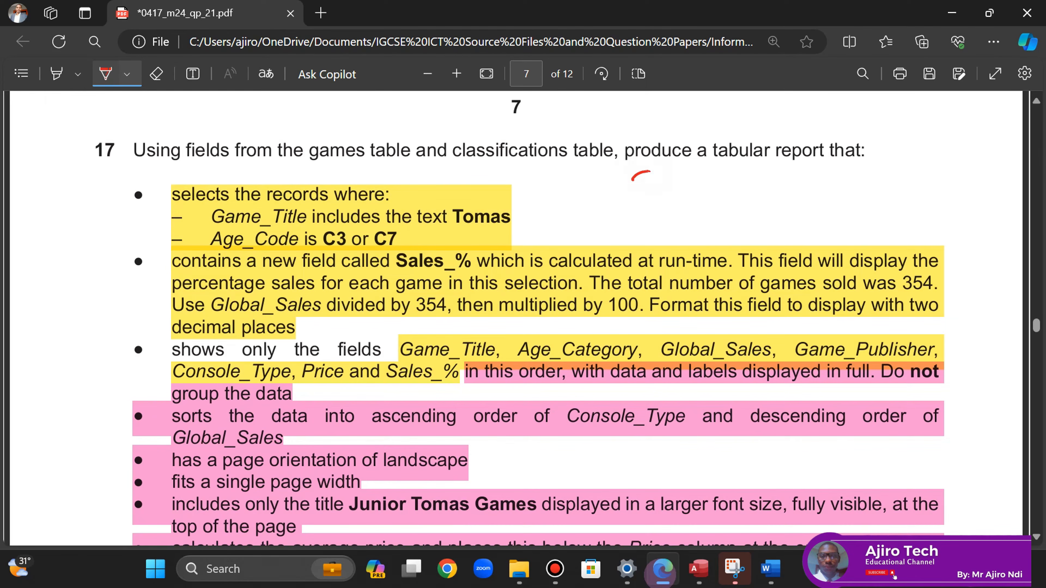
- Handwrite the figure 354 on the question paper as a note
left_click_drag(651, 170, 636, 202)
left_click_drag(686, 169, 660, 201)
left_click_drag(701, 173, 717, 198)
left_click_drag(712, 172, 714, 201)
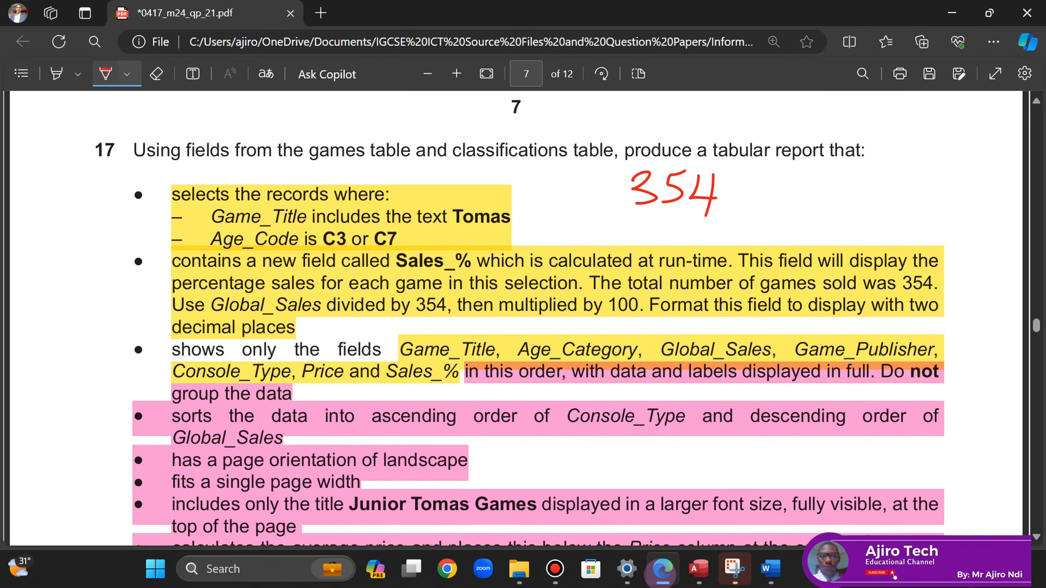
- Build the expression [Global_Sales] / 354 in the Expression Builder
left_click(699, 569)
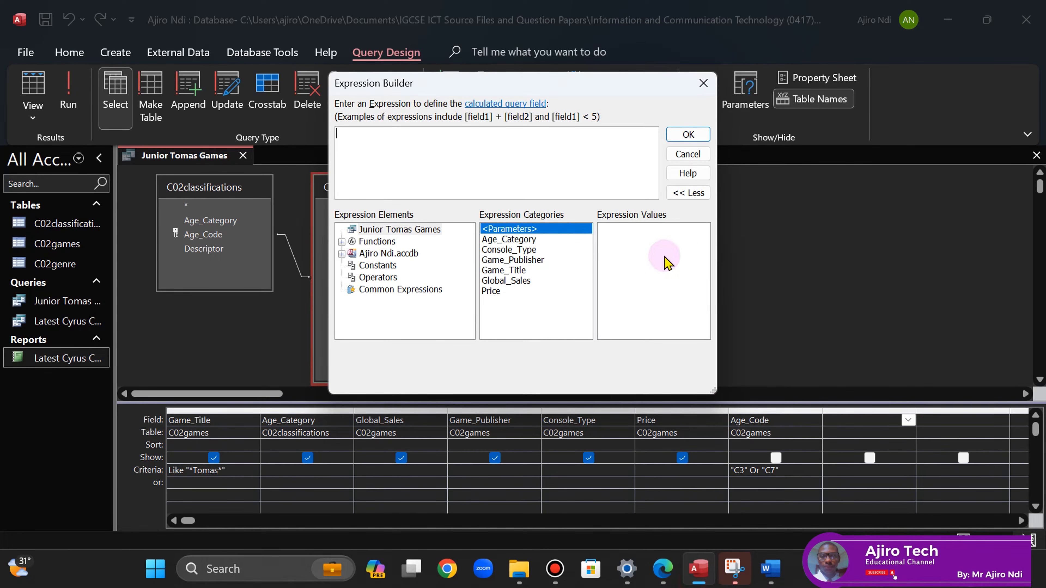
double_click(515, 282)
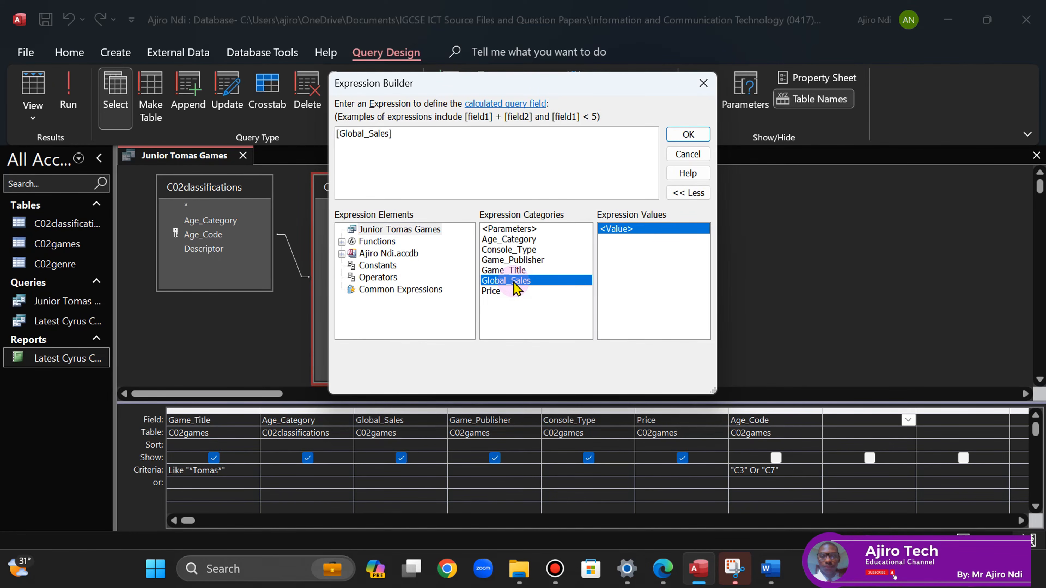
left_click(664, 569)
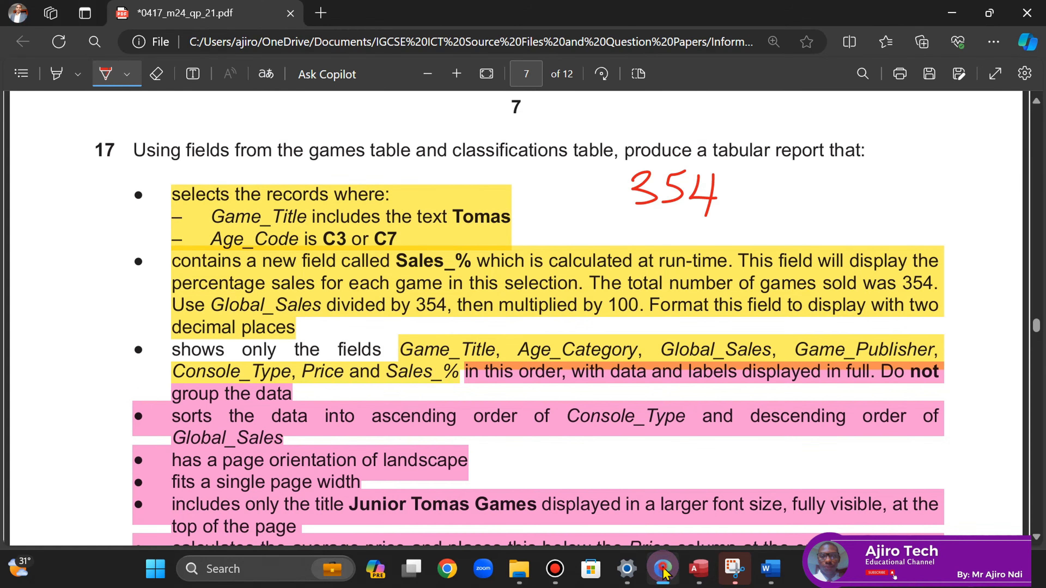
left_click(699, 569)
type("/")
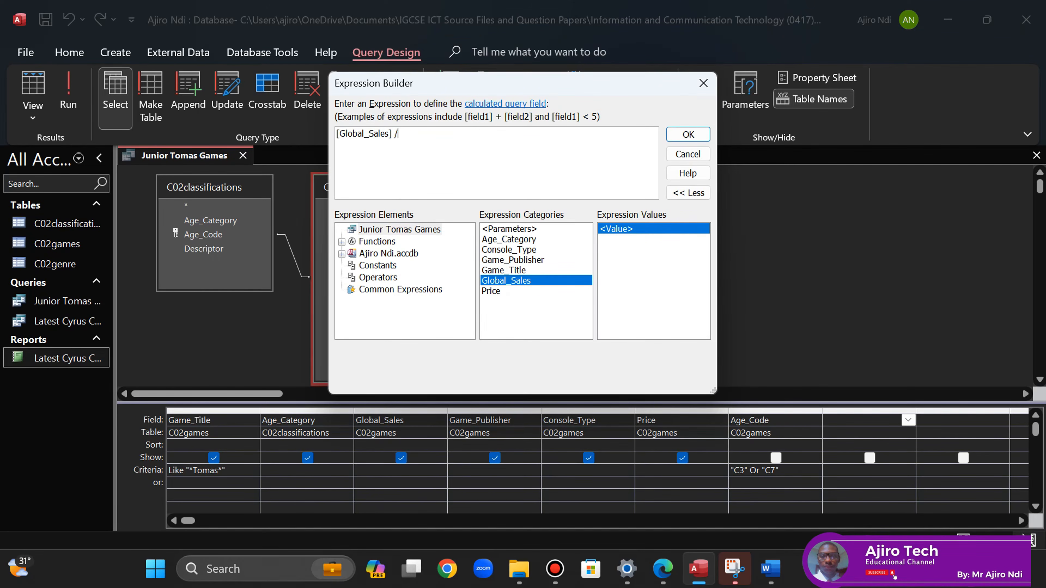
type(" 354")
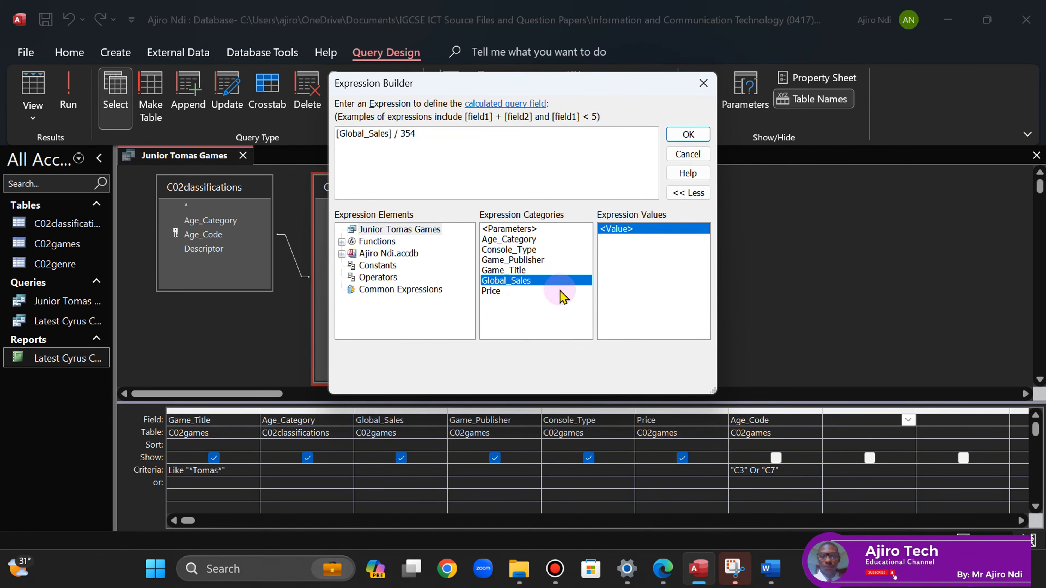
- Wrap it in brackets, append * 100, and confirm it as a new query column
left_click(664, 570)
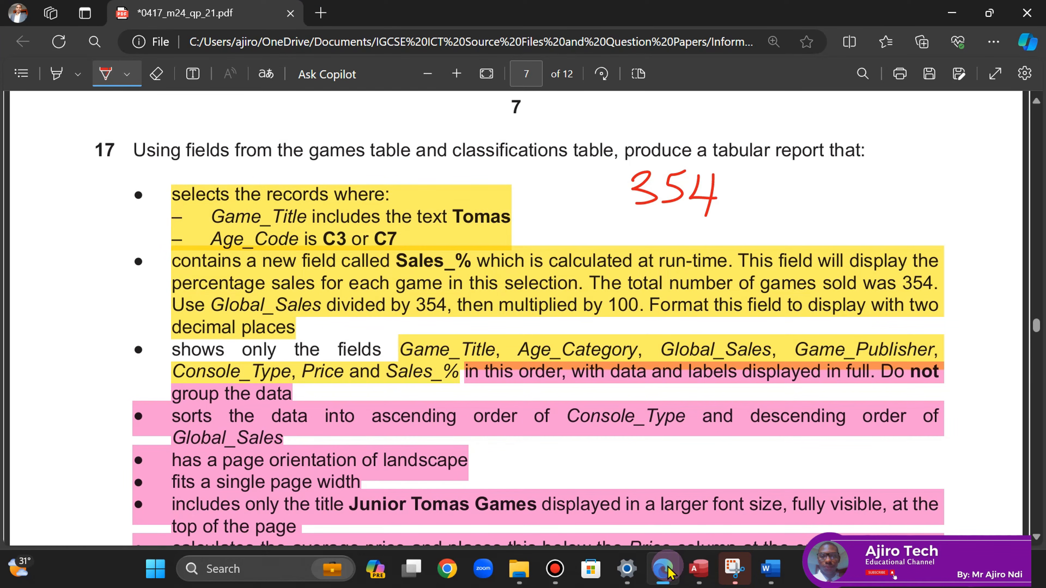
left_click(668, 569)
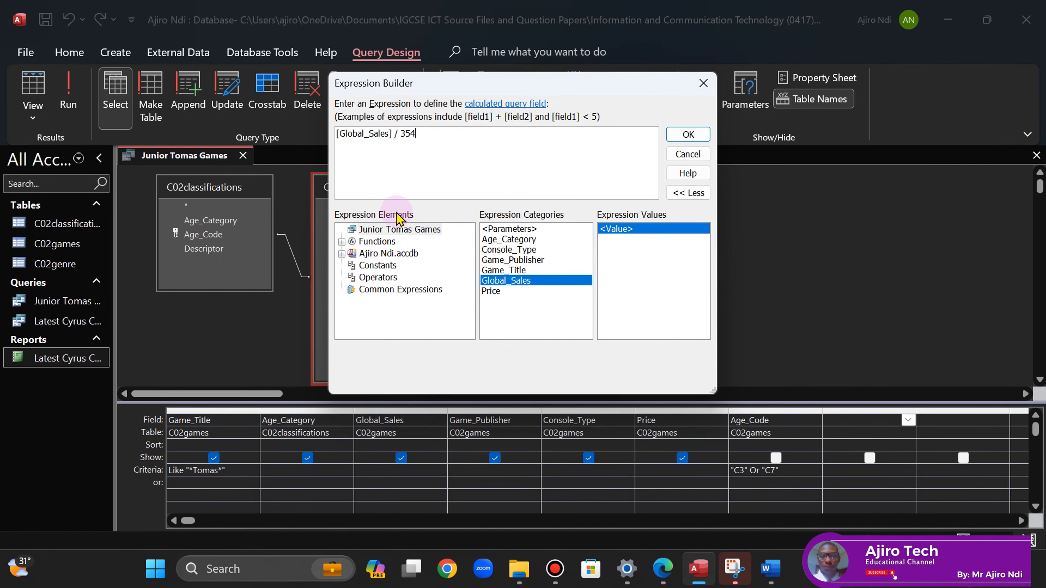
left_click(445, 139)
type(")")
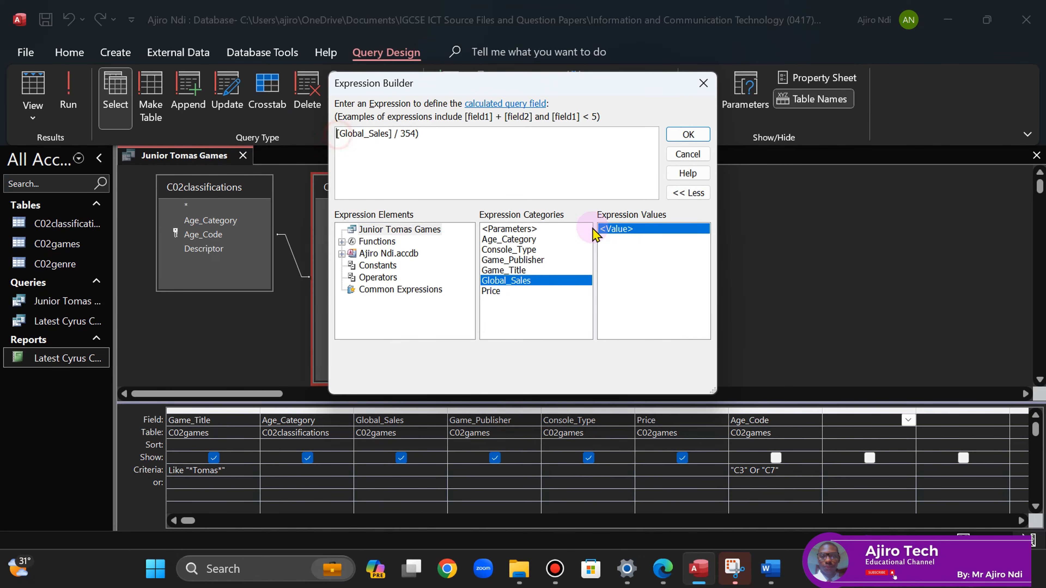
left_click(338, 133)
type("(")
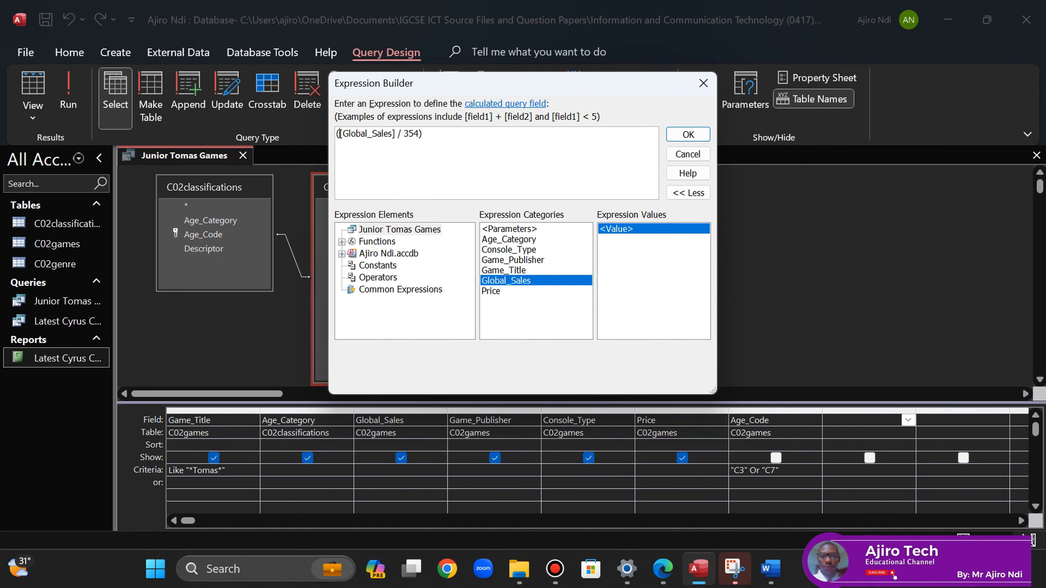
left_click(455, 136)
left_click(663, 569)
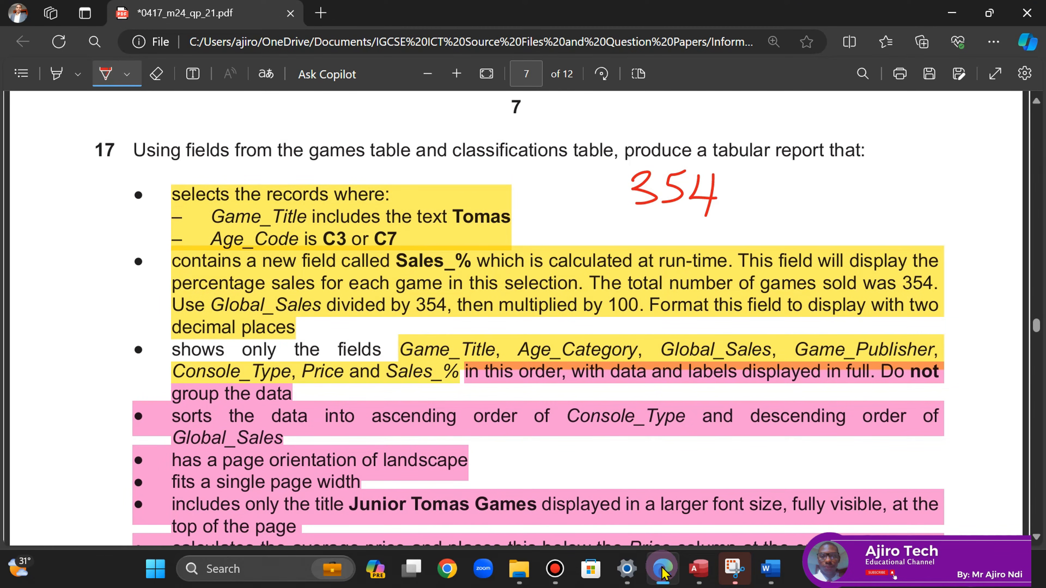
left_click(663, 571)
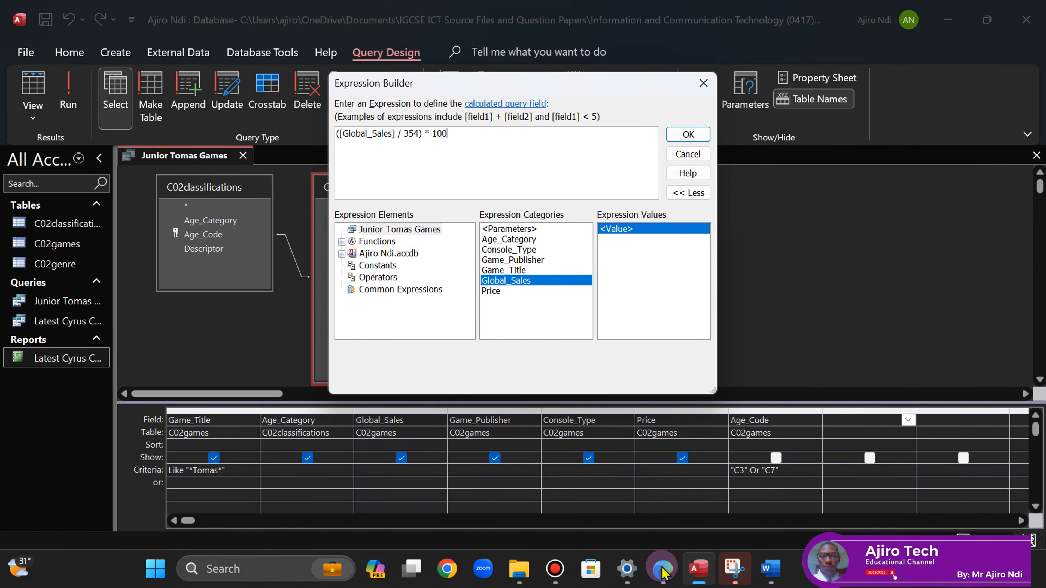
left_click(688, 135)
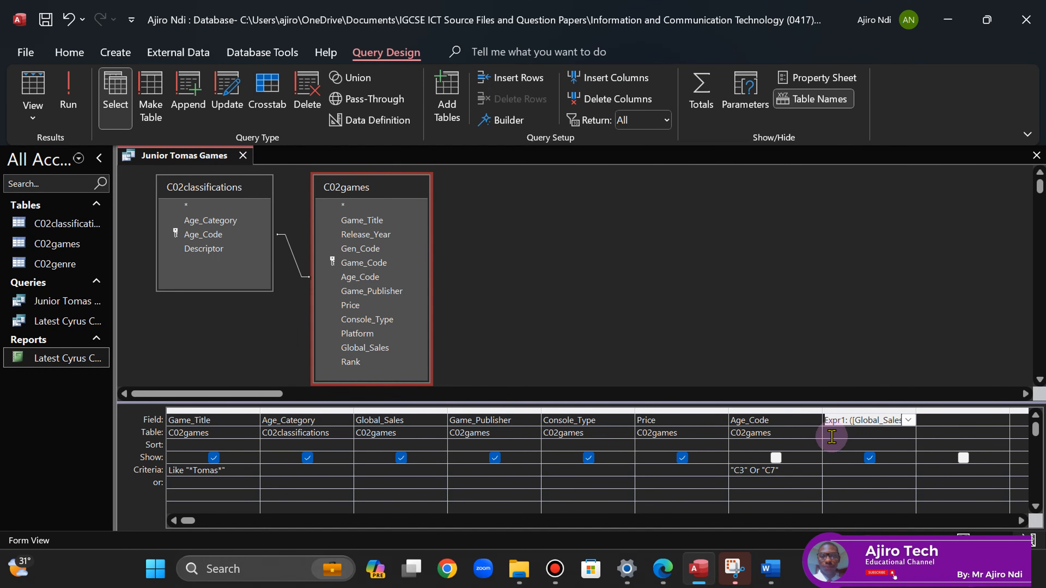
- Copy the field name Sales_% from the question paper
left_click(502, 131)
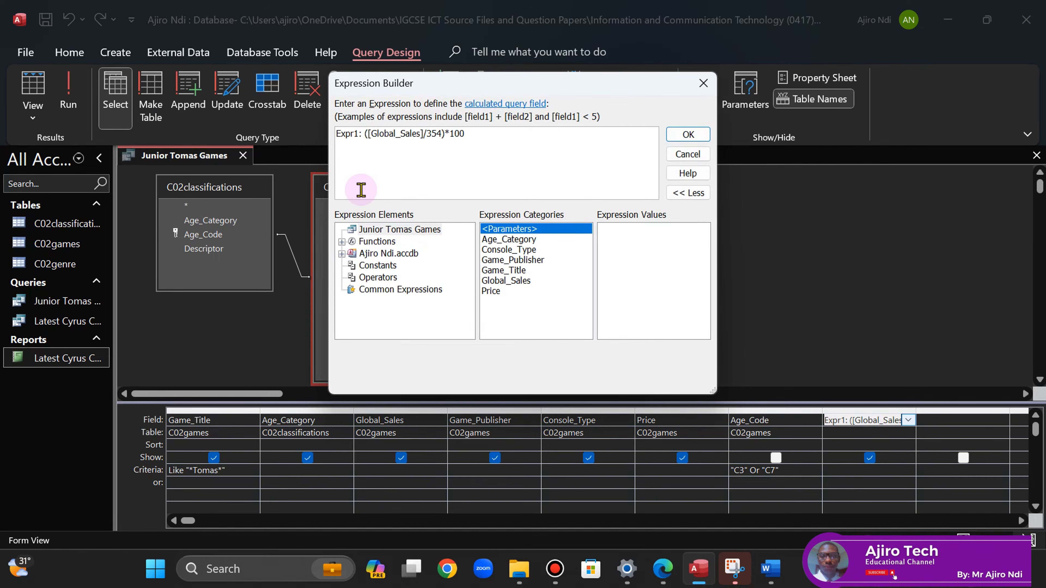
left_click(663, 569)
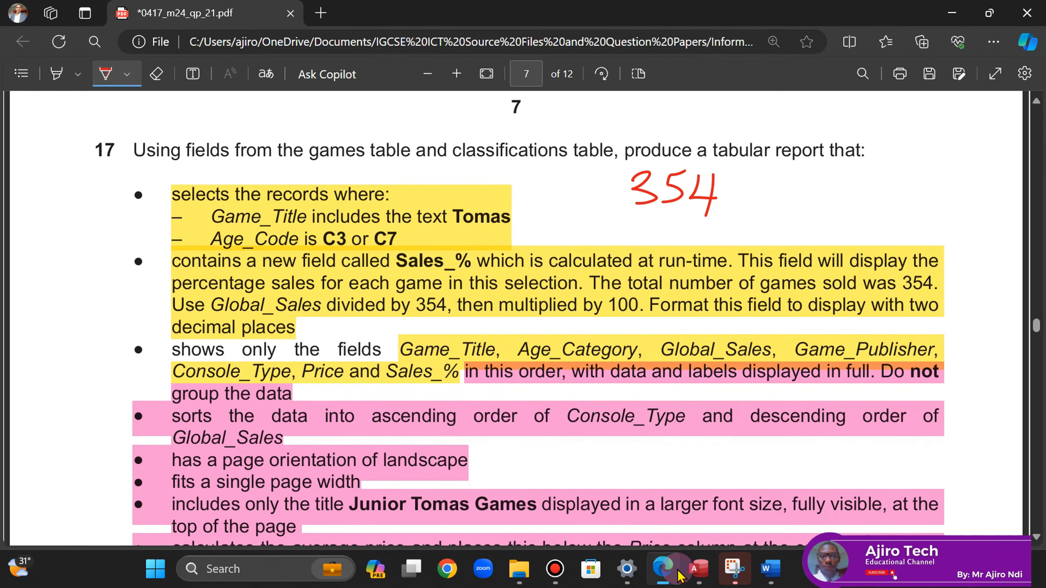
left_click(106, 73)
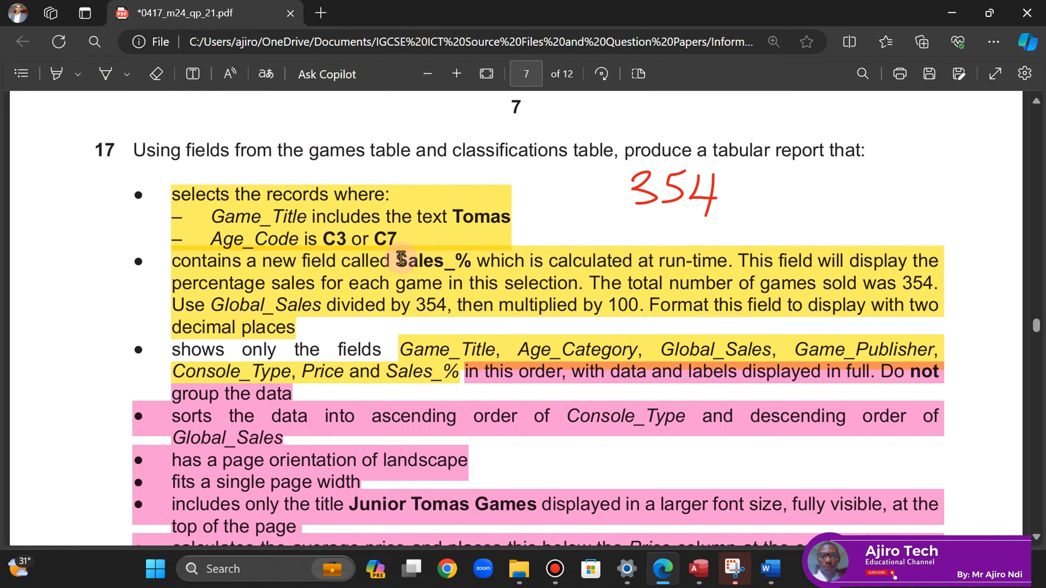
left_click_drag(401, 259, 473, 263)
key("ctrl+c")
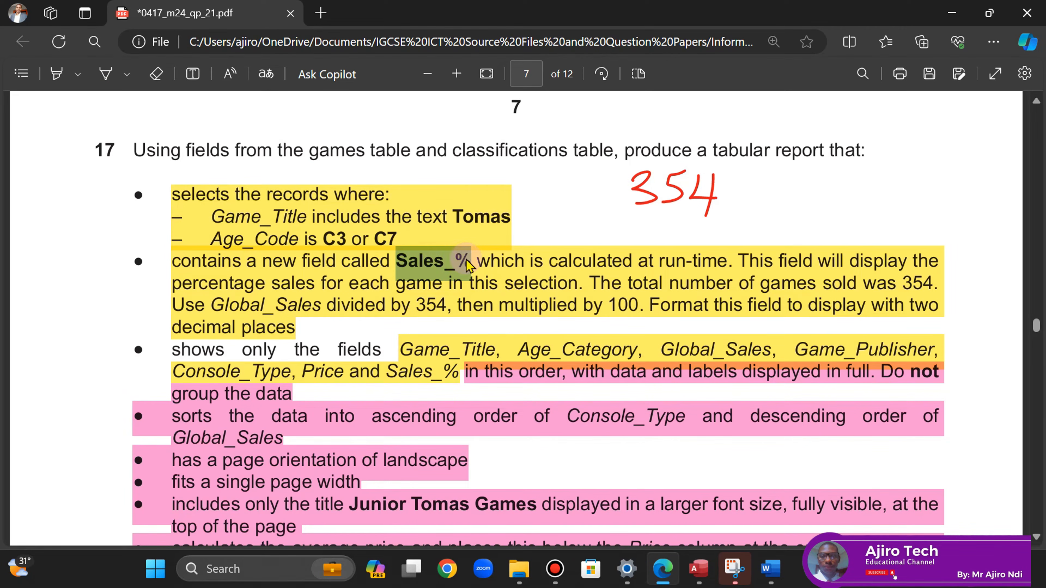
left_click(496, 118)
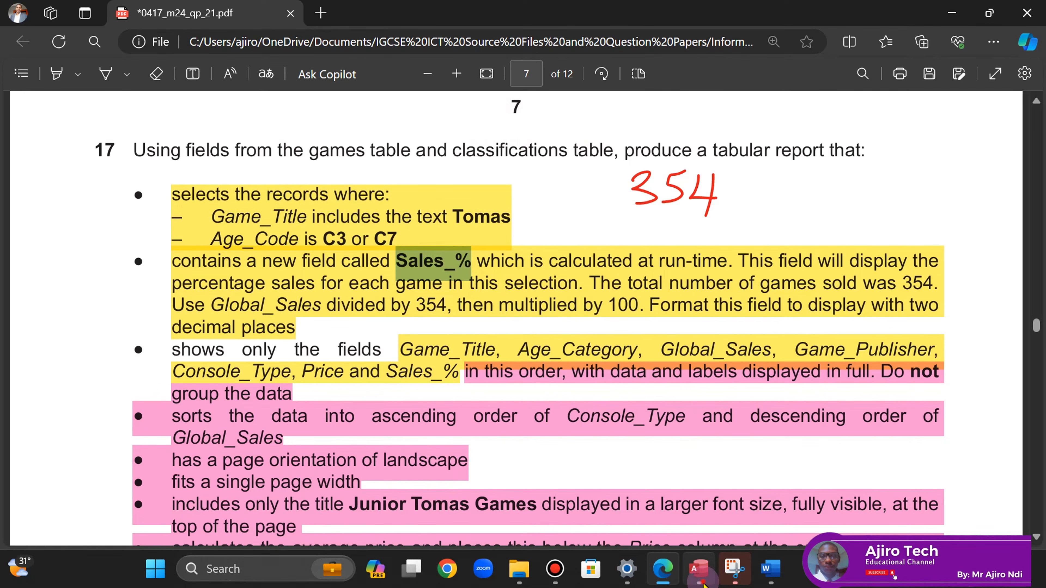
- Replace Expr1 with Sales_% as the field name and run the query
left_click(699, 568)
left_click(366, 136)
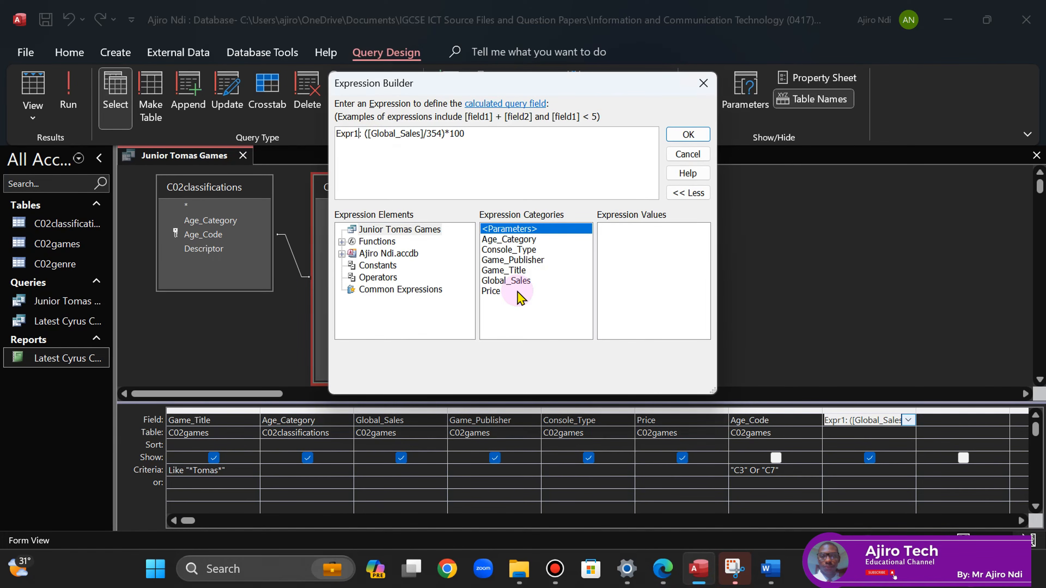
key("BackSpace")
key("BackSpace")
key("BackSpace")
key("BackSpace")
key("BackSpace")
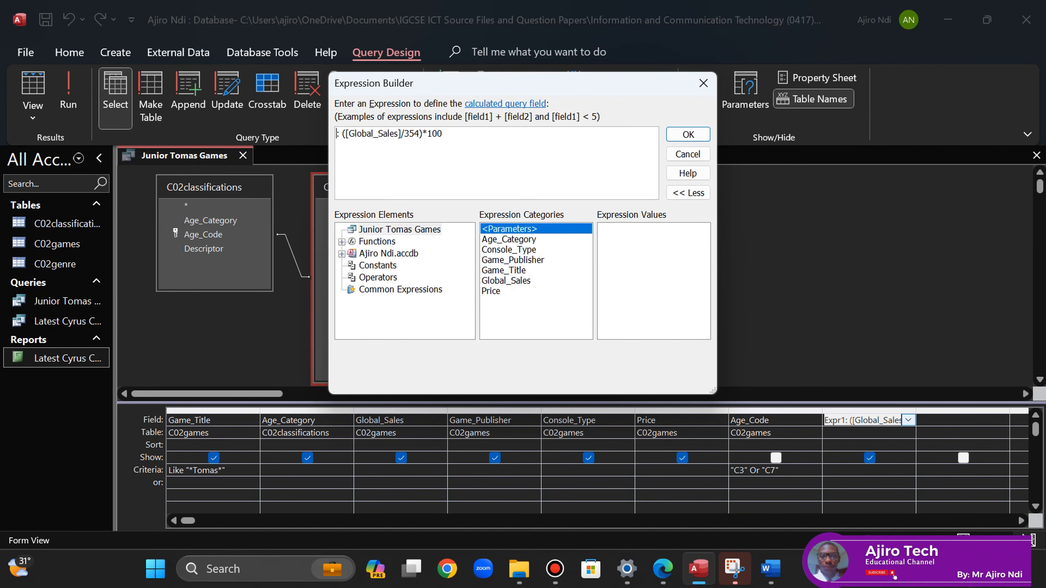
key("ctrl+v")
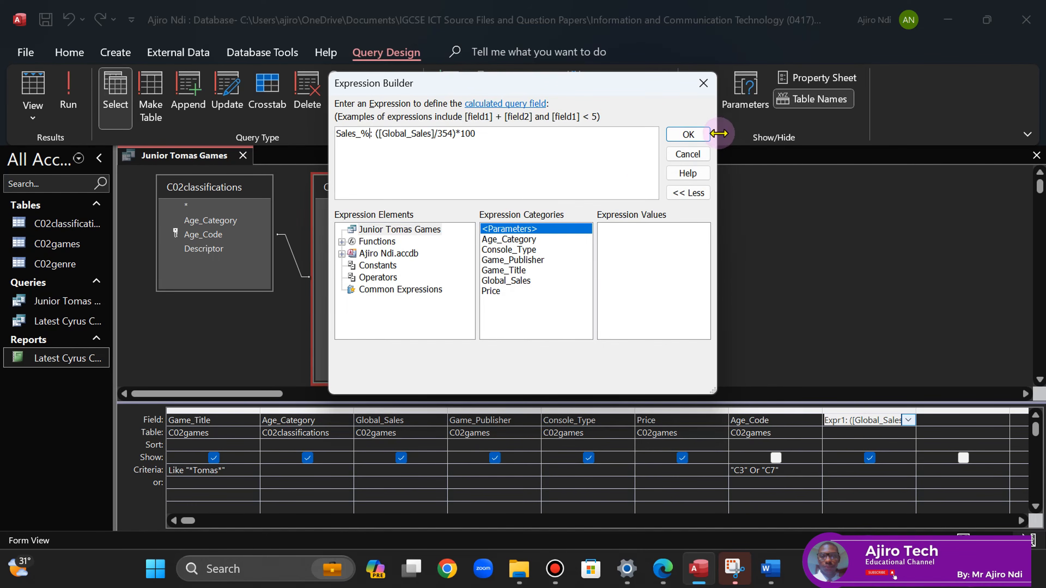
left_click(688, 135)
left_click(847, 421)
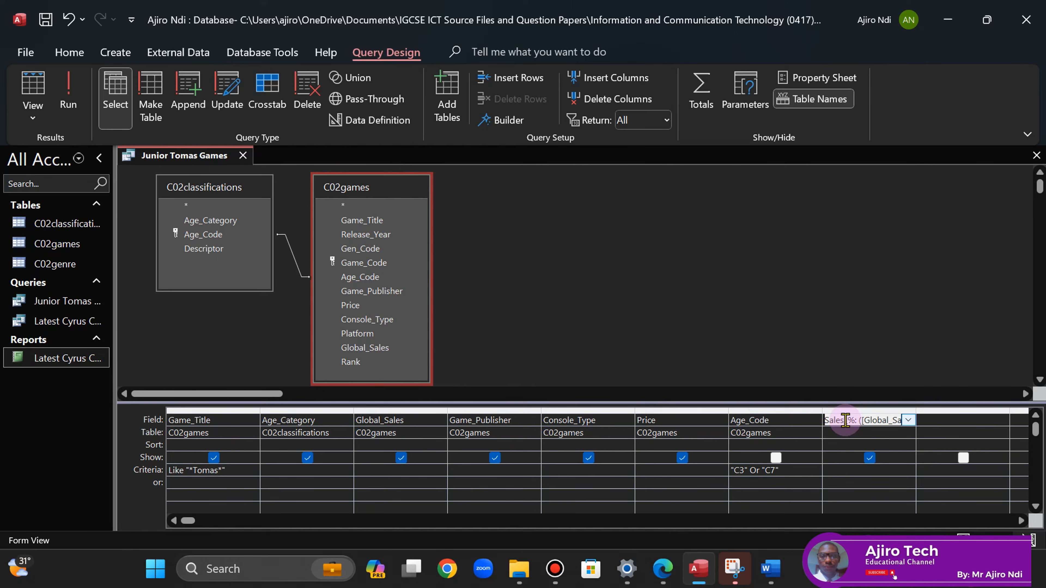
left_click(66, 94)
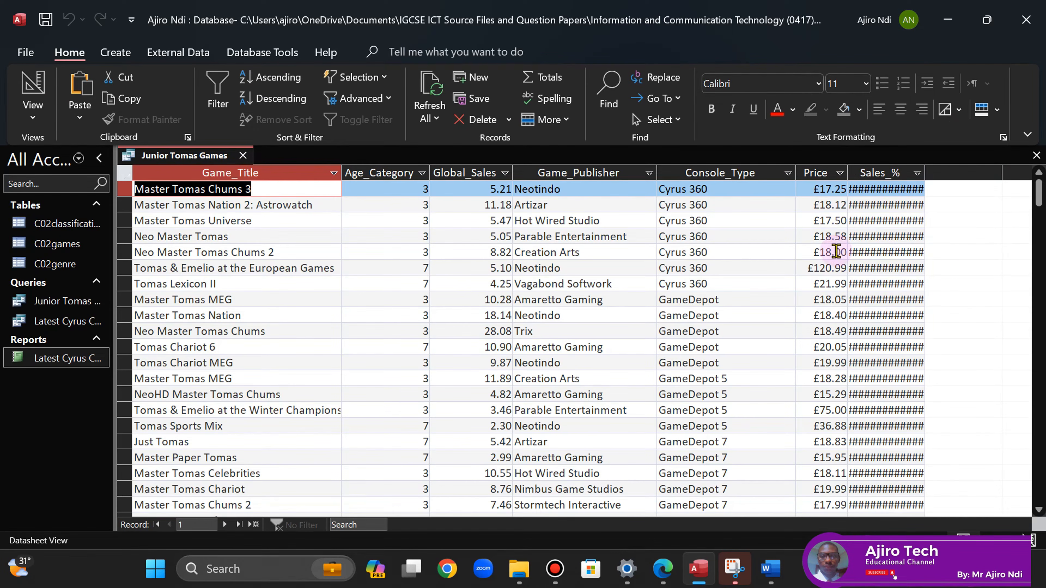
- Set the Sales_% field to 2 decimal places and rerun the query
right_click(196, 166)
left_click(243, 247)
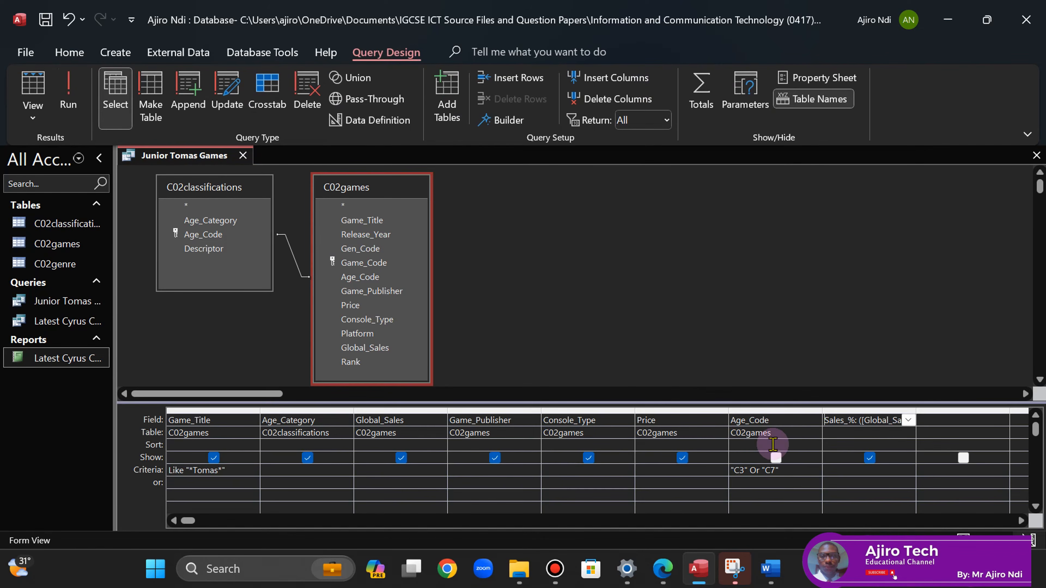
left_click(663, 568)
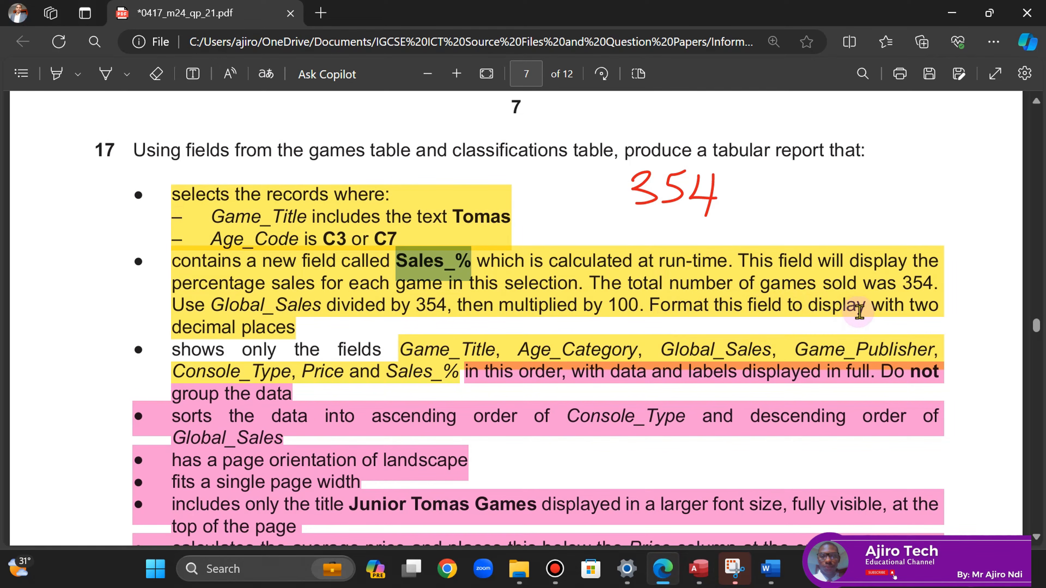
left_click(699, 569)
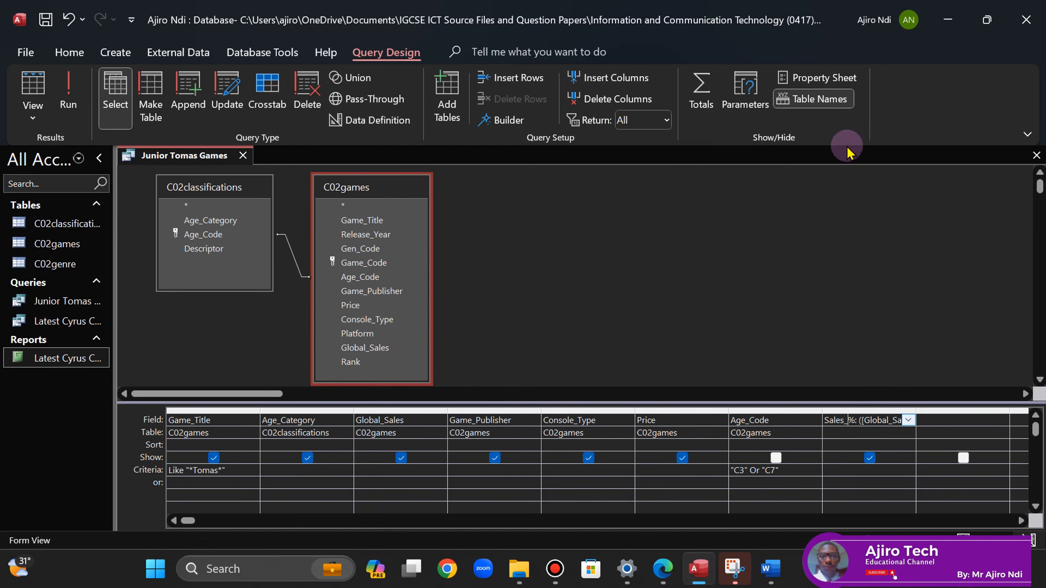
left_click(825, 81)
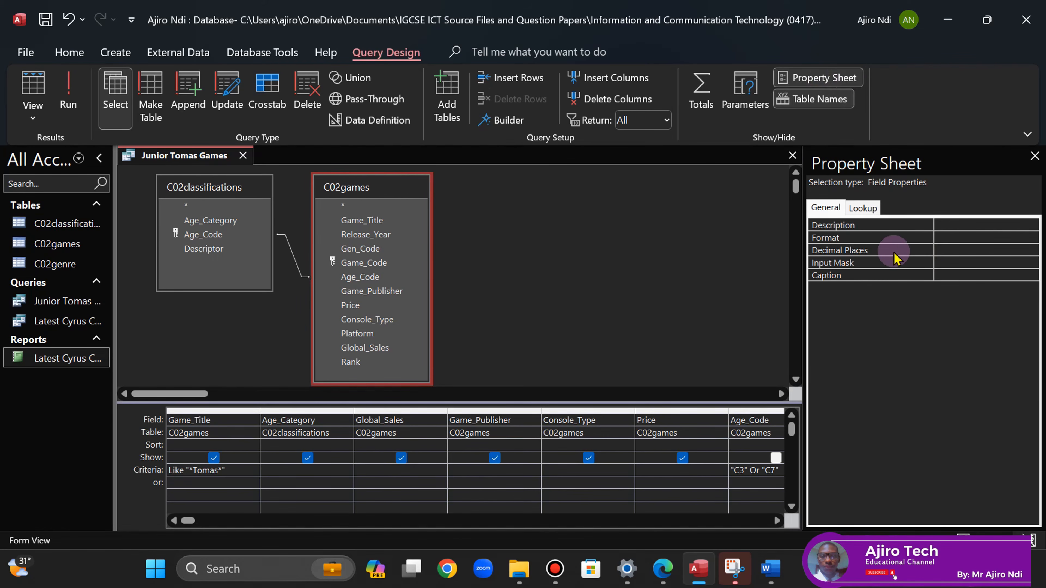
left_click(943, 247)
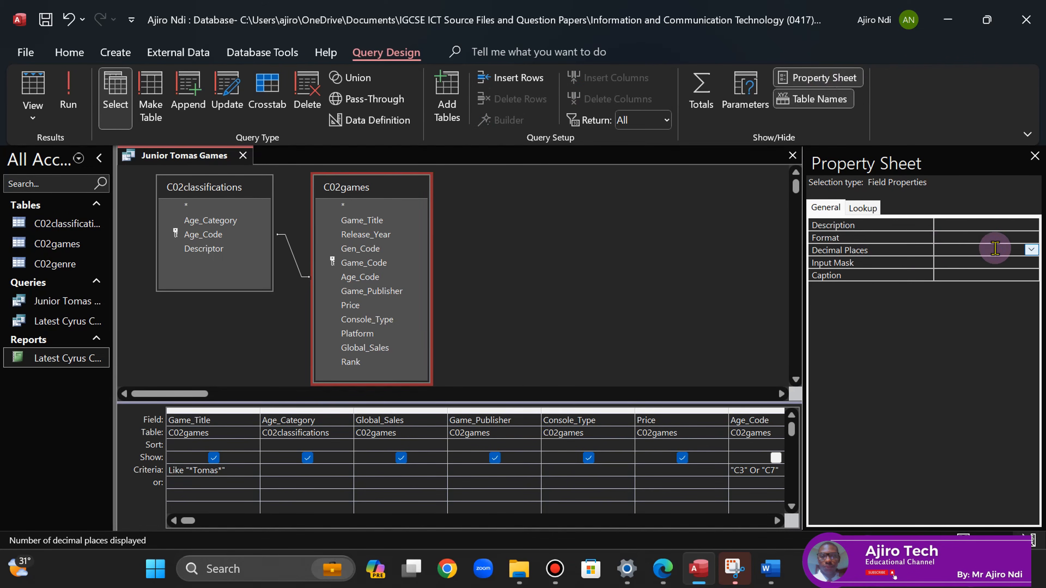
left_click(1031, 249)
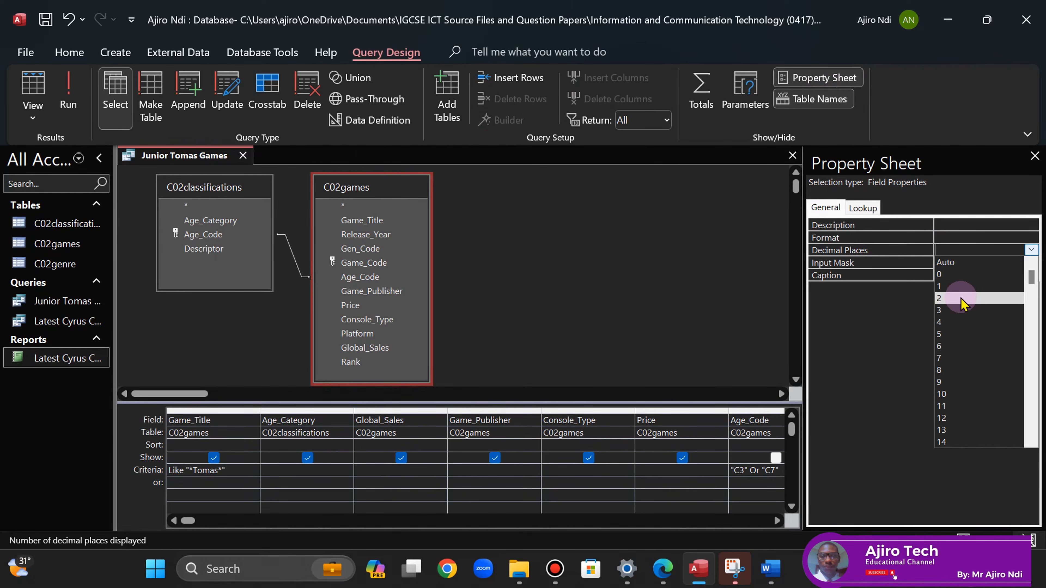
left_click(941, 298)
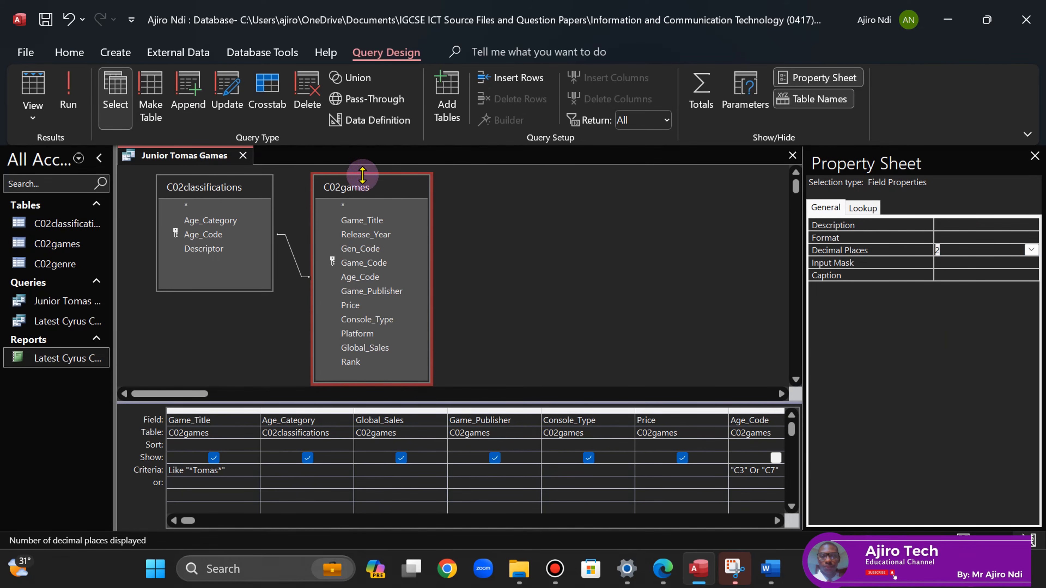
left_click(63, 98)
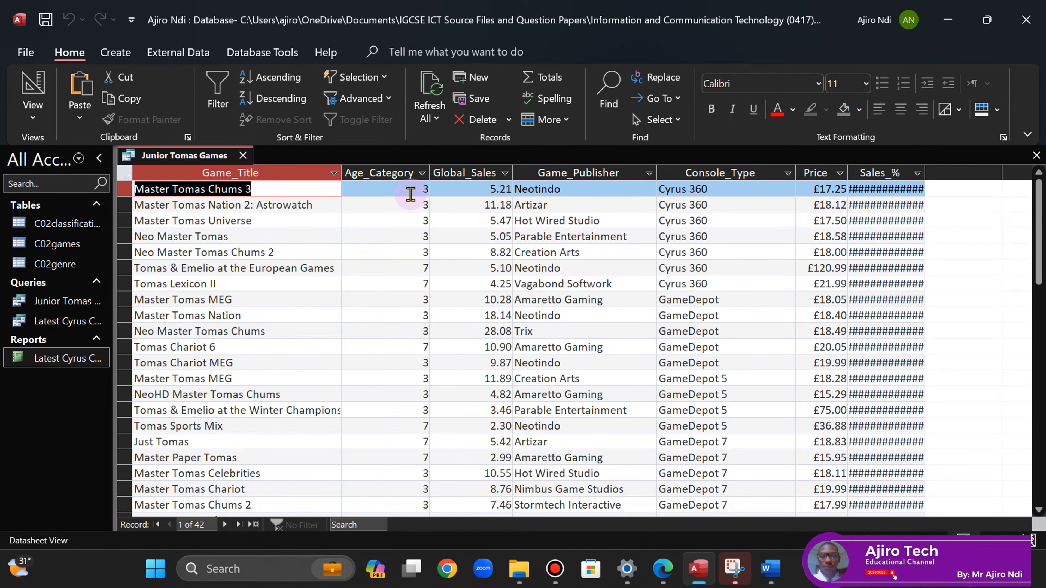
- Change the Sales_% format to Currency and rerun to show values like £1.47
right_click(196, 160)
left_click(246, 249)
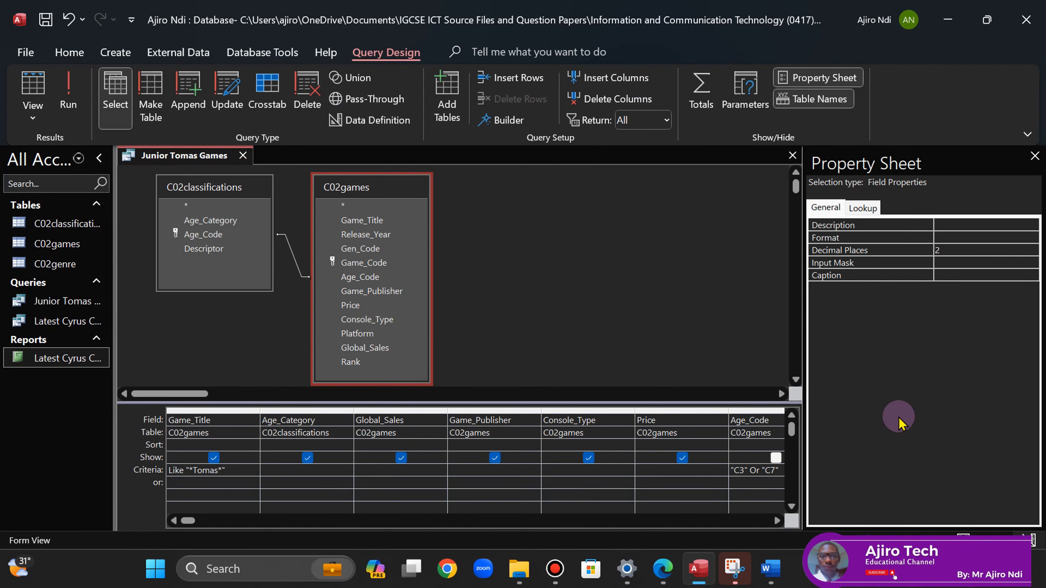
left_click(777, 521)
left_click(777, 520)
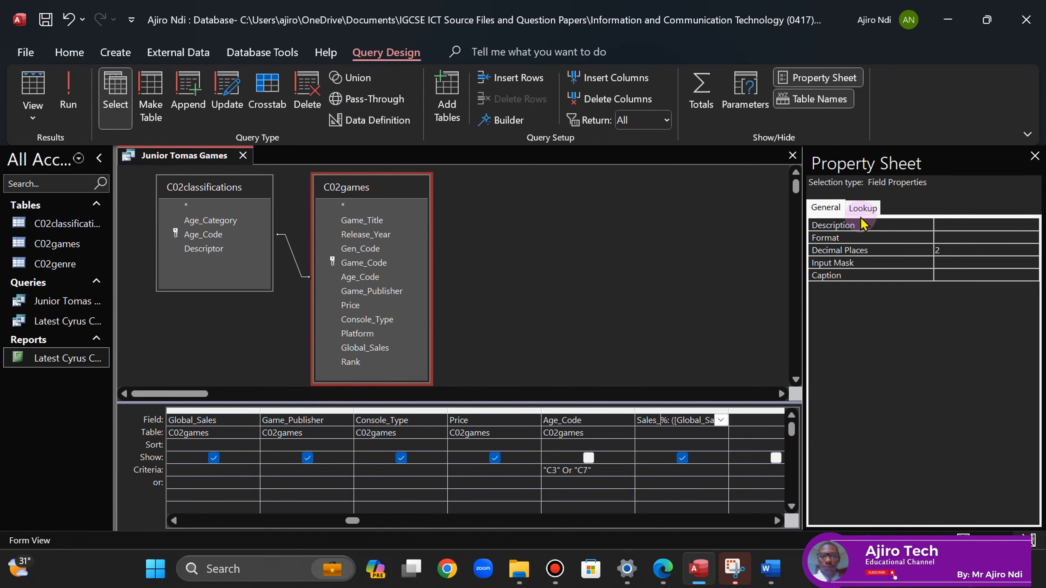
left_click(949, 236)
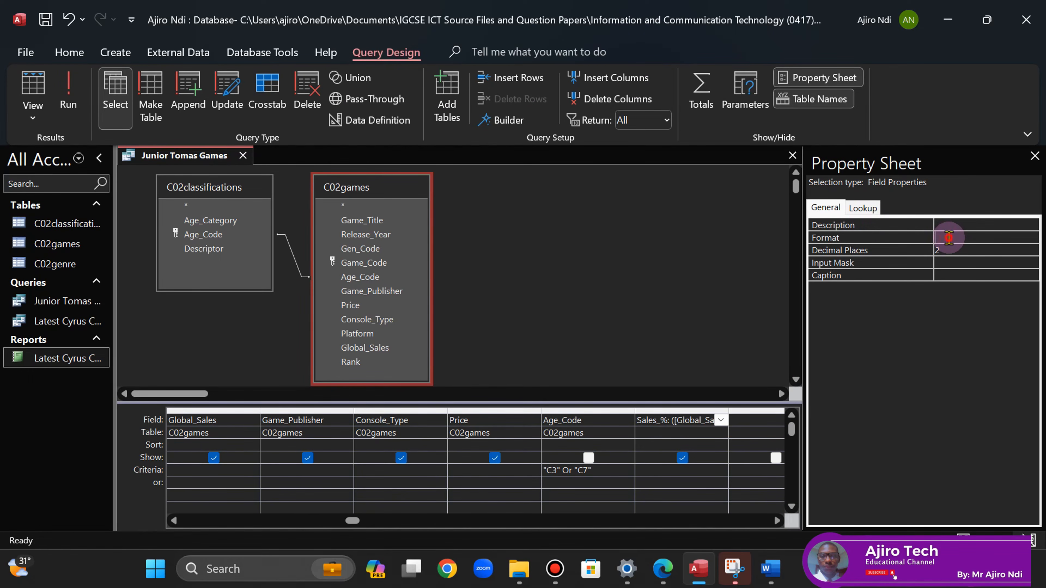
left_click(1032, 239)
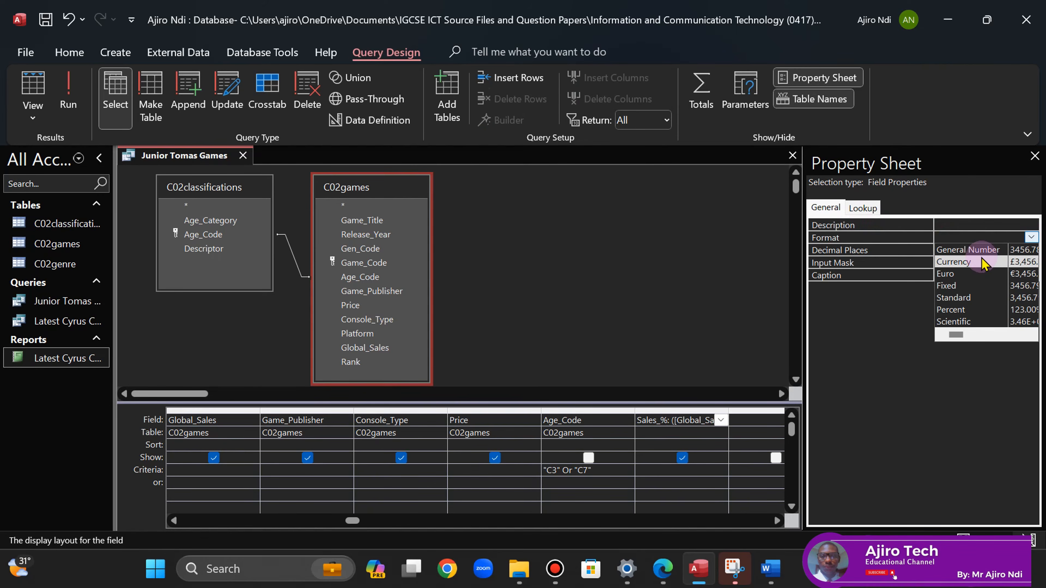
left_click(954, 262)
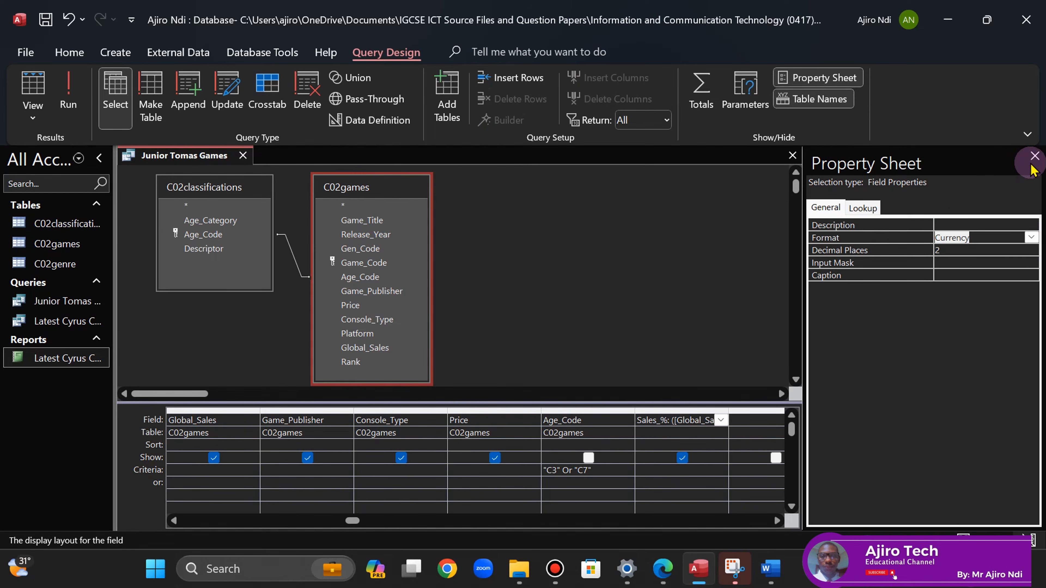
left_click(1034, 157)
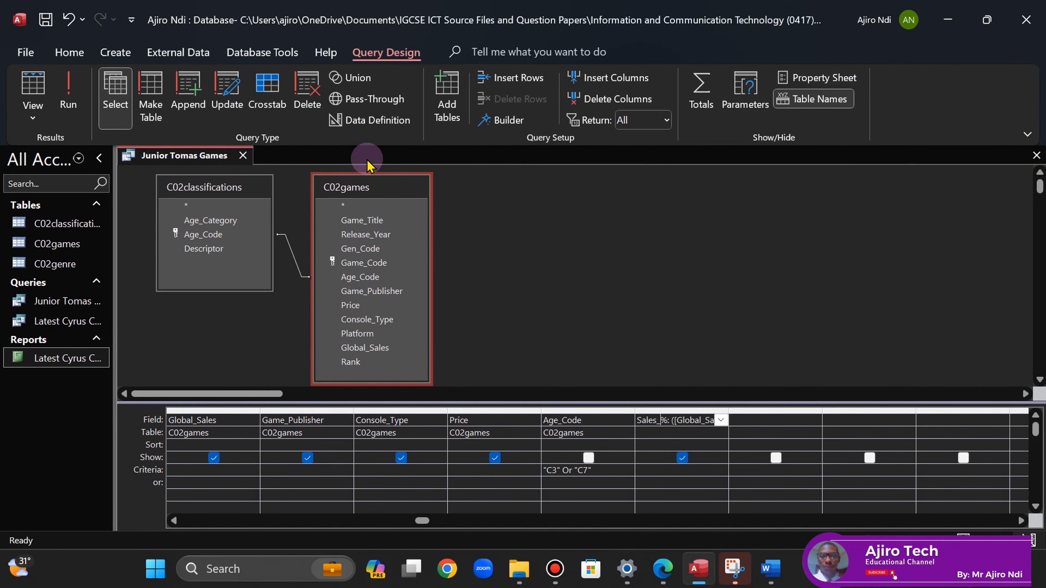
left_click(69, 92)
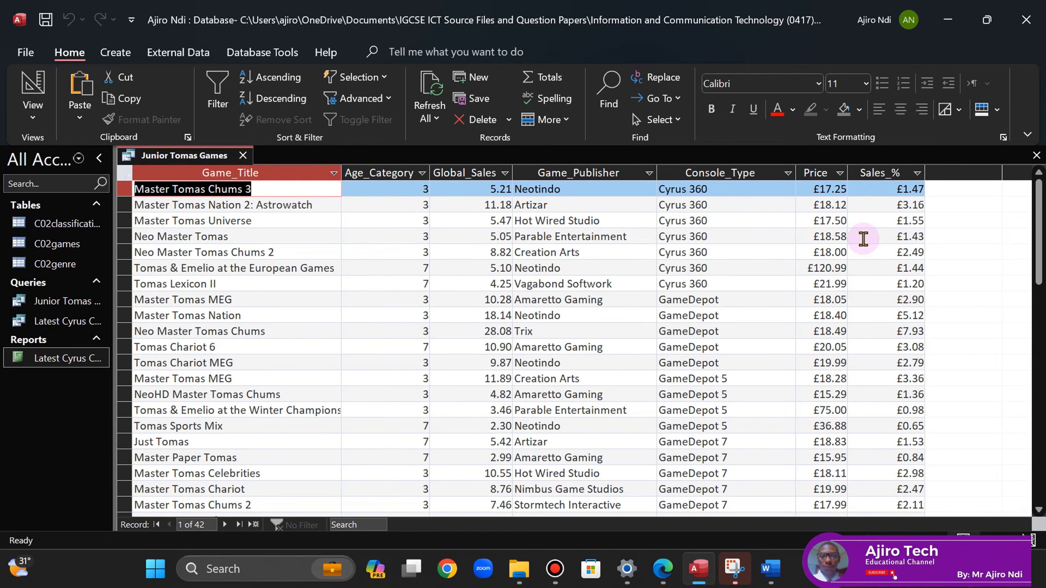
left_click(667, 576)
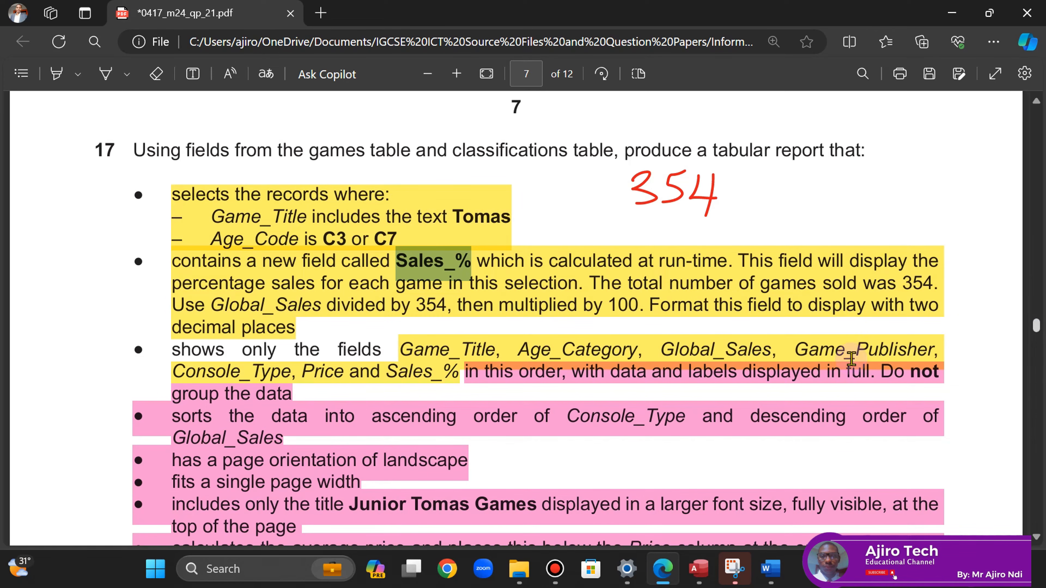
left_click(696, 571)
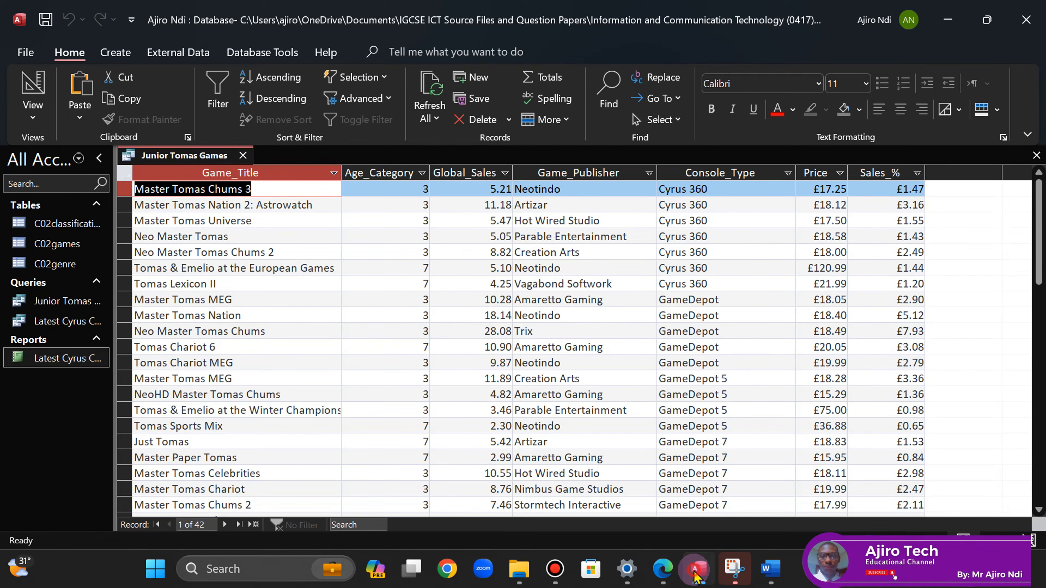
left_click(696, 571)
left_click_drag(1034, 326, 1036, 248)
left_click_drag(1034, 256, 1034, 248)
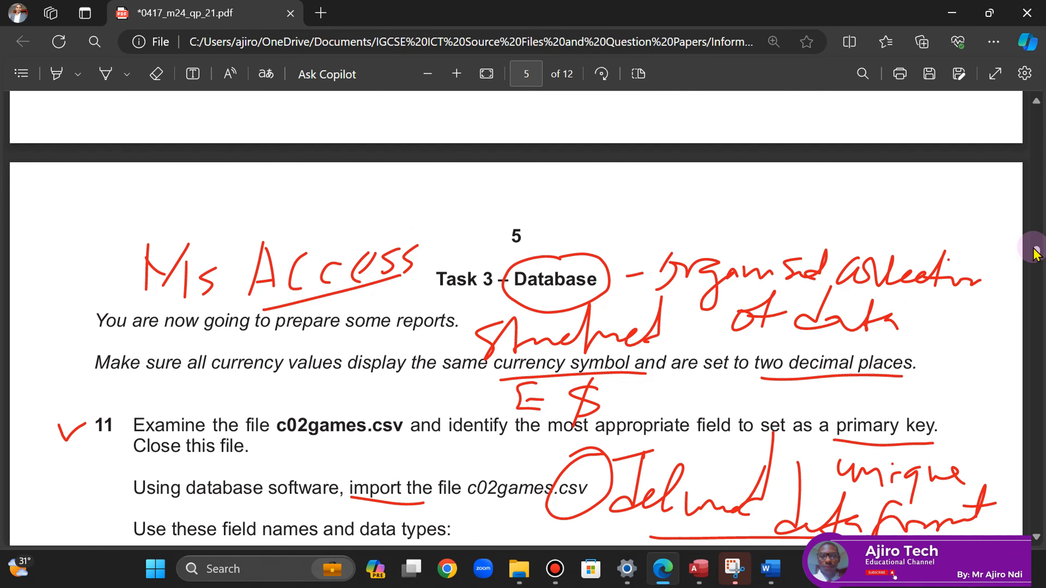
left_click_drag(1034, 252, 1030, 325)
- Select all records and autofit the Game_Title column to the longest title
left_click(699, 569)
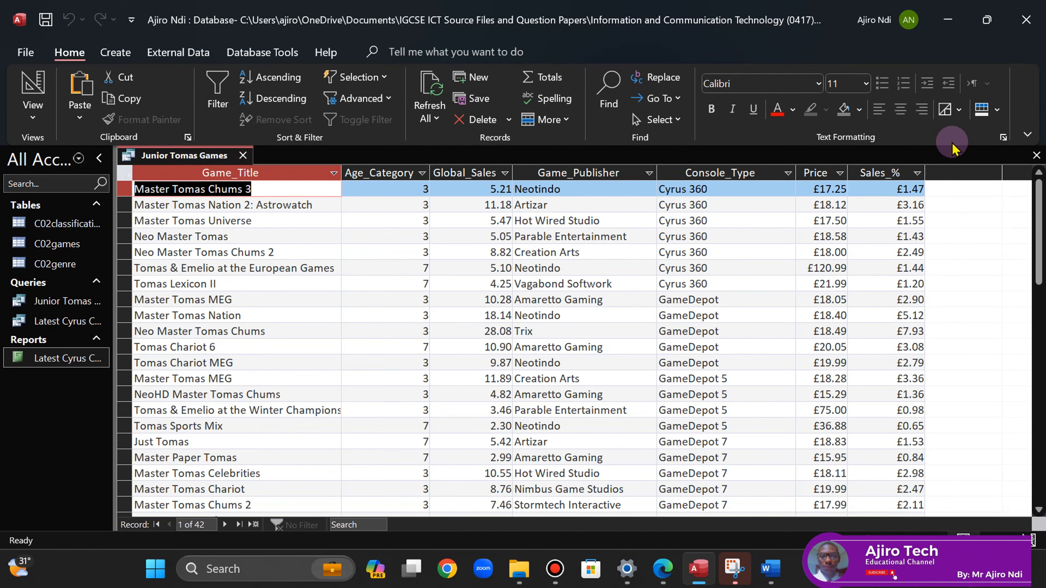
left_click(124, 173)
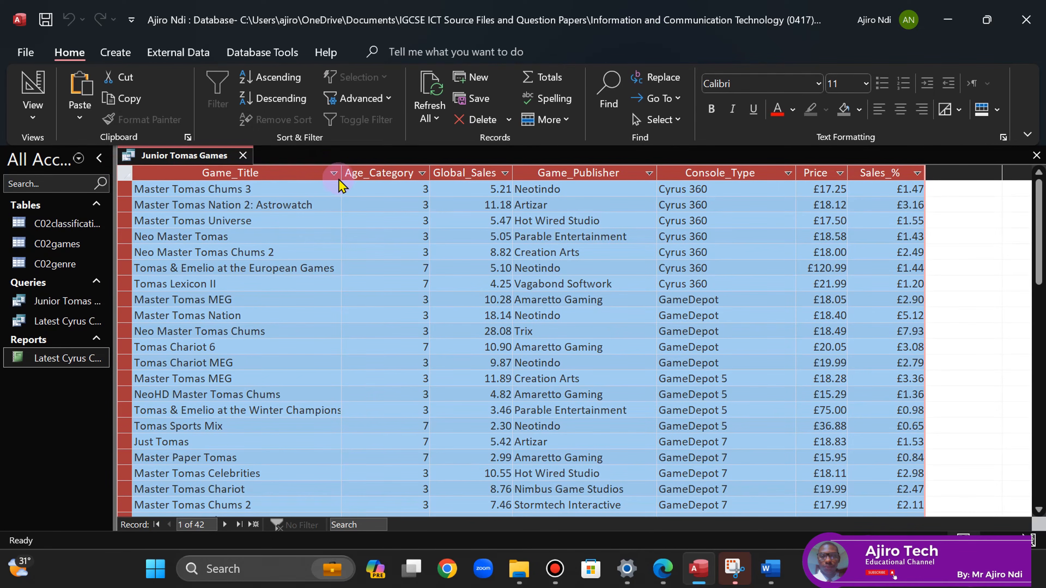
double_click(342, 169)
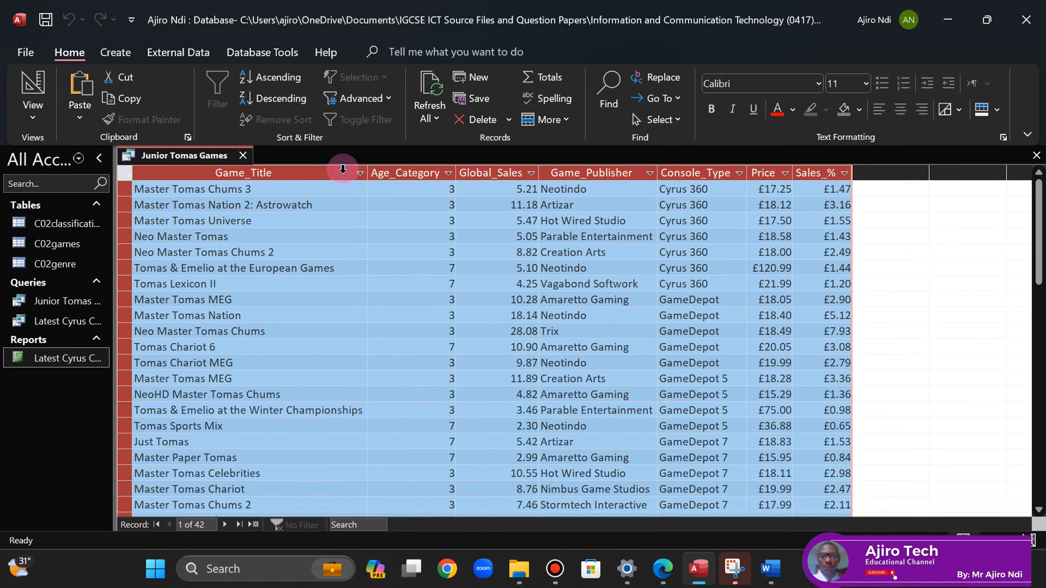
right_click(184, 157)
left_click(214, 172)
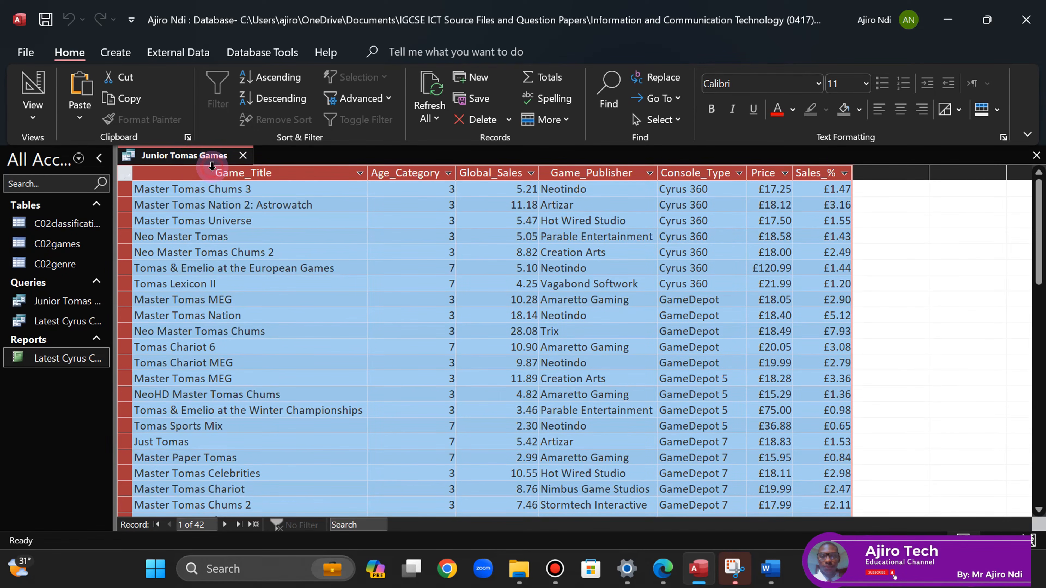
right_click(196, 158)
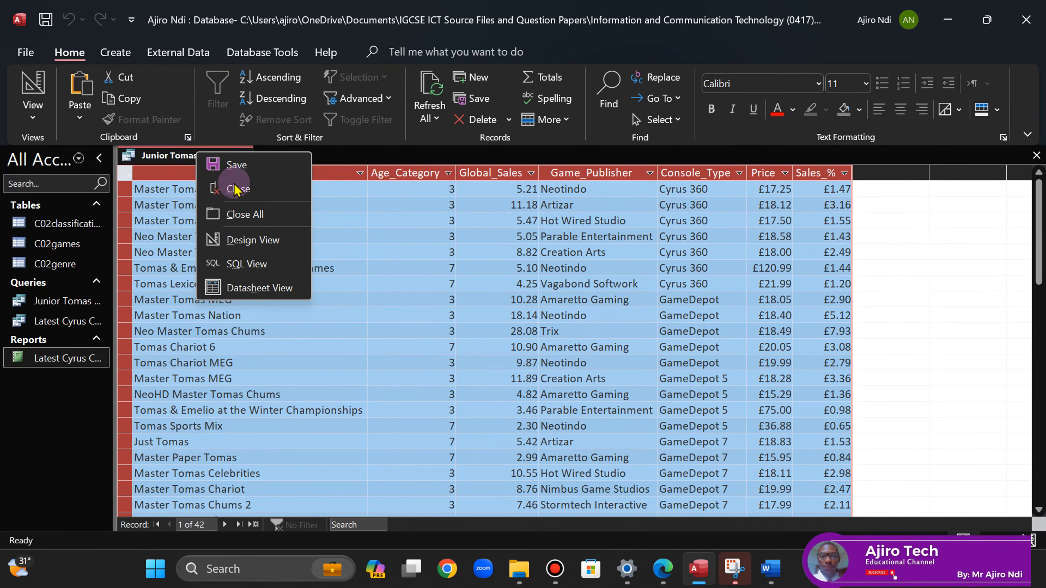
left_click(239, 238)
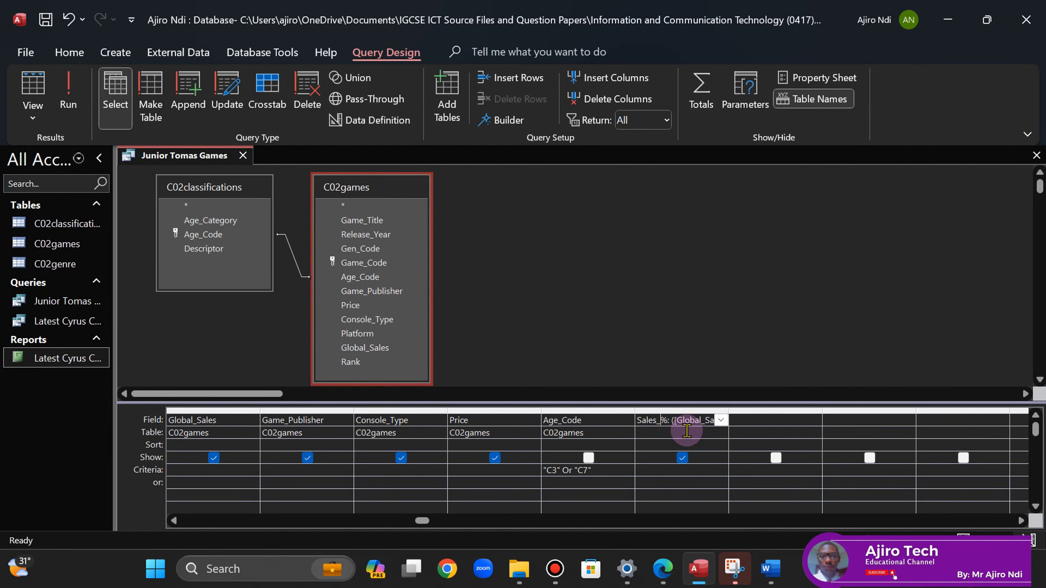
left_click(499, 120)
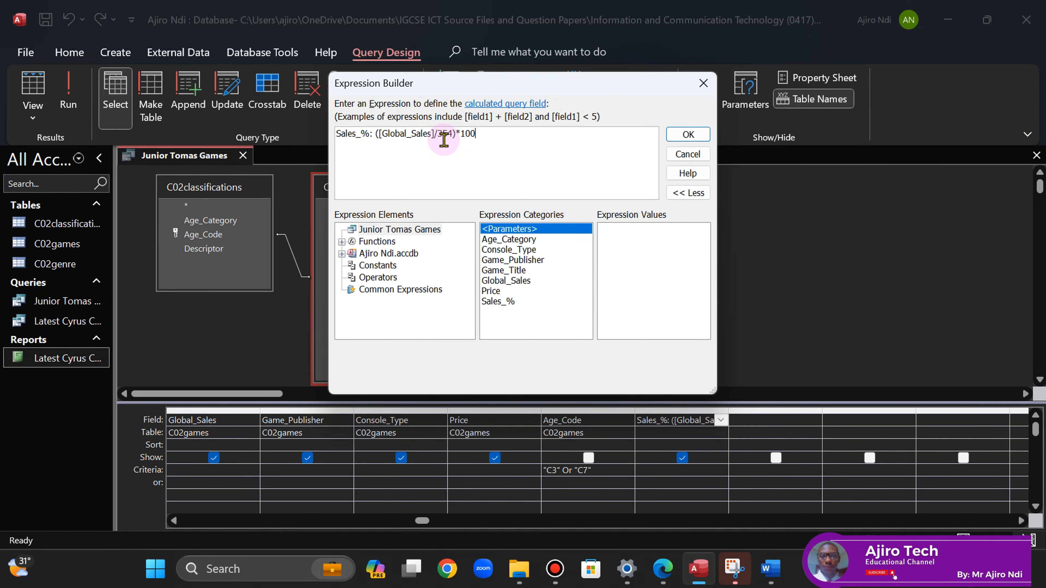
left_click(687, 135)
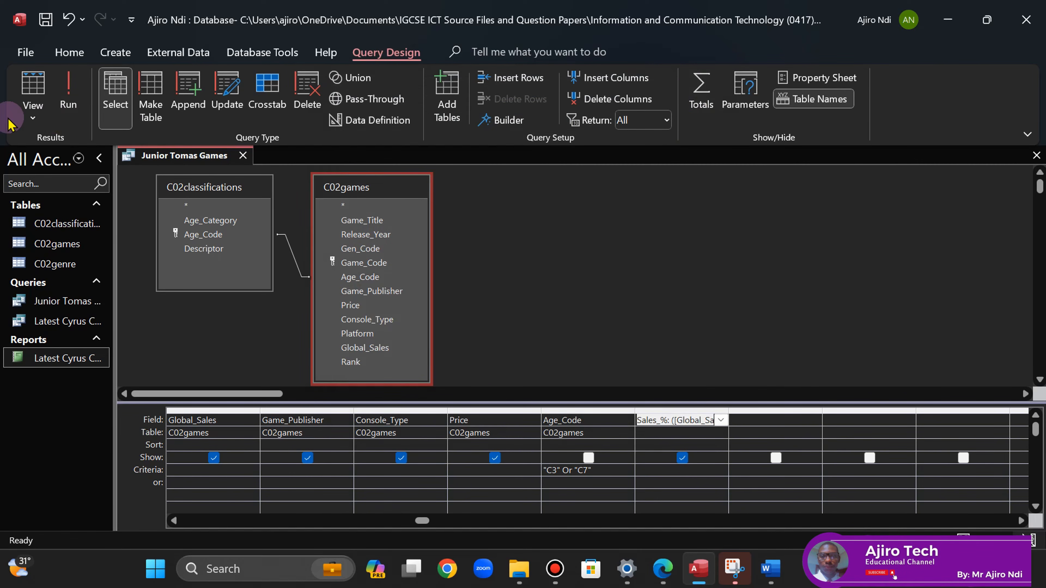
left_click(68, 92)
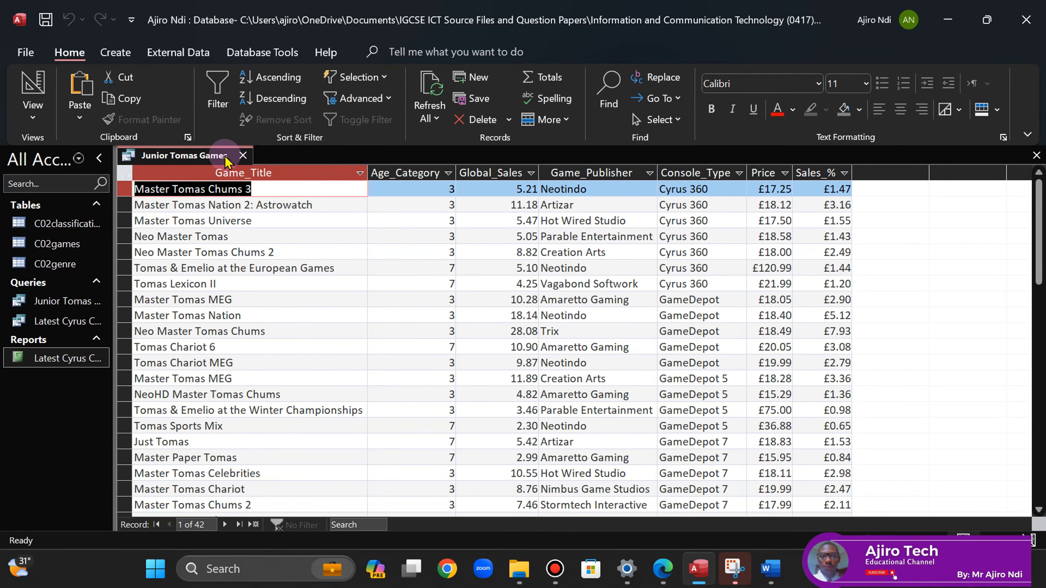
- Close the Junior Tomas Games query, dismissing the save prompt, and recheck the exam paper
left_click(243, 156)
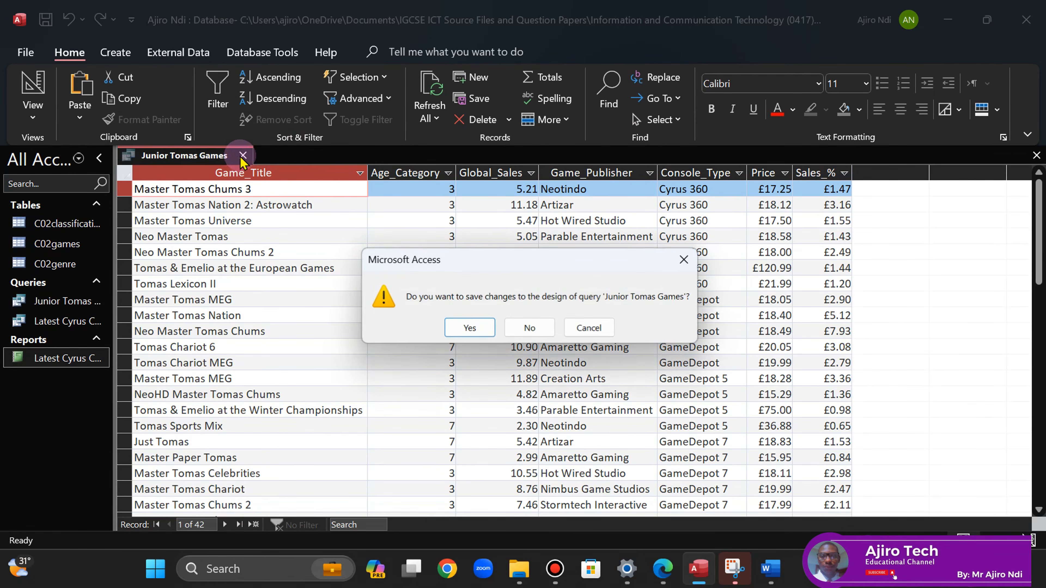
left_click(678, 259)
right_click(166, 156)
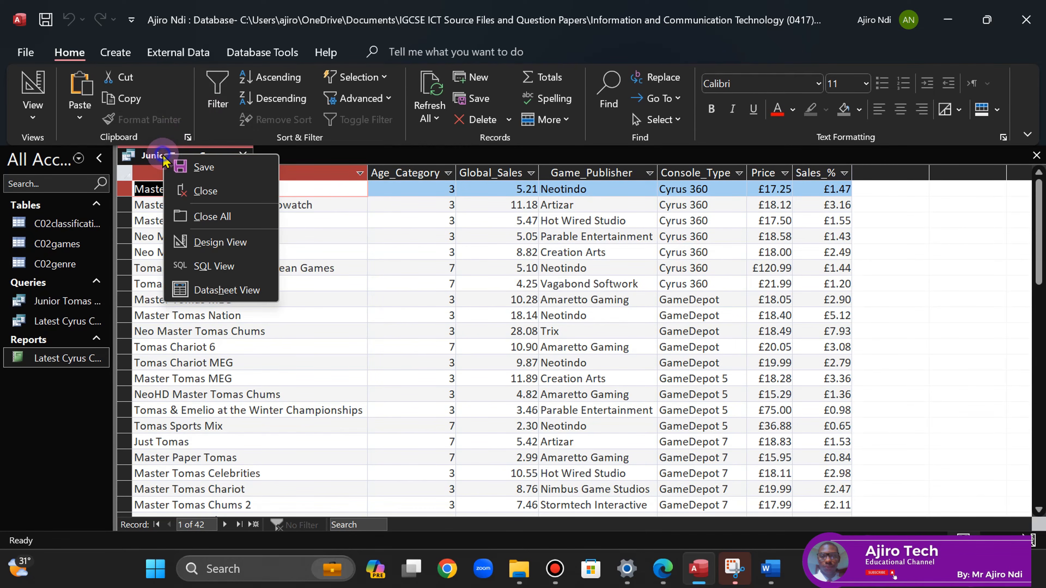
left_click(198, 167)
left_click(243, 155)
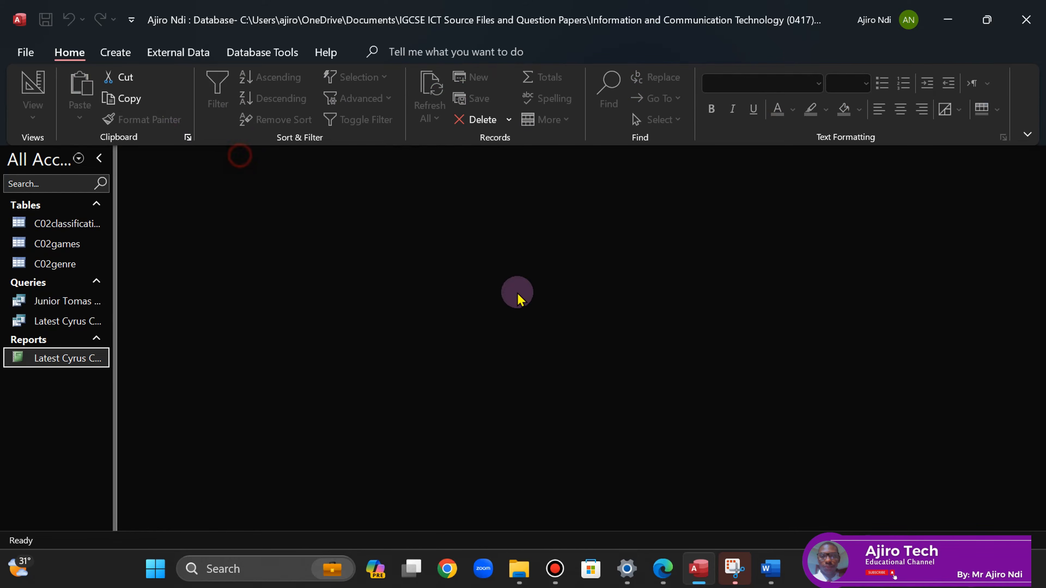
left_click(663, 568)
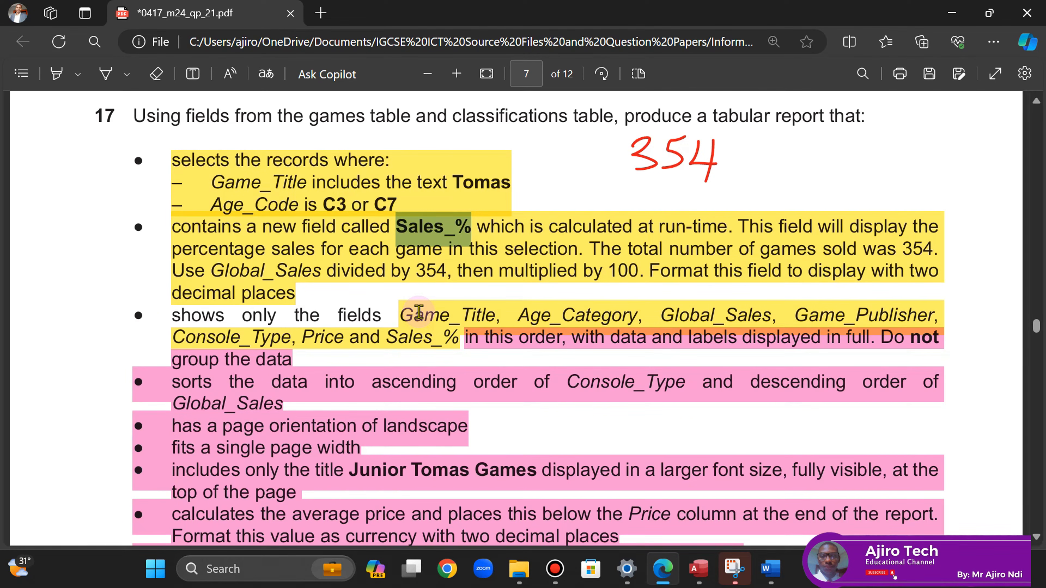
left_click(699, 569)
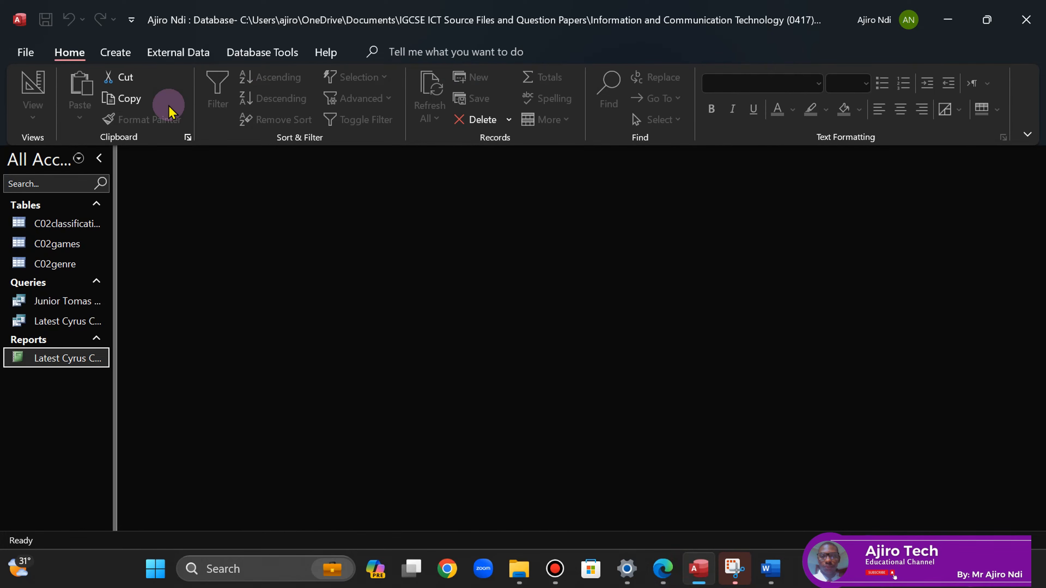
left_click(115, 52)
- Start a Report Wizard on Junior Tomas Games with all its fields added
left_click(662, 83)
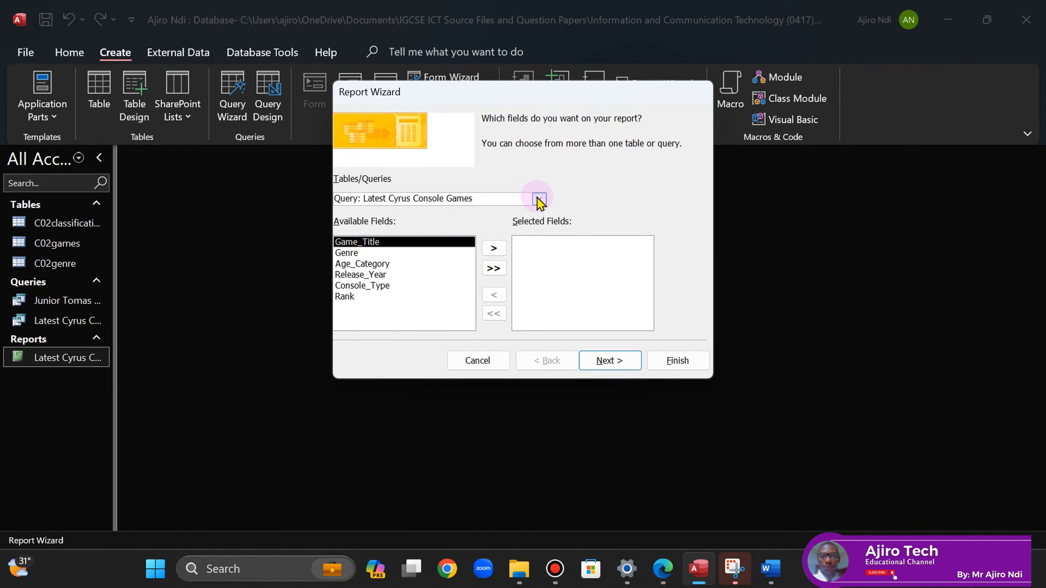
left_click(539, 200)
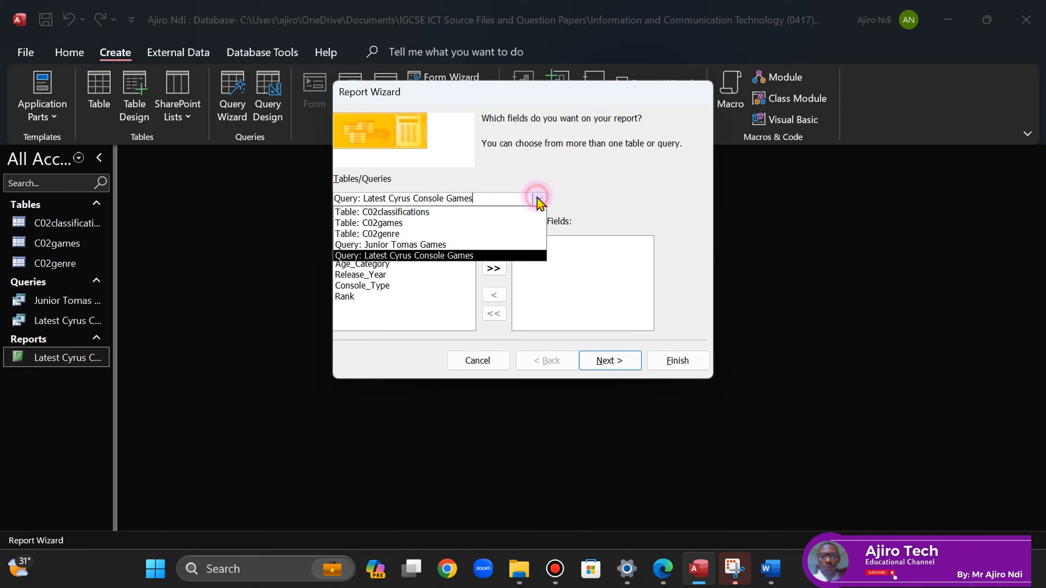
left_click(446, 246)
left_click(494, 268)
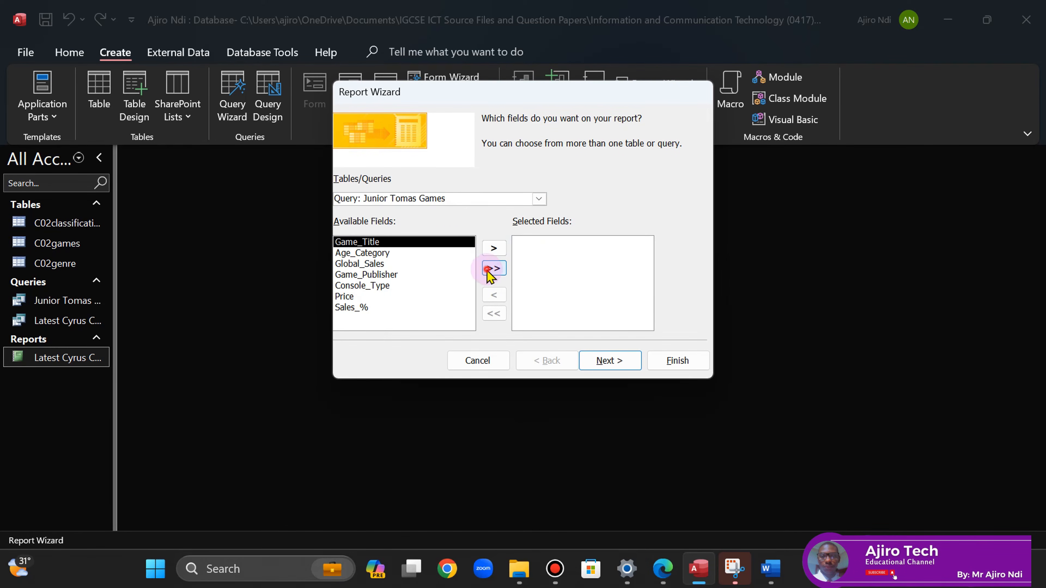
left_click(663, 570)
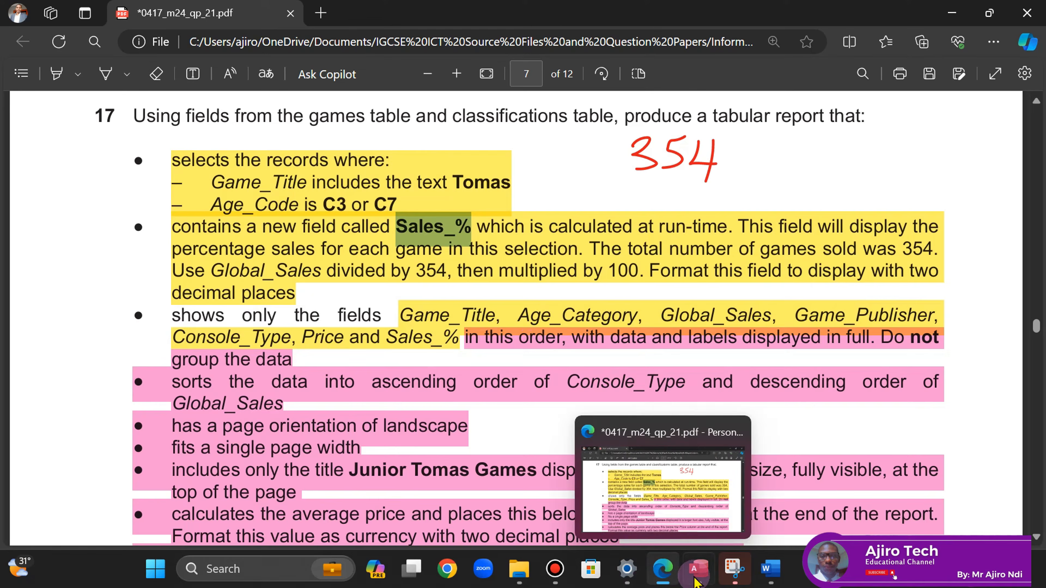
mouse_move(699, 570)
left_click(655, 478)
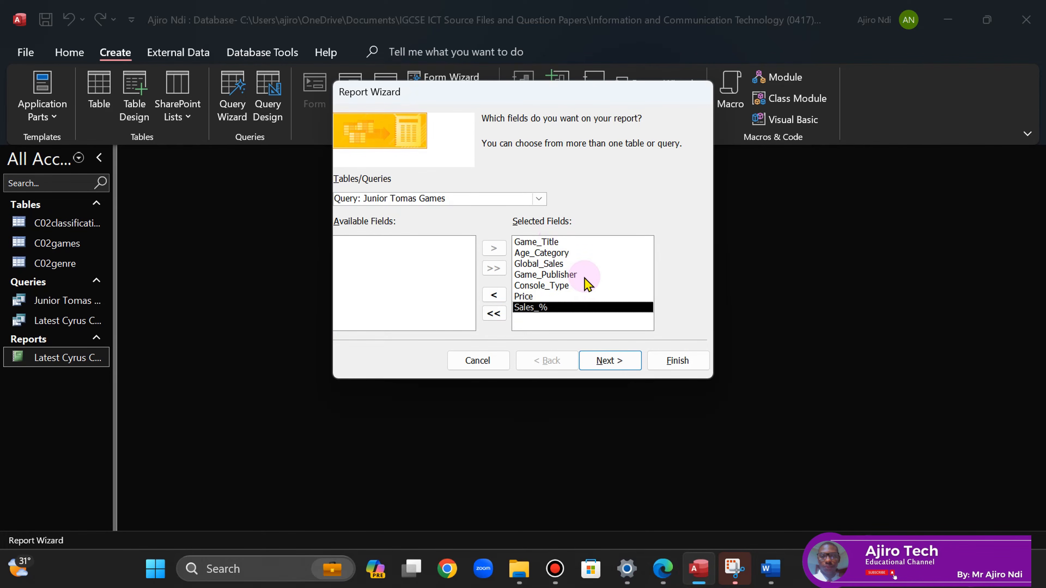
- View the data by C02games, ungrouped, and advance to grouping levels
left_click(608, 361)
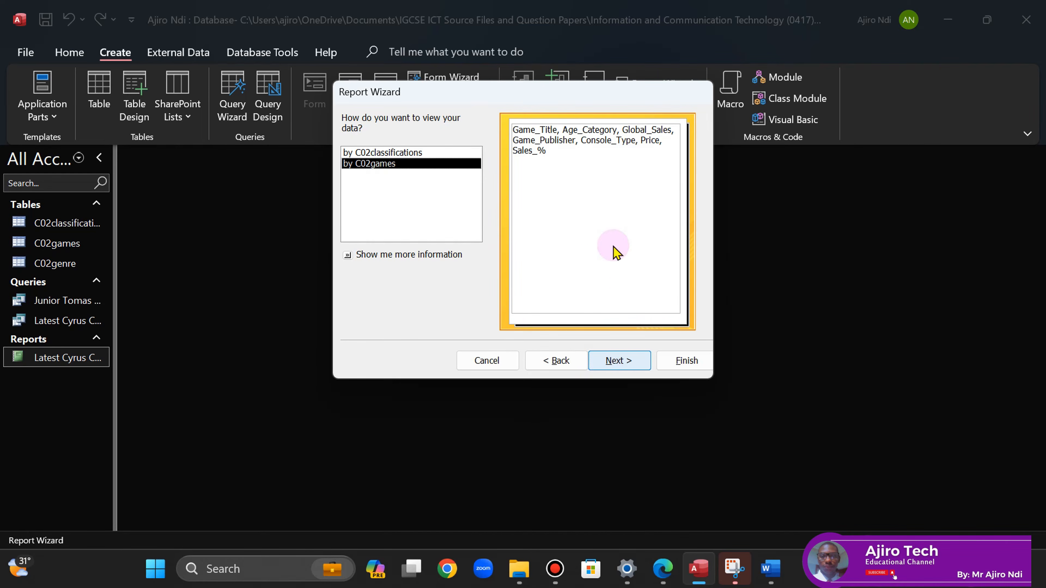
left_click(663, 568)
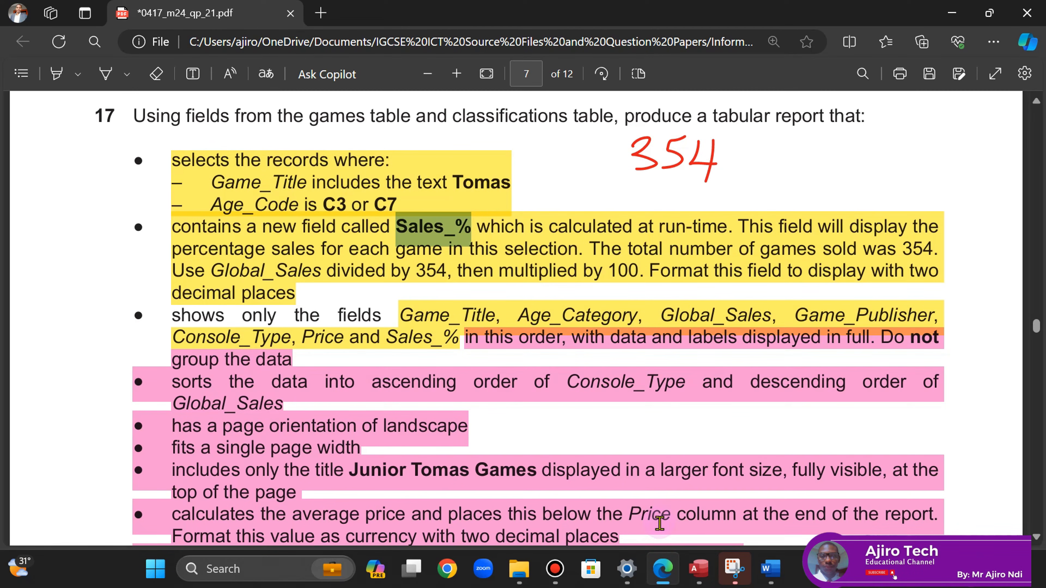
left_click(699, 569)
left_click(408, 153)
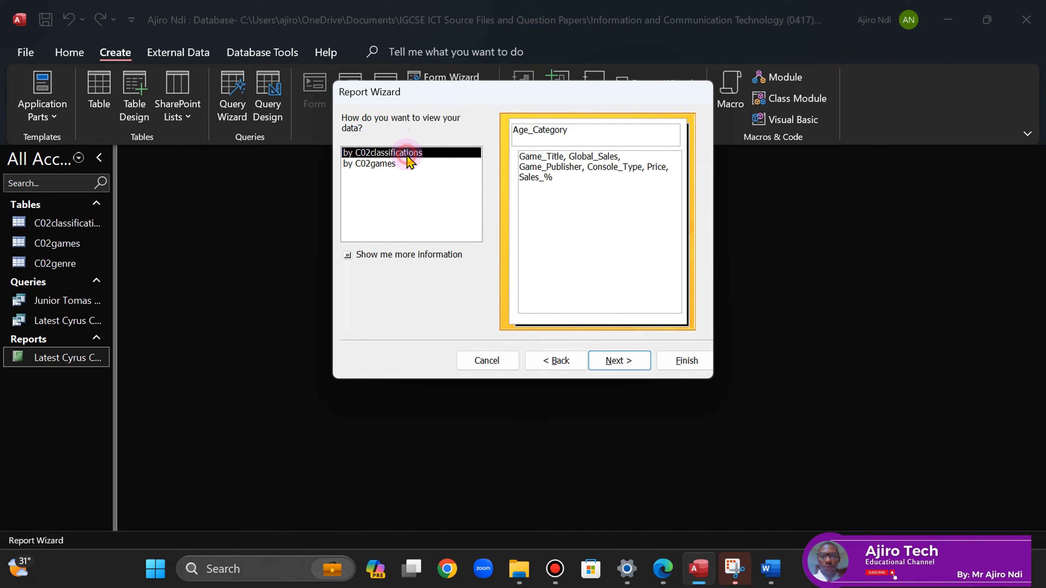
left_click(373, 164)
left_click(618, 361)
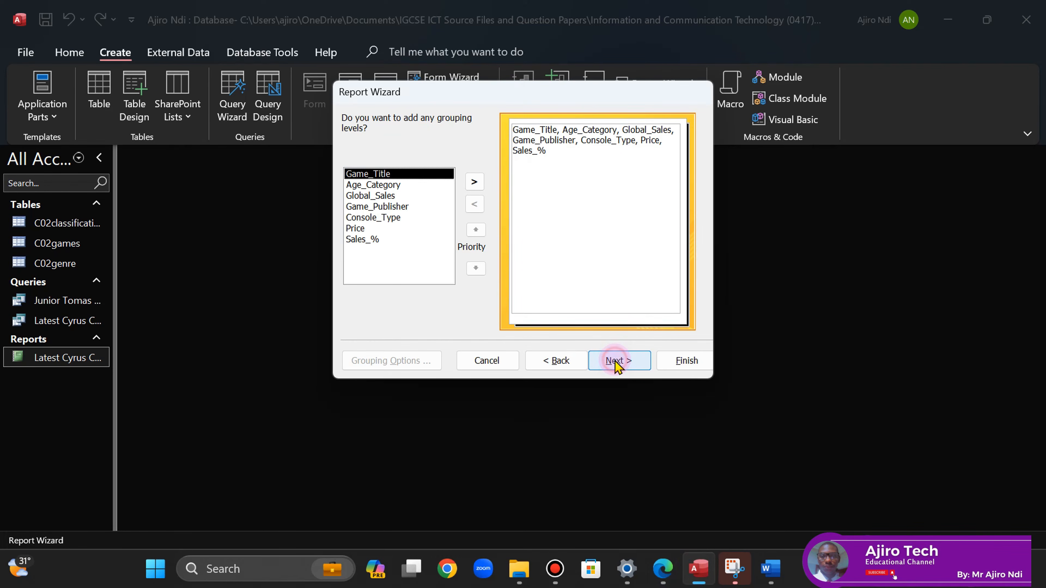
- Skip grouping and tick off the no-grouping requirement on the question paper
left_click(617, 362)
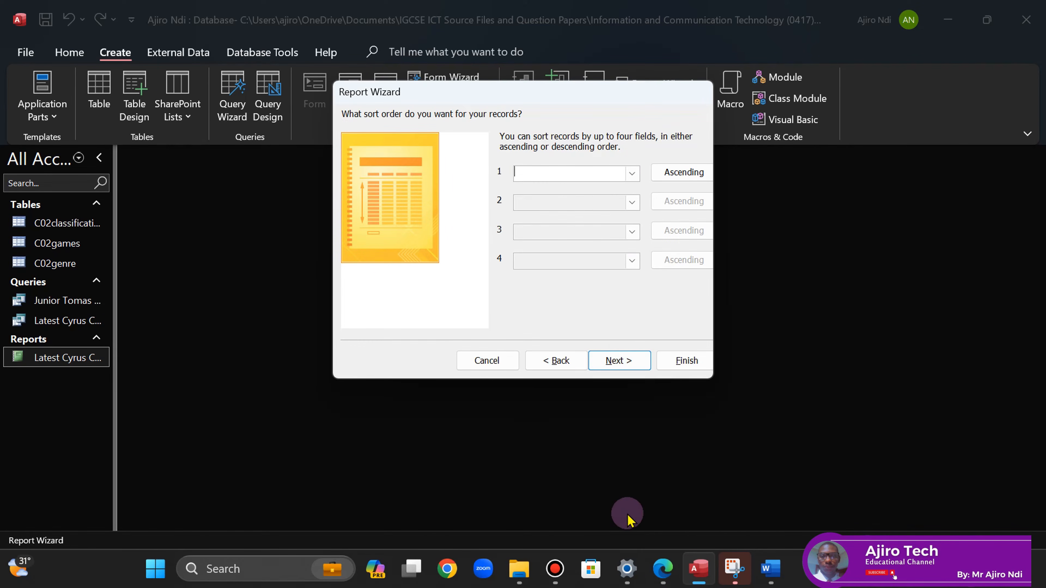
left_click(661, 577)
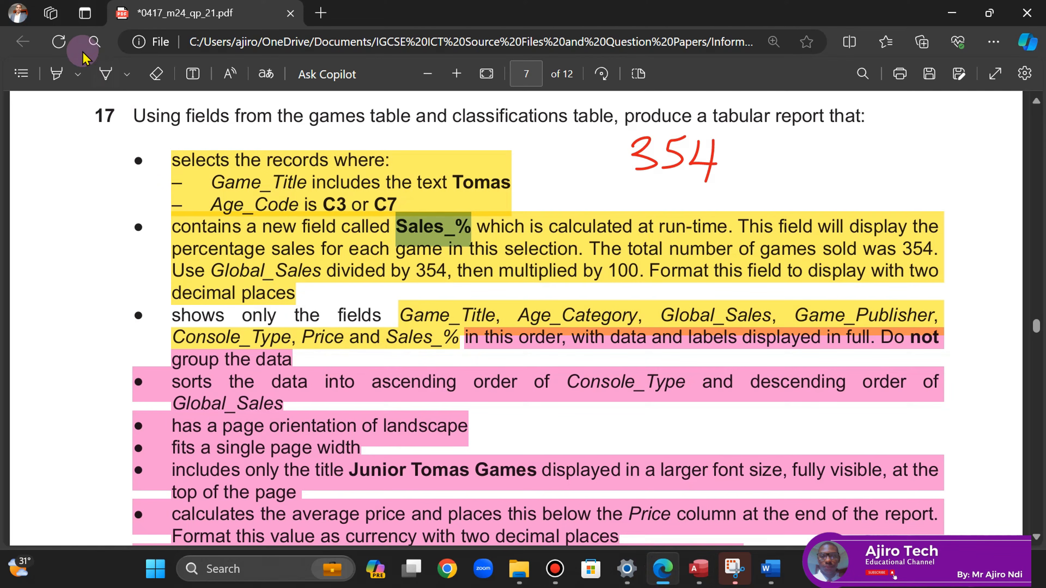
left_click(108, 75)
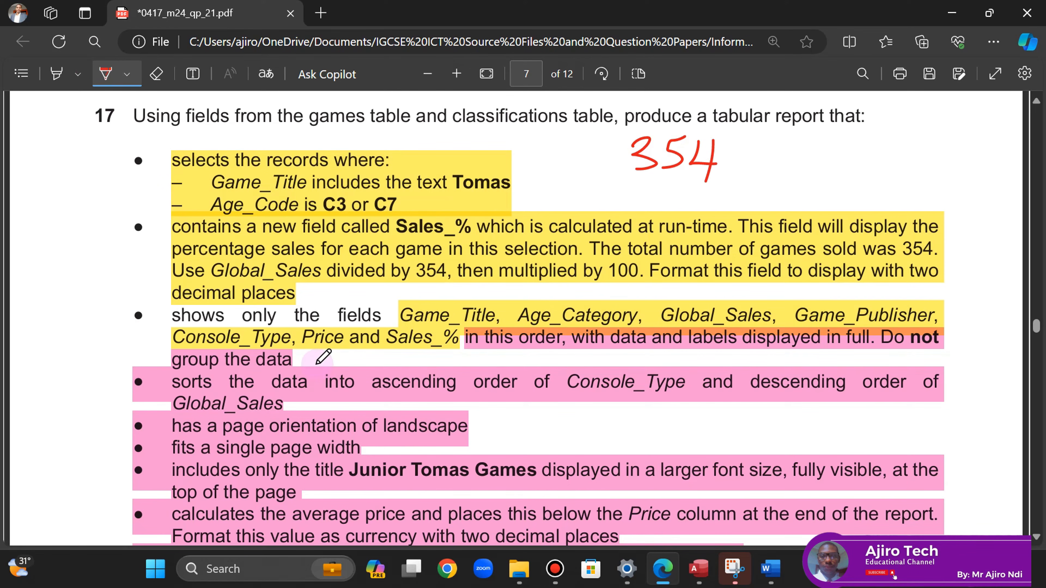
left_click_drag(313, 362, 341, 353)
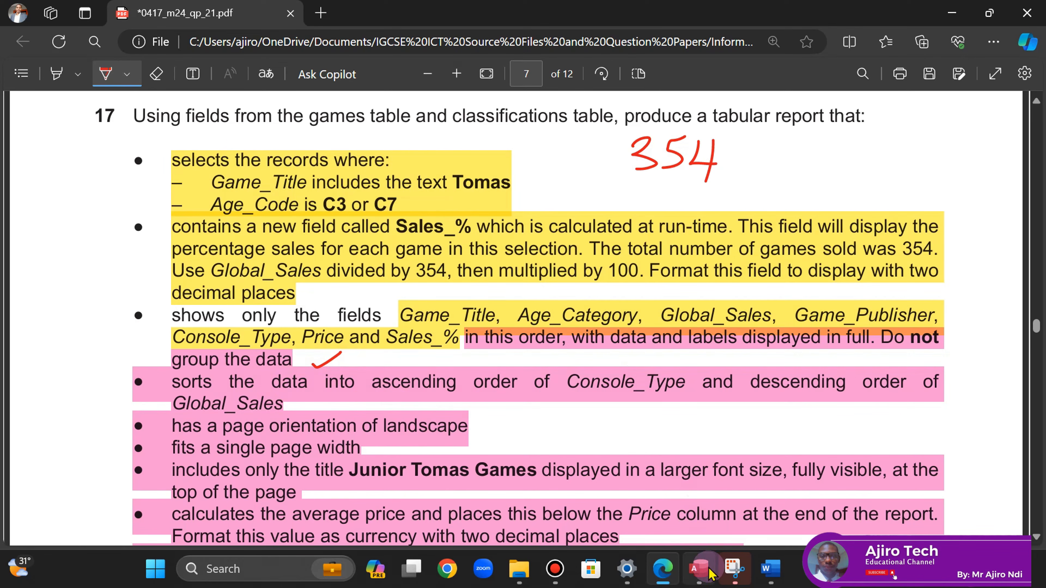
left_click(699, 569)
- Sort by Console_Type ascending, then Global_Sales descending
left_click(633, 172)
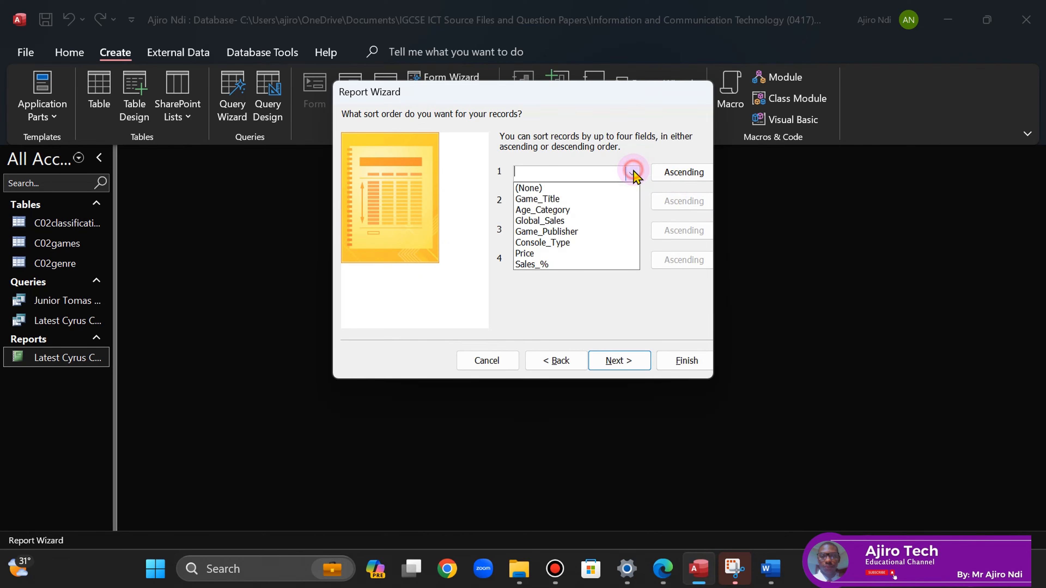
left_click(554, 246)
left_click(663, 568)
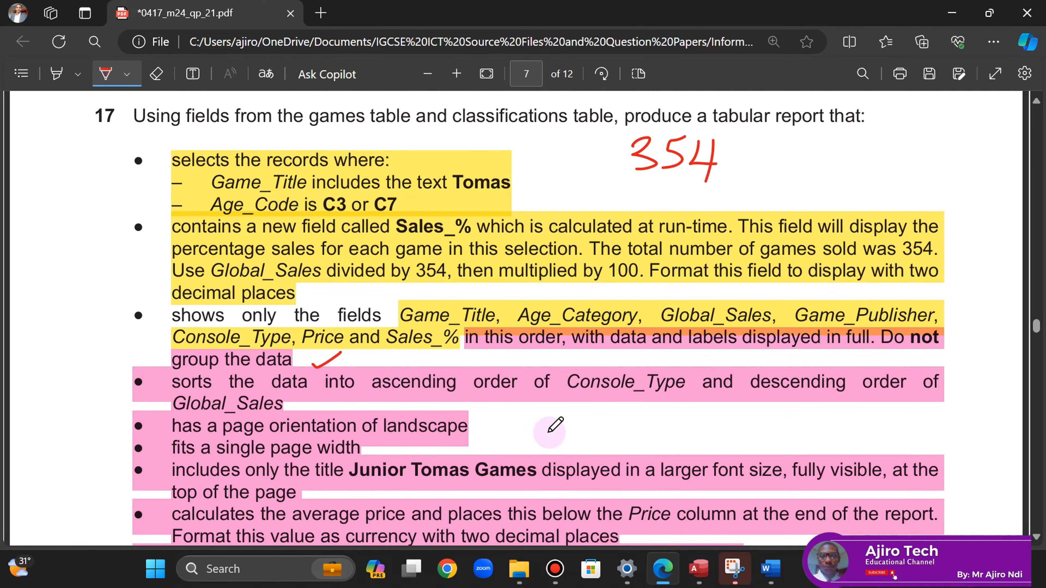
left_click(699, 569)
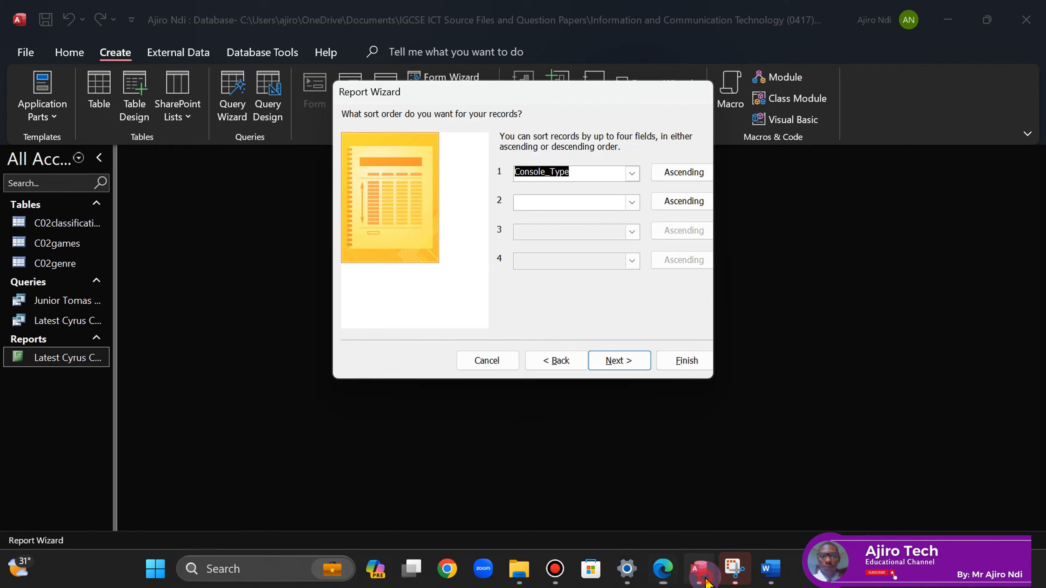
left_click(632, 201)
left_click(549, 250)
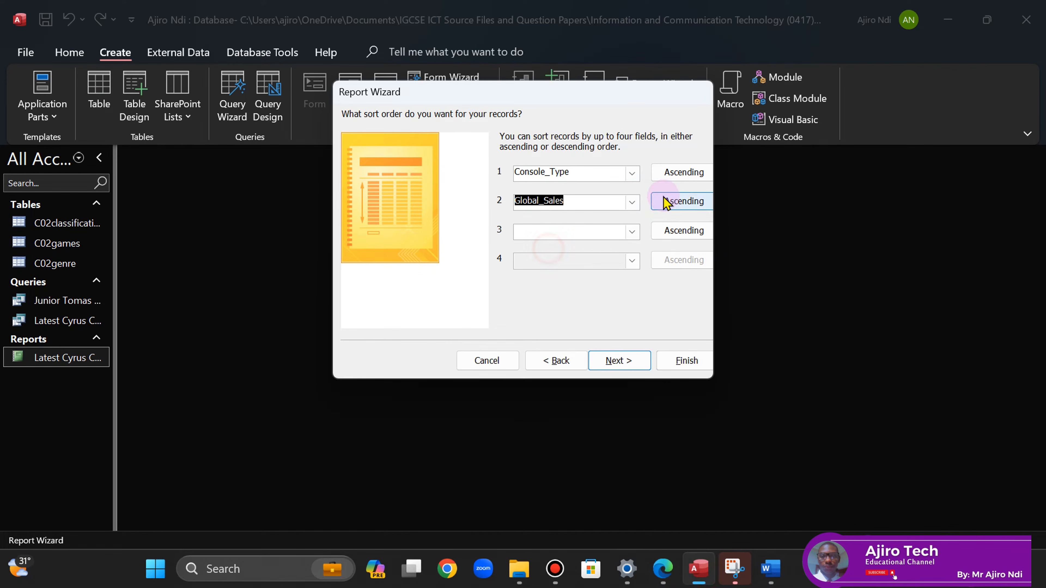
left_click(681, 204)
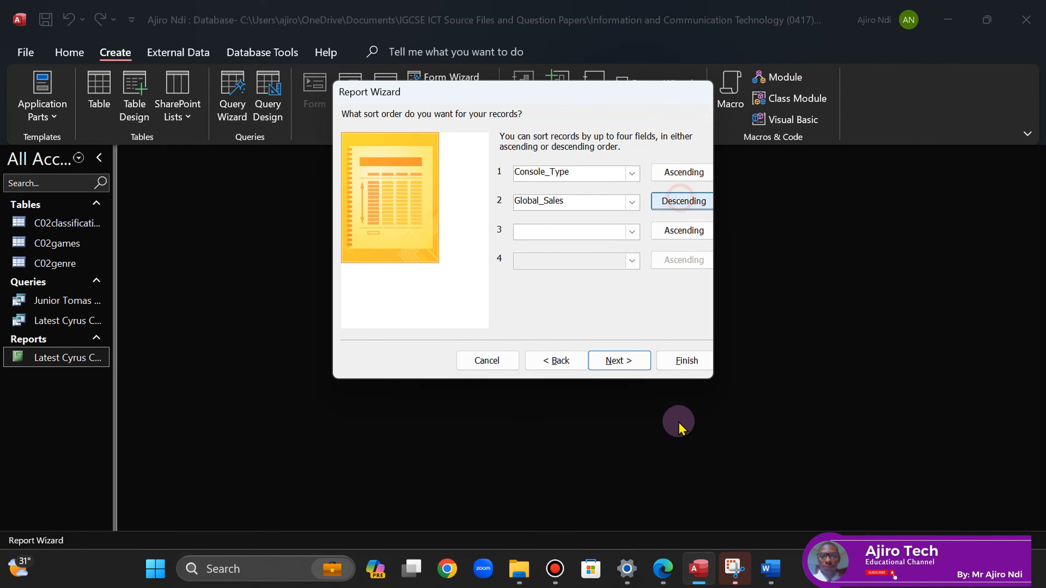
- Recheck the sort requirement on the paper and continue to the layout step
left_click(659, 569)
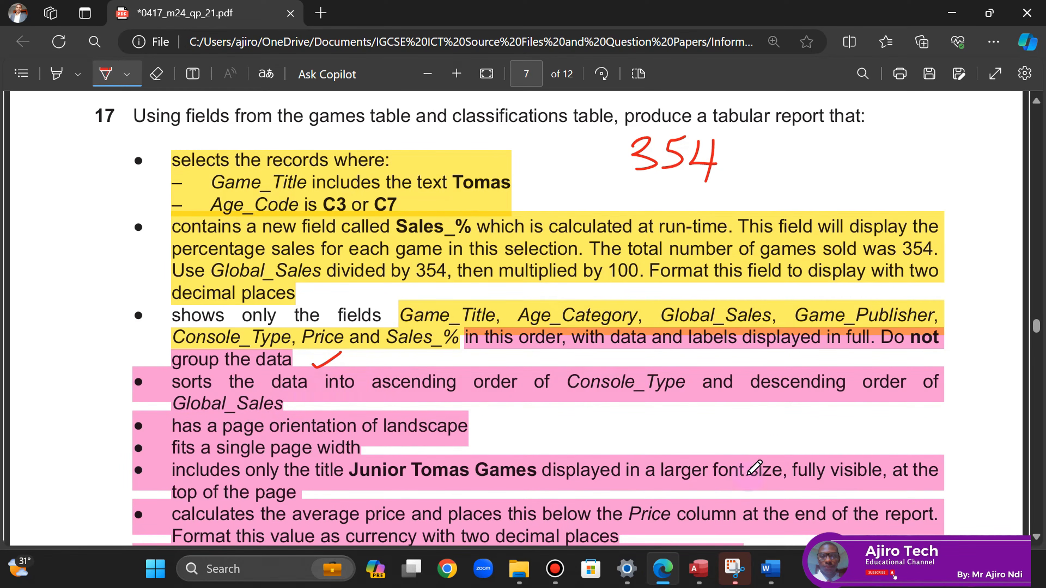
left_click(705, 568)
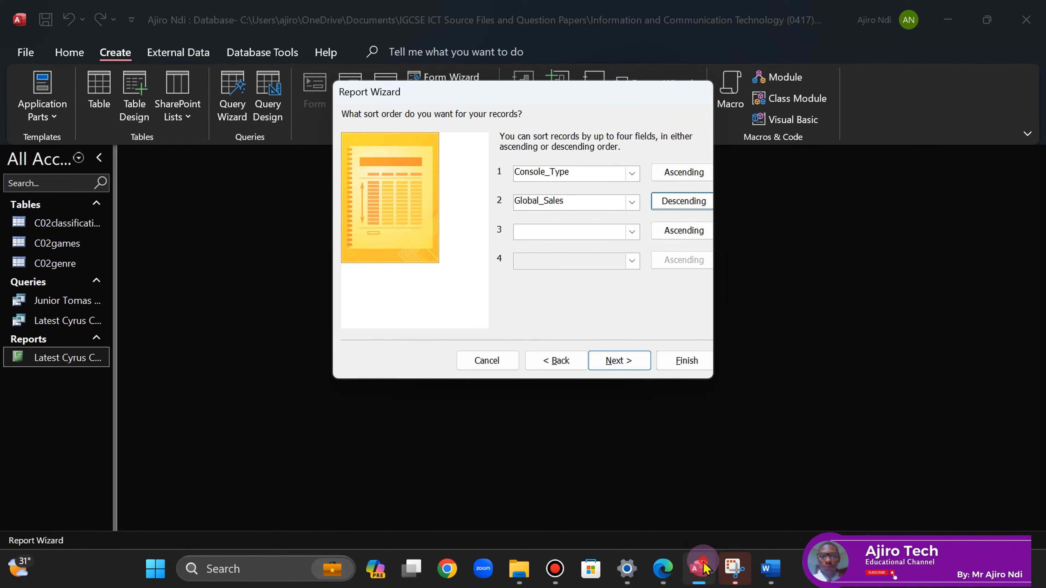
left_click(668, 571)
left_click(668, 571)
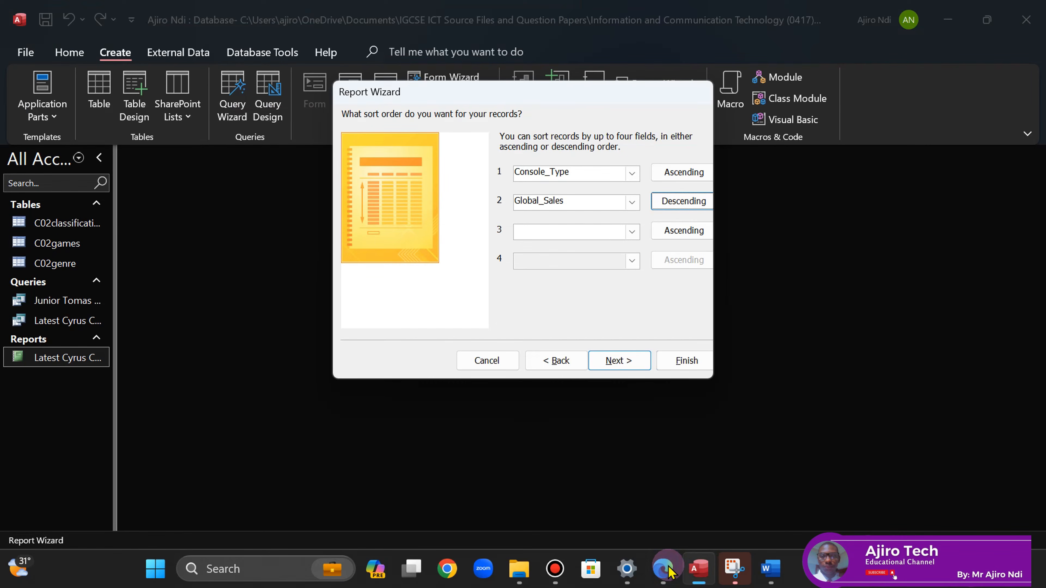
left_click(663, 569)
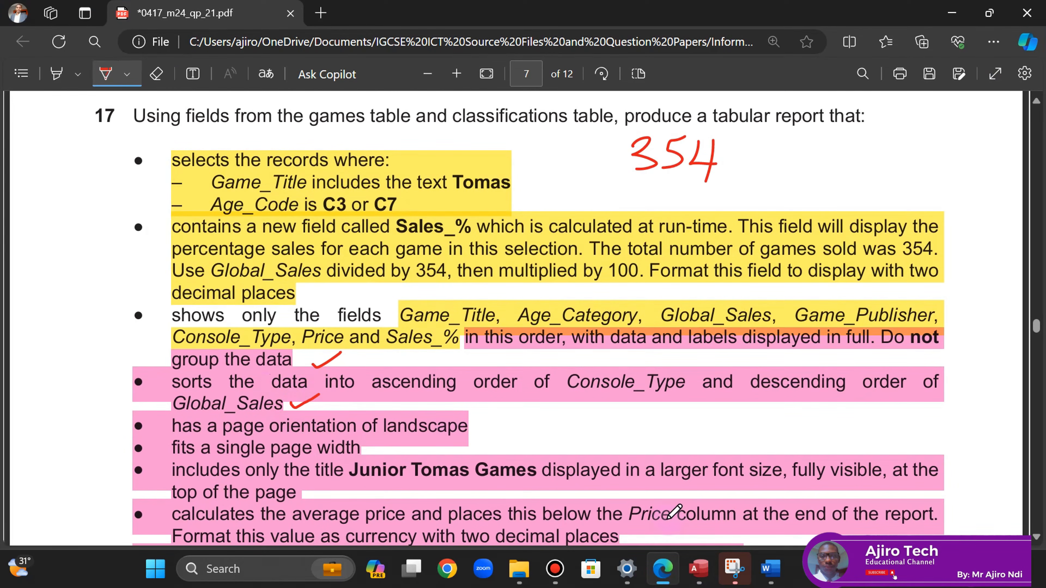
left_click(663, 569)
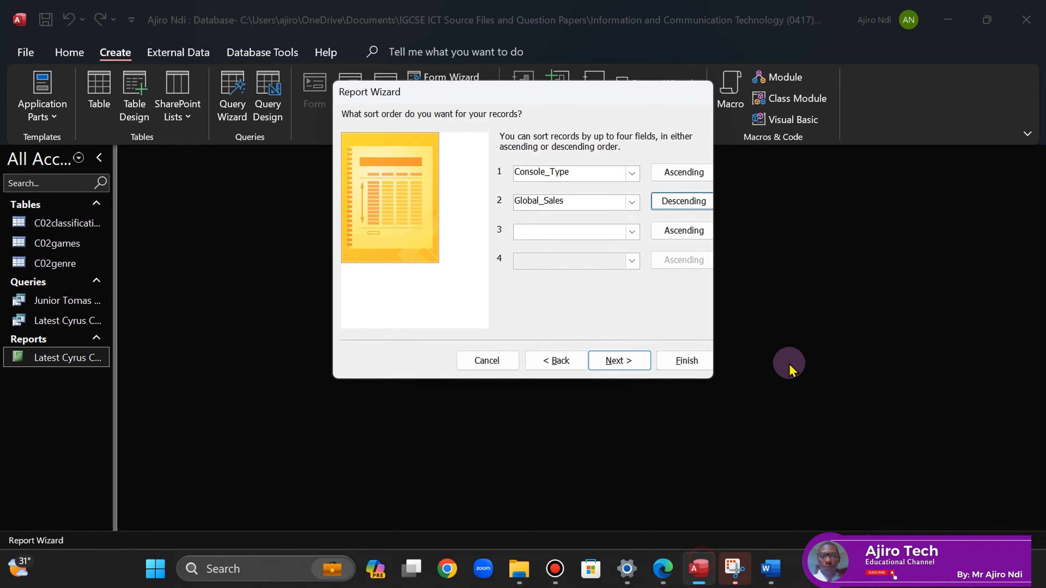
left_click(619, 363)
- Tick off the landscape requirement and set the report orientation to Landscape
left_click(663, 569)
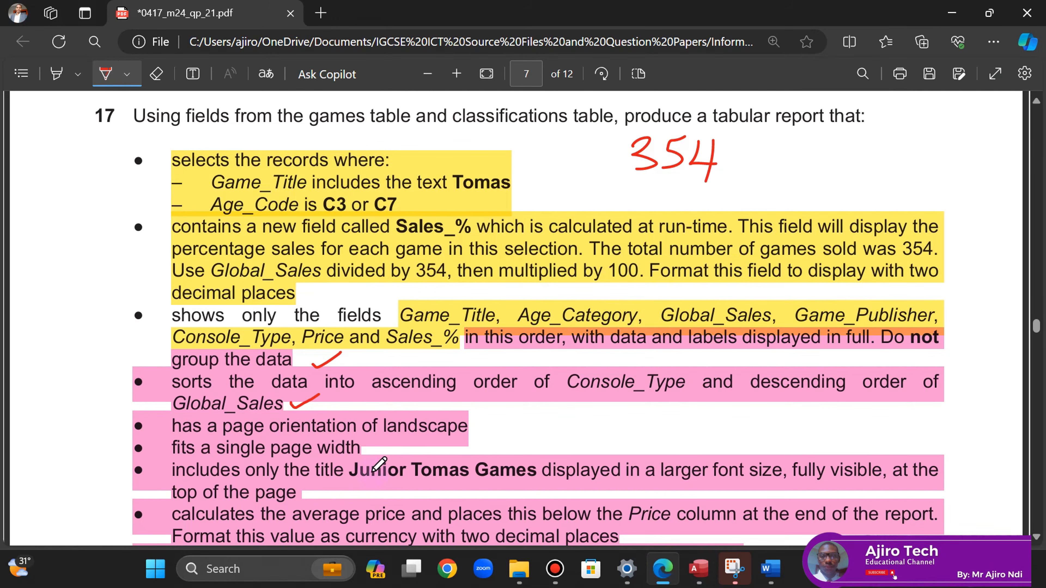
left_click_drag(482, 421, 511, 406)
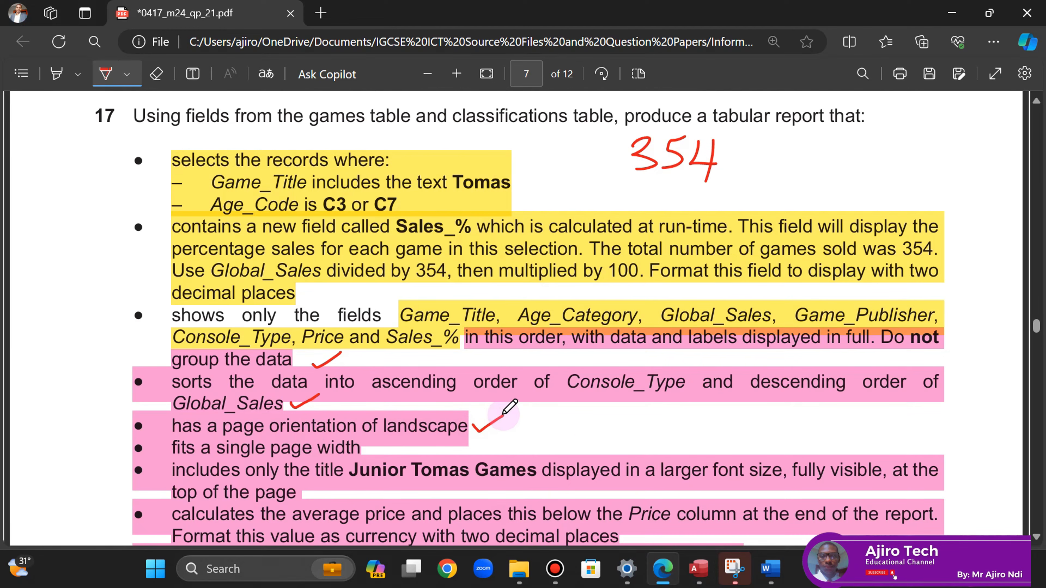
left_click(699, 569)
left_click(642, 175)
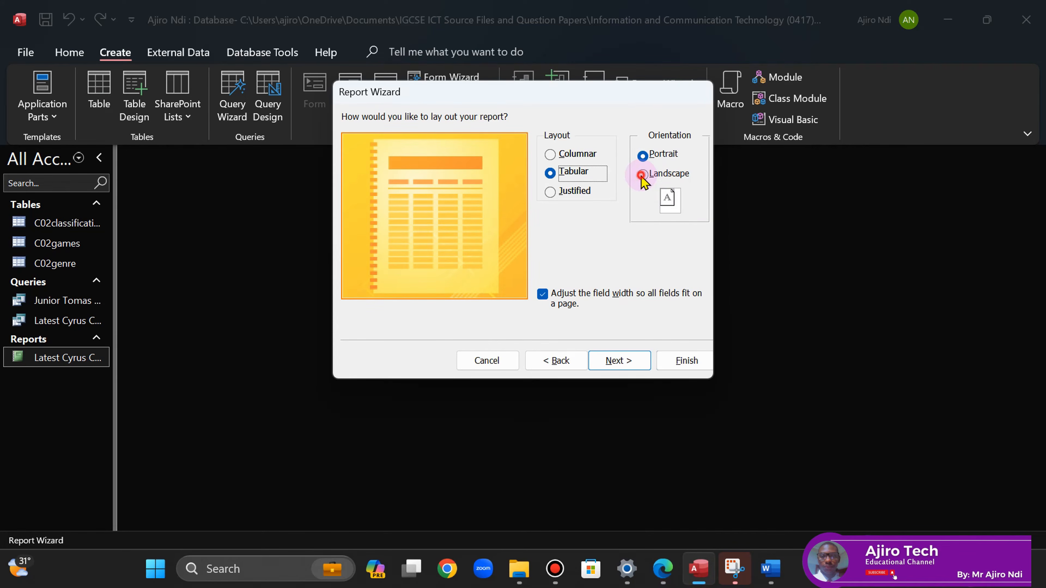
- Underline 'tabular' on the paper, keep Tabular layout, and move to the title step
left_click(663, 569)
left_click(1038, 108)
scroll(1038, 108, "up", 2)
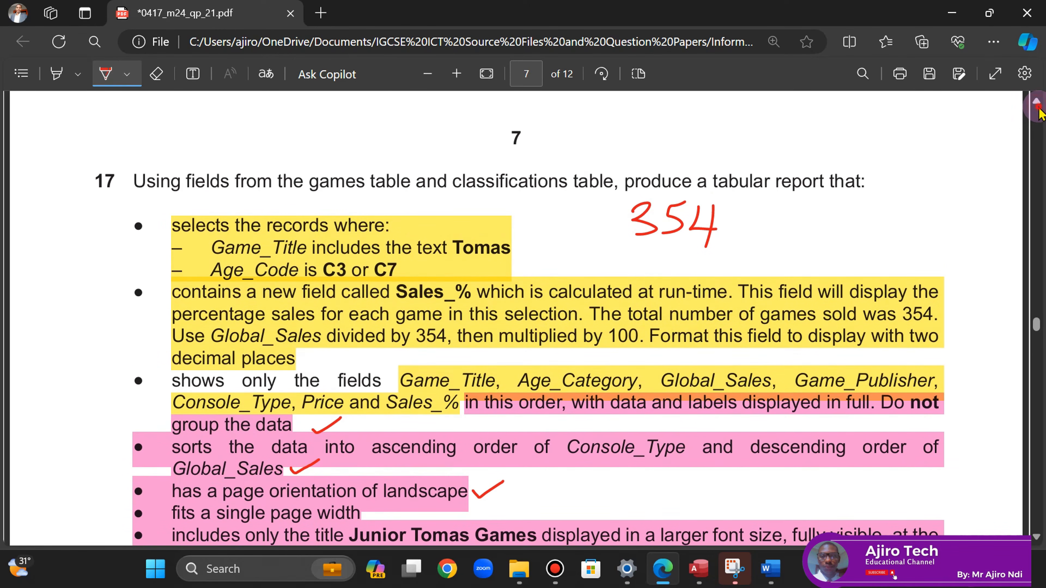
left_click_drag(714, 224, 797, 223)
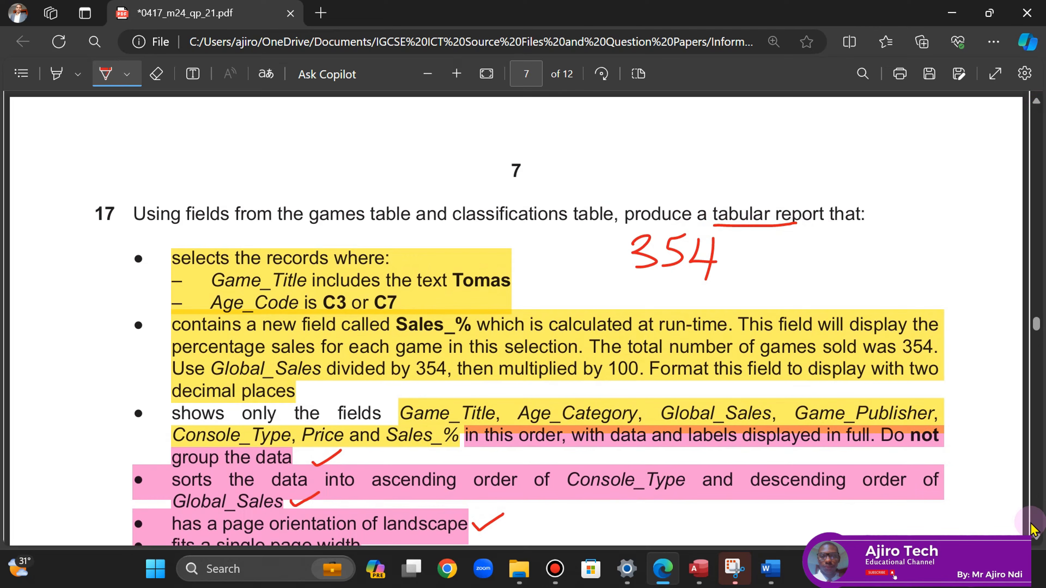
scroll(1033, 532, "down", 5)
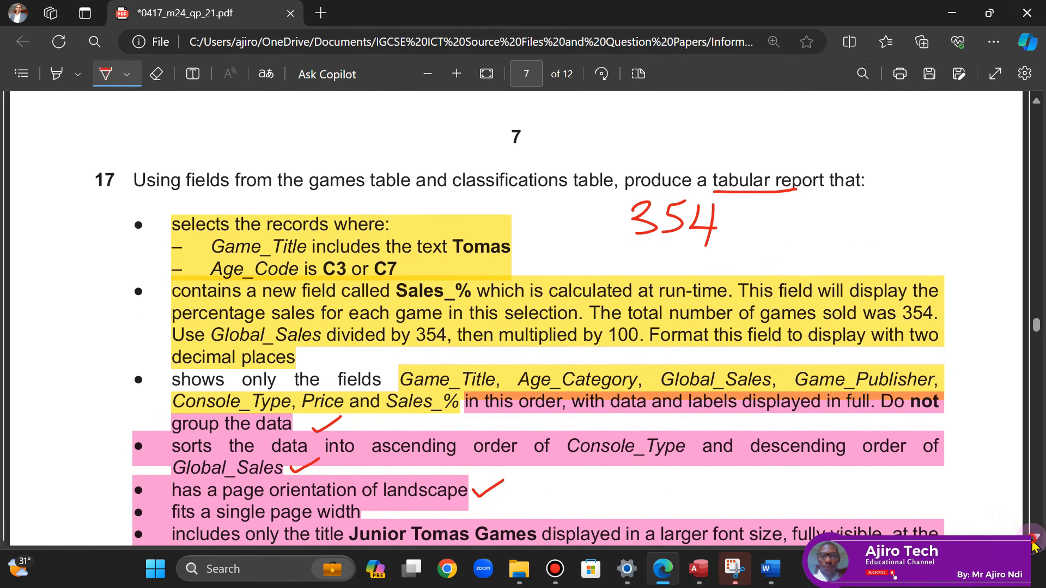
scroll(1035, 546, "down", 2)
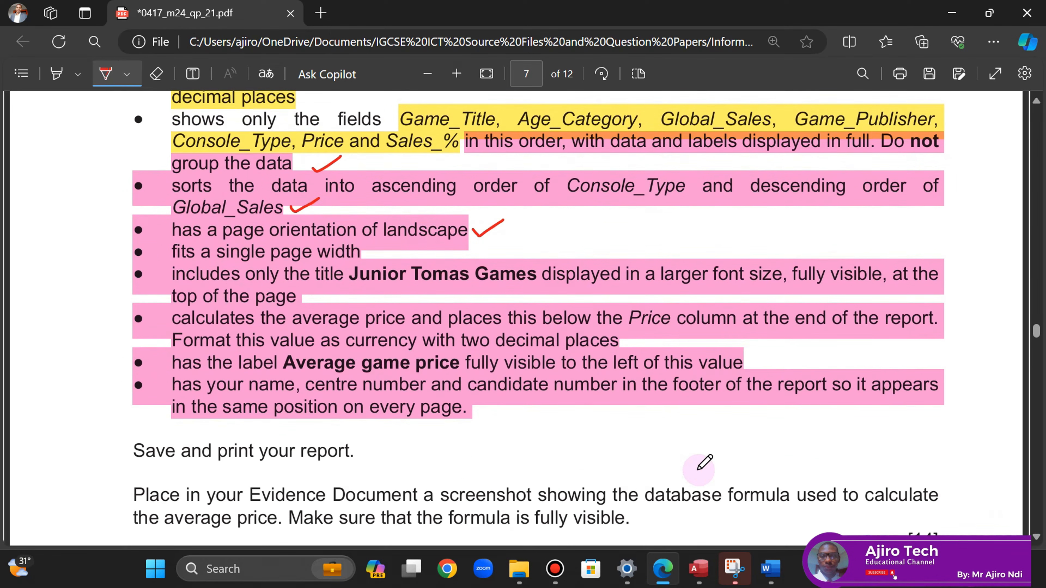
left_click(699, 569)
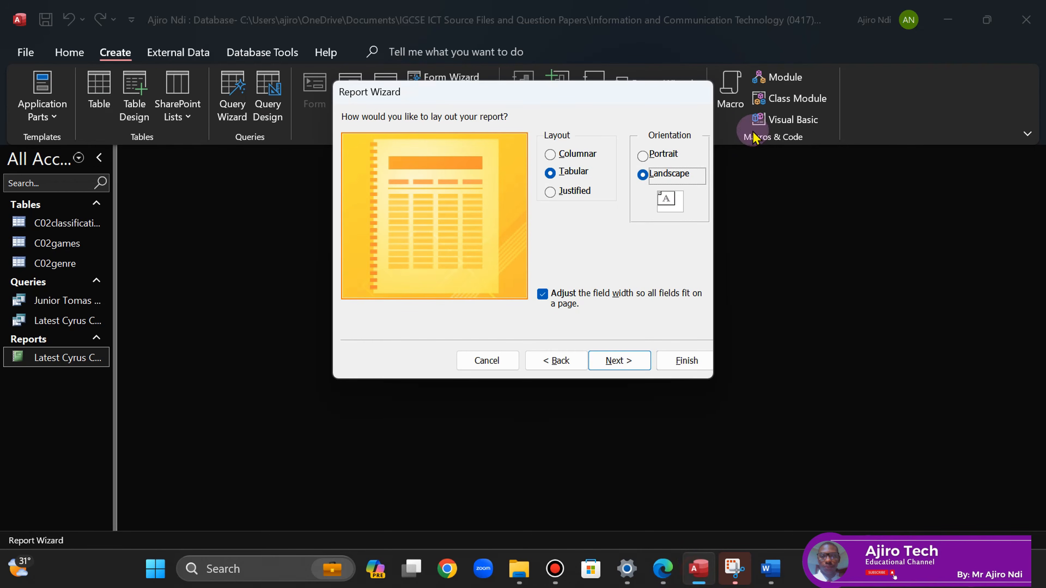
left_click(617, 361)
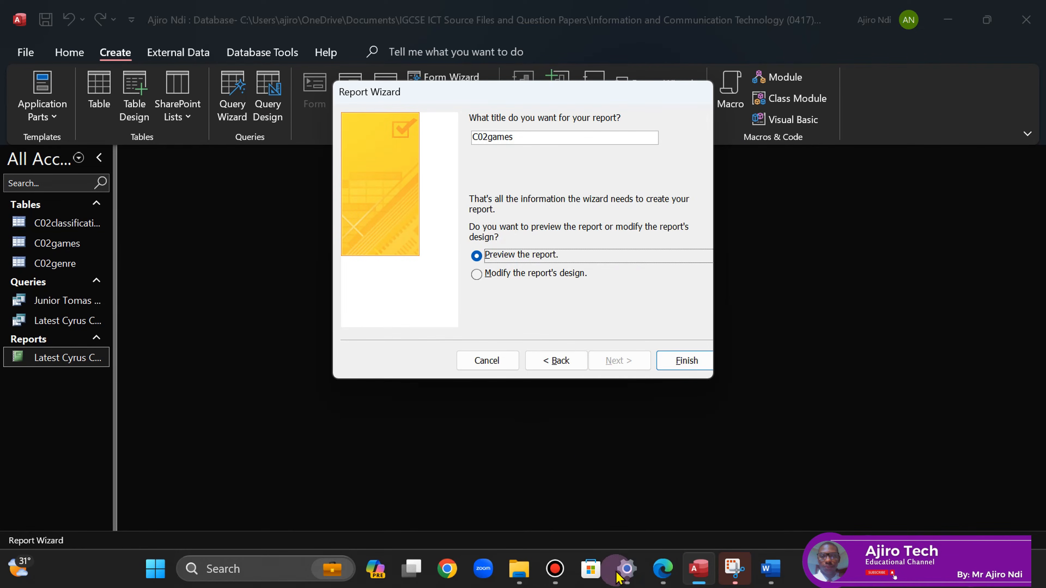
- Title the report 'Junior Tomas Games' from the paper and finish to preview it
left_click(659, 573)
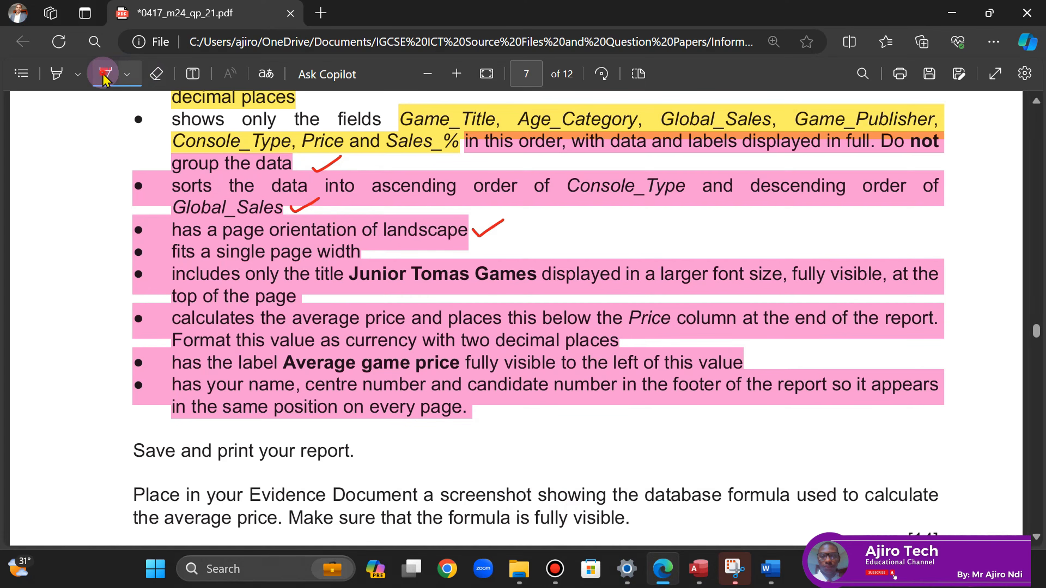
left_click_drag(353, 278, 537, 275)
left_click(562, 140)
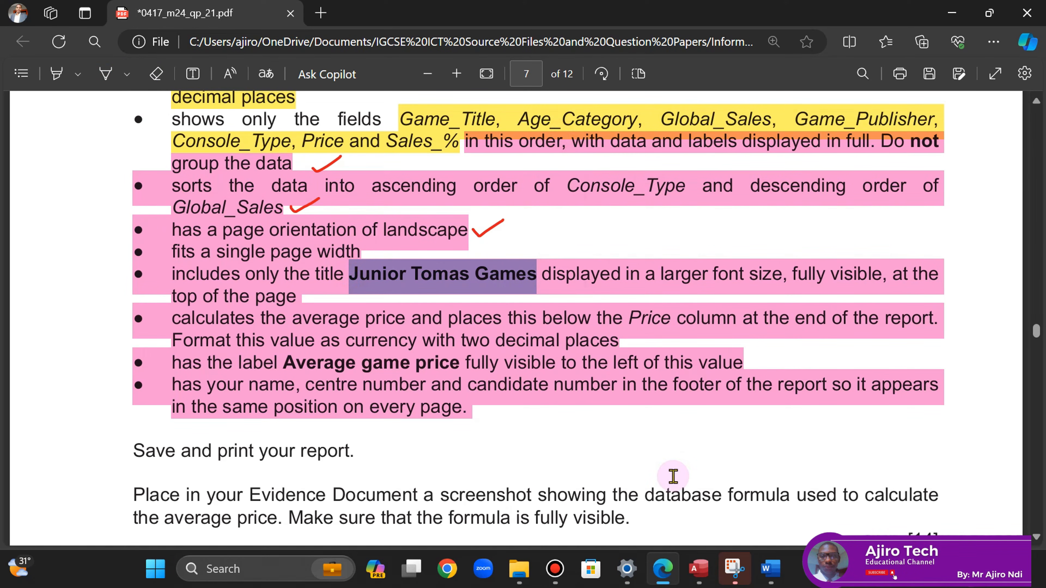
left_click(699, 569)
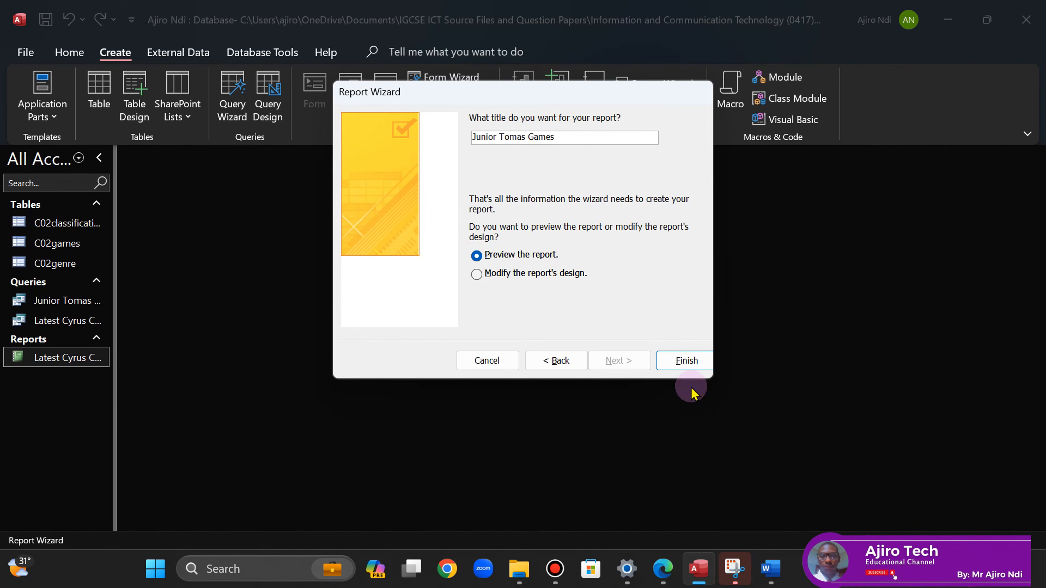
left_click(680, 360)
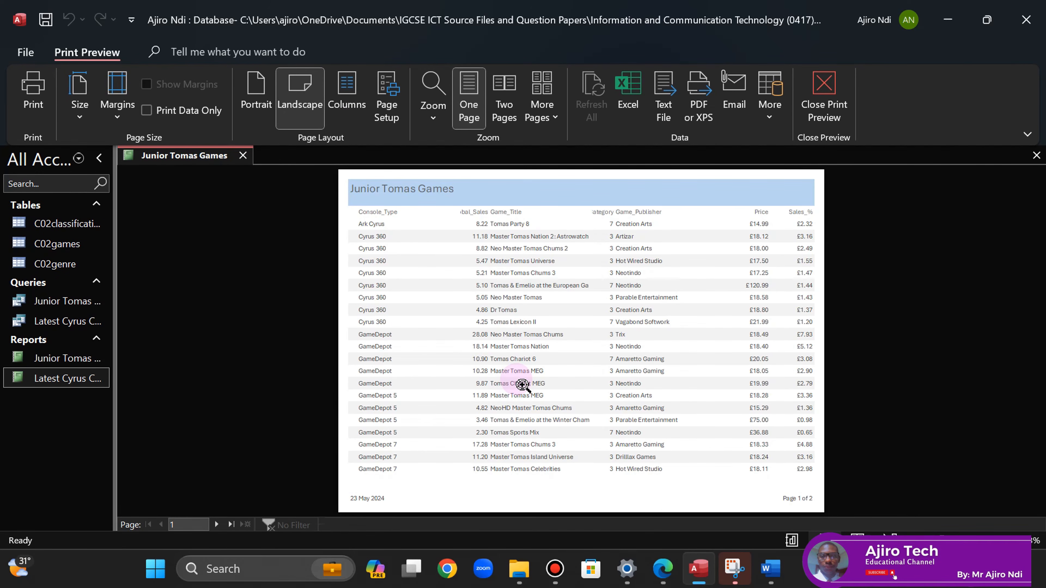
- Page through both preview pages, then put the report into Layout View
left_click(216, 525)
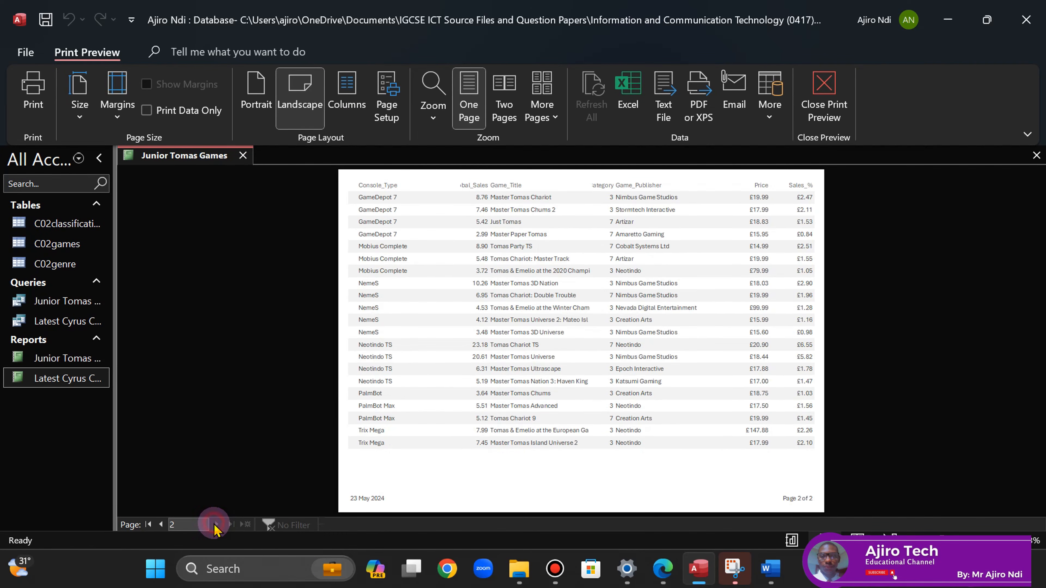
left_click(161, 525)
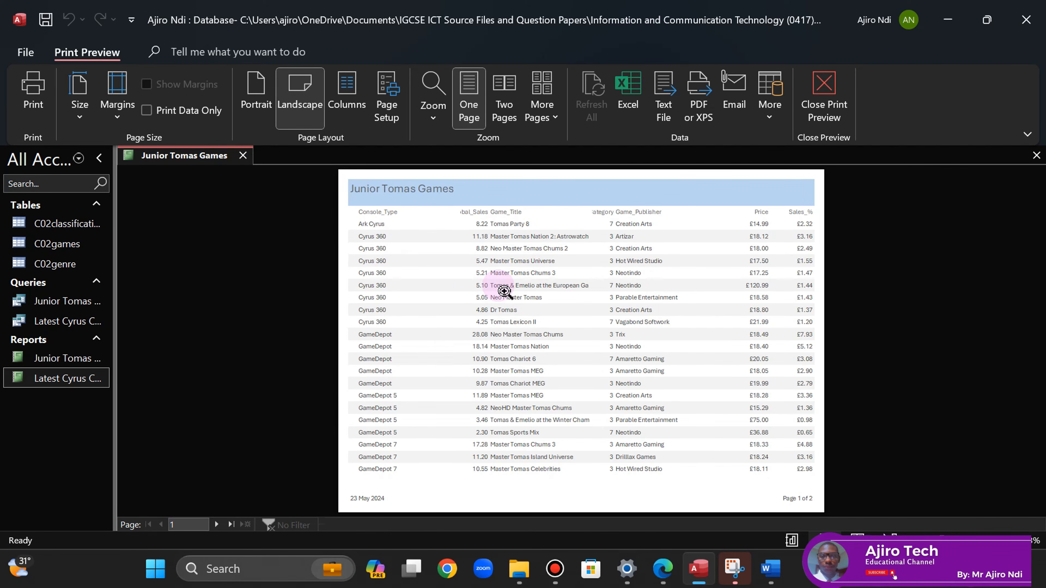
right_click(197, 157)
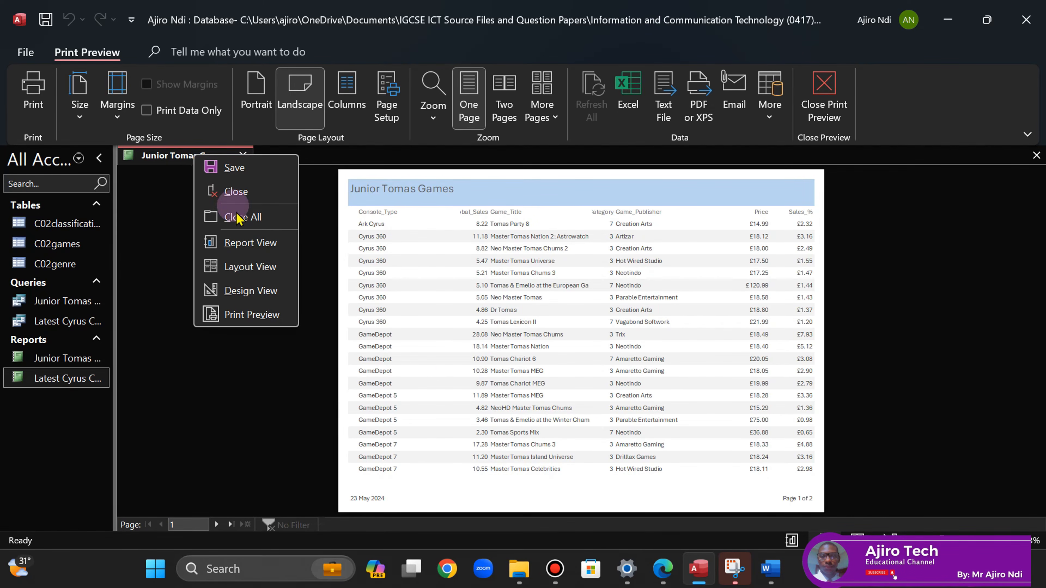
left_click(252, 268)
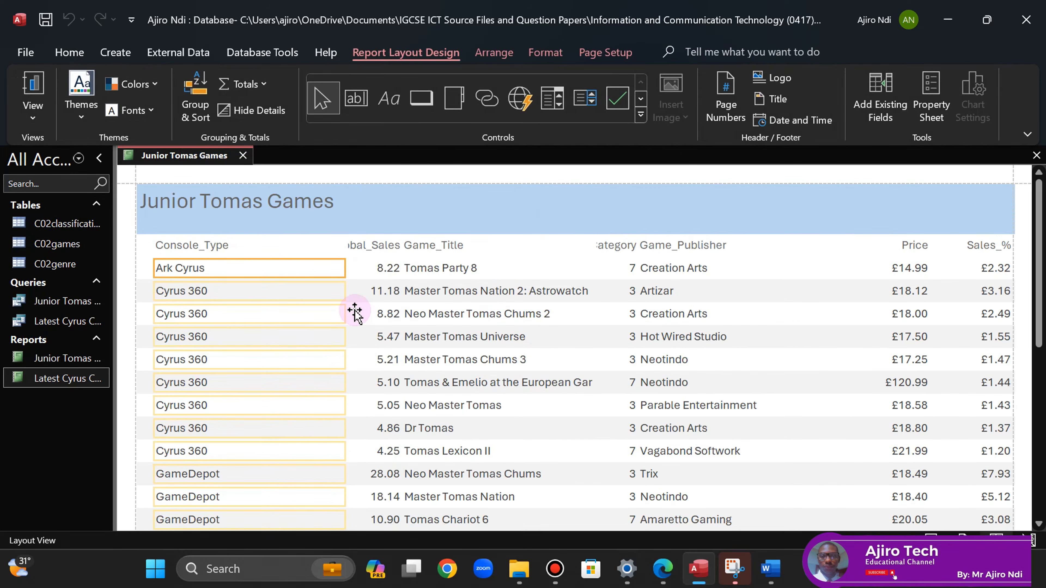
left_click(664, 571)
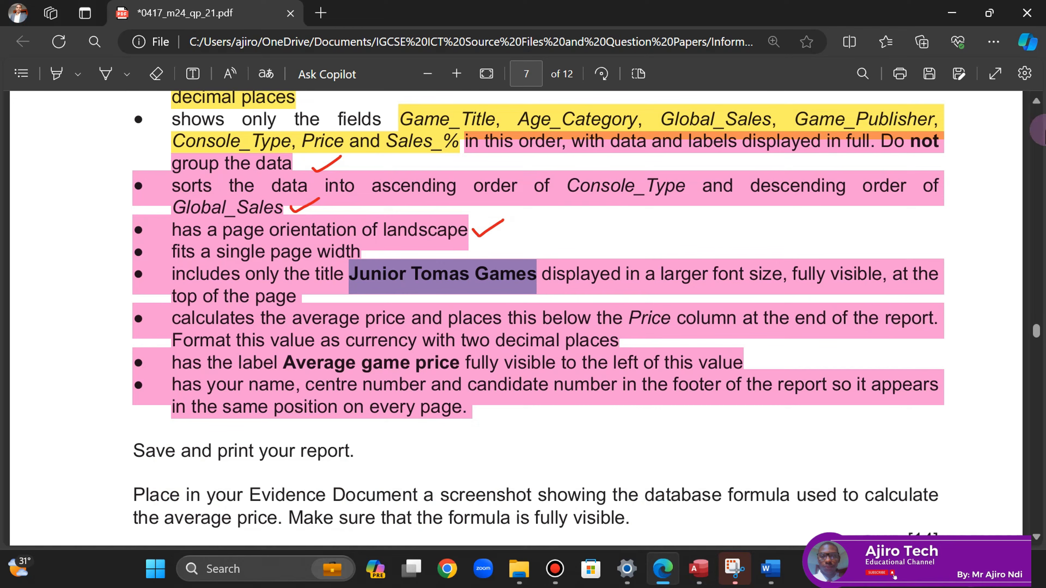
- Mark the Game_Title to Sales_% field-order sentence with the pink highlighter, then return to Access
left_click(1036, 102)
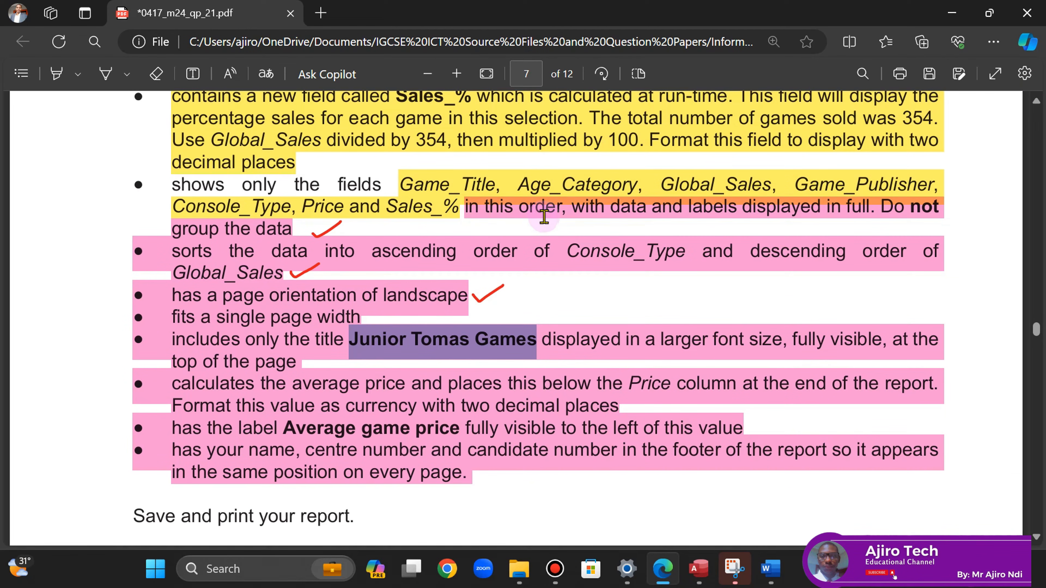
left_click(70, 77)
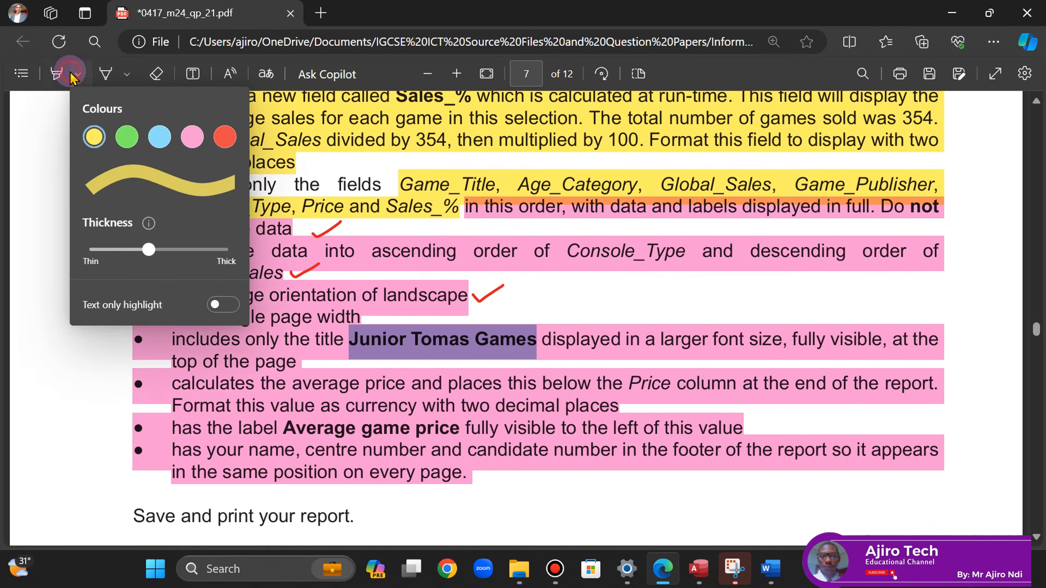
left_click(196, 136)
left_click(699, 78)
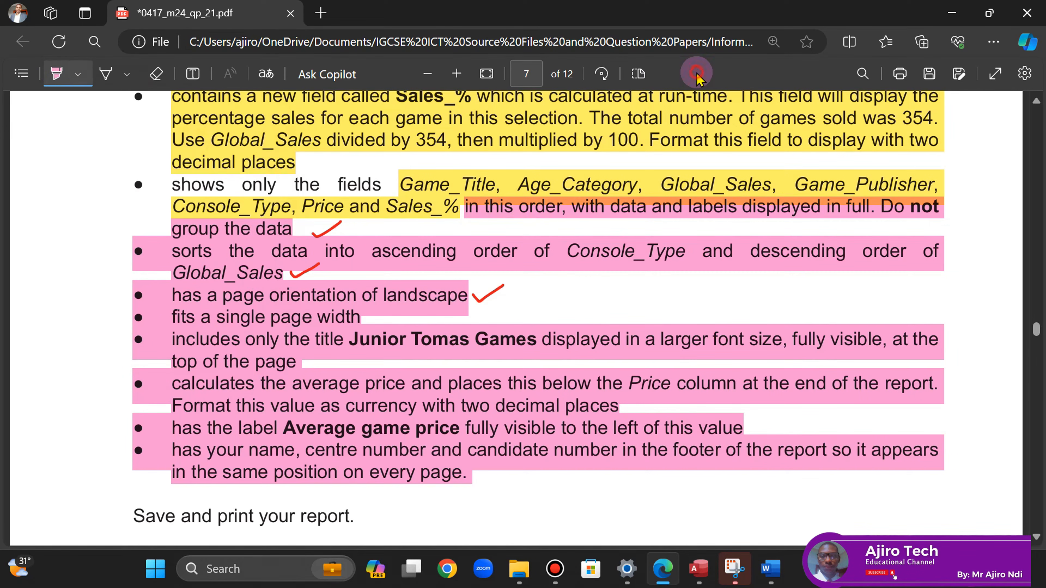
left_click_drag(402, 185, 457, 212)
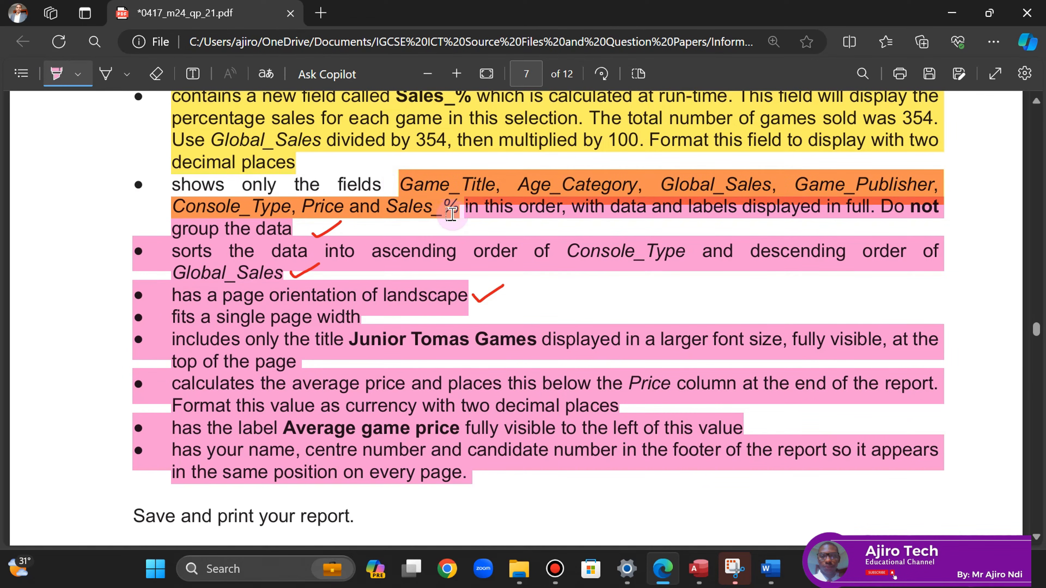
left_click(61, 70)
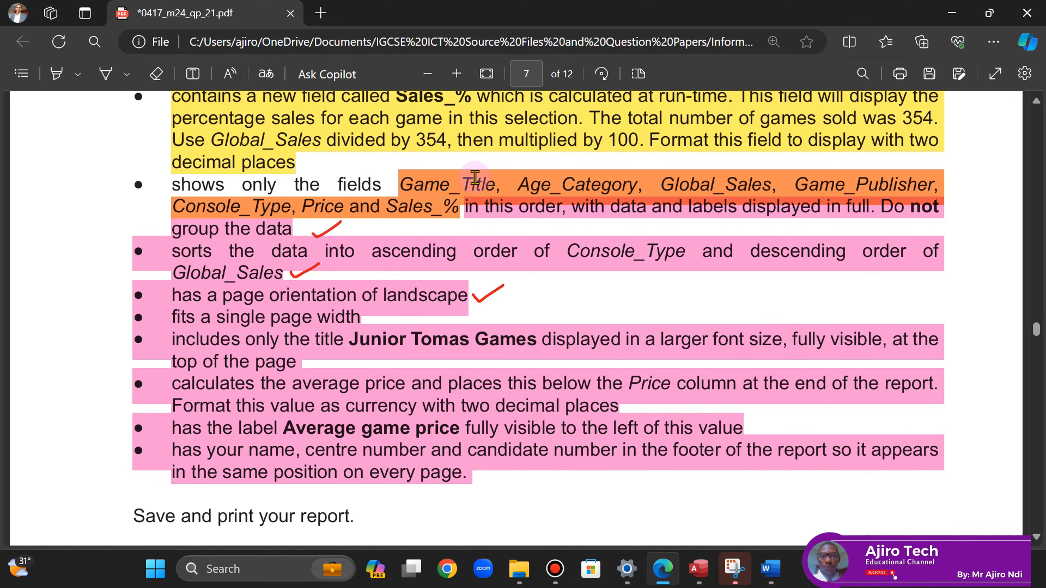
left_click(699, 568)
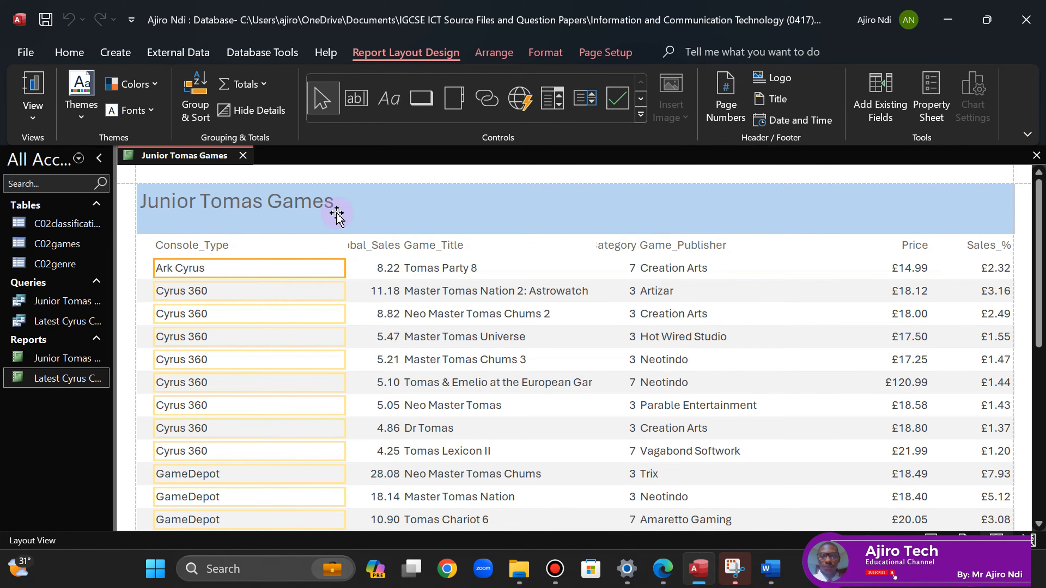
- Make the Console_Type column, heading and data cells, narrower
left_click(668, 567)
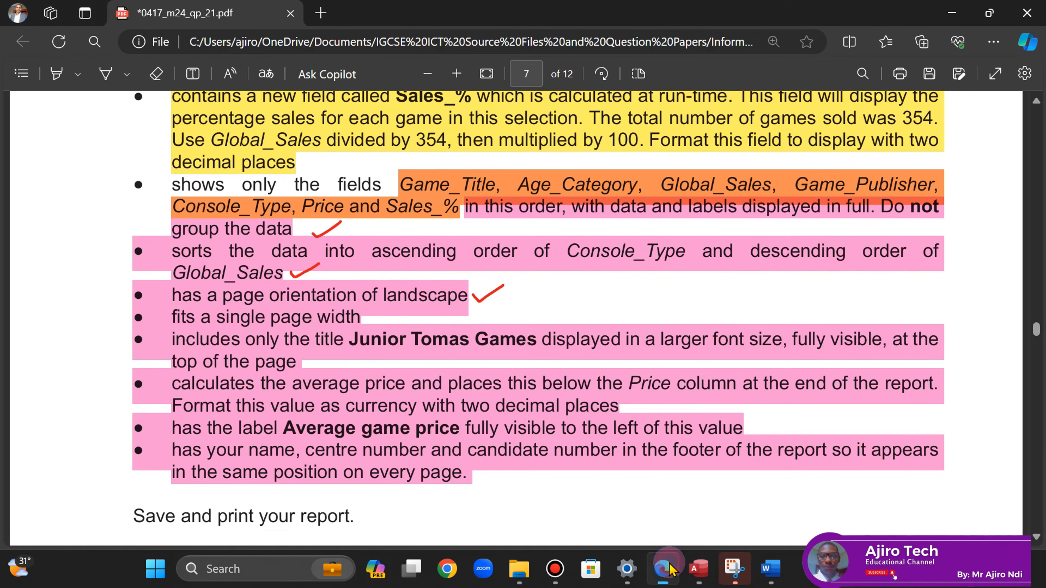
left_click(671, 570)
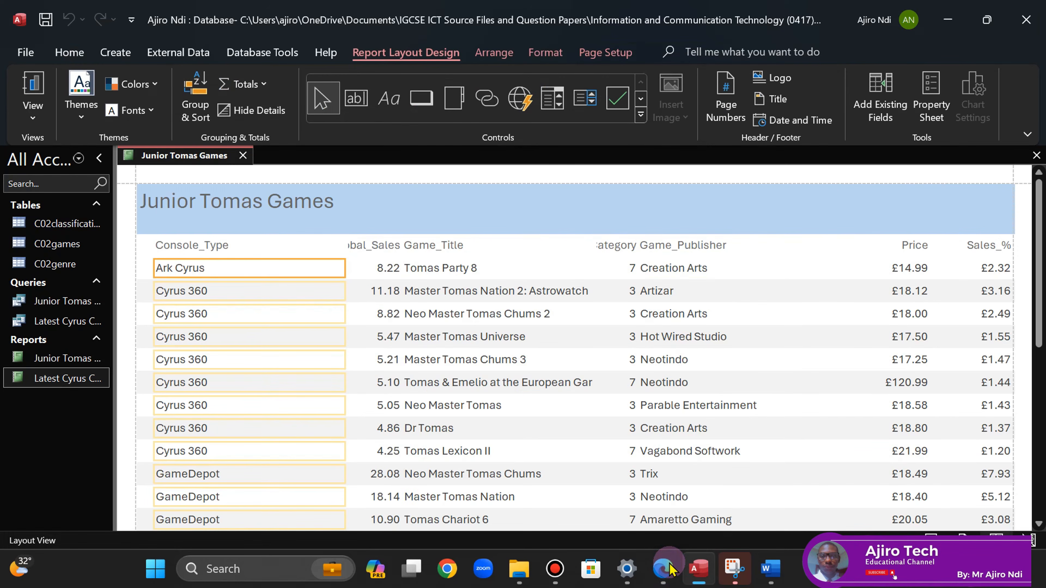
left_click(202, 245)
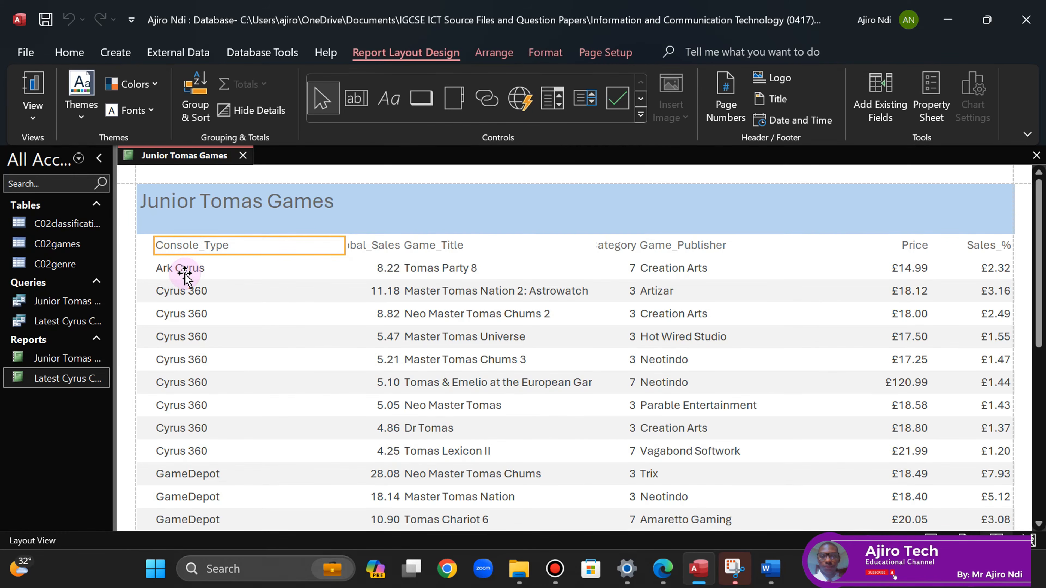
left_click(173, 269, "shift")
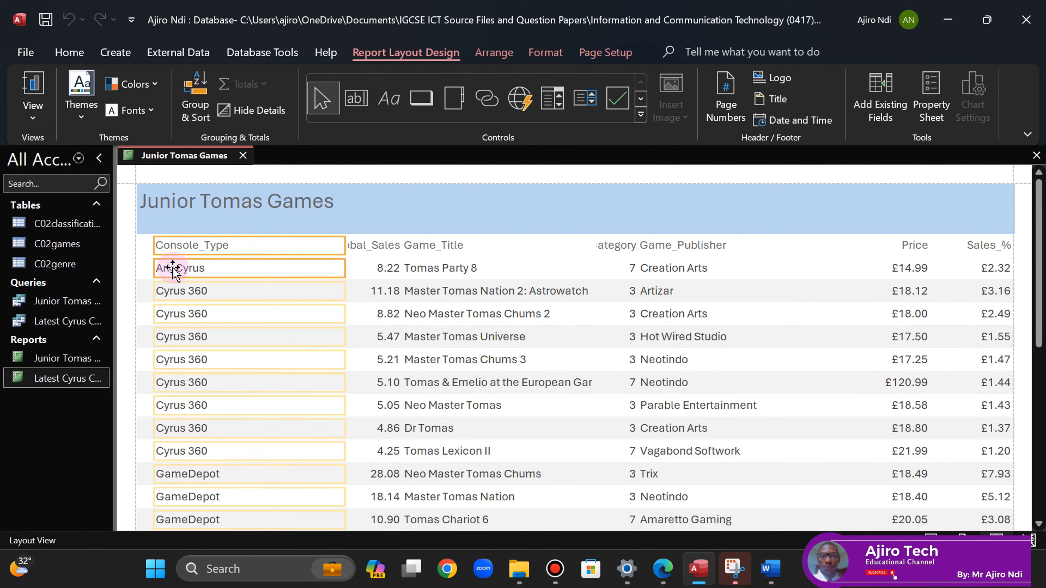
left_click_drag(346, 250, 248, 249)
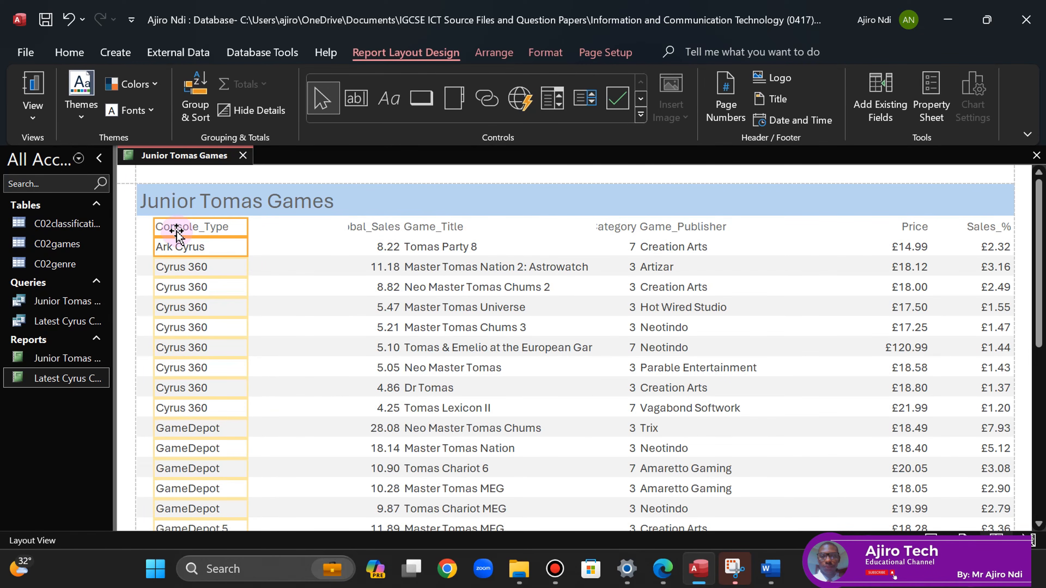
left_click_drag(840, 233, 797, 236)
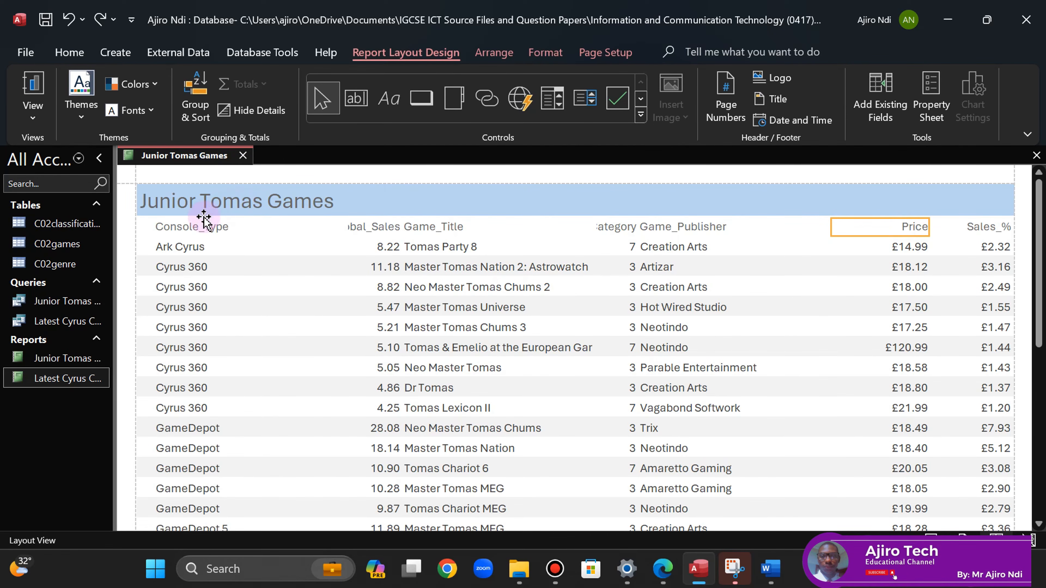
- Make the Game_Publisher column narrower
left_click(187, 227)
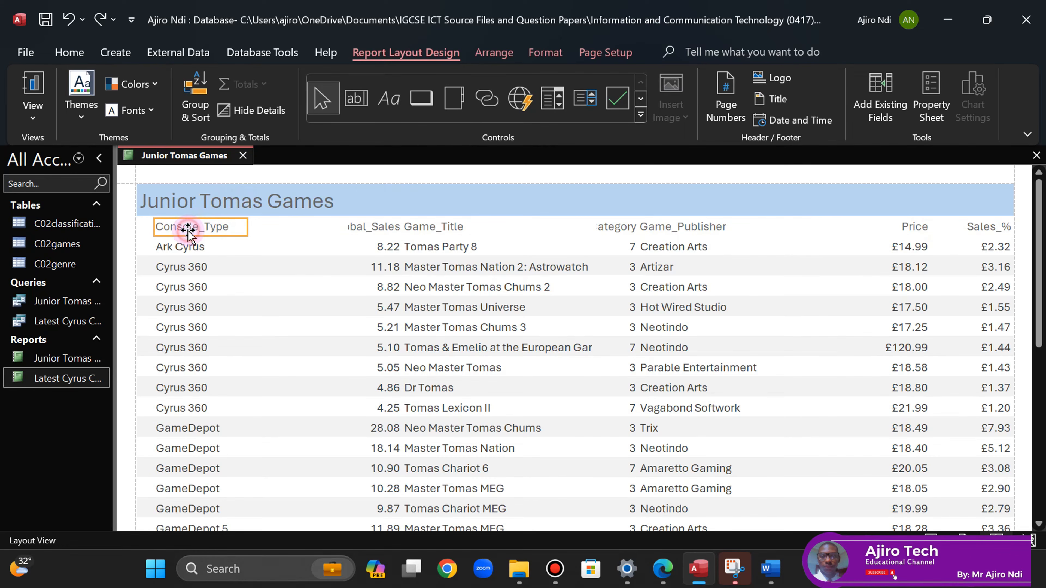
left_click(180, 247, "shift")
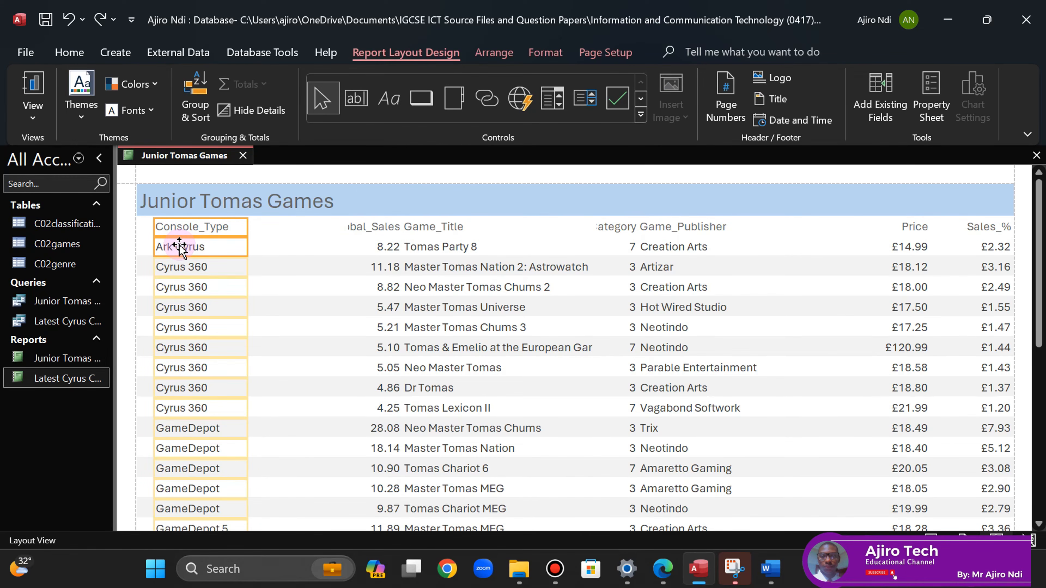
left_click(718, 226)
left_click(700, 247)
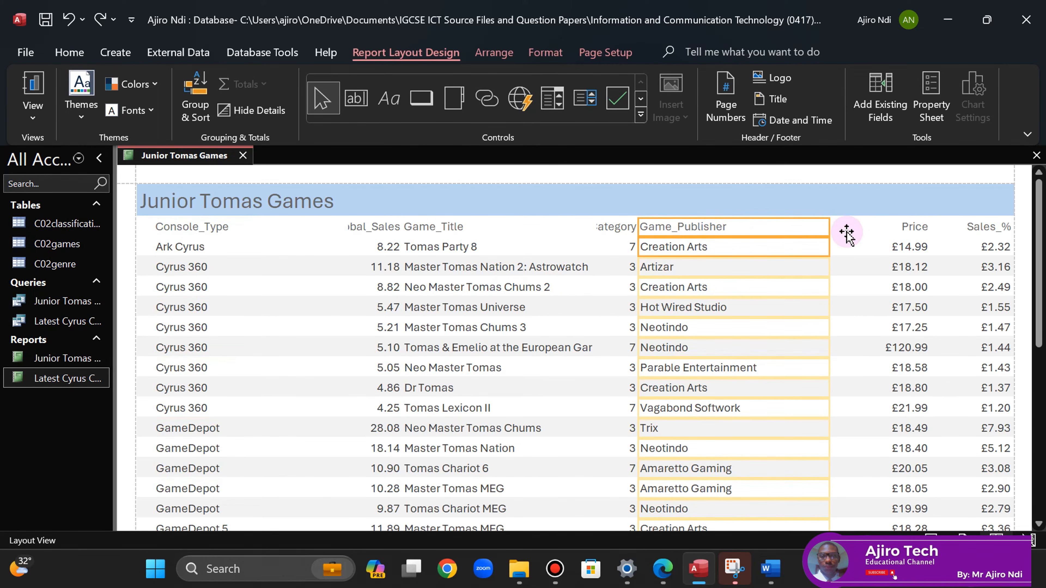
left_click_drag(827, 228, 773, 234)
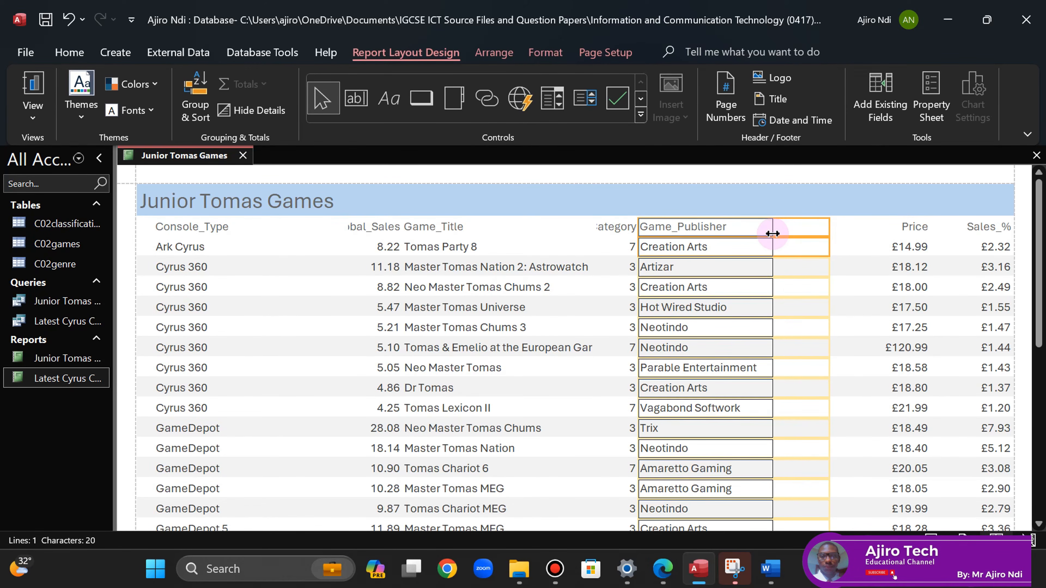
- Narrow the Price column from its left edge, then reselect the Console_Type column
left_click(904, 227)
left_click(905, 244)
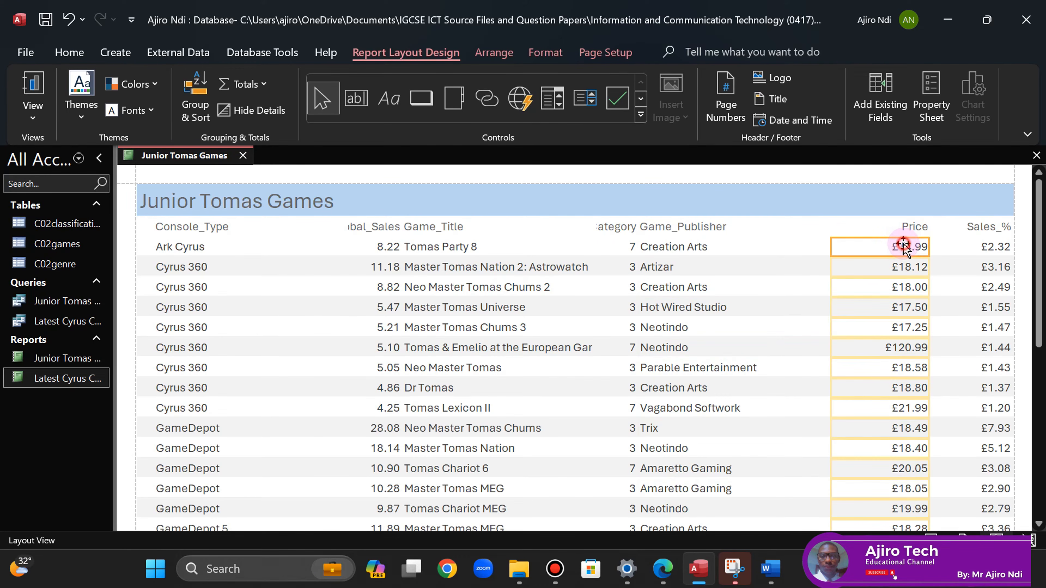
left_click(899, 226)
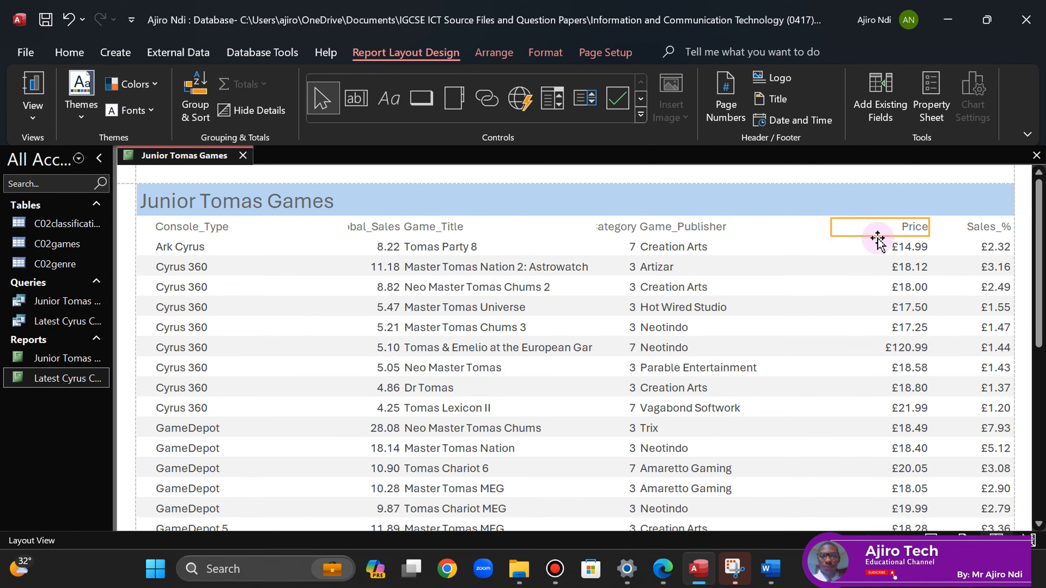
left_click(899, 248)
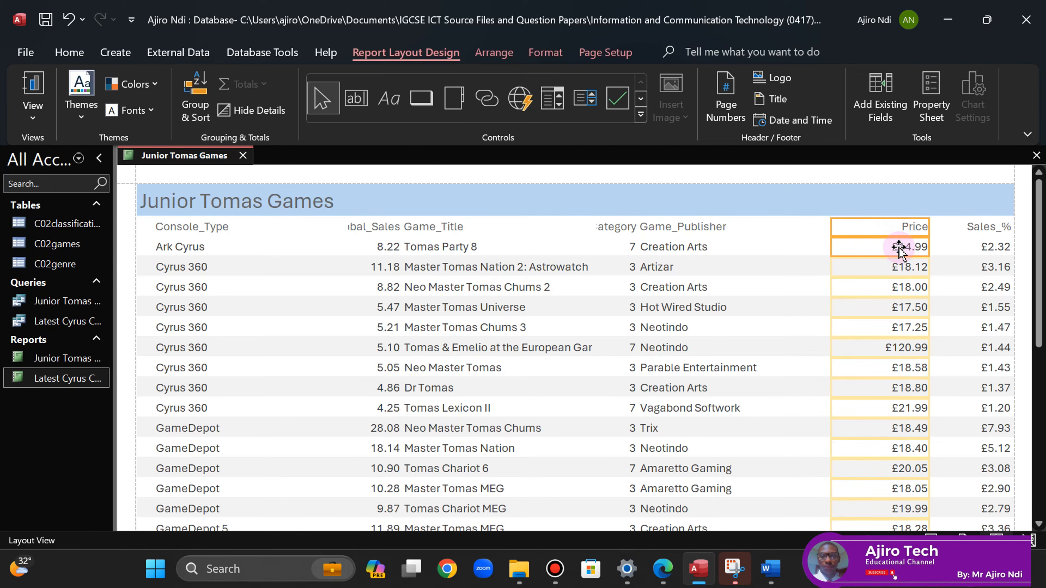
left_click_drag(832, 227, 872, 230)
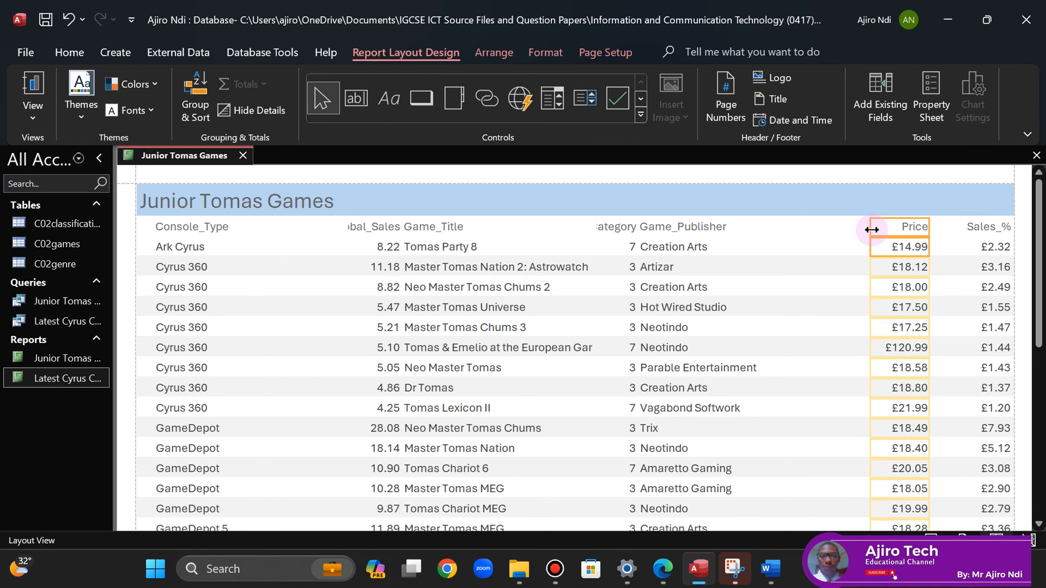
left_click(209, 228)
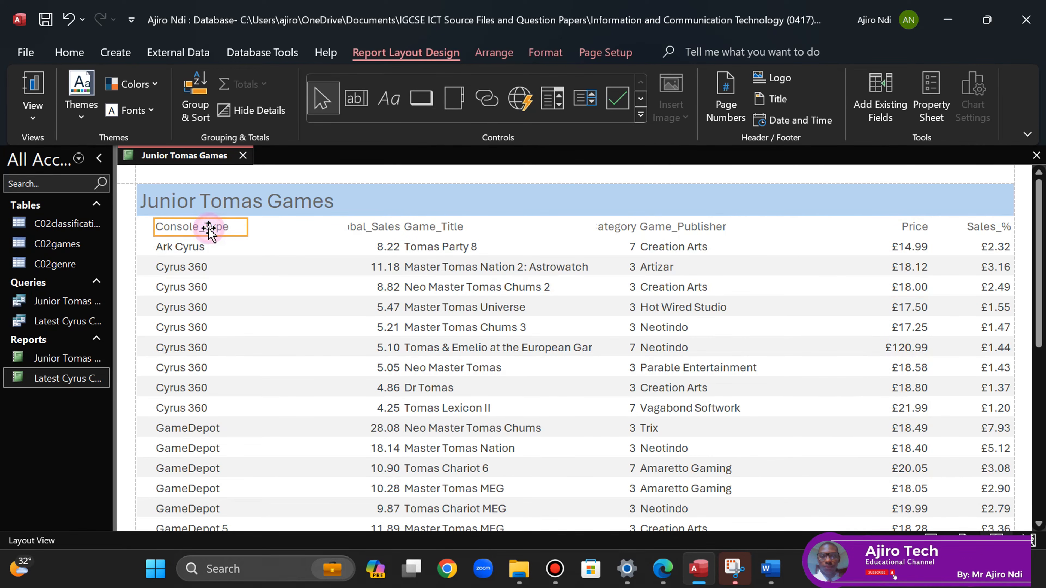
left_click(186, 247)
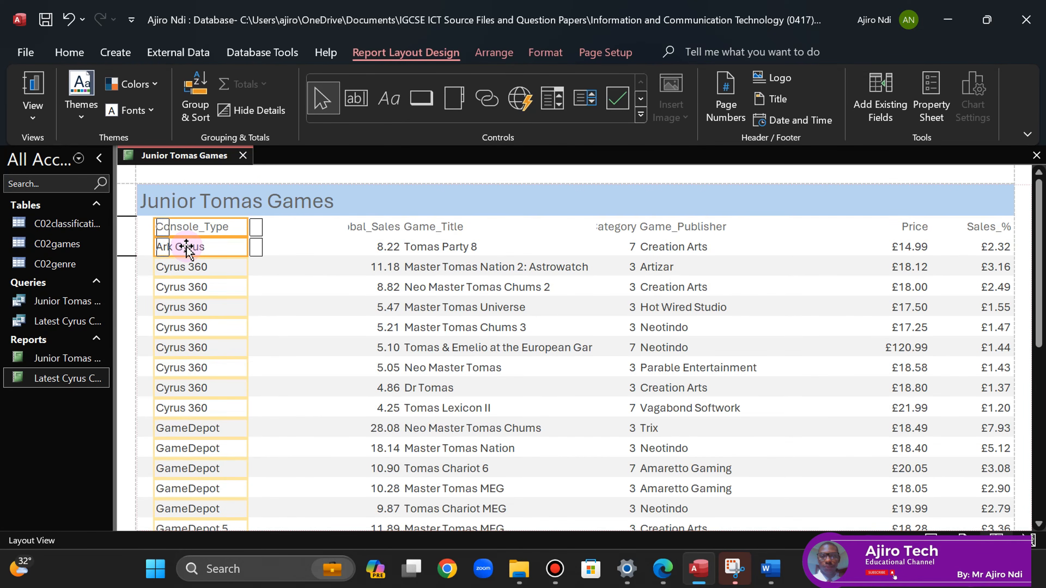
- Shift Console_Type beside Price and move the Game_Title column to the far left
key("Right")
key("Right")
key("Right")
key("Right")
key("Right")
key("Right")
key("Right")
key("Right")
key("Right")
key("Right")
key("Right")
key("Right")
key("Right")
key("Right")
key("Right")
key("Right")
key("Right")
key("Right")
key("Right")
key("Right")
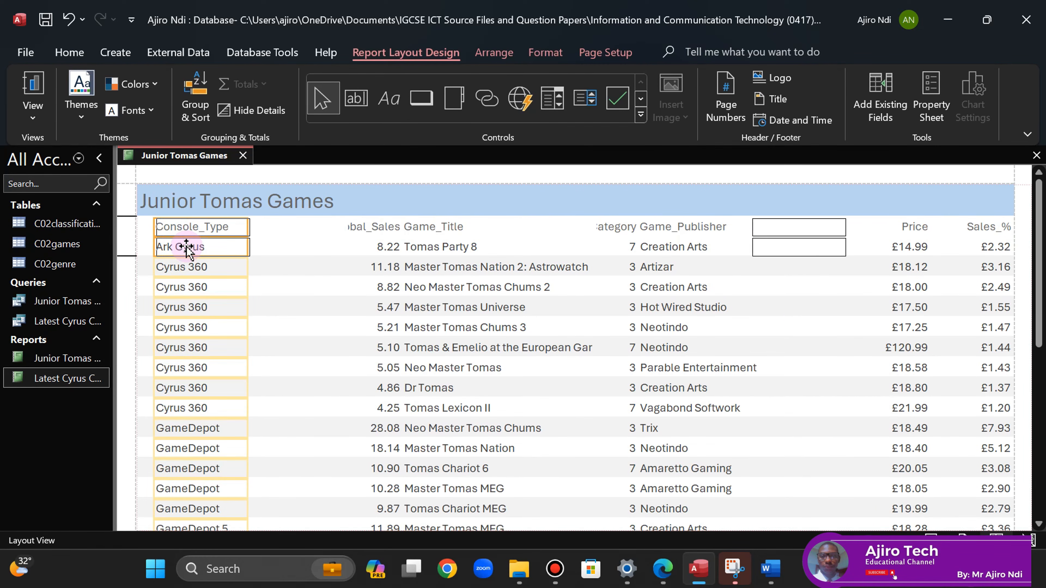
left_click(438, 226)
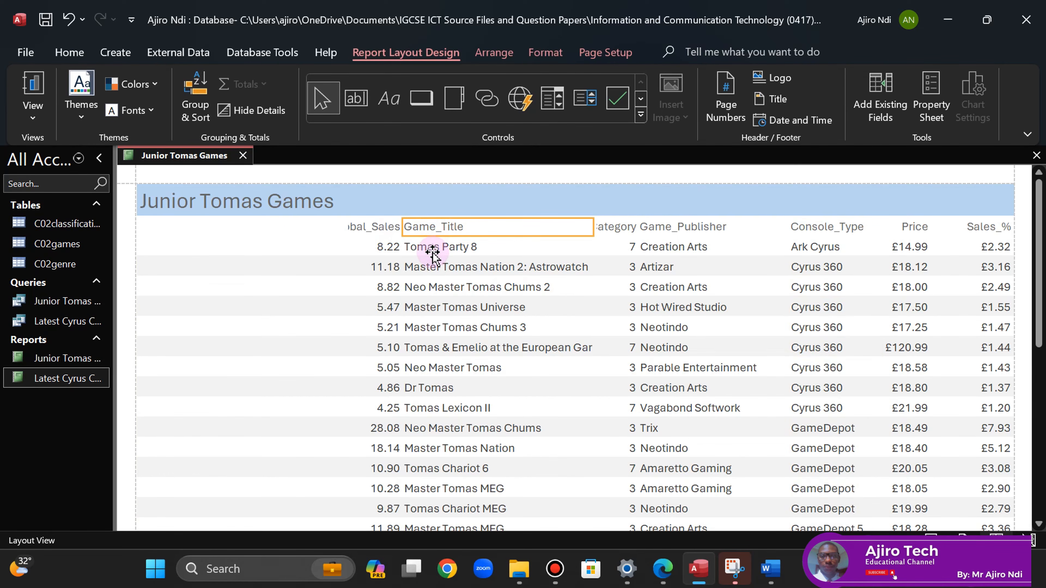
left_click(421, 247, "shift")
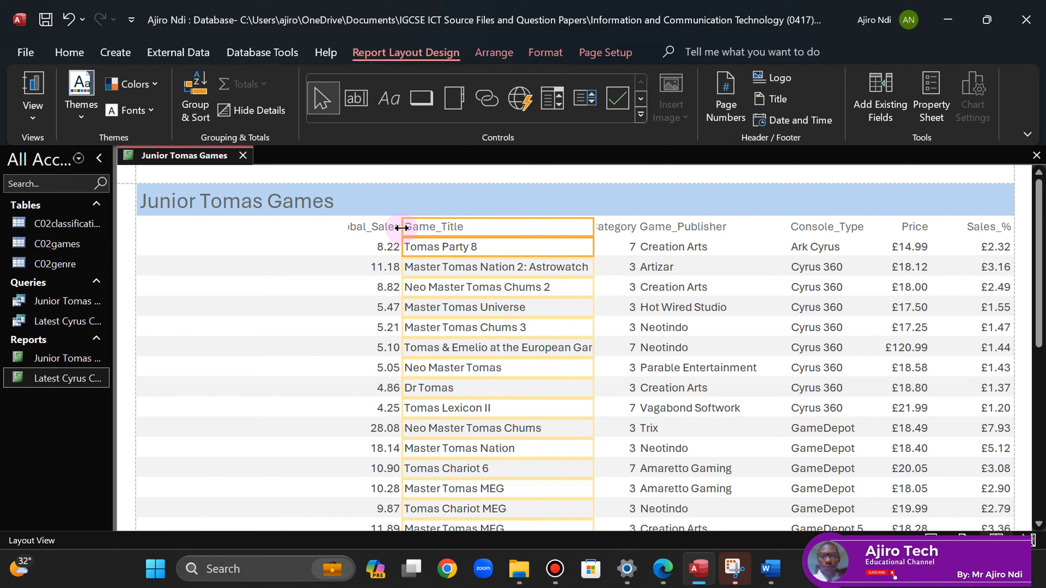
left_click_drag(404, 227, 263, 245)
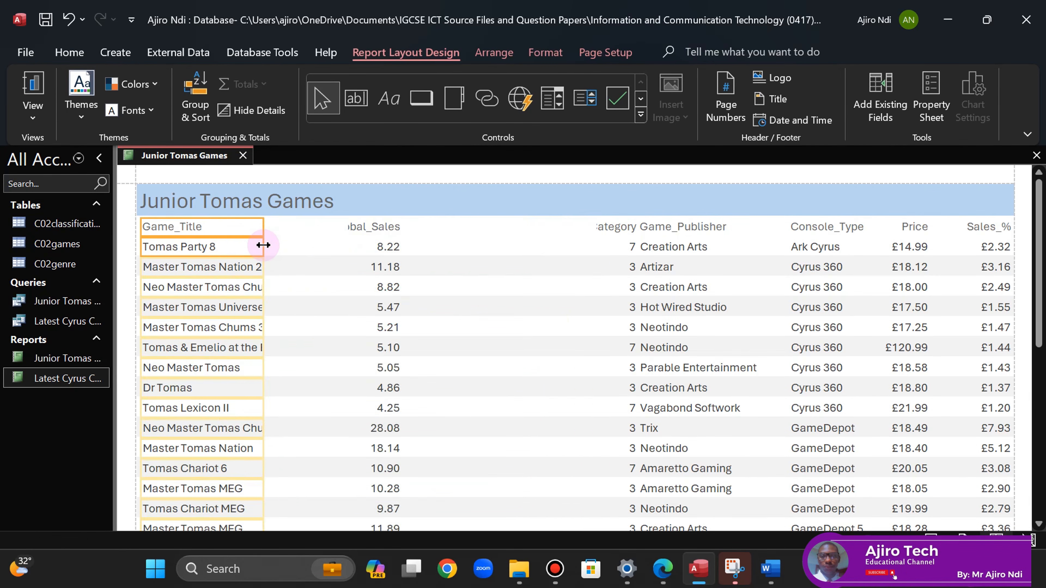
- After rechecking the exam paper, move the Global_Sales column further right
left_click(661, 574)
left_click(660, 574)
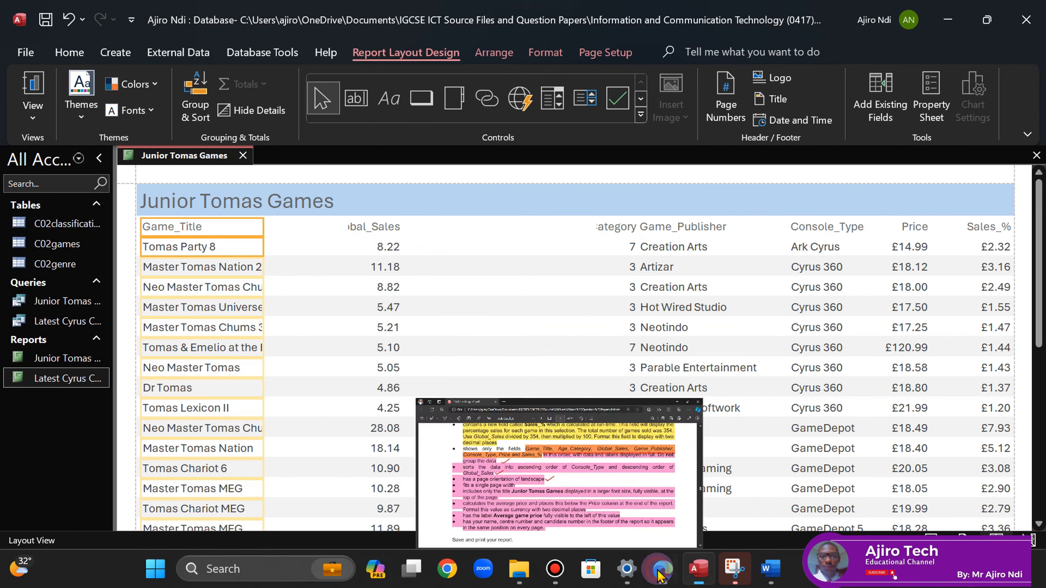
left_click(383, 226)
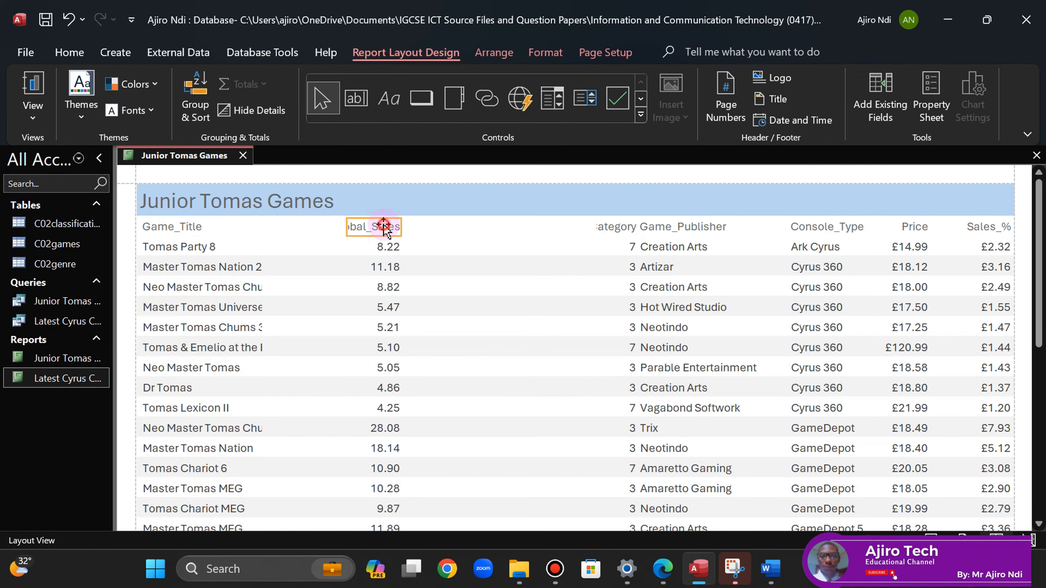
left_click(385, 248)
key("Right")
key("Right")
key("Right")
key("Right")
key("Right")
key("Right")
key("Right")
key("Right")
key("Right")
key("Right")
key("Right")
key("Right")
key("Right")
key("Right")
key("Right")
key("Right")
key("Right")
key("Right")
key("Right")
key("Right")
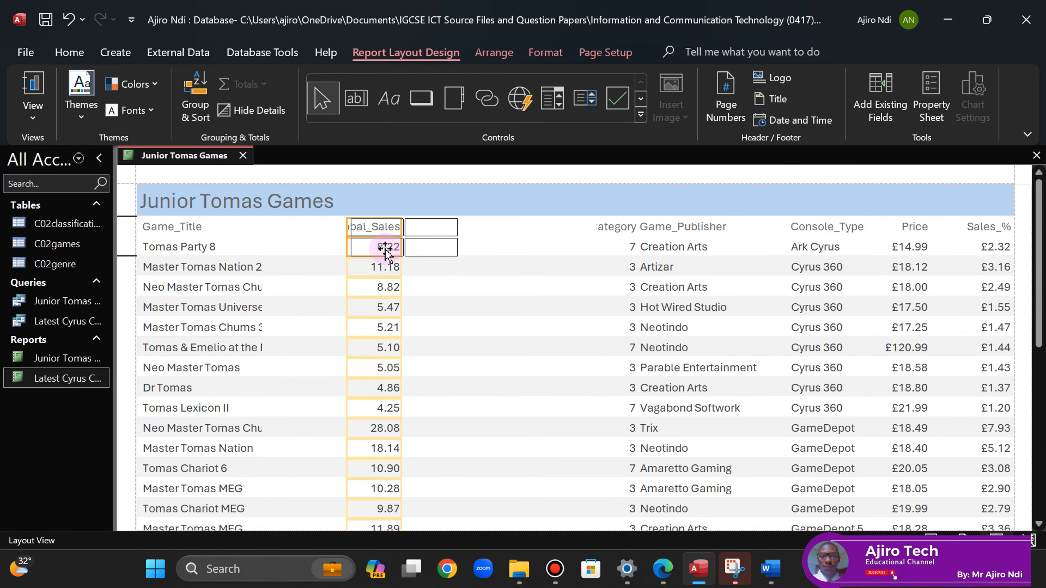
key("Right")
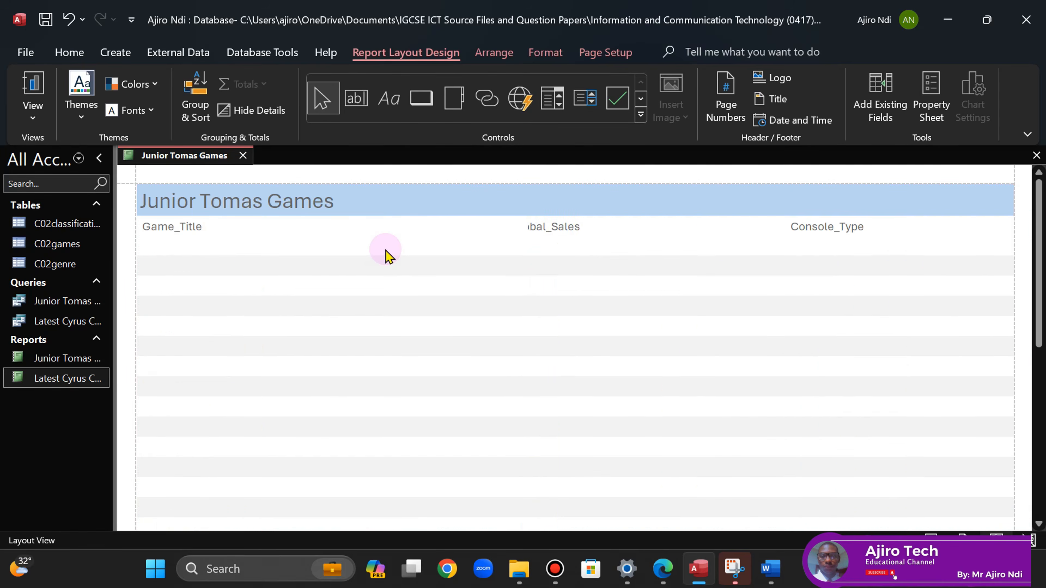
- Try widening Game_Title (undone), then move Age_Category to sit right after Game_Title
left_click(194, 226)
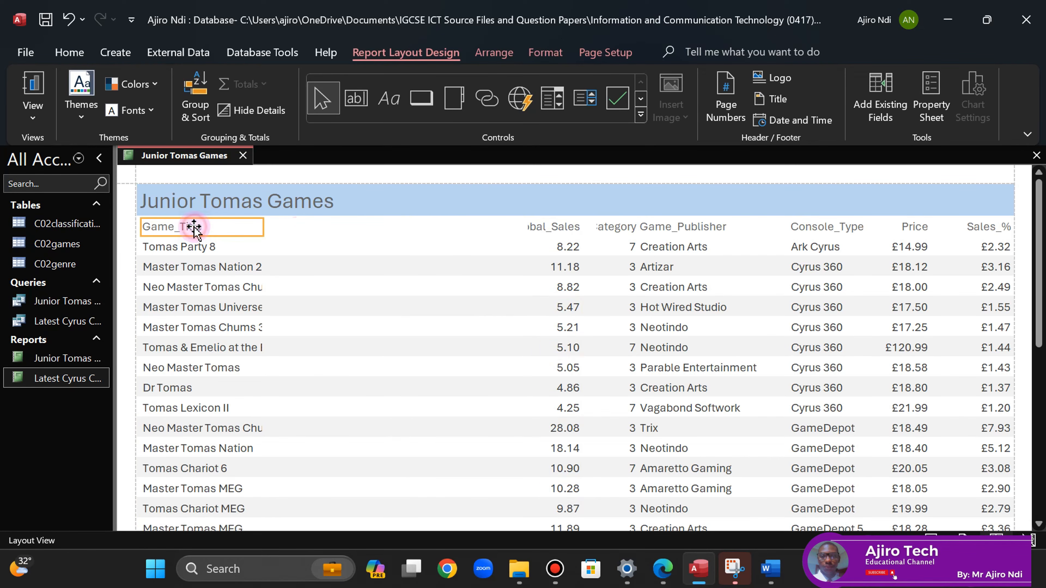
left_click(187, 247)
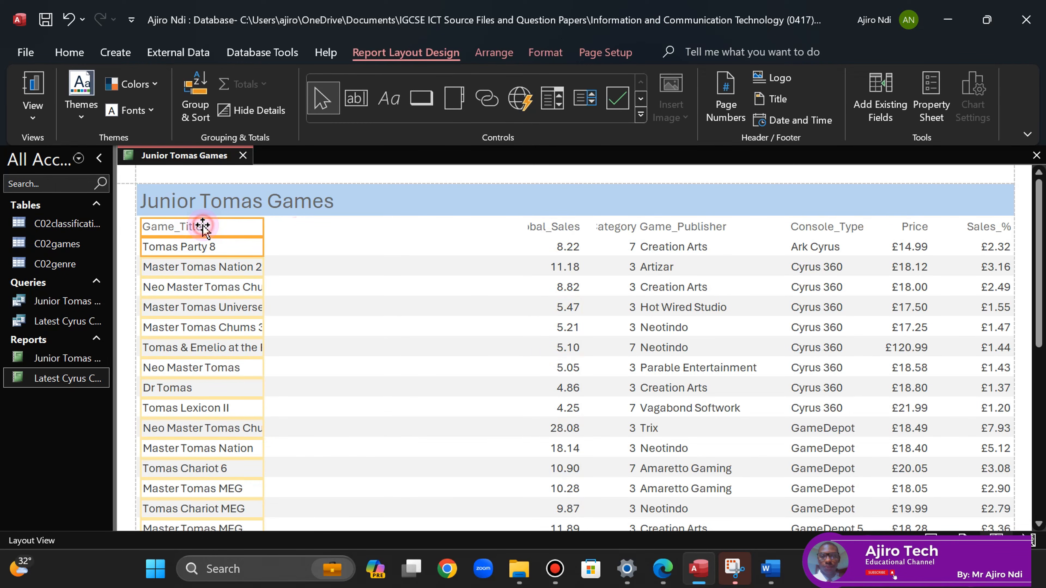
left_click_drag(264, 226, 368, 227)
key("ctrl+z")
left_click(622, 228)
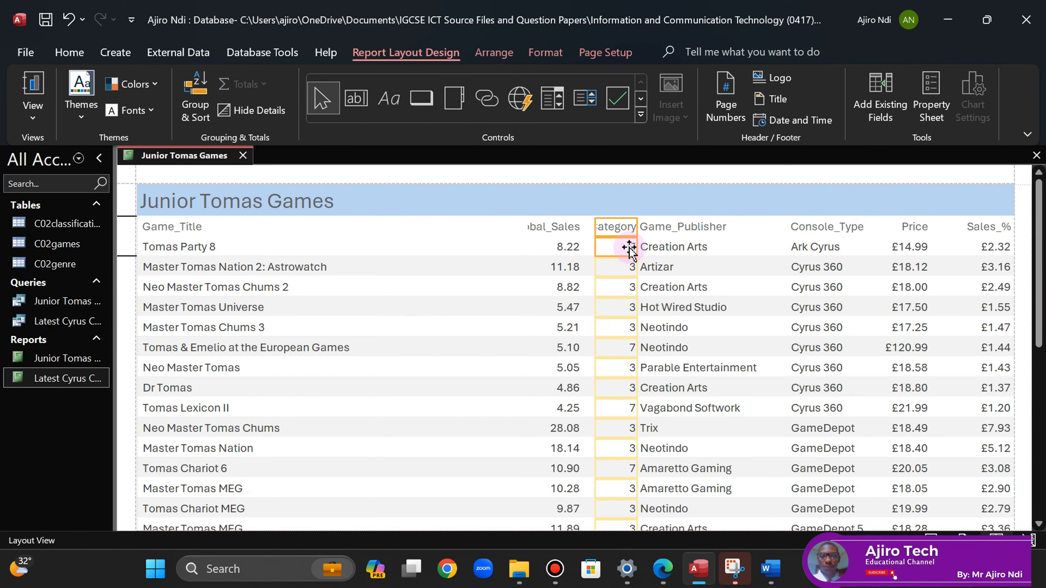
left_click_drag(629, 248, 361, 226)
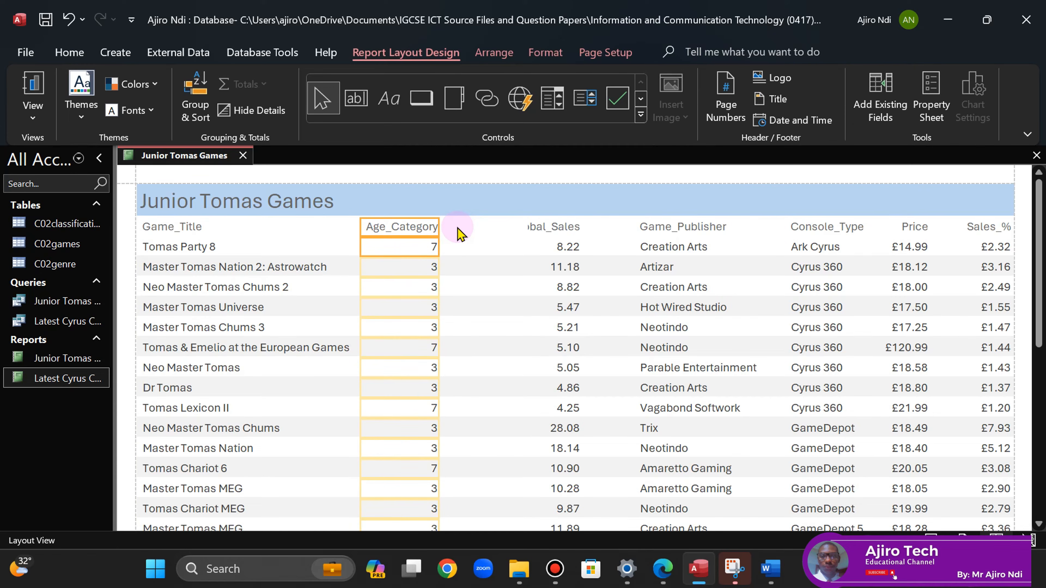
- Left-align the Age_Category column and nudge it slightly right
left_click(544, 52)
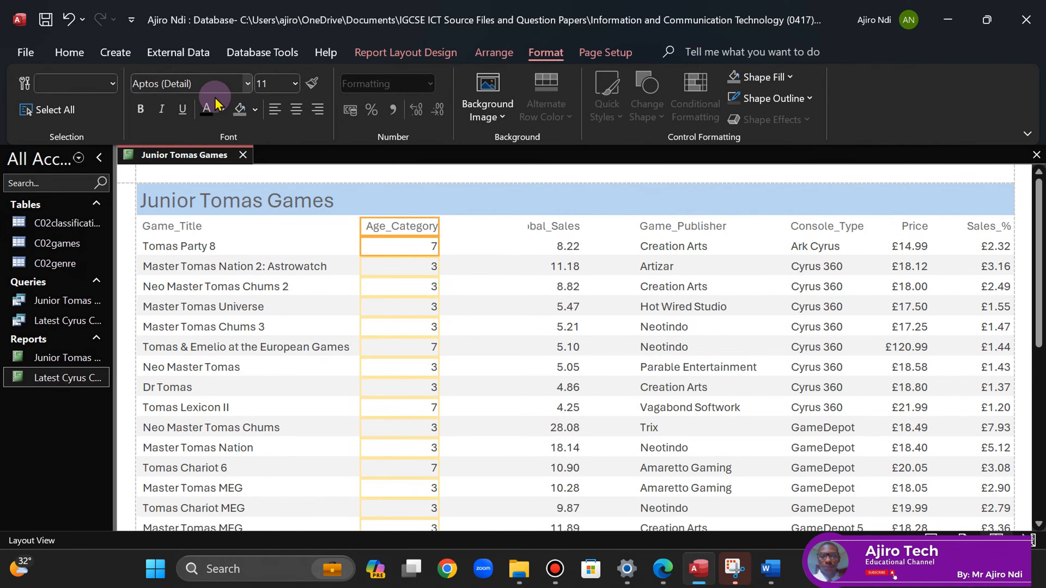
left_click(275, 110)
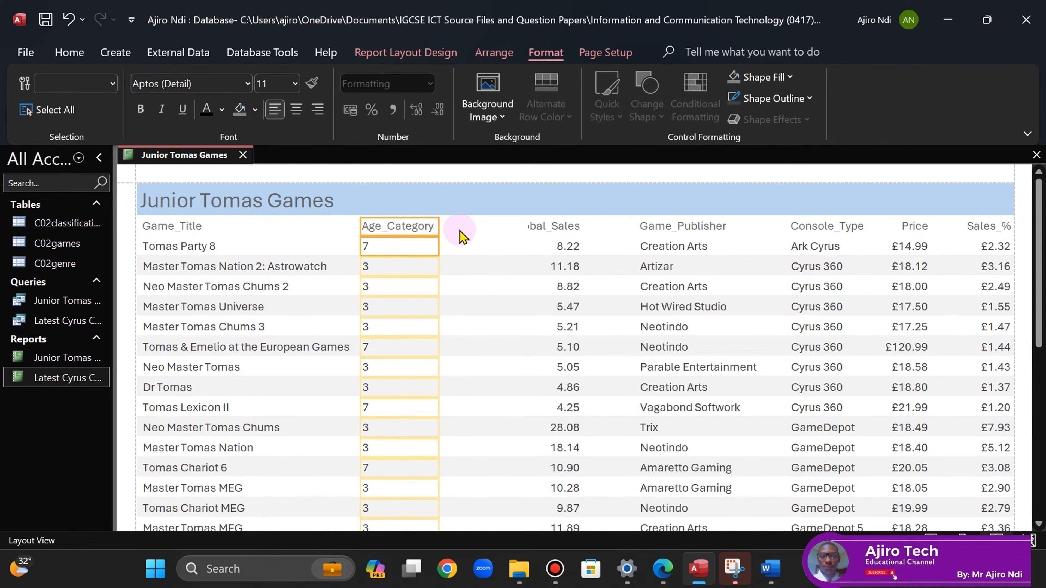
key("Right")
key("Right")
key("Right")
key("Right")
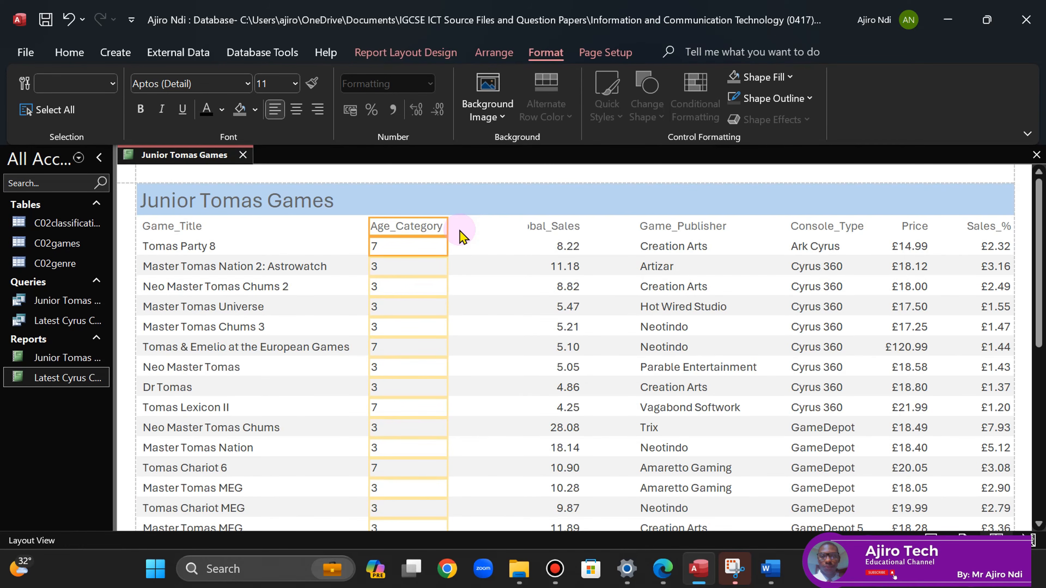
left_click(657, 581)
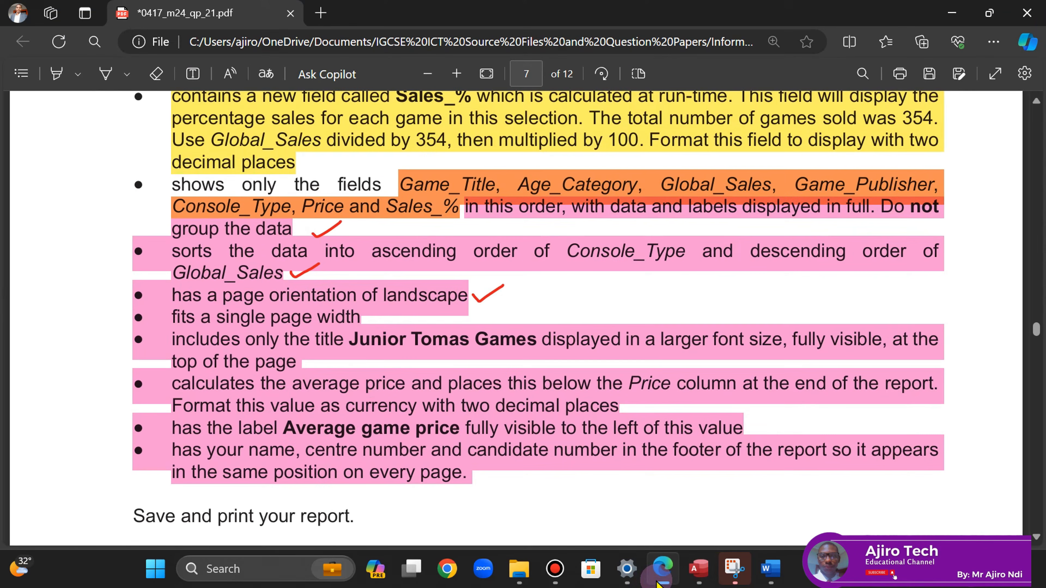
left_click(659, 582)
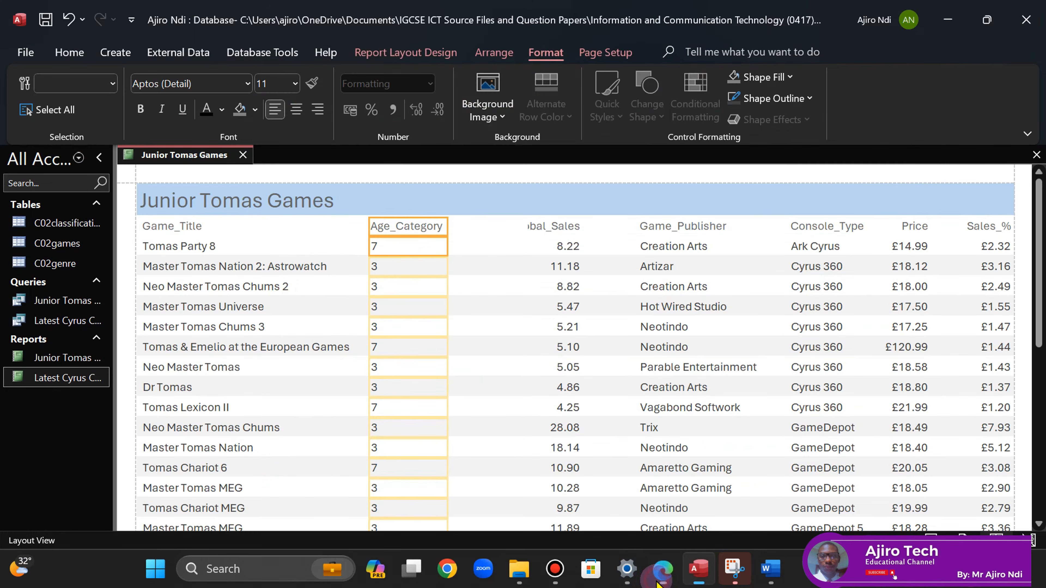
- Widen Global_Sales so its full label shows, left-align it, and trim its right edge
left_click(556, 227)
left_click(568, 248, "shift")
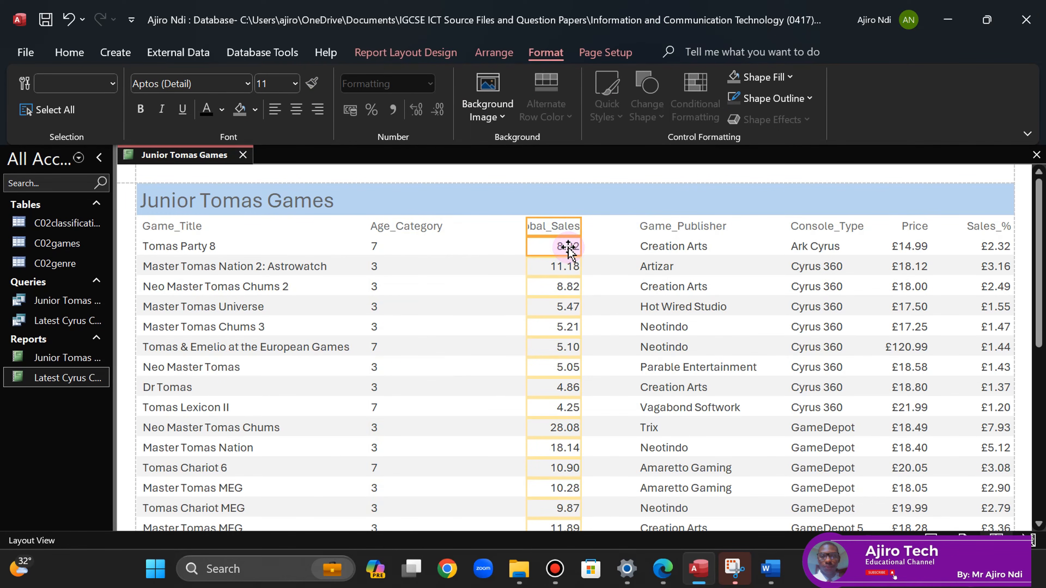
left_click(530, 226)
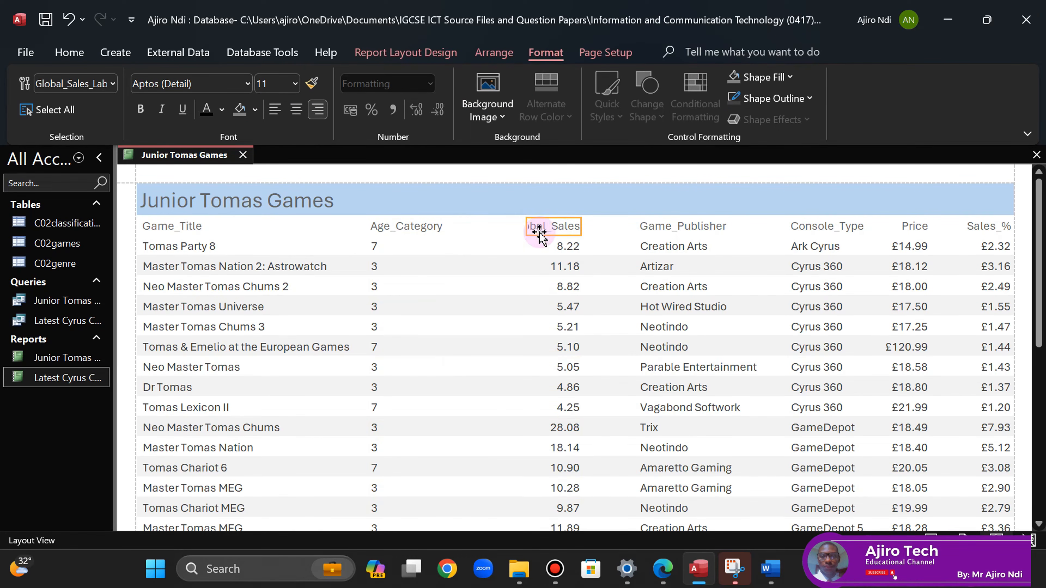
left_click(567, 243, "shift")
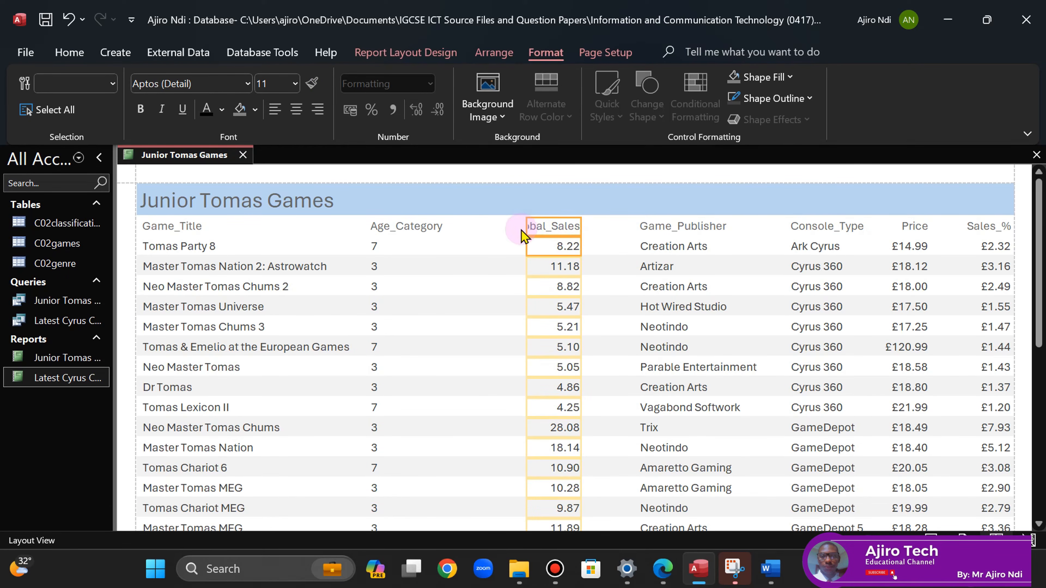
left_click_drag(526, 224, 463, 226)
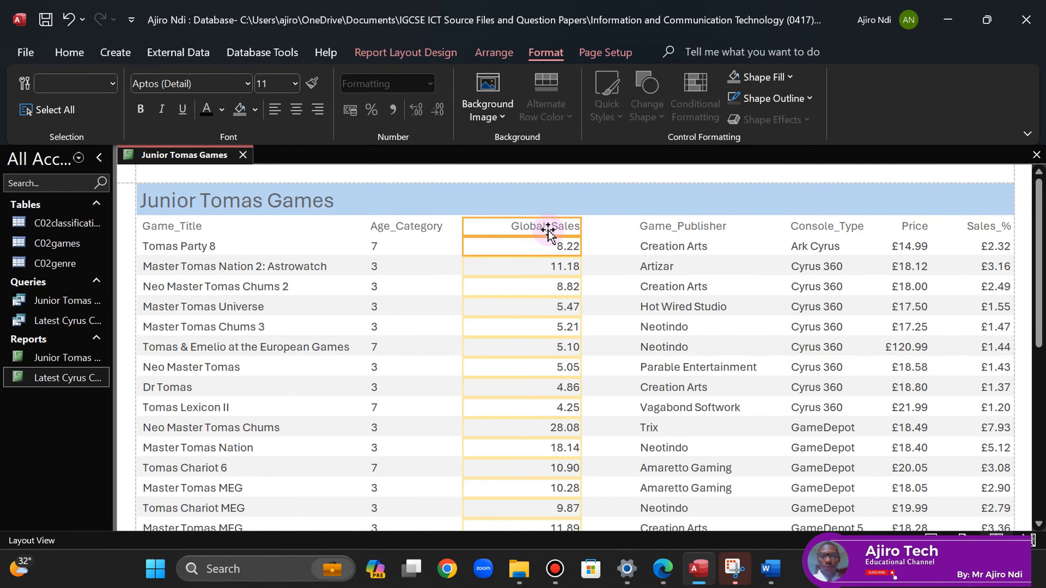
left_click(276, 110)
left_click_drag(580, 227, 545, 234)
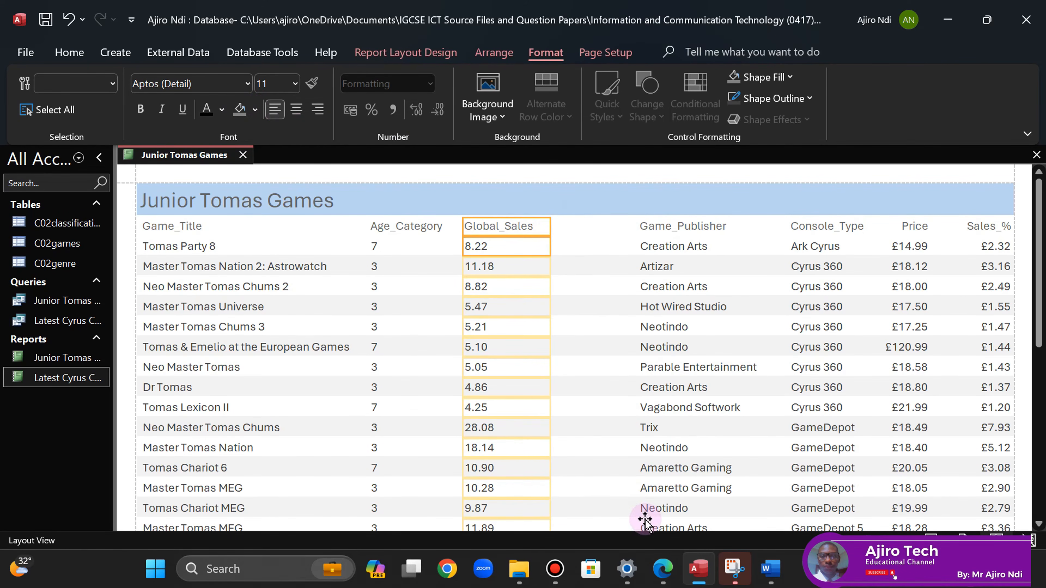
- Move the Game_Publisher column left next to Global_Sales
left_click(663, 569)
left_click(671, 585)
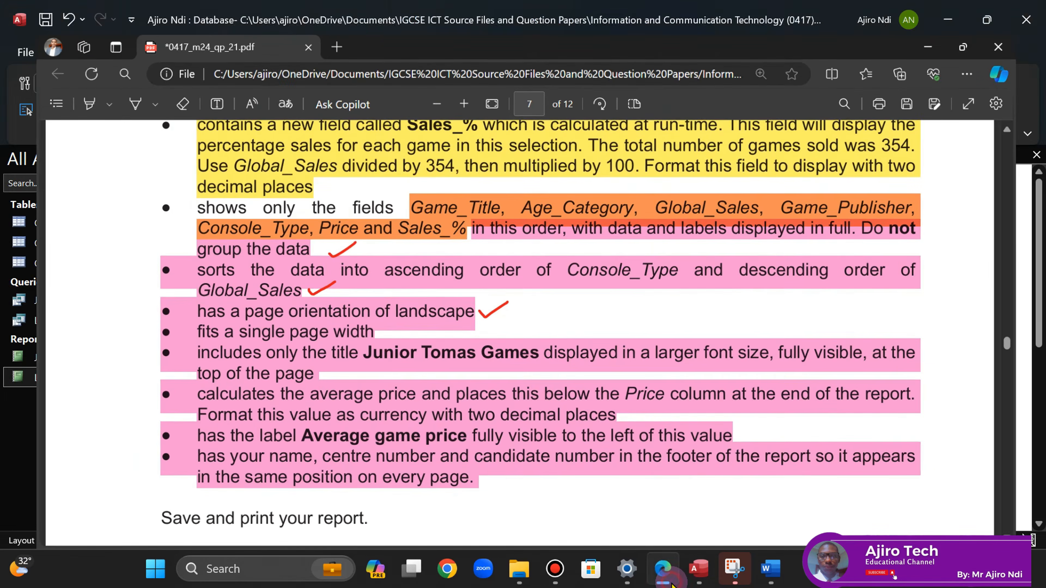
left_click(648, 226)
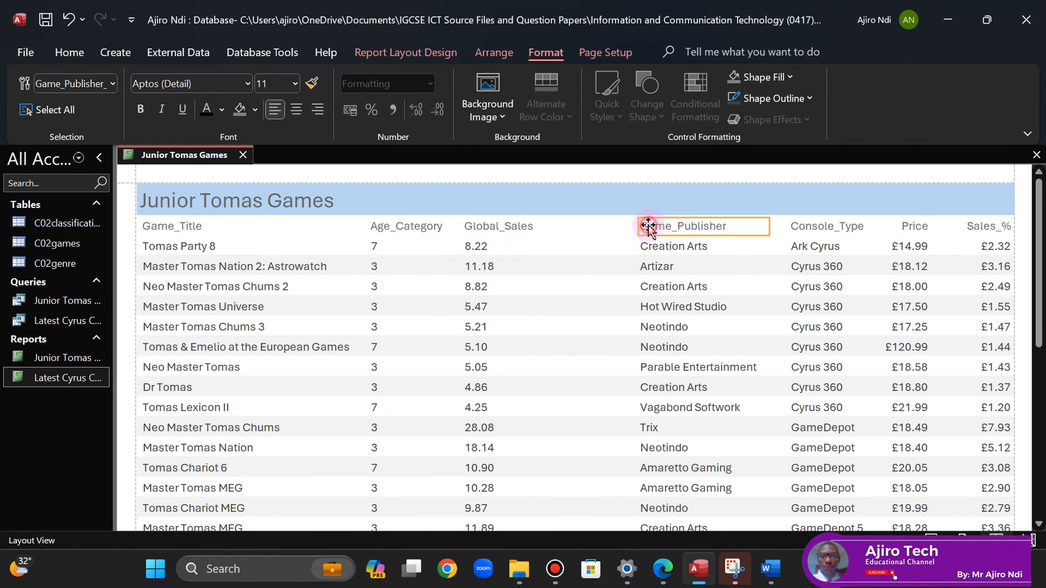
left_click(658, 246, "ctrl")
key("Left")
key("Left")
key("Left")
key("Left")
key("Left")
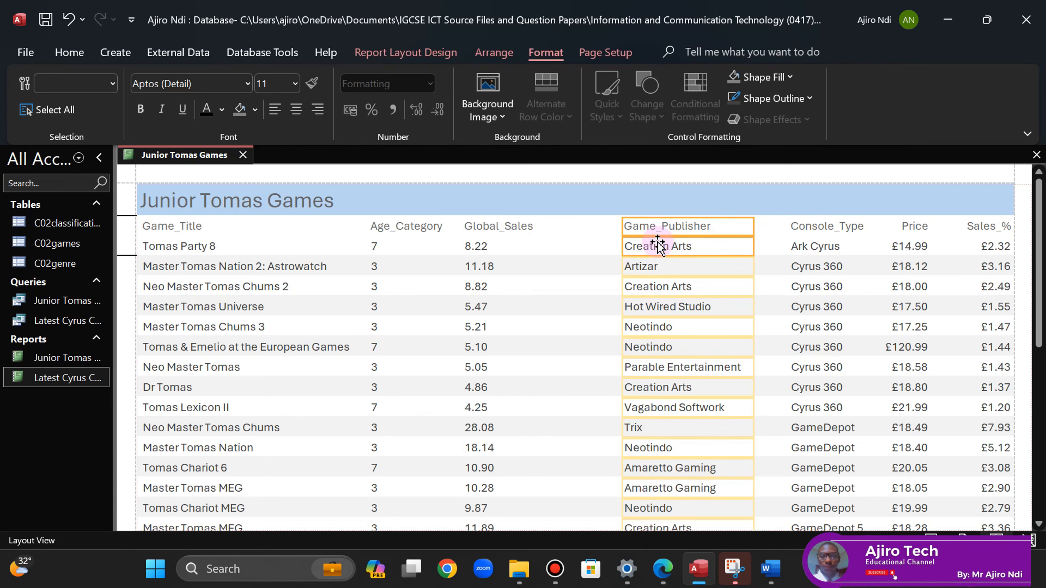
key("Left")
key("Left")
key("Left")
key("Left")
key("Left")
key("Left")
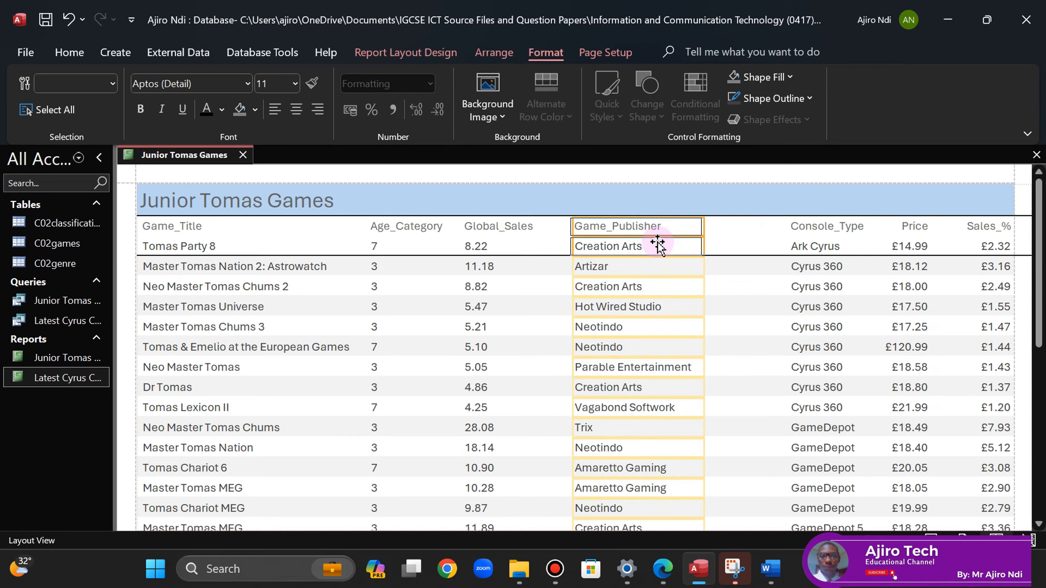
key("Left")
key("Left")
key("Left")
key("Left")
key("Left")
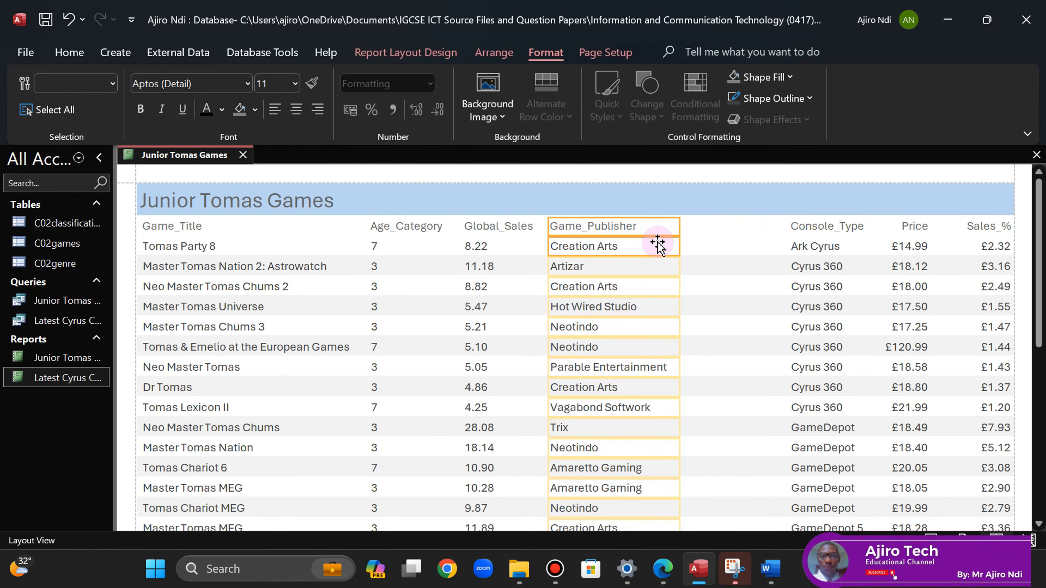
- Settle the Console_Type column left, next to Game_Publisher
left_click(672, 579)
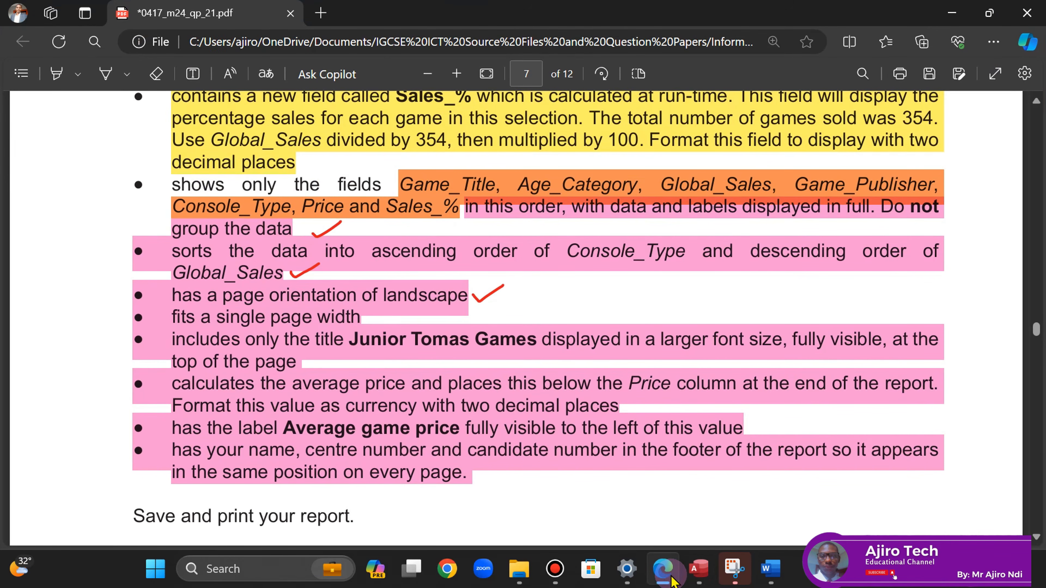
left_click(699, 569)
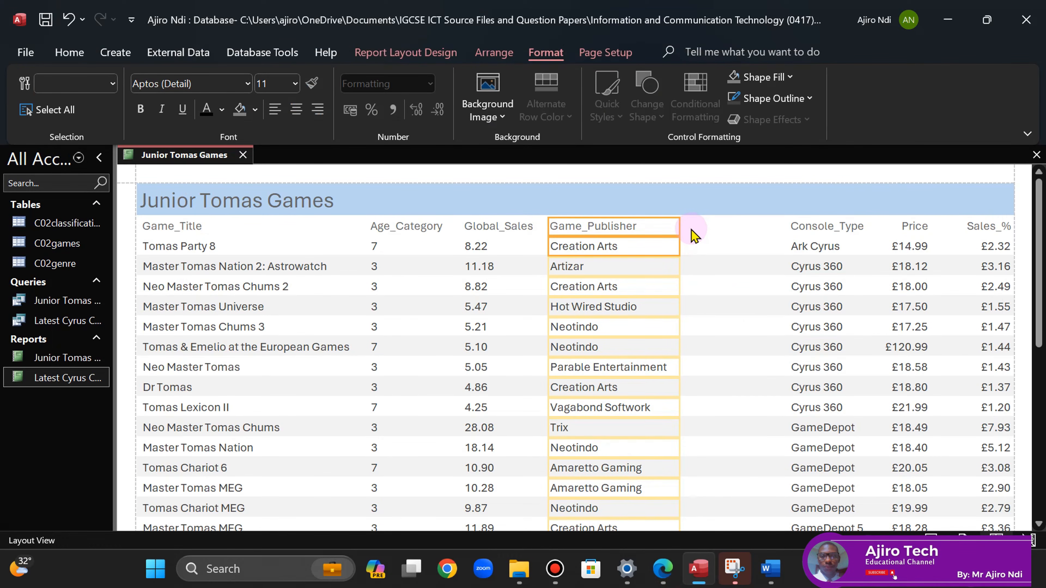
left_click(806, 227)
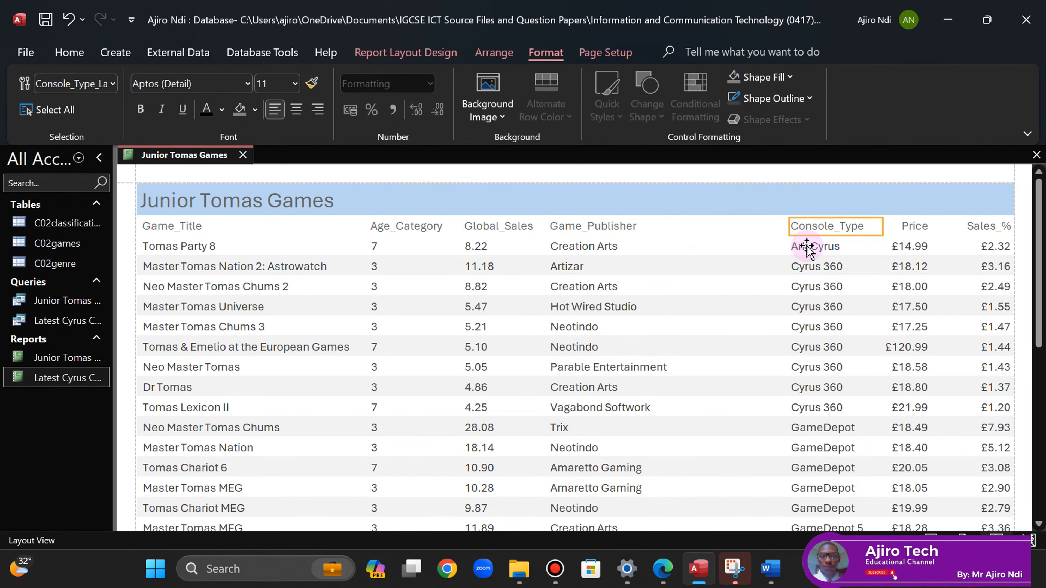
left_click(807, 246, "shift")
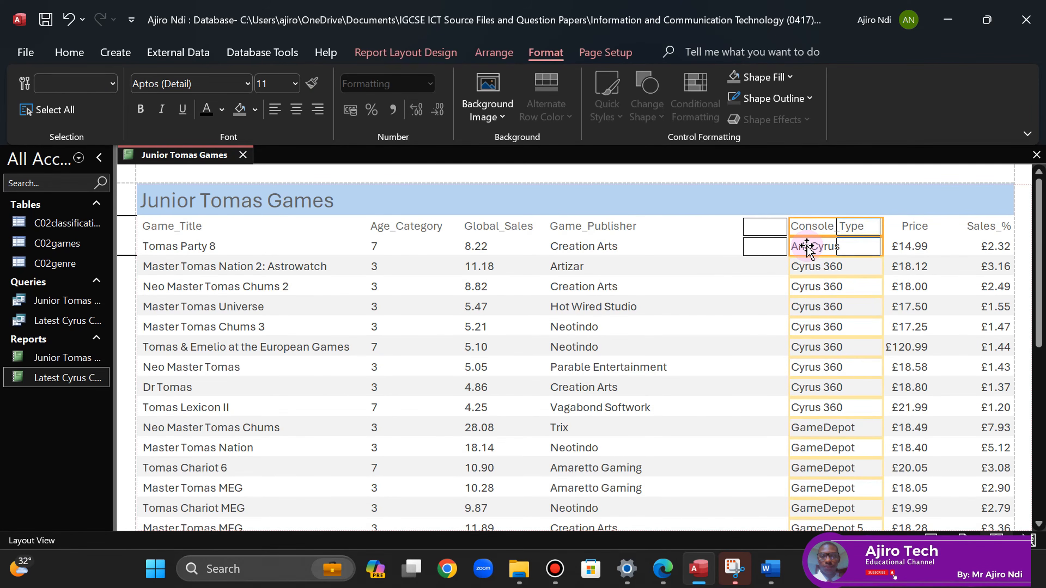
key("Left")
key("Left")
key("Left")
key("Left")
key("Left")
key("Left")
key("Left")
key("Left")
key("Right")
key("Right")
key("Right")
key("Left")
key("Left")
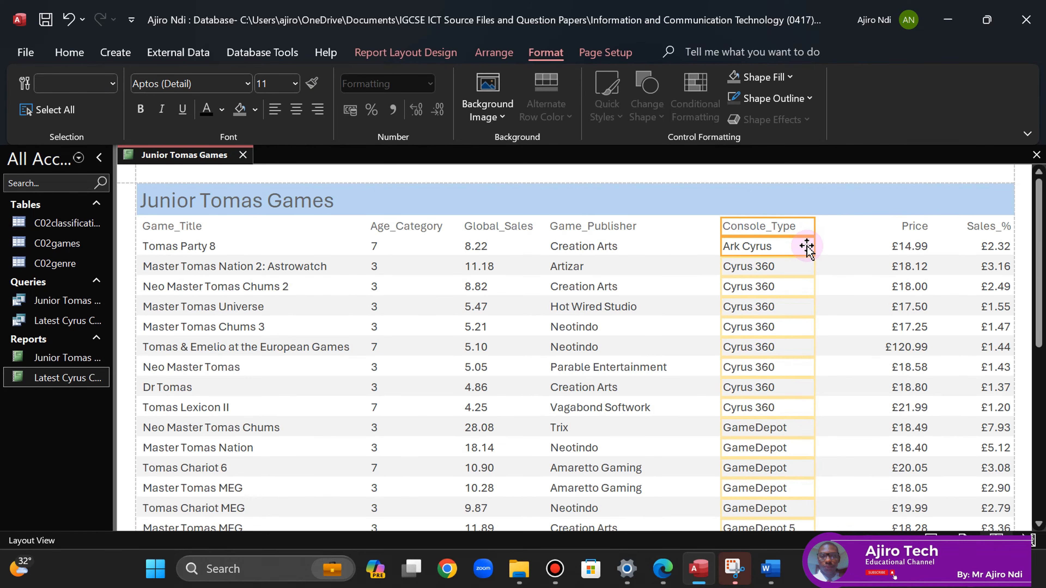
left_click(992, 226)
- Narrow the Sales_% column from its left edge and left-align it
left_click(991, 245)
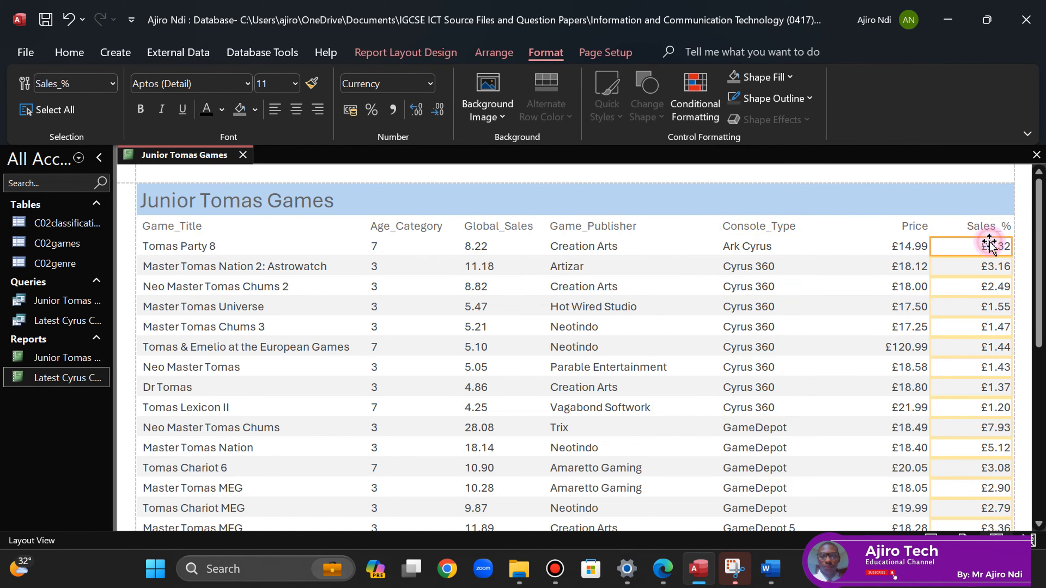
left_click(986, 230, "shift")
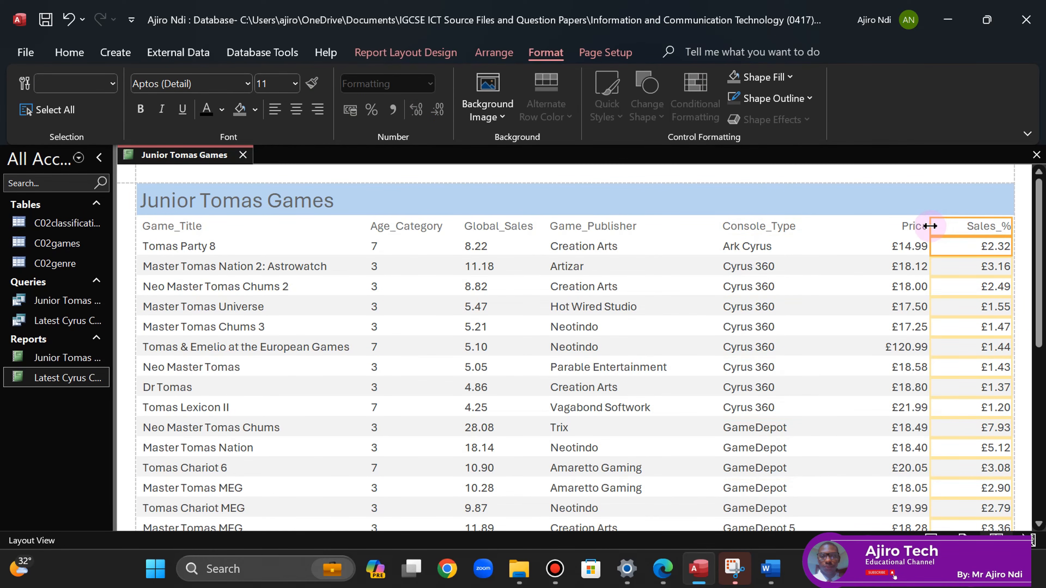
left_click_drag(931, 226, 951, 226)
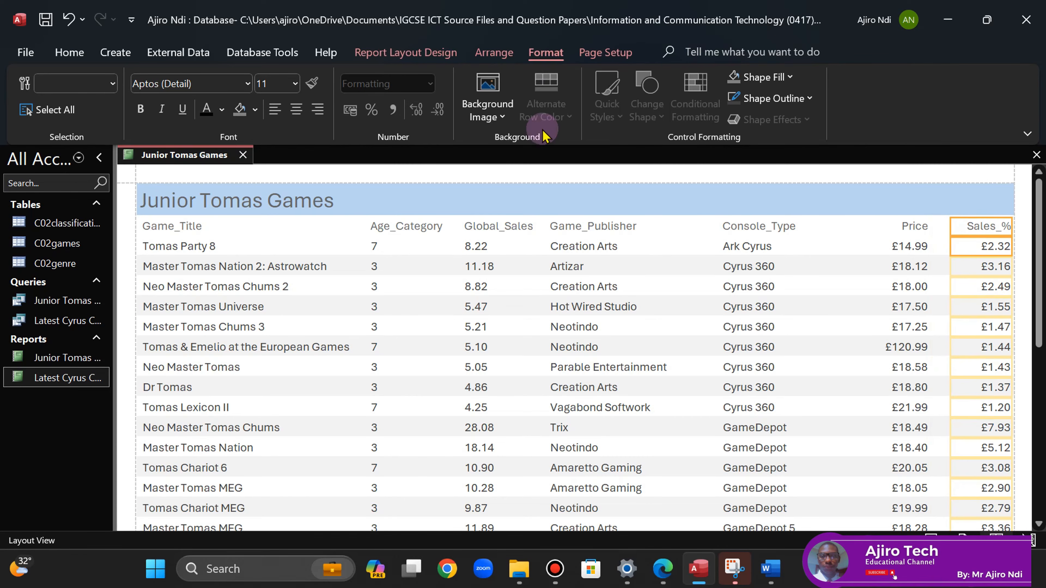
left_click(275, 109)
- Left-align the Price column values
left_click(899, 224)
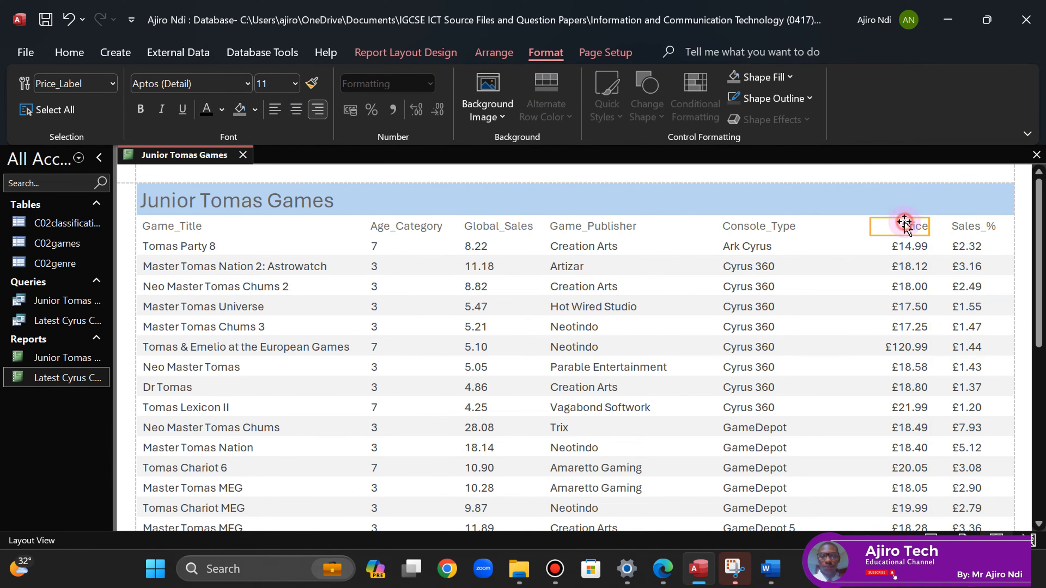
left_click(904, 245, "shift")
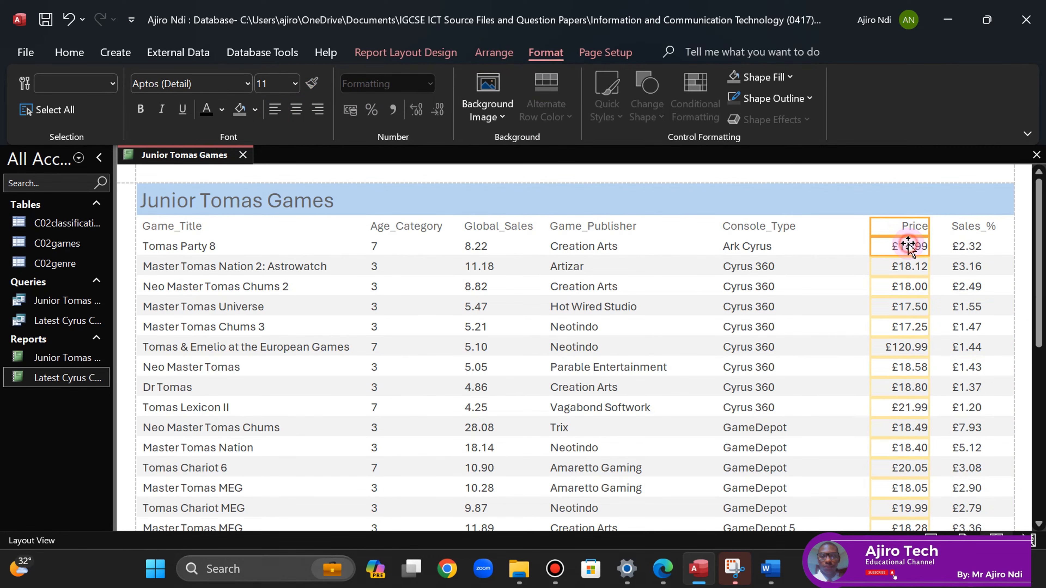
left_click(277, 118)
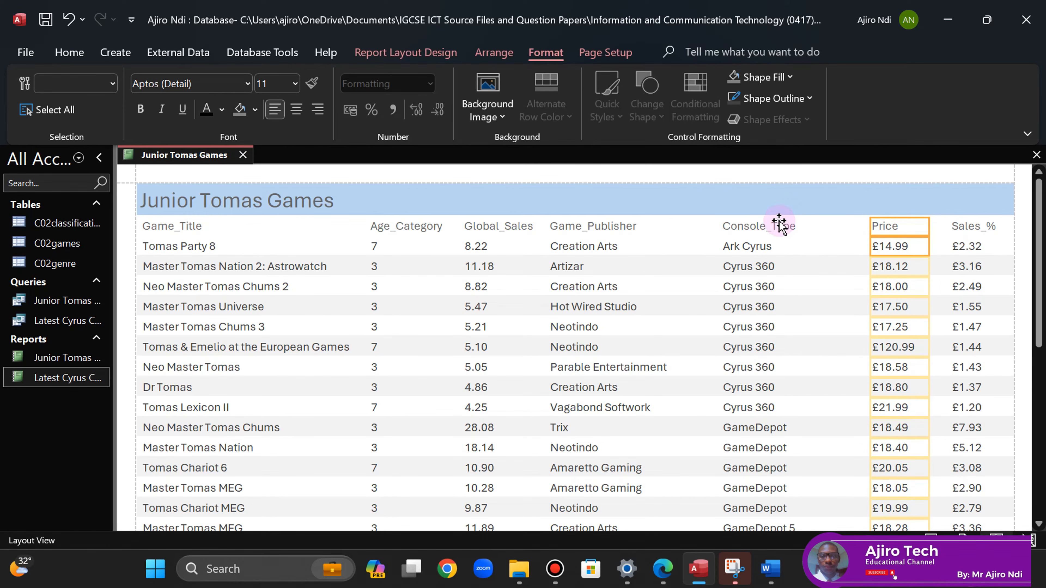
- Nudge the Console_Type column slightly to the right
left_click(764, 229)
left_click(748, 247, "shift")
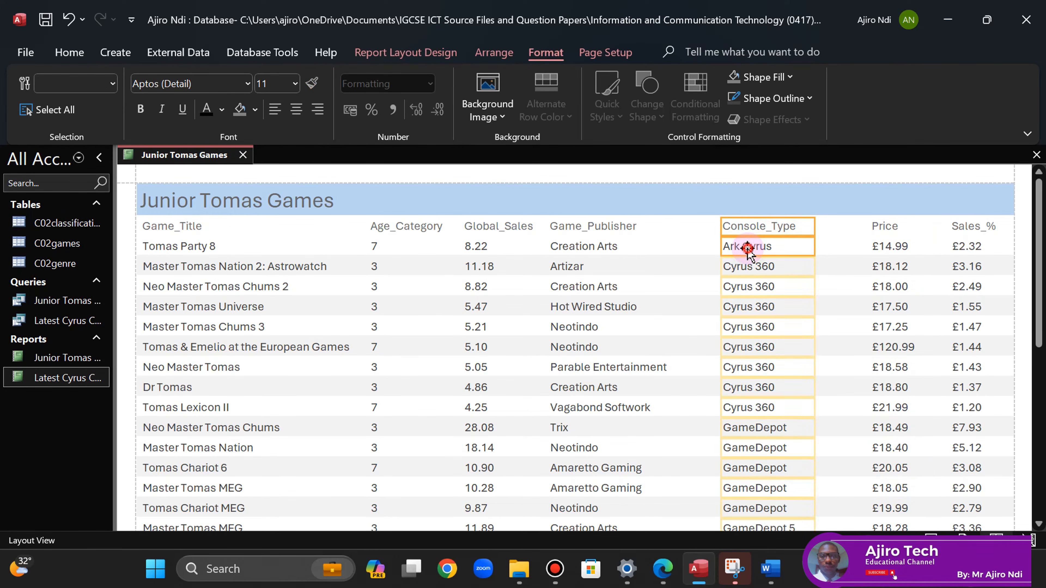
key("Right")
key("Right")
key("Right")
key("Right")
key("Right")
key("Right")
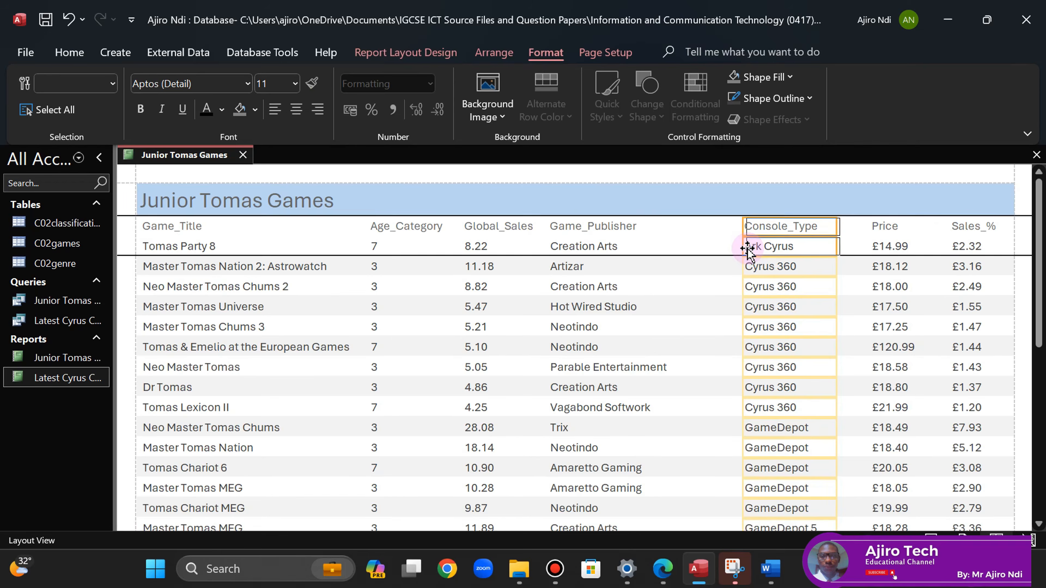
key("Right")
key("Left")
key("Left")
key("Left")
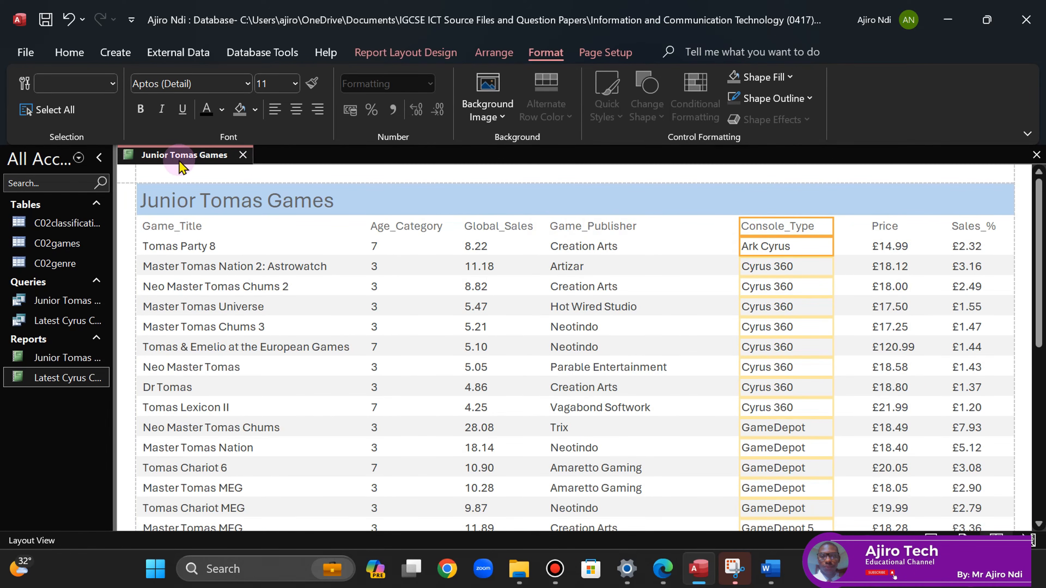
- Show the Junior Tomas Games report in Print Preview to check its landscape pages
right_click(171, 165)
left_click(212, 317)
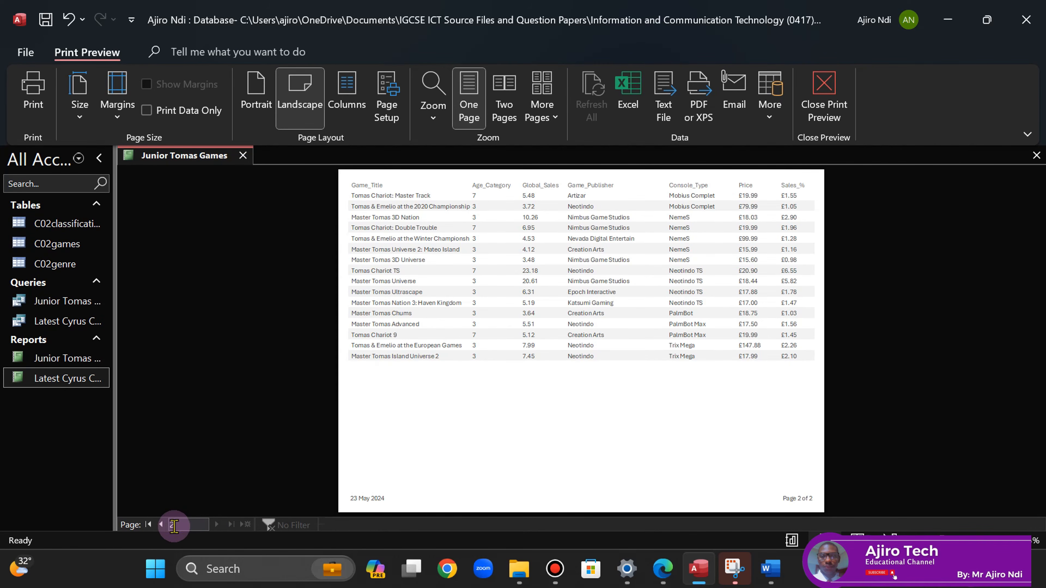
right_click(190, 156)
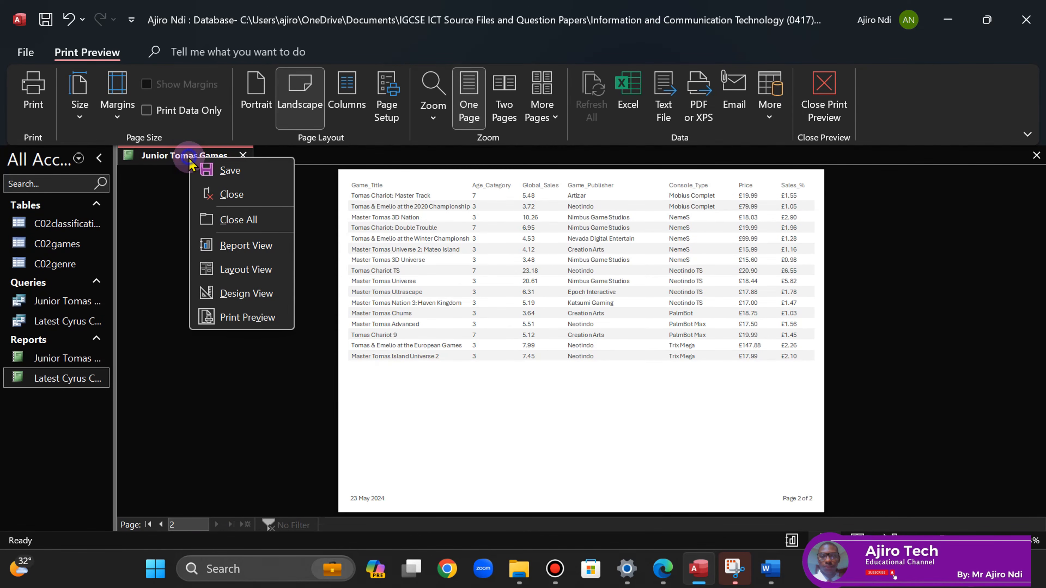
- Back in Layout View, shift the Console_Type and Age_Category columns slightly right
left_click(244, 275)
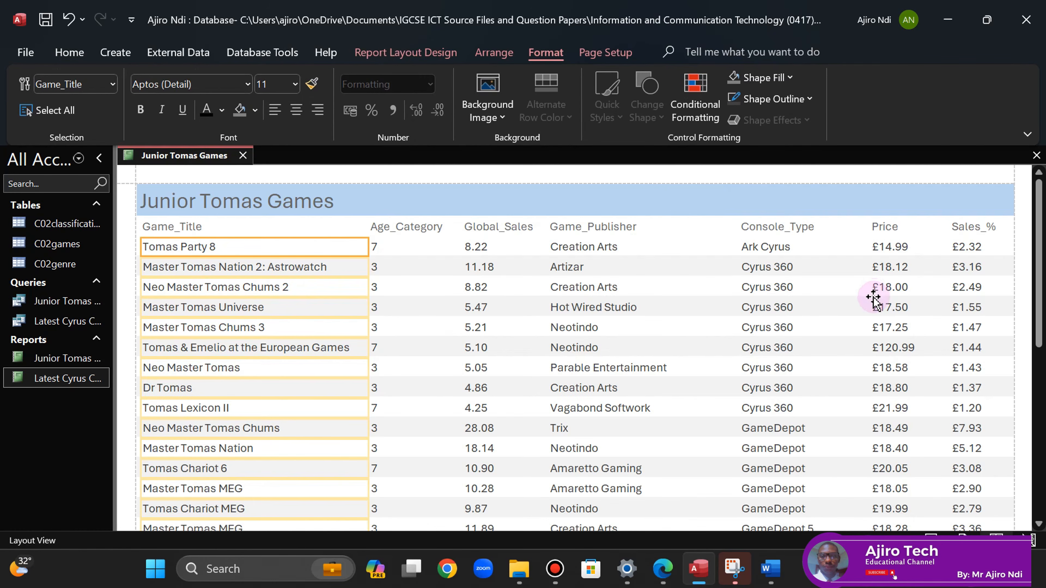
left_click(784, 227)
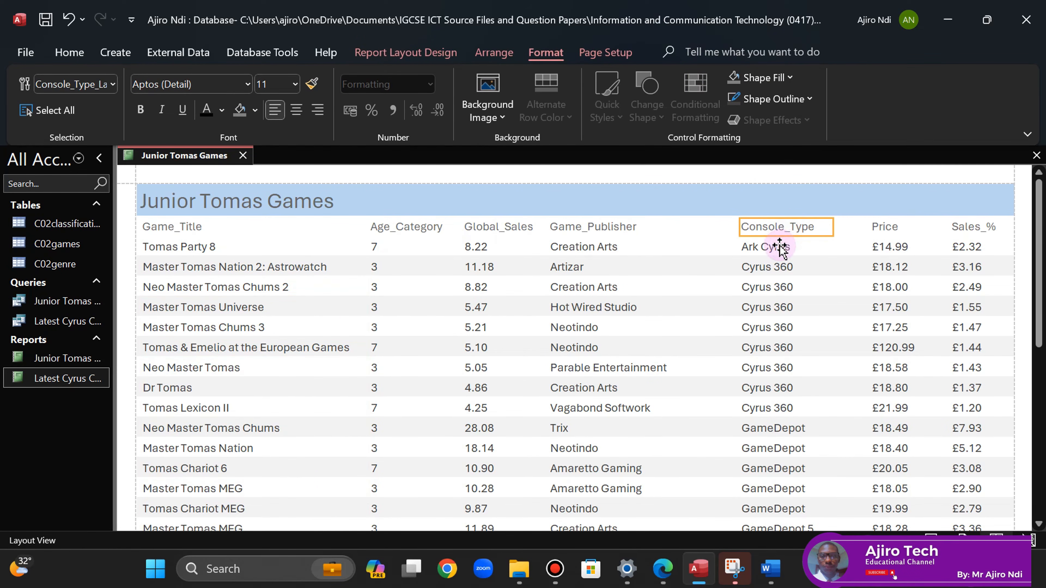
left_click(779, 247, "ctrl")
left_click_drag(781, 246, 789, 246)
left_click(629, 227)
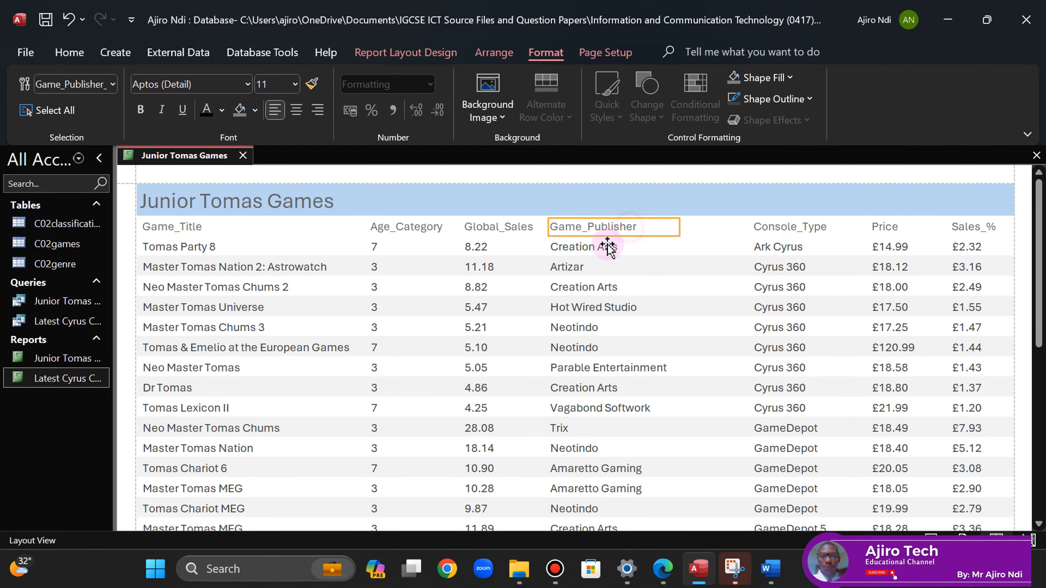
left_click(604, 247, "ctrl")
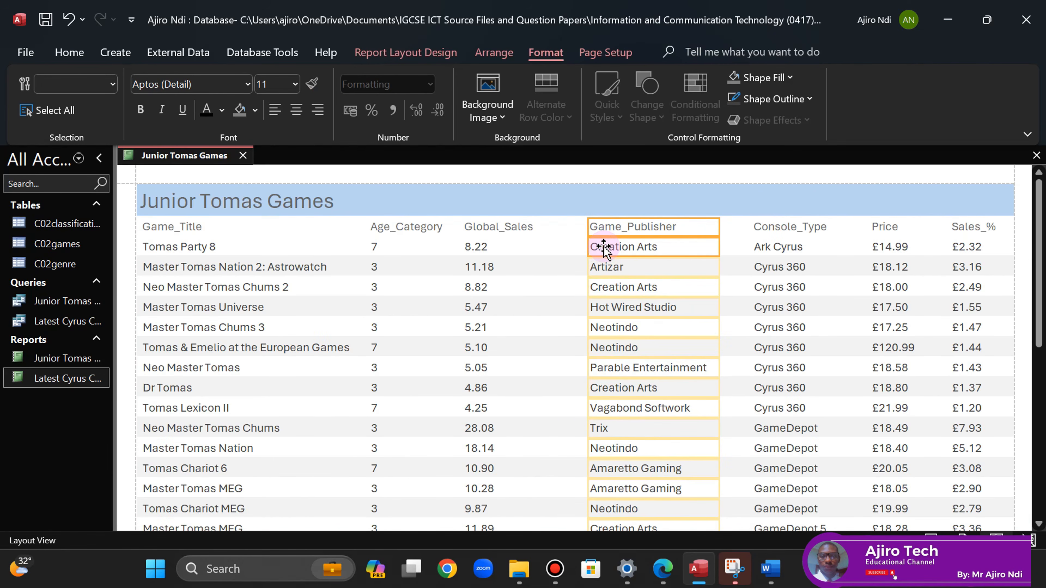
left_click(484, 227)
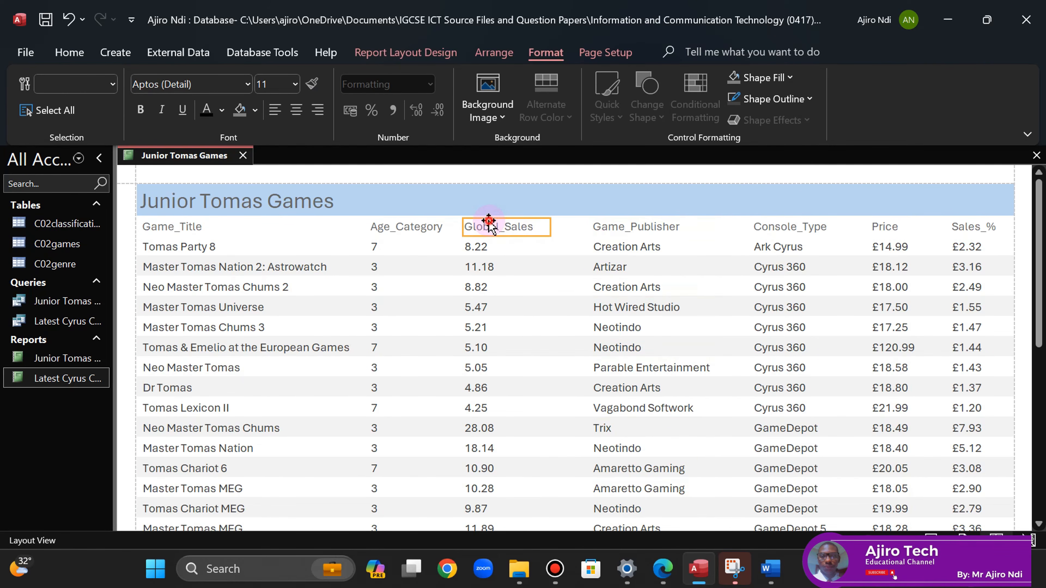
left_click(471, 247, "ctrl")
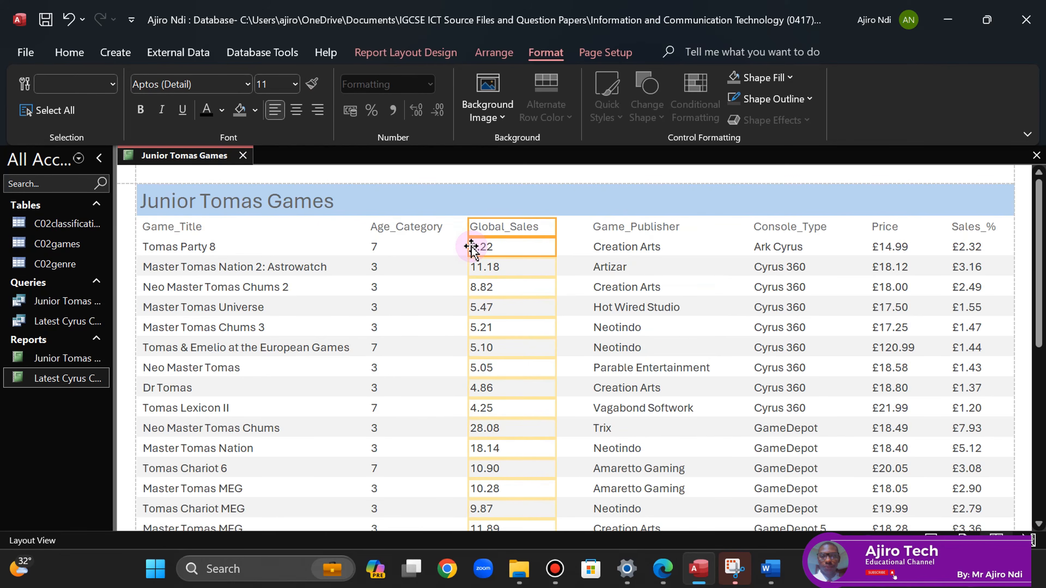
left_click(409, 227)
left_click(376, 247, "ctrl")
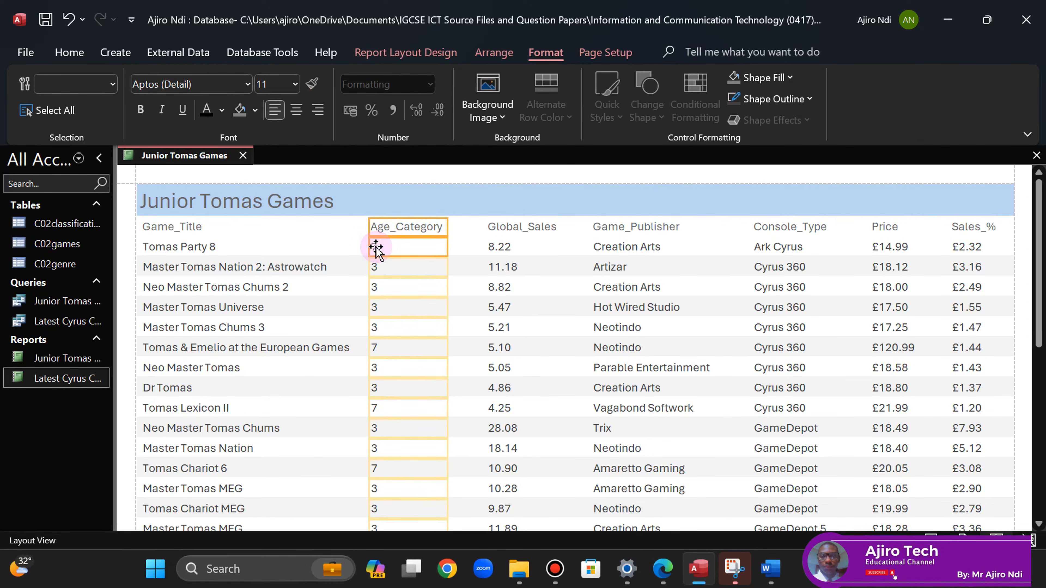
key("Right")
key("Right")
key("Right")
key("Right")
key("Right")
key("Right")
key("Right")
key("Right")
key("Right")
key("Right")
key("Right")
key("Right")
key("Right")
key("Right")
key("Right")
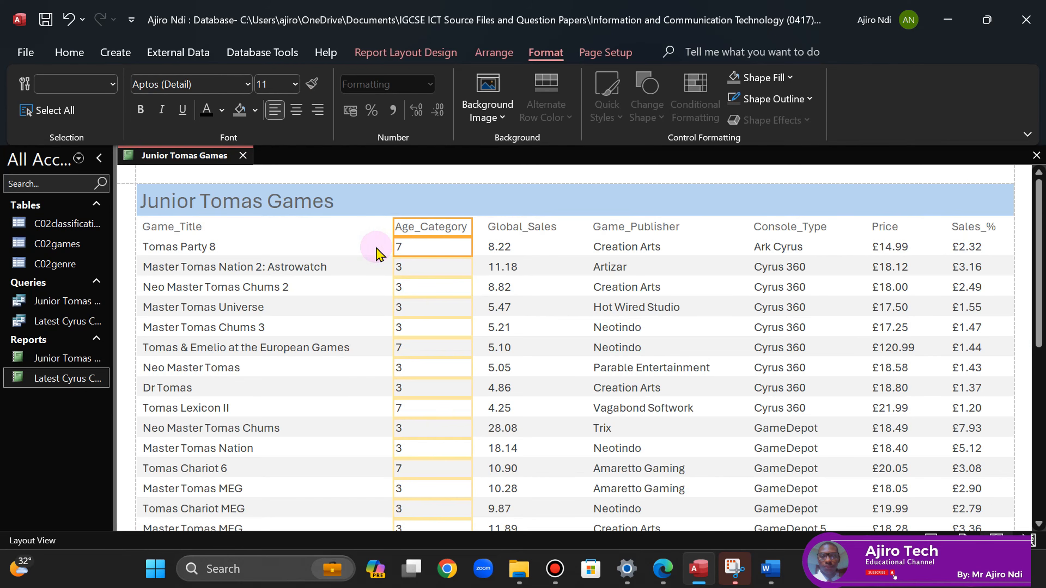
- Widen the Game_Title column
left_click(192, 226)
left_click(182, 251, "ctrl")
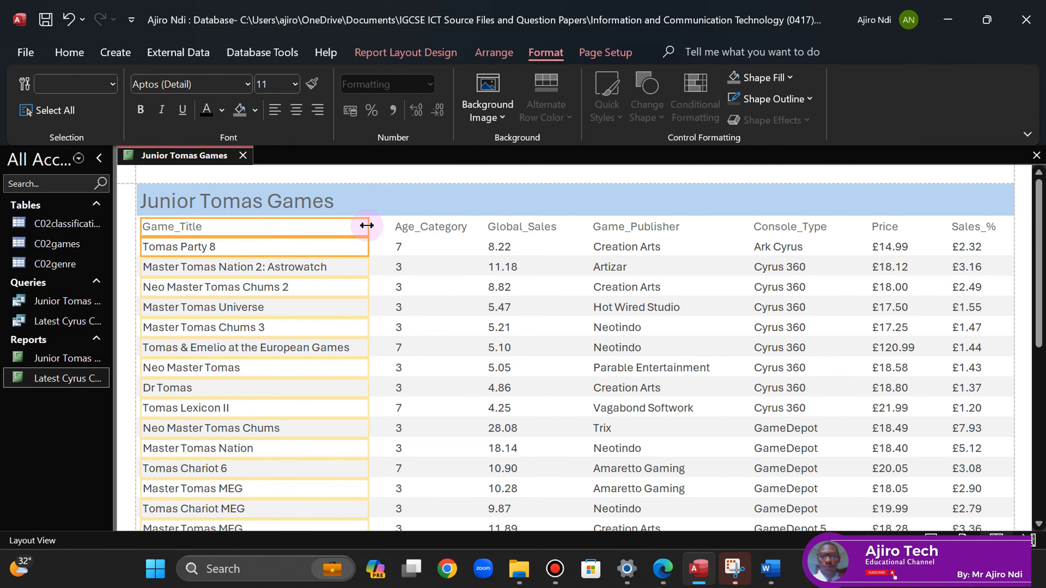
left_click_drag(366, 225, 386, 227)
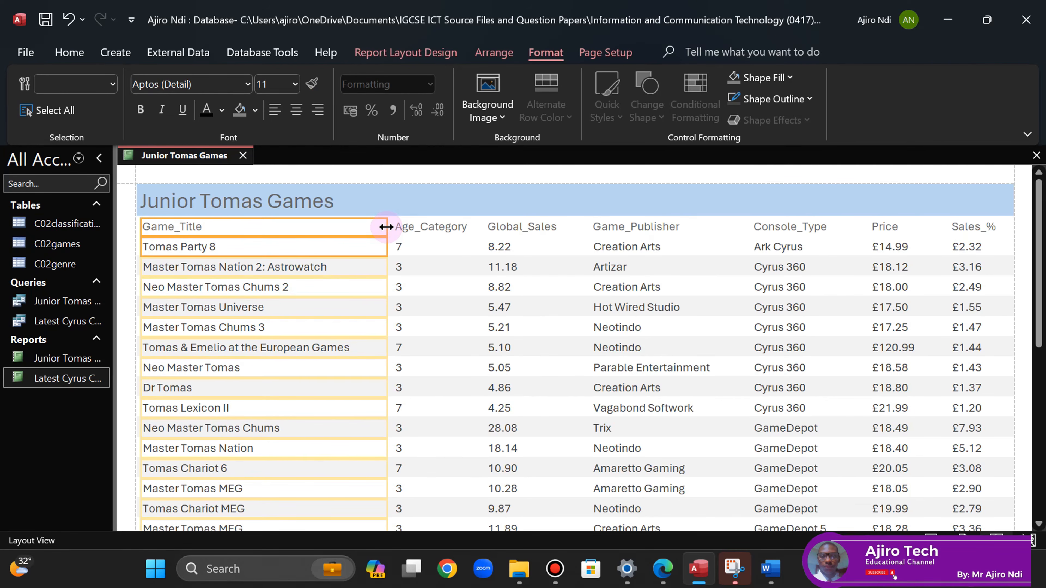
- Reselect the Price, Console_Type, Game_Publisher, Global_Sales and Age_Category columns in turn
left_click(886, 227)
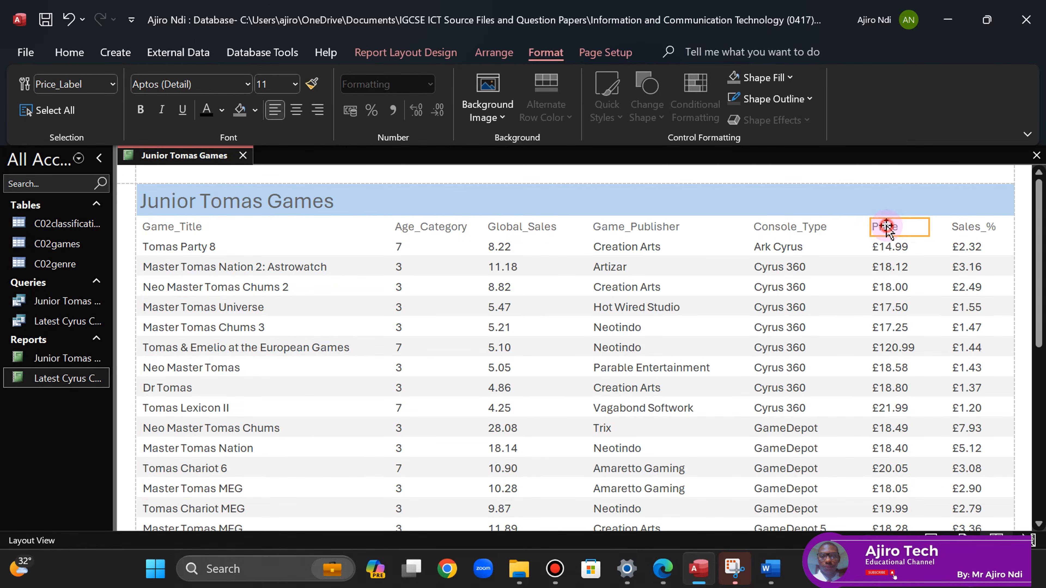
left_click(884, 246, "ctrl")
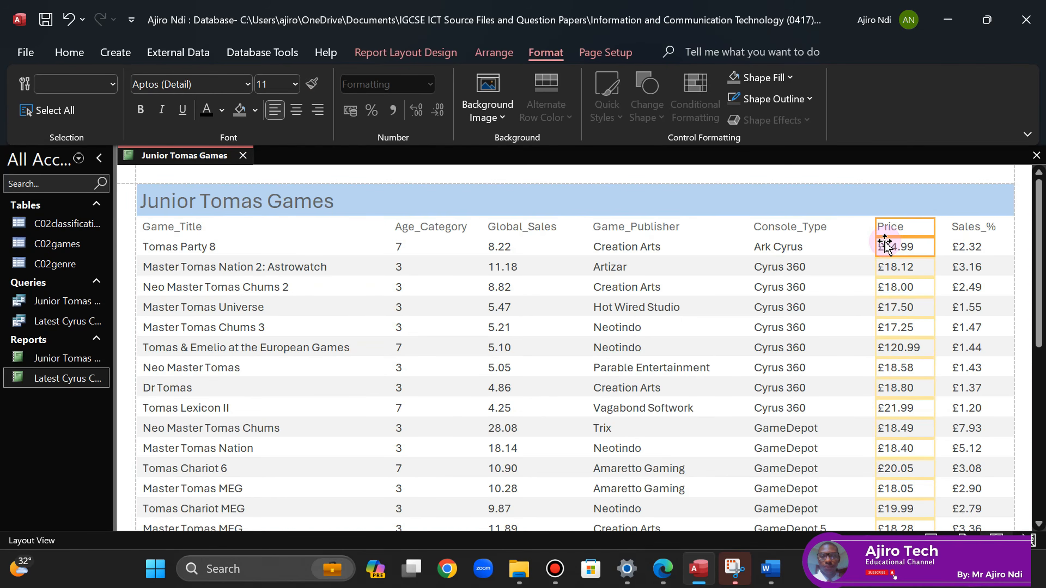
left_click(801, 228)
left_click(781, 248, "ctrl")
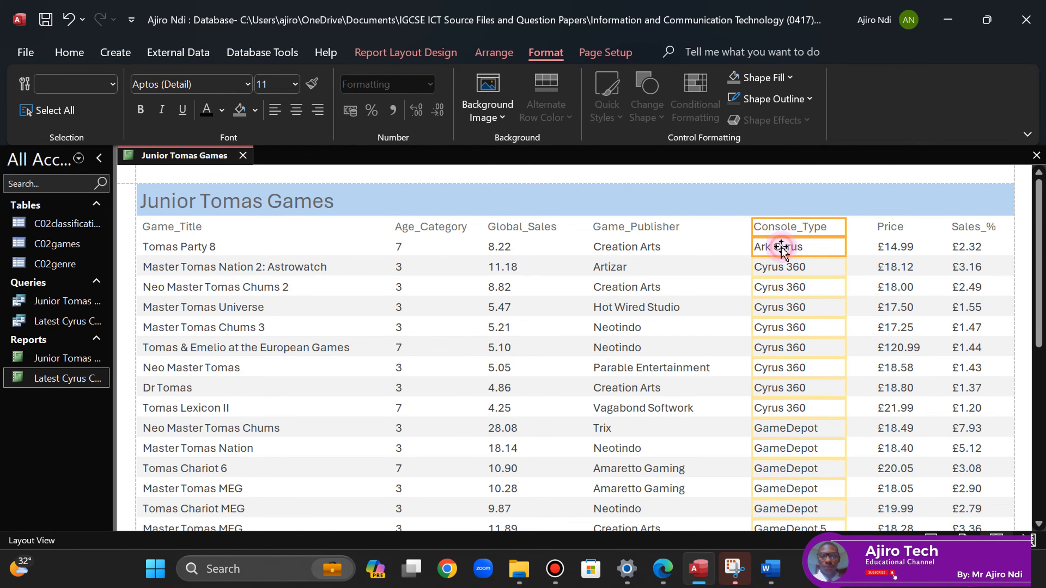
left_click(659, 227)
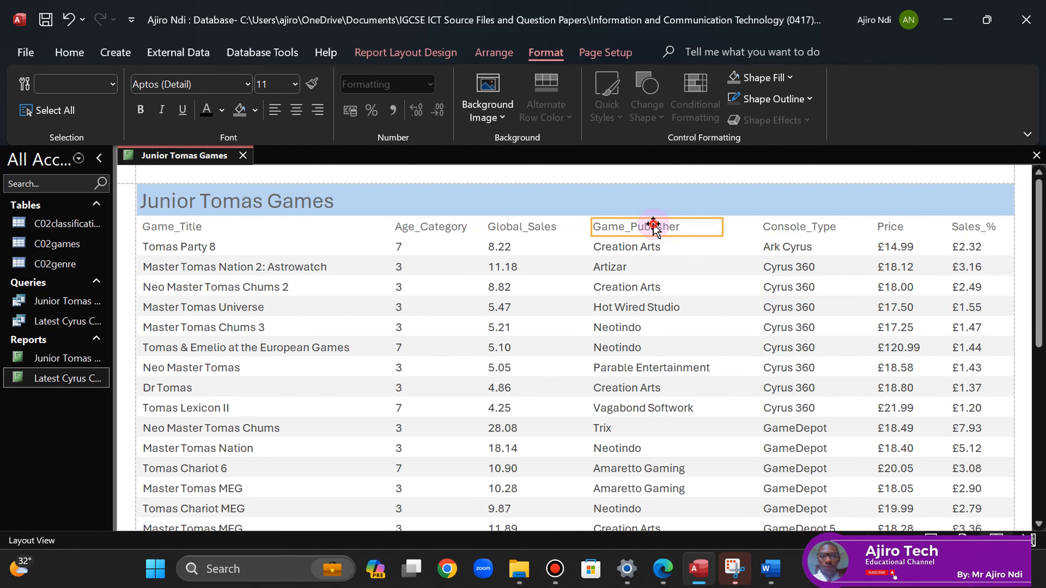
left_click(635, 247, "ctrl")
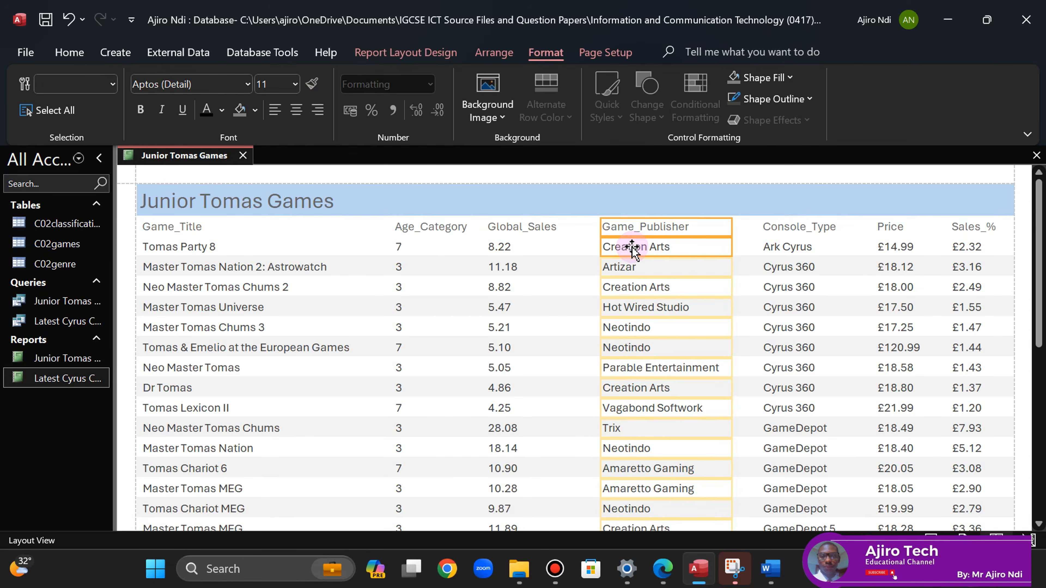
left_click(525, 227)
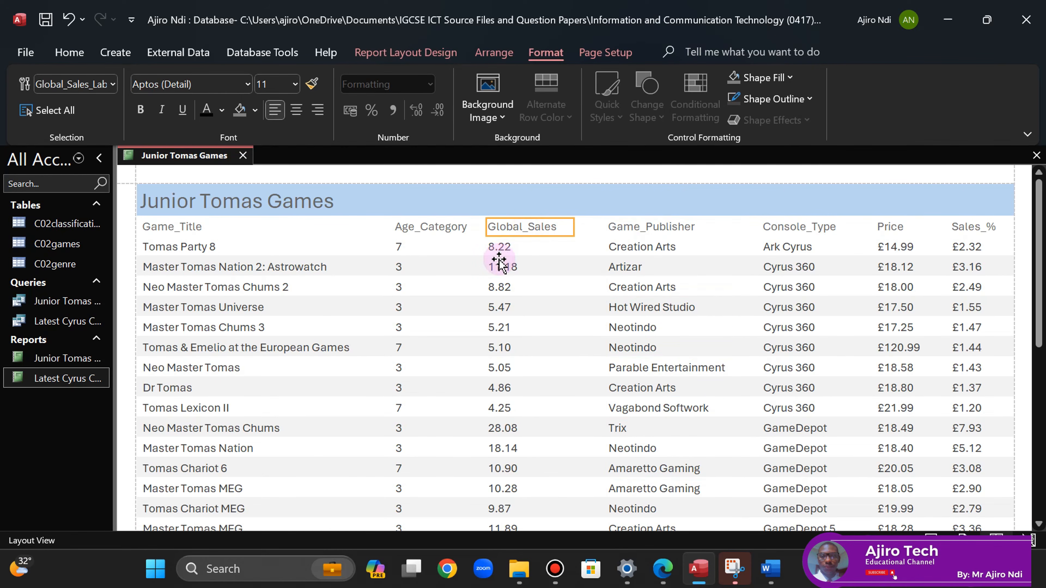
left_click(499, 247, "ctrl")
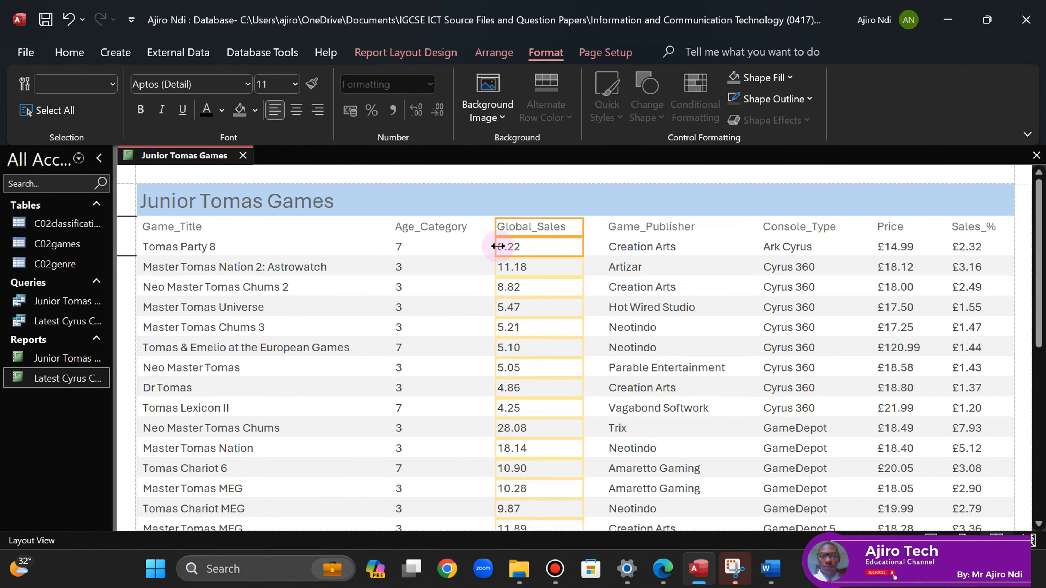
left_click(451, 232)
left_click(402, 248, "ctrl")
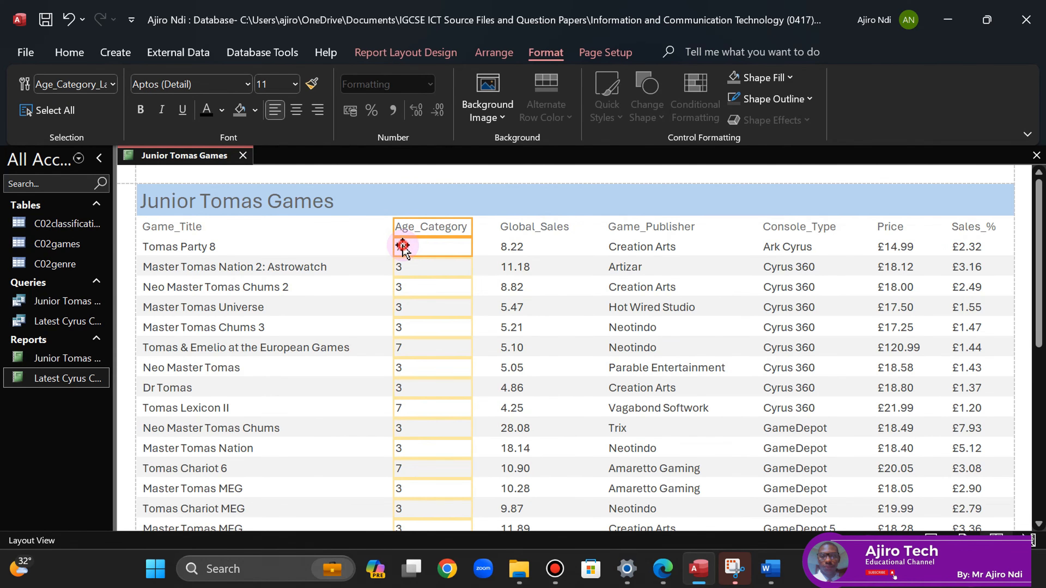
- Widen Game_Title a little more and return to Print Preview
left_click(236, 226)
left_click(227, 244, "ctrl")
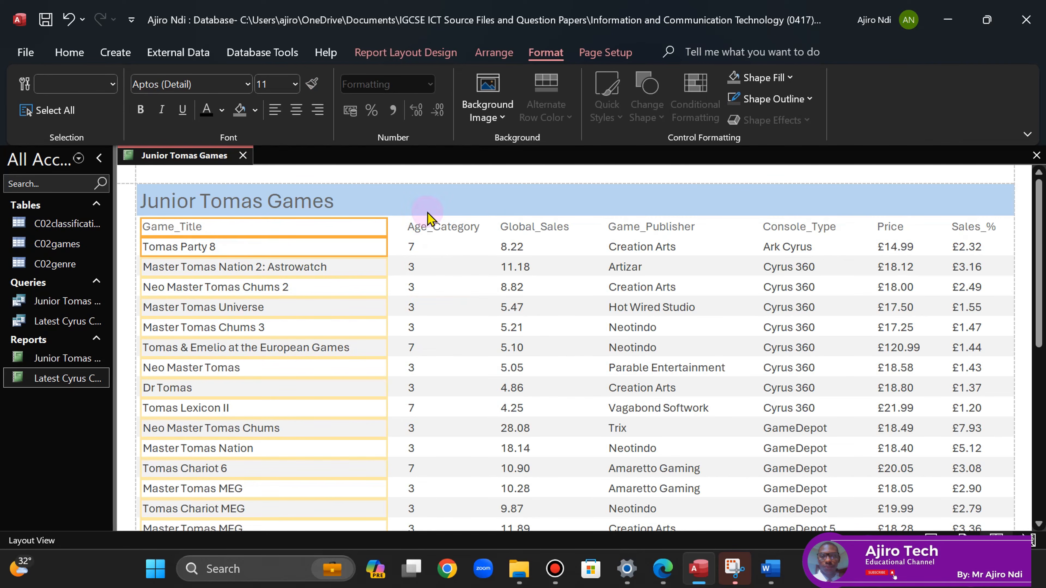
left_click_drag(387, 228, 392, 230)
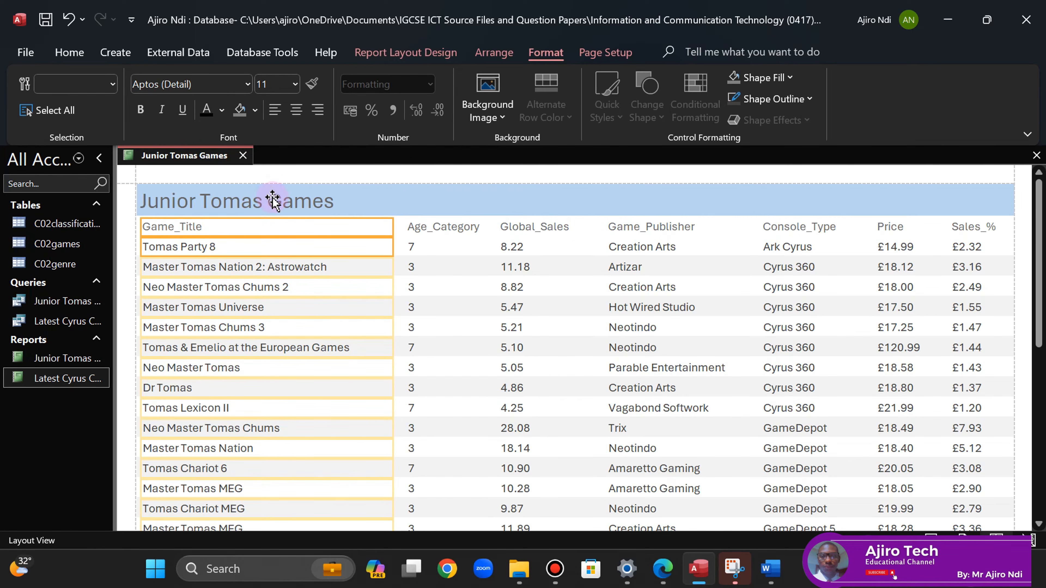
right_click(180, 156)
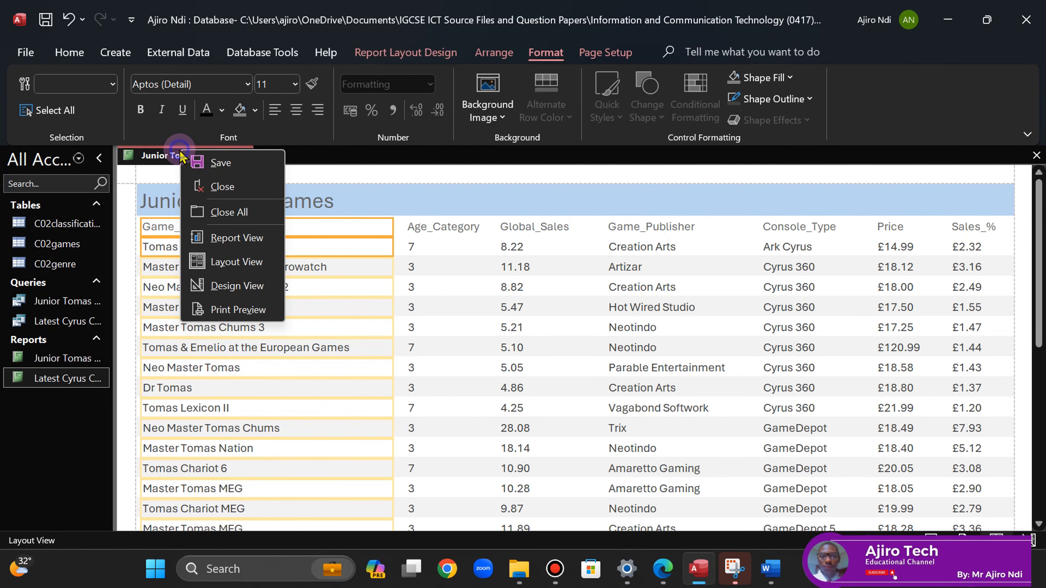
left_click(235, 308)
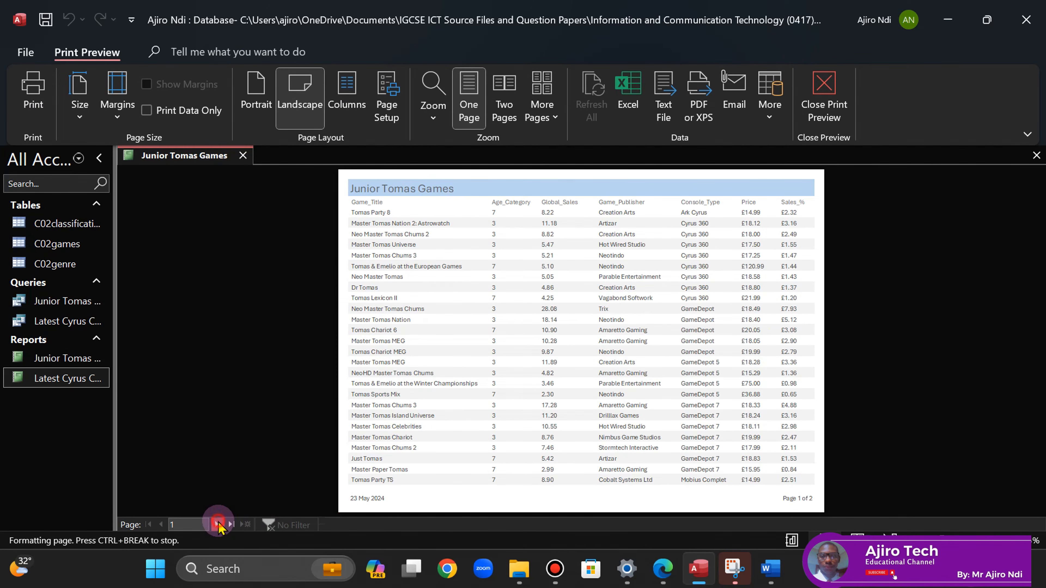
left_click(217, 525)
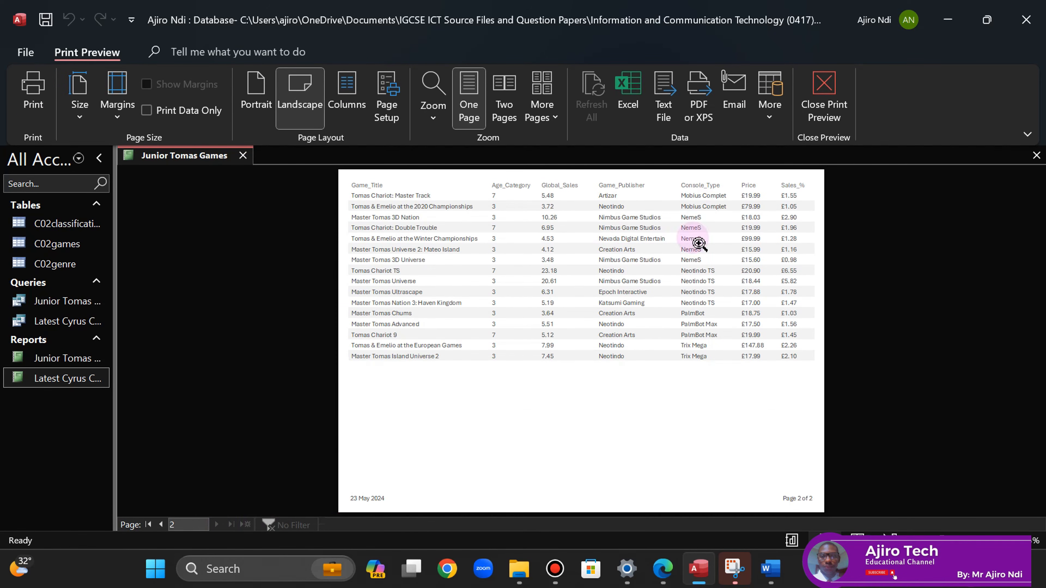
left_click(162, 526)
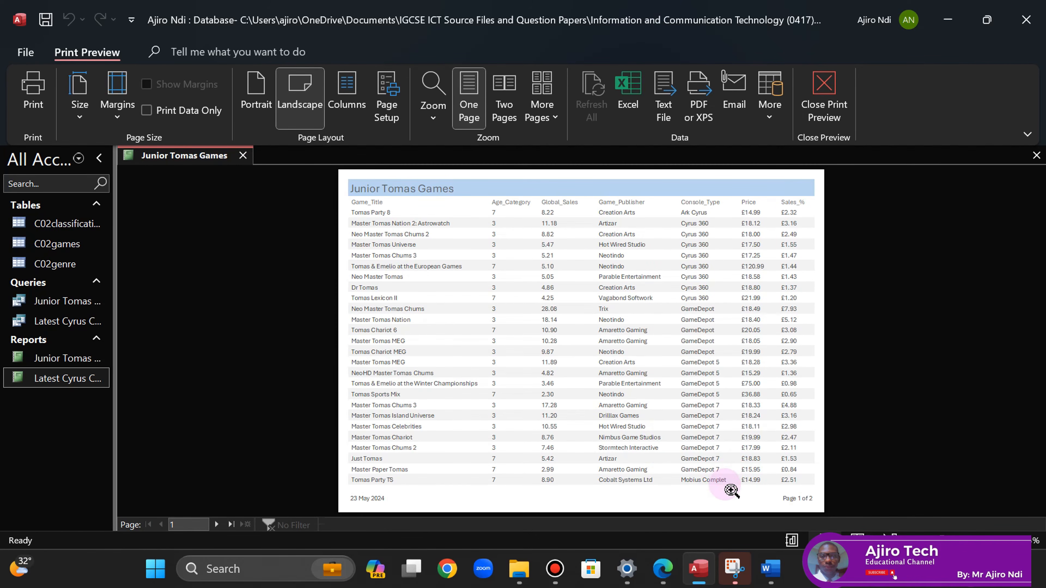
left_click(737, 481)
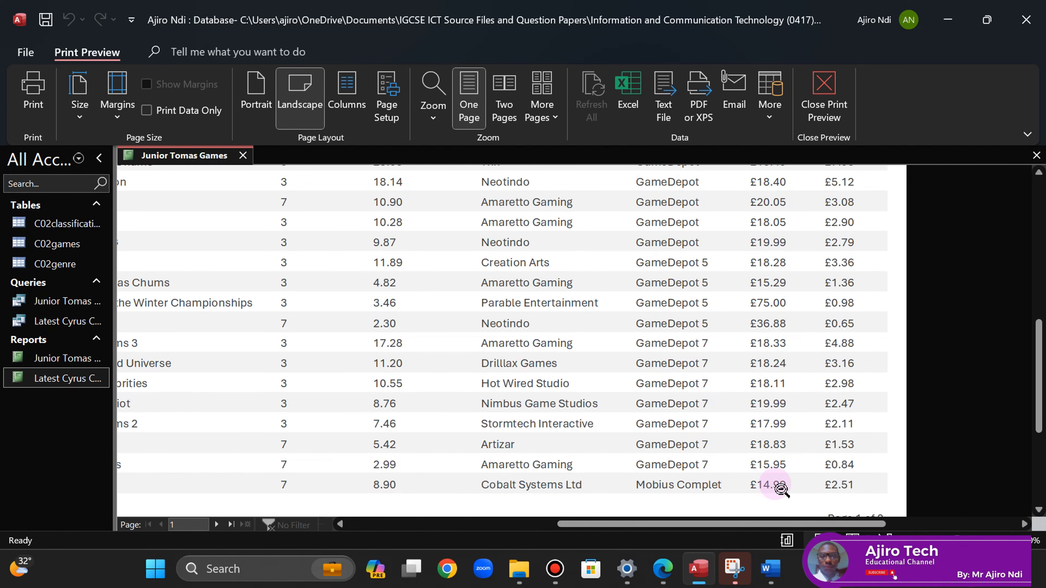
left_click(216, 525)
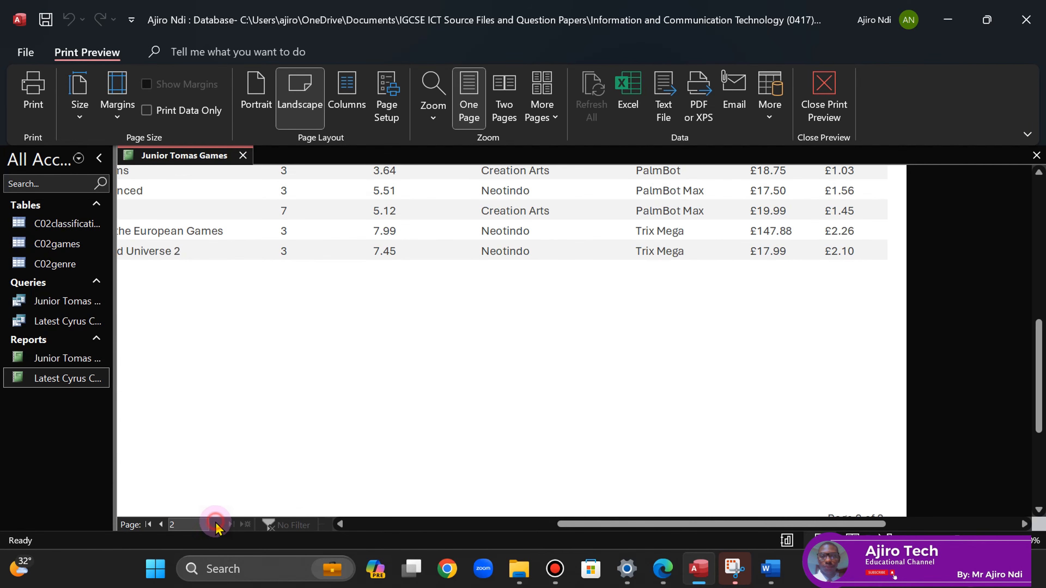
left_click(162, 525)
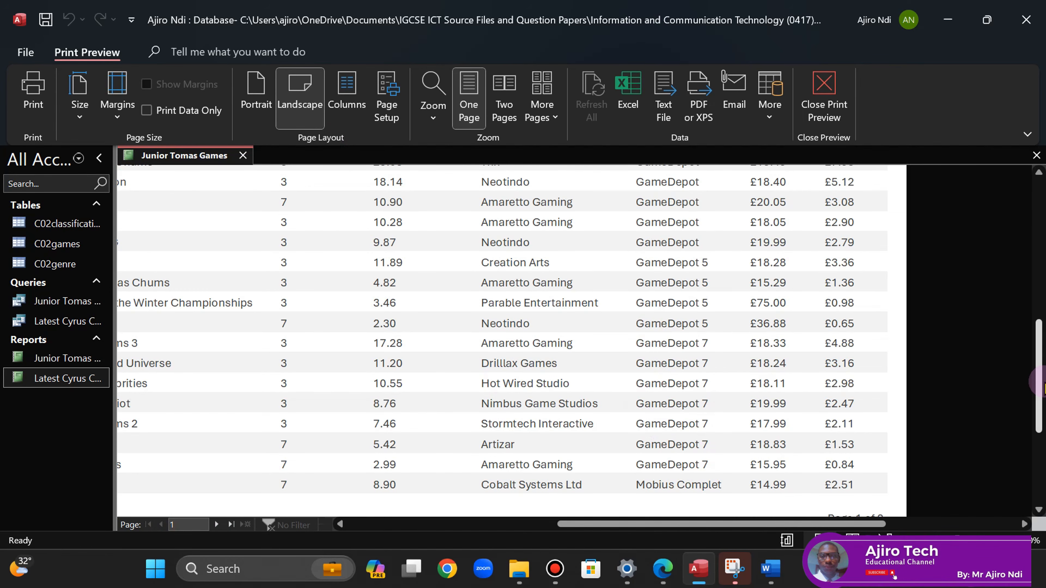
left_click_drag(1038, 381, 927, 252)
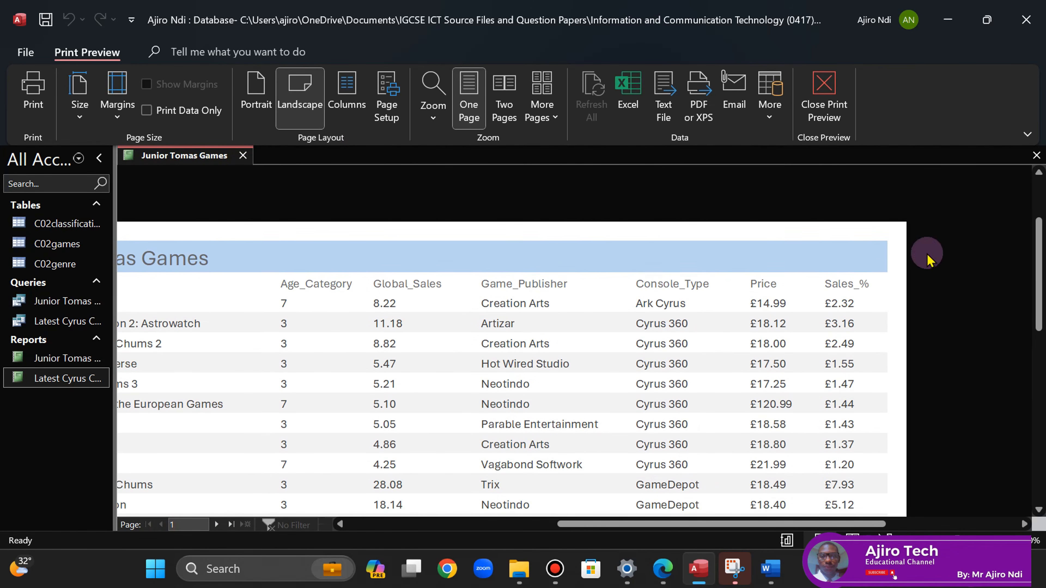
- In Layout View, widen the Console_Type column slightly
right_click(218, 163)
left_click(264, 268)
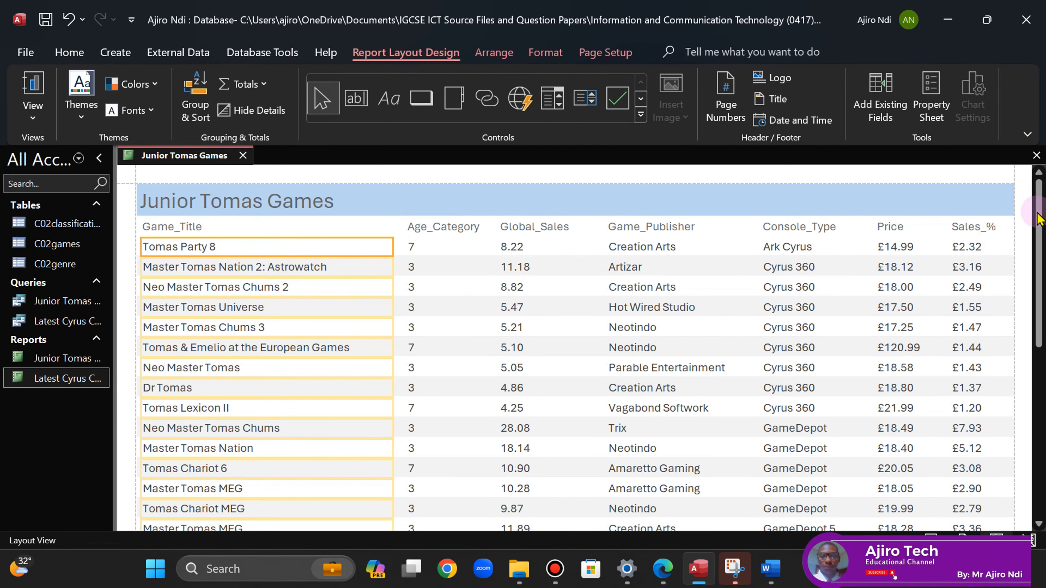
left_click(804, 227)
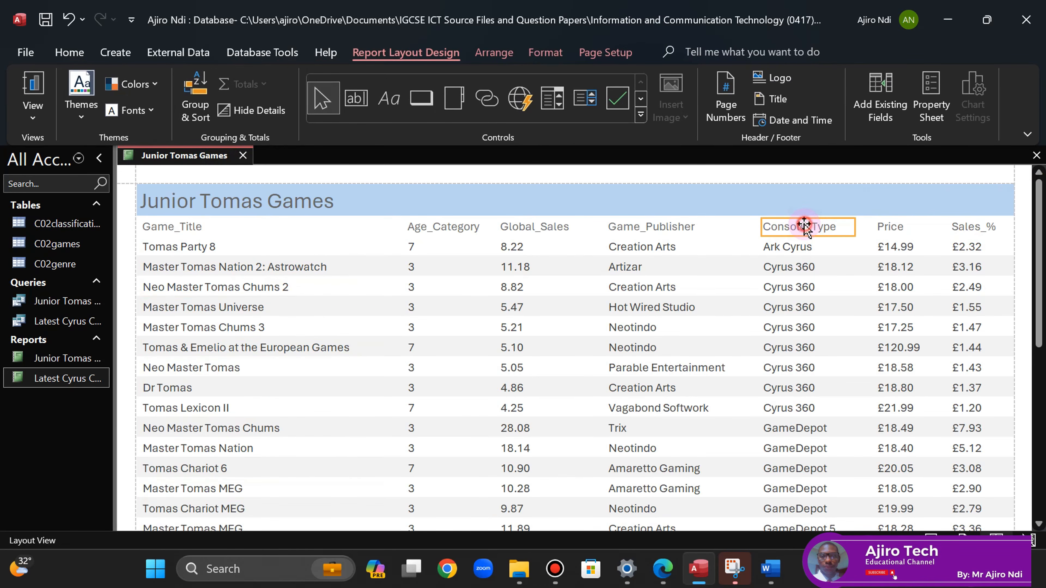
left_click(802, 247, "shift")
left_click_drag(854, 224, 861, 223)
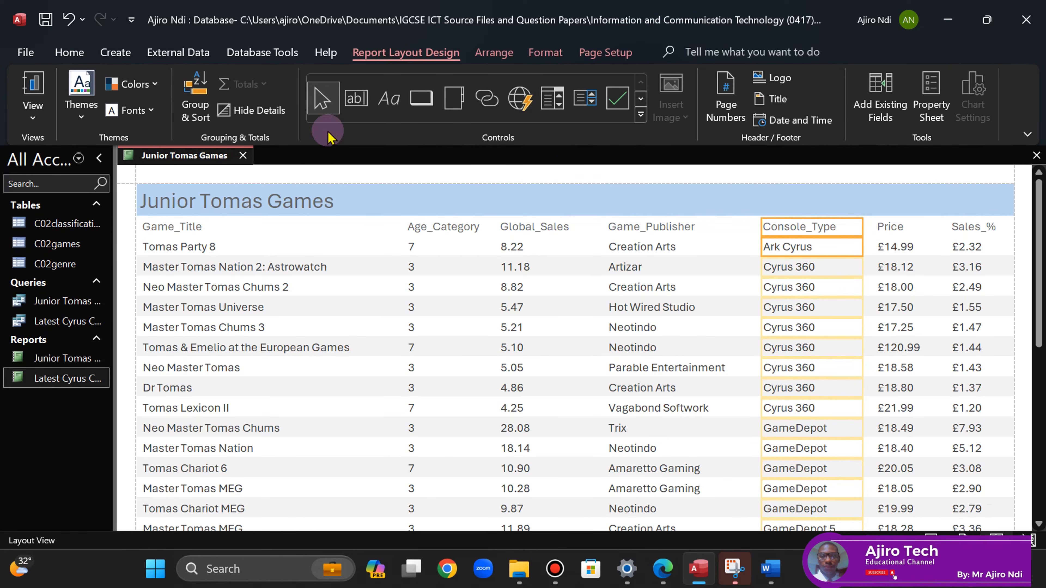
- Preview the report and scroll through to page 2
right_click(203, 156)
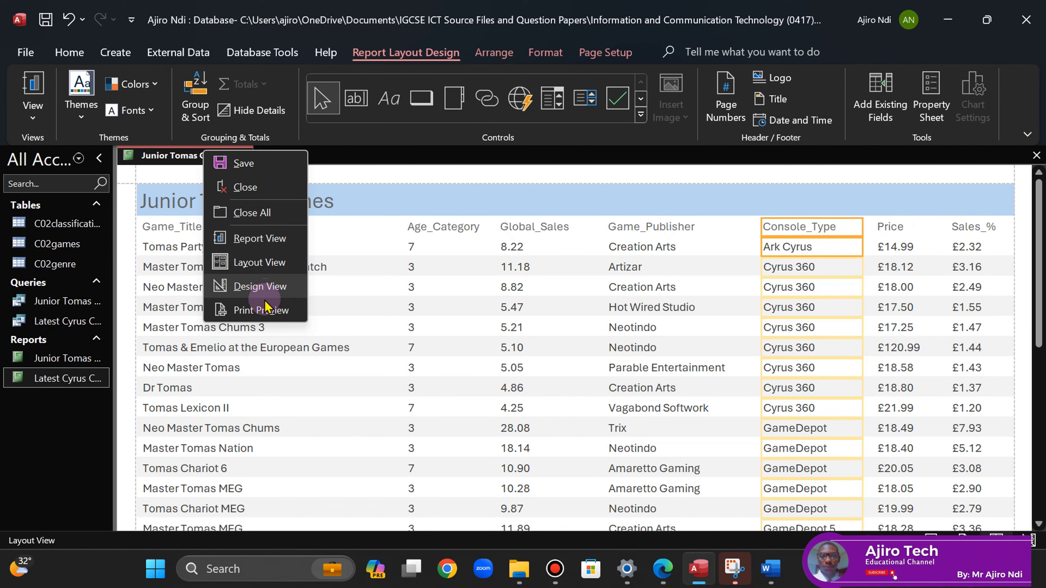
left_click(264, 310)
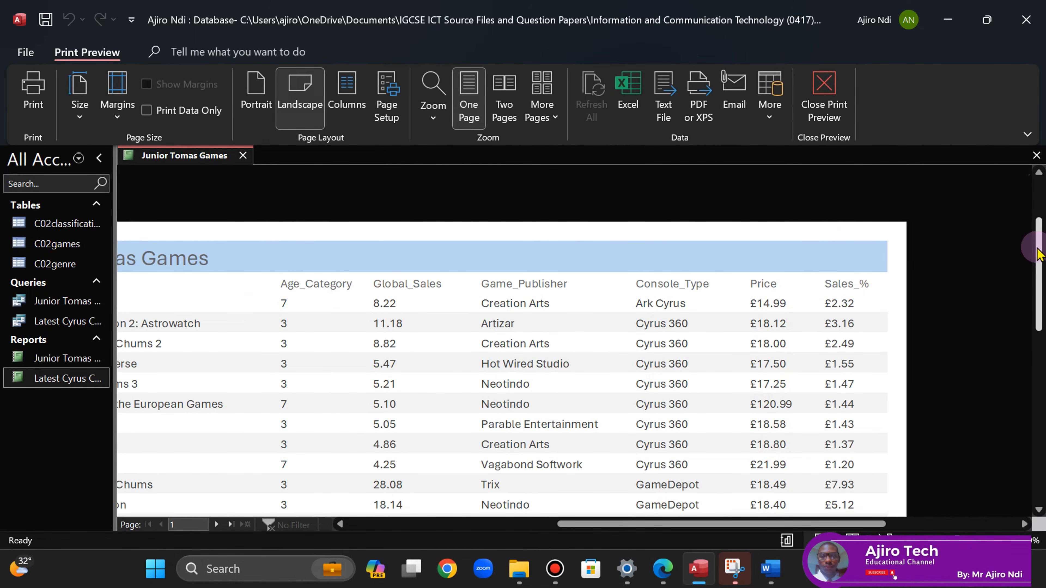
left_click_drag(1039, 241, 1041, 355)
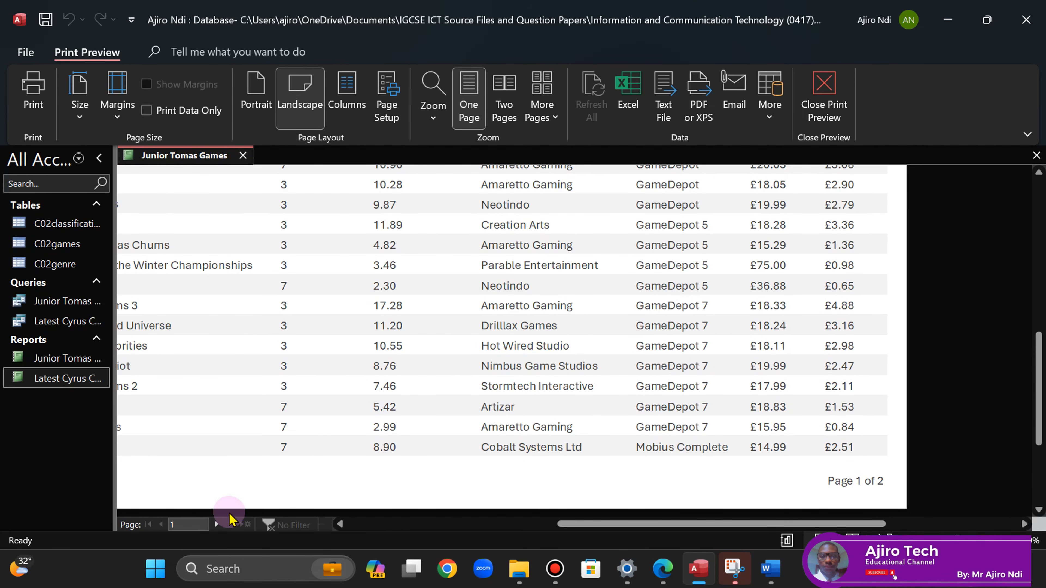
left_click(216, 524)
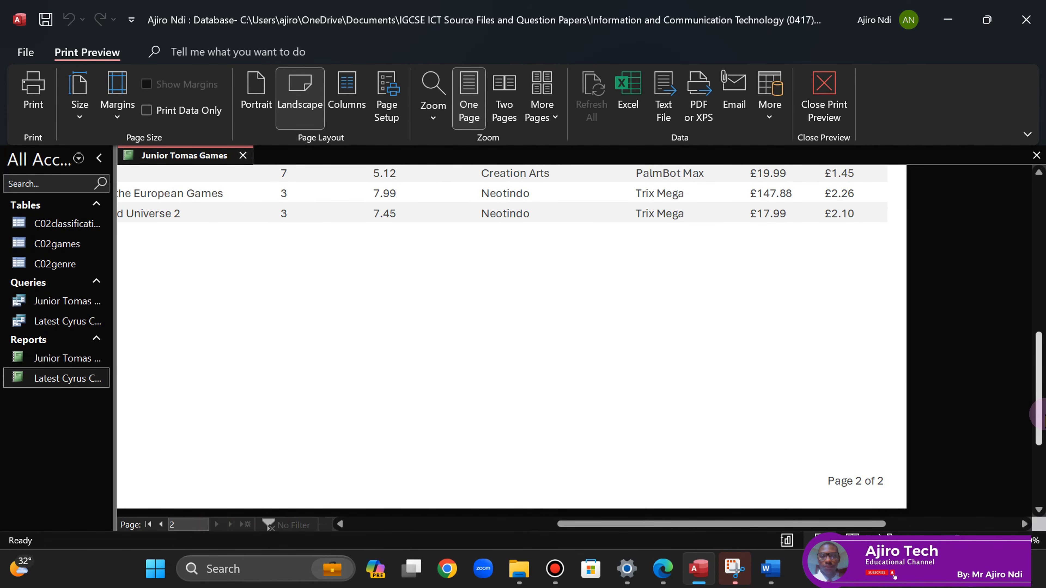
left_click_drag(1041, 414, 1021, 299)
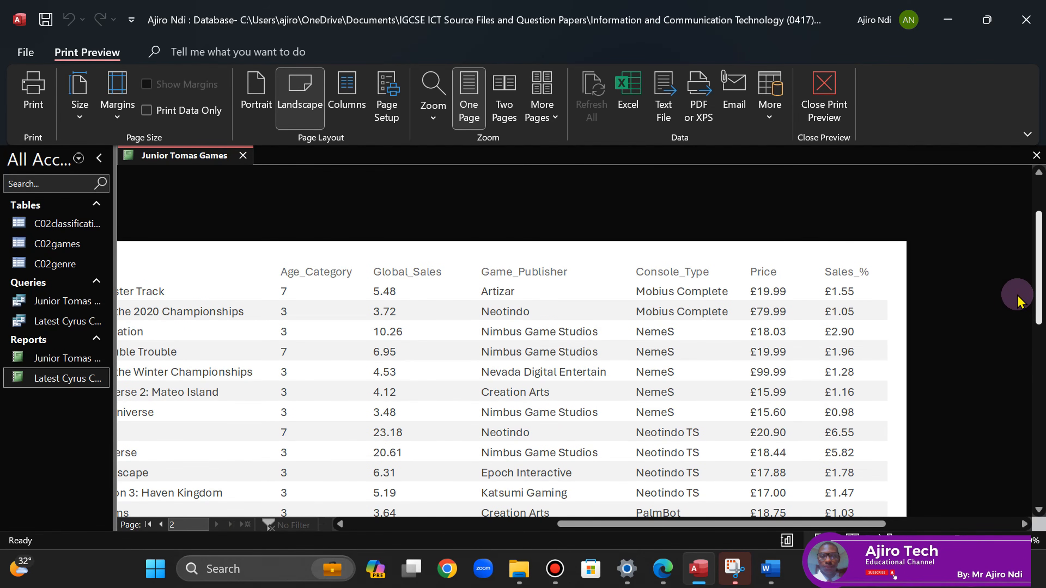
mouse_move(1019, 302)
left_mouse_down()
mouse_move(1020, 342)
mouse_move(1019, 322)
left_mouse_up()
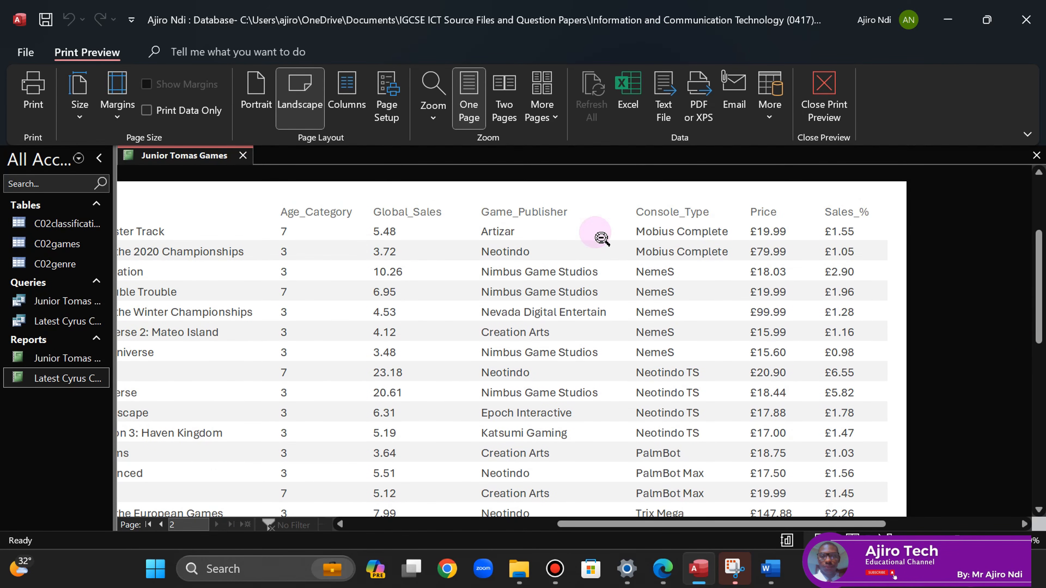
- Back in Layout View, select the Global_Sales, Game_Publisher, Console_Type and Price columns, then view the question paper
right_click(169, 159)
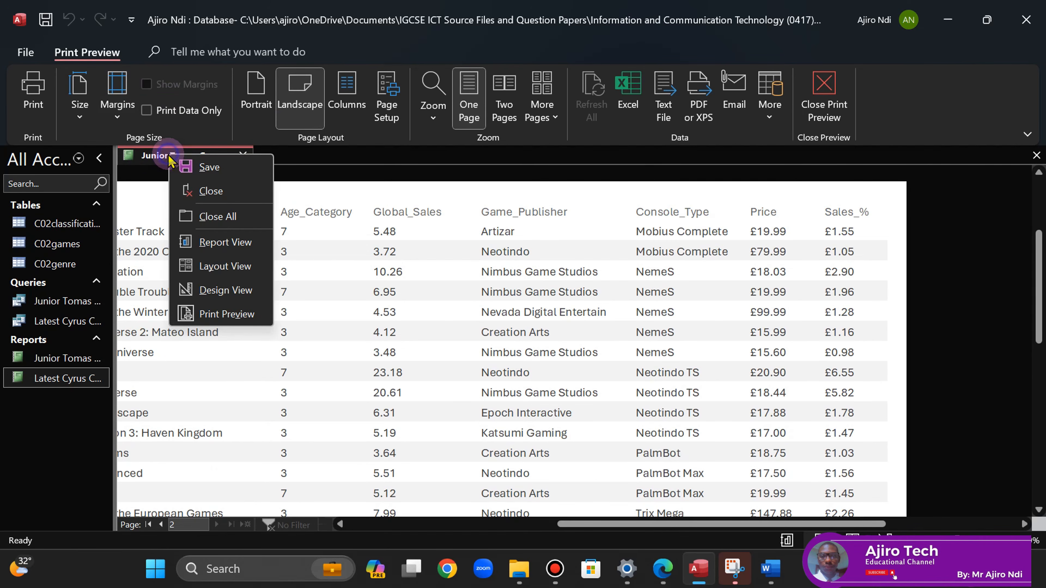
left_click(222, 266)
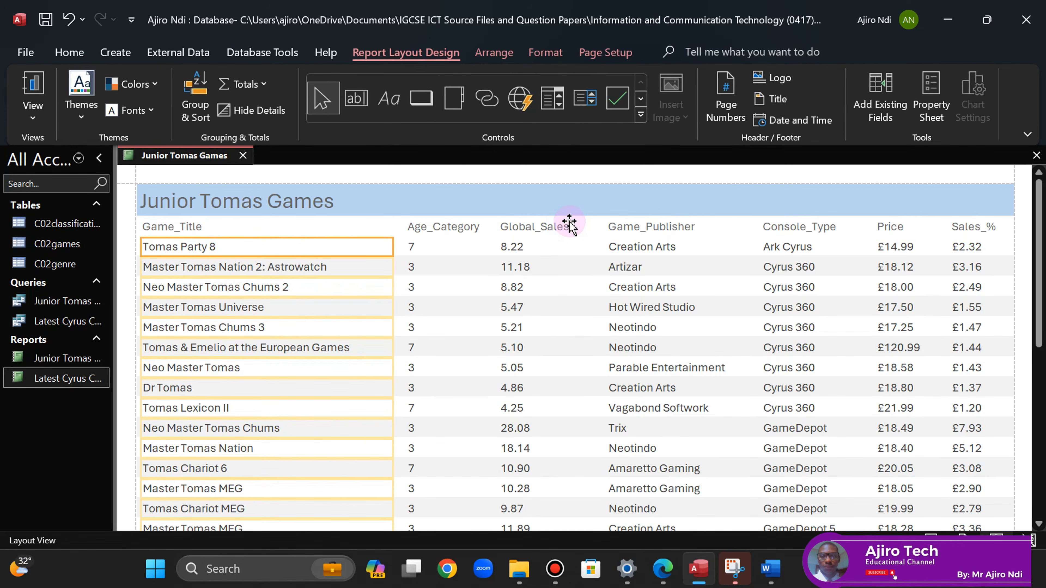
left_click(504, 231)
left_click(517, 247)
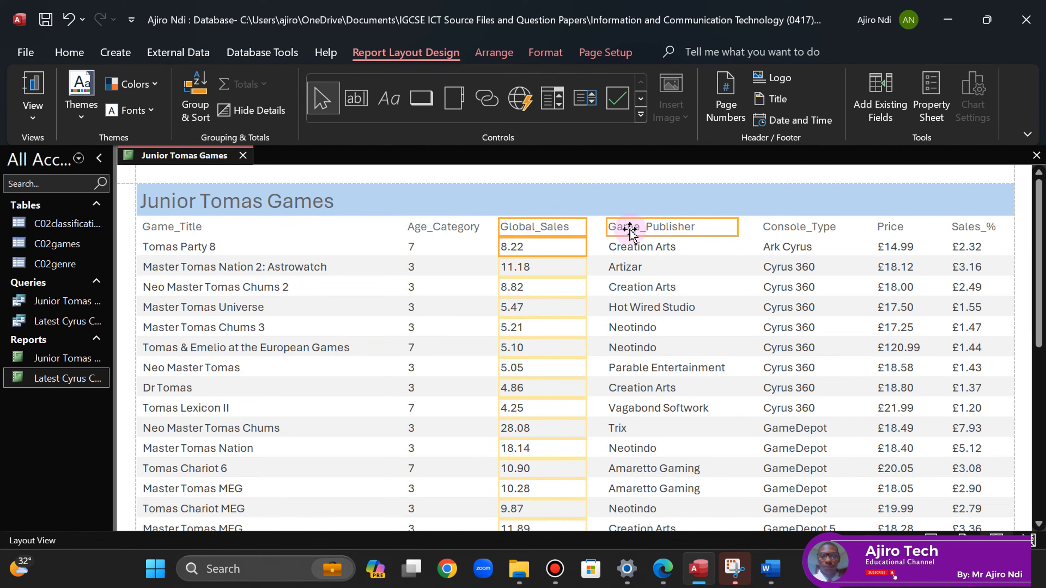
left_click(625, 247, "ctrl")
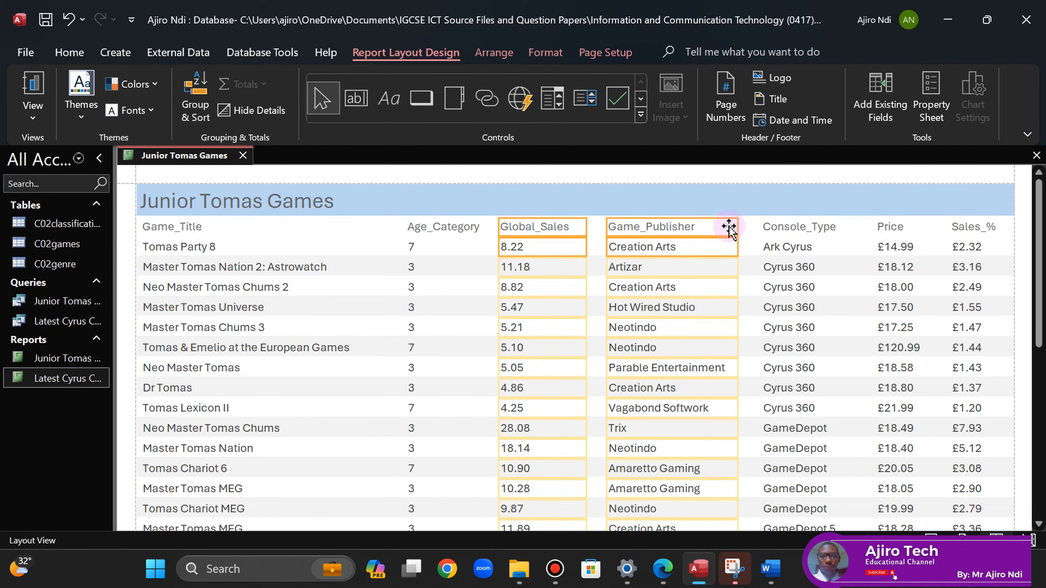
left_click(784, 246, "ctrl")
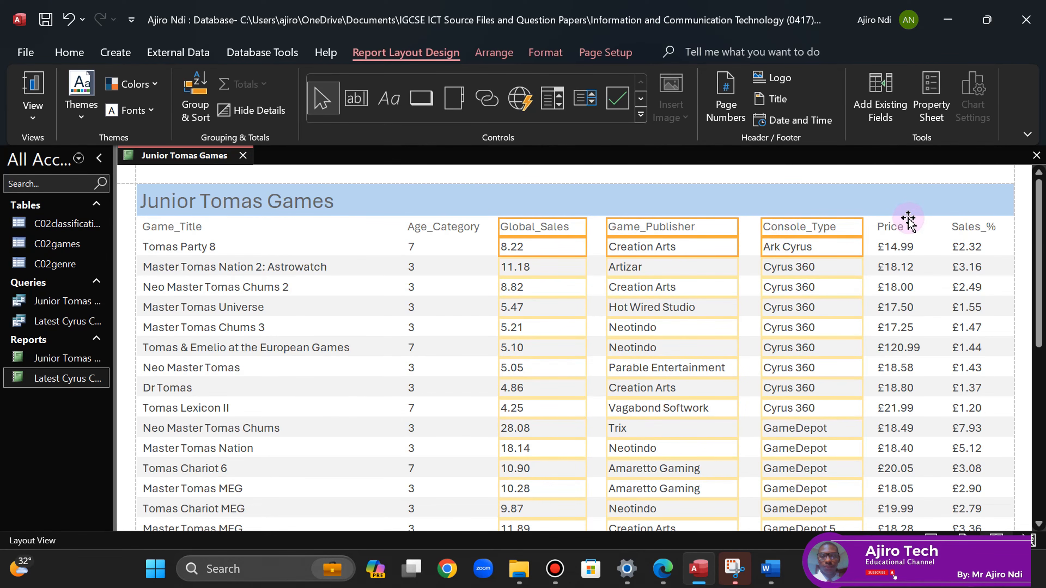
left_click(890, 234)
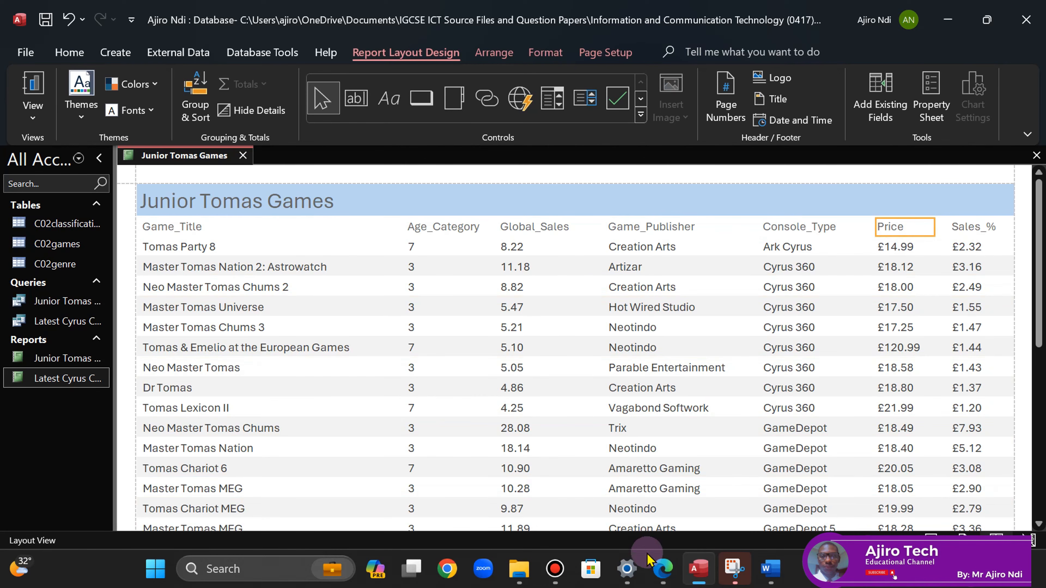
left_click(660, 572)
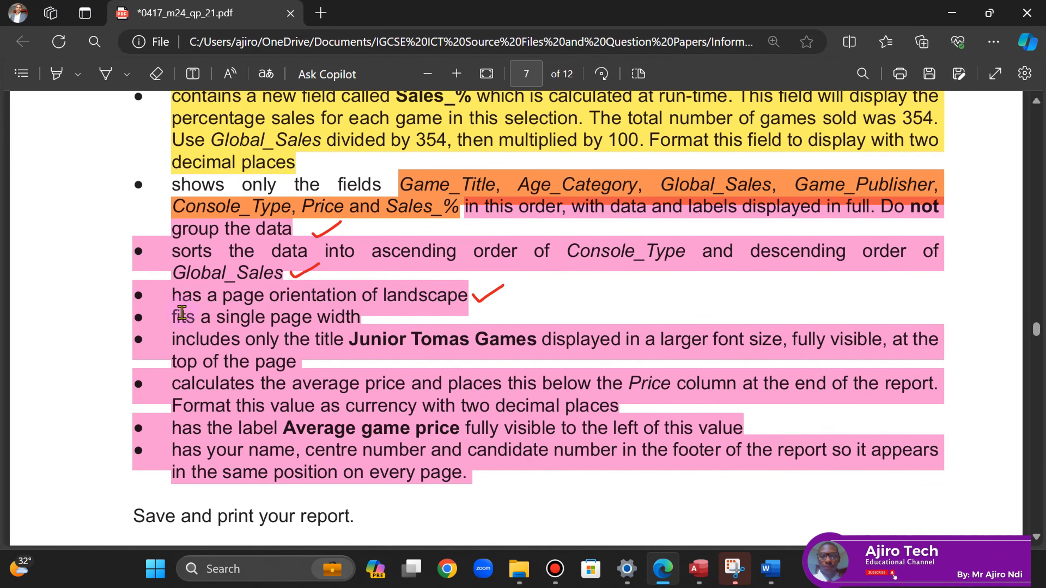
- Recheck both Print Preview pages zoomed out, then return the report to Layout View
left_click(698, 570)
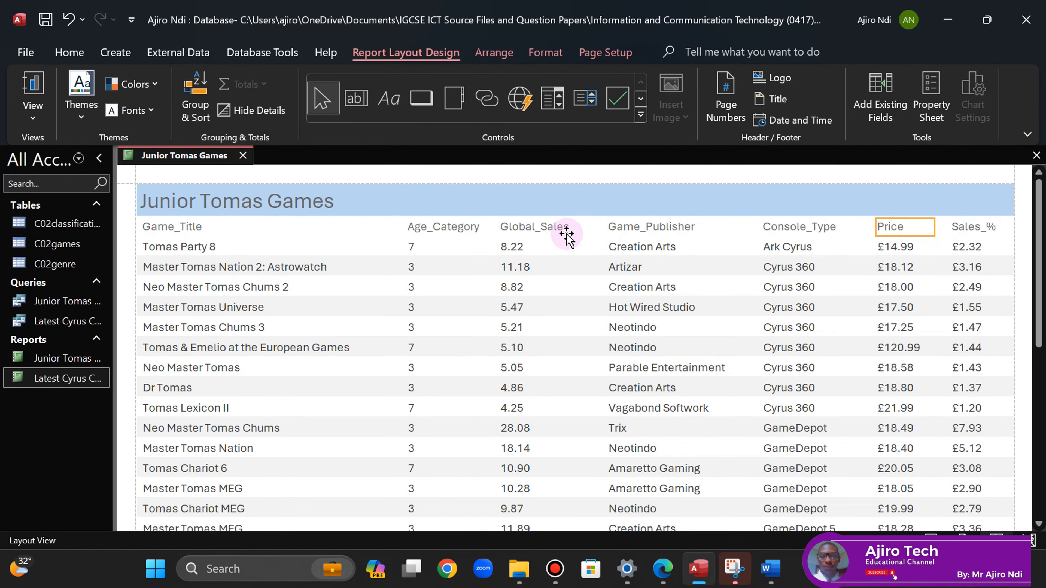
right_click(163, 156)
left_click(206, 312)
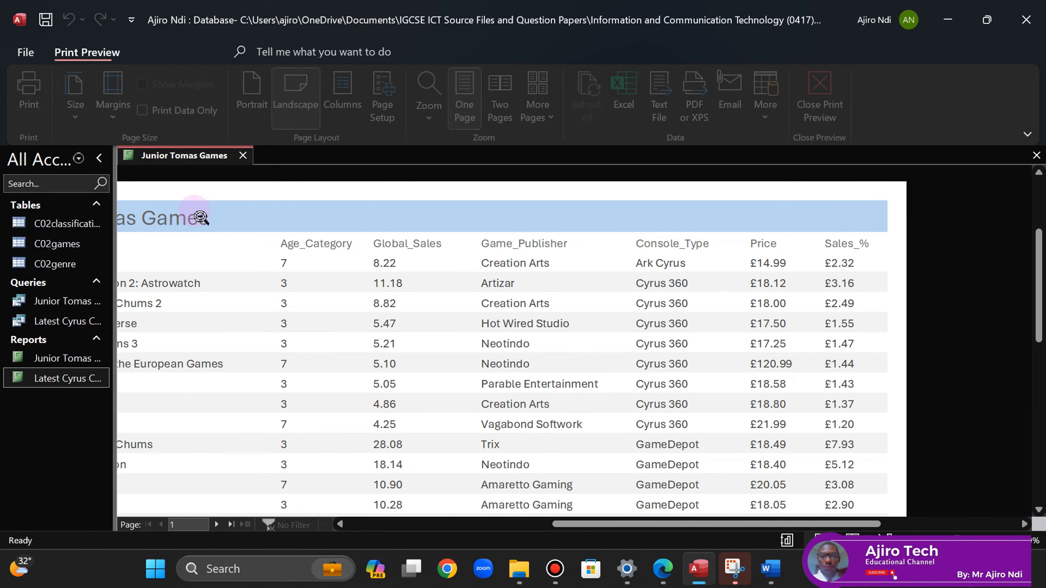
left_click(254, 346)
left_click(217, 524)
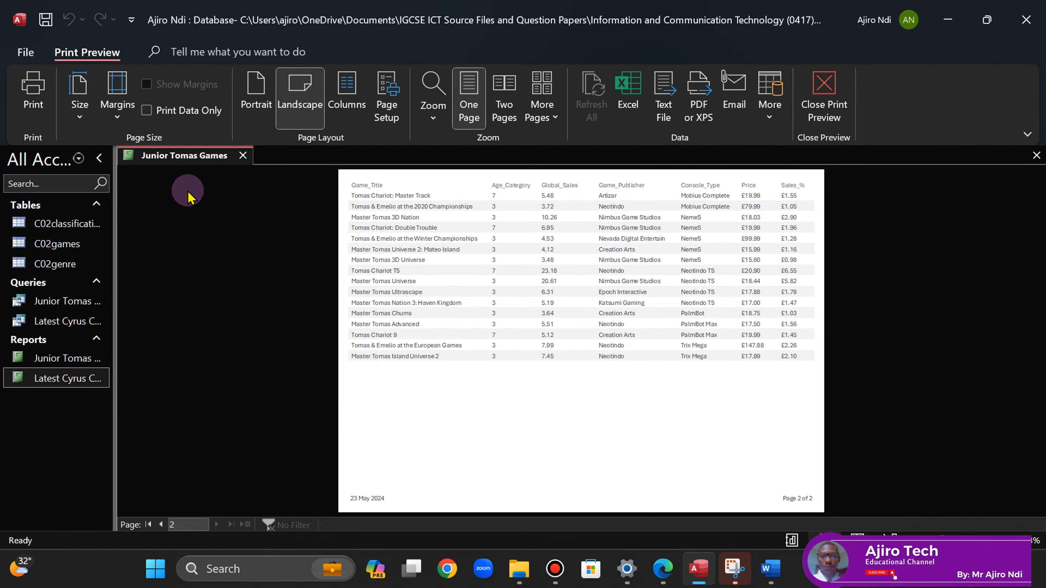
right_click(167, 162)
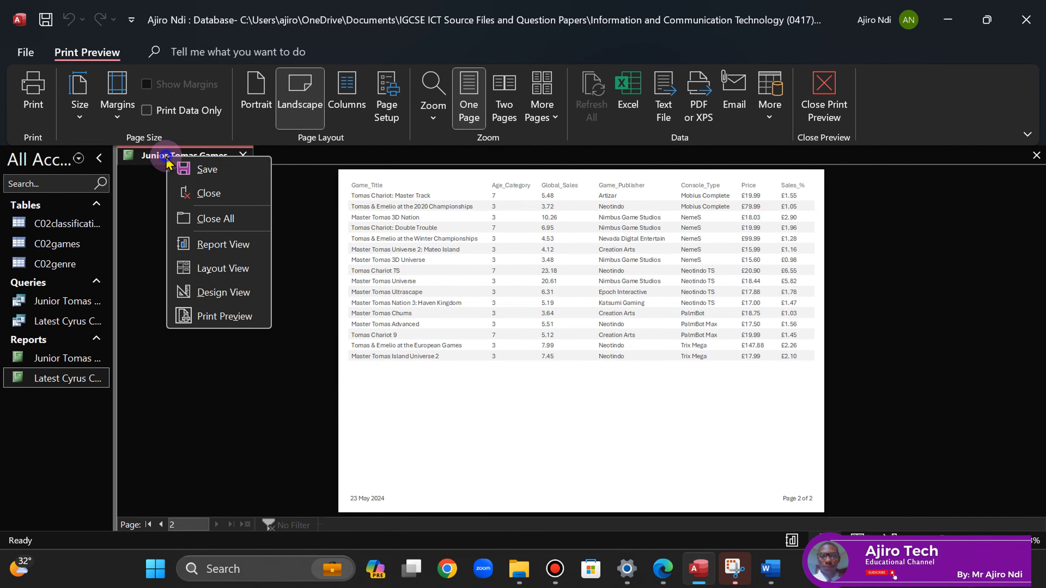
left_click(254, 275)
- Draw a tick beside 'fits a single page width' on the question paper
left_click(663, 568)
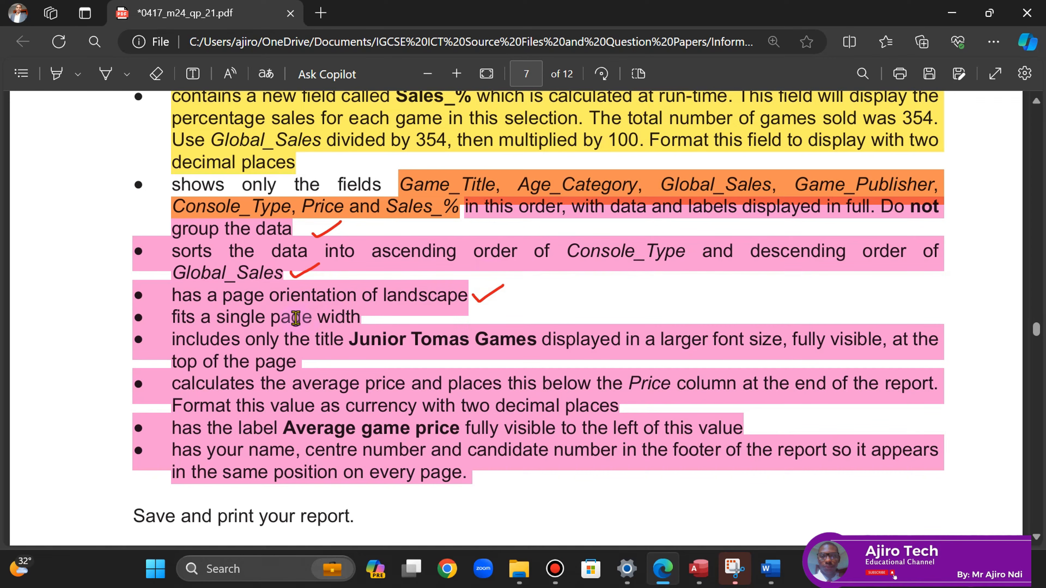
left_click(105, 74)
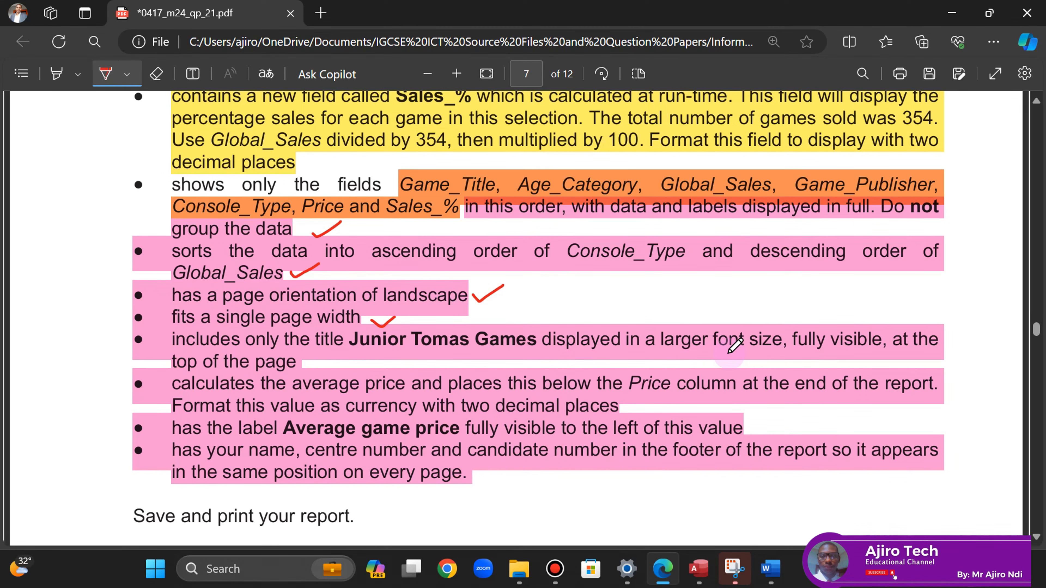
left_click(699, 569)
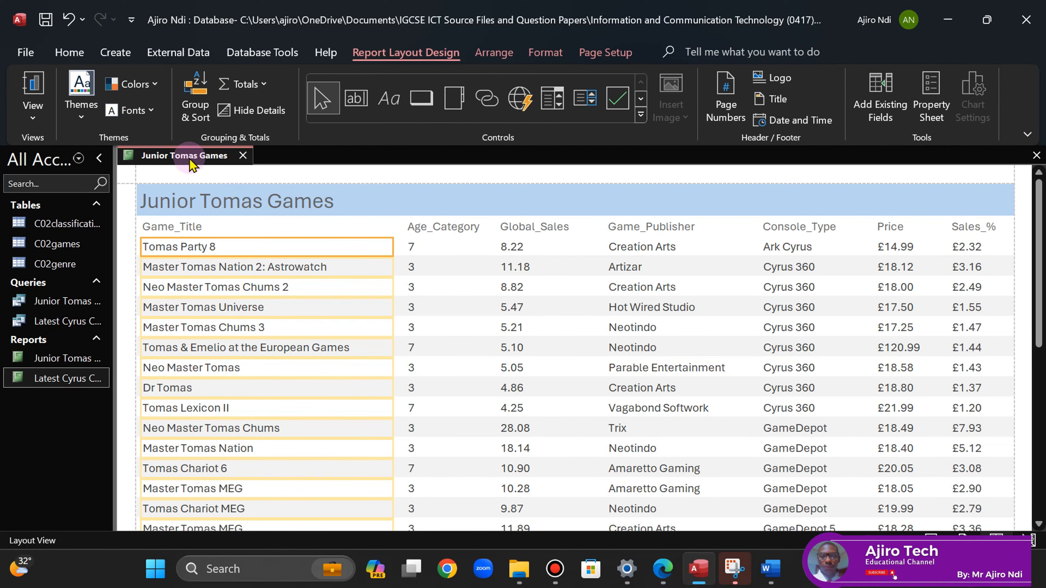
- Make the Junior Tomas Games title bold, black and 24 pt, then view the question paper PDF
left_click(229, 207)
left_click(544, 50)
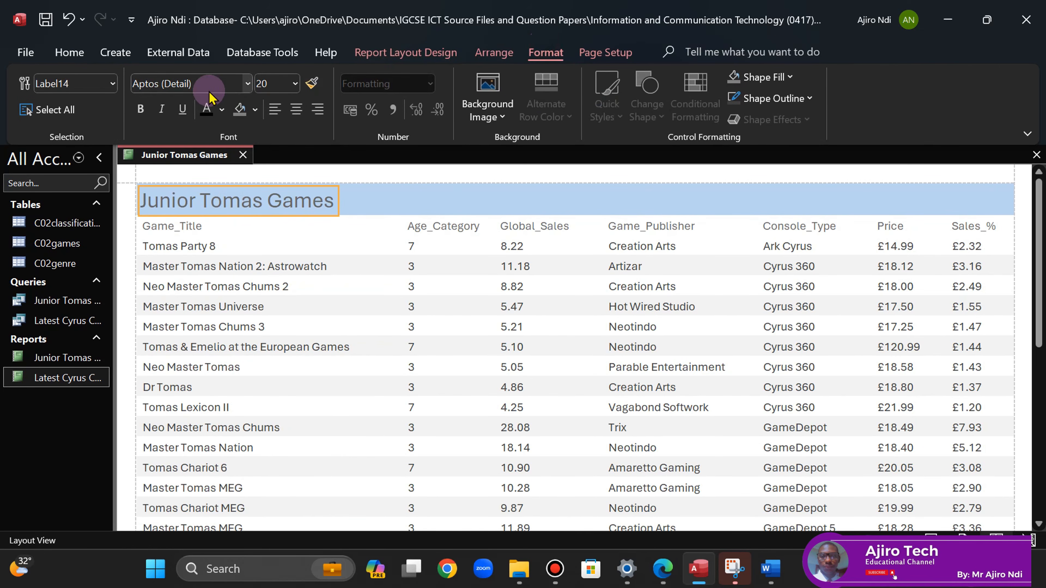
left_click(141, 108)
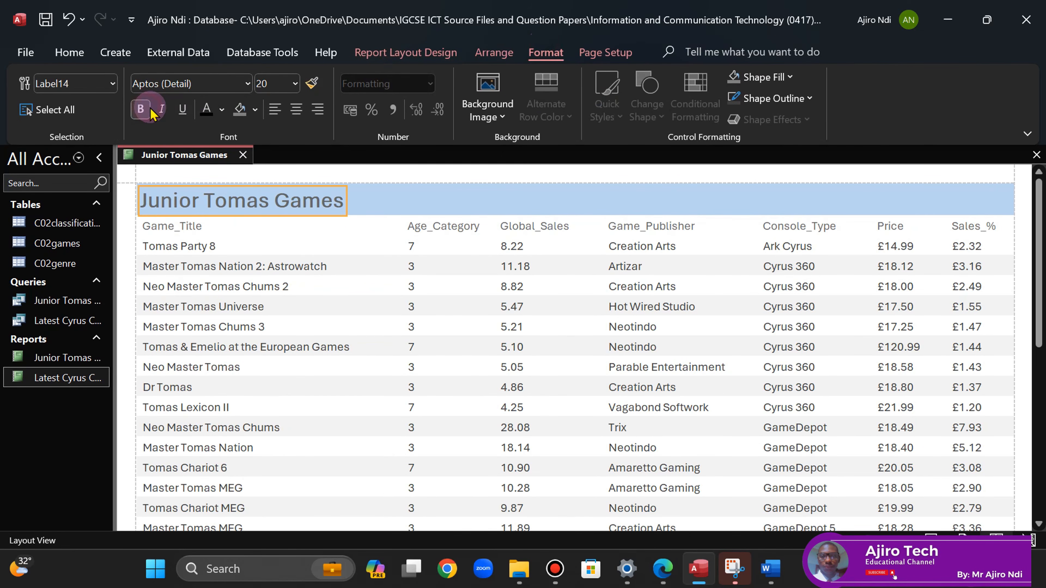
left_click(205, 110)
left_click(294, 83)
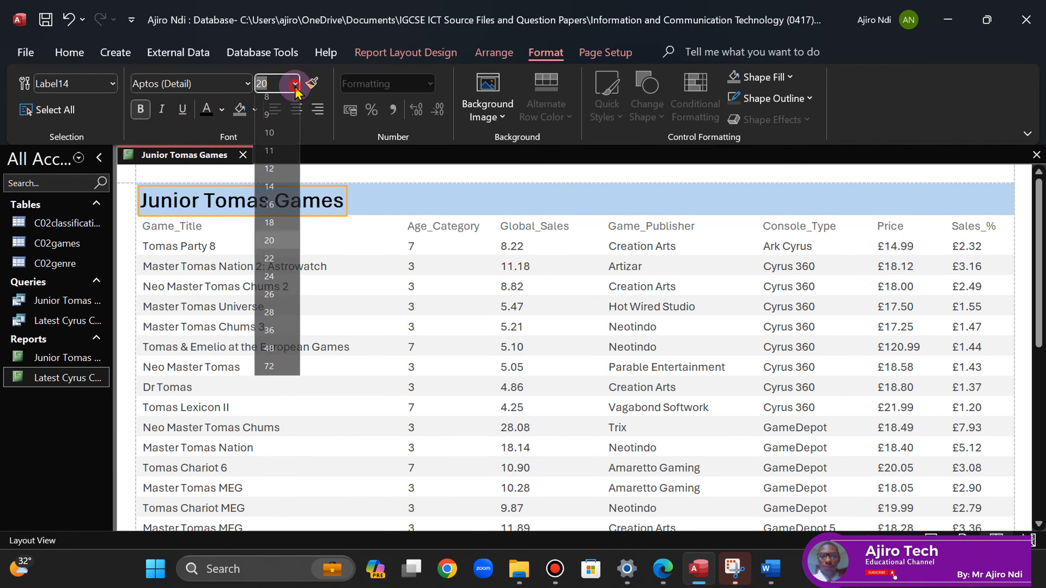
left_click(280, 278)
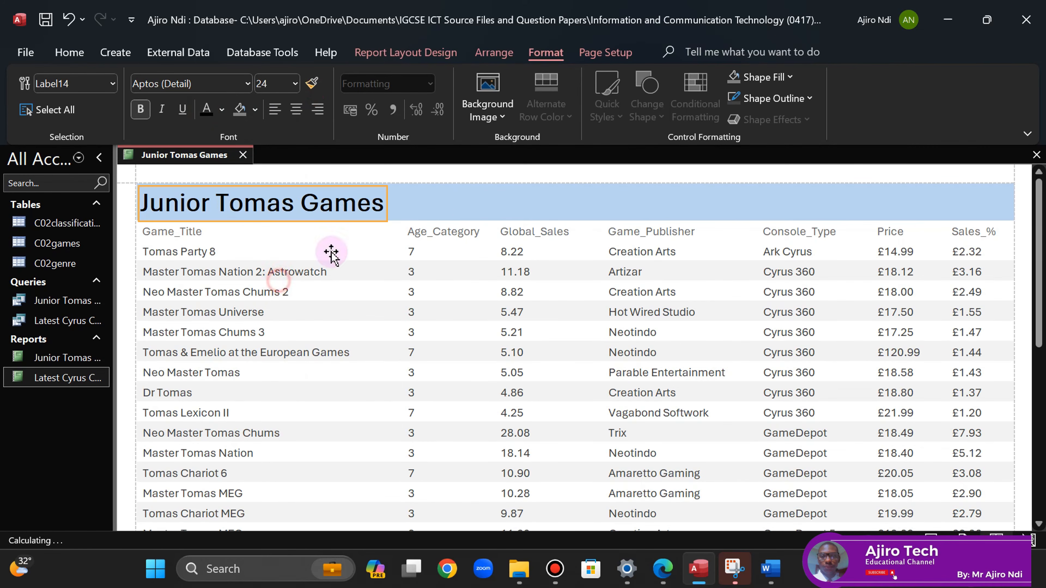
left_click(451, 204)
left_click(663, 570)
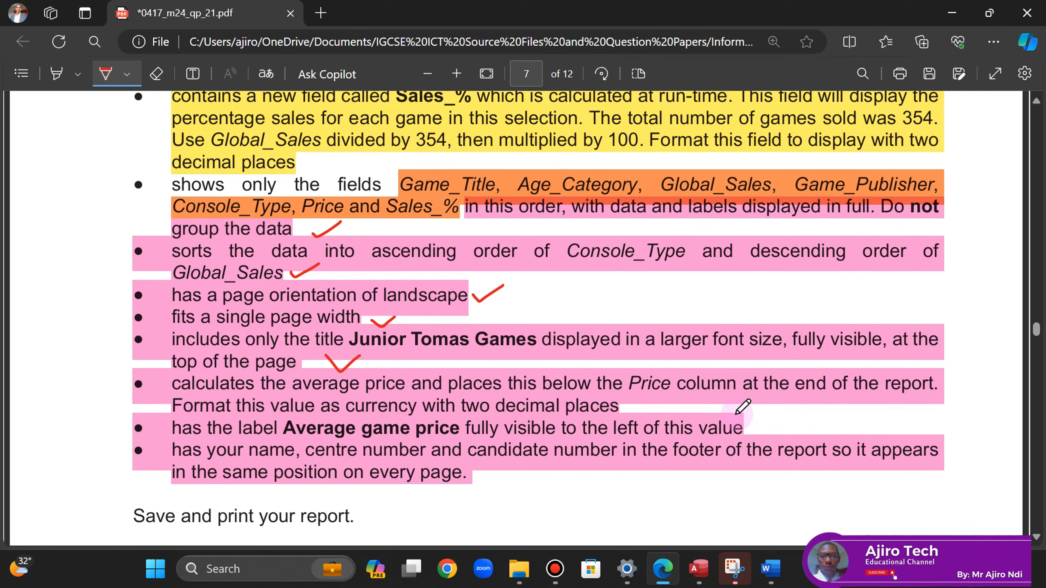
- Add an Average total of the Price column, showing 28.9283, at the end of the report
left_click(699, 568)
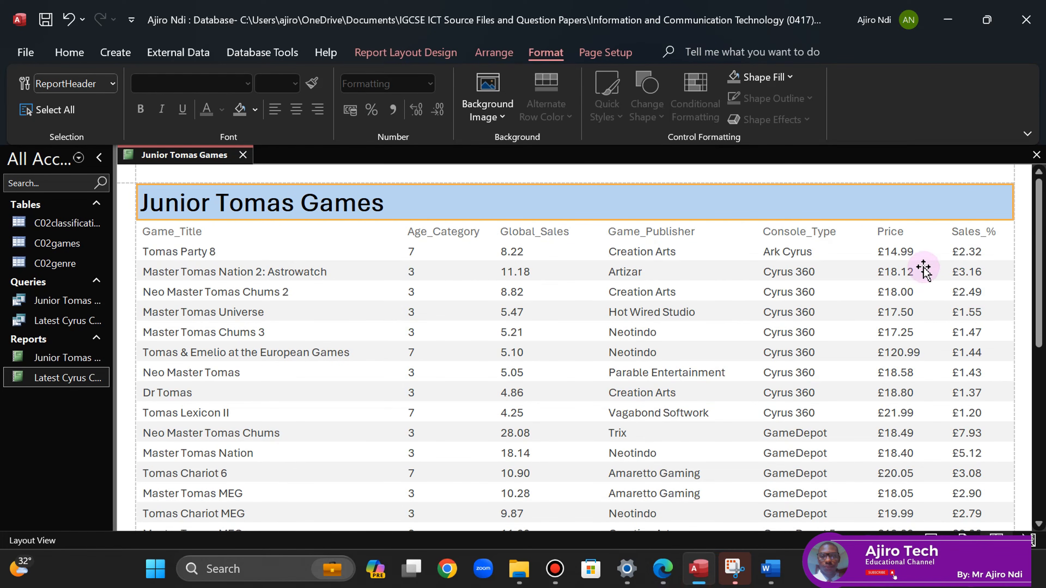
left_click(897, 255)
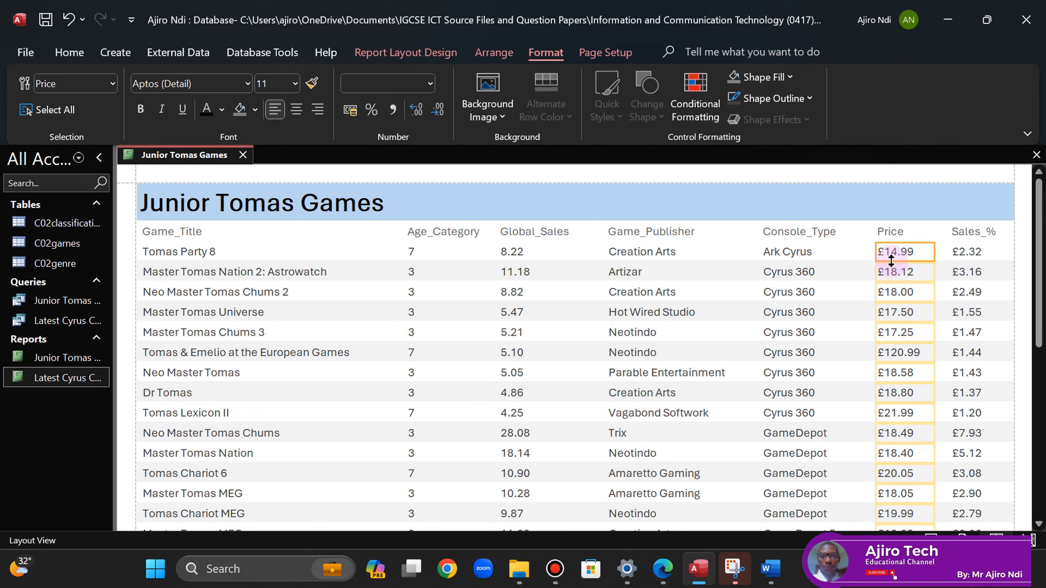
left_click(394, 52)
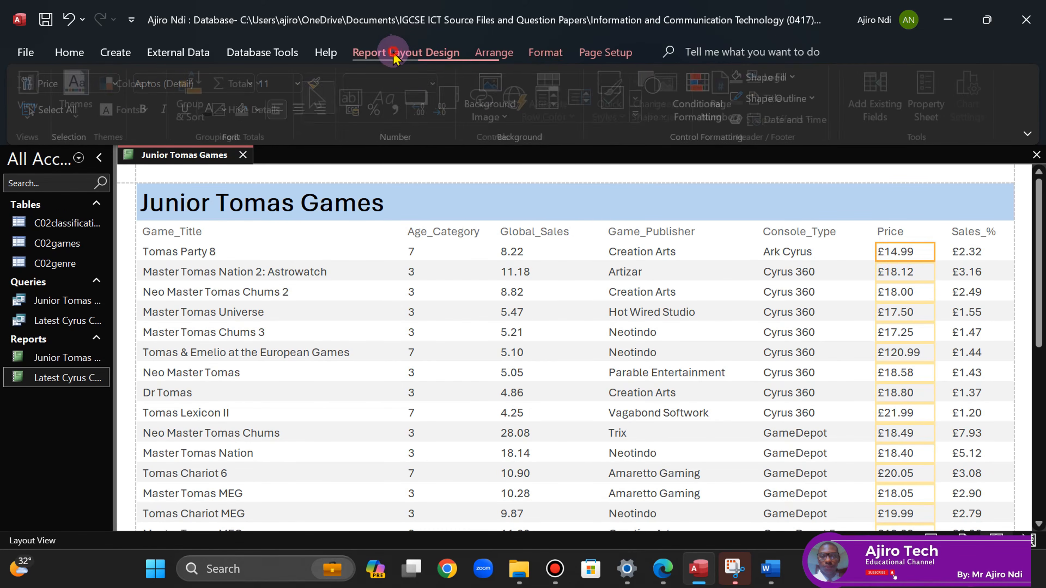
left_click(241, 83)
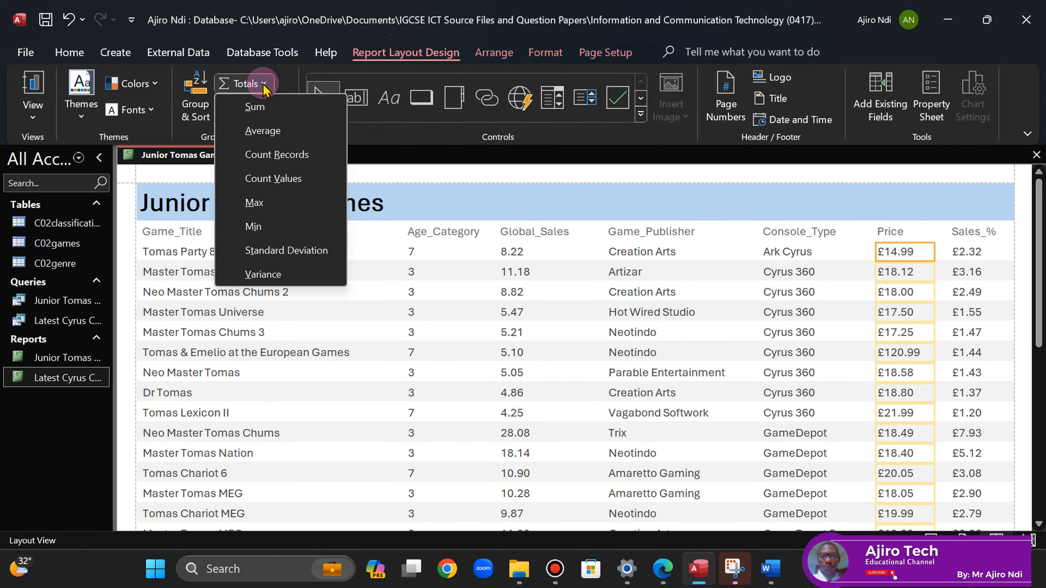
left_click(264, 131)
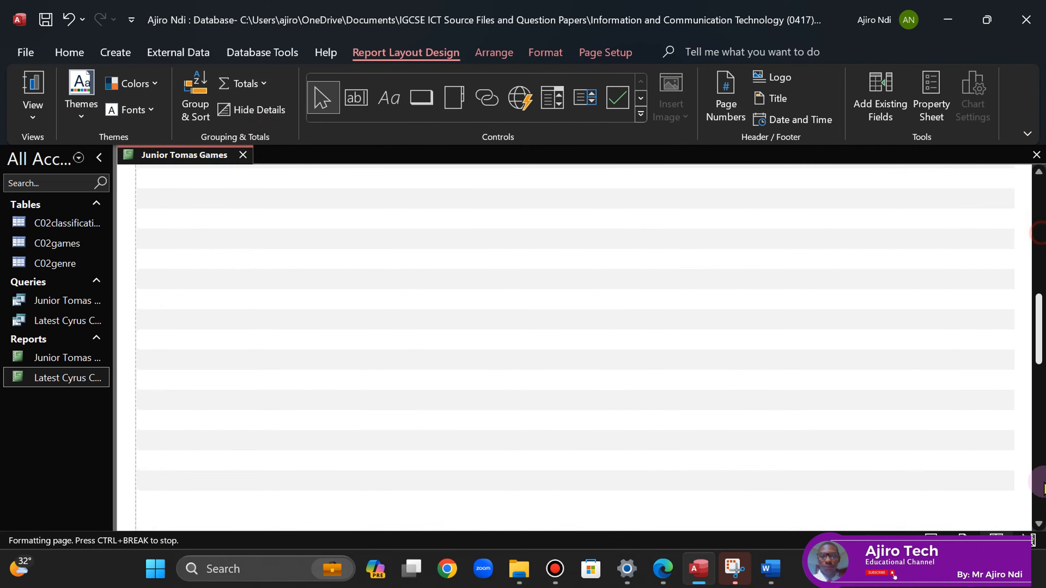
scroll(1010, 275, "up", 10)
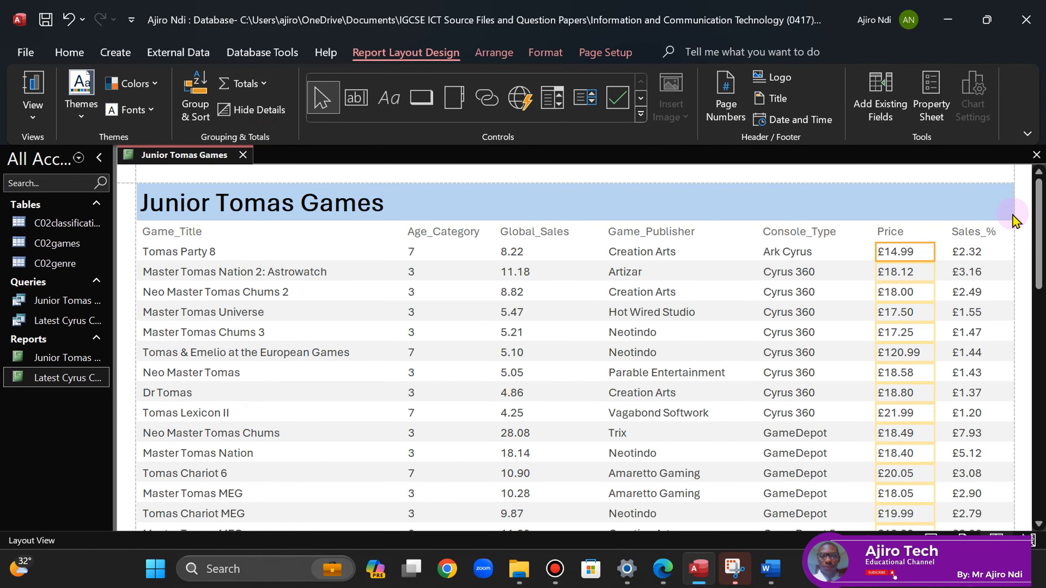
- Check the question paper, then open the Property Sheet for the 28.9283 average total
left_click(663, 568)
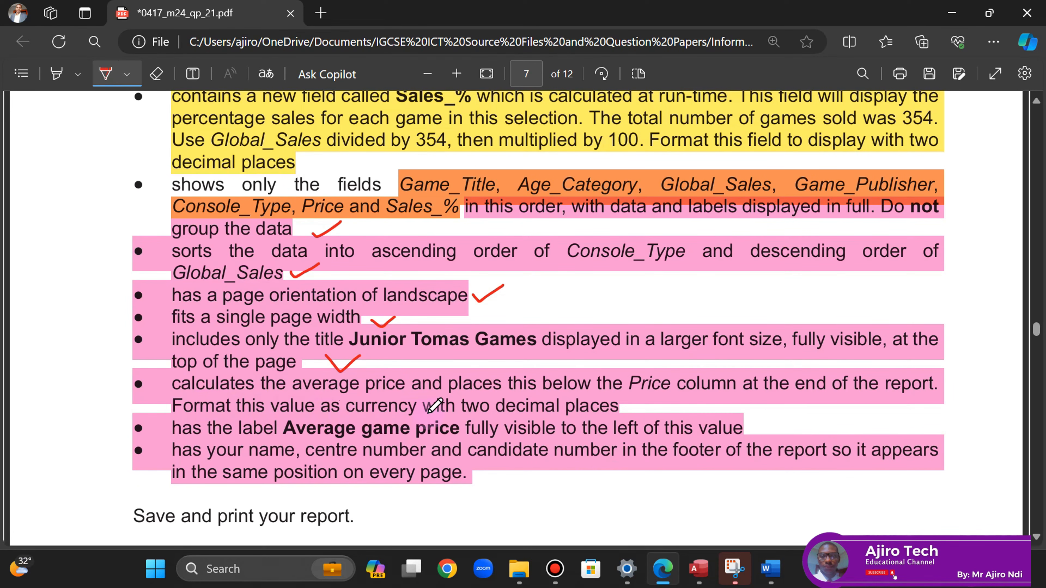
left_click(699, 568)
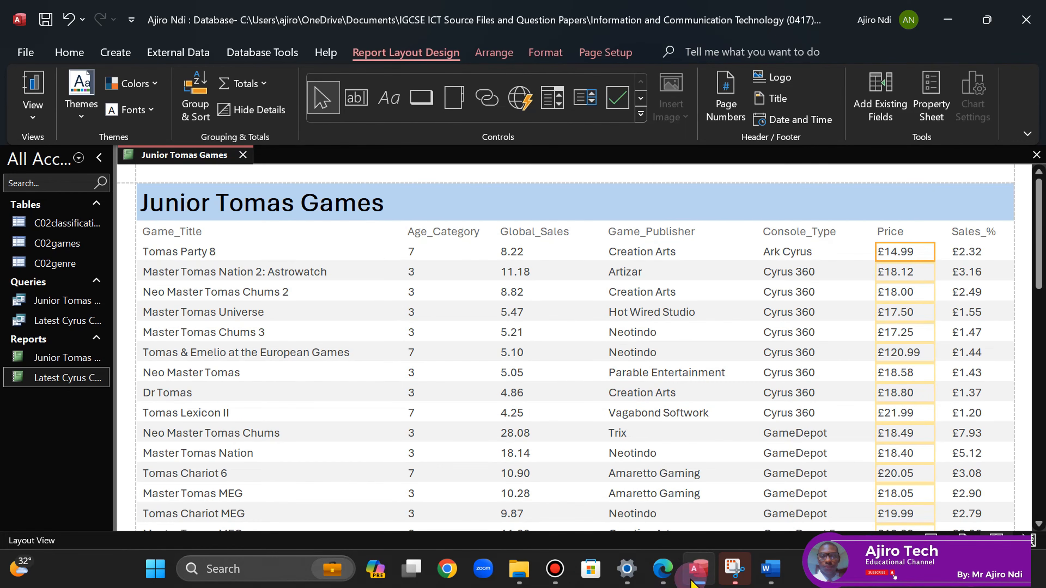
left_click_drag(1039, 247, 1038, 473)
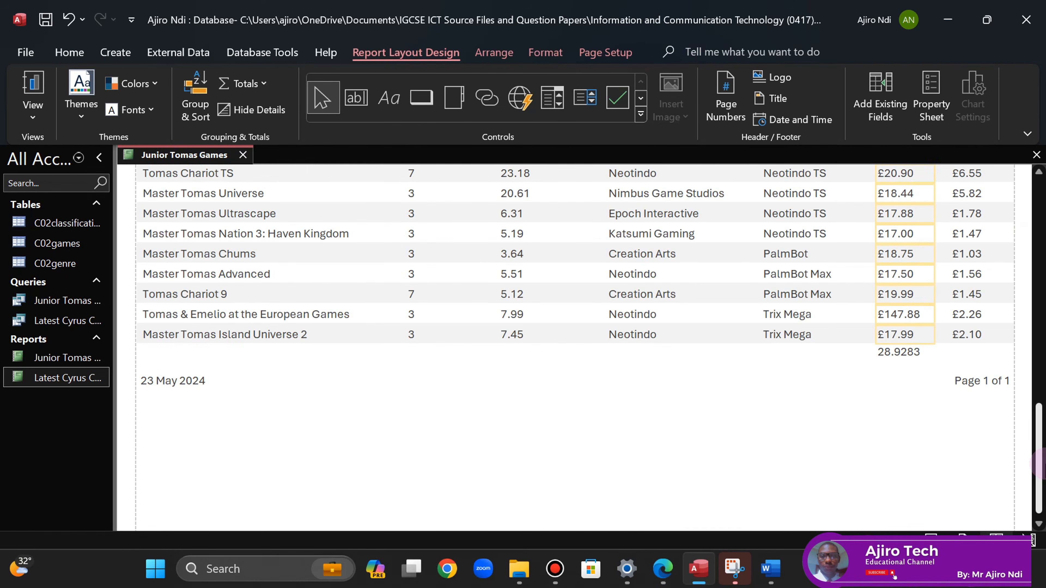
left_click(896, 363)
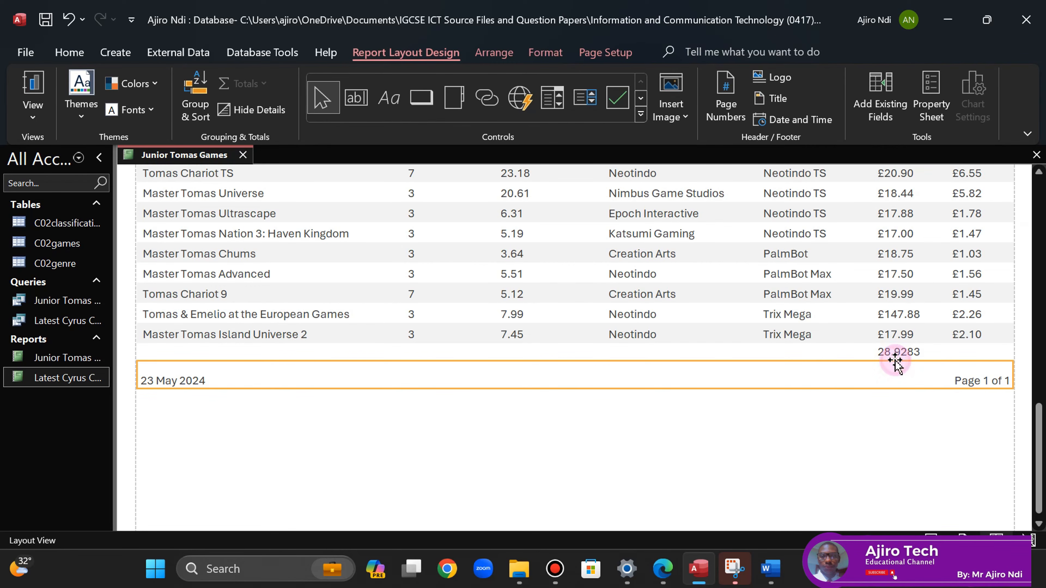
left_click(894, 353)
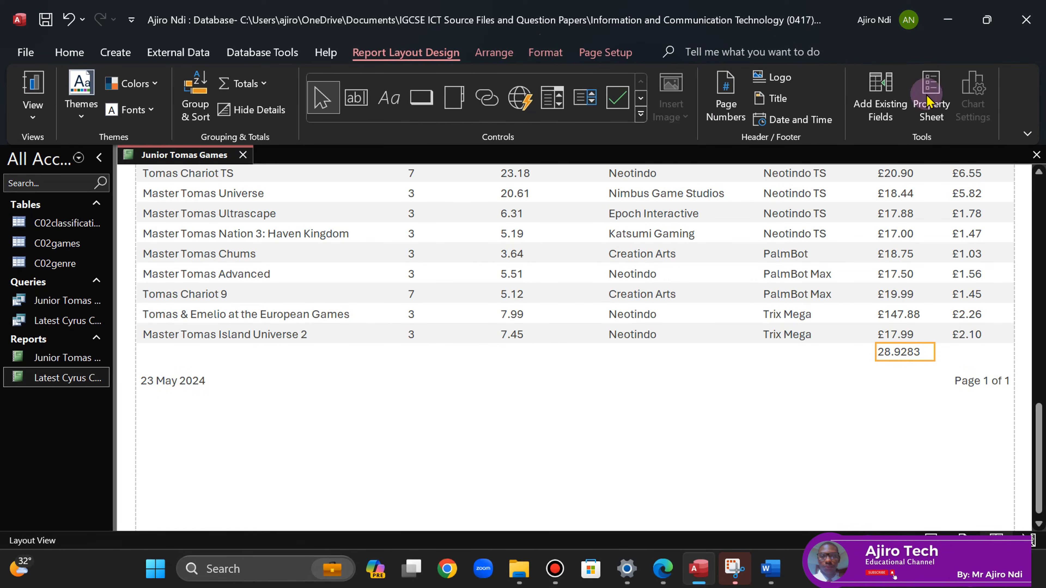
left_click(935, 104)
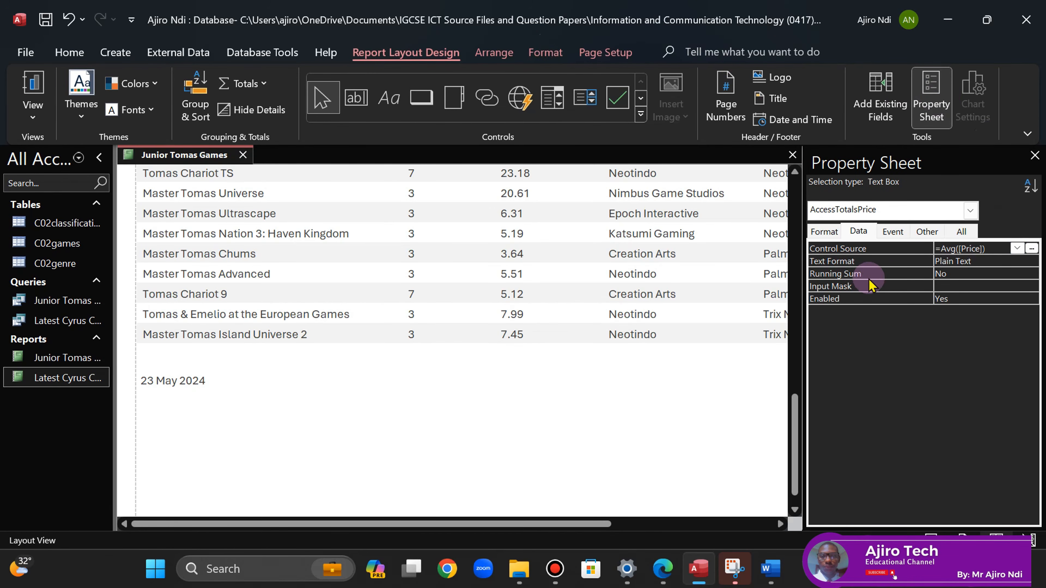
- Give the average total Fixed format with 2 decimal places so it shows 28.93
left_click(824, 231)
left_click(949, 261)
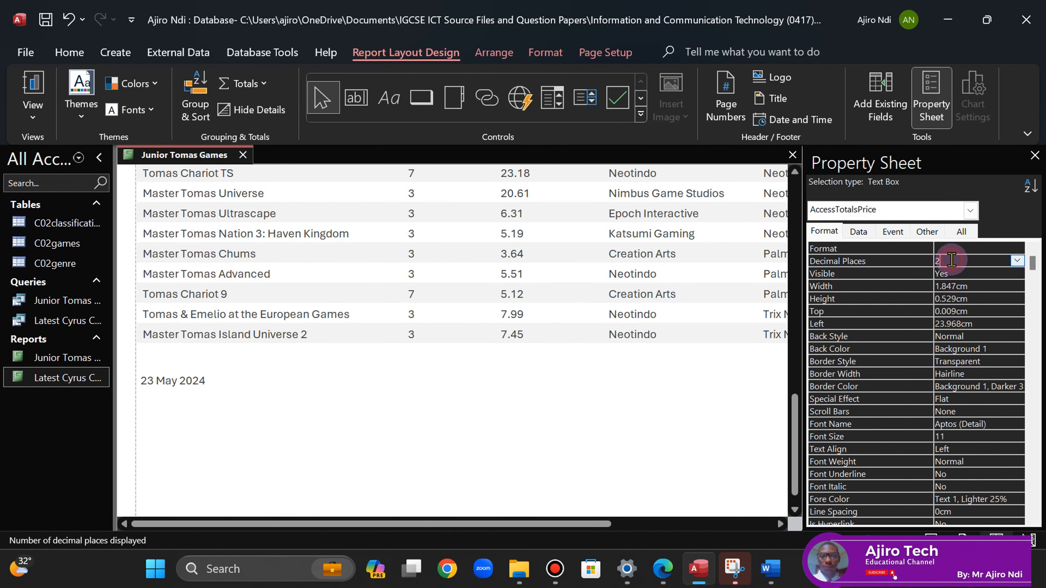
left_click(949, 265)
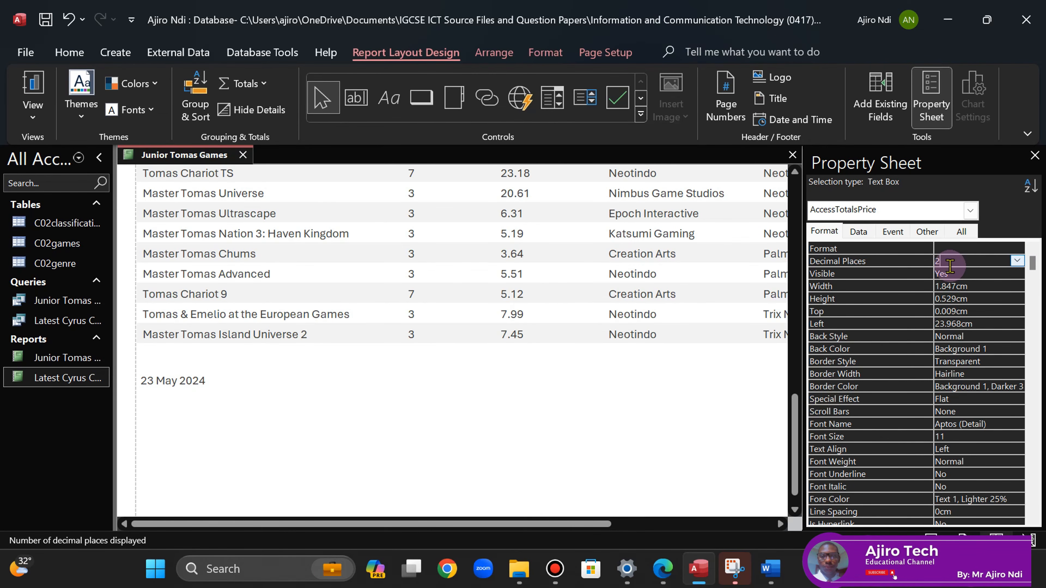
left_click_drag(542, 524, 705, 535)
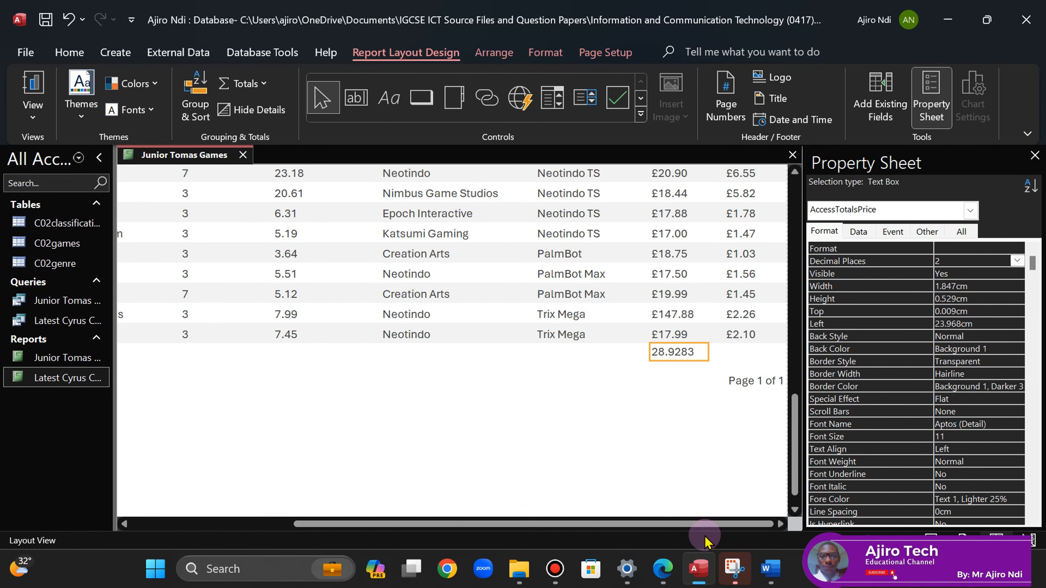
left_click(944, 250)
left_click(1019, 248)
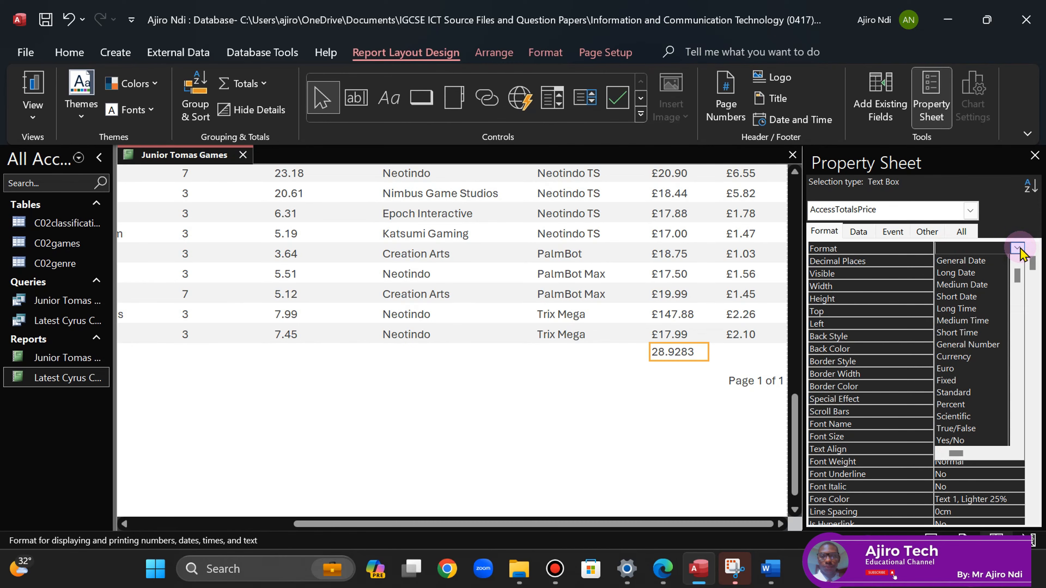
left_click(964, 385)
left_click(1035, 156)
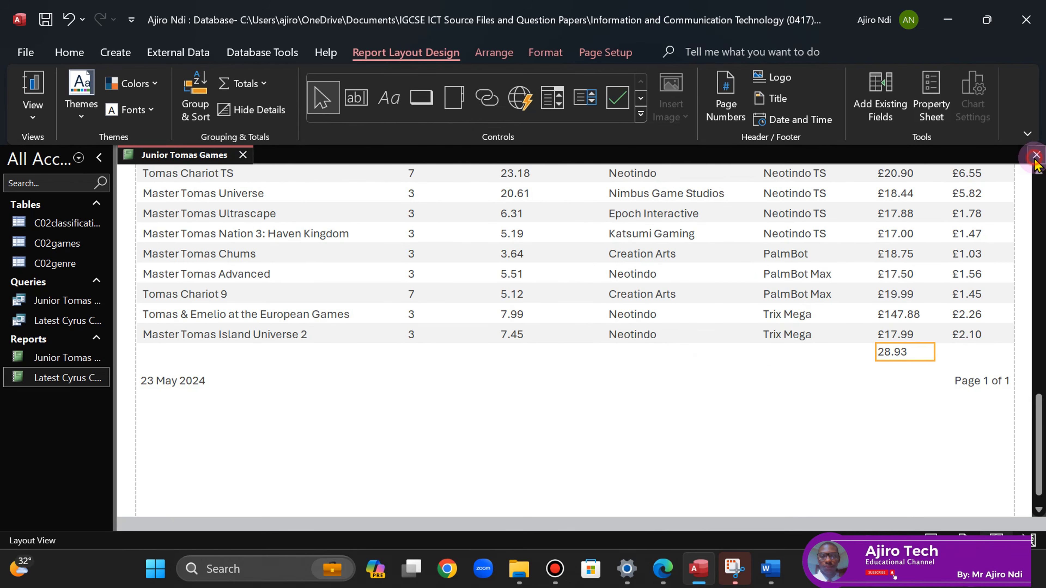
left_click(811, 392)
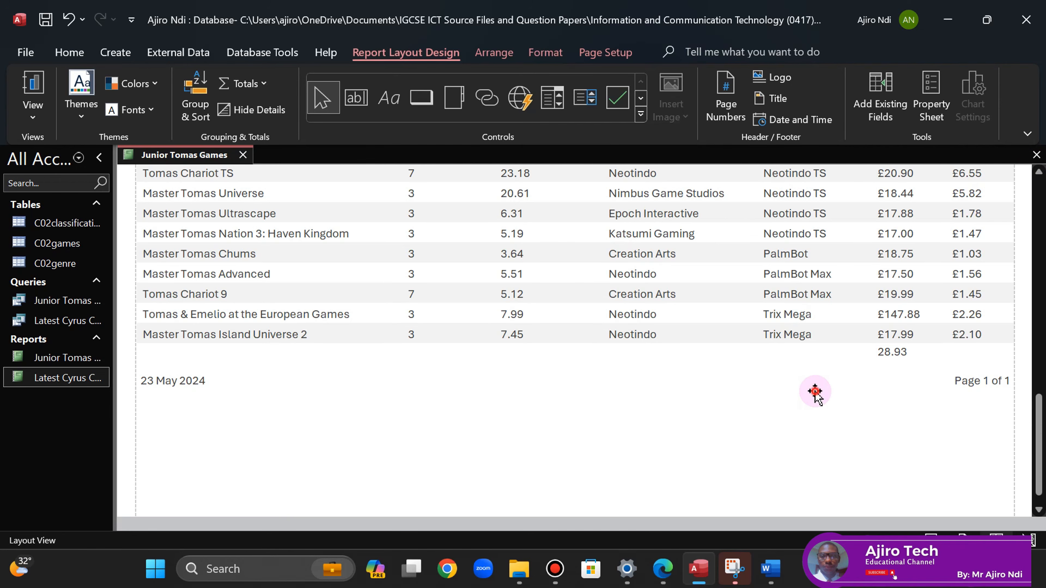
- Tick the currency requirement on the question paper and select the 'Average game price' text before returning to Access
left_click(672, 568)
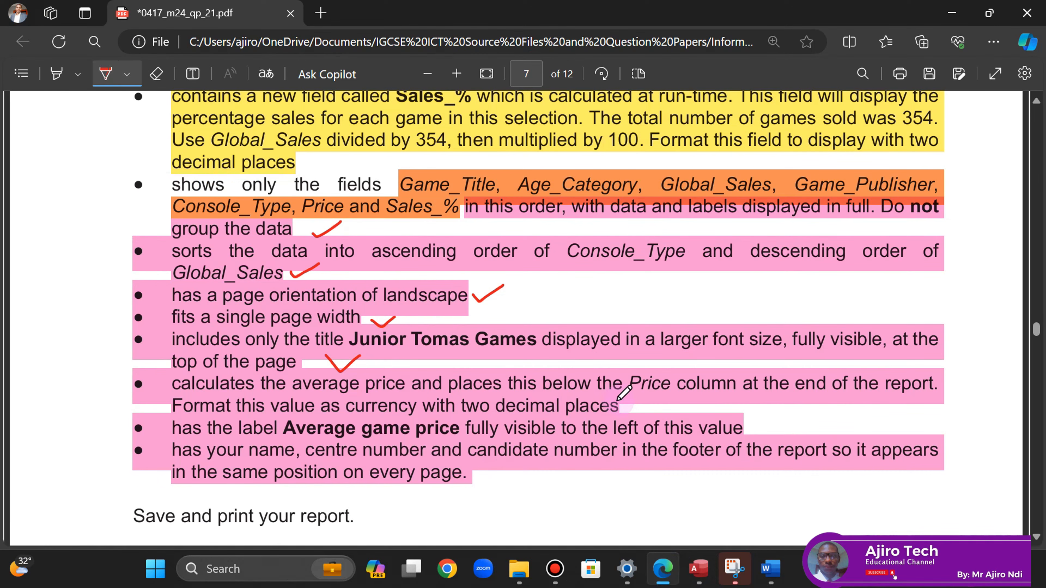
left_click_drag(630, 403, 661, 400)
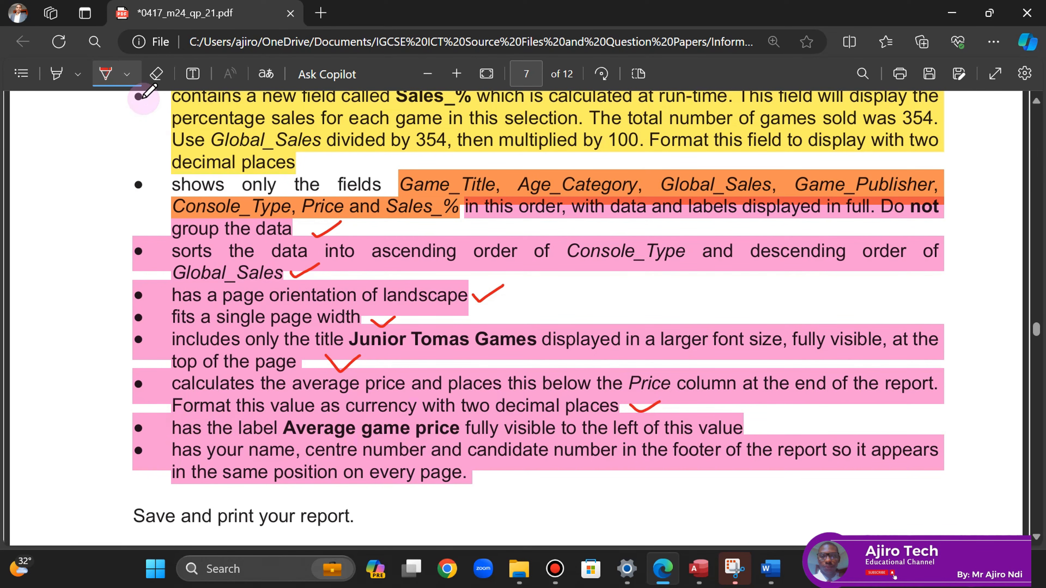
left_click(106, 74)
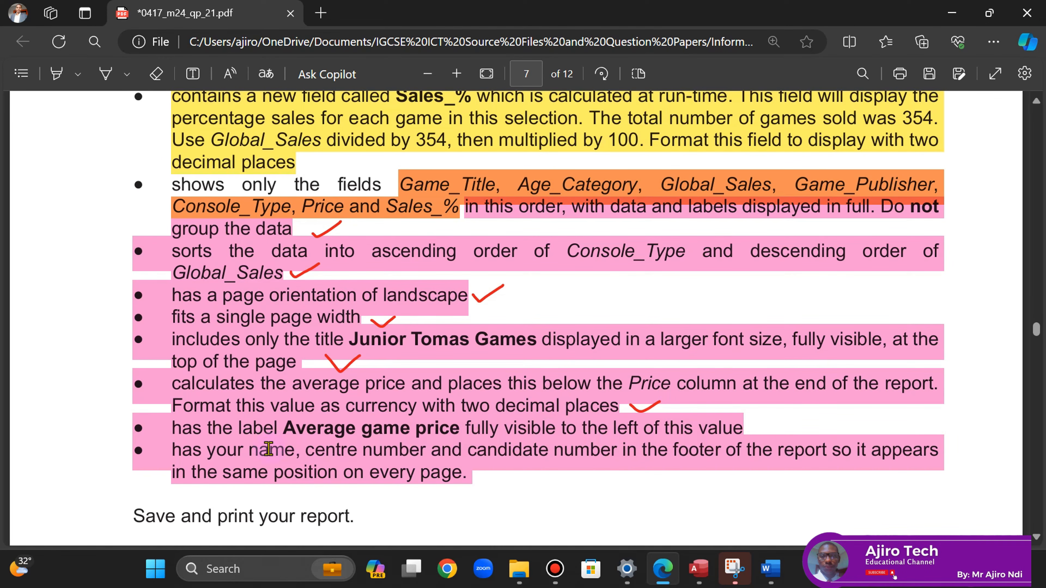
left_click_drag(286, 432, 459, 429)
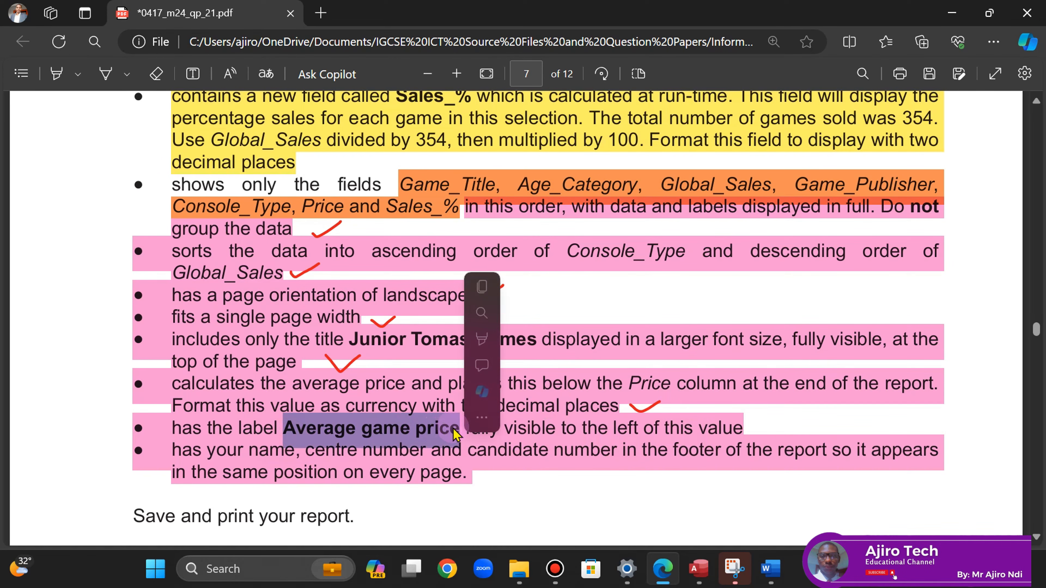
left_click(706, 569)
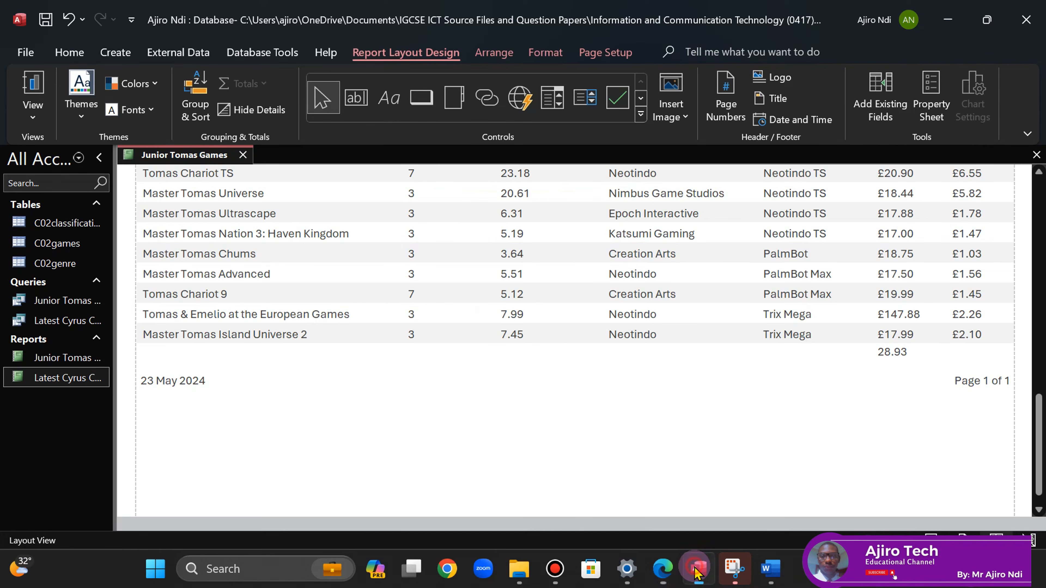
- In Design View, add an 'Average game price' label left of the average in the Report Footer
right_click(177, 162)
left_click(233, 291)
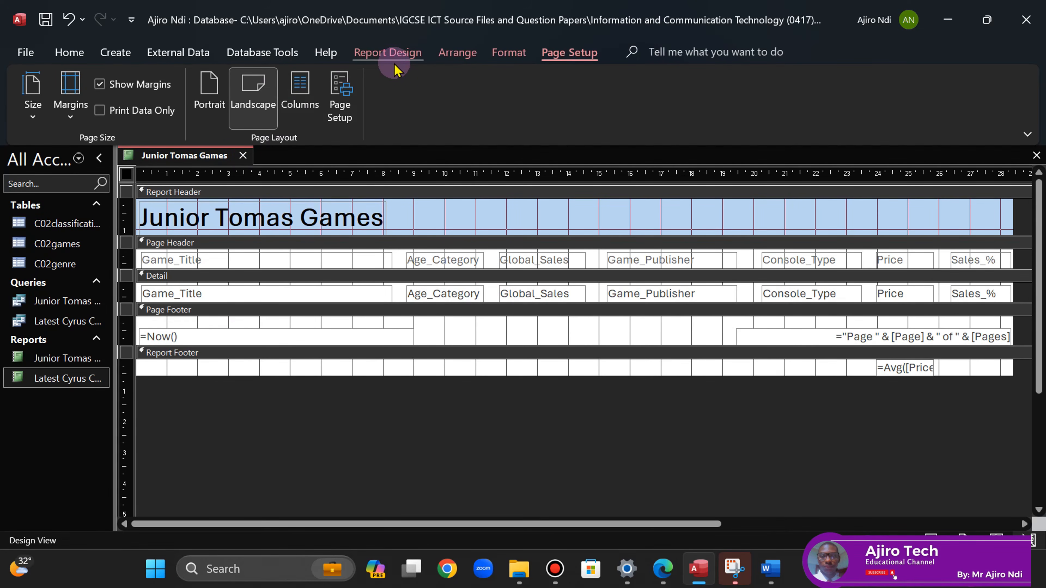
left_click(389, 53)
left_click(327, 97)
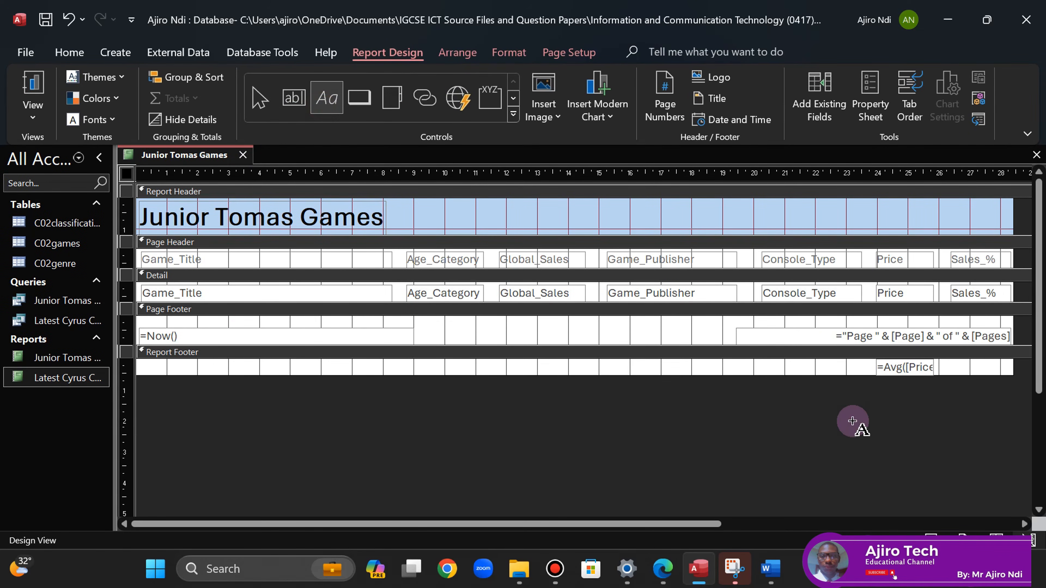
left_click_drag(744, 361, 859, 376)
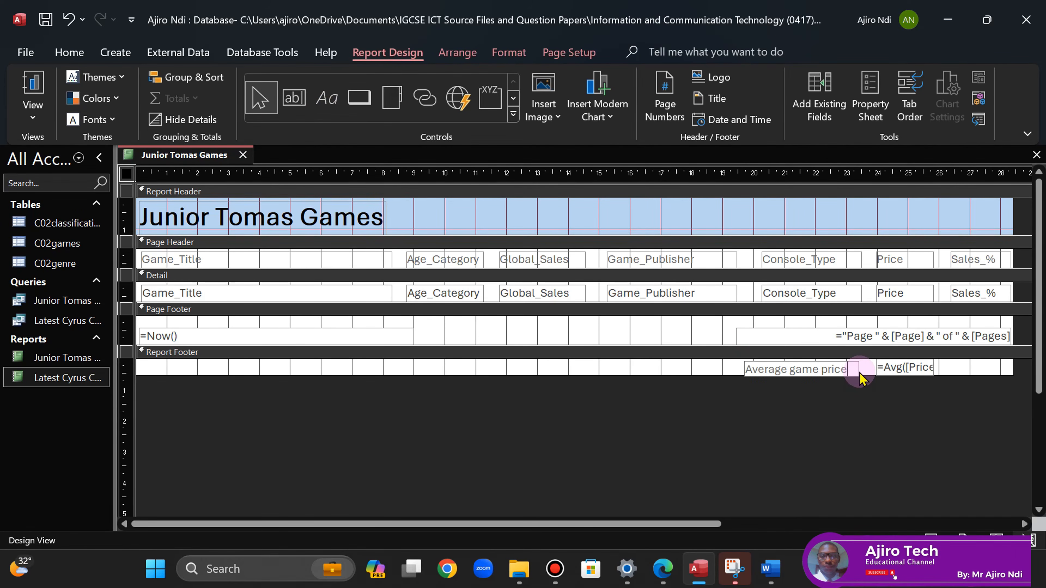
left_click(794, 408)
- Right-align the 'Average game price' label and make both the label and the average value bold
left_click(813, 365)
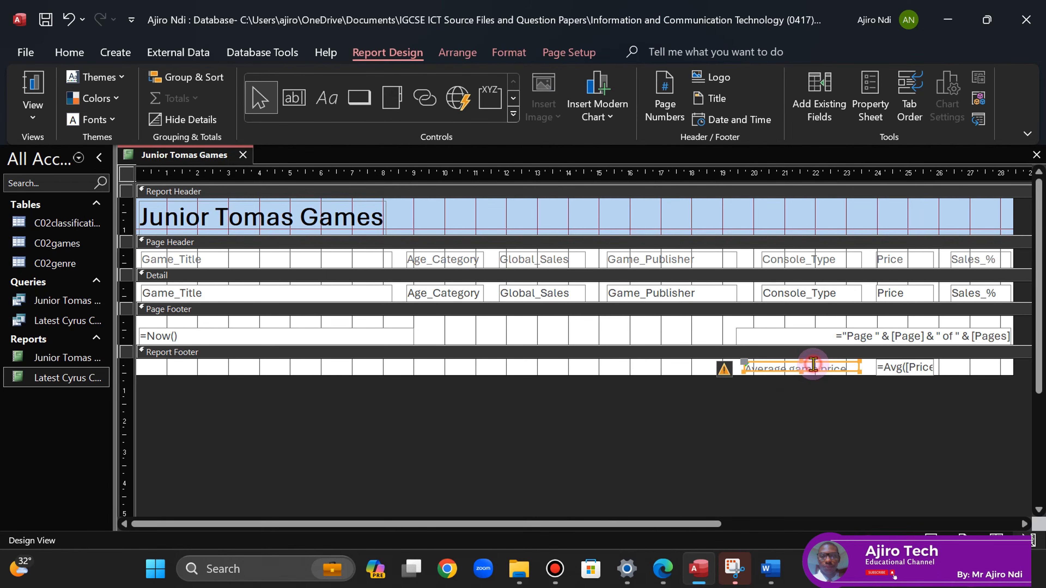
left_click(507, 52)
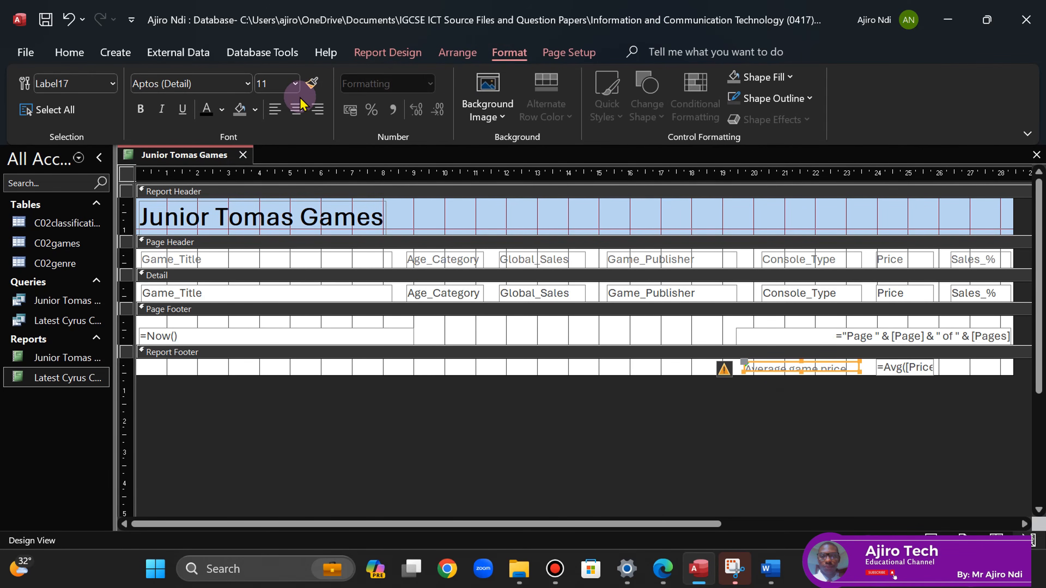
left_click(317, 108)
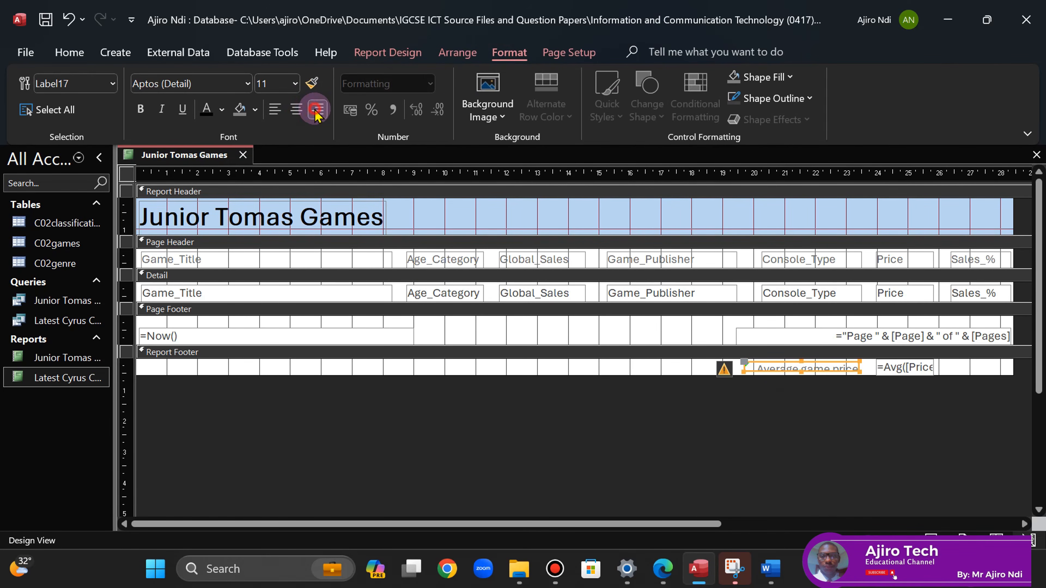
left_click(135, 114)
left_click(908, 367)
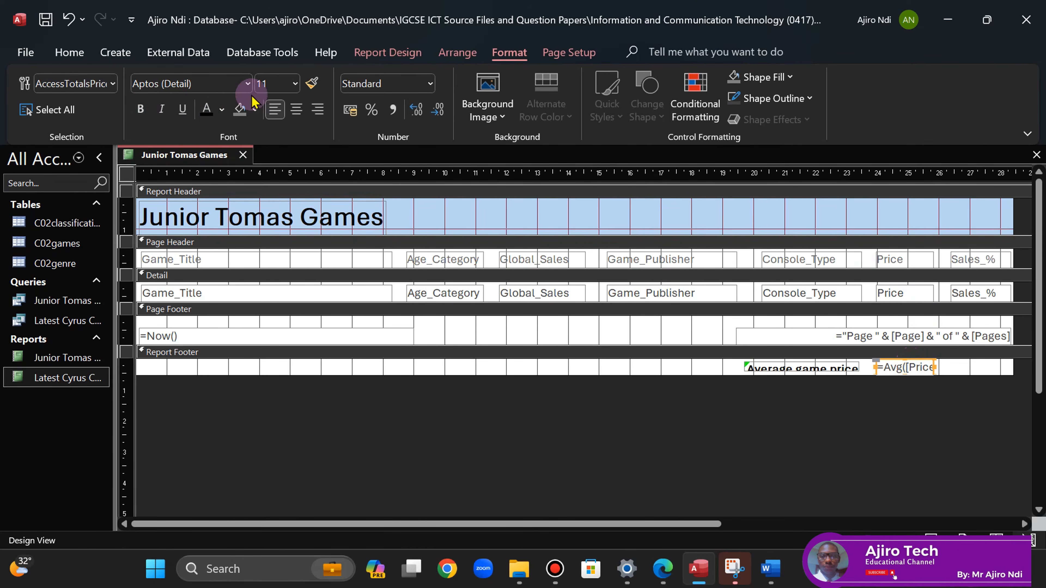
left_click(140, 109)
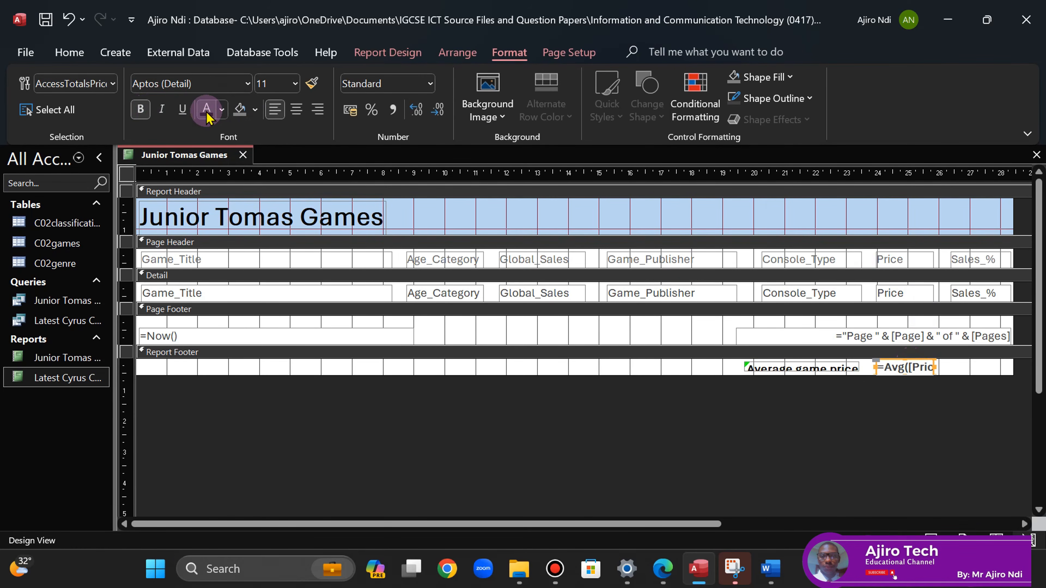
- Make the Report Footer band and the label slightly taller so the text shows fully
left_click(766, 371)
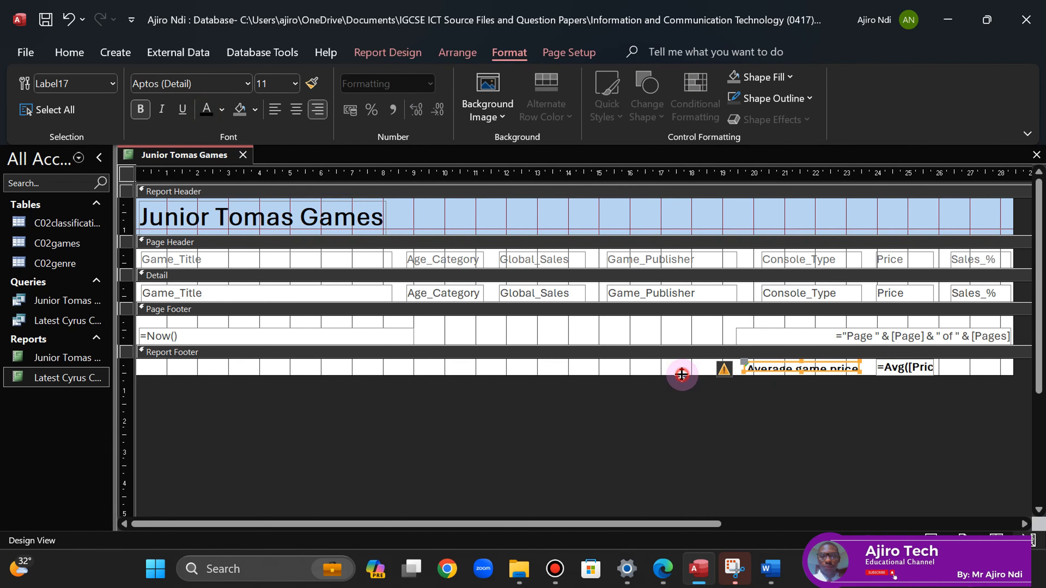
left_click_drag(682, 374, 683, 380)
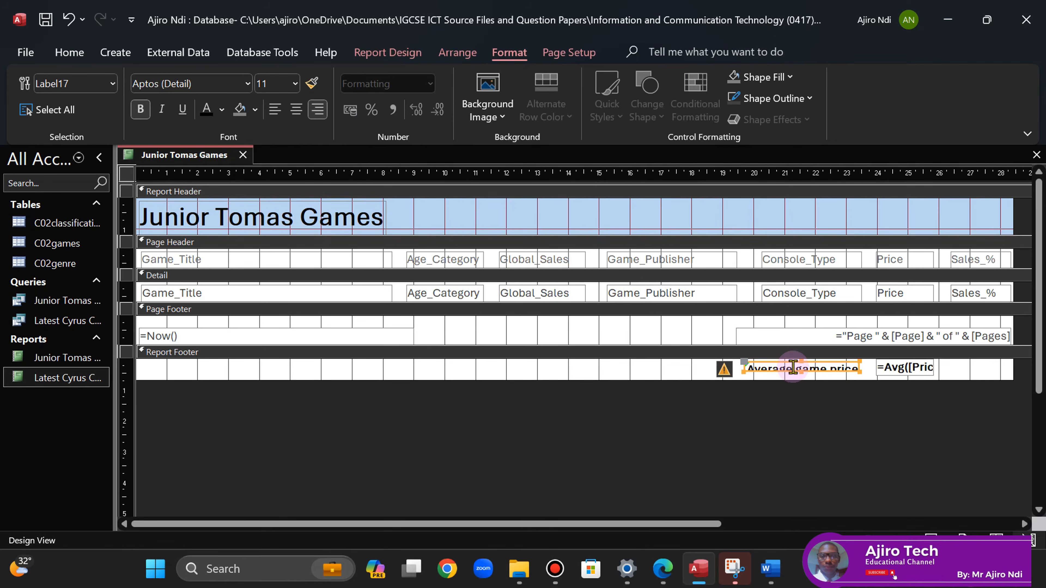
left_click_drag(799, 371, 800, 377)
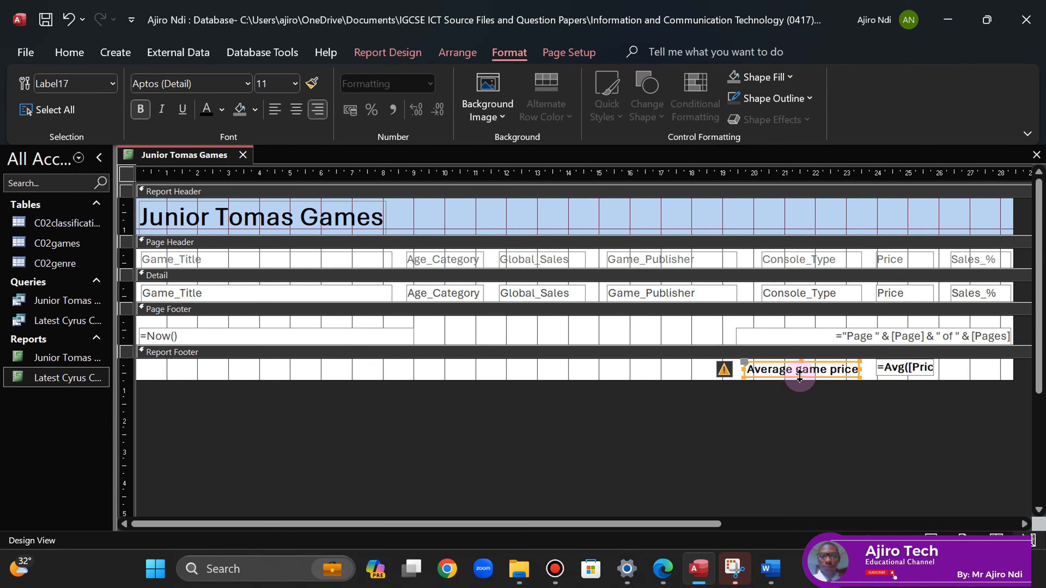
left_click(815, 421)
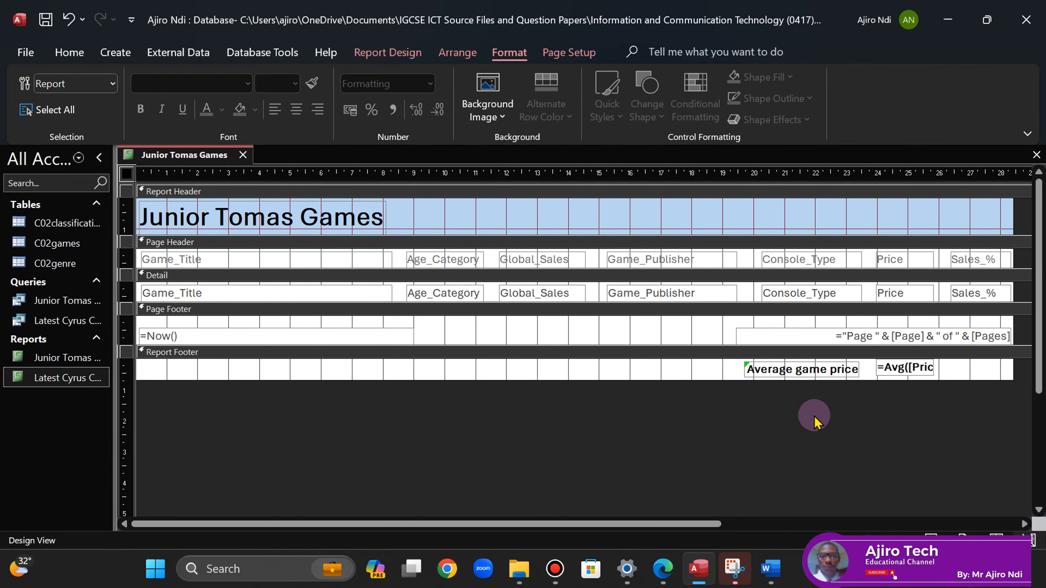
- Switch the report to Layout View and nudge the 'Average game price' label to the right
right_click(163, 165)
left_click(222, 270)
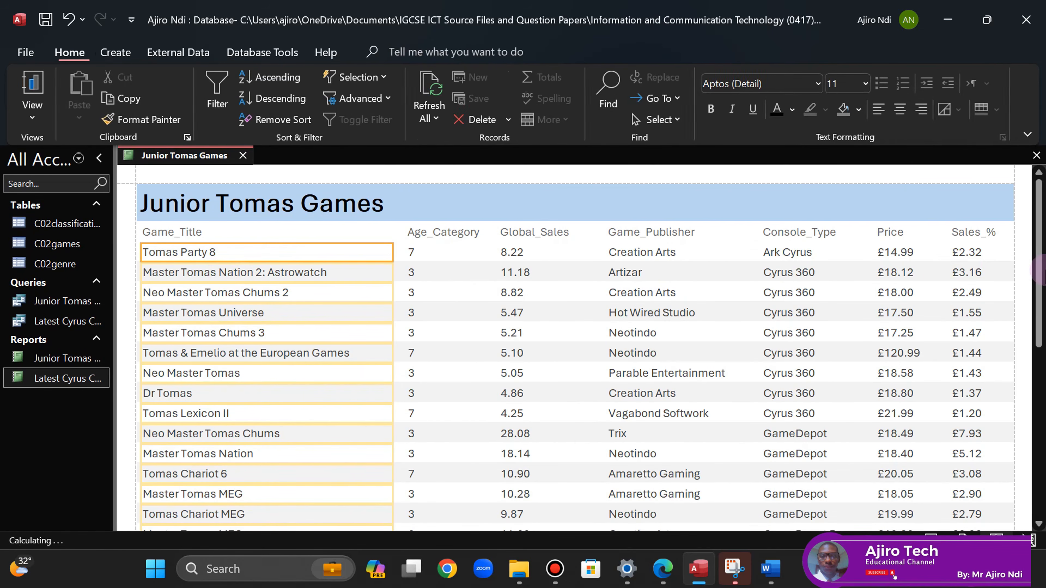
scroll(838, 453, "down", 10)
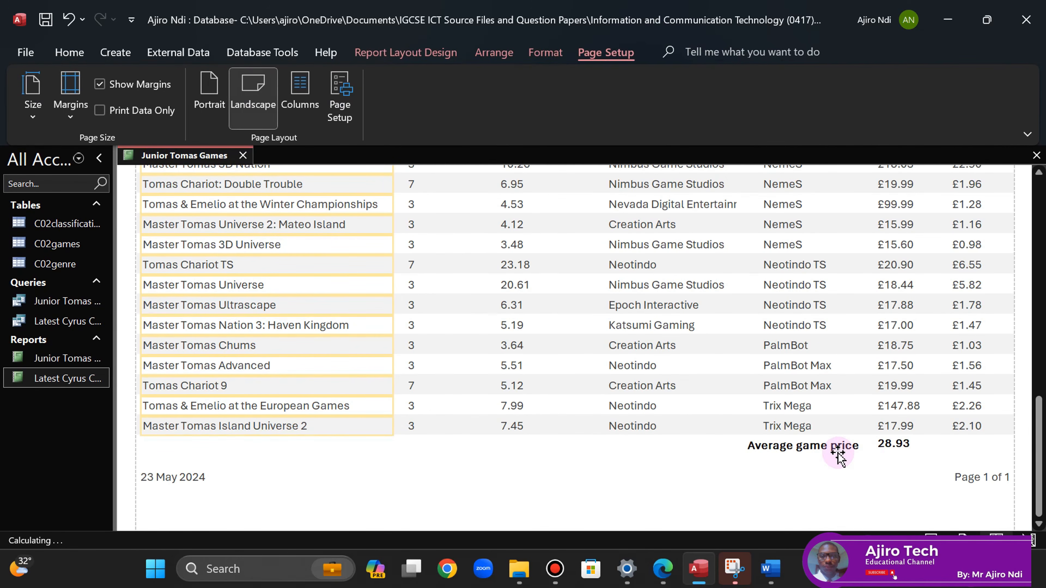
left_click(891, 443)
scroll(891, 444, "down", 2)
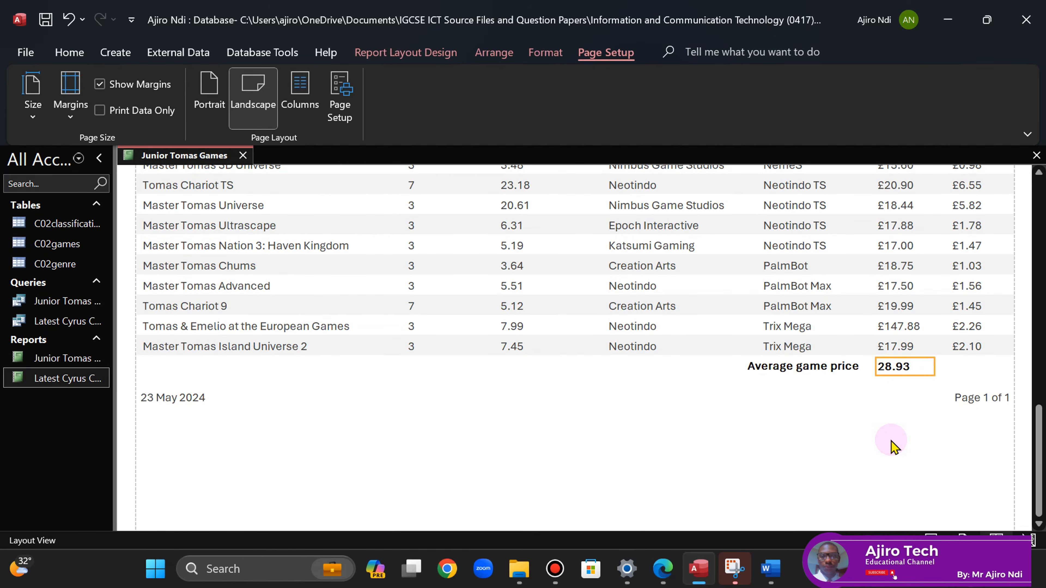
left_click(825, 370)
key("Right")
key("Right")
key("Right")
key("Right")
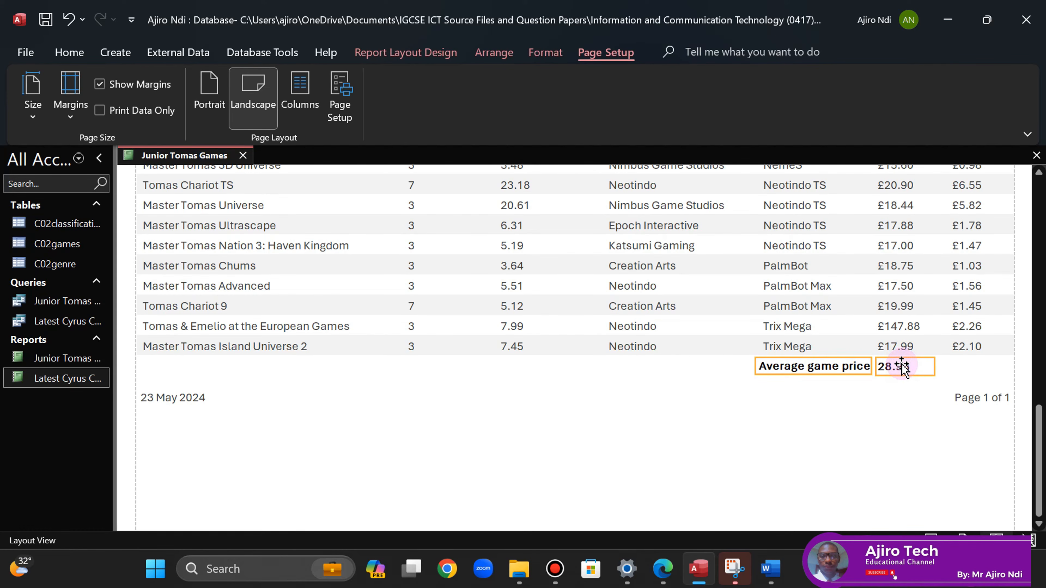
- Move the 'Average game price' label into line directly beside the 28.93 average value
left_click(797, 399)
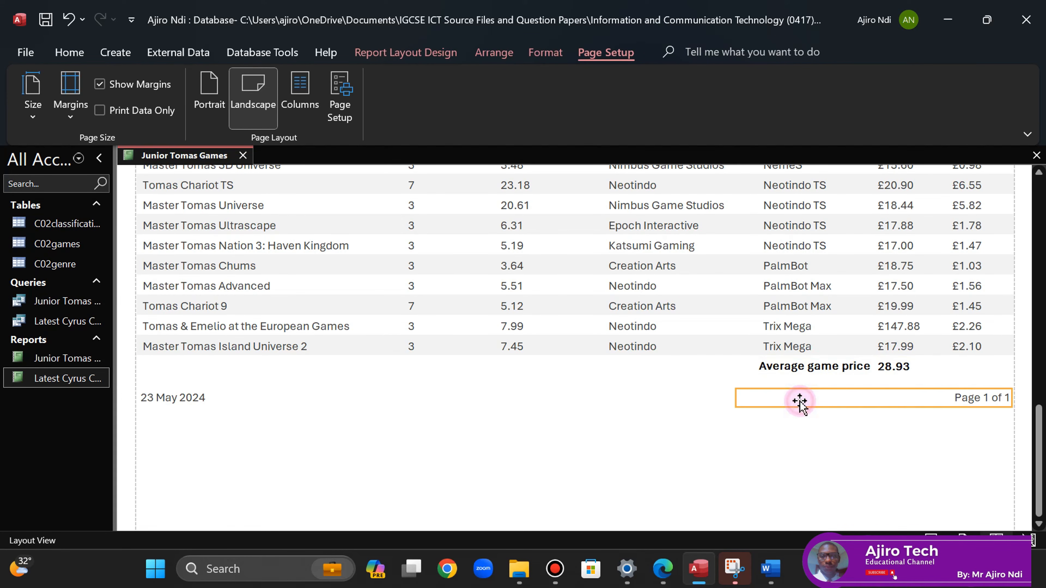
left_click(839, 366)
left_click_drag(838, 366, 884, 367)
left_click(899, 368, "shift")
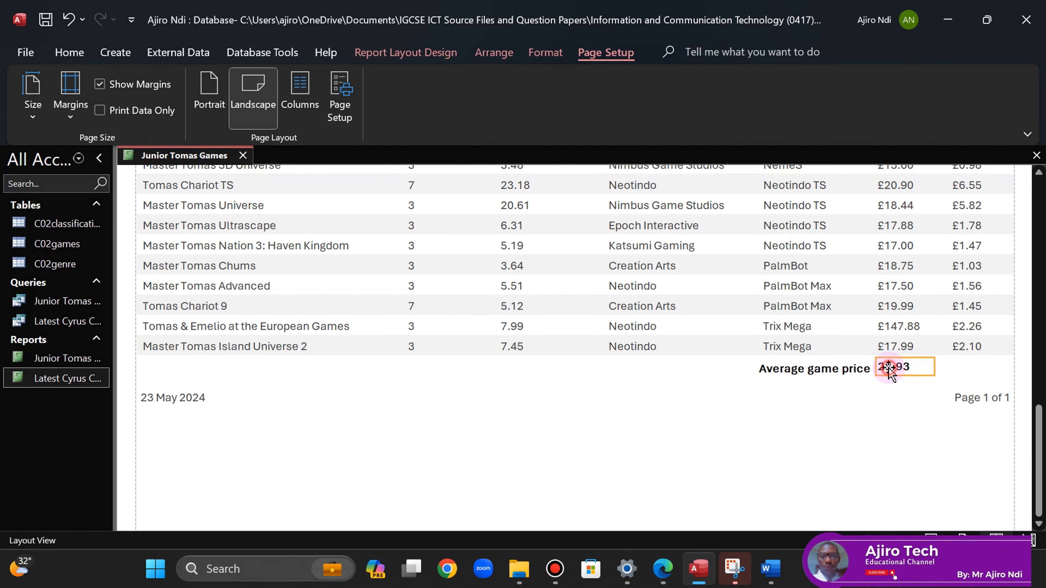
left_click(849, 369, "shift")
left_click(838, 403)
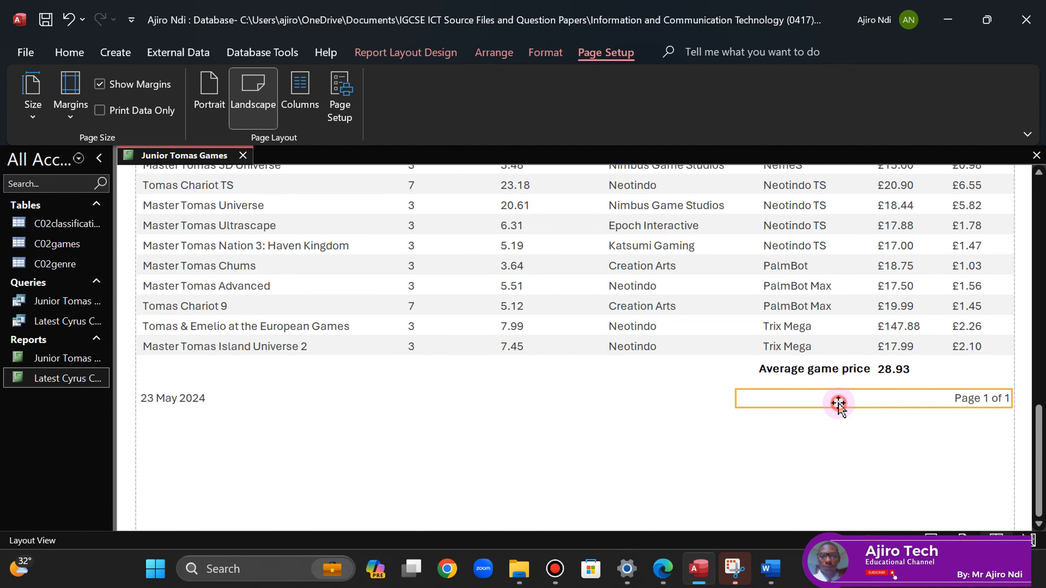
left_click(894, 367)
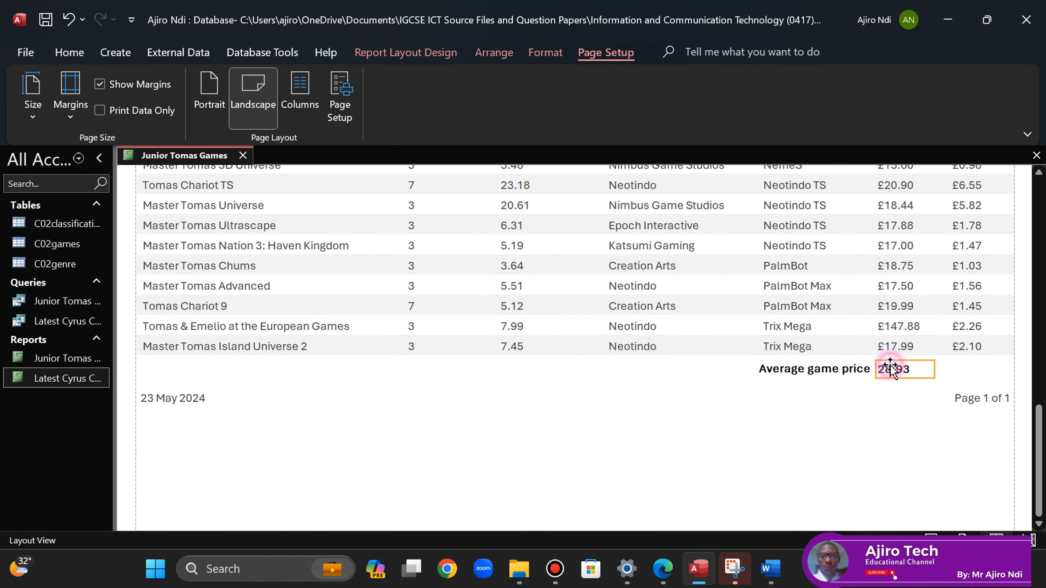
left_click(850, 369)
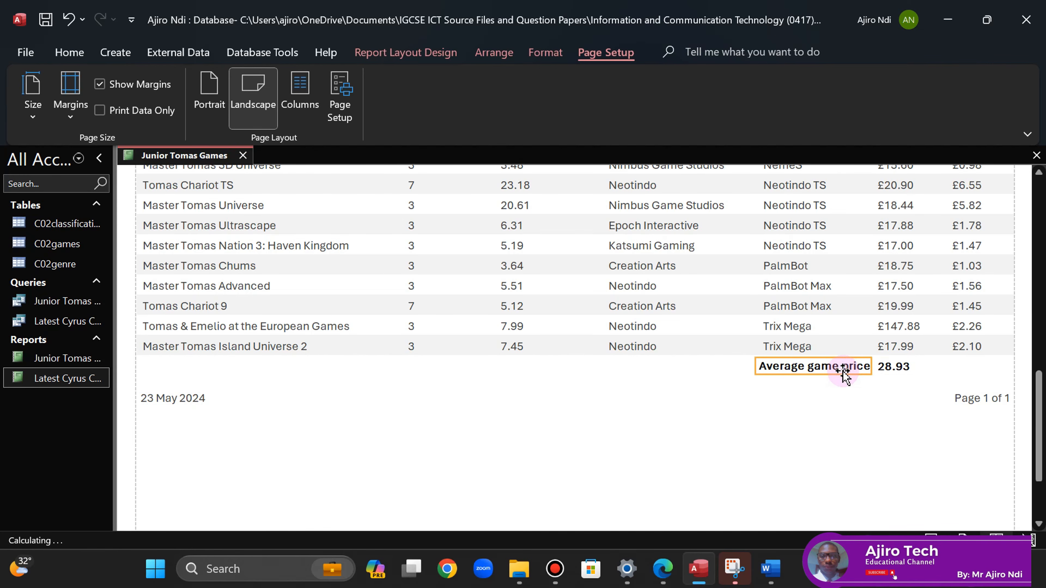
left_click(837, 402)
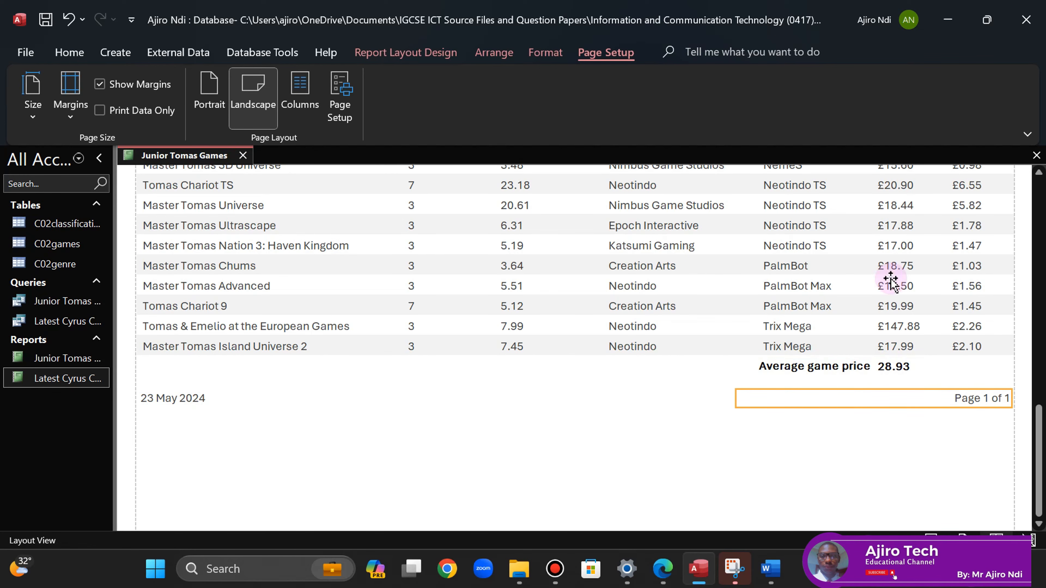
left_click(896, 369)
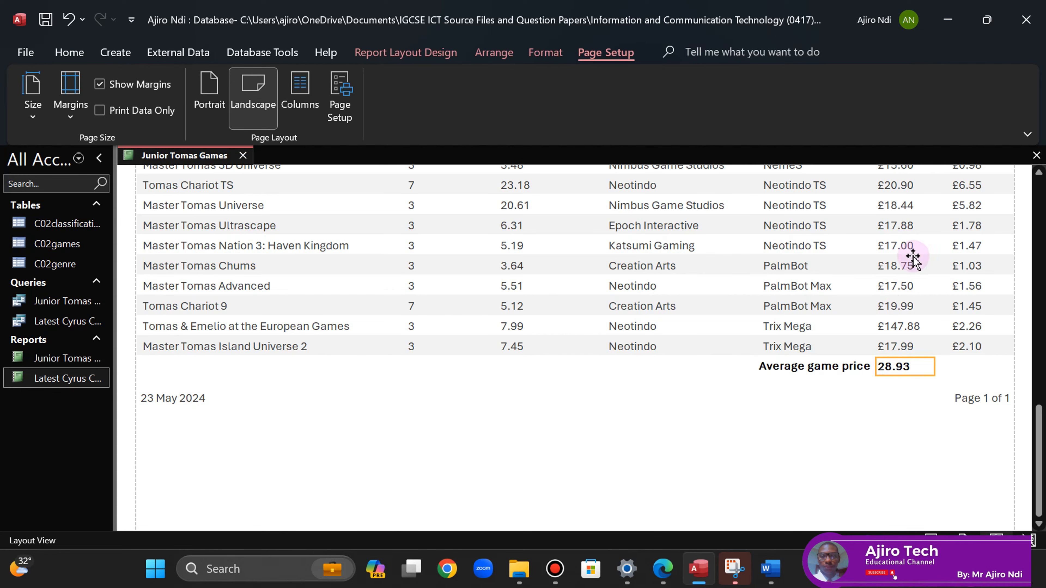
mouse_move(1039, 457)
left_mouse_down()
mouse_move(1040, 219)
mouse_move(1040, 454)
left_mouse_up()
left_click(663, 570)
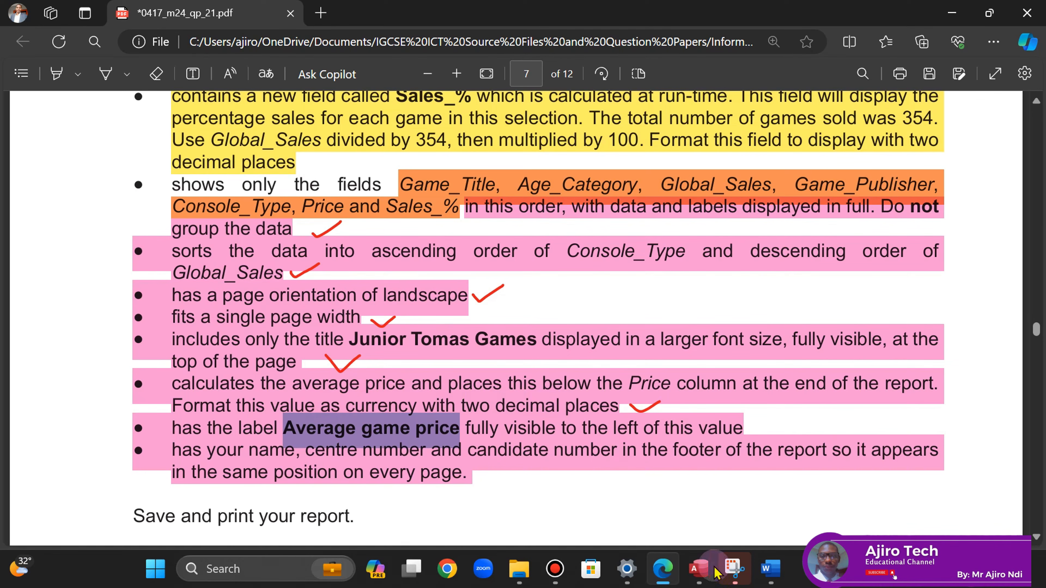
mouse_move(694, 579)
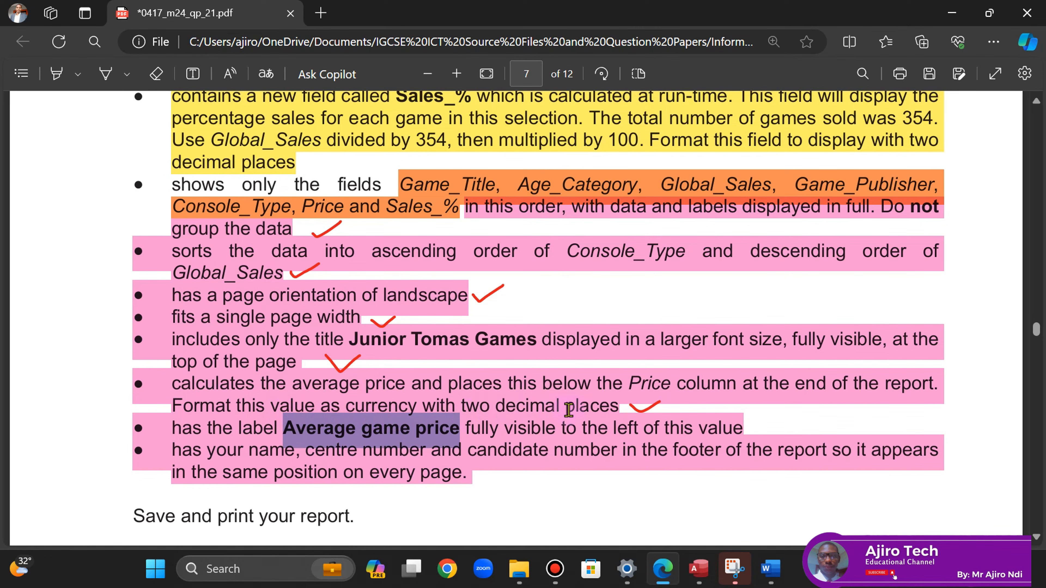
left_click(700, 568)
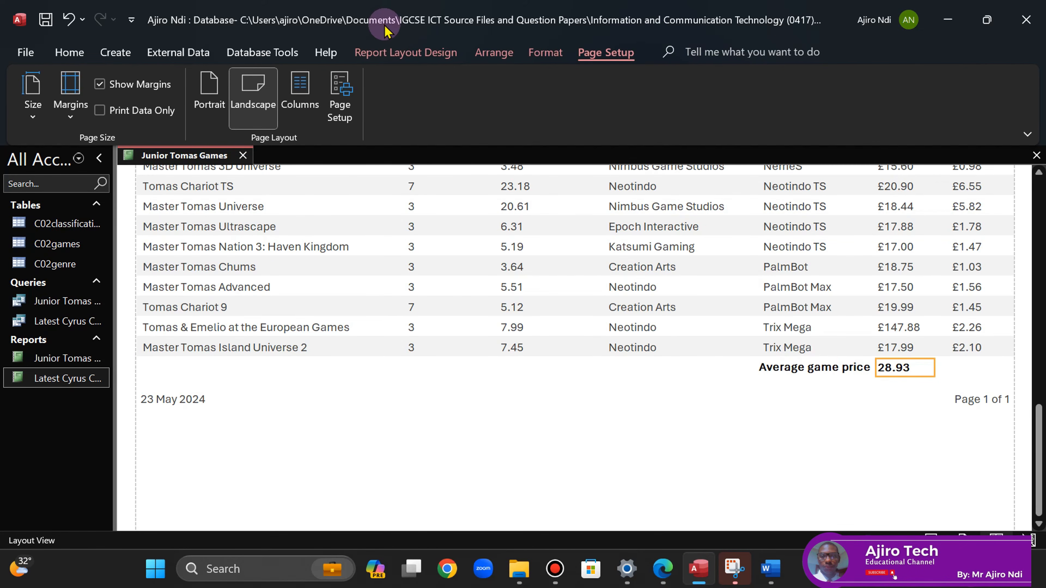
- Format the average total as Currency so it reads £28.93, then return to the question paper
left_click(405, 52)
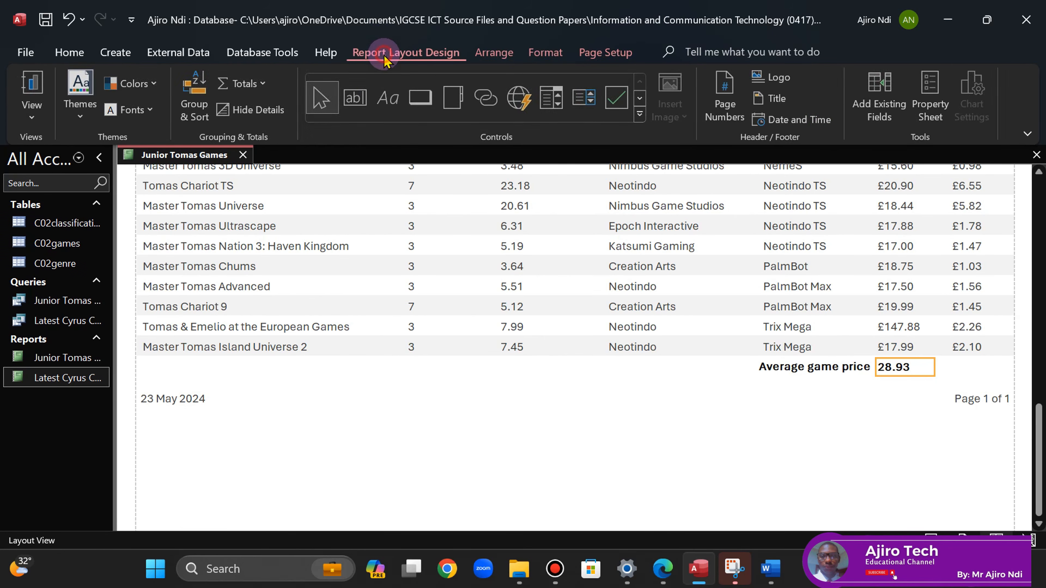
left_click(921, 105)
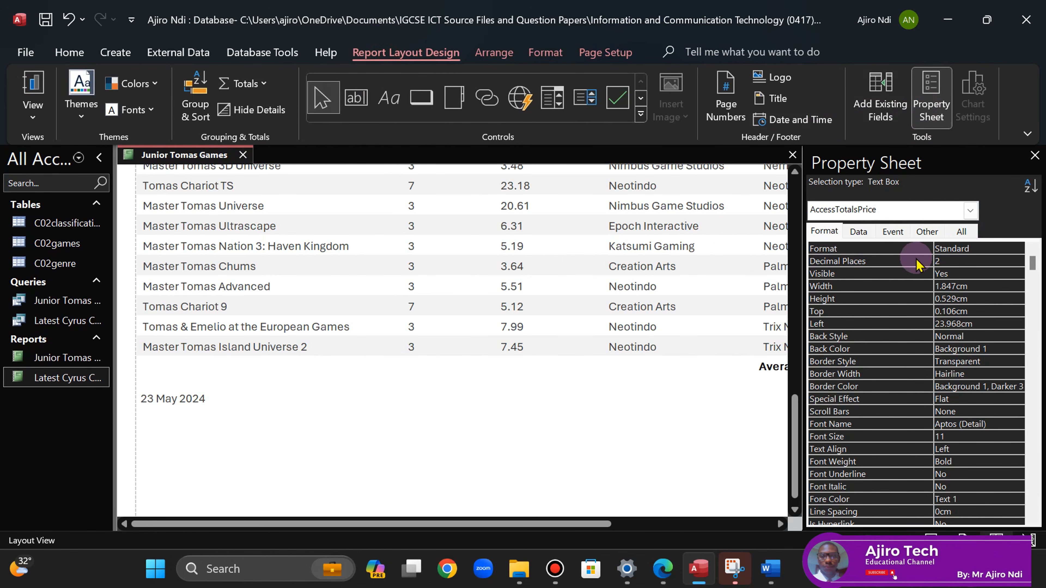
left_click(979, 248)
left_click(1016, 248)
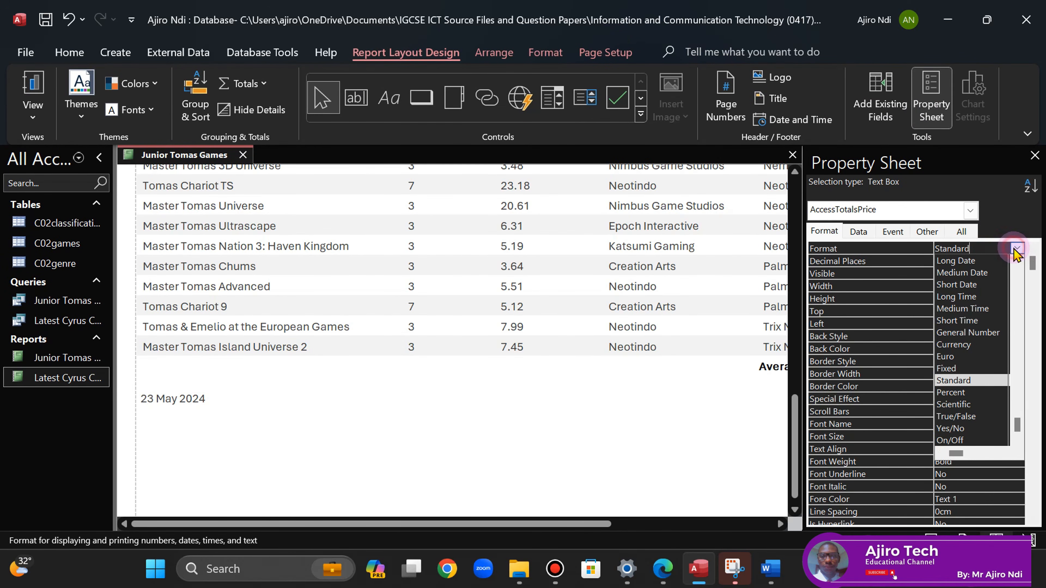
left_click(959, 343)
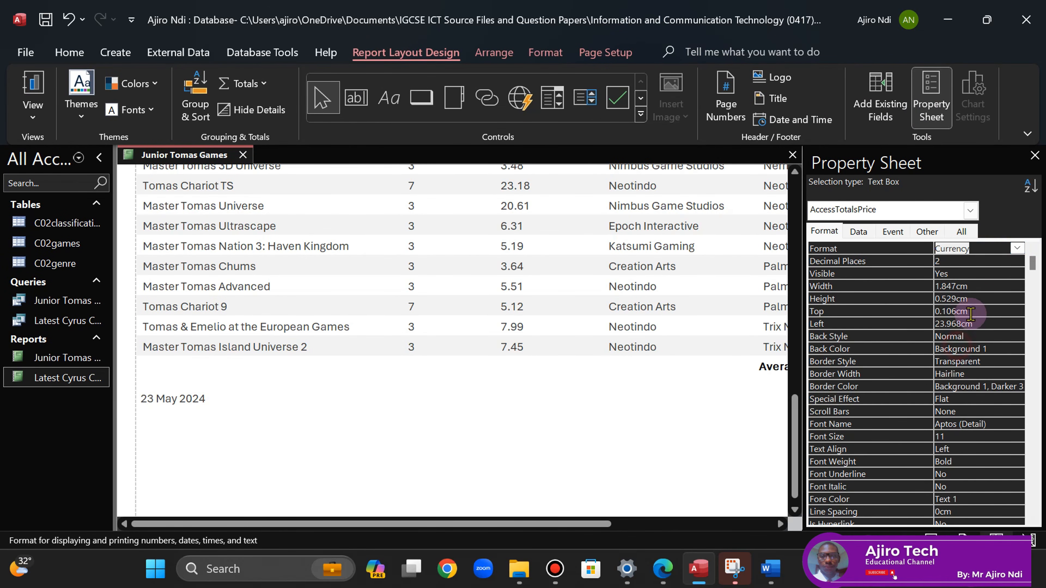
left_click(1035, 156)
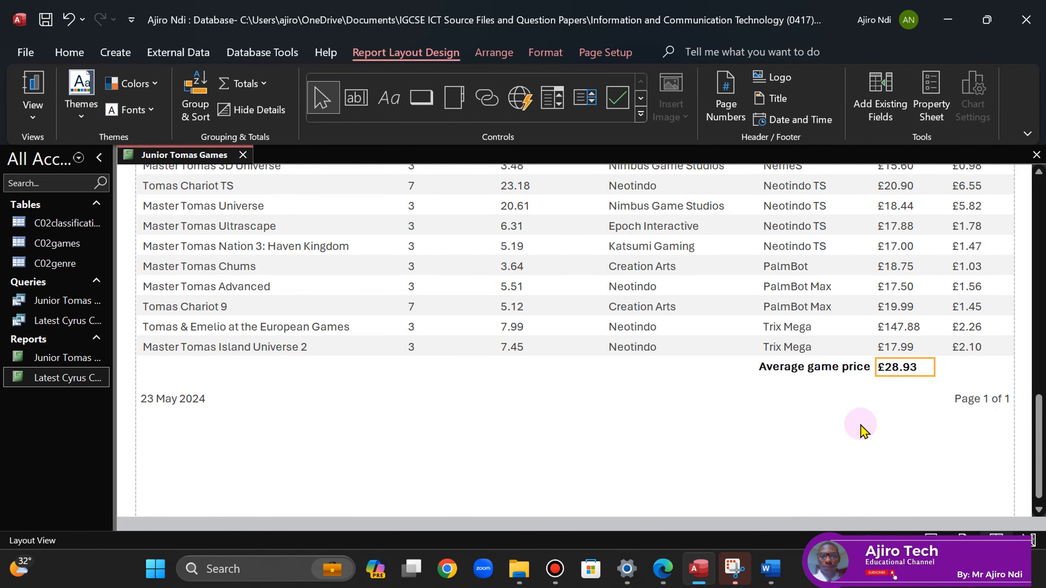
left_click(663, 568)
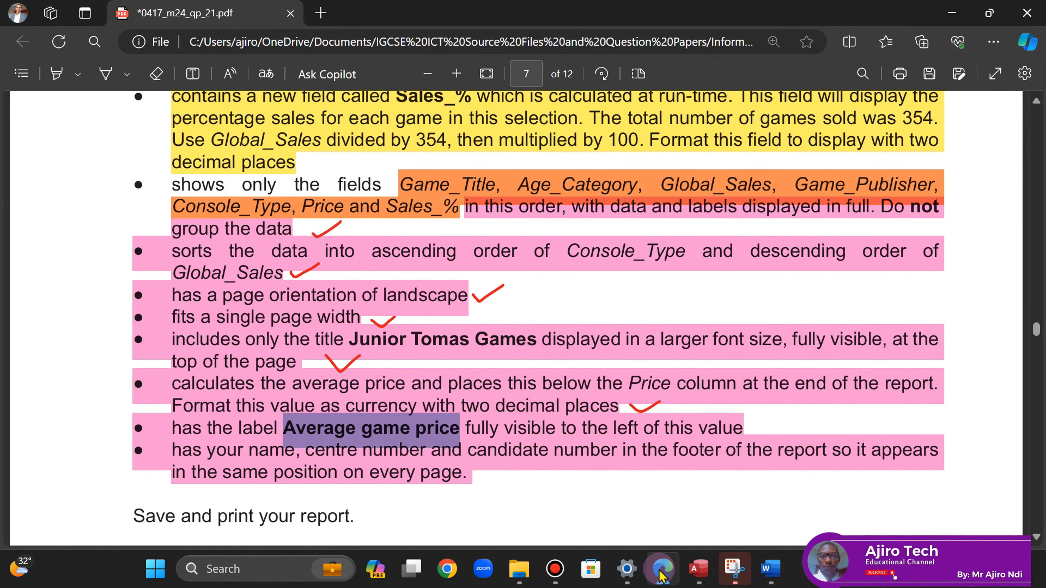
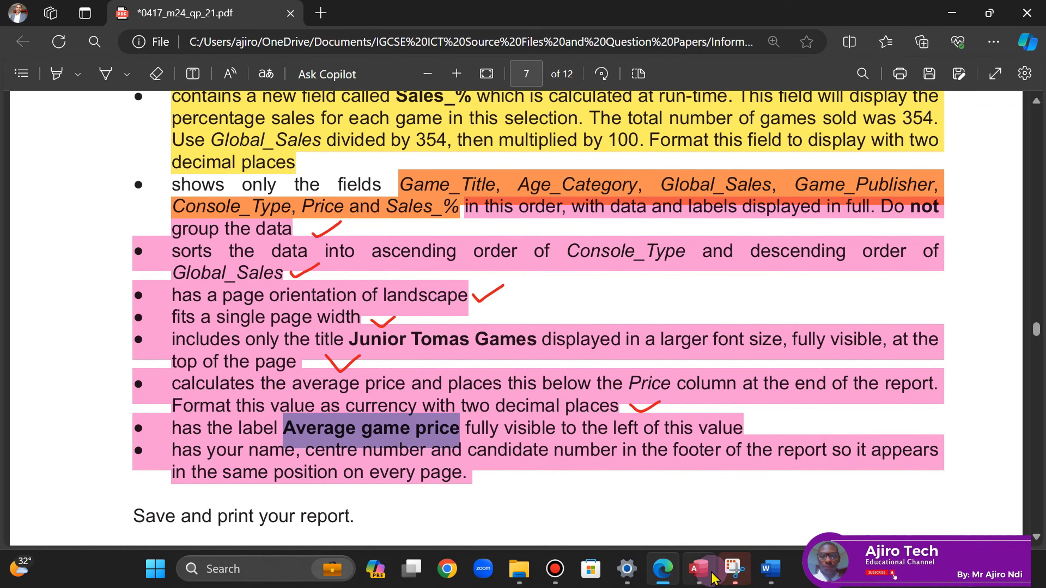
- Open the Junior Tomas Games report in Design View and narrow the footer's =Now() and page-number boxes
left_click(699, 569)
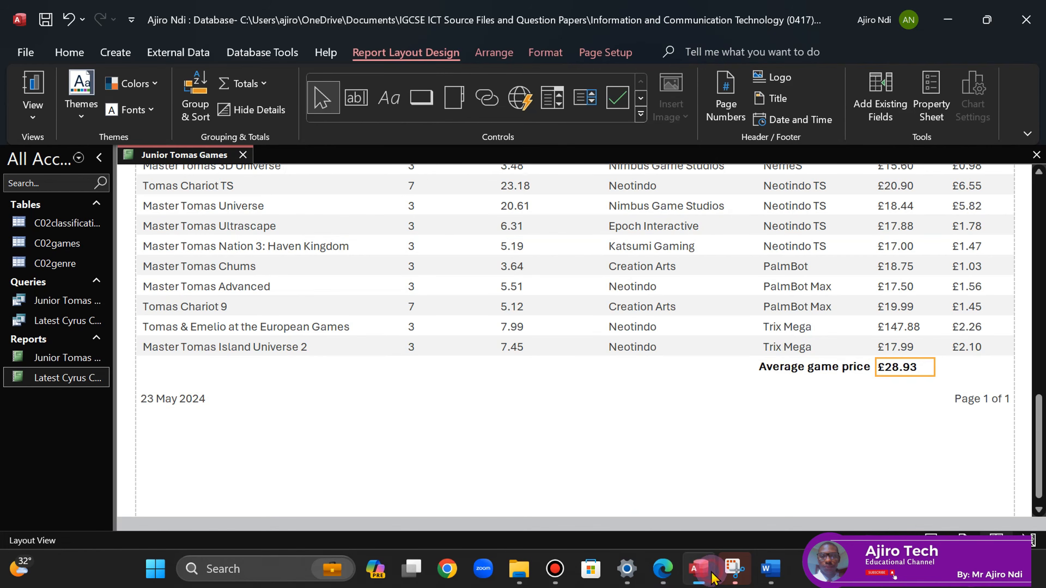
right_click(175, 163)
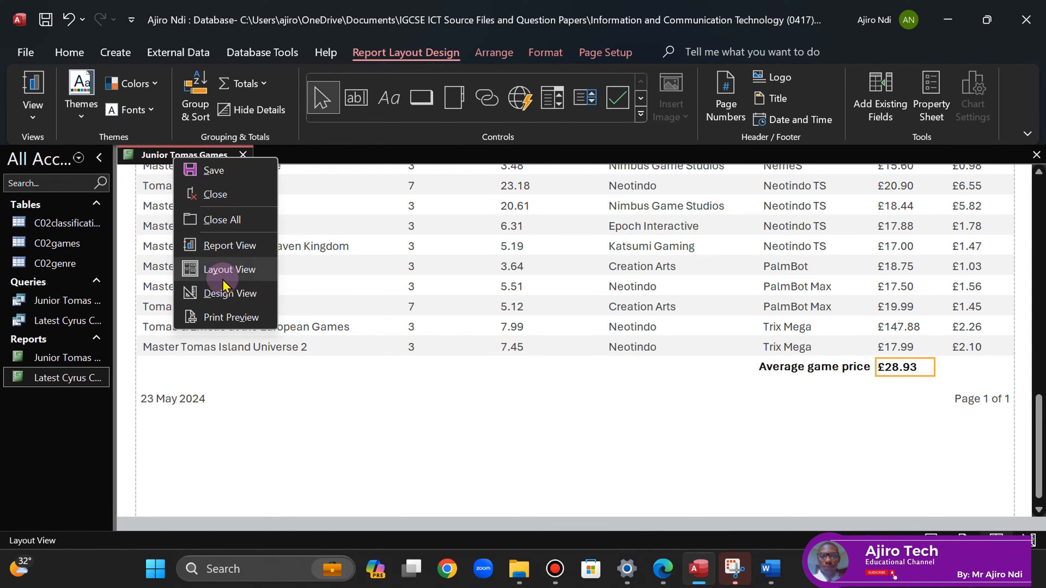
left_click(225, 292)
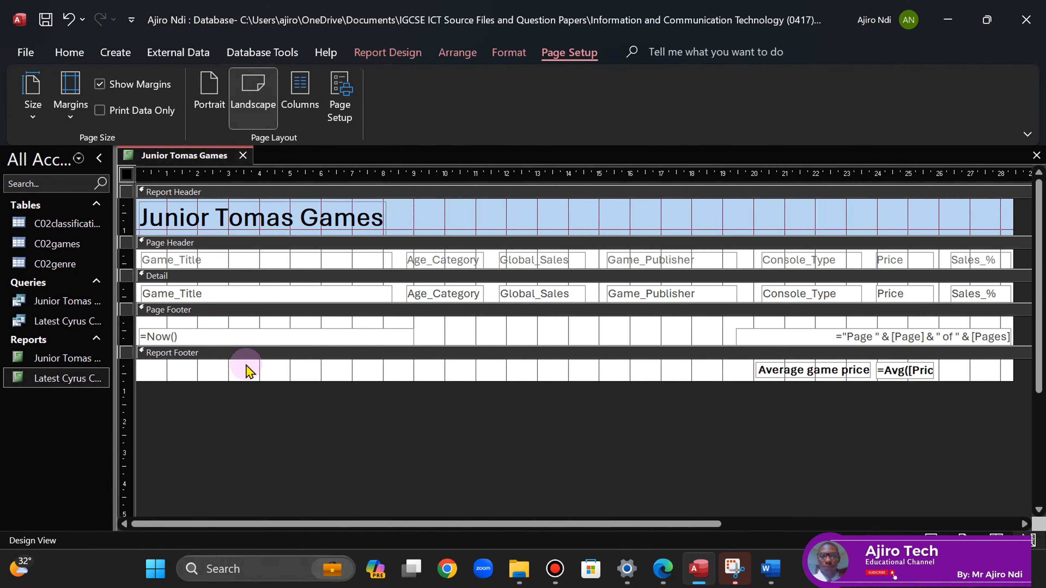
left_click(399, 338)
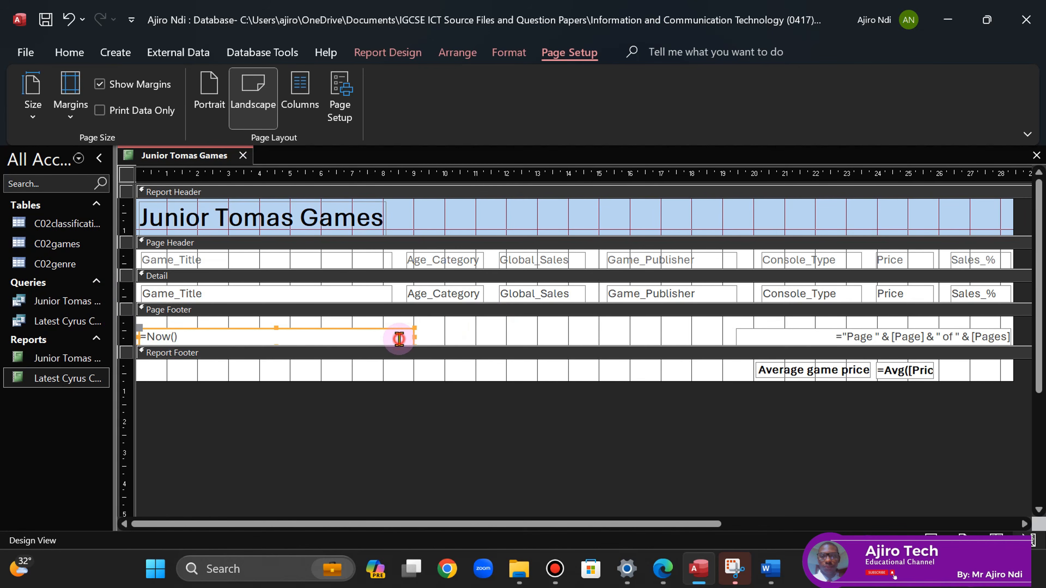
left_click_drag(372, 338, 353, 337)
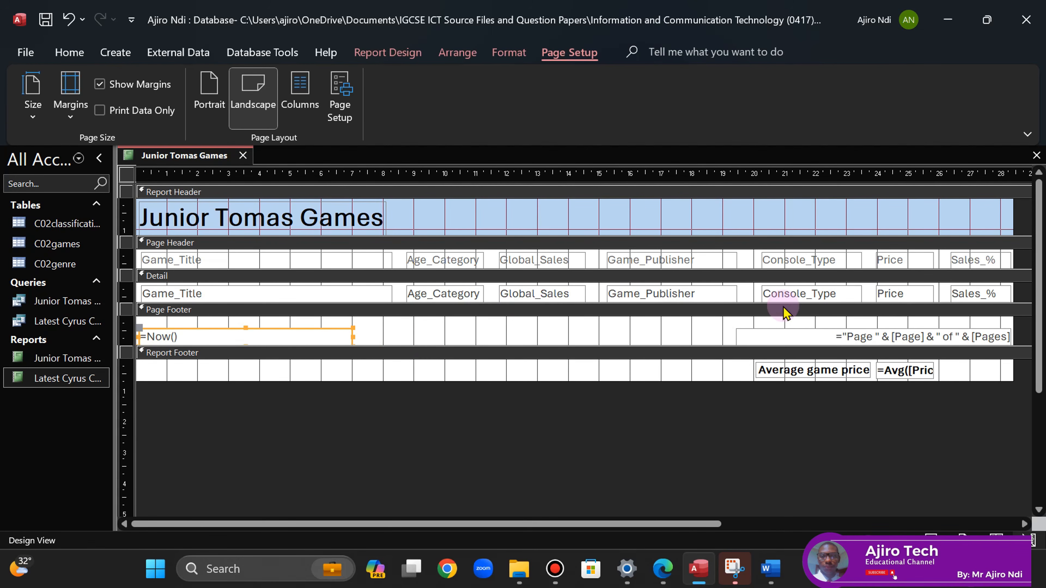
left_click(780, 335)
left_click_drag(736, 337, 815, 336)
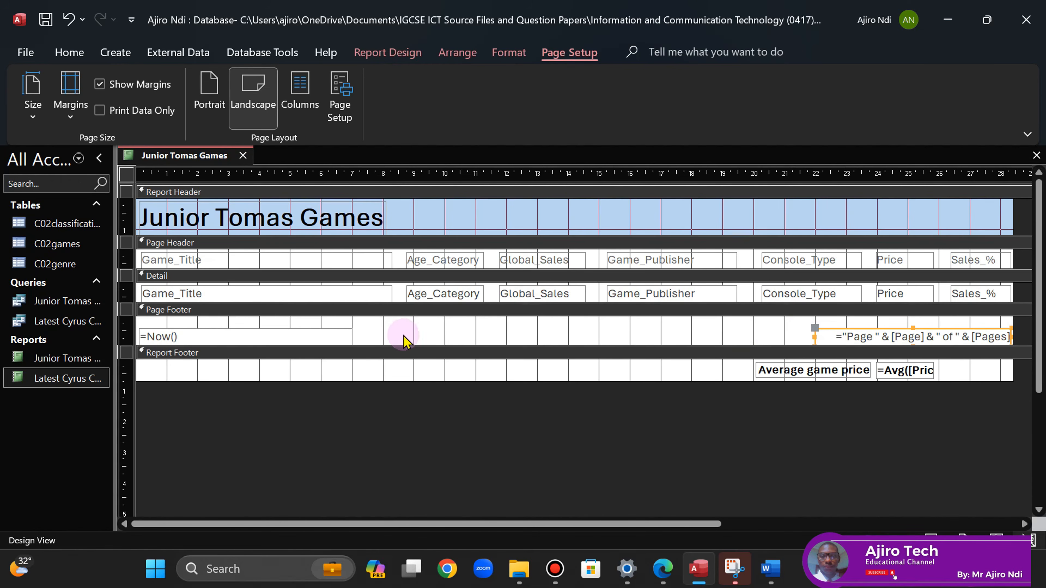
left_click(397, 54)
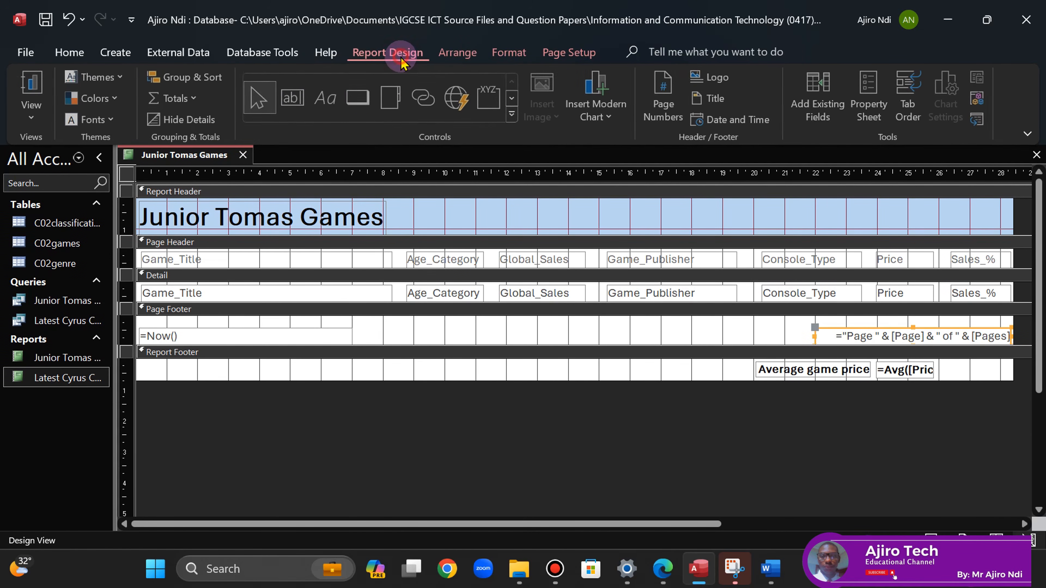
- Draw a Page Footer label holding the candidate's name, centre number and candidate number
left_click(326, 108)
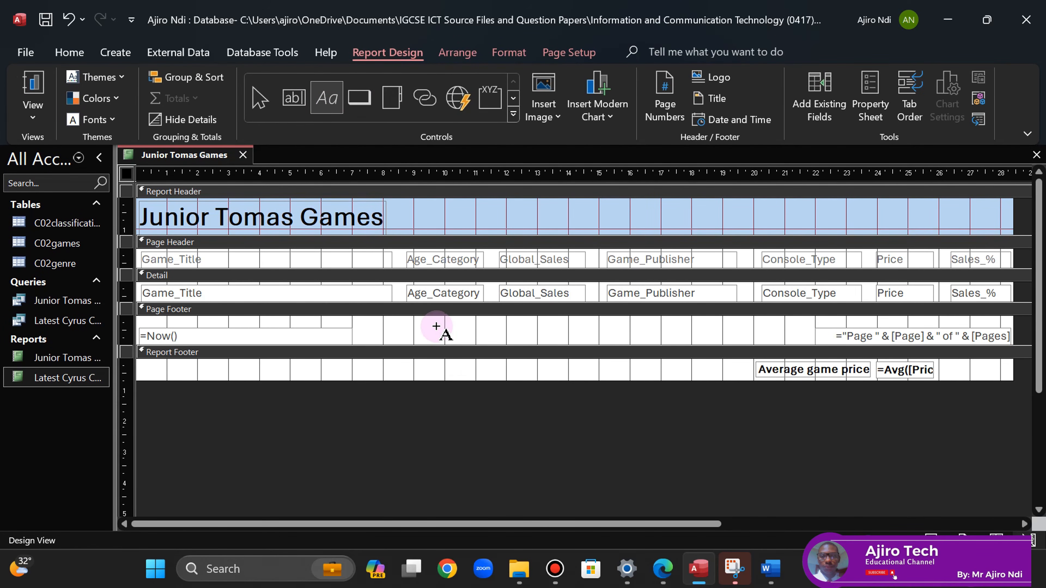
left_click_drag(436, 327, 690, 346)
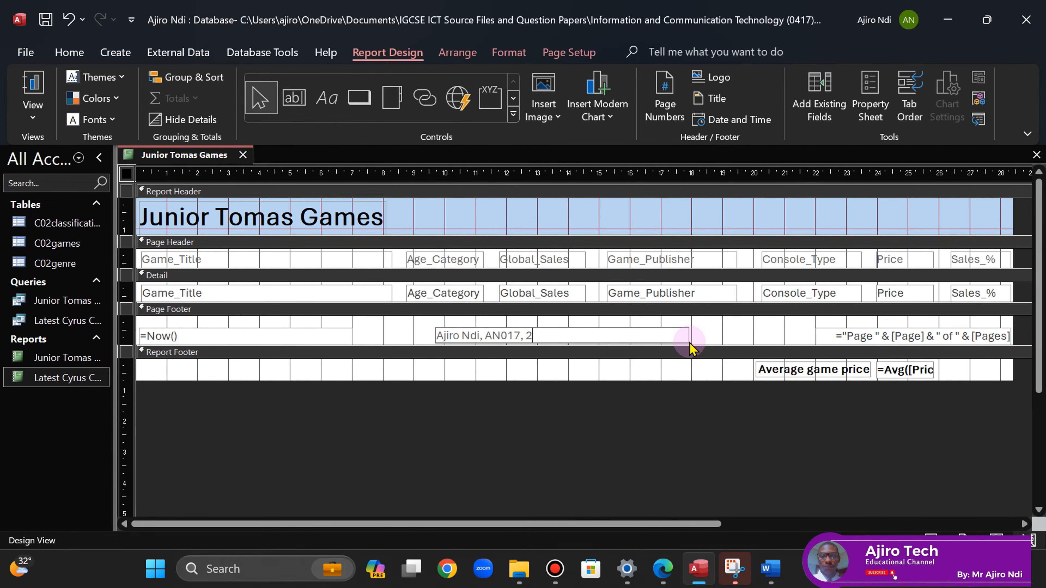
left_click(583, 433)
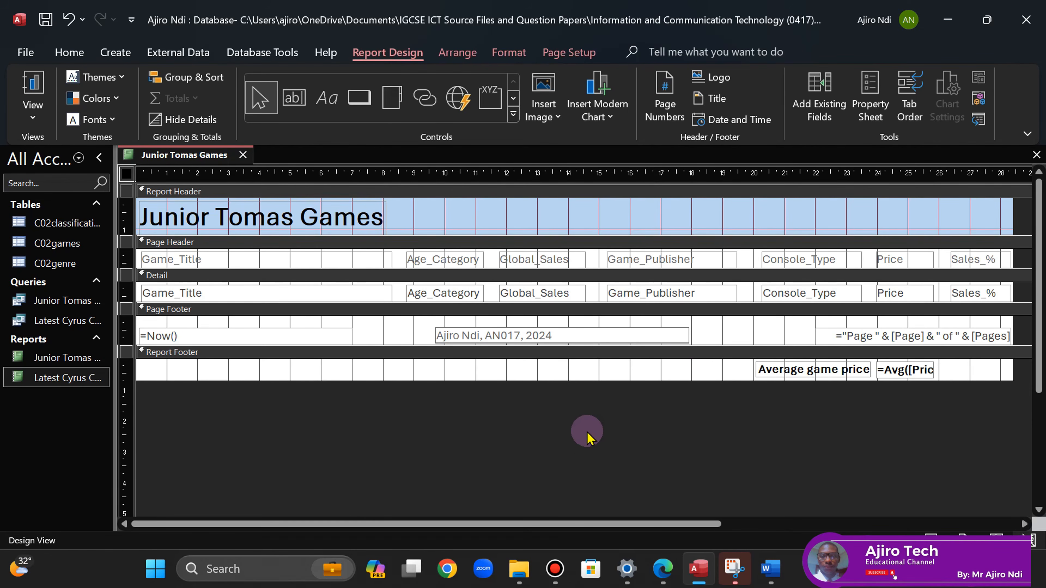
left_click(536, 331)
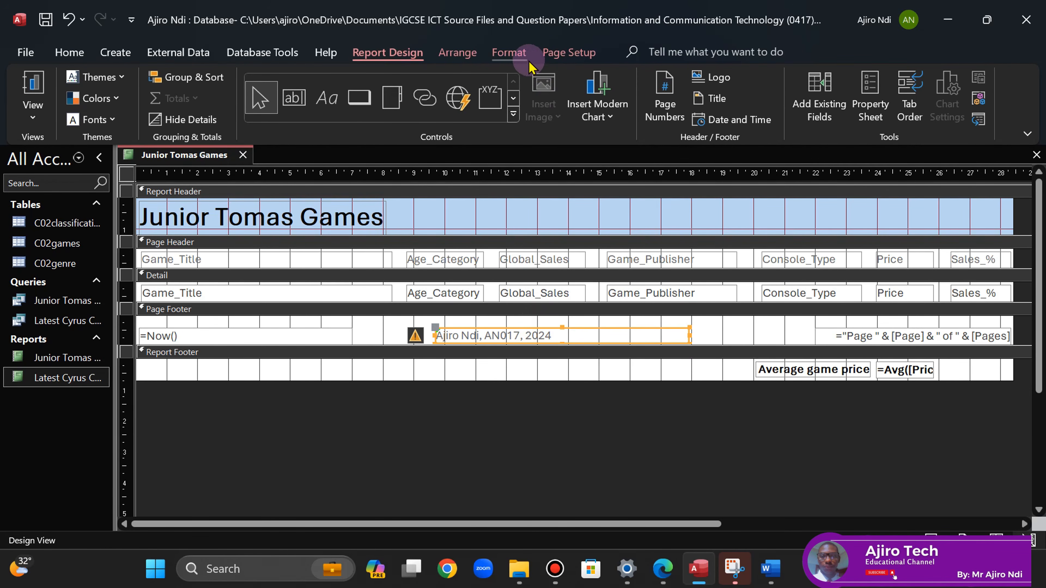
- Format the footer label as centred, bold, 14-point text
left_click(510, 53)
left_click(298, 114)
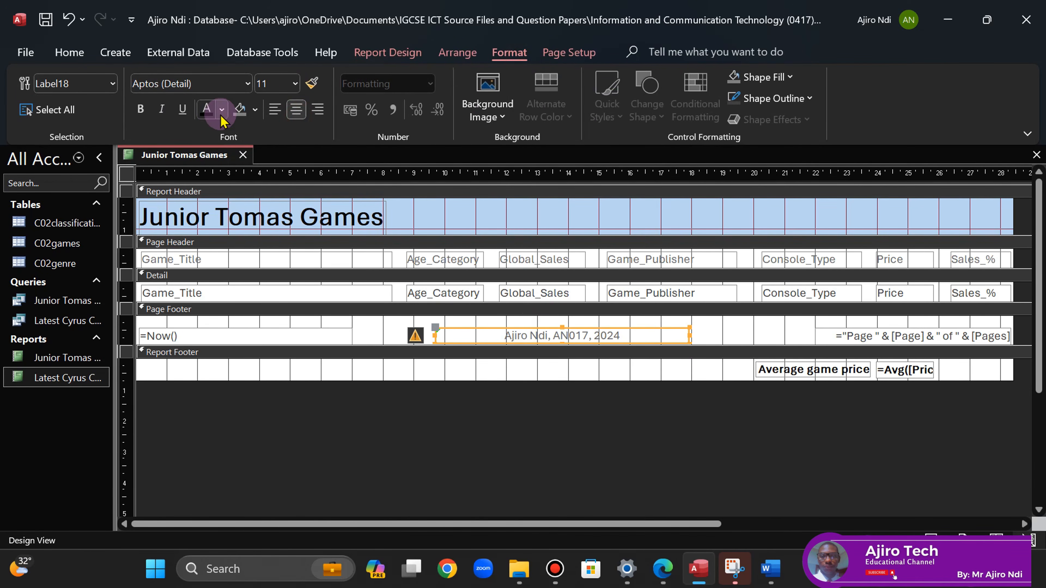
left_click(140, 109)
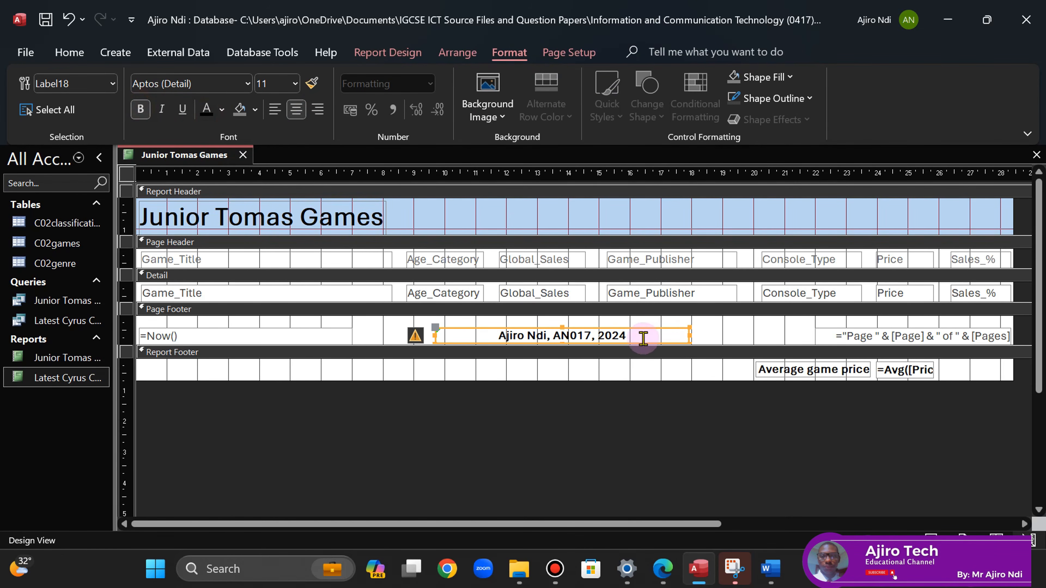
left_click_drag(641, 328, 642, 328)
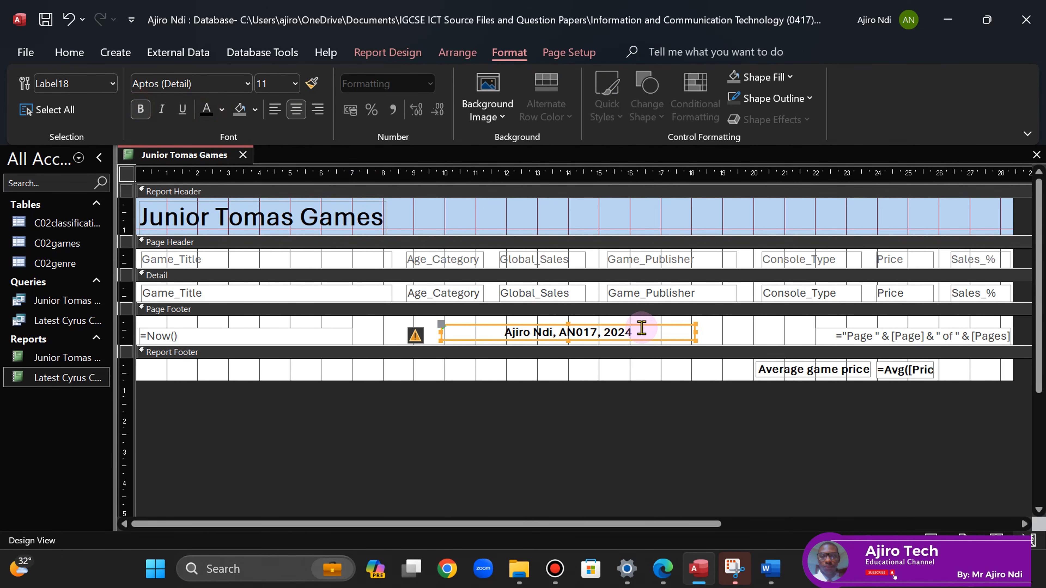
left_click(298, 83)
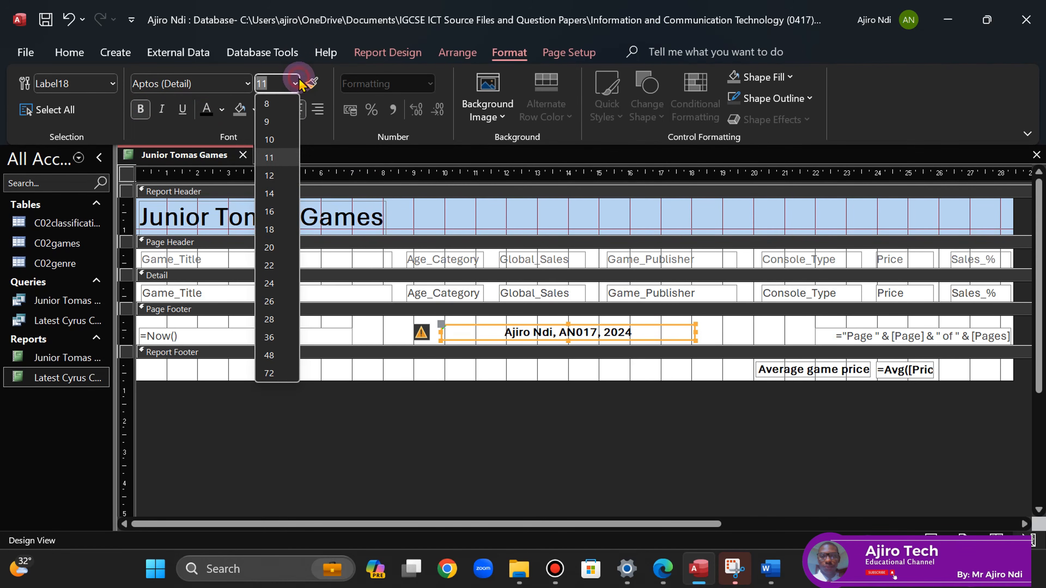
left_click(272, 195)
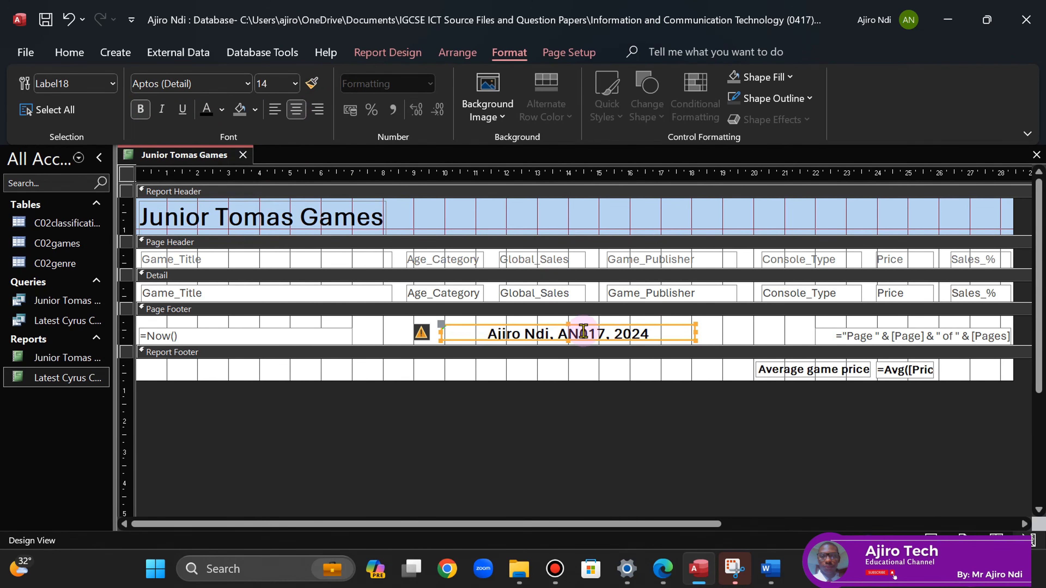
- Nudge the footer label slightly right, then bring the question paper back
left_click(569, 325)
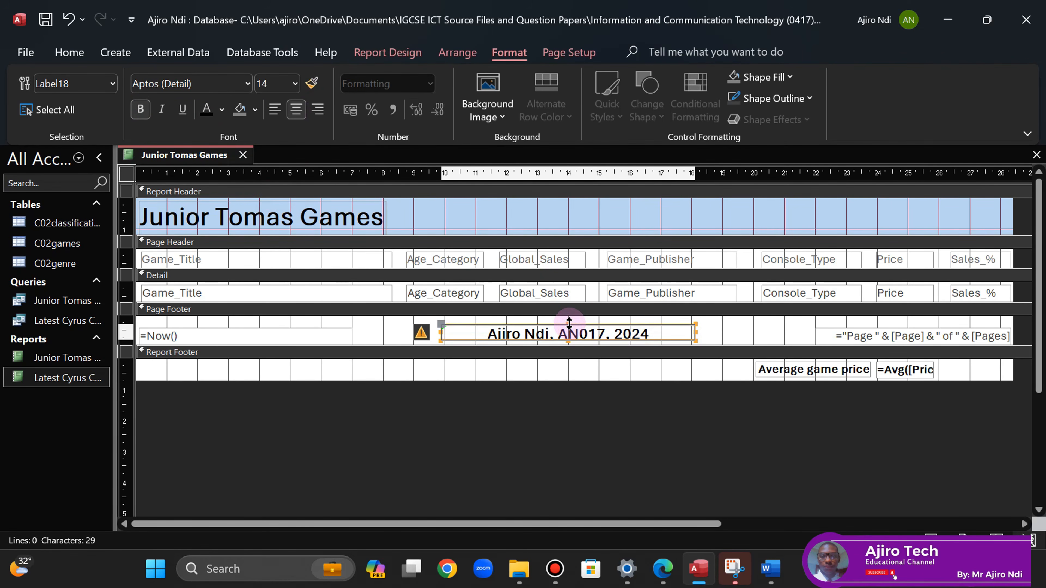
left_click(573, 323)
left_click(575, 321)
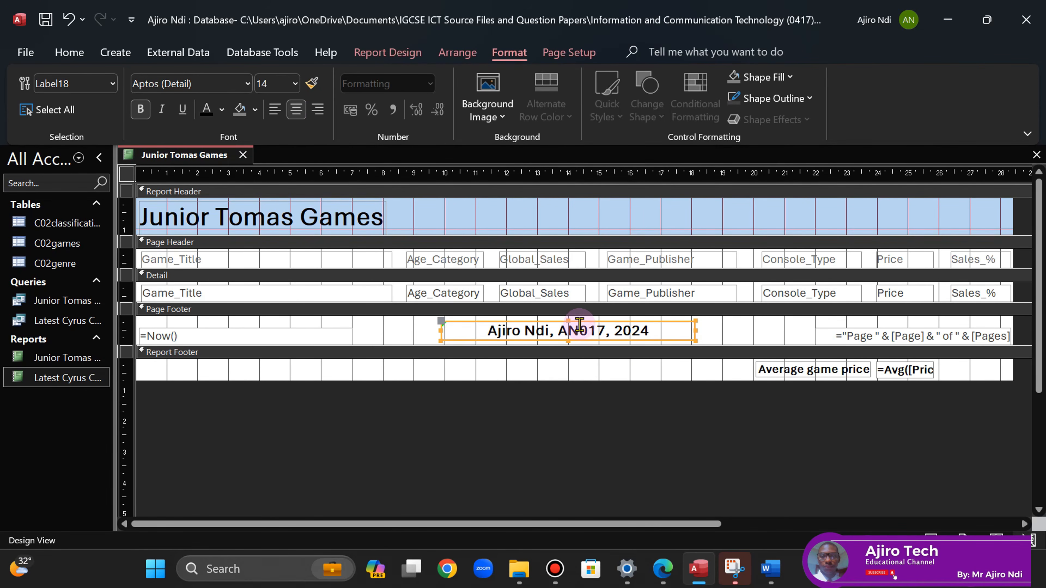
left_click_drag(633, 322, 636, 322)
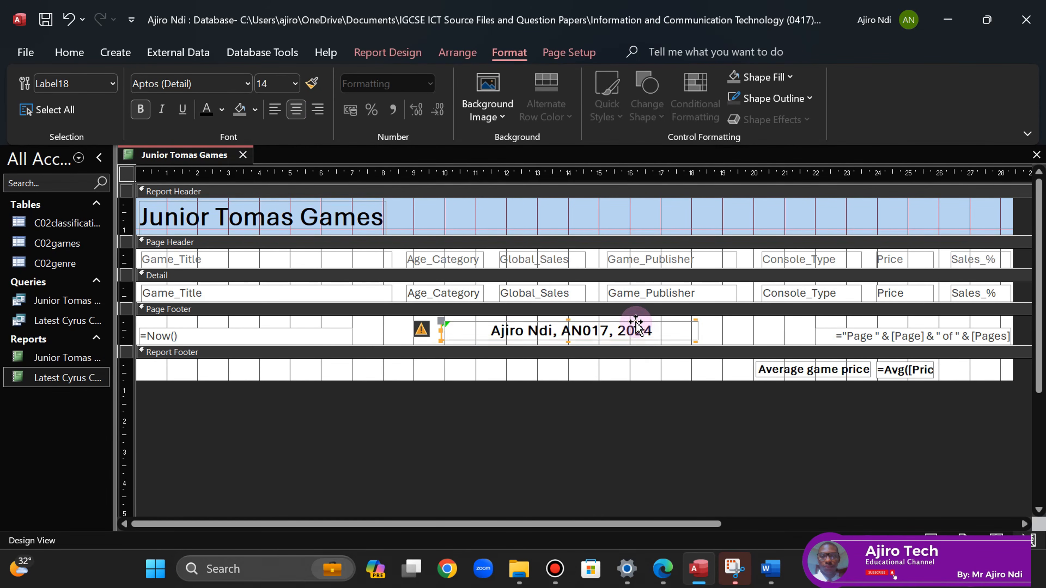
key("Right")
key("Right")
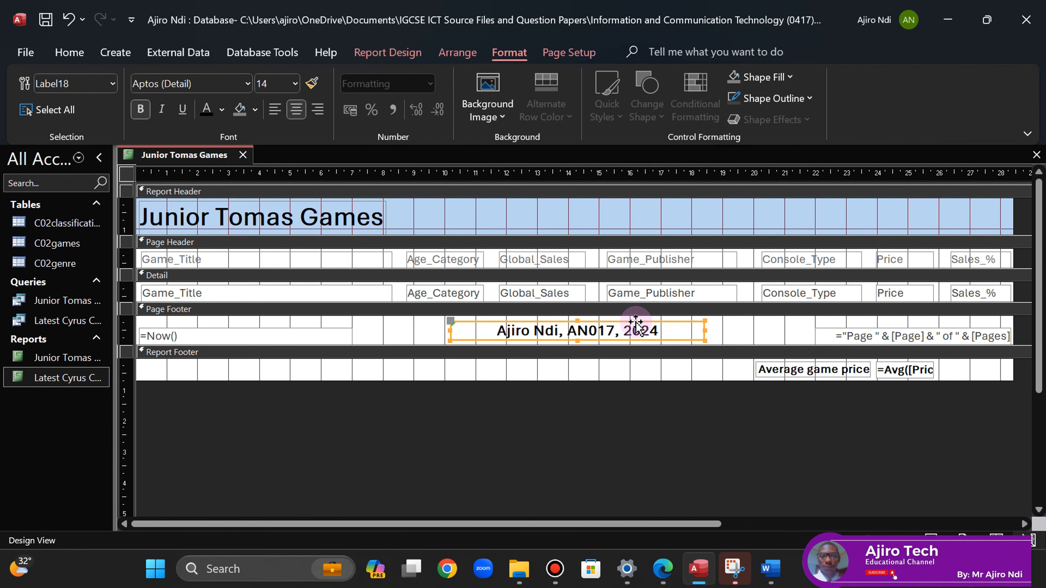
left_click(393, 474)
left_click(663, 570)
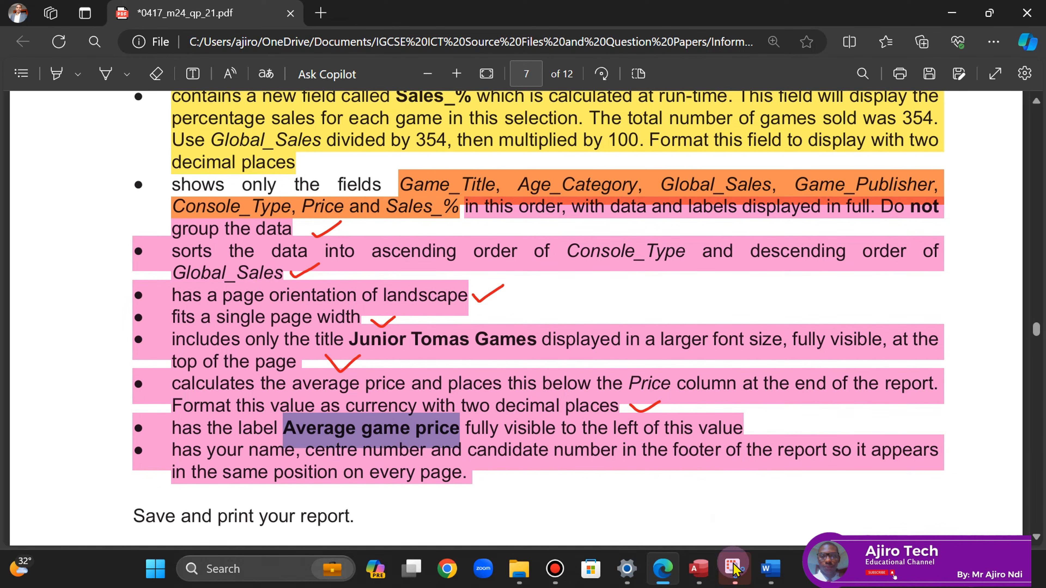
- Tick the footer requirement on the question paper in red and return to the Access report
left_click(699, 571)
left_click(675, 579)
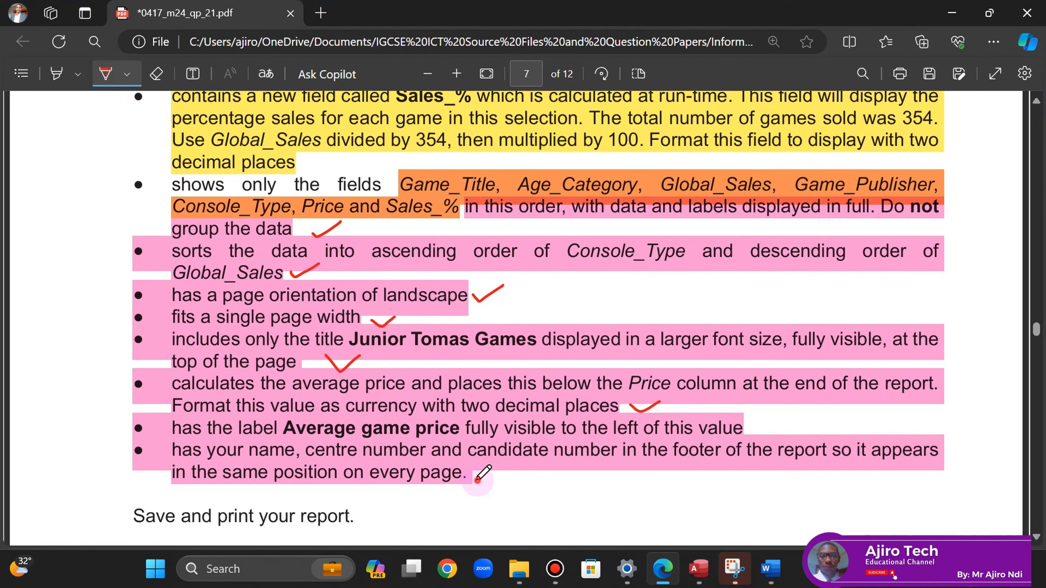
left_click_drag(477, 480, 506, 478)
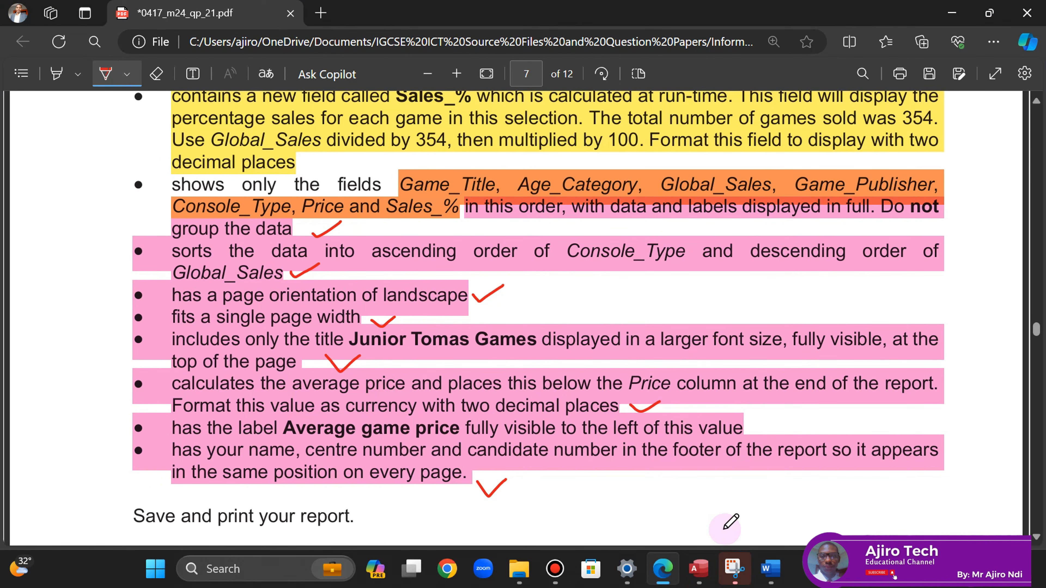
left_click(699, 570)
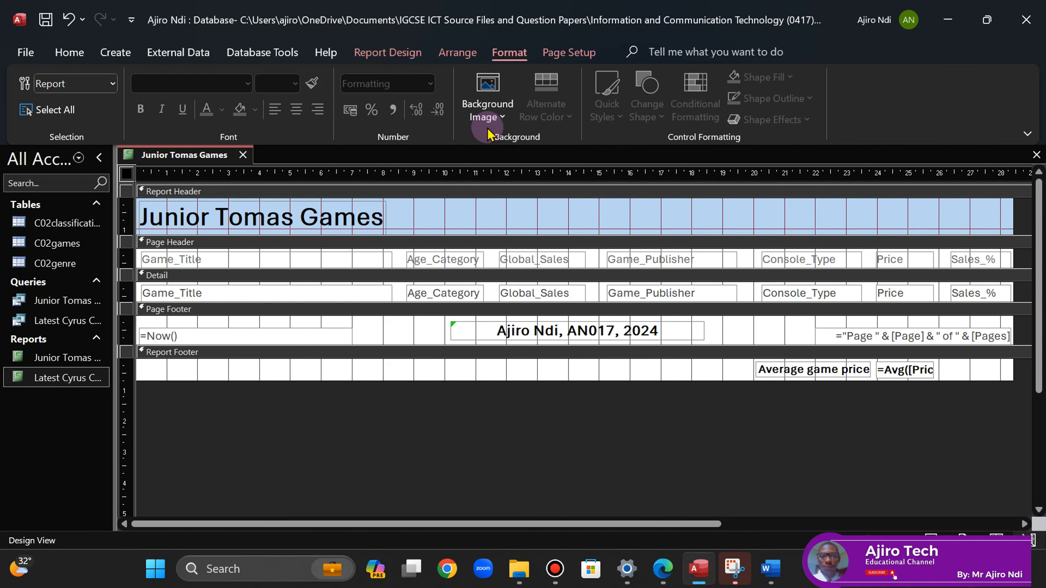
- Show the Junior Tomas Games report in Print Preview and zoom in on page 2
right_click(180, 159)
left_click(181, 159)
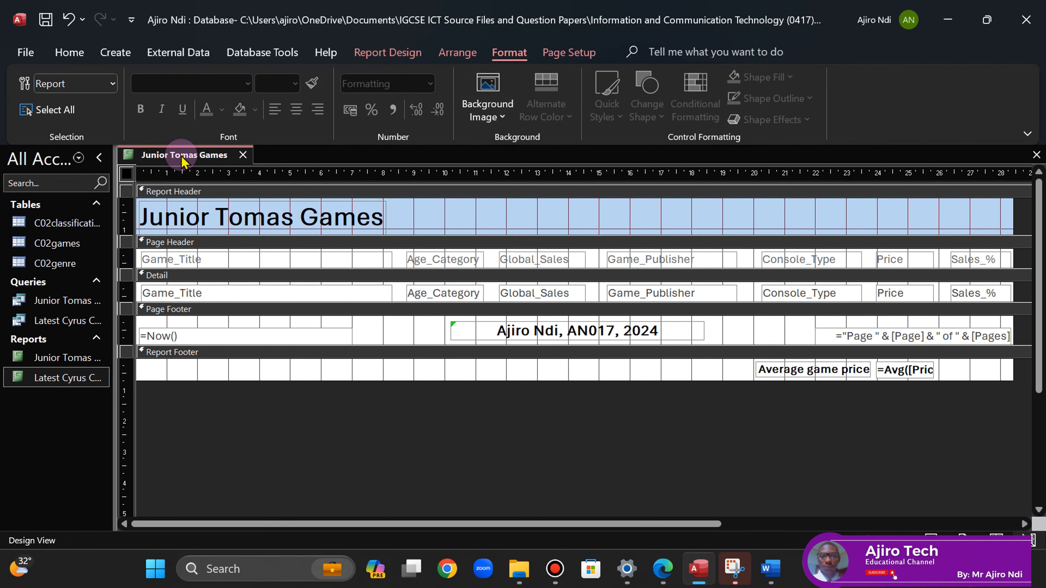
right_click(182, 160)
left_click(235, 316)
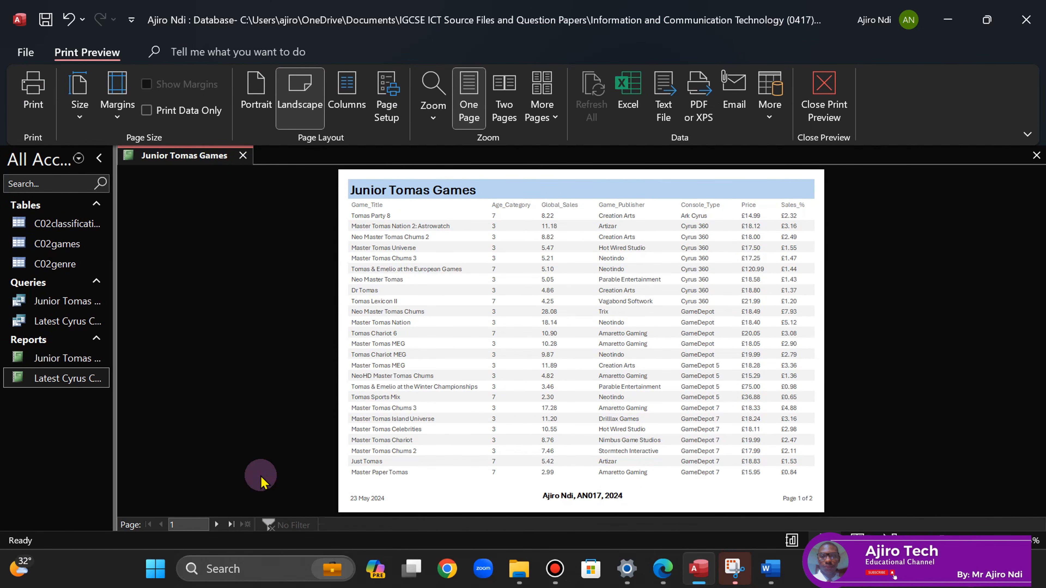
left_click(218, 526)
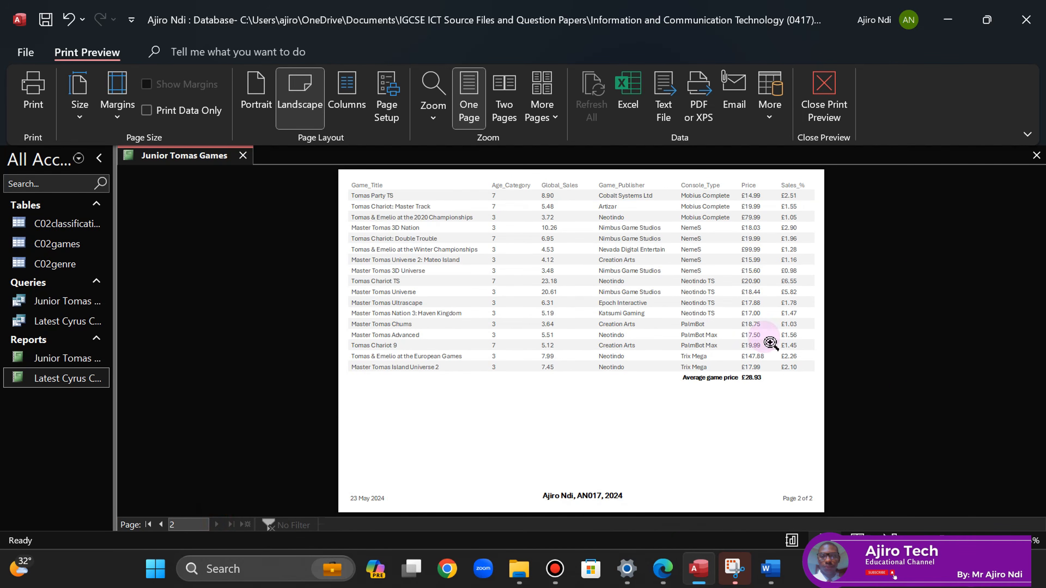
left_click(749, 415)
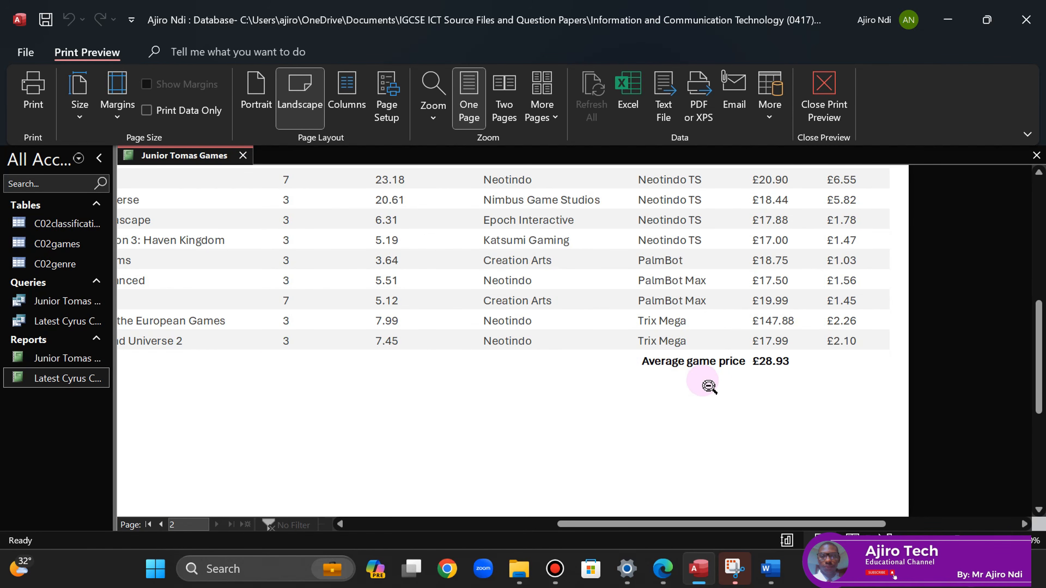
- Compare the preview with the question paper and return to page 1's title and headings
left_click(663, 569)
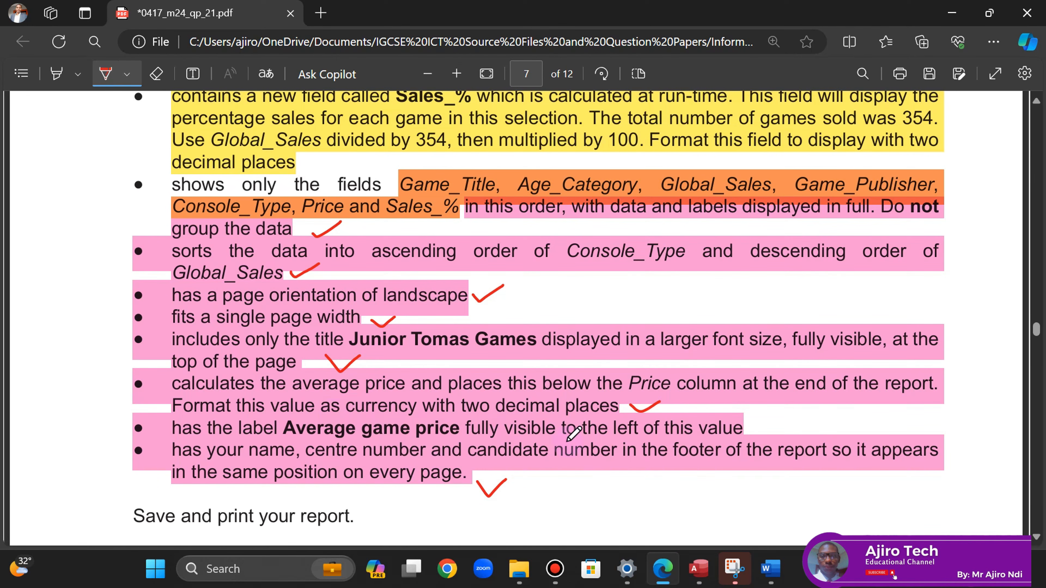
mouse_move(693, 578)
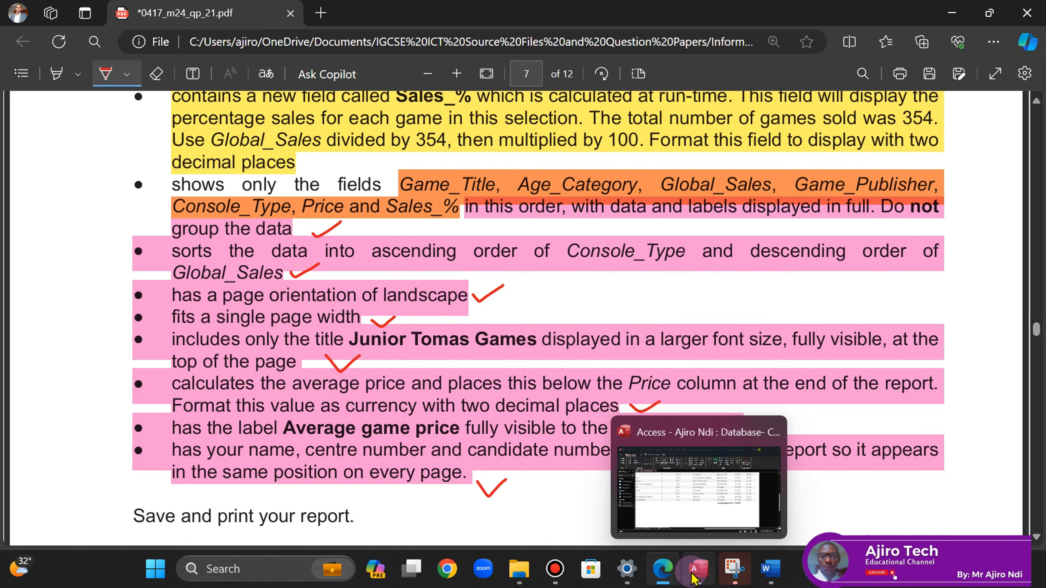
left_click(697, 571)
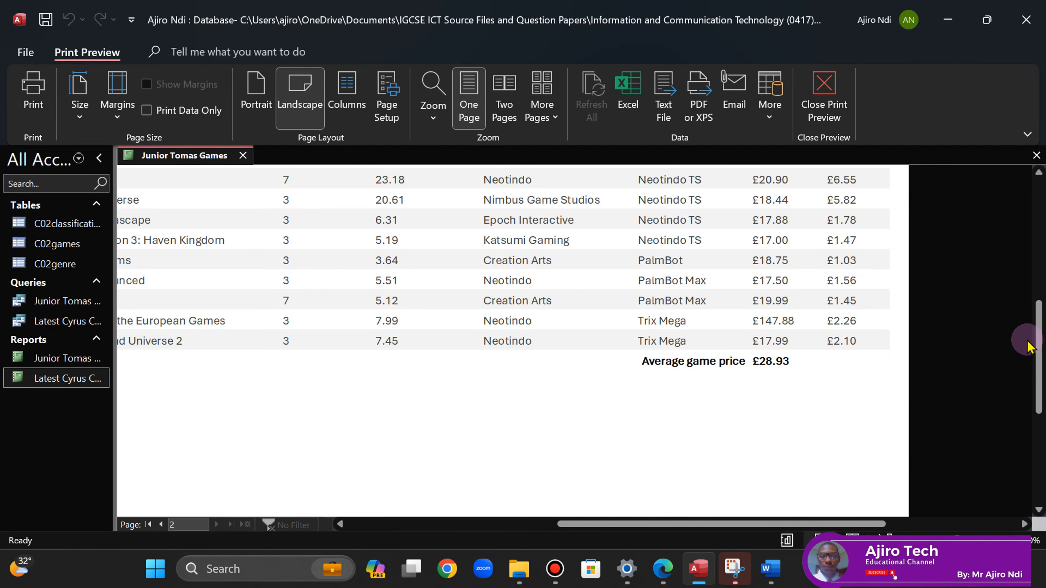
mouse_move(1038, 356)
left_mouse_down()
mouse_move(1038, 276)
mouse_move(1036, 342)
left_mouse_up()
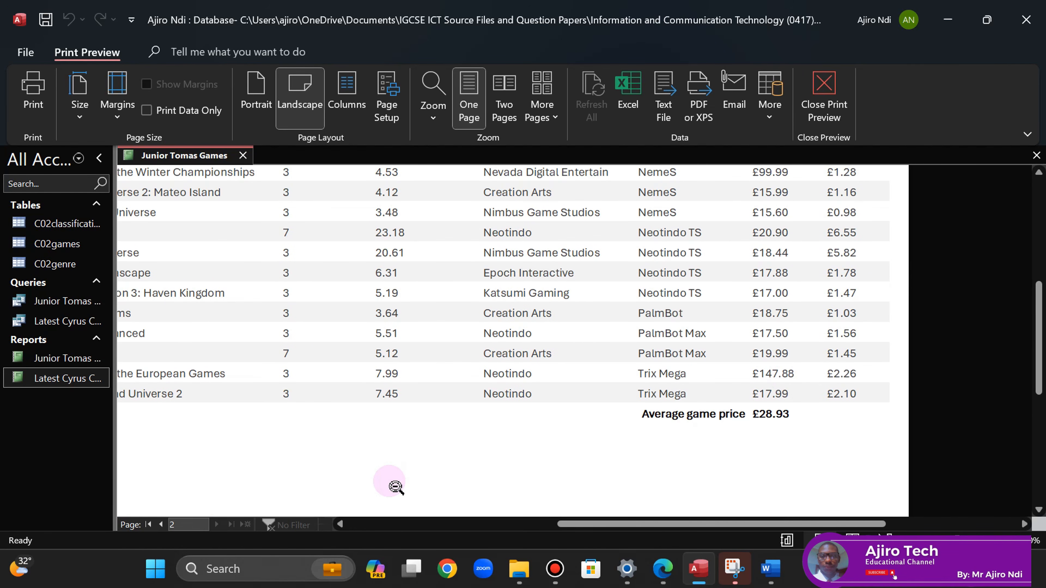
left_click(162, 526)
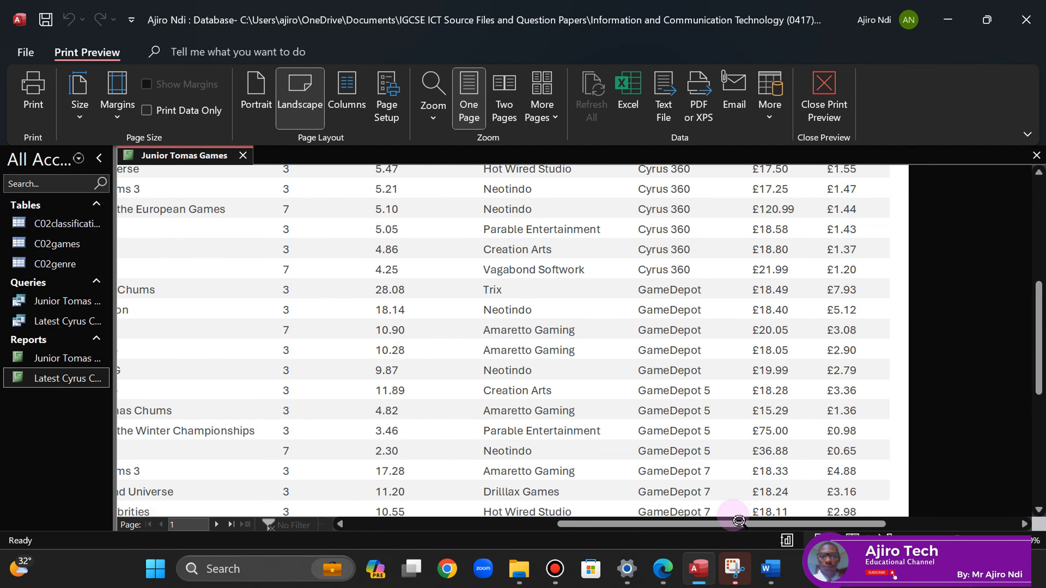
left_click_drag(725, 523, 684, 525)
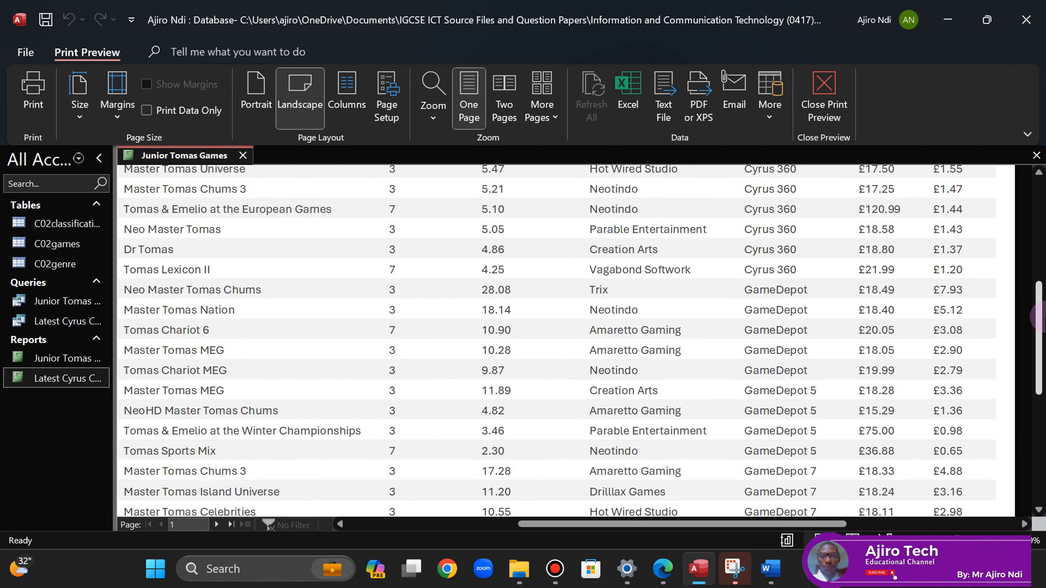
left_click_drag(1040, 331, 1036, 292)
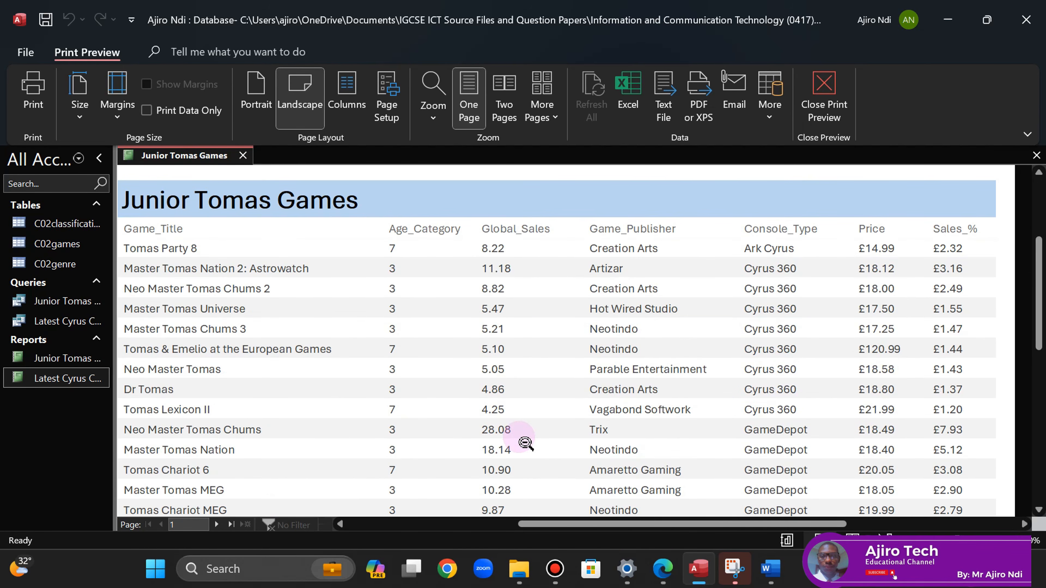
- Recheck the question paper, then save the Junior Tomas Games report
left_click(663, 570)
left_click(663, 569)
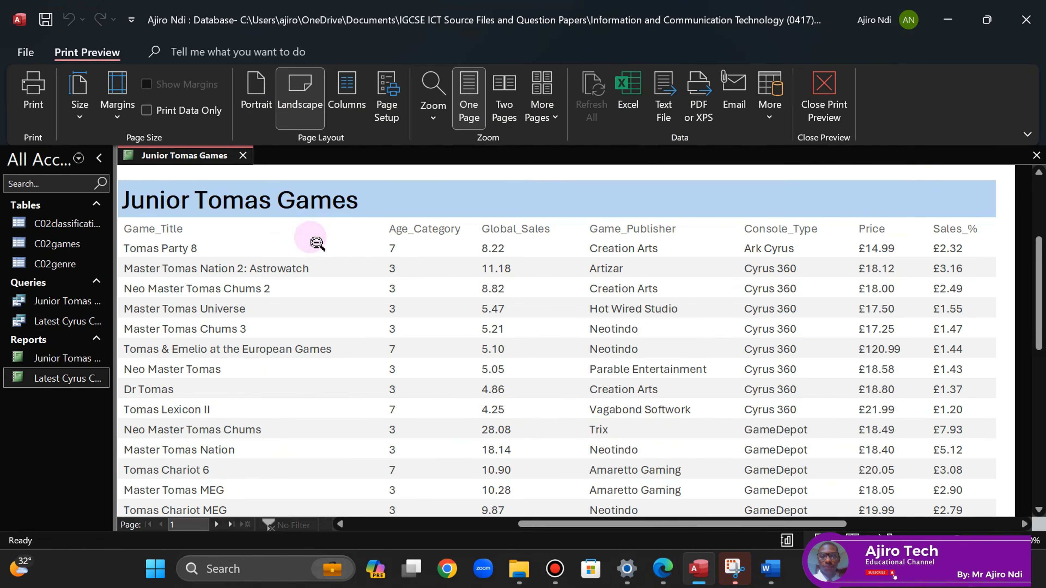
right_click(182, 160)
left_click(214, 176)
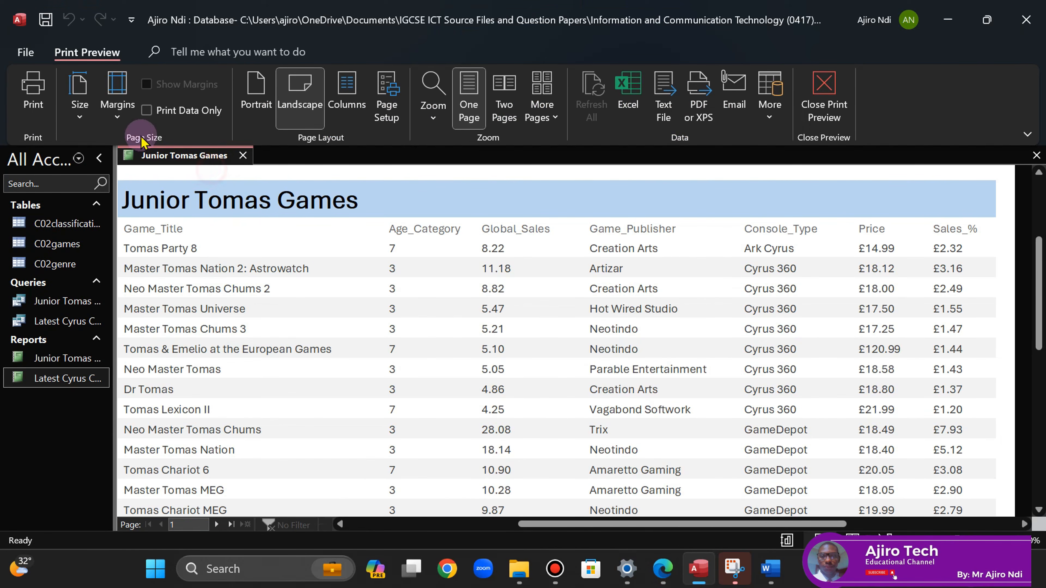
- Start a Print to PDF of the report, then cancel it and dismiss the failure message
left_click(33, 91)
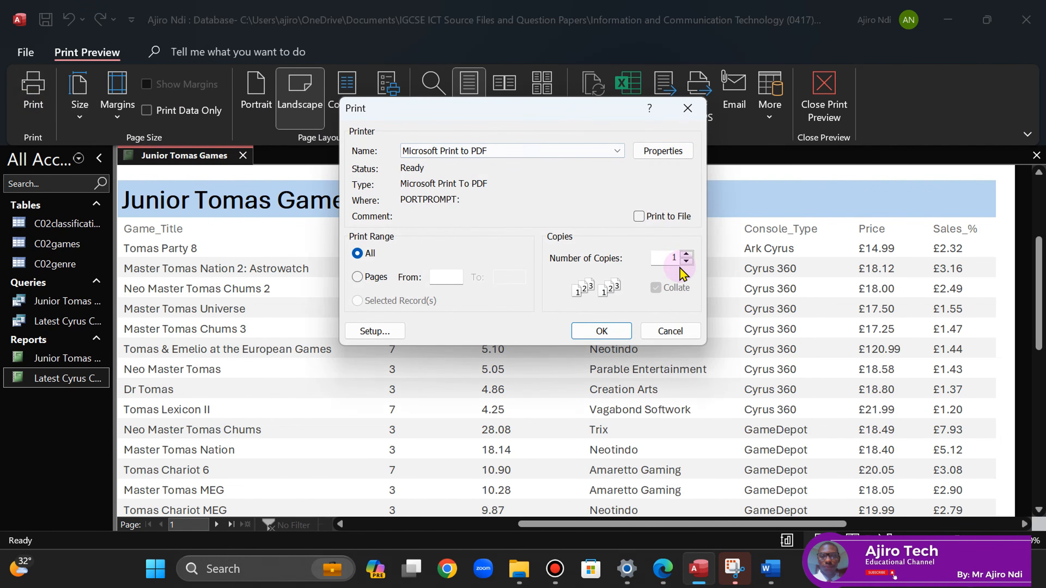
left_click(603, 333)
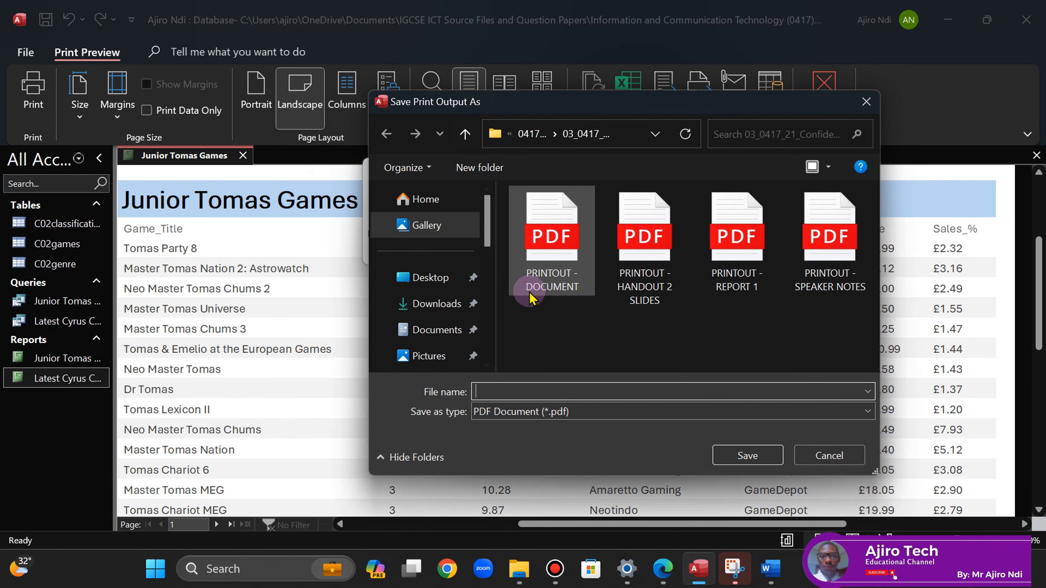
left_click(837, 457)
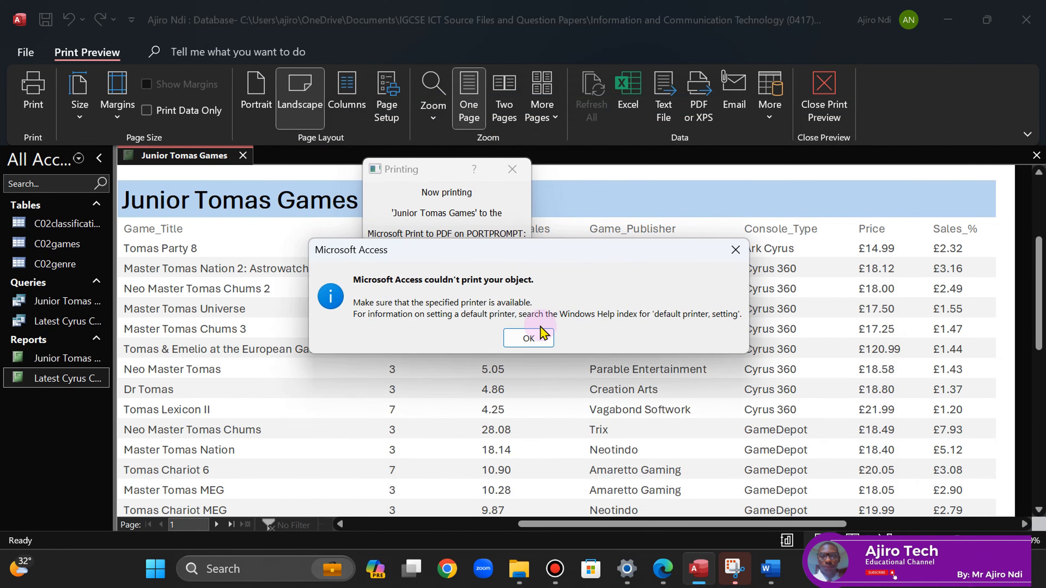
left_click(529, 336)
- Print the landscape report to PDF as 'PRINTOUT - REPORT 2'
left_click(33, 97)
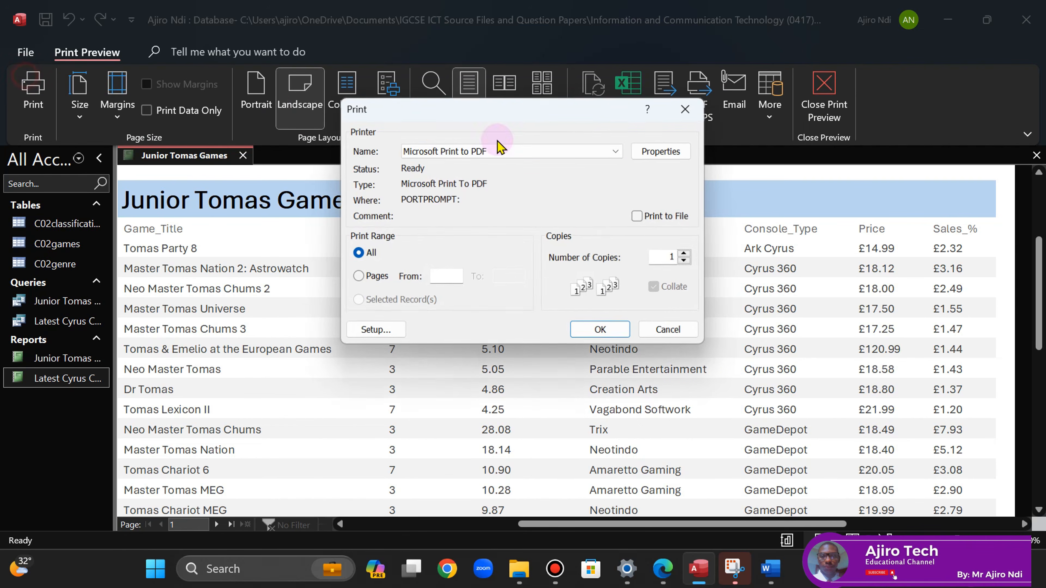
left_click(662, 152)
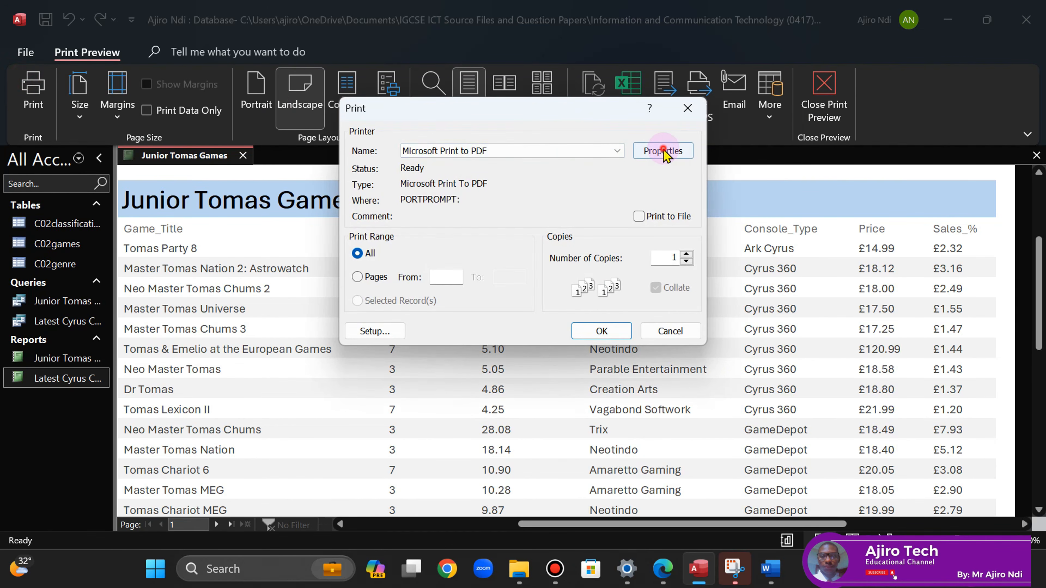
left_click(697, 475)
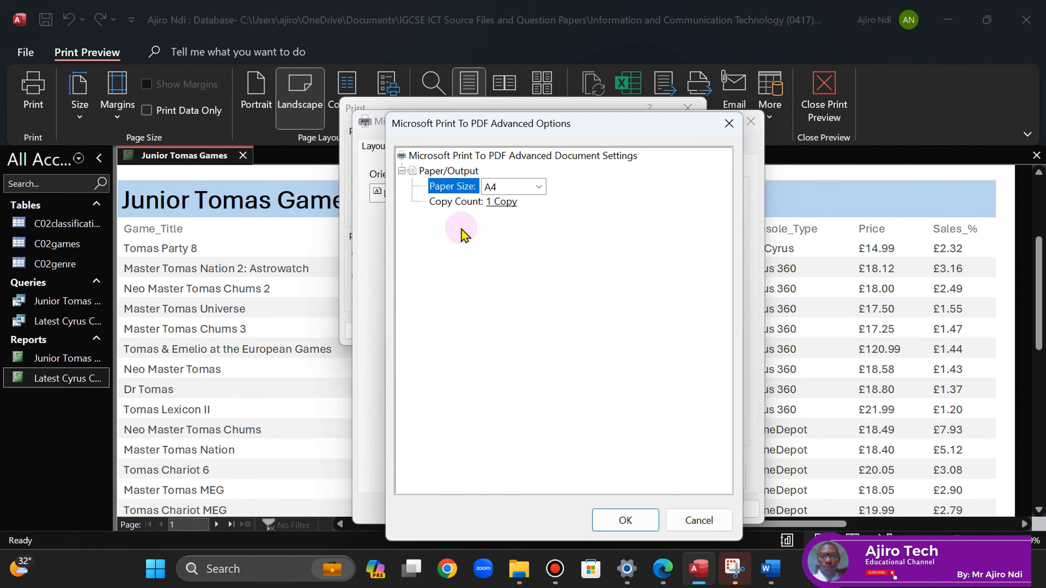
left_click(696, 518)
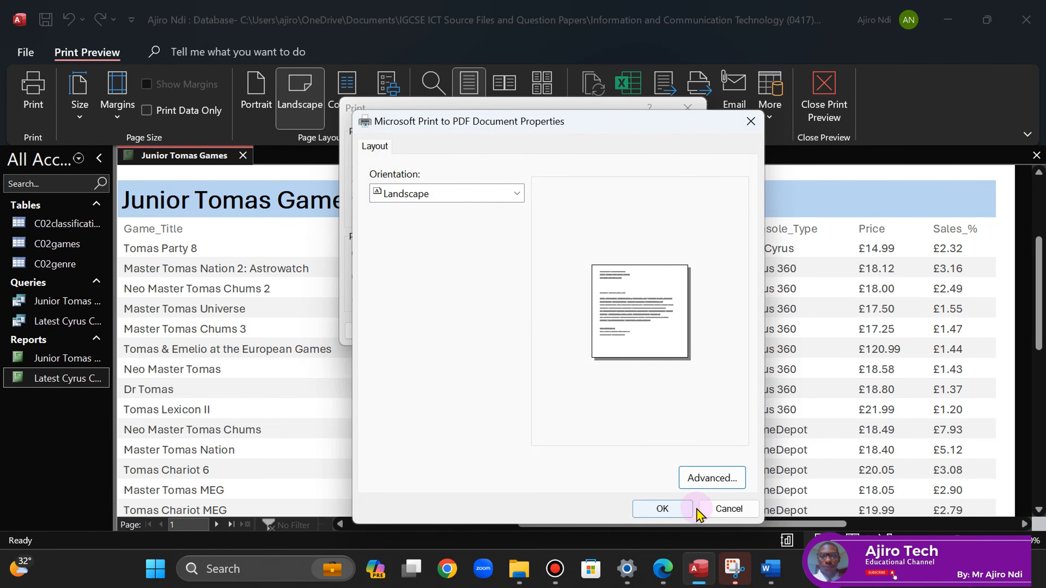
left_click(729, 508)
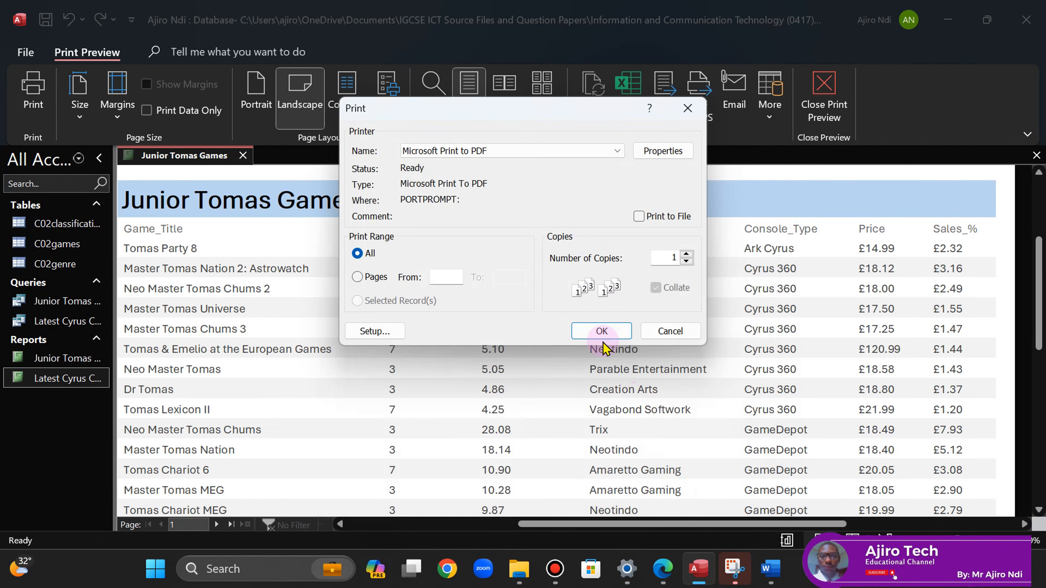
left_click(600, 333)
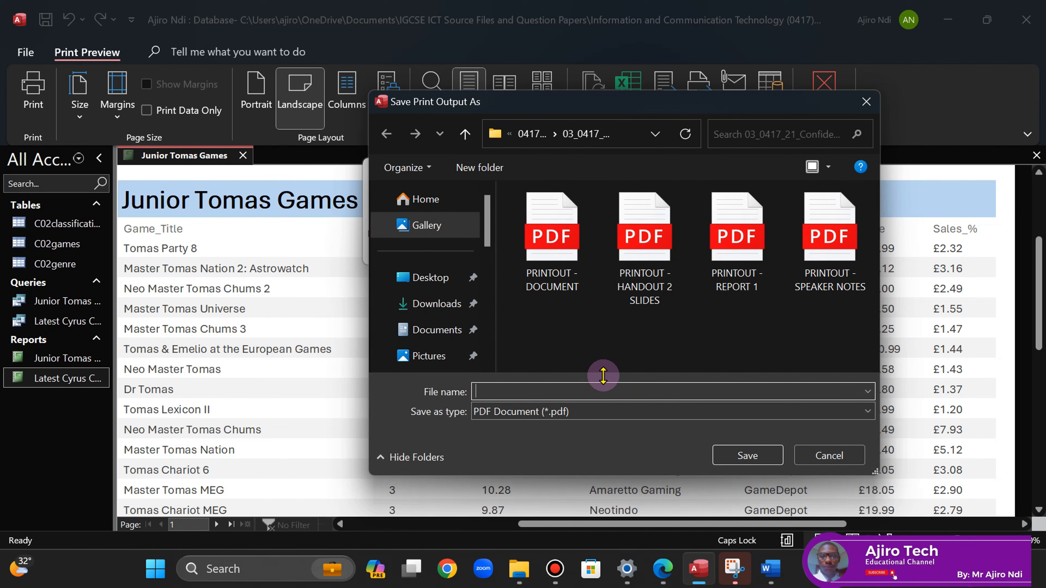
type("PRINTOUT")
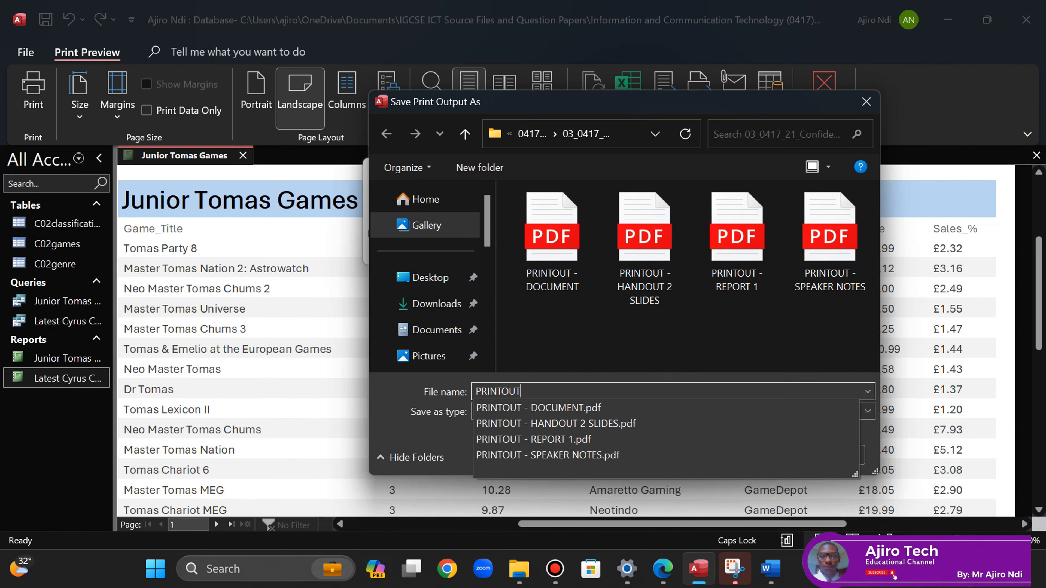
type(" - REP")
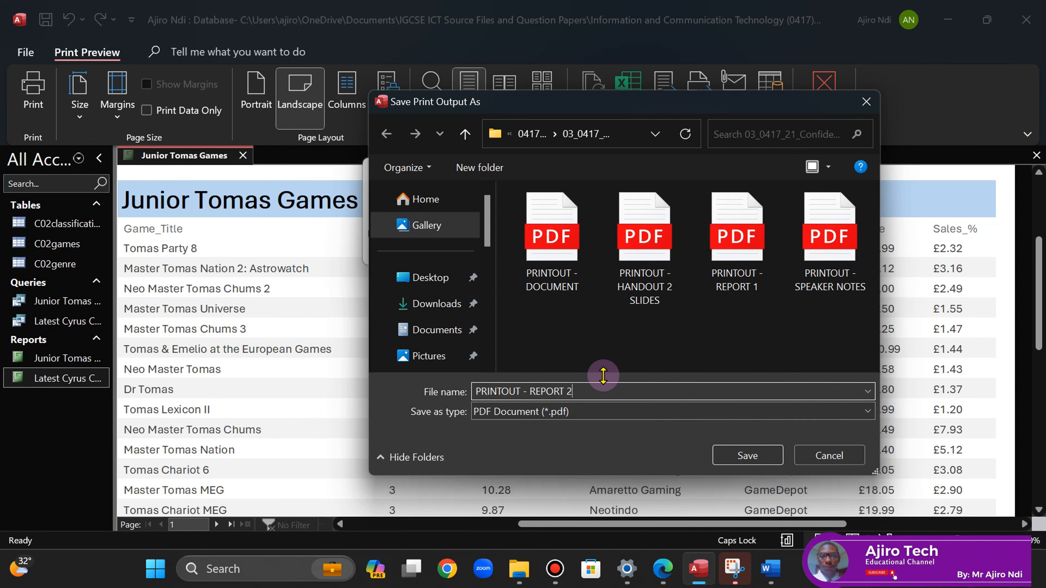
type("ORT 2")
left_click(746, 455)
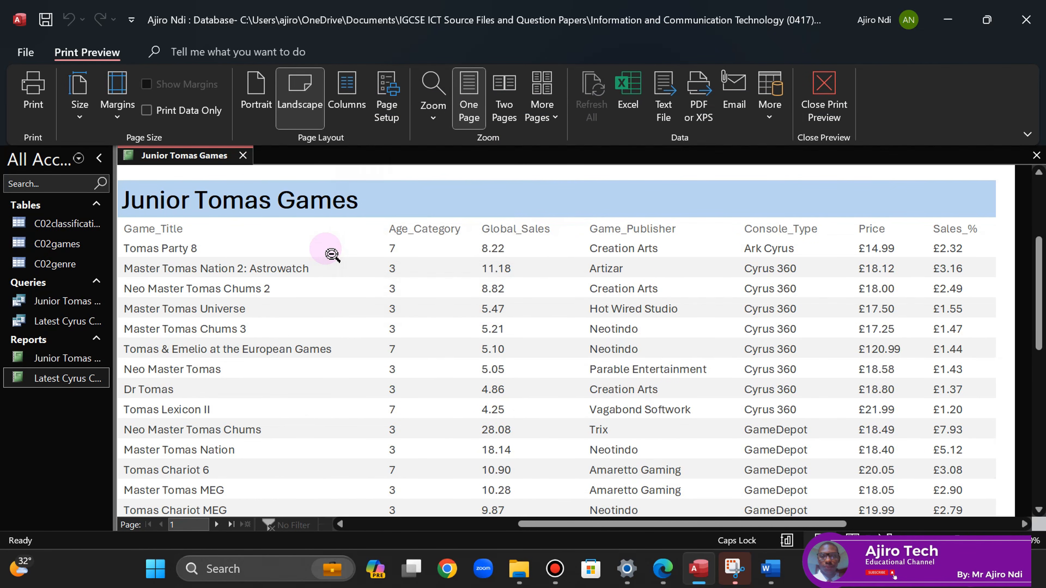
- Save and close the Junior Tomas Games report, then bring up the question paper
right_click(207, 155)
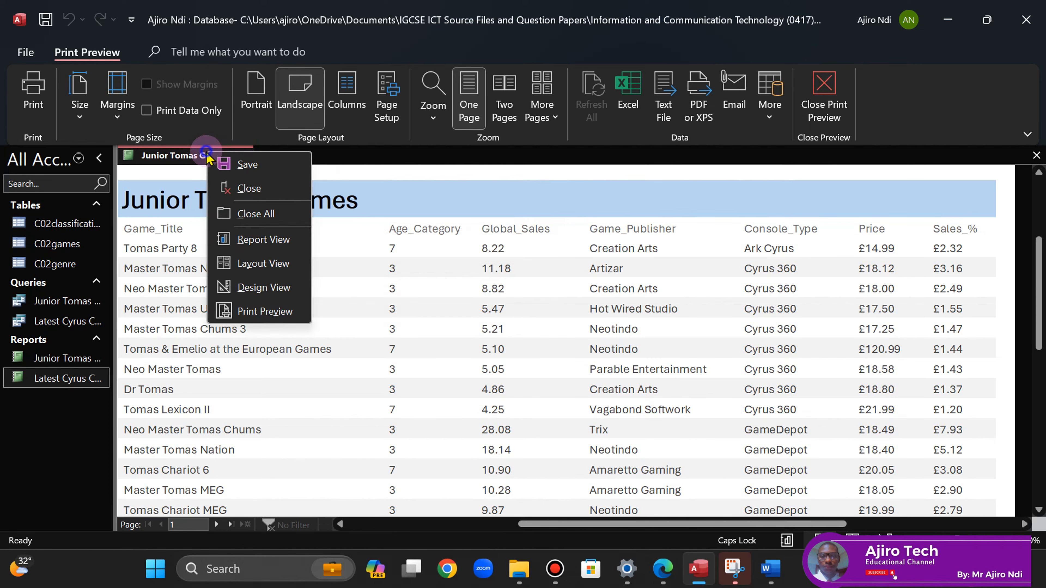
left_click(233, 167)
left_click(243, 156)
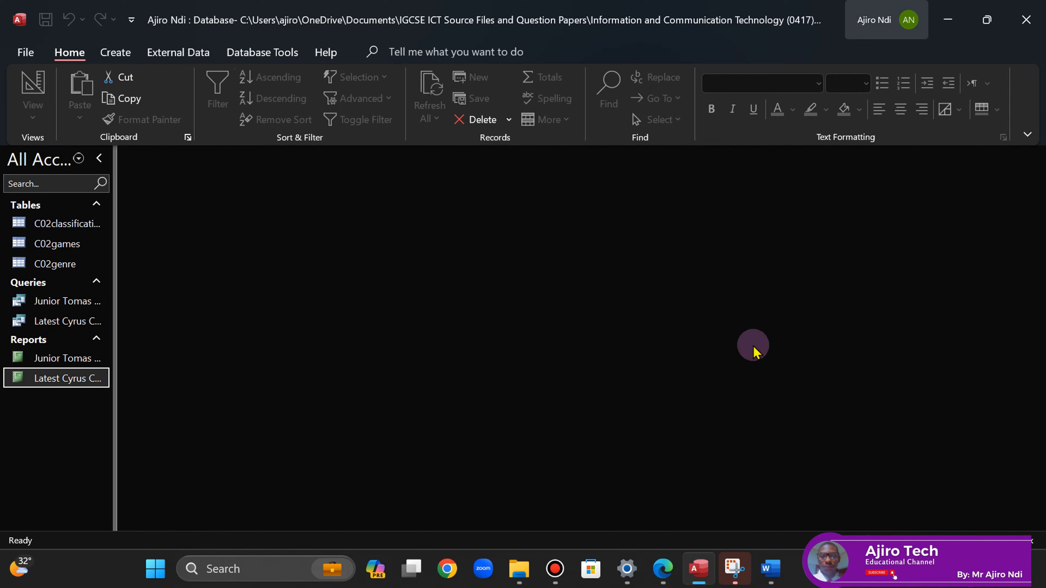
left_click(661, 569)
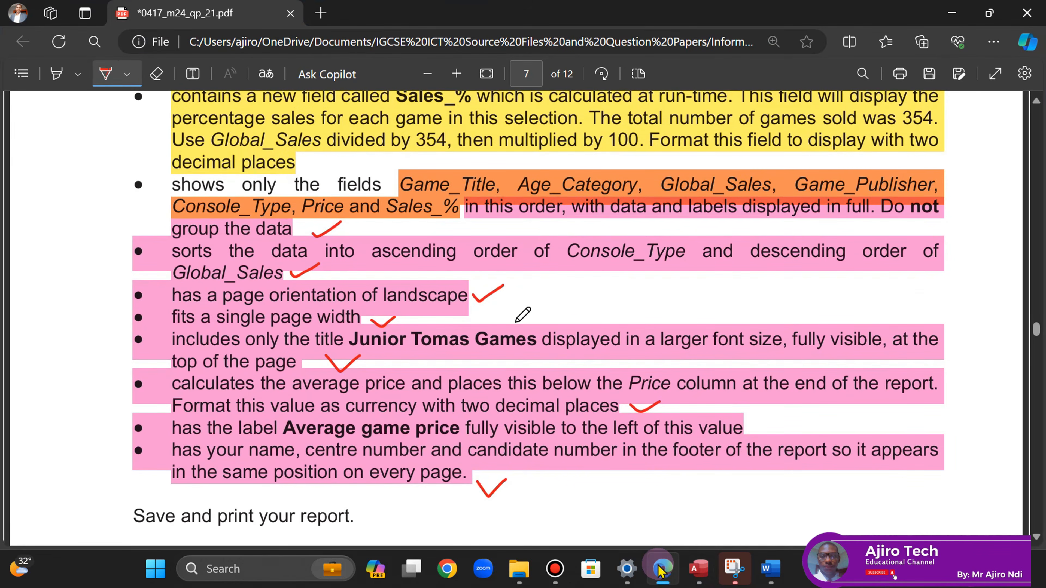
- Review the question 17 report checklist in the PDF, then return to the Access database
left_click(105, 76)
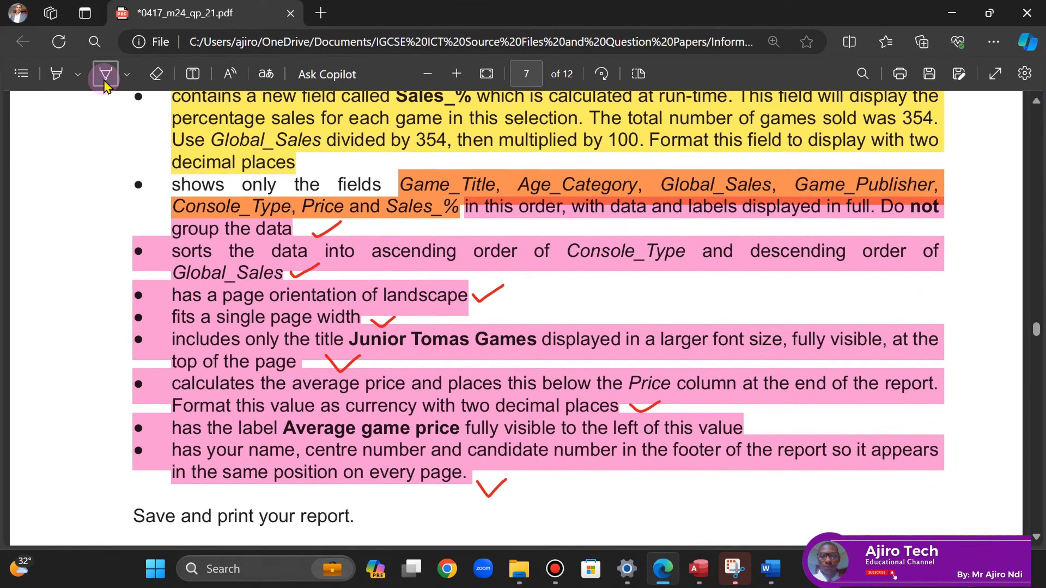
scroll(122, 223, "down", 4)
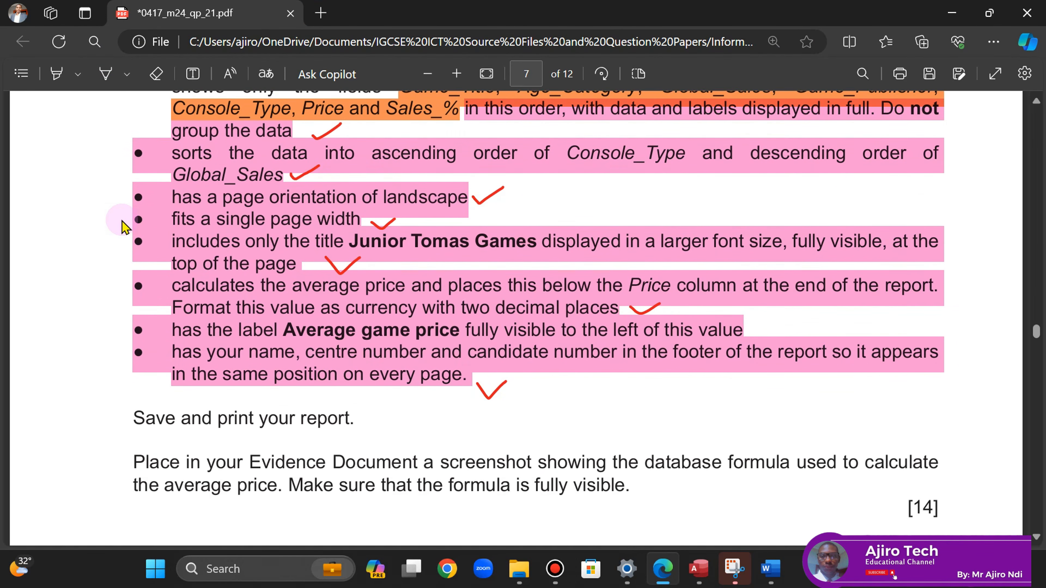
scroll(122, 227, "up", 1)
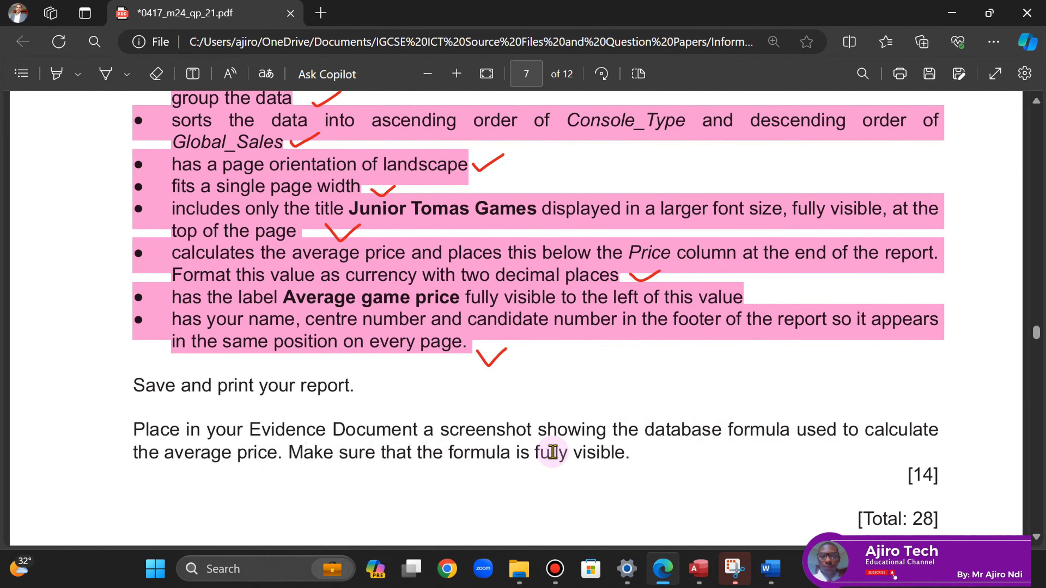
left_click(719, 572)
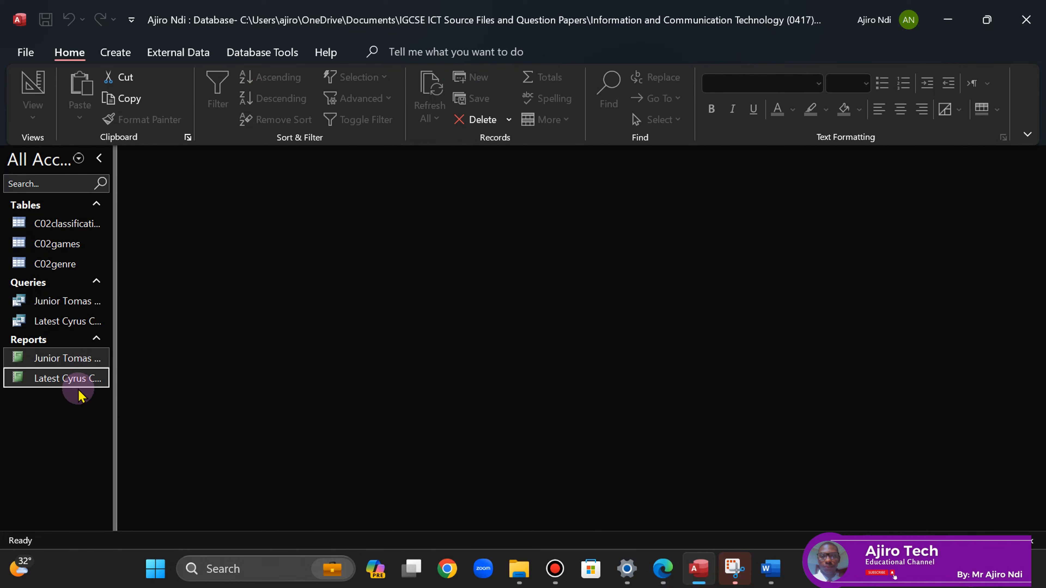
- Reopen the report in Design View and widen the =Avg([Price]) box to show the full formula
right_click(55, 358)
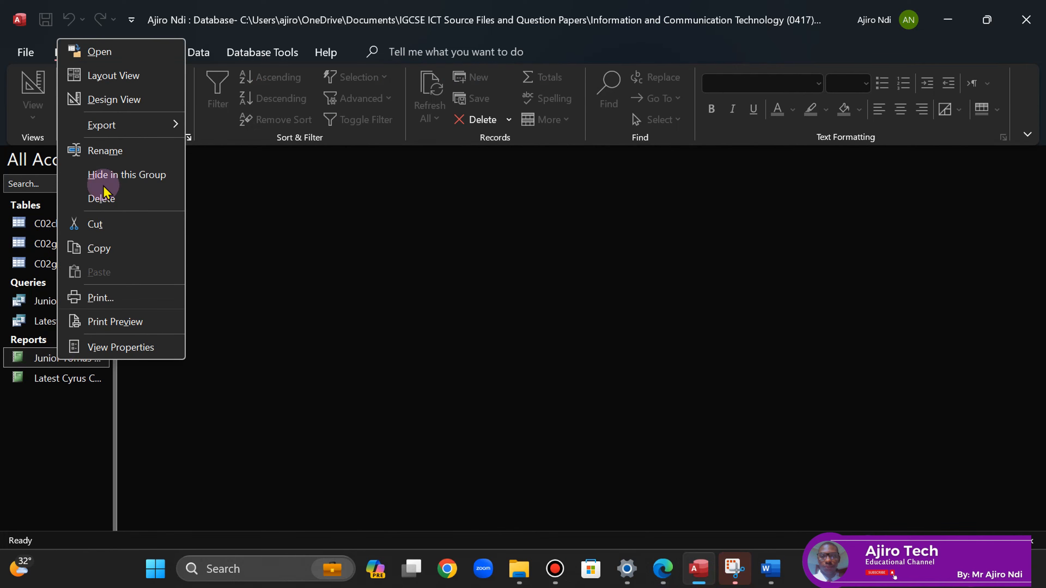
mouse_move(106, 124)
left_click(105, 99)
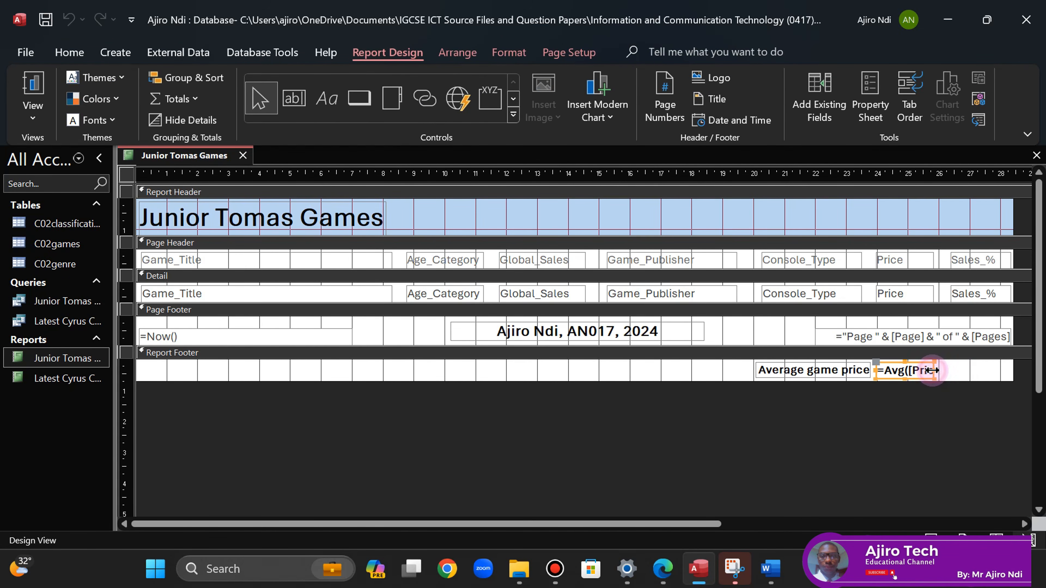
left_click_drag(934, 371, 963, 370)
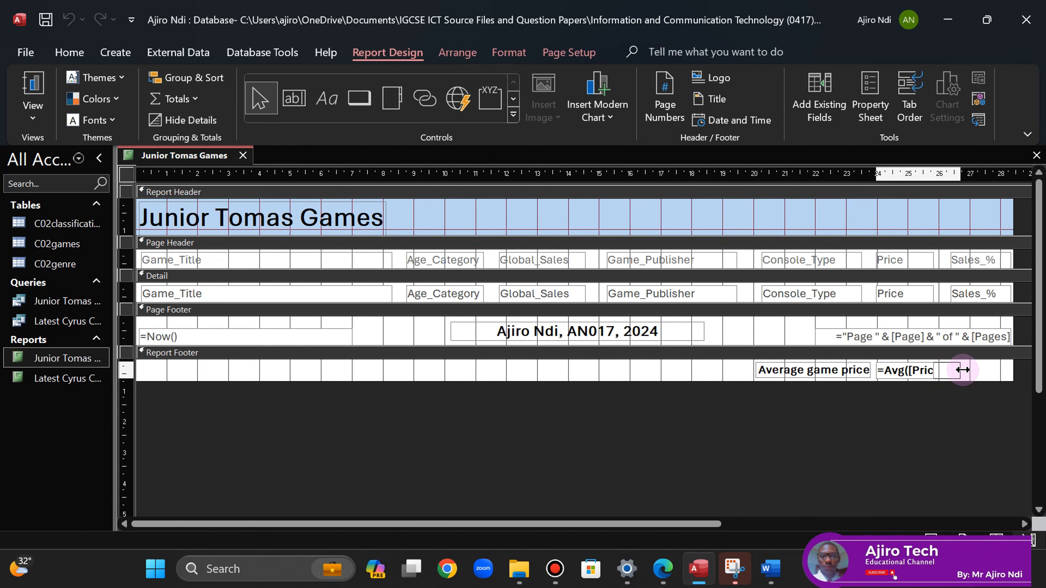
left_click(913, 408)
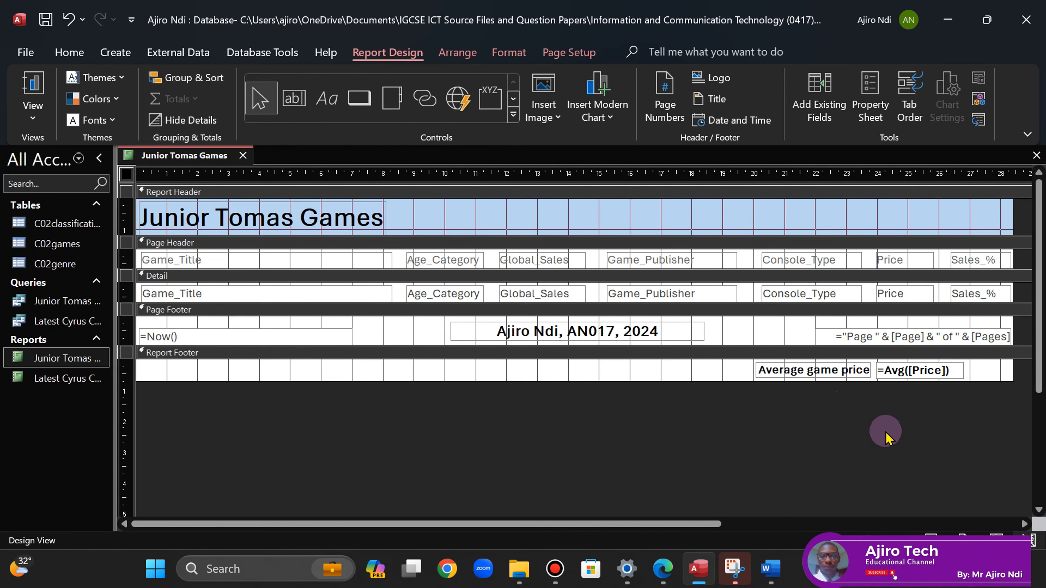
- Snip the Average game price label and =Avg([Price]) formula with Snipping Tool
left_click(735, 569)
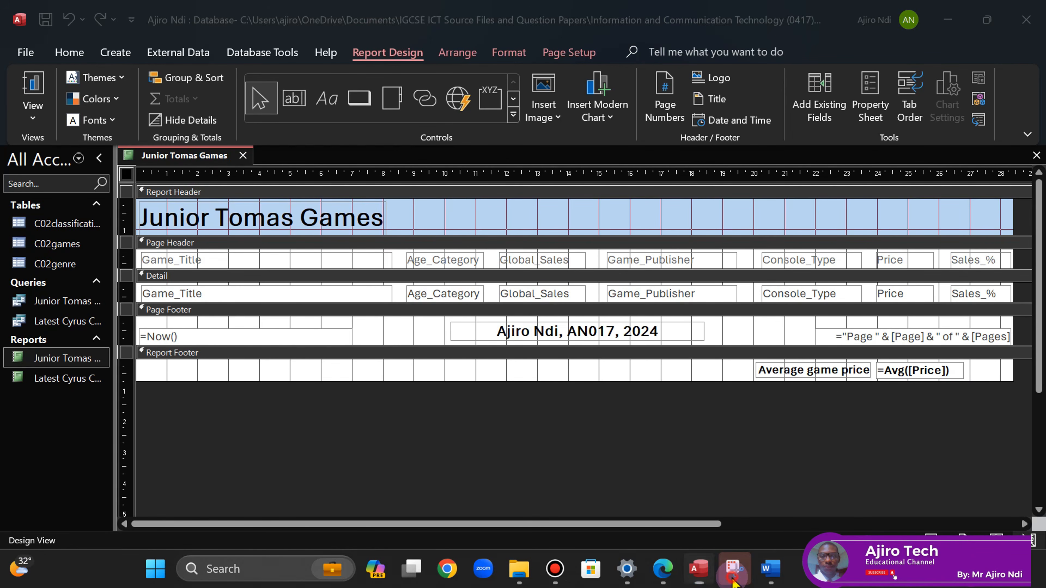
left_click(332, 149)
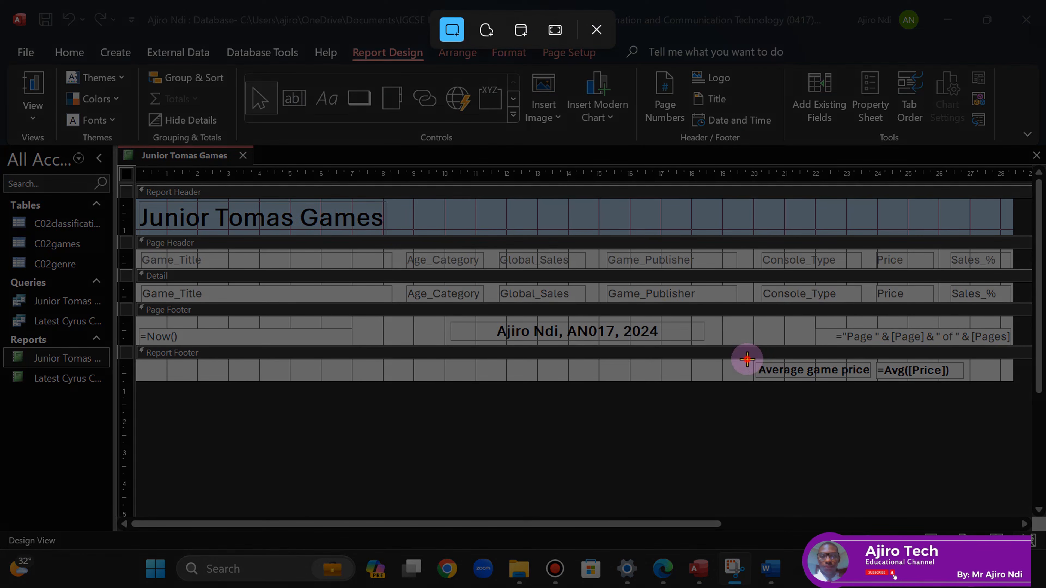
left_click_drag(747, 358, 975, 382)
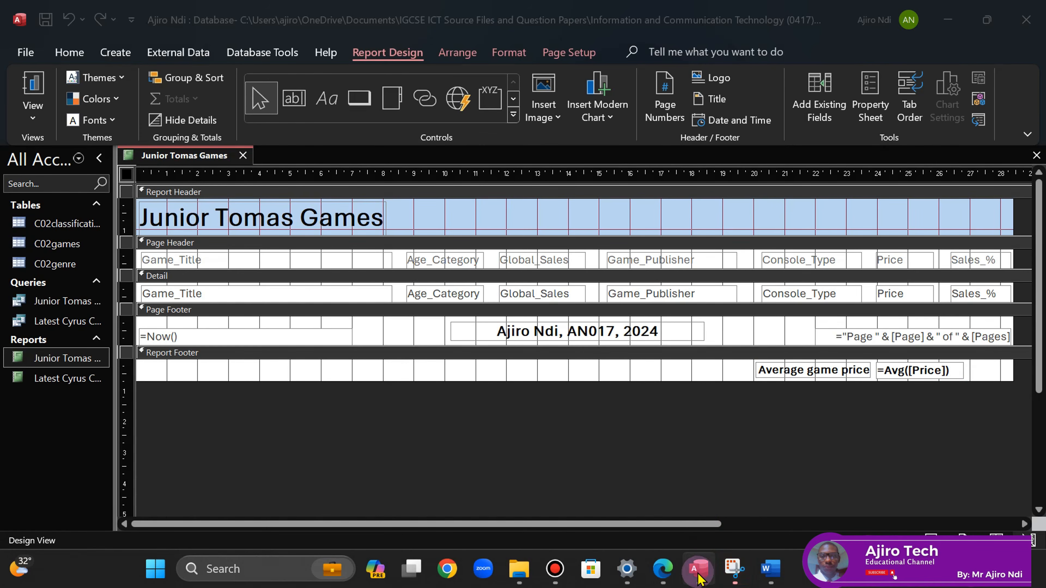
- Paste the formula screenshot on a new line under 'Step 17 evidence:' and shrink the empty line above
left_click(664, 574)
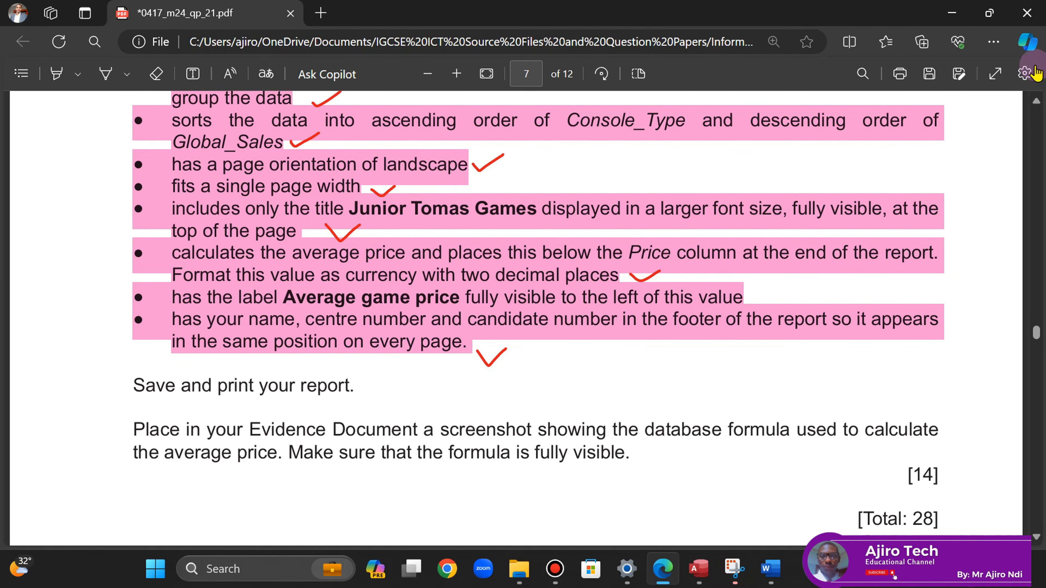
left_click(1036, 102)
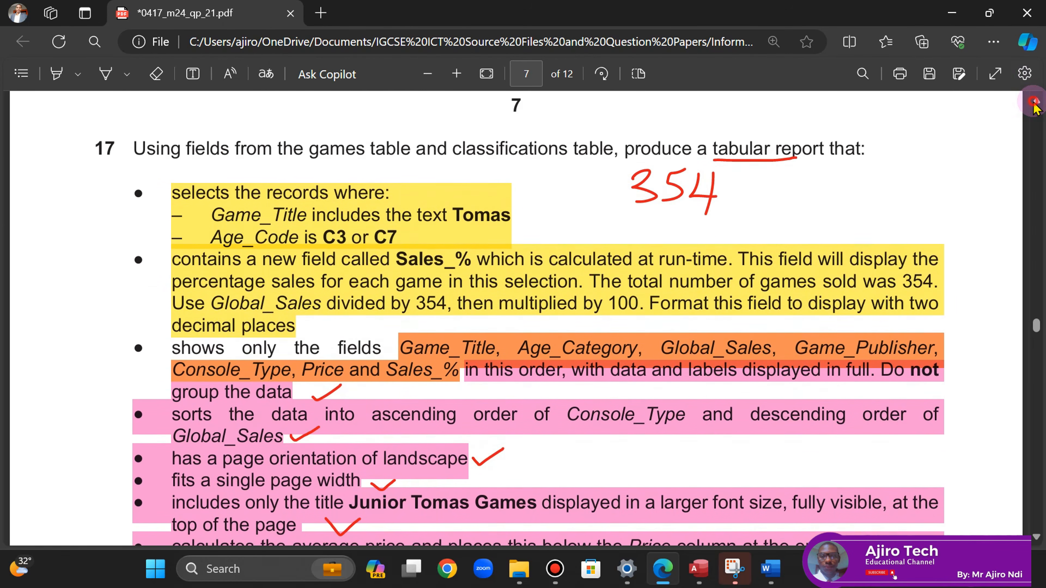
left_click(771, 570)
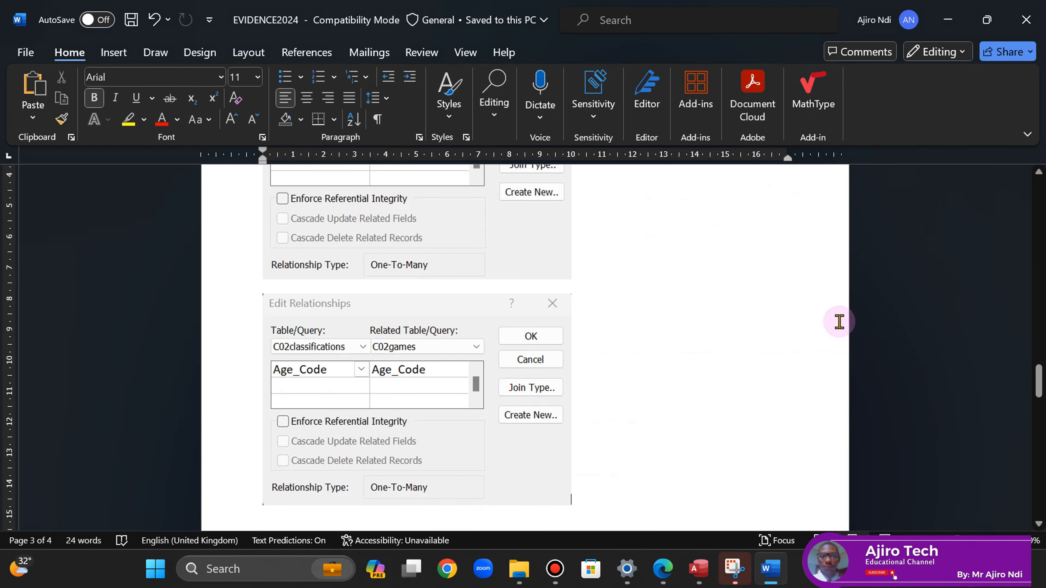
left_click_drag(1040, 381, 1039, 413)
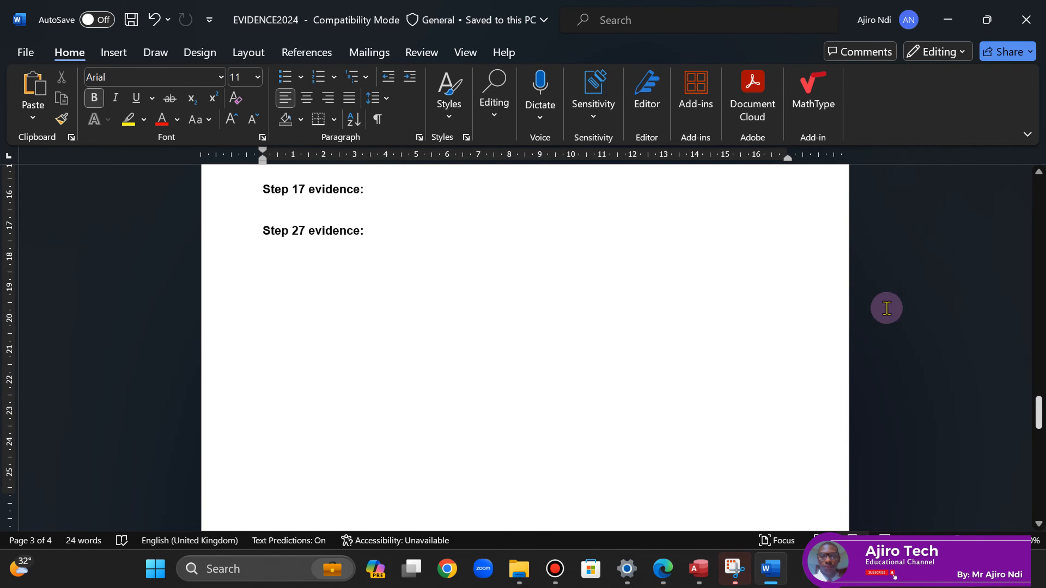
left_click(379, 191)
key("Return")
type("Average game price\t=Avg([Price])")
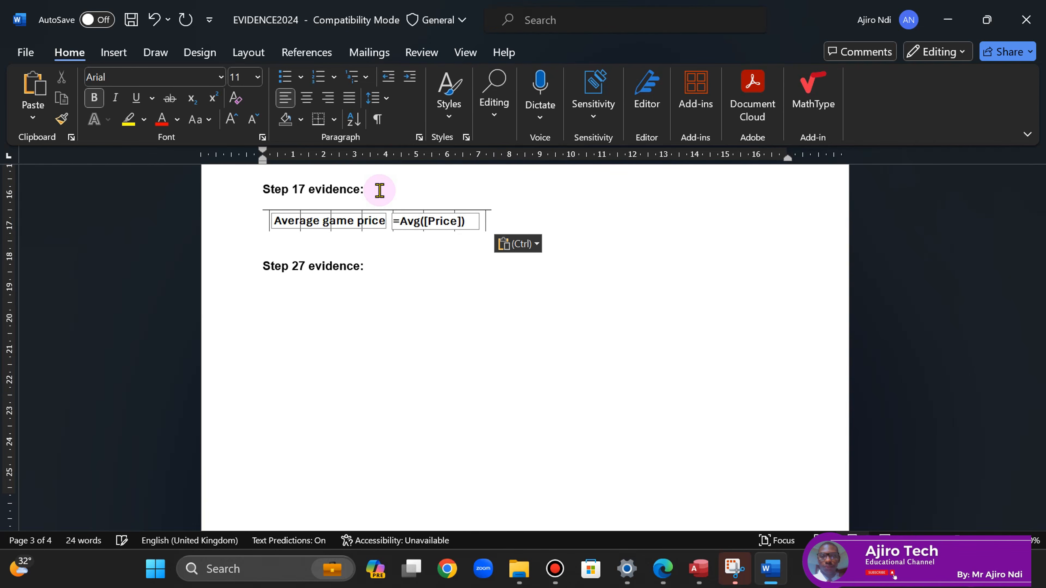
mouse_move(1038, 409)
left_mouse_down()
mouse_move(1041, 465)
mouse_move(1039, 402)
mouse_move(1039, 413)
left_mouse_up()
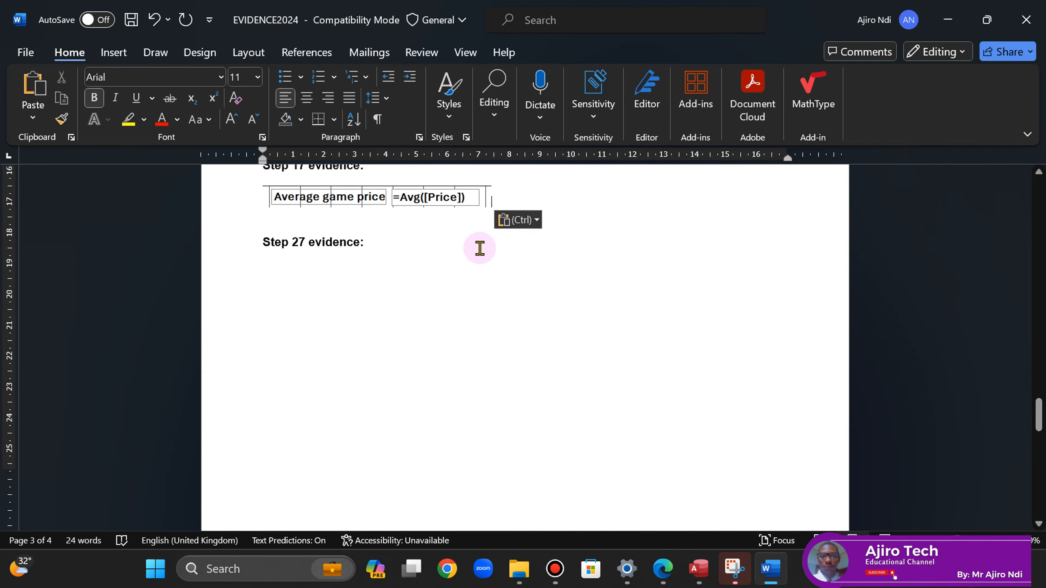
left_click(264, 243)
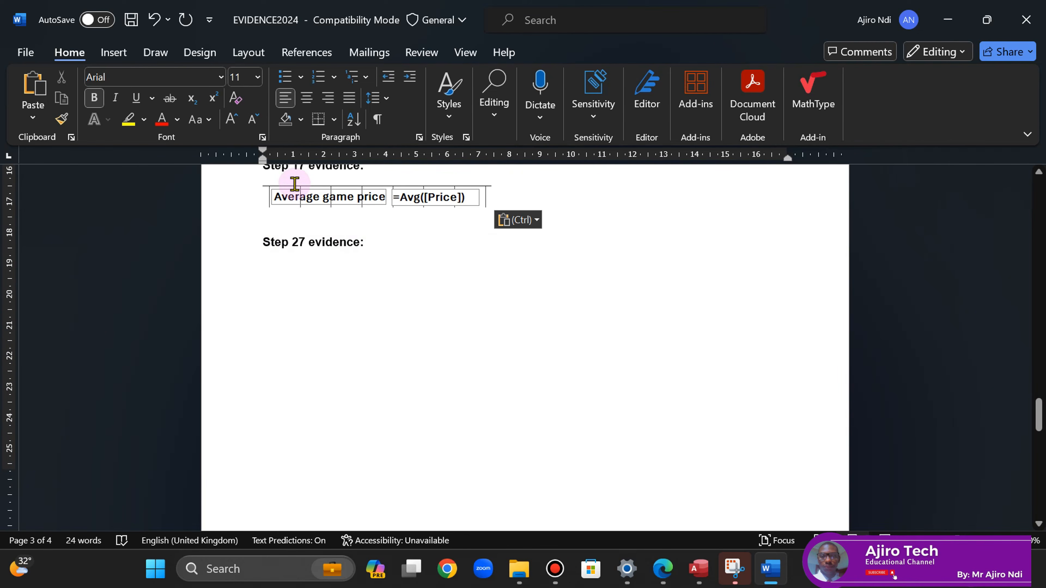
left_click(291, 177)
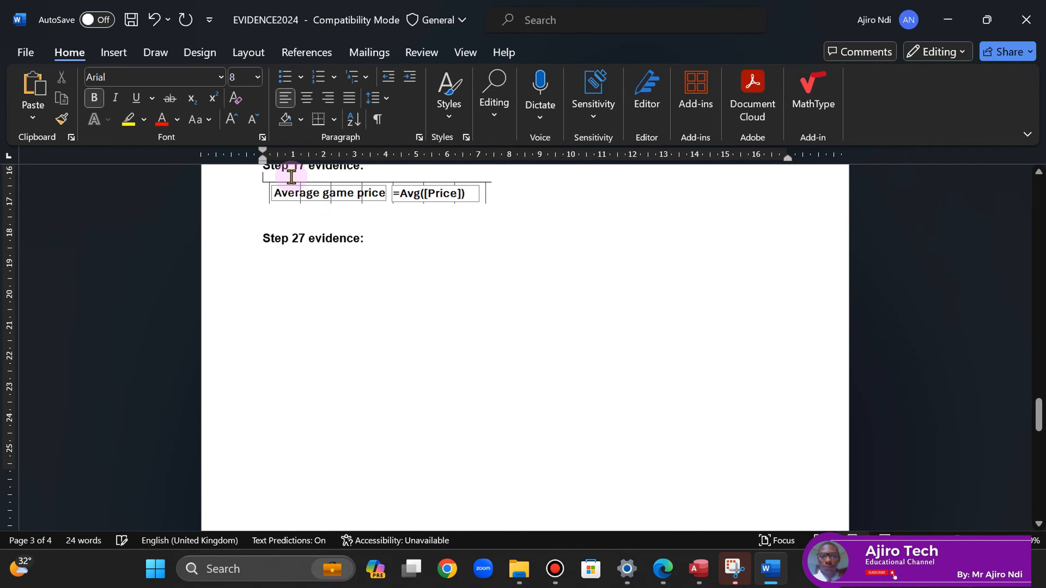
key("ctrl+bracketleft")
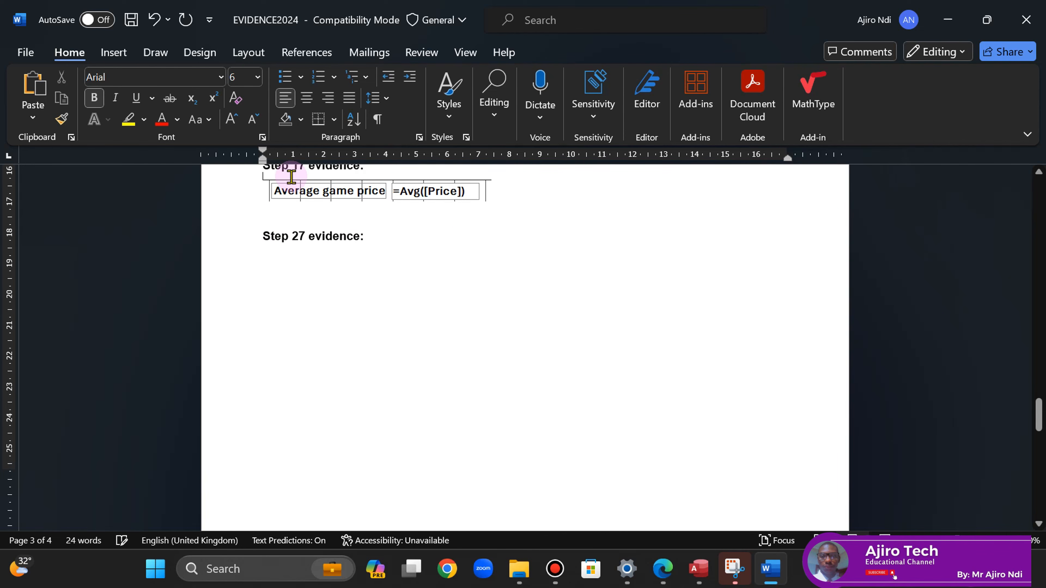
- Enlarge the Step 17 formula screenshot to 10 cm wide
left_click(455, 192)
left_click(570, 51)
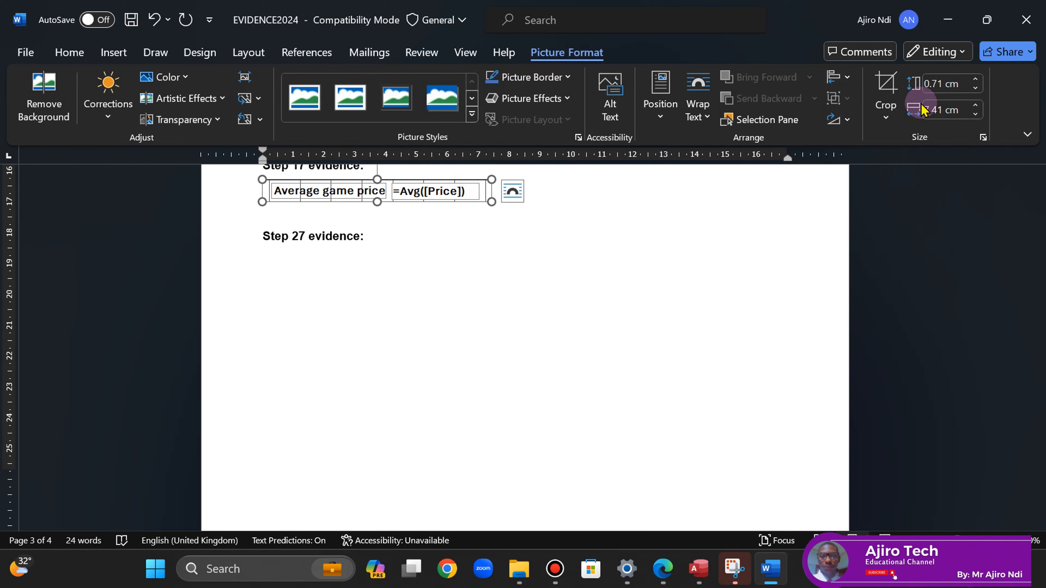
left_click(975, 106)
left_click(976, 106)
left_click(975, 105)
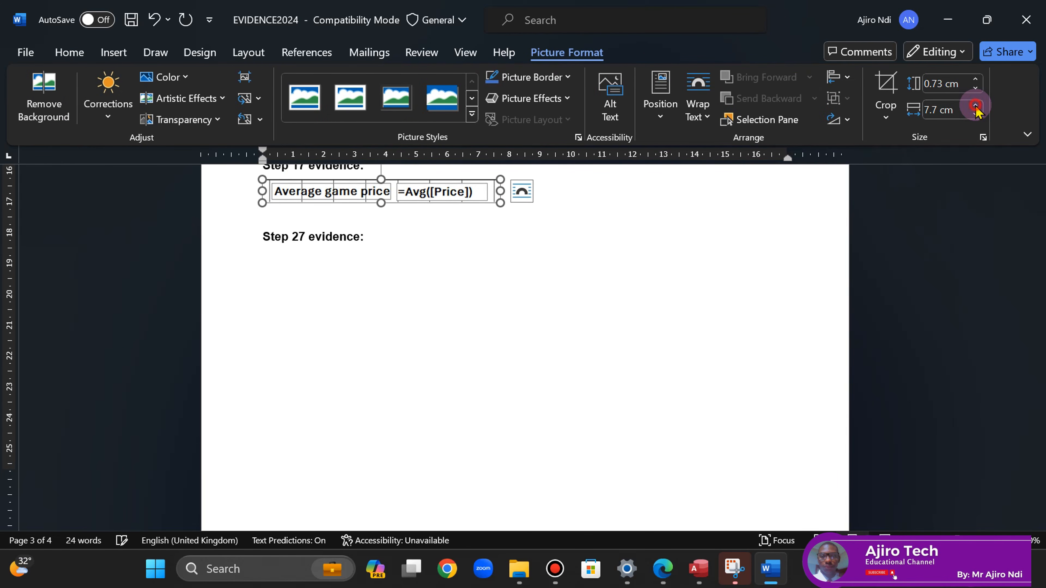
left_click(975, 106)
left_click(976, 106)
left_click(976, 105)
left_click(975, 105)
left_click(975, 106)
left_click(975, 105)
left_click(975, 105)
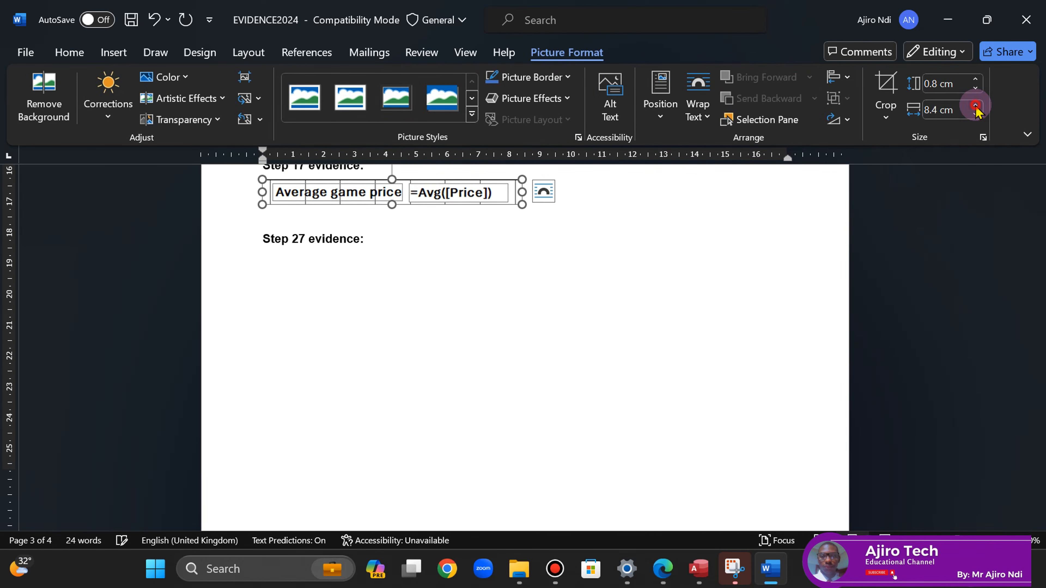
left_click(975, 105)
left_click(976, 106)
left_click(976, 105)
left_click(975, 106)
left_click(975, 107)
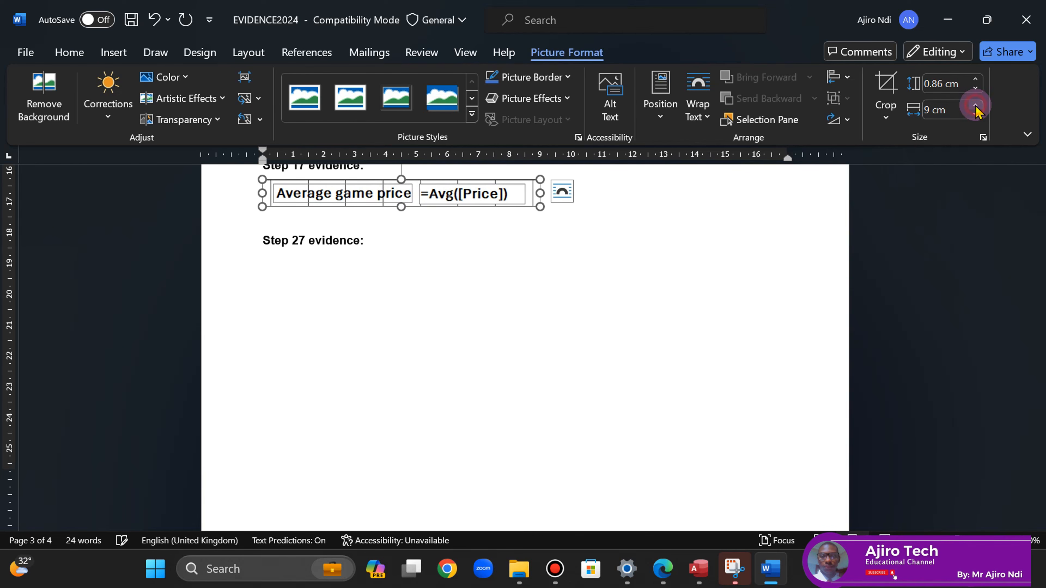
left_click(975, 106)
left_click(975, 106)
left_click(975, 107)
left_click(976, 107)
left_click(975, 107)
left_click(975, 107)
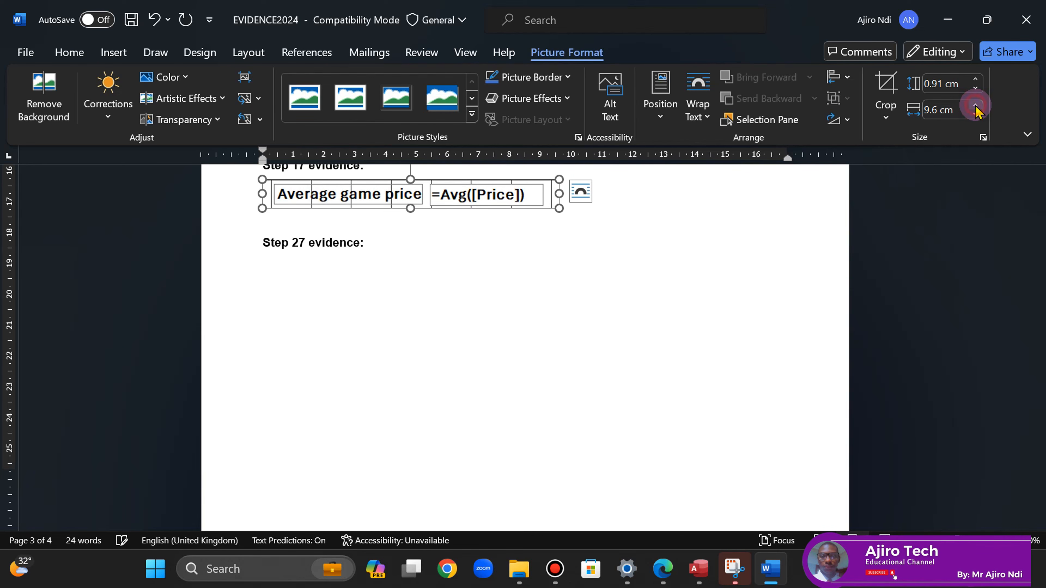
left_click(975, 107)
left_click(975, 107)
left_click(975, 107)
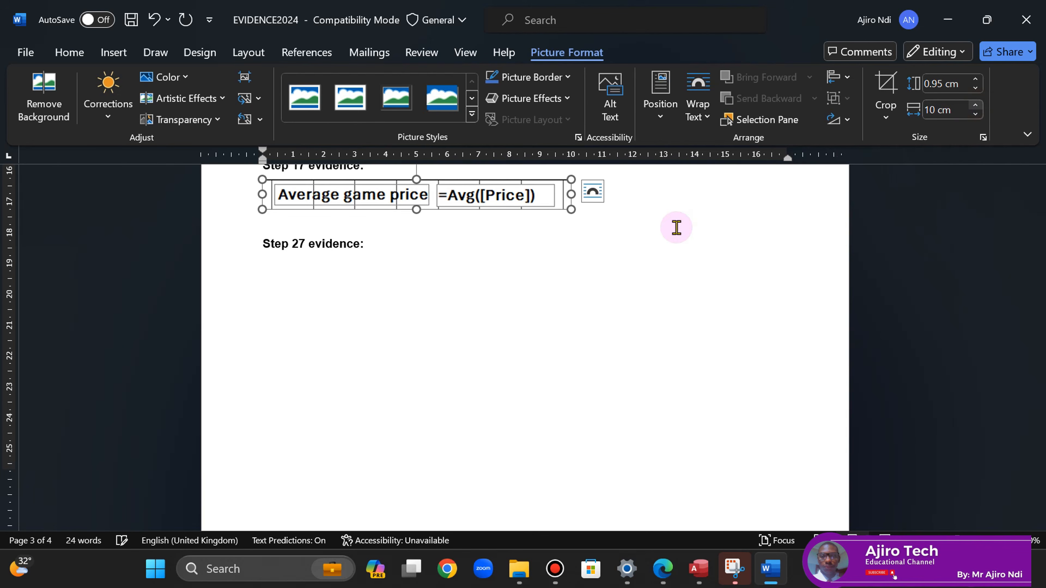
left_click(502, 313)
left_click_drag(1040, 422, 1044, 466)
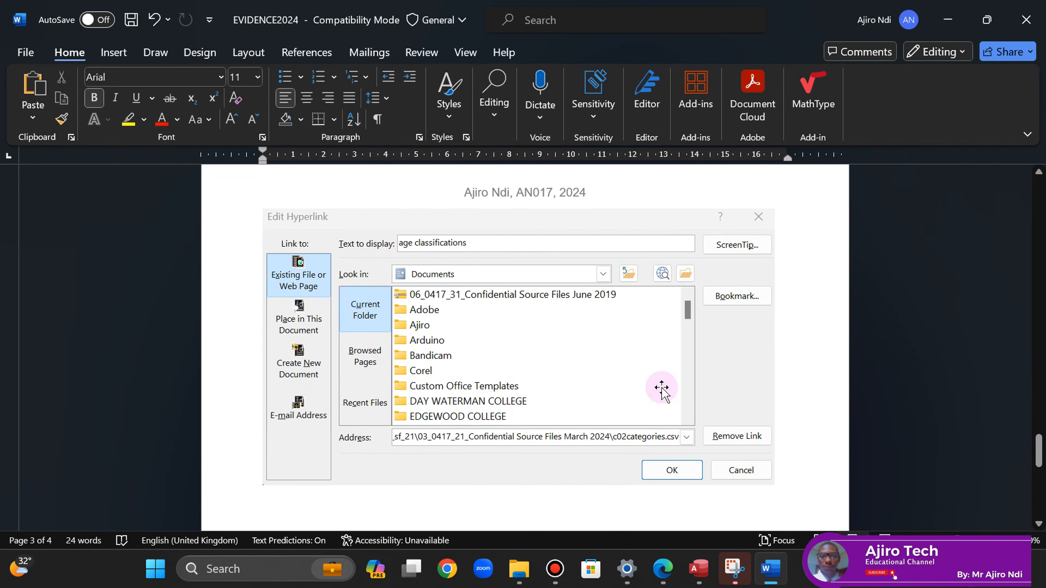
- Resize the Edit Hyperlink screenshot to about 12.2 cm wide
left_click(645, 379)
left_click(976, 114)
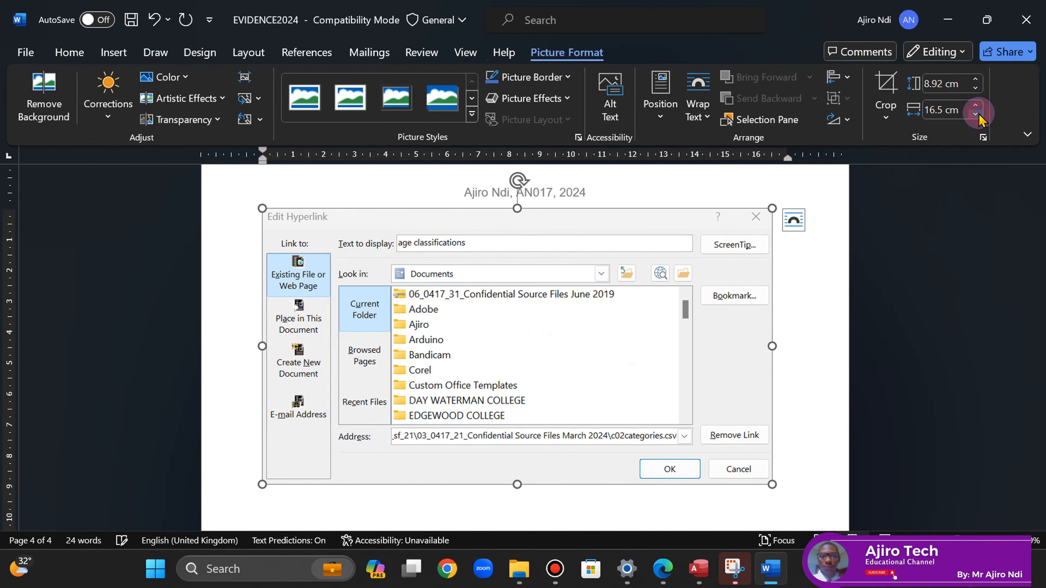
left_click(976, 114)
left_click(976, 114)
left_click(976, 114)
left_click(977, 115)
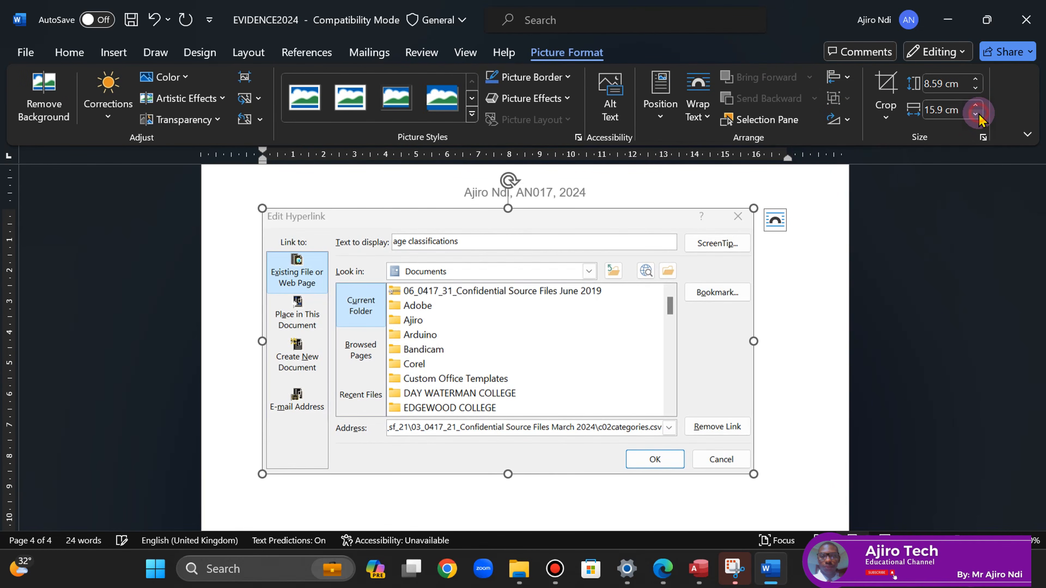
left_click(976, 114)
left_click(976, 114)
left_click(976, 114)
left_click(976, 115)
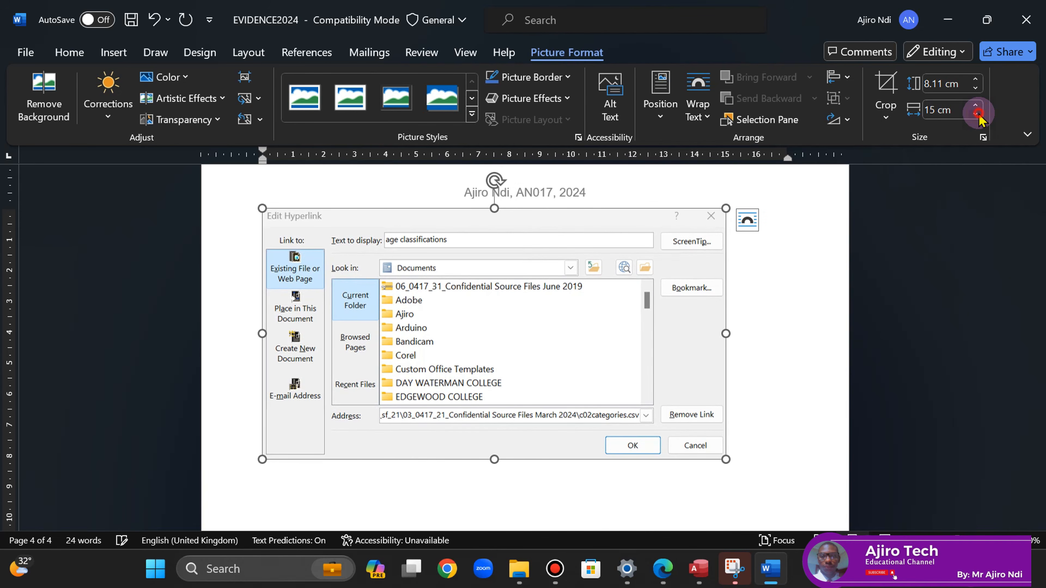
left_click(976, 114)
left_click(976, 114)
left_click(976, 114)
left_click(977, 114)
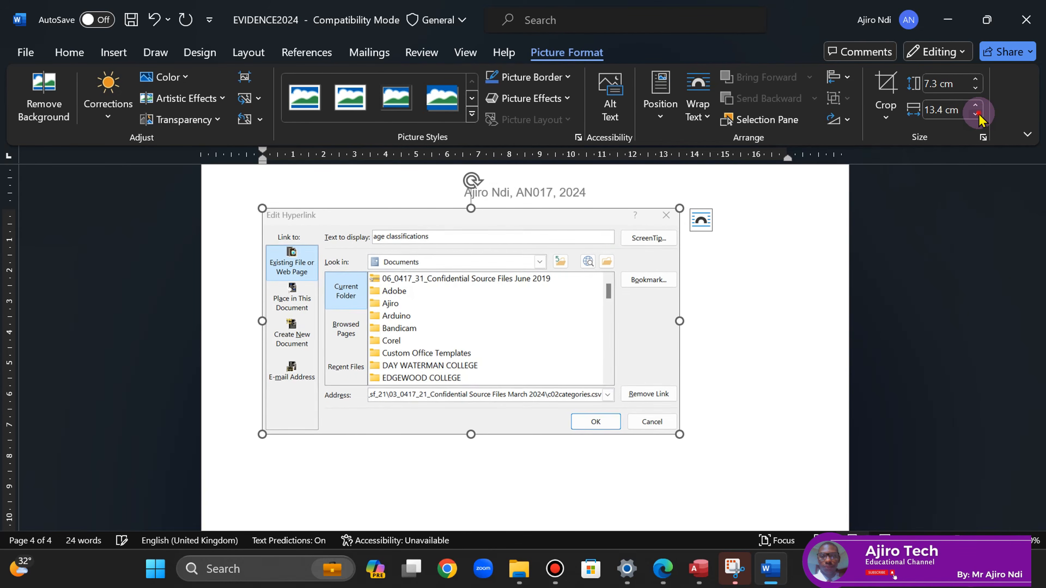
left_click(976, 114)
left_click(976, 115)
left_click(976, 114)
left_click(976, 114)
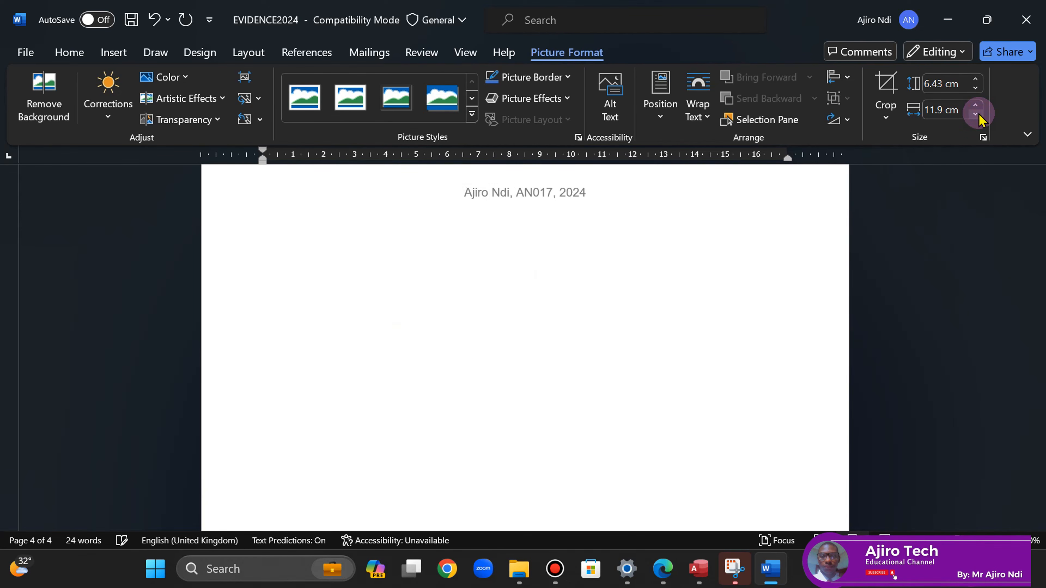
left_click(976, 105)
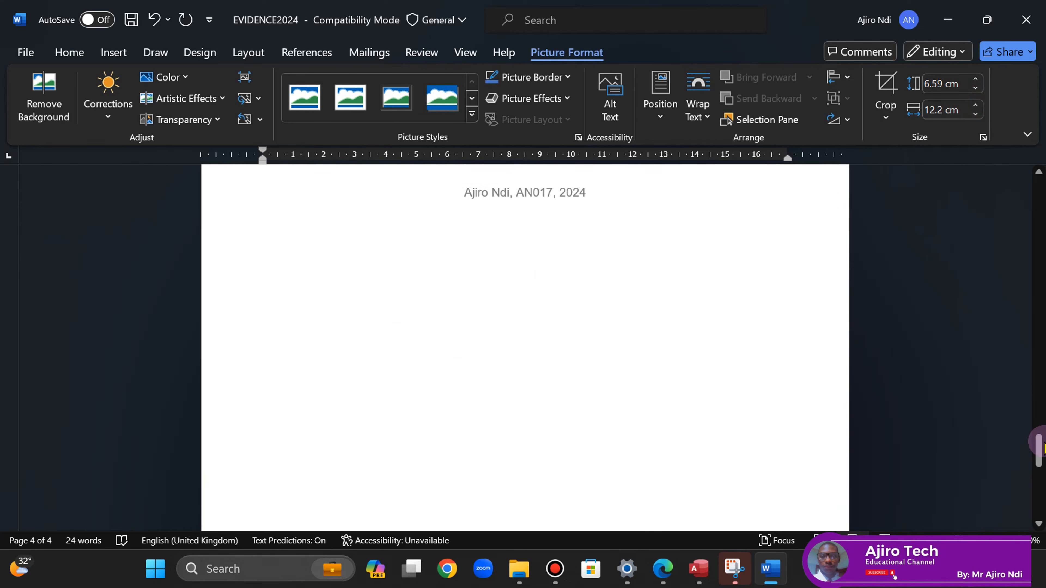
left_click_drag(1040, 448, 1035, 420)
- Shrink the empty line under Step 27 evidence so the screenshot fits page 3, then save the document
left_click(292, 211)
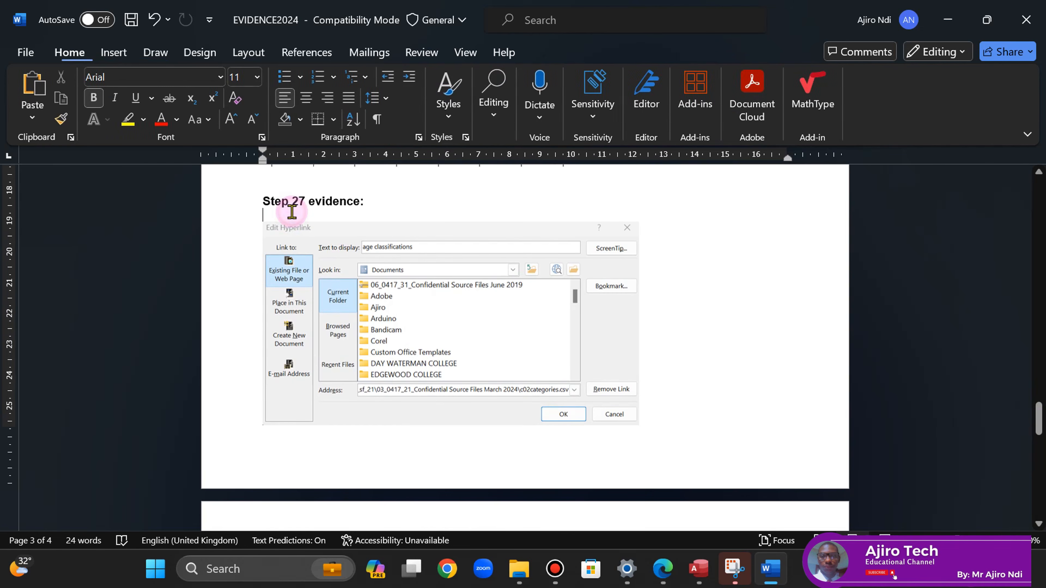
key("ctrl+bracketleft")
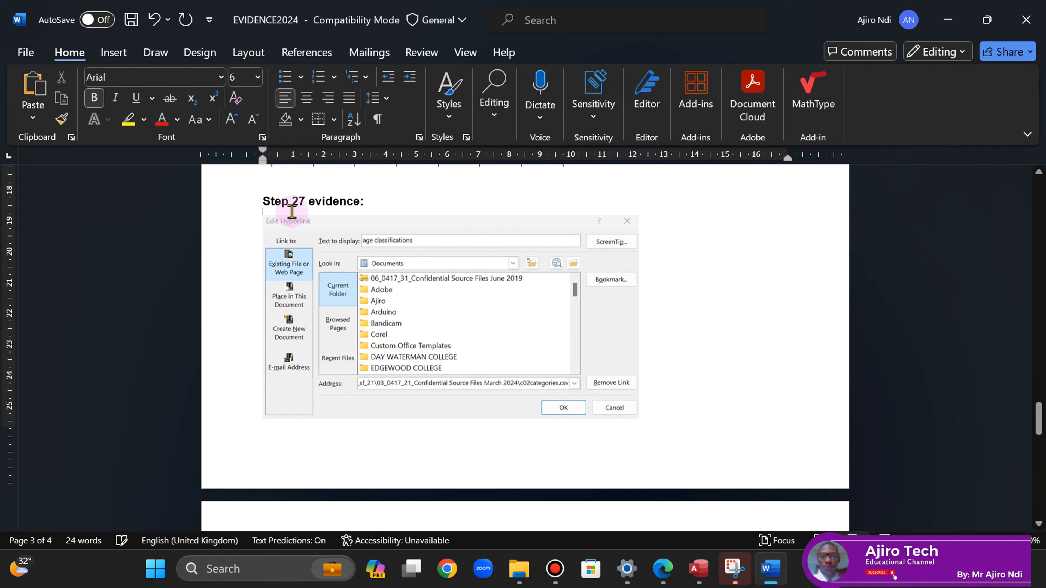
left_click(544, 376)
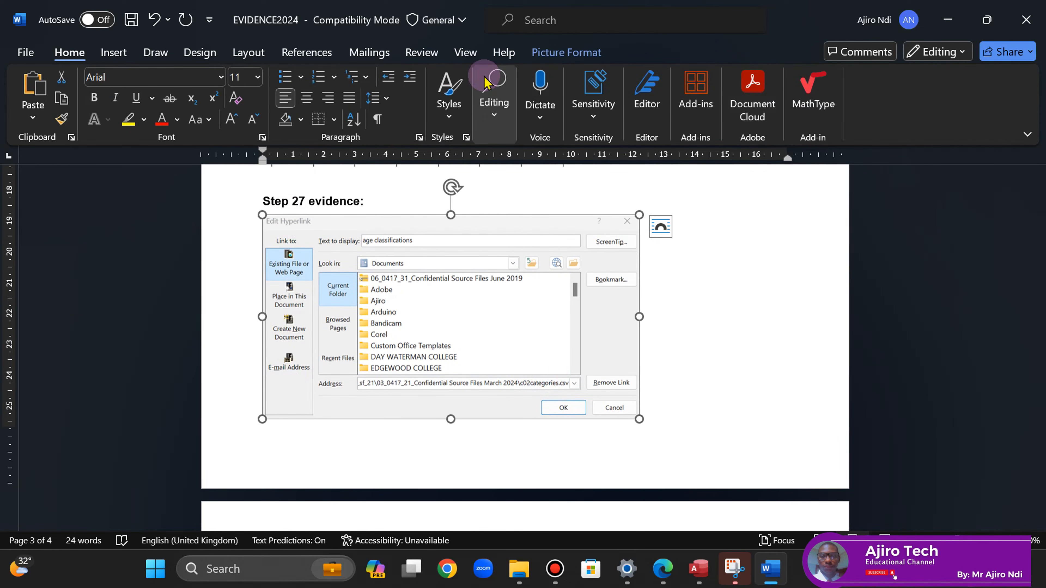
left_click(547, 53)
left_click(975, 105)
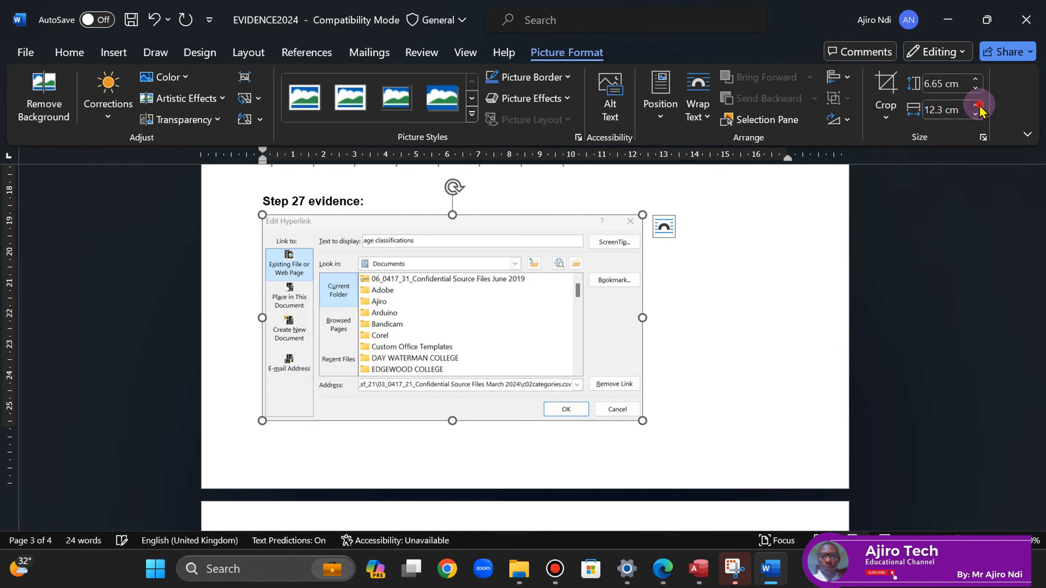
left_click(976, 105)
left_click(976, 105)
left_click(975, 106)
left_click(975, 105)
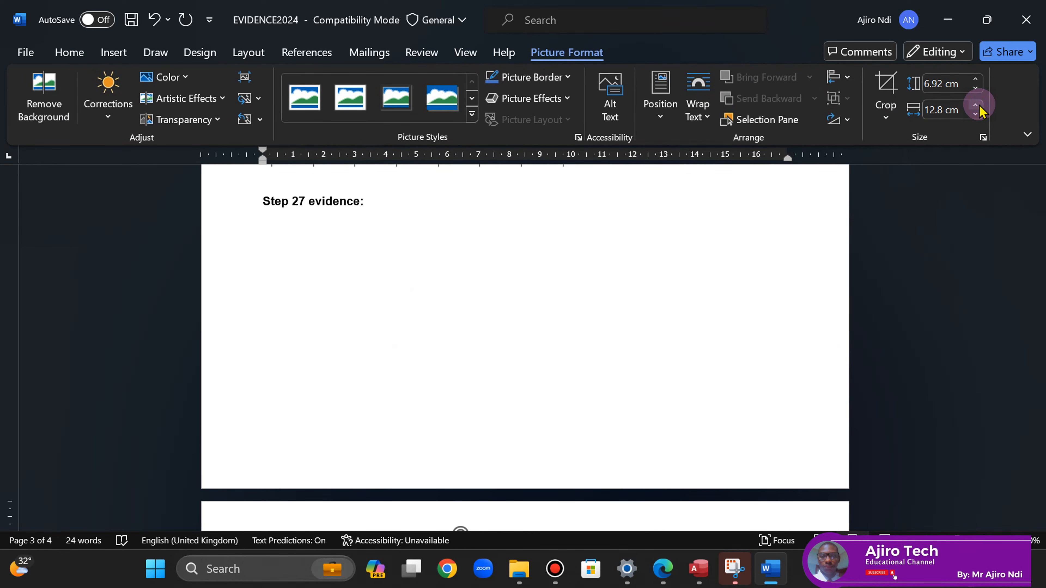
left_click(976, 114)
left_click(744, 340)
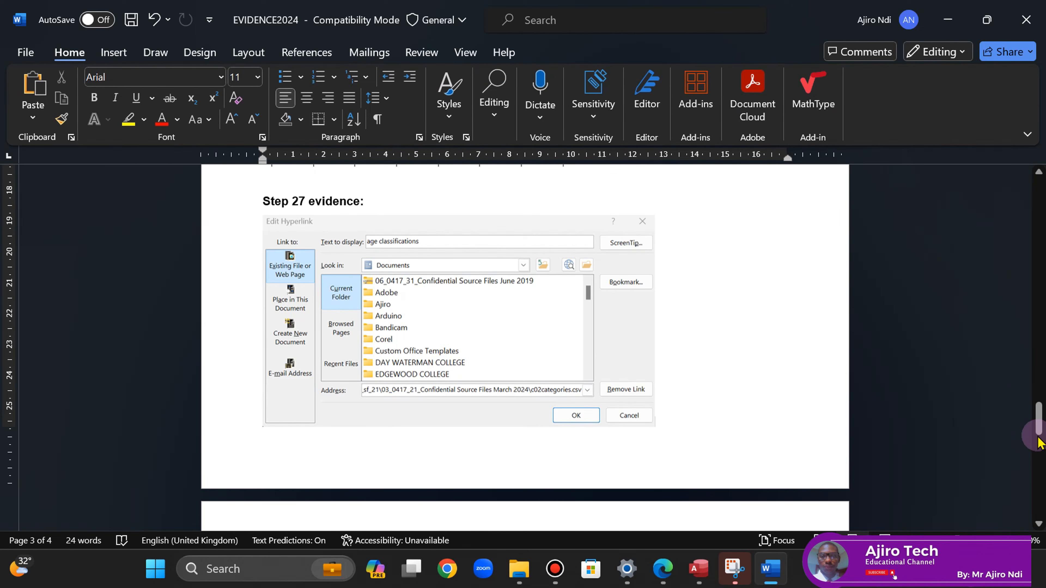
left_click_drag(1037, 424, 1038, 429)
key("ctrl+z")
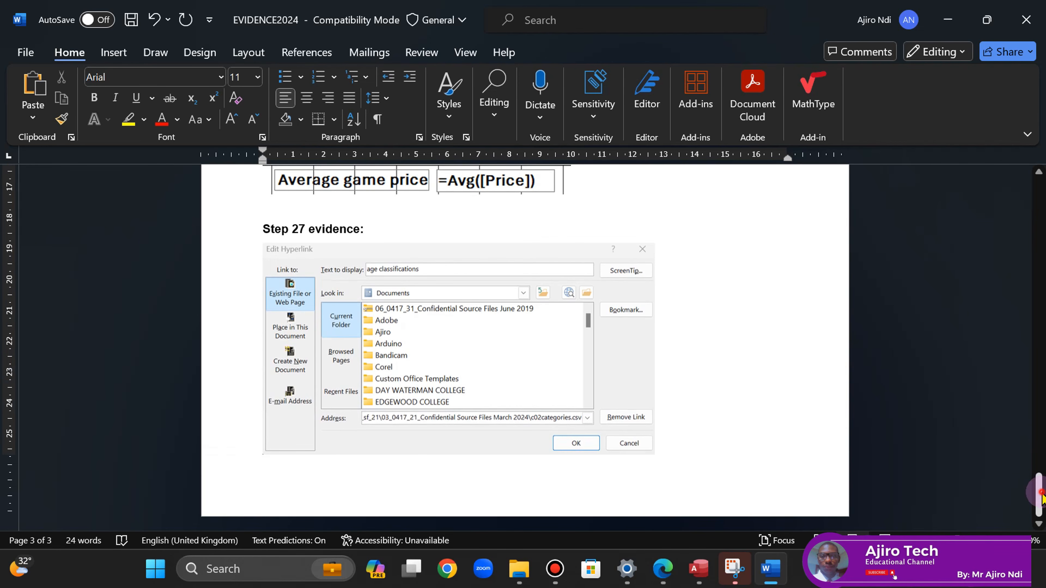
left_click_drag(1043, 496, 985, 209)
left_click(127, 28)
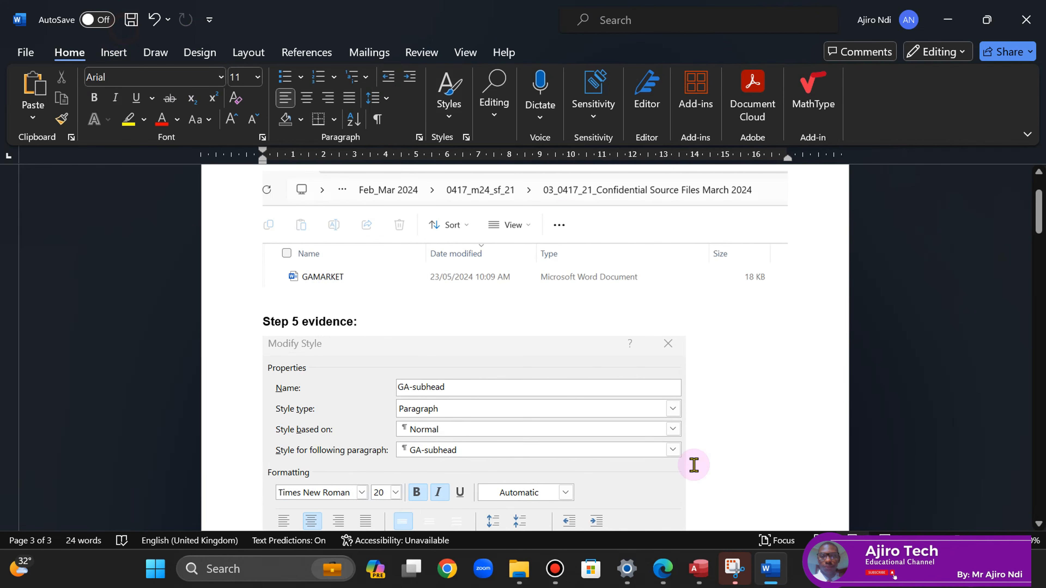
- Reread question 17's report requirements in the question paper PDF, then return to the Access report design
left_click(662, 581)
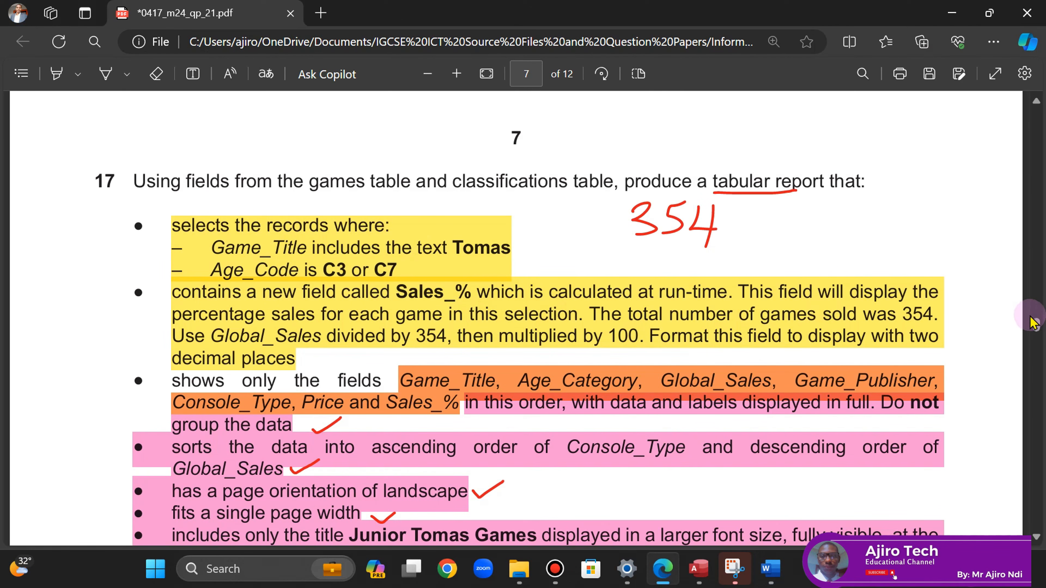
scroll(1035, 538, "down", 15)
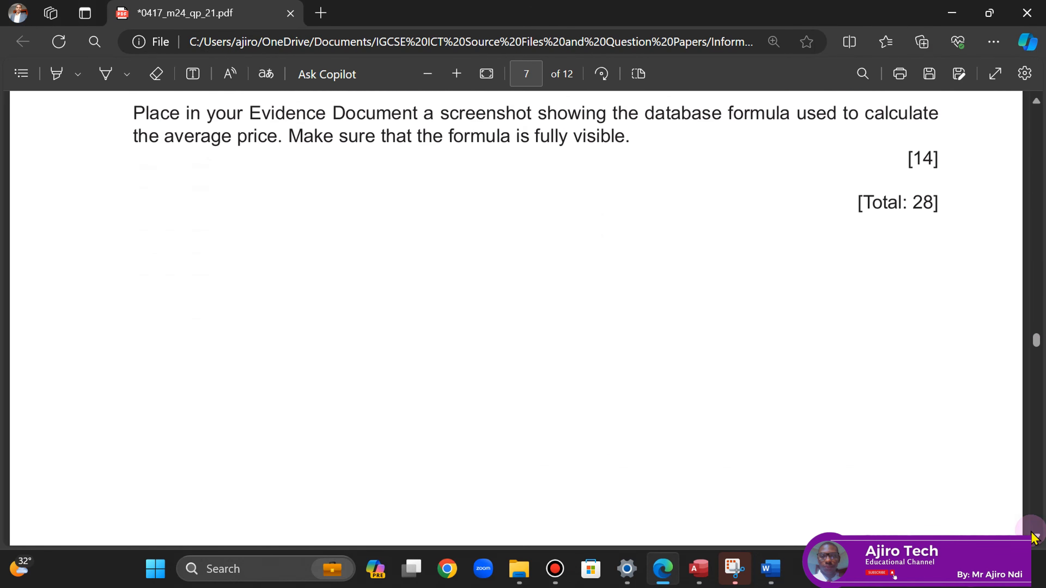
scroll(1035, 537, "down", 5)
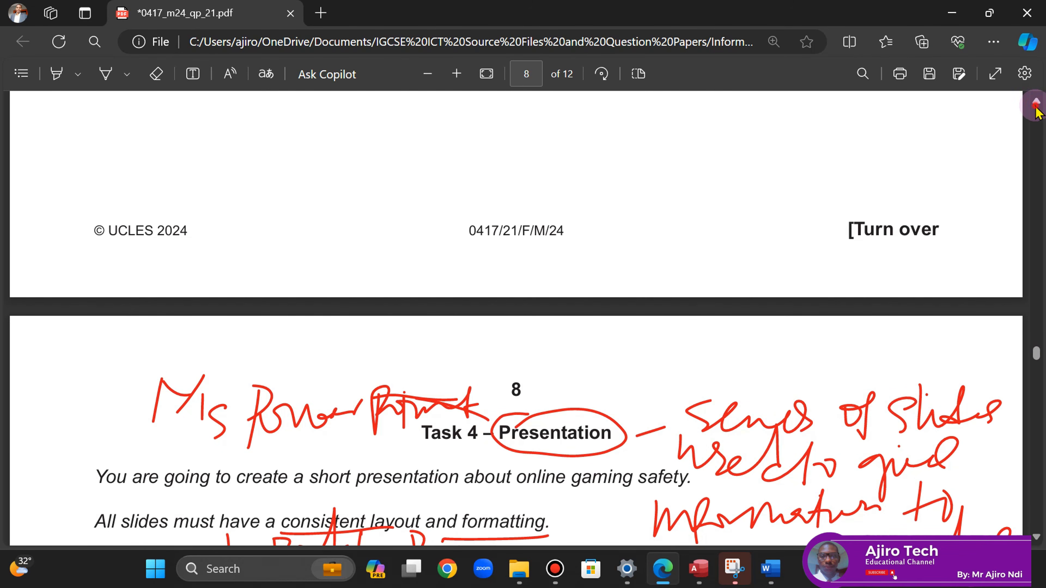
scroll(1037, 108, "up", 8)
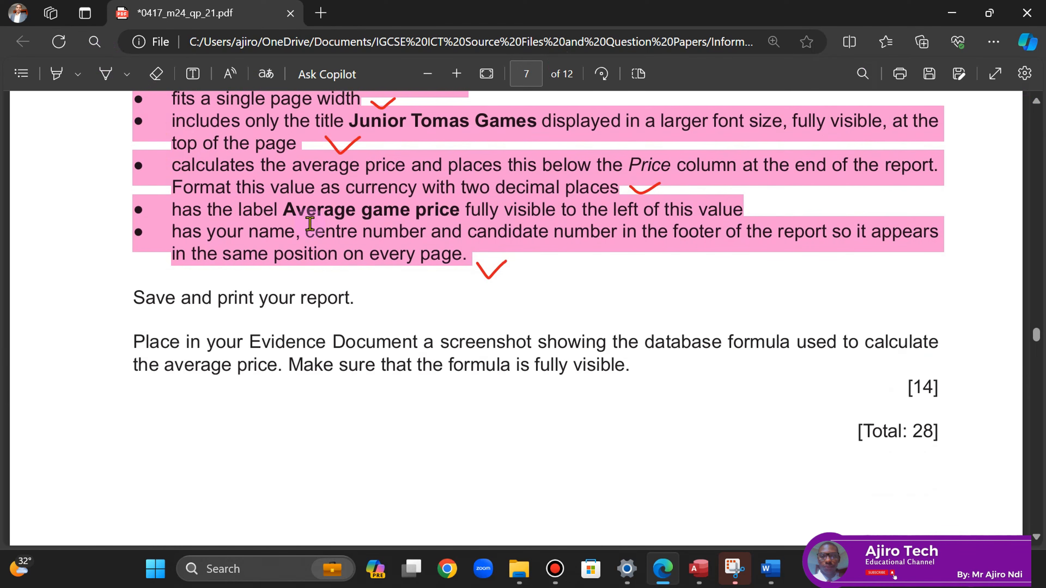
left_click(699, 568)
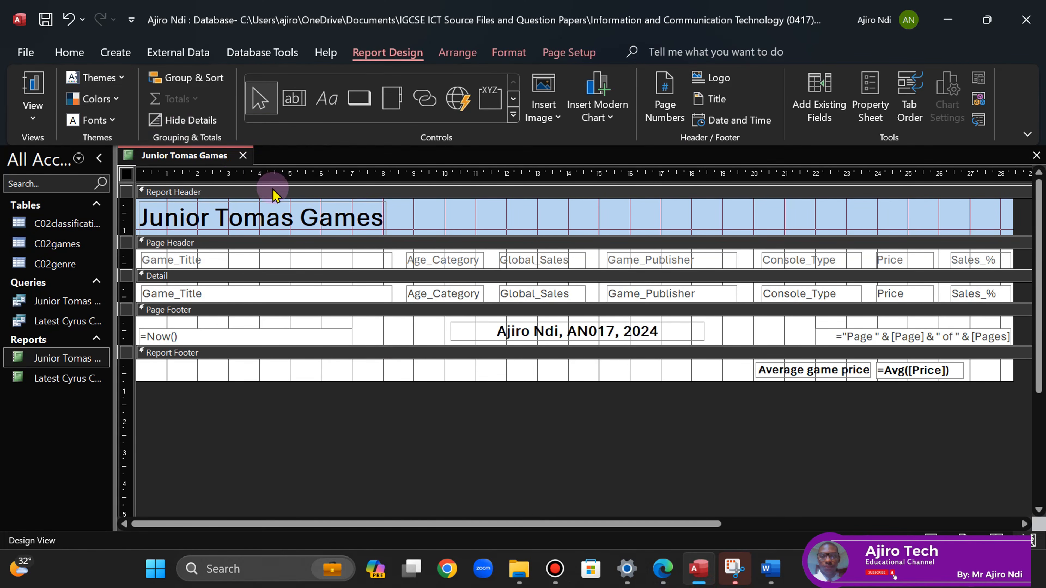
- Show the Junior Tomas Games report in Layout View and check its last rows and £28.93 average price
left_click(243, 155)
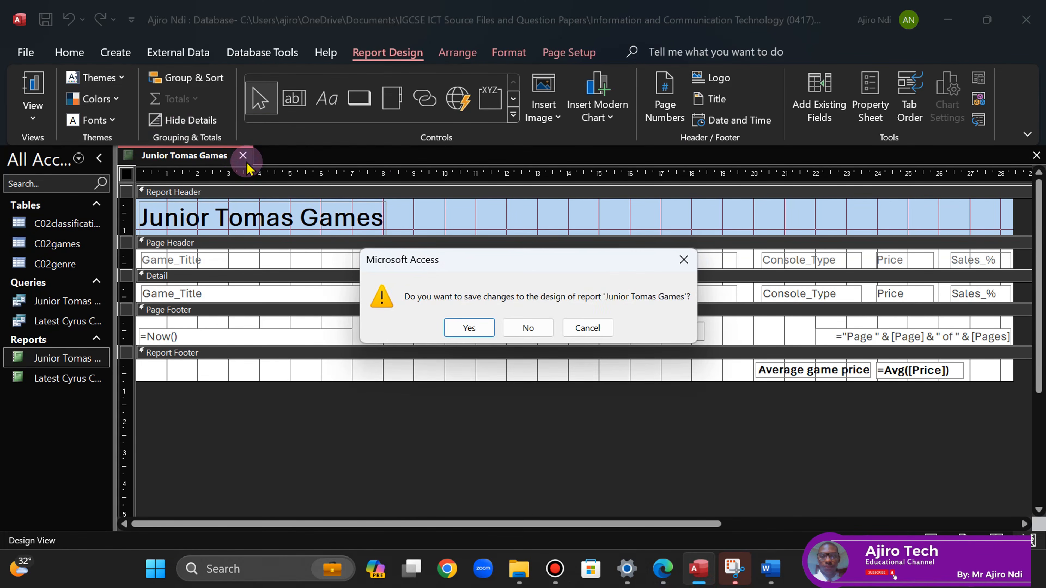
left_click(682, 259)
right_click(196, 167)
left_click(282, 272)
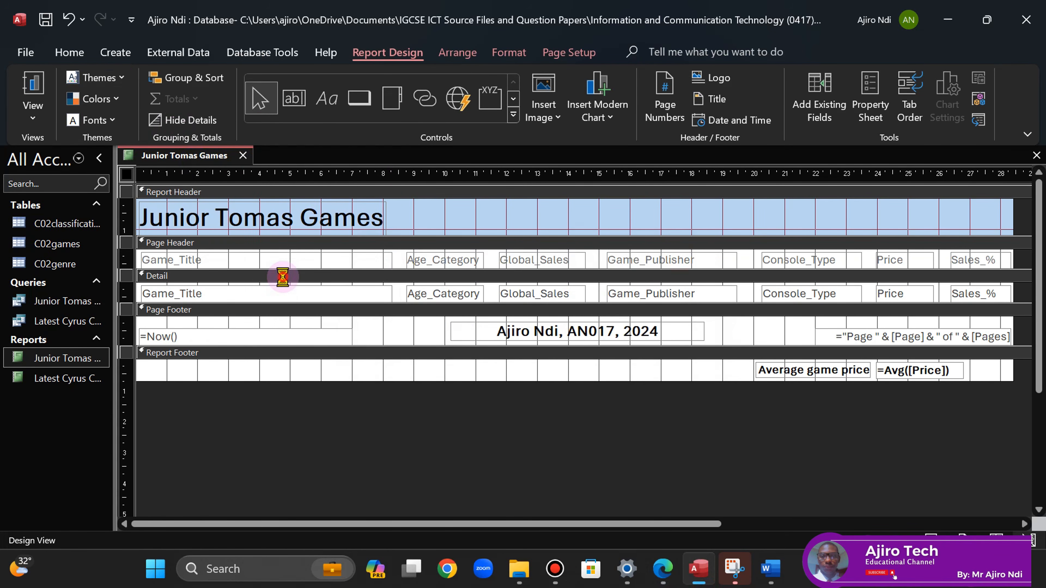
scroll(1042, 262, "down", 15)
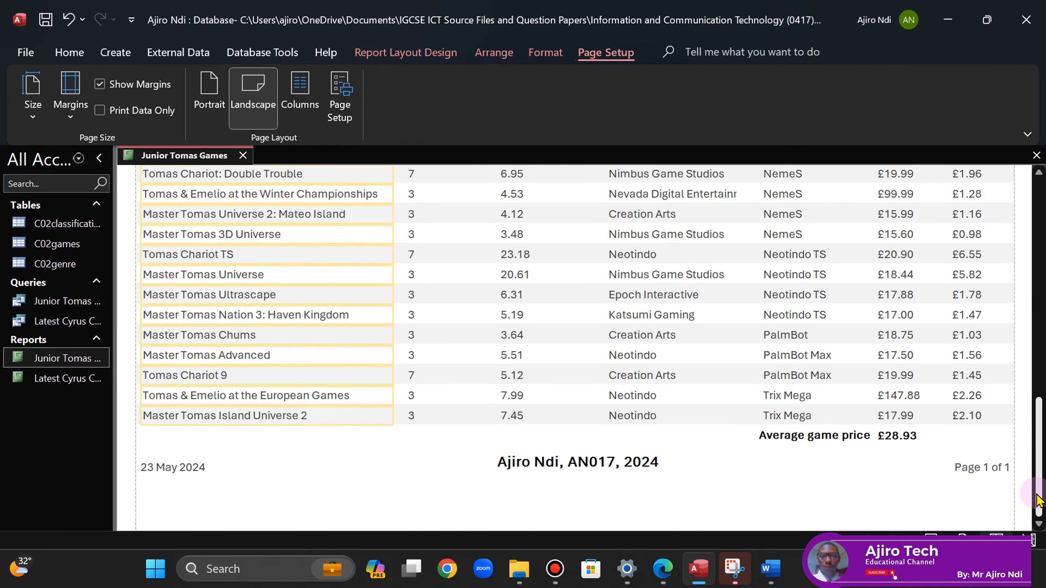
- Close the Junior Tomas Games report and exit Microsoft Access
right_click(154, 160)
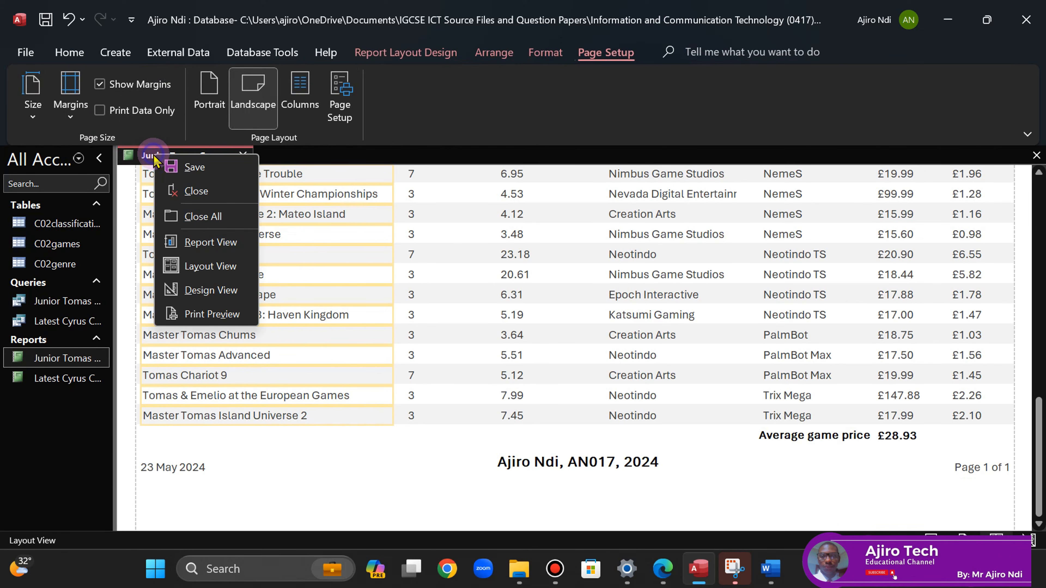
left_click(182, 156)
left_click(243, 156)
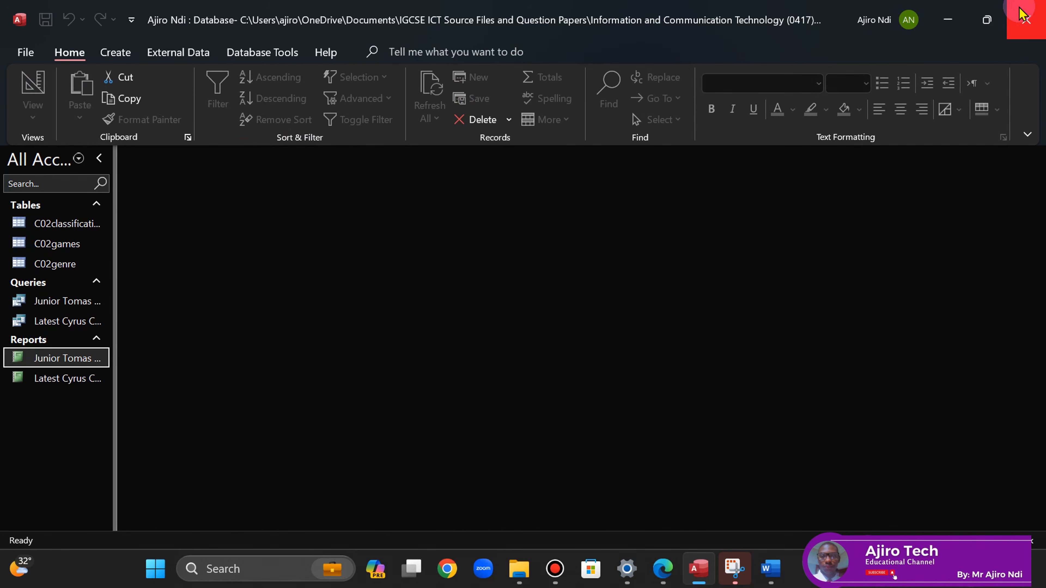
left_click(1024, 17)
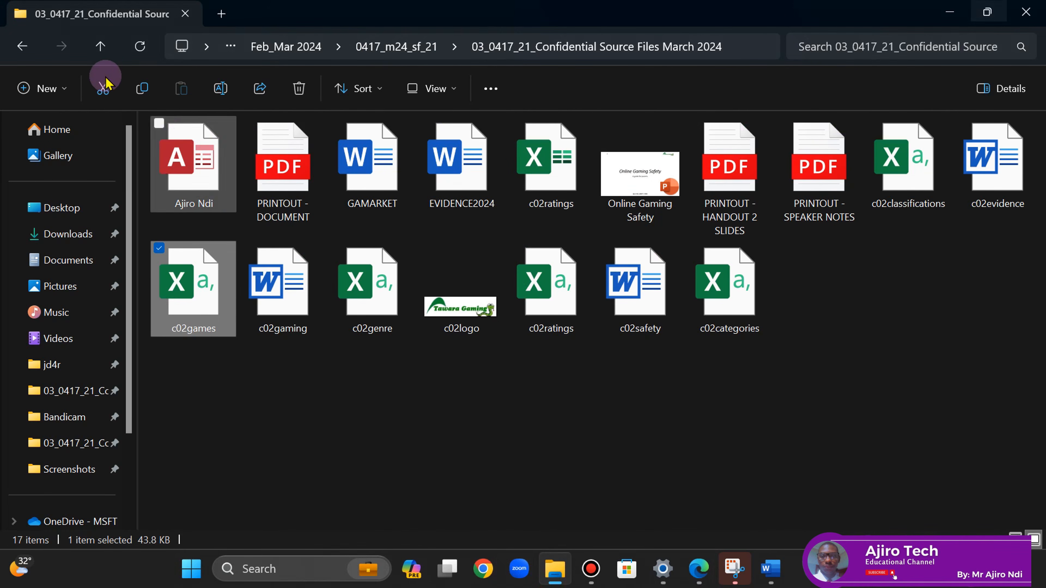
- Open PRINTOUT - REPORT 1 and PRINTOUT - REPORT 2 as PDFs from the refreshed source files folder
left_click(137, 53)
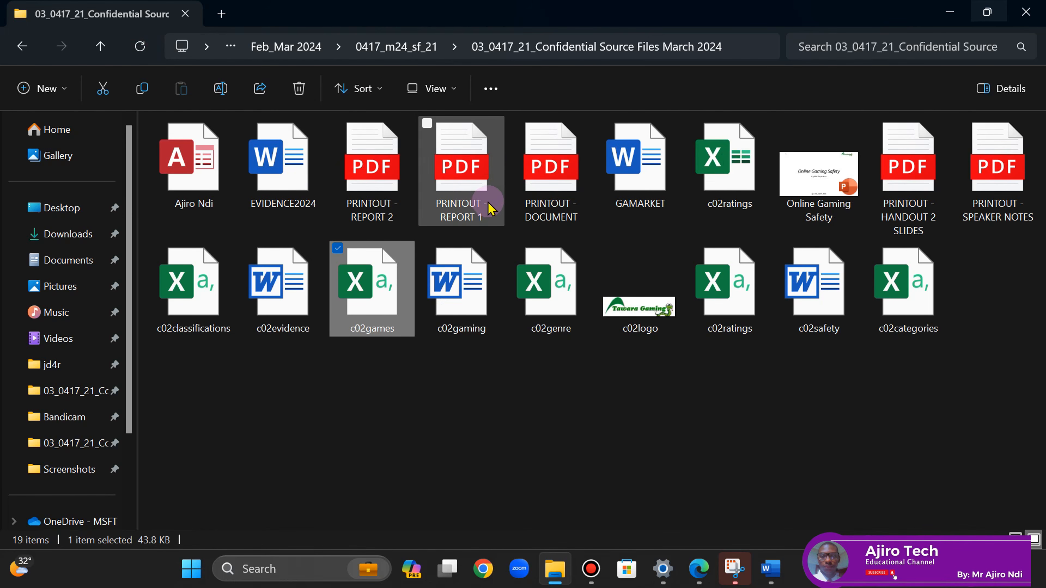
double_click(448, 213)
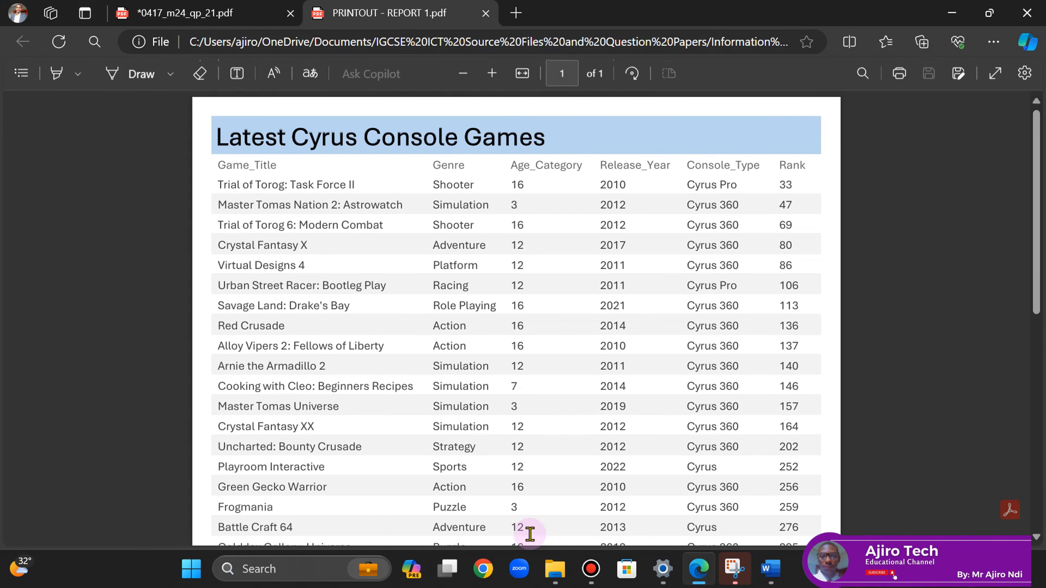
left_click(552, 571)
double_click(370, 177)
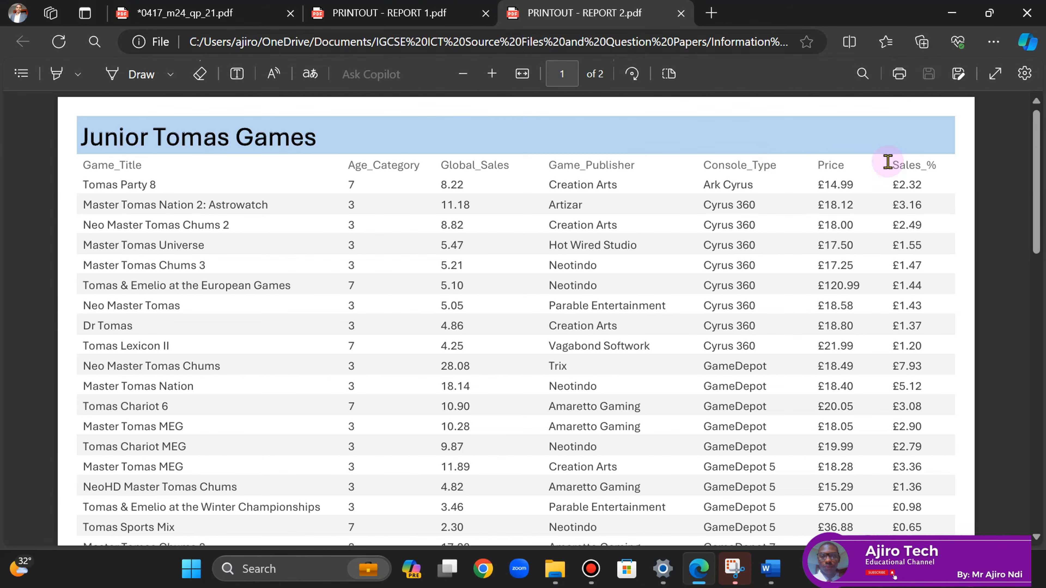
mouse_move(1036, 175)
left_mouse_down()
mouse_move(1038, 385)
mouse_move(1036, 172)
left_mouse_up()
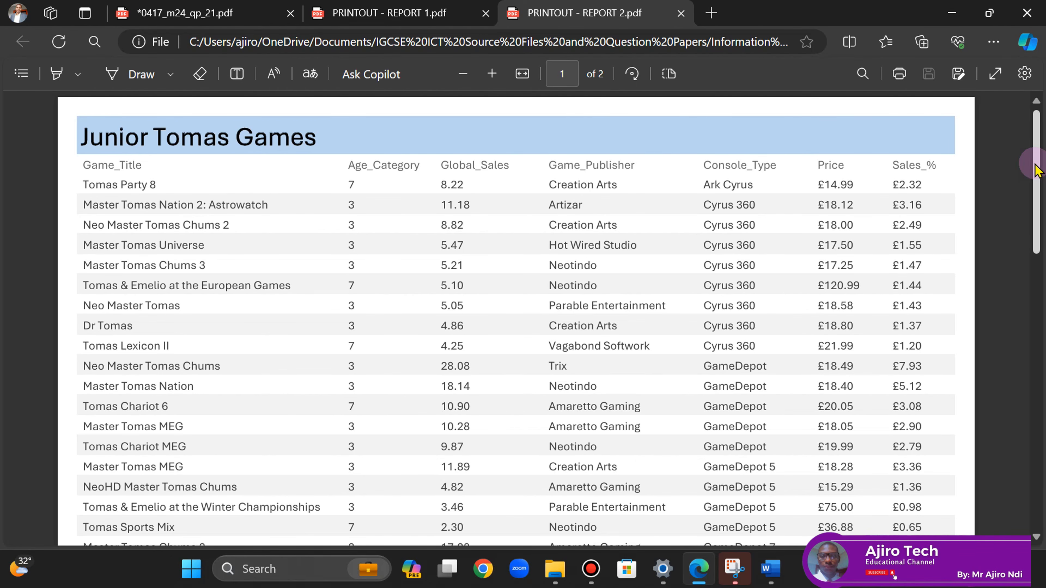
left_click_drag(1037, 169, 1038, 455)
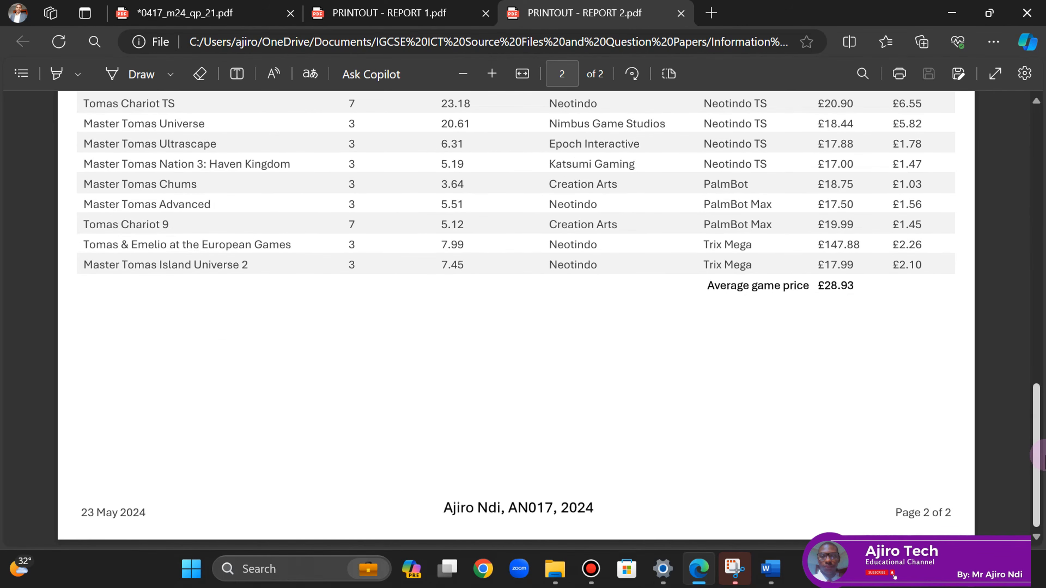
- Compare both report PDFs, confirming Report 2 ends at the £28.93 average price, then return to Word
left_click(409, 15)
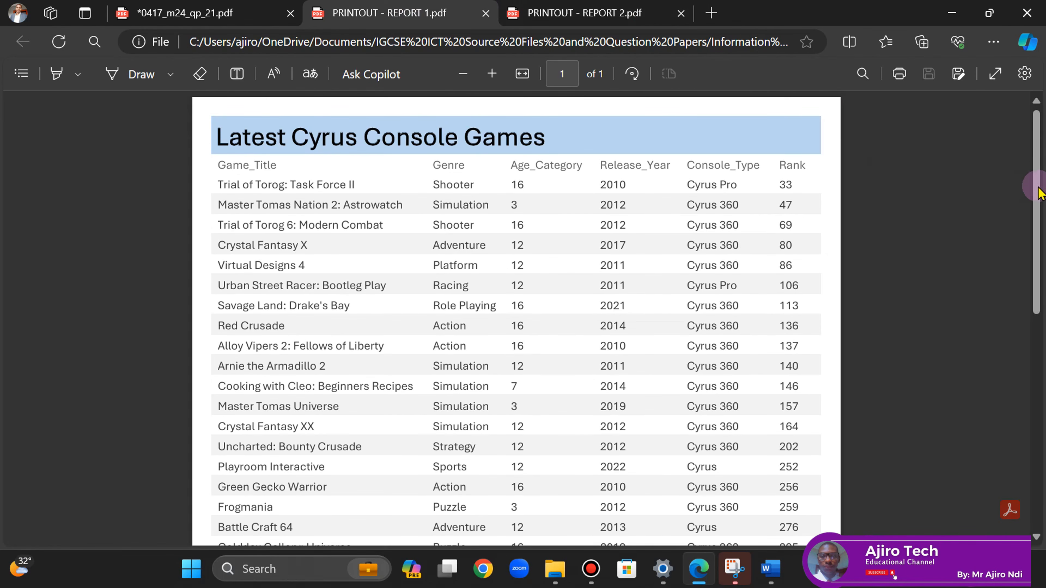
mouse_move(1036, 190)
left_mouse_down()
mouse_move(1043, 418)
mouse_move(1039, 177)
left_mouse_up()
left_click(572, 15)
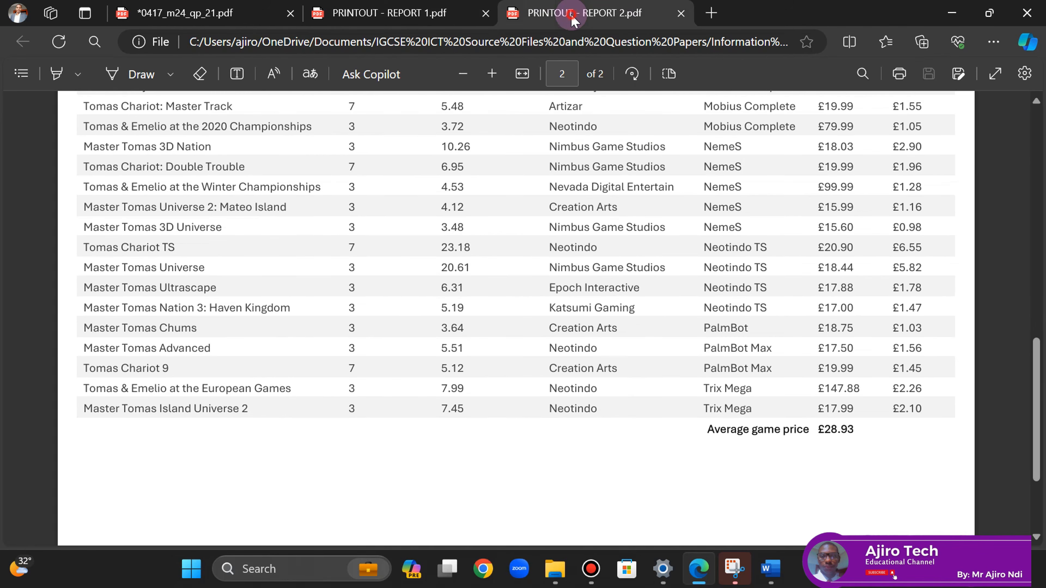
left_click_drag(1040, 350, 1039, 274)
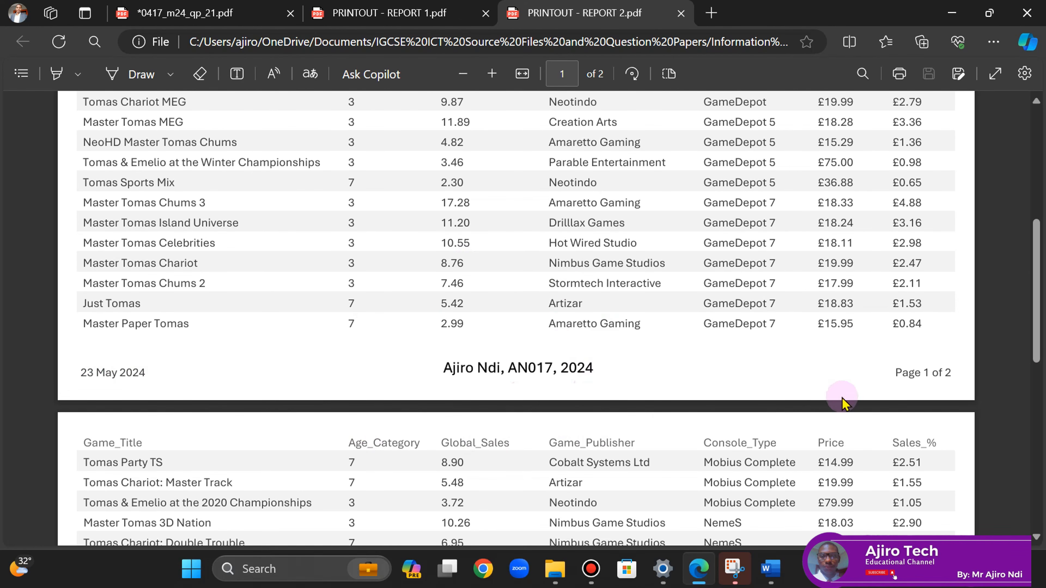
left_click_drag(1037, 324, 1043, 186)
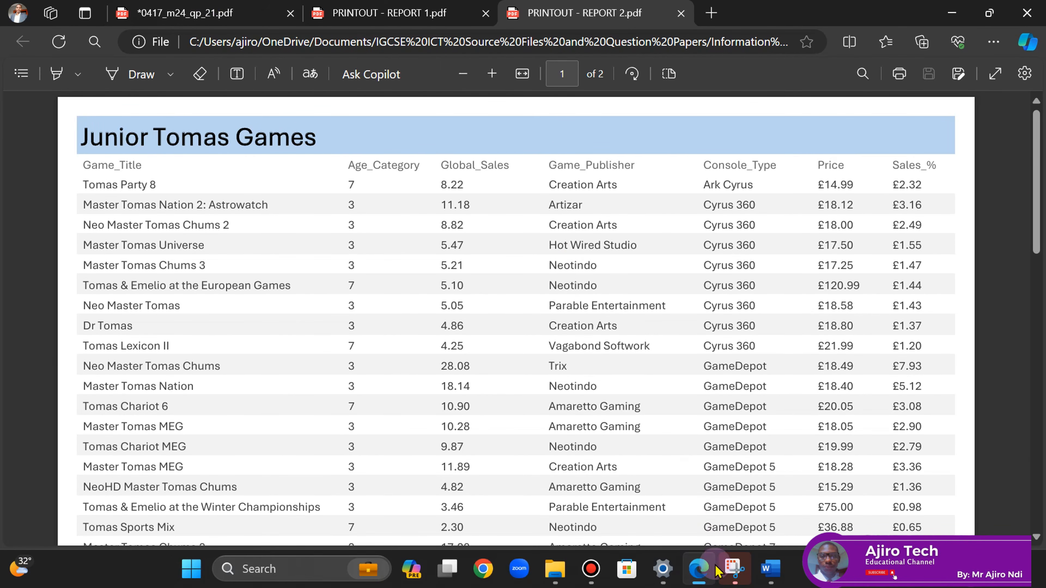
left_click(771, 569)
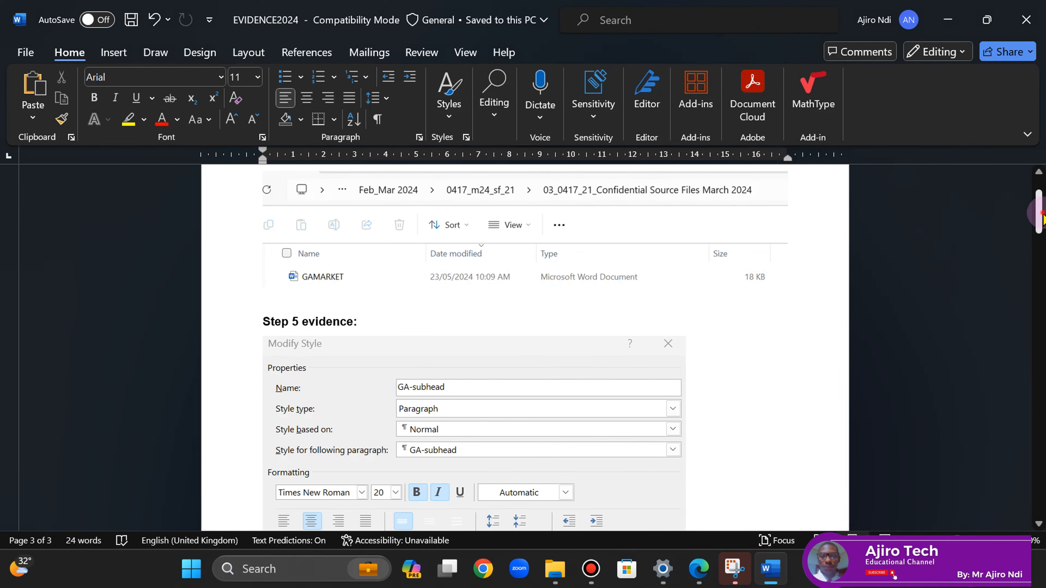
- Preview the EVIDENCE2024 document's pages in Word's print view
left_click_drag(1042, 218, 1042, 173)
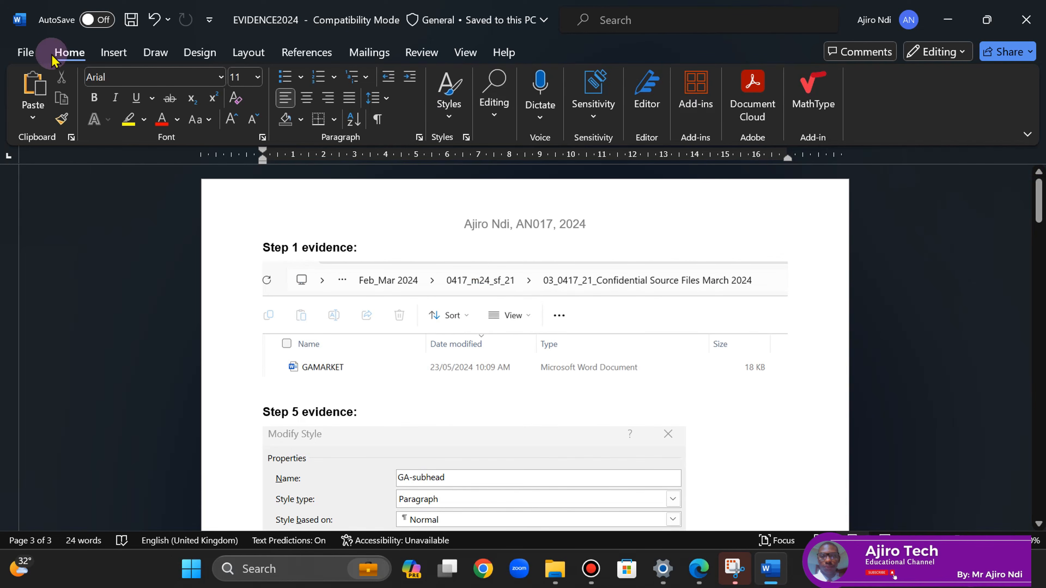
left_click(21, 58)
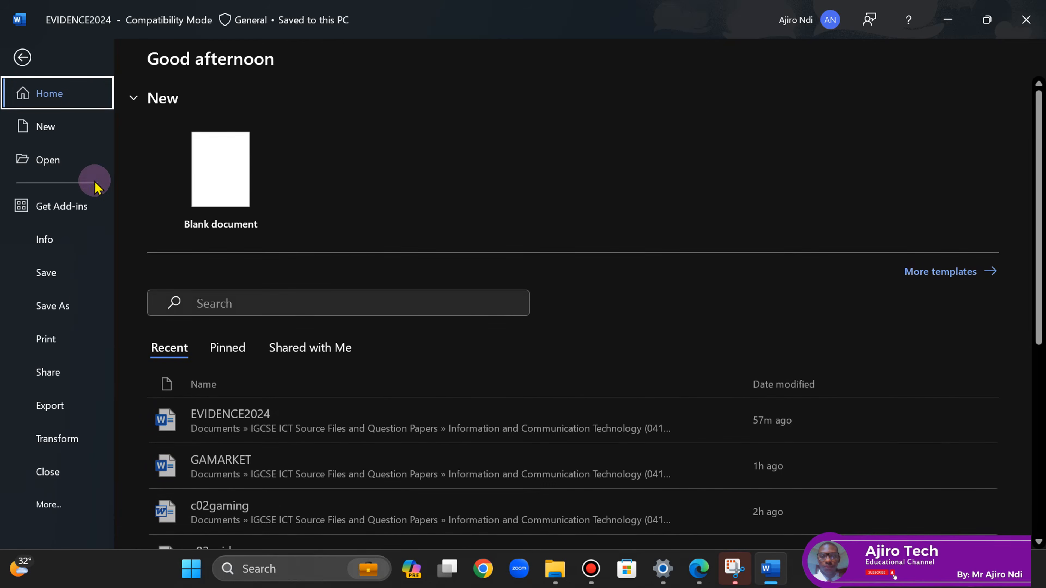
left_click(57, 339)
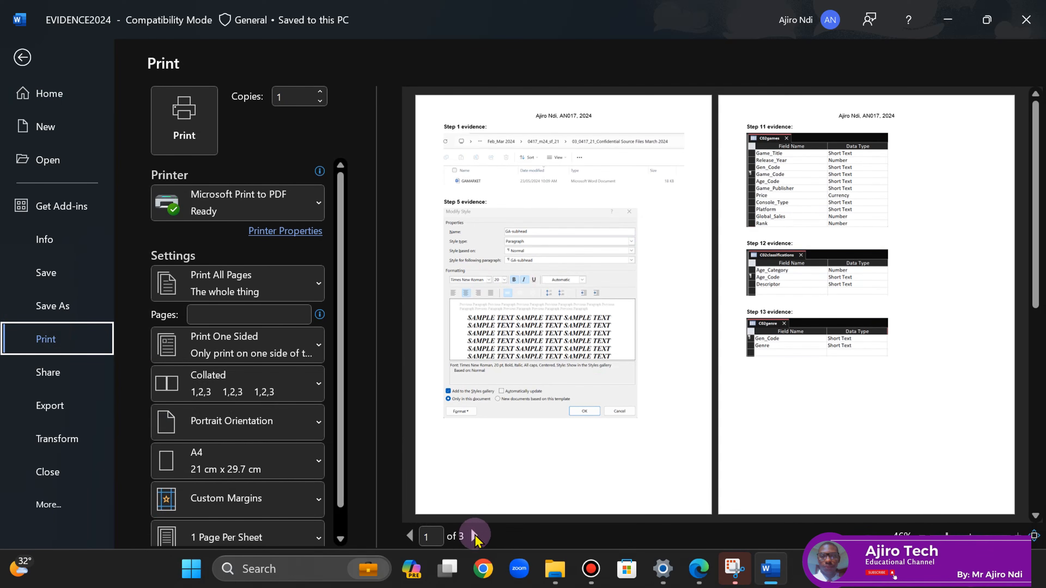
left_click(475, 536)
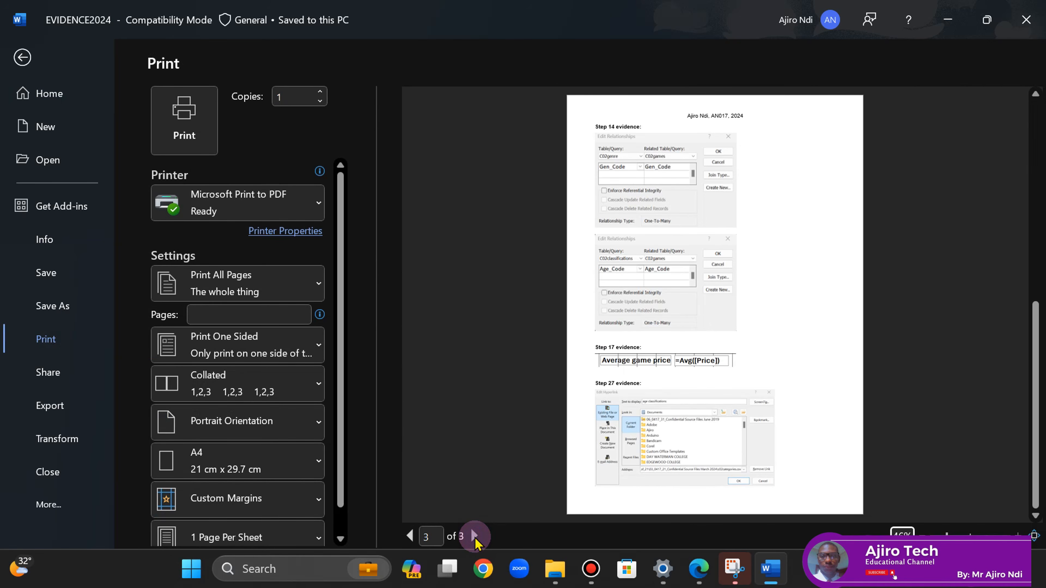
left_click(409, 538)
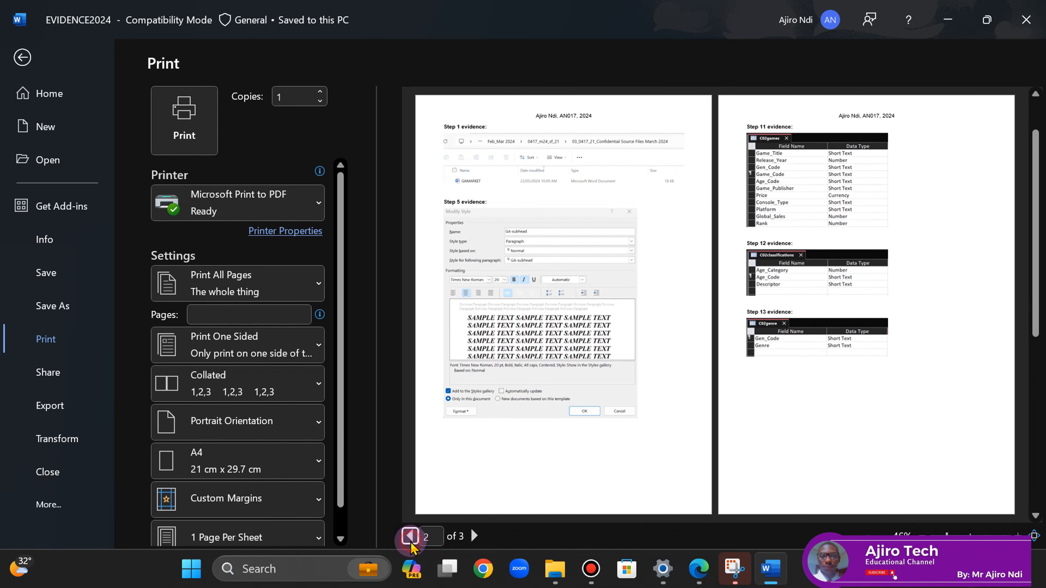
- Print EVIDENCE2024 without sensitivity labels to a PDF named PRINTOUT - EVIDENCE, then close Word
left_click(183, 109)
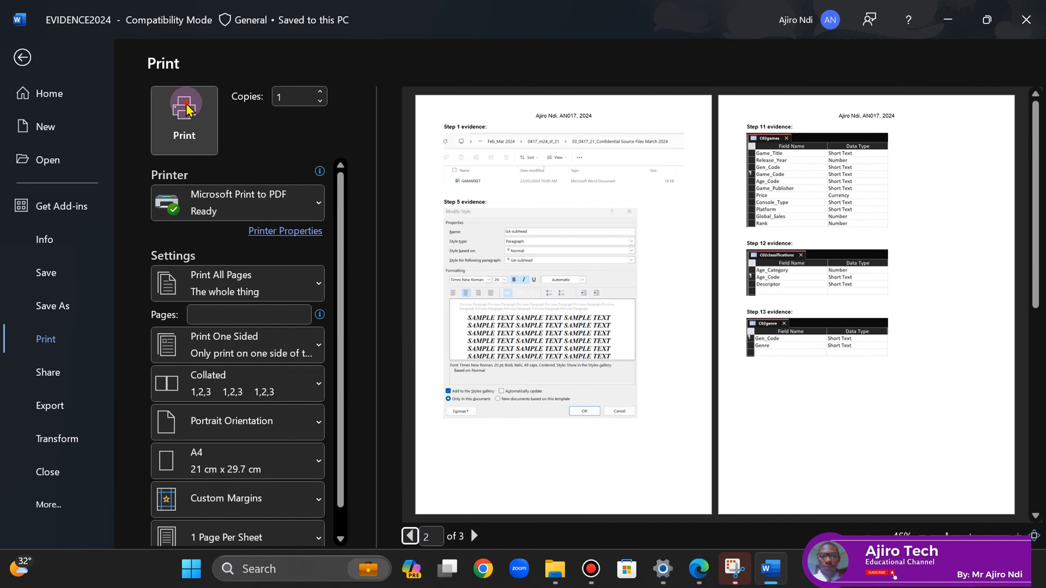
left_click(308, 274)
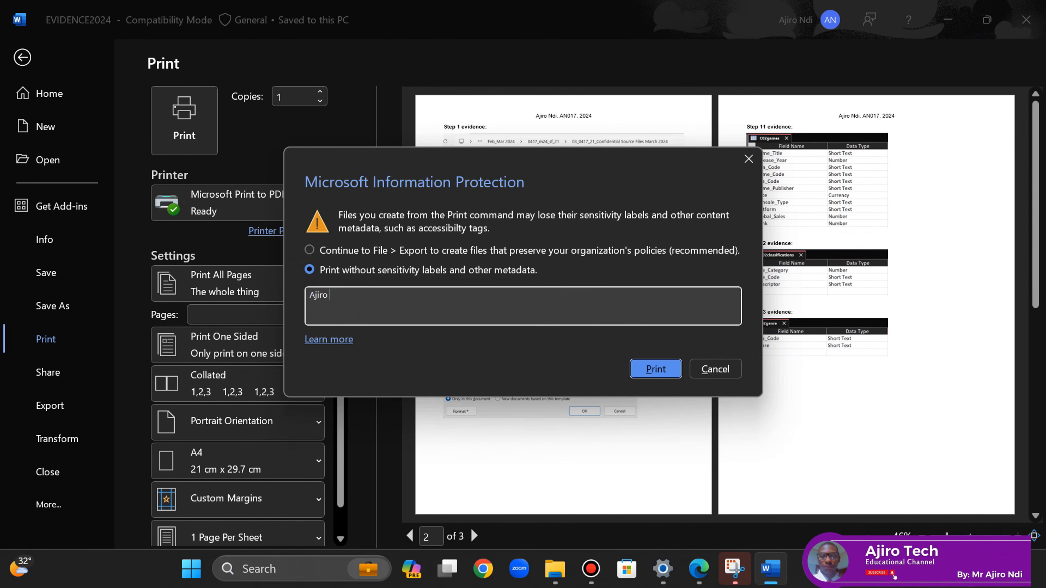
left_click(649, 370)
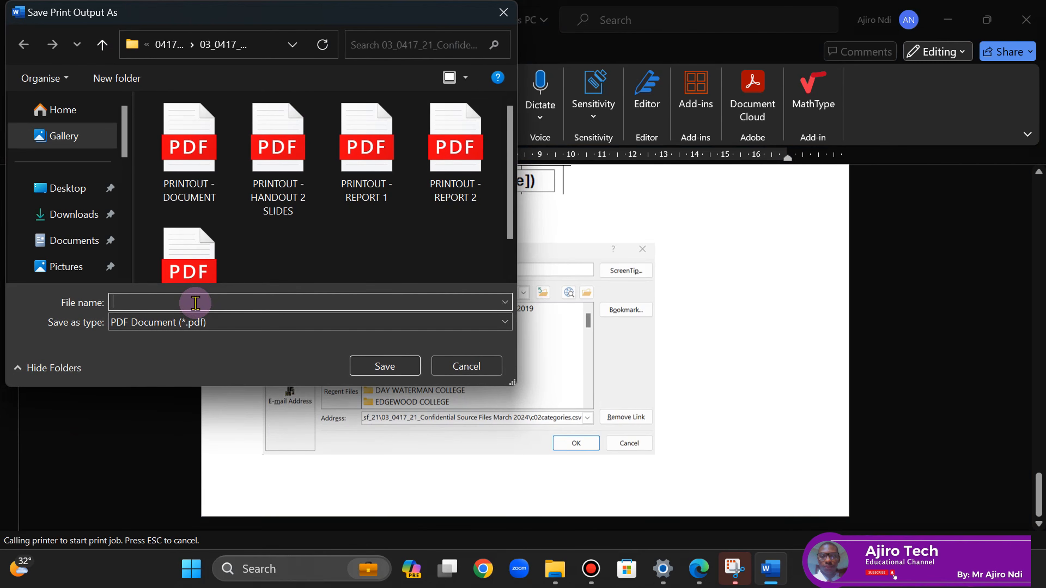
type("PRINTOUT")
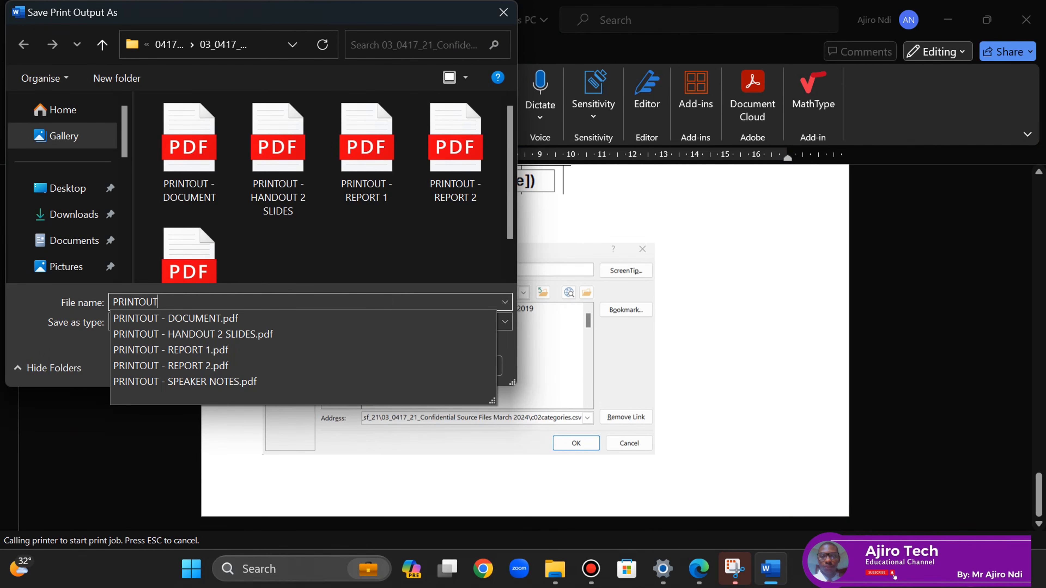
type(" - EVIDENCE")
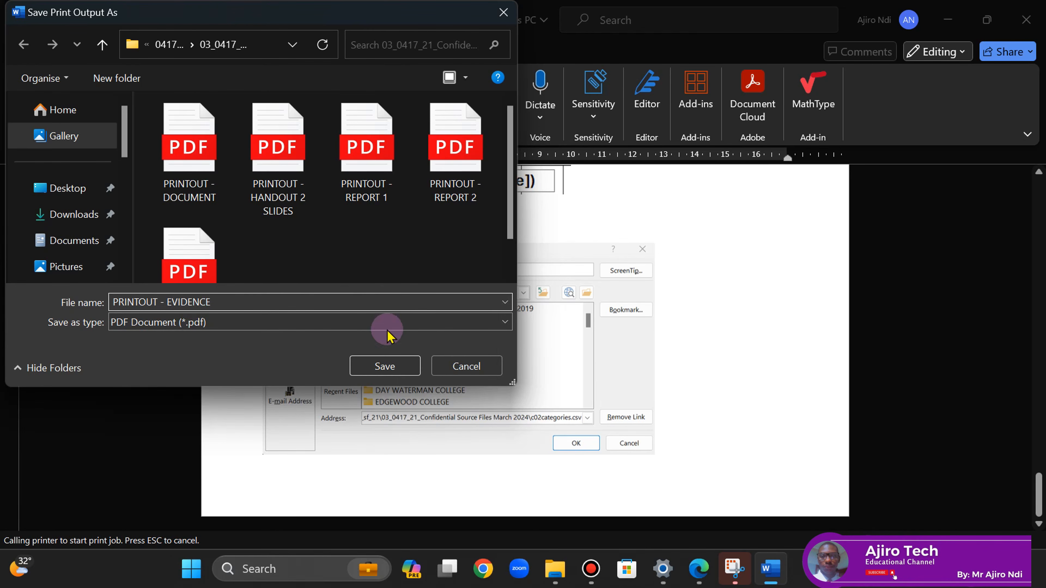
left_click(384, 366)
left_click(1026, 19)
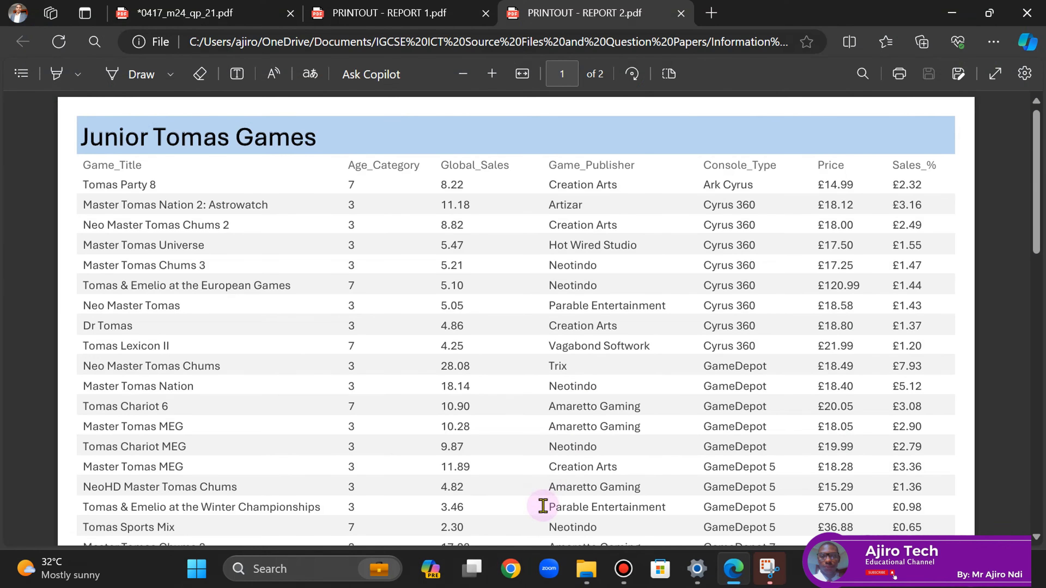
- Open PRINTOUT - EVIDENCE.pdf to check its three pages, then return to the 0417_m24_qp_21.pdf question paper
left_click(600, 579)
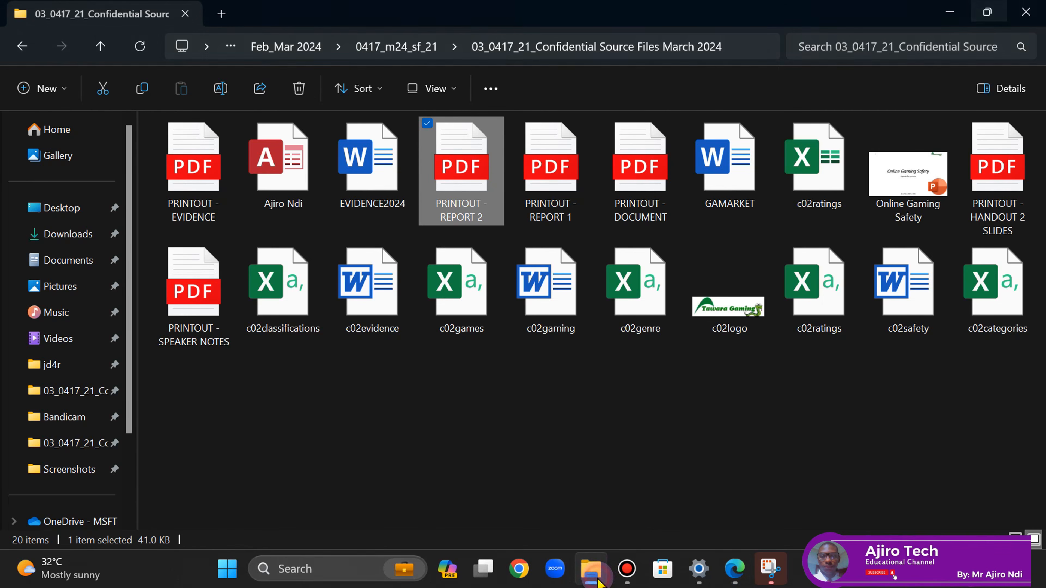
left_click(140, 47)
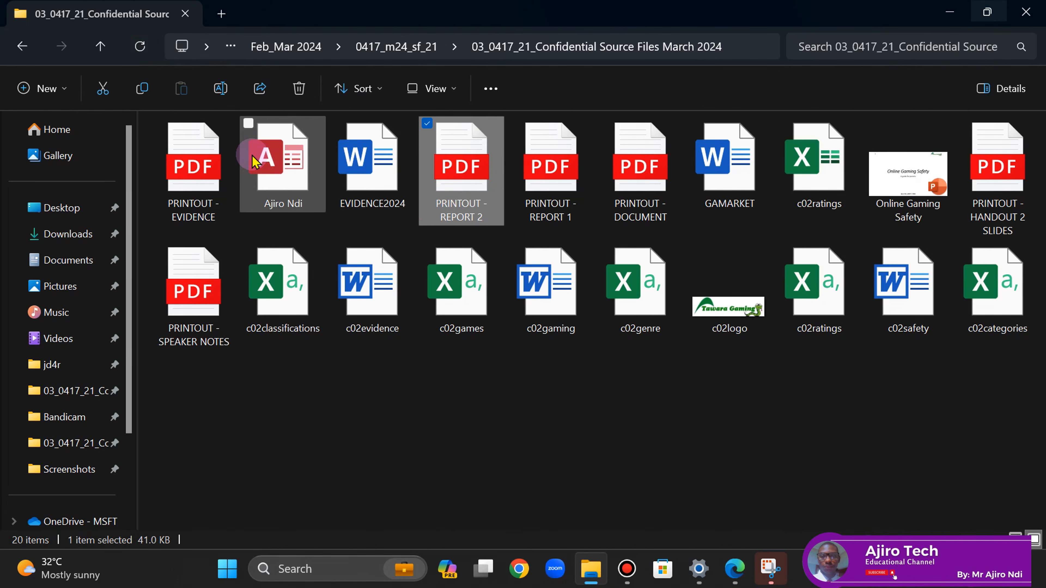
double_click(193, 165)
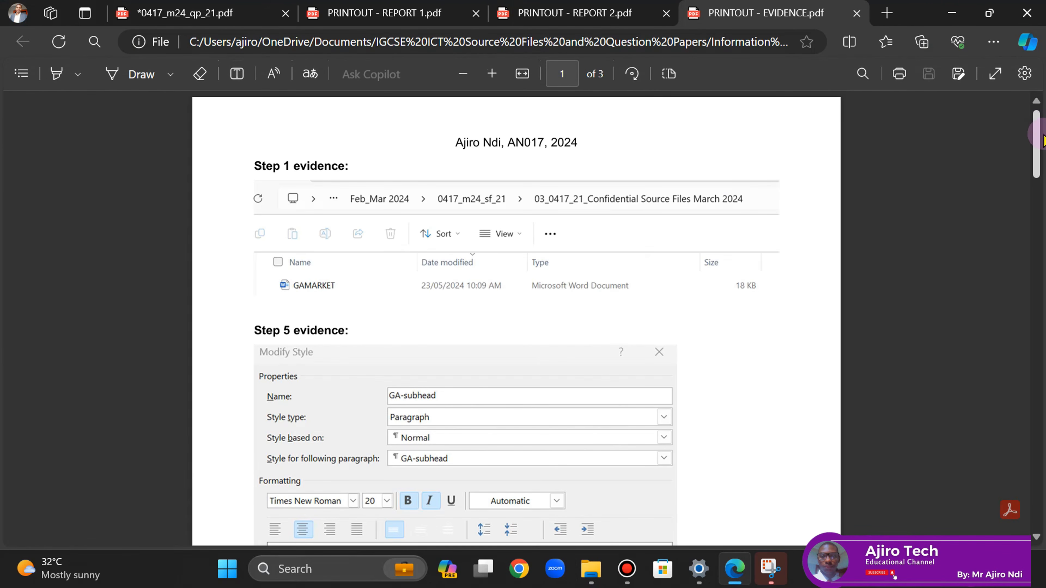
left_click_drag(1042, 141, 1041, 522)
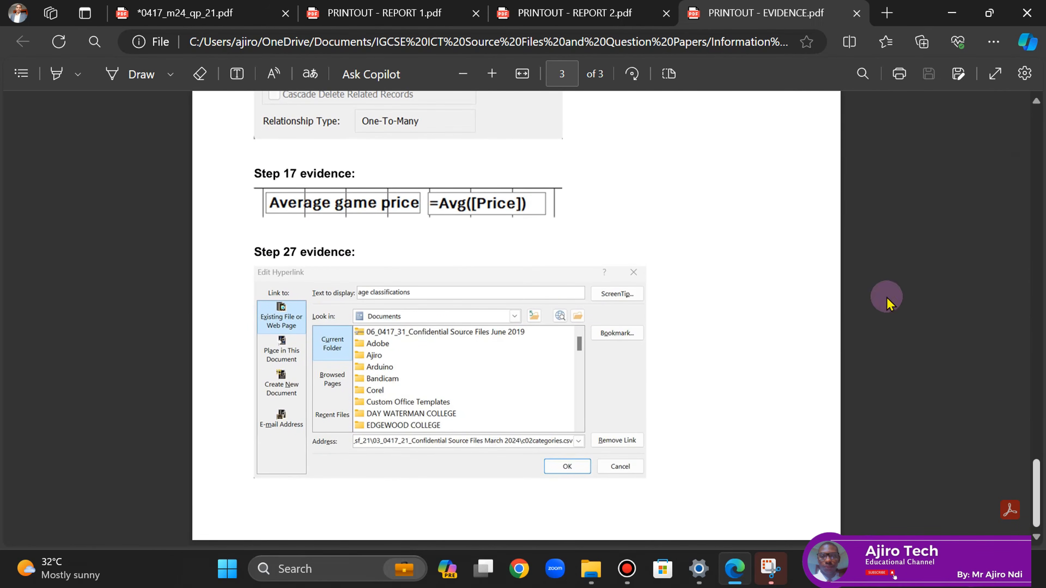
left_click(85, 13)
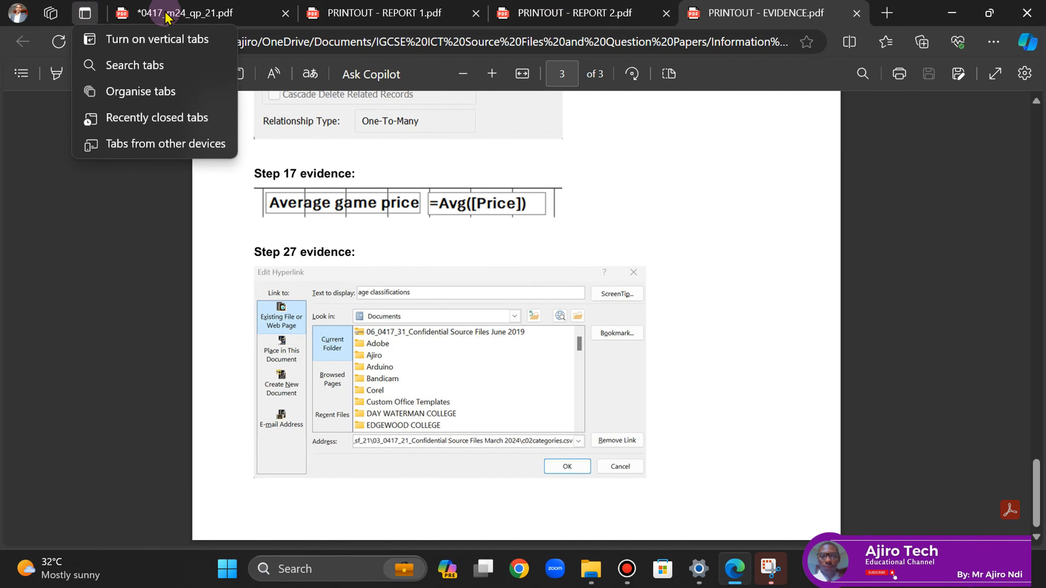
left_click(177, 13)
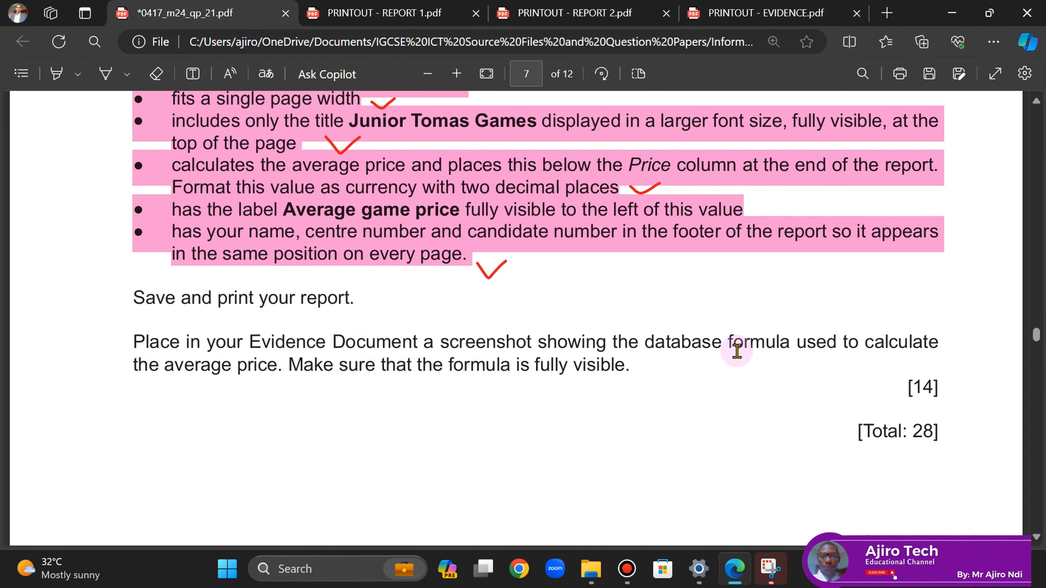